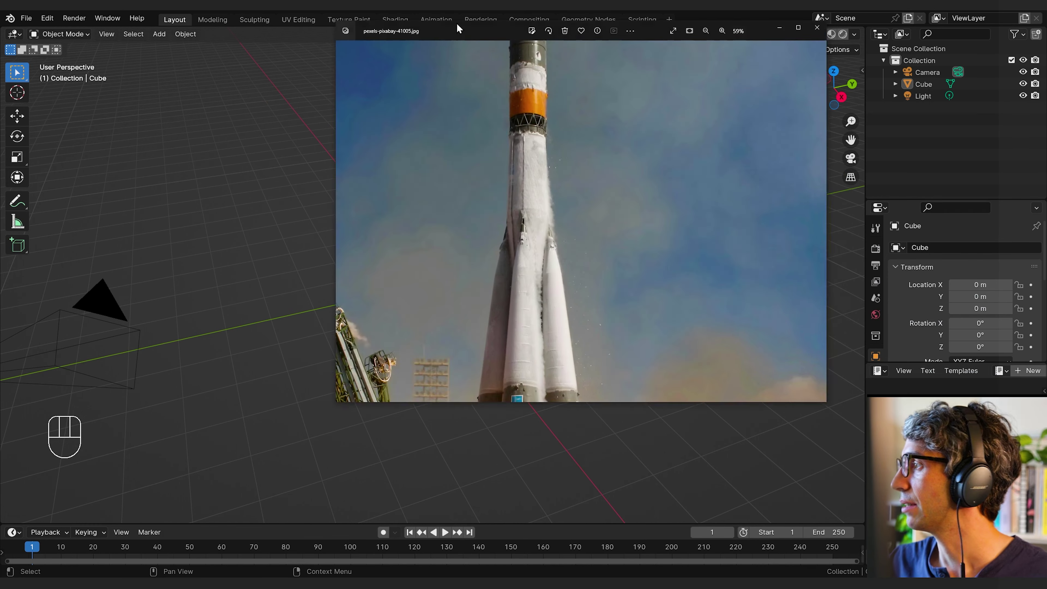
- Examine the rocket reference photo from the engines up to the narrow tip to study its shape
drag(458, 26, 322, 87)
click(660, 87)
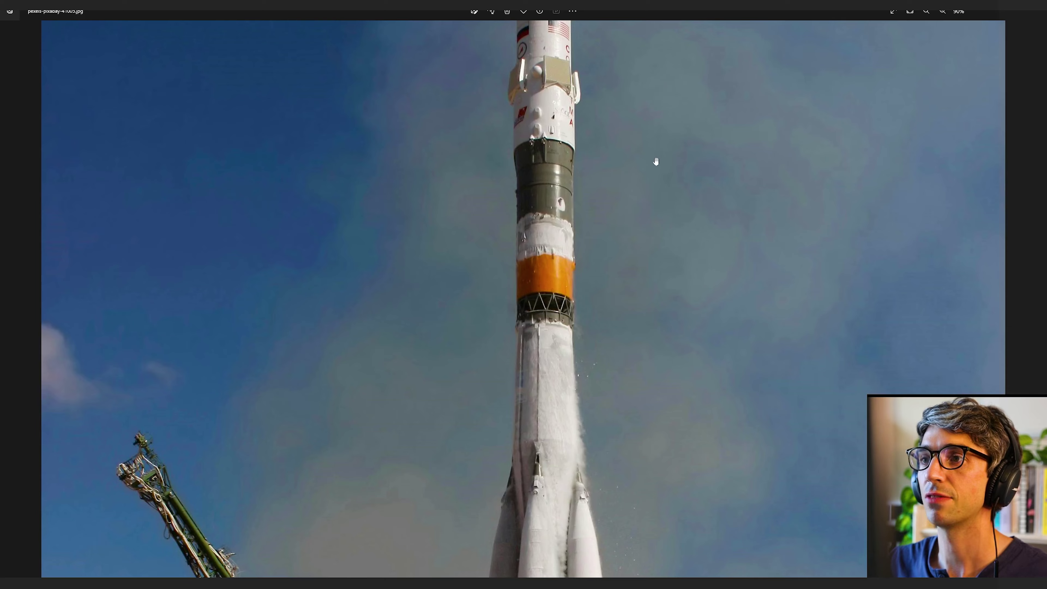
scroll(578, 379, down, 5)
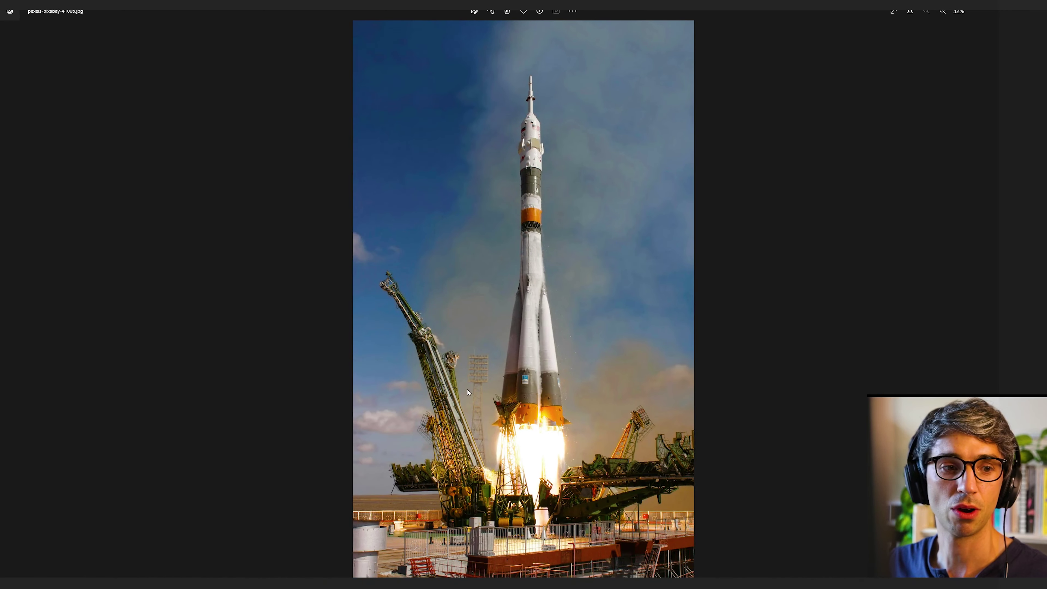
scroll(550, 397, up, 8)
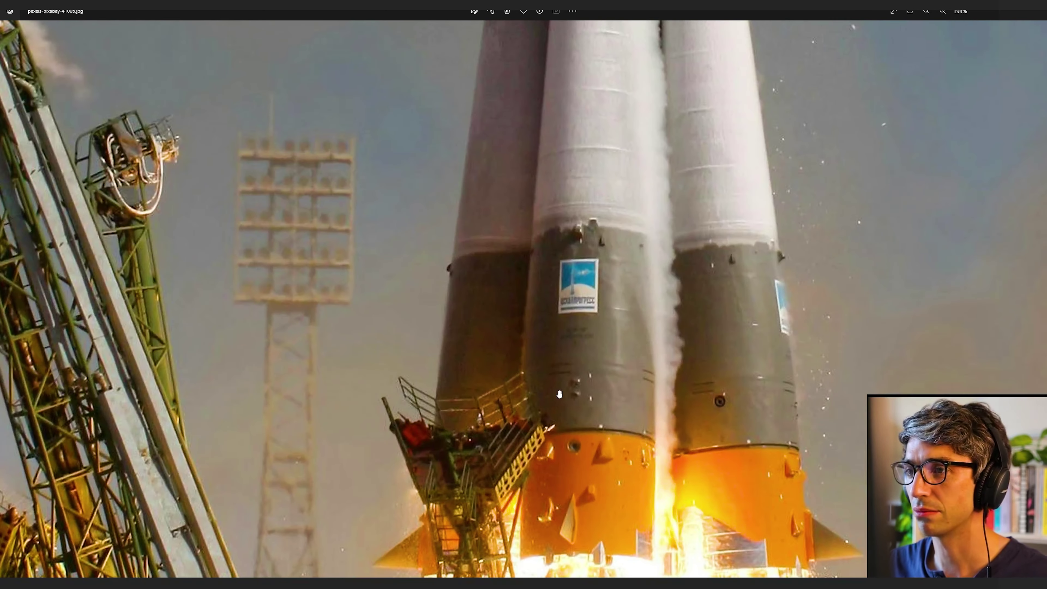
drag(703, 157, 713, 443)
drag(635, 62, 573, 433)
drag(571, 149, 577, 552)
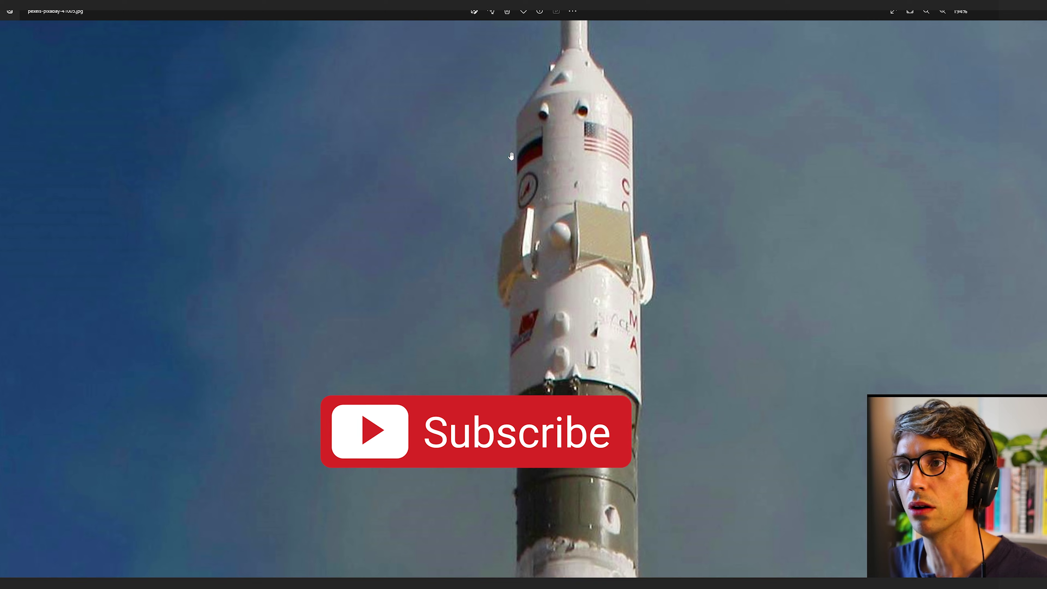
drag(602, 236, 426, 465)
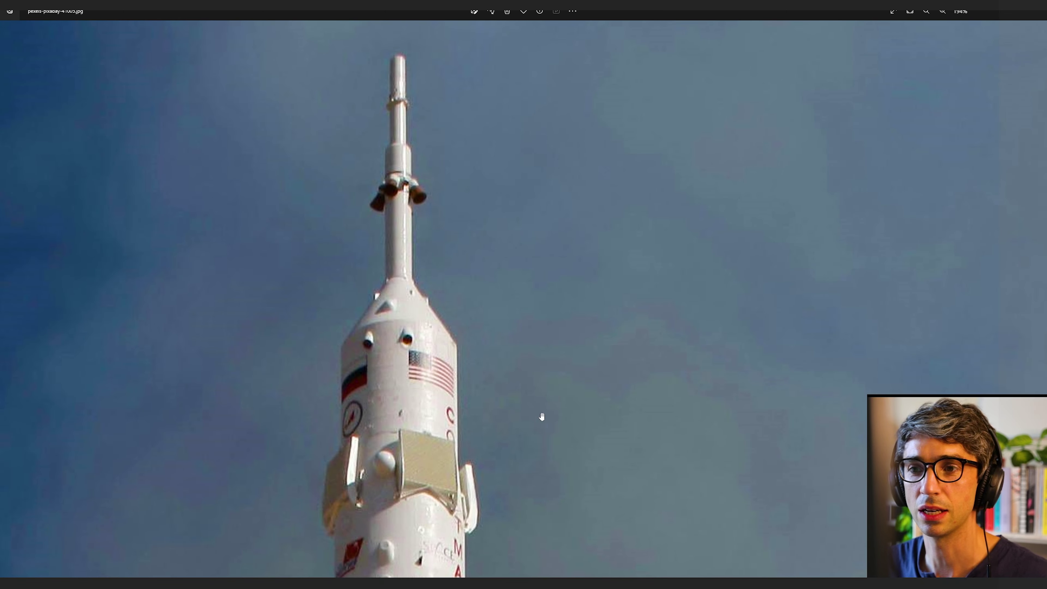
scroll(507, 497, down, 3)
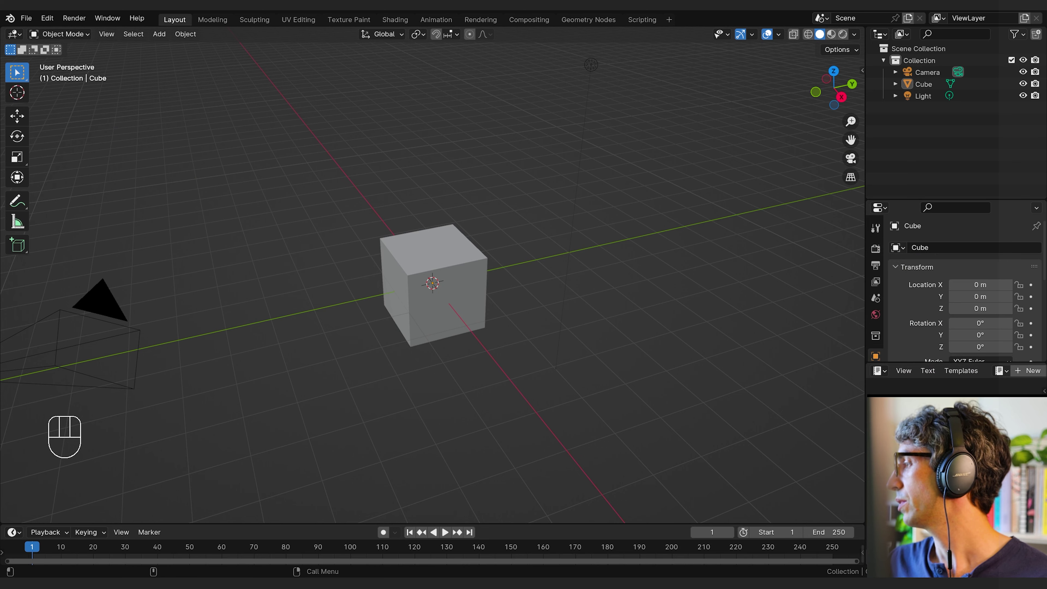
- Delete the default camera, light and cube to empty the scene
click(382, 252)
scroll(583, 282, down, 5)
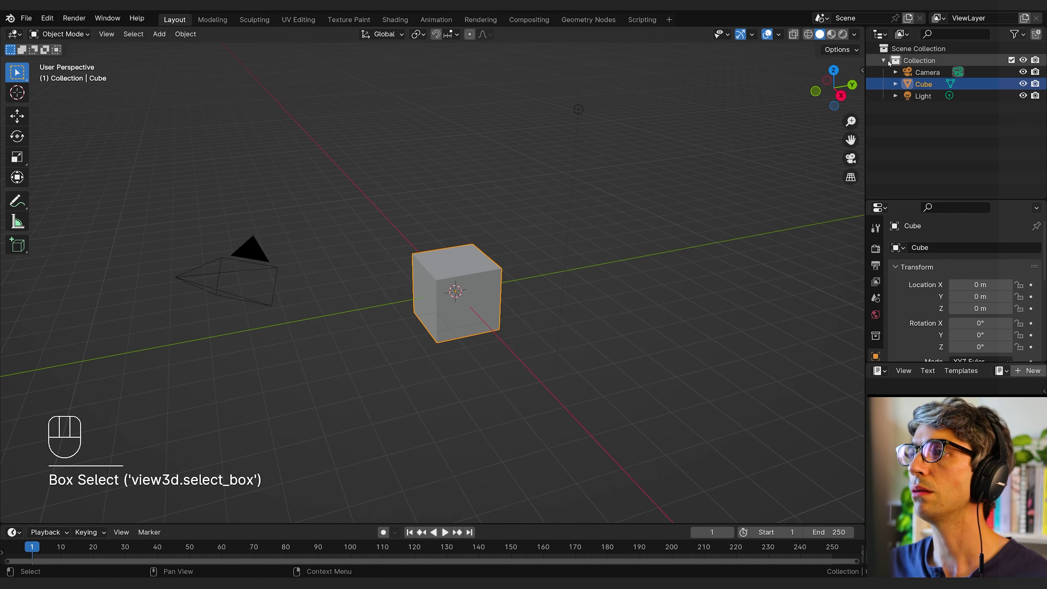
click(926, 72)
key(x)
click(914, 84)
key(x)
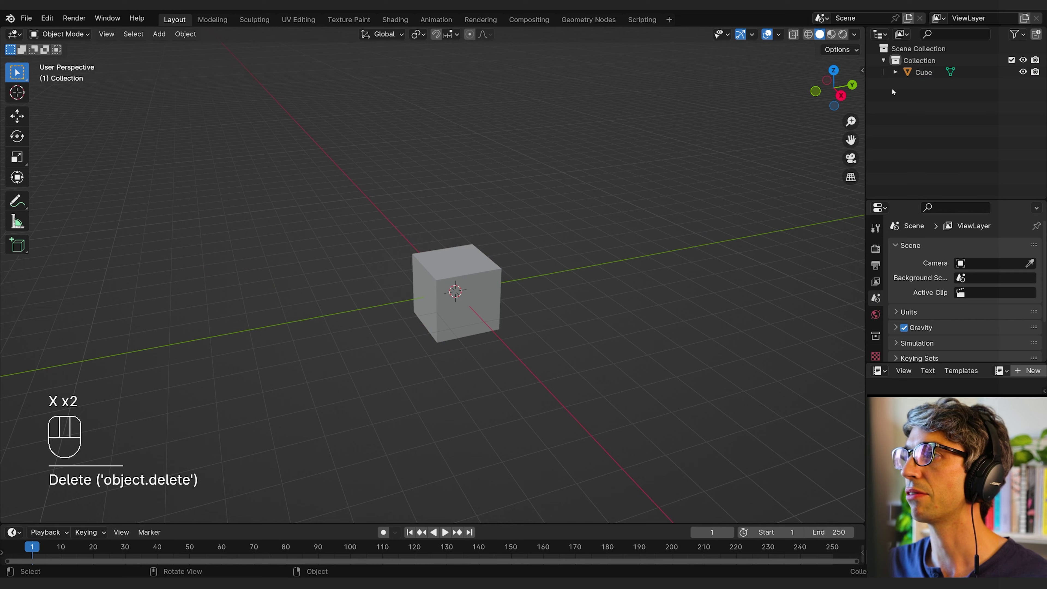
click(908, 73)
scroll(577, 264, down, 1)
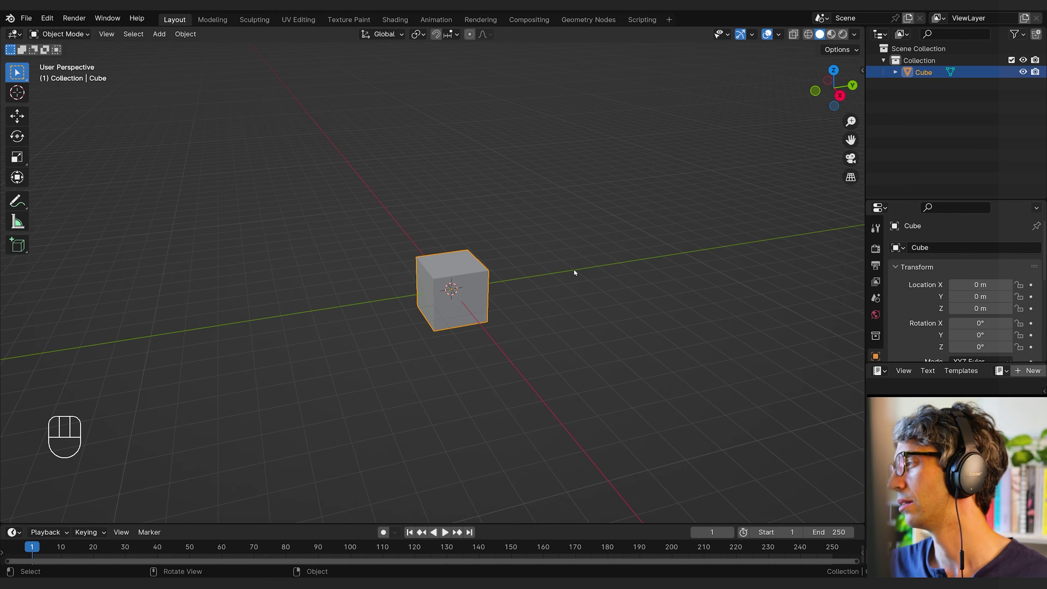
key(x)
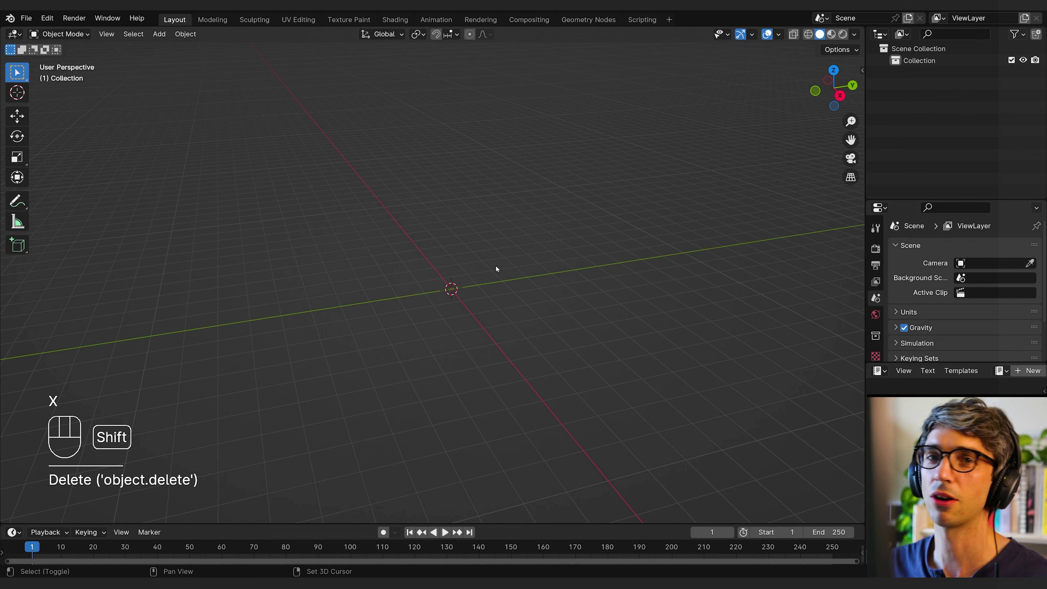
- Add a cylinder mesh at the origin and scale it up uniformly
key(shift+a)
mouse_move(482, 284)
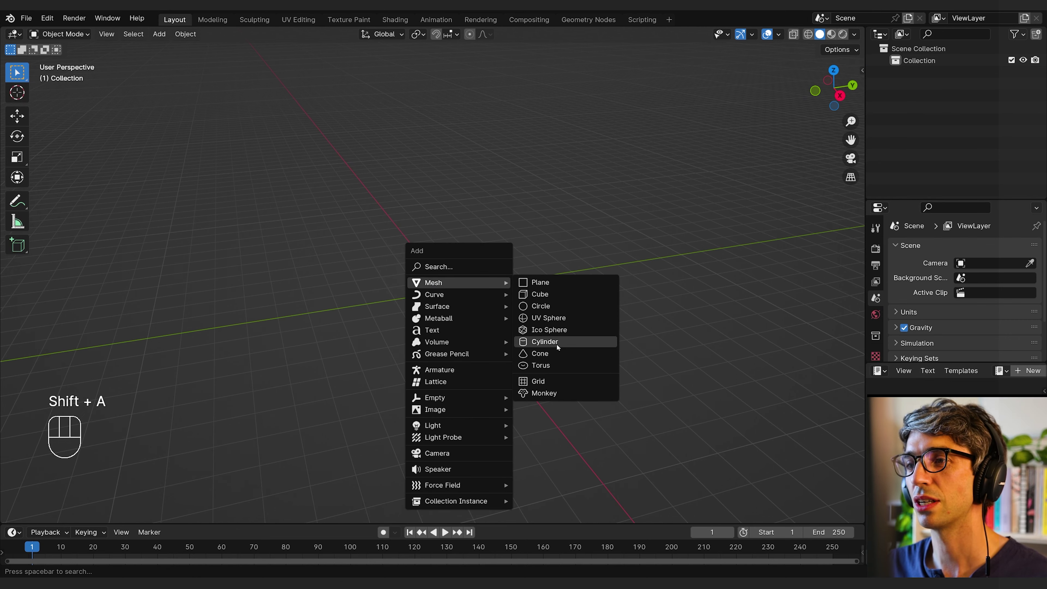
click(556, 344)
key(s)
click(564, 286)
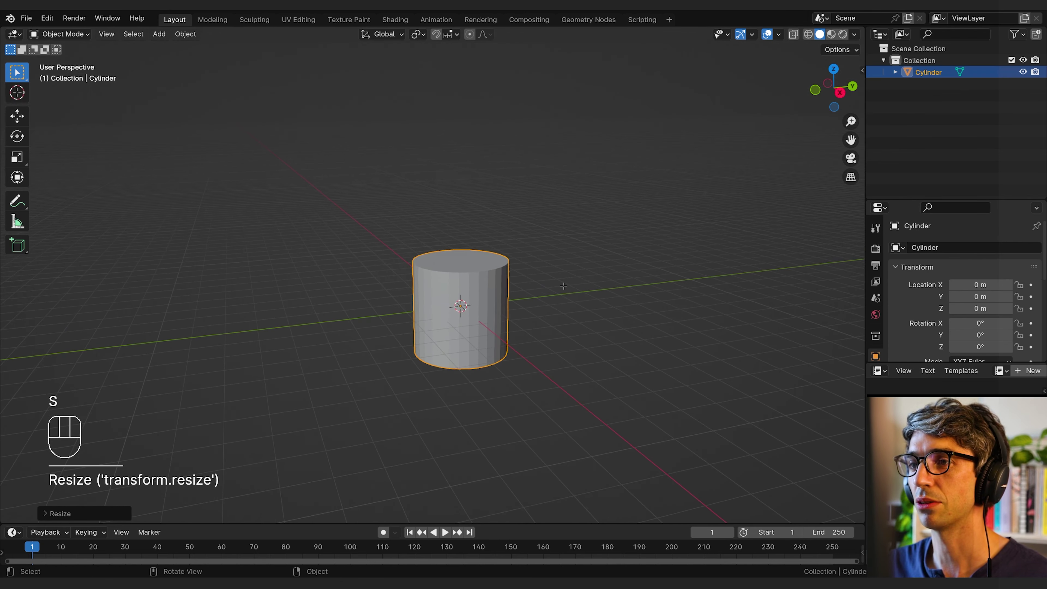
- Delete the cylinder's top face in Edit Mode so the mesh is open at the top
key(Tab)
middle_drag(564, 286, 543, 313)
key(3)
click(520, 261)
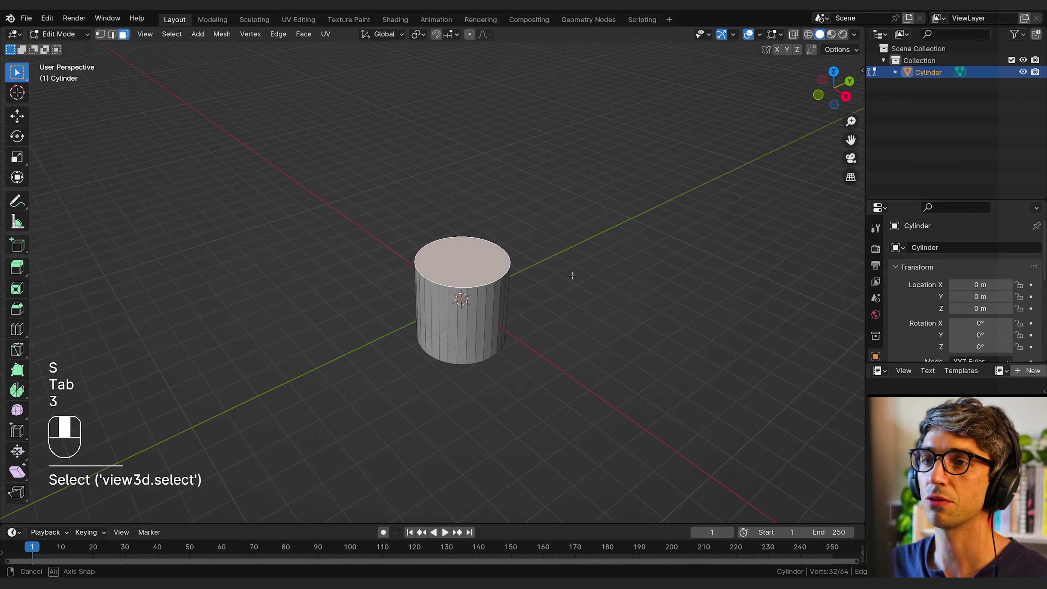
key(x)
click(499, 300)
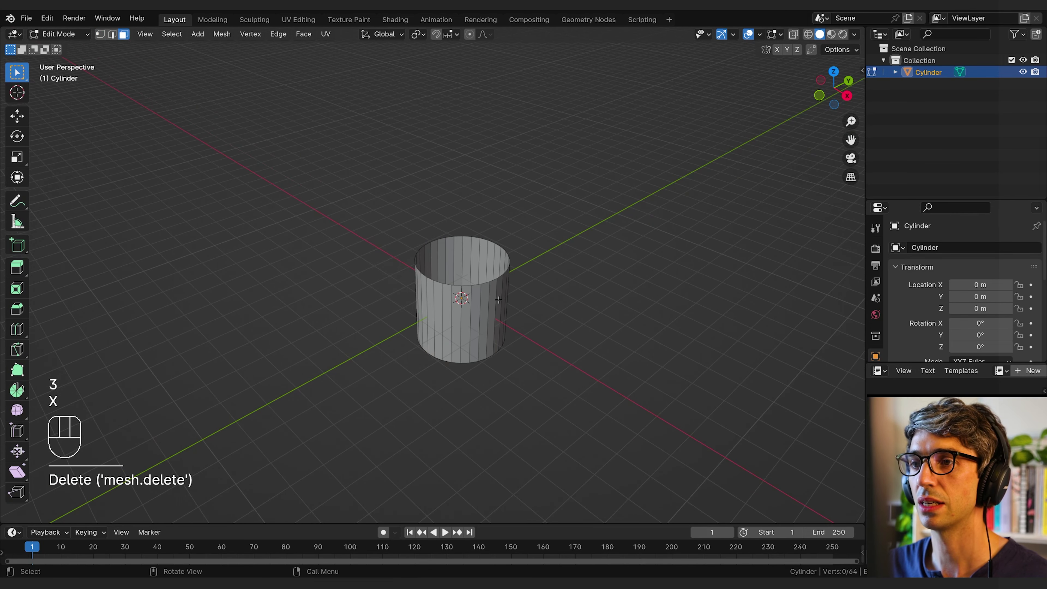
- Extrude the top edge loop inward to about 0.55 scale and raise it along Z to form a cone
key(2)
alt+click(527, 289)
mouse_move(527, 289)
middle_down()
mouse_move(563, 262)
mouse_move(594, 281)
middle_up()
key(e)
key(s)
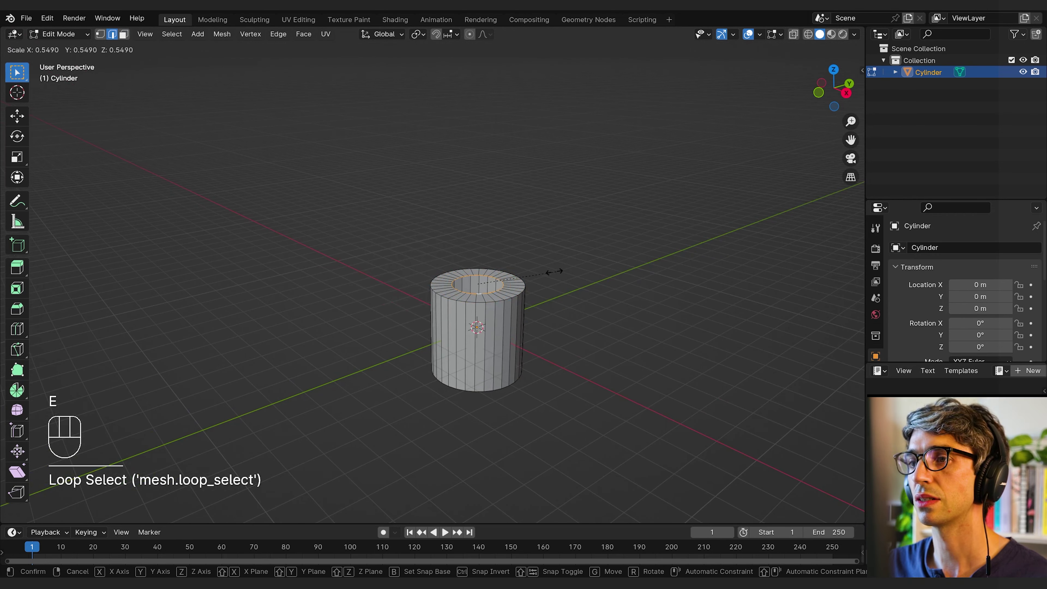
click(554, 271)
key(g)
key(z)
click(602, 252)
- Narrow the cone's top rim and raise it about 0.33 m along Z to steepen the nose
key(s)
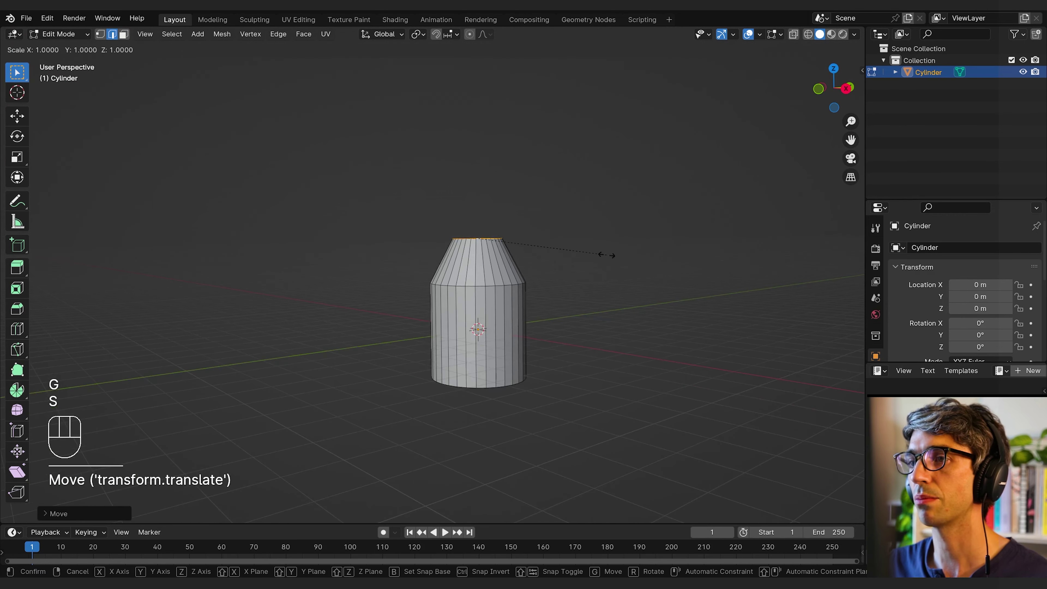
key(z)
click(614, 252)
key(s)
key(g)
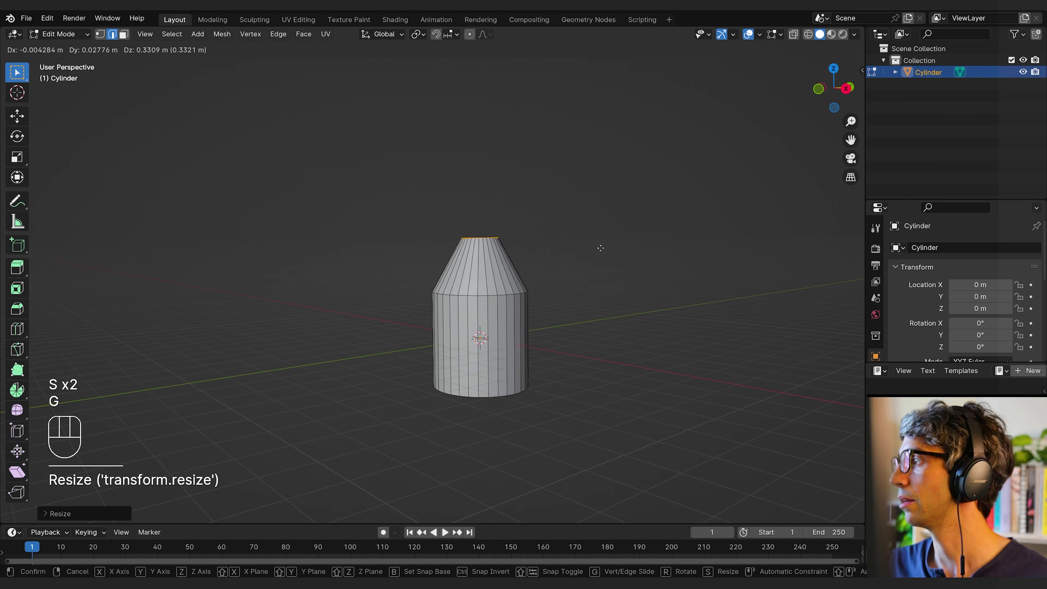
key(z)
click(602, 248)
shift+middle_drag(602, 248, 592, 312)
key(s)
click(581, 270)
- Extrude the top rim about 4 m along Z into a slim tube and add a slight inward lip at its end
key(e)
key(z)
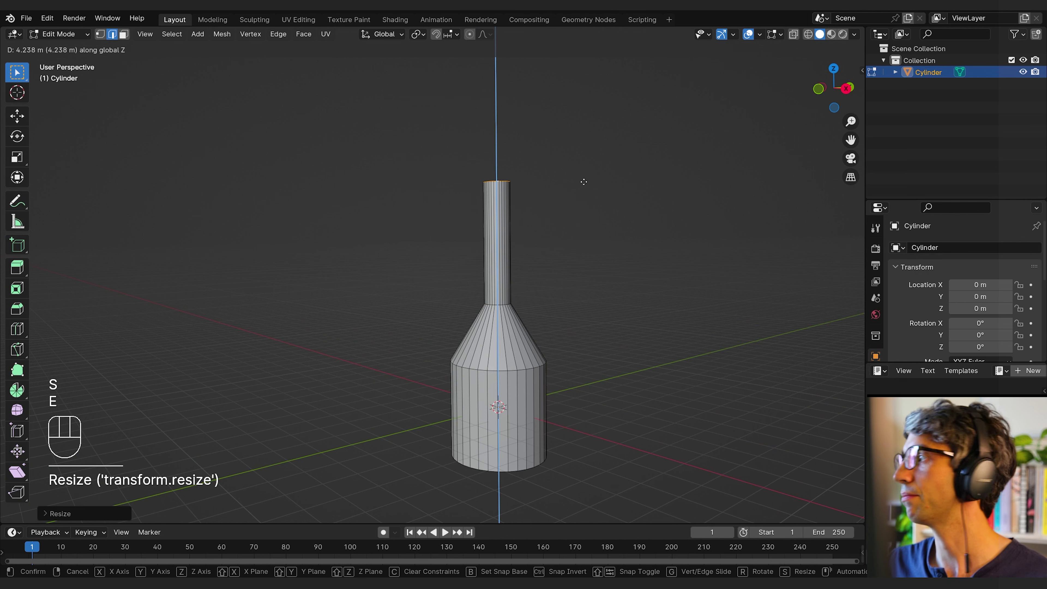
click(584, 197)
shift+middle_drag(584, 197, 661, 254)
key(s)
click(591, 231)
scroll(584, 241, up, 2)
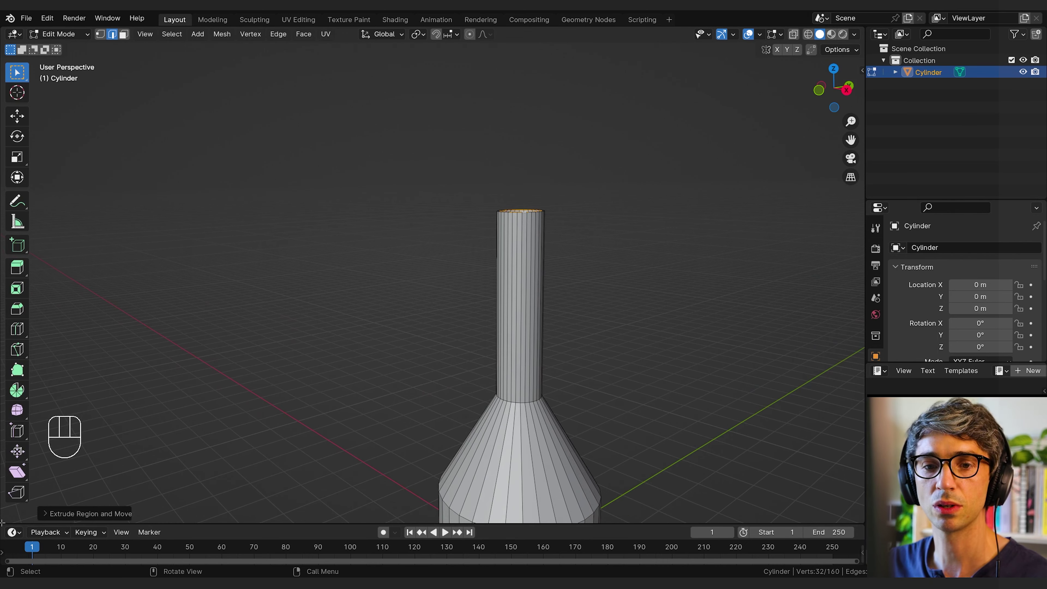
- Split the 3D viewport and show pexels-pixabay-41005.jpg in an Image Editor beside the model
drag(3, 521, 333, 487)
click(15, 34)
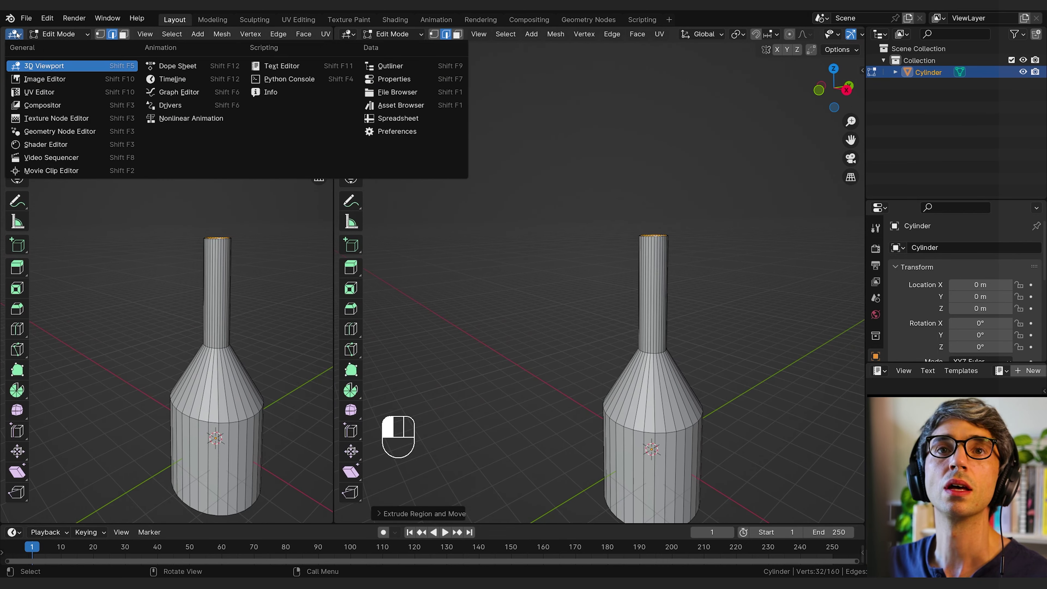
click(84, 77)
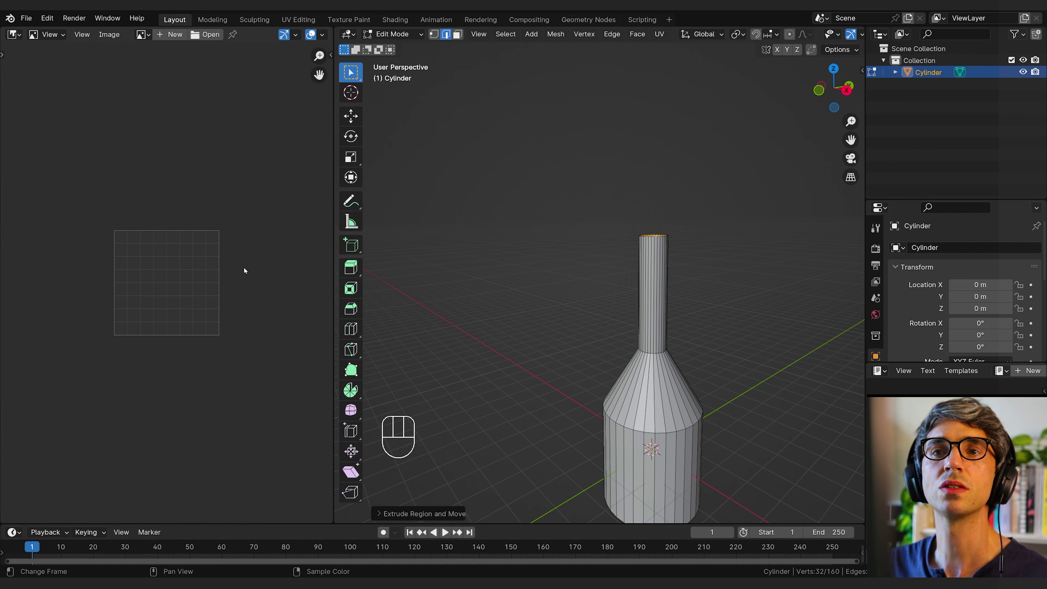
click(213, 37)
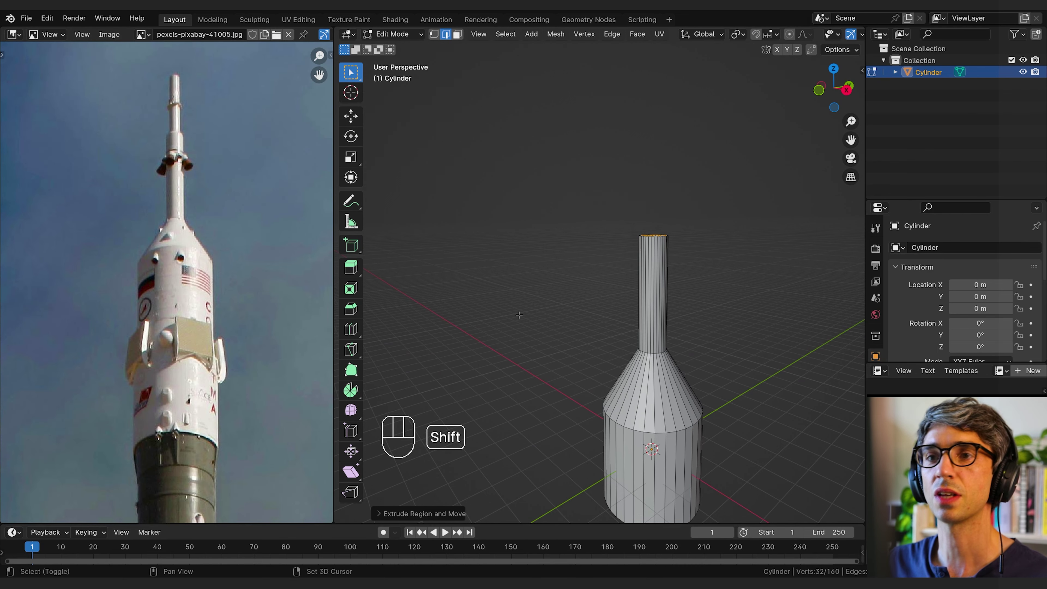
- Extrude the inner top rim about 0.3 m upward along Z to form a slightly narrower tube section
shift+middle_drag(519, 315, 474, 299)
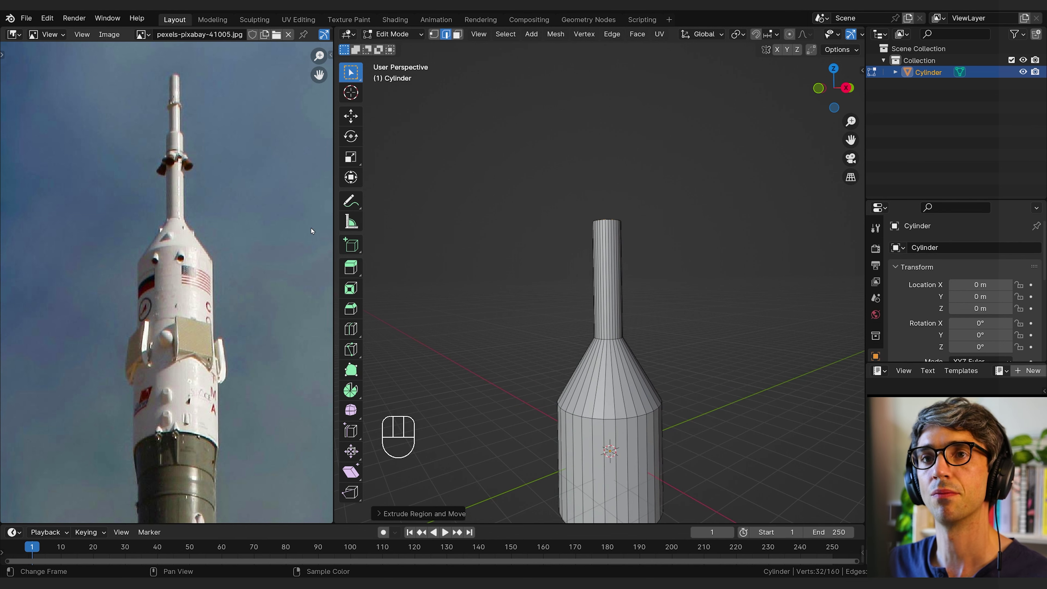
shift+middle_drag(622, 240, 613, 274)
scroll(627, 235, up, 2)
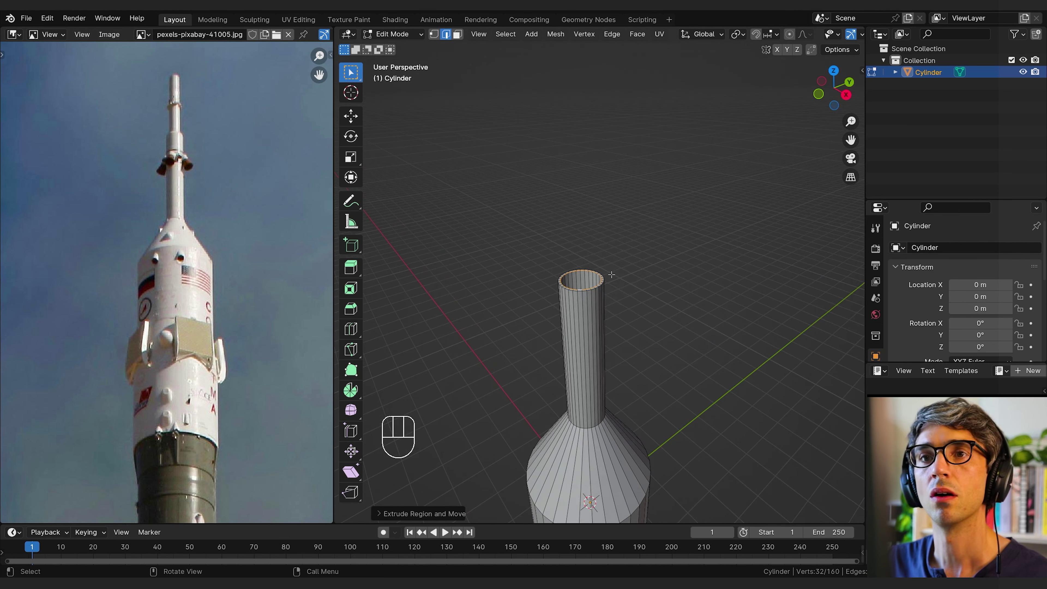
key(e)
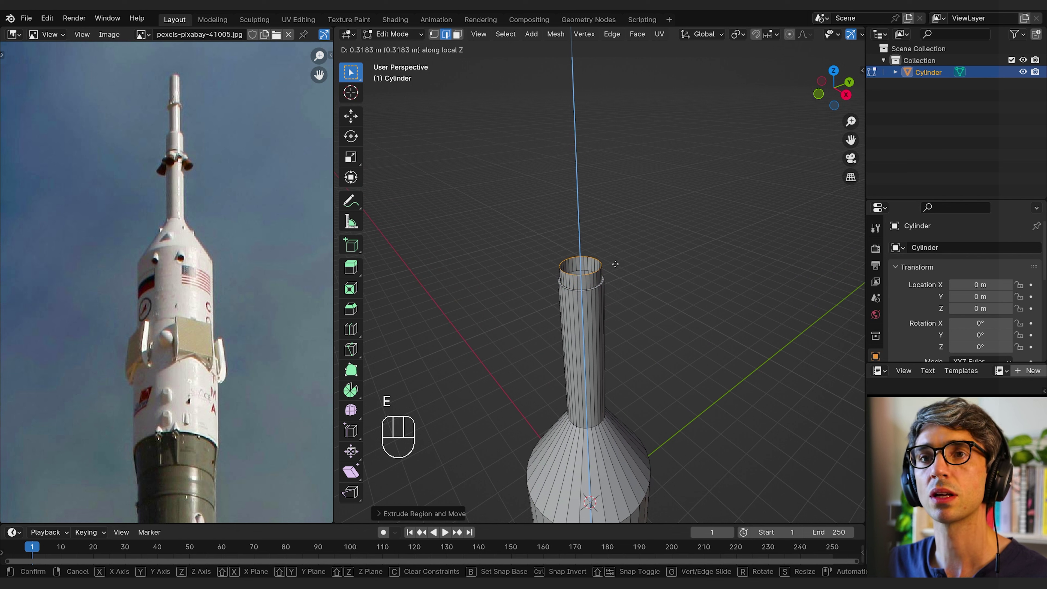
click(615, 264)
- Extrude the new top rim in place and scale it inward to about 0.79
key(e)
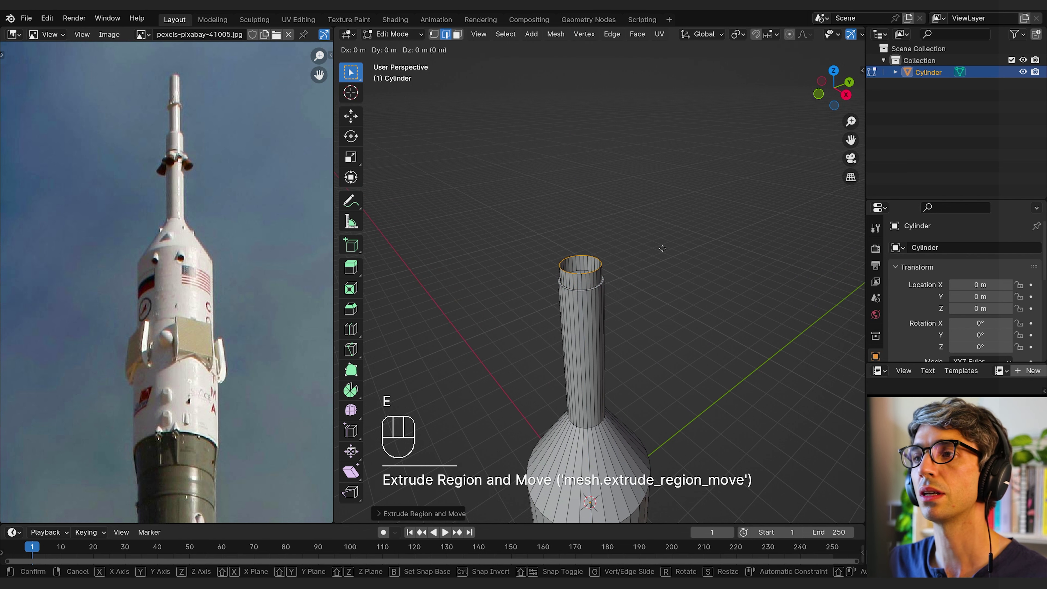
key(z)
right_click(657, 249)
key(s)
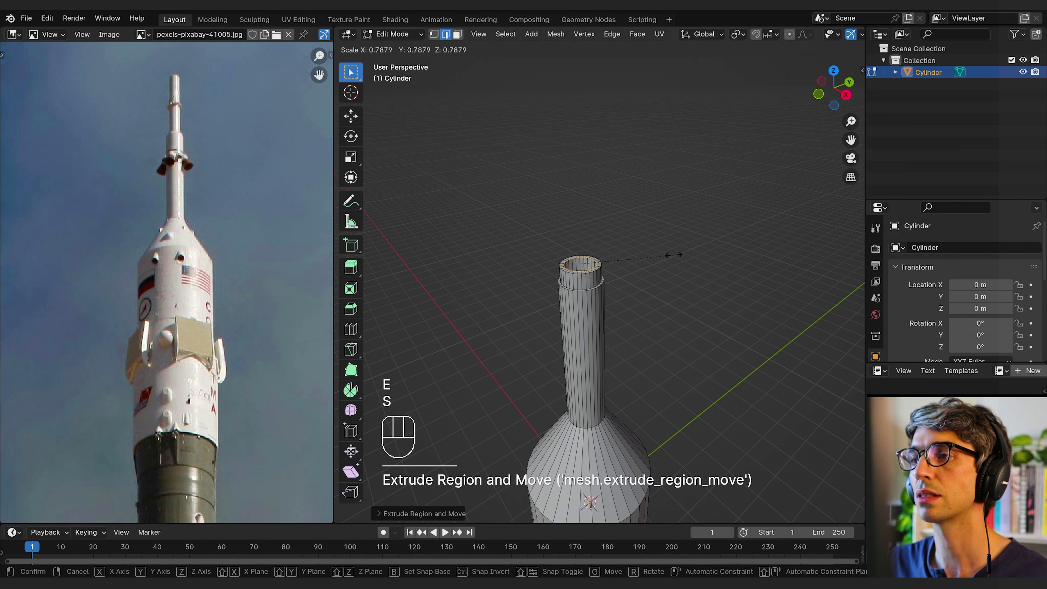
click(674, 255)
- Extrude the inset rim slightly upward along Z, then extrude it again outward to about 1.15 scale to form a groove
key(e)
key(z)
click(674, 252)
middle_drag(674, 252, 674, 231)
key(e)
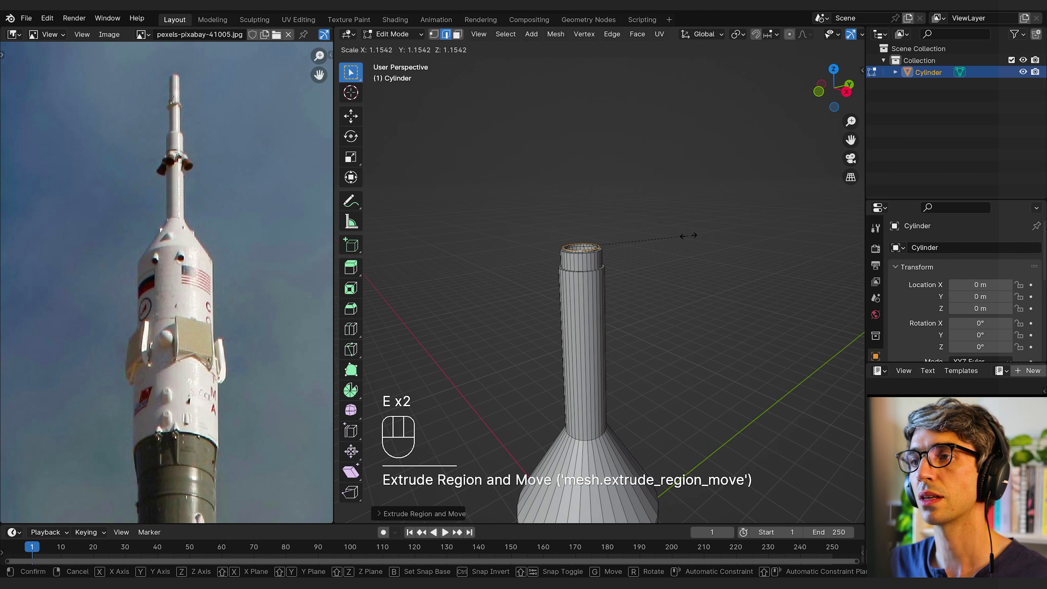
click(689, 235)
- Extrude the widened rim upward along Z to form the tube section above the groove
shift+middle_drag(516, 234, 507, 260)
scroll(196, 182, up, 3)
scroll(183, 101, down, 1)
middle_drag(184, 101, 166, 170)
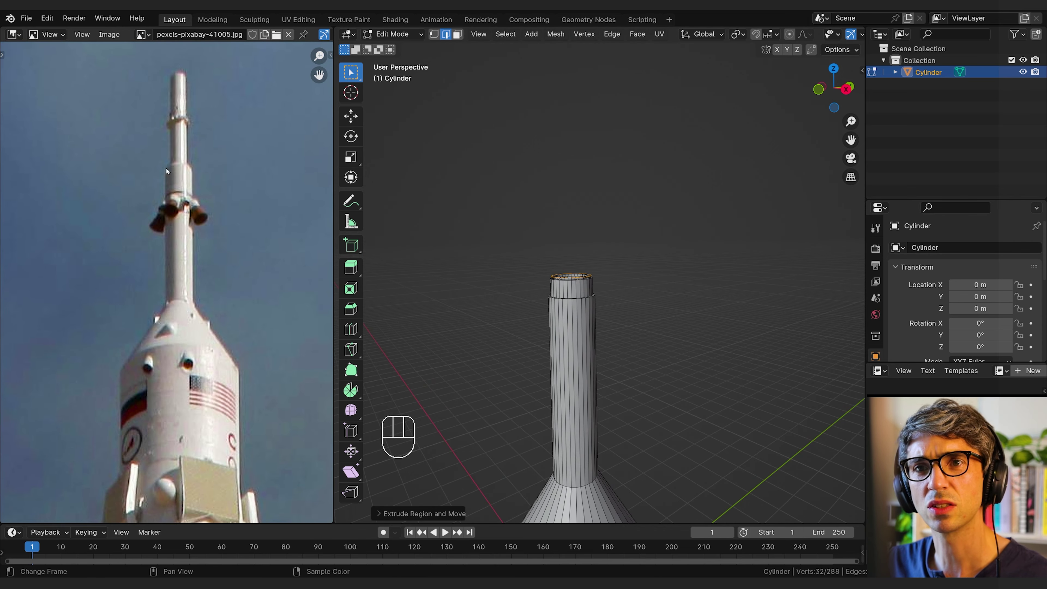
key(e)
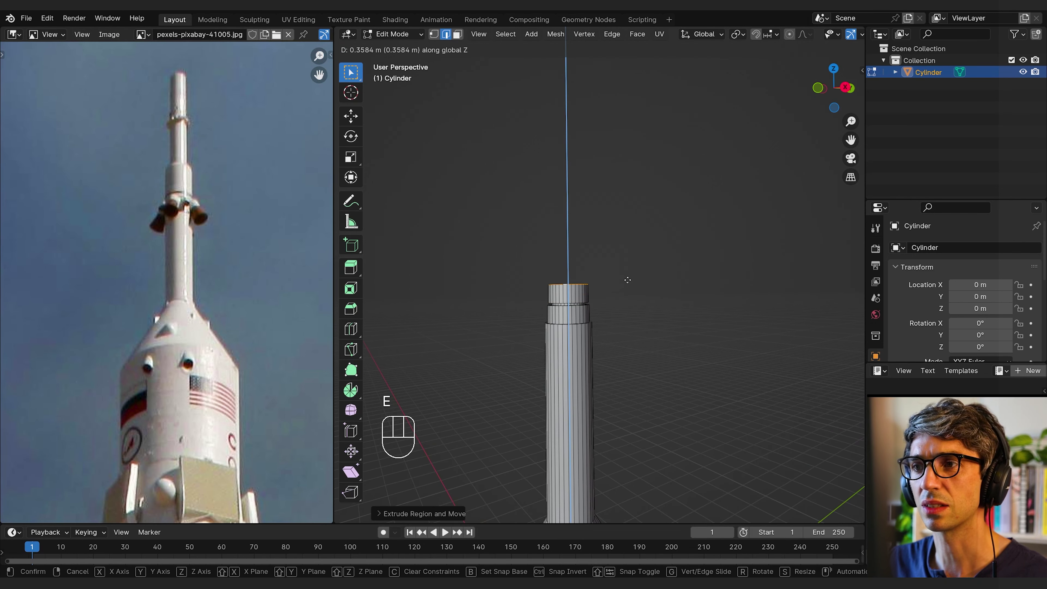
shift+click(624, 238)
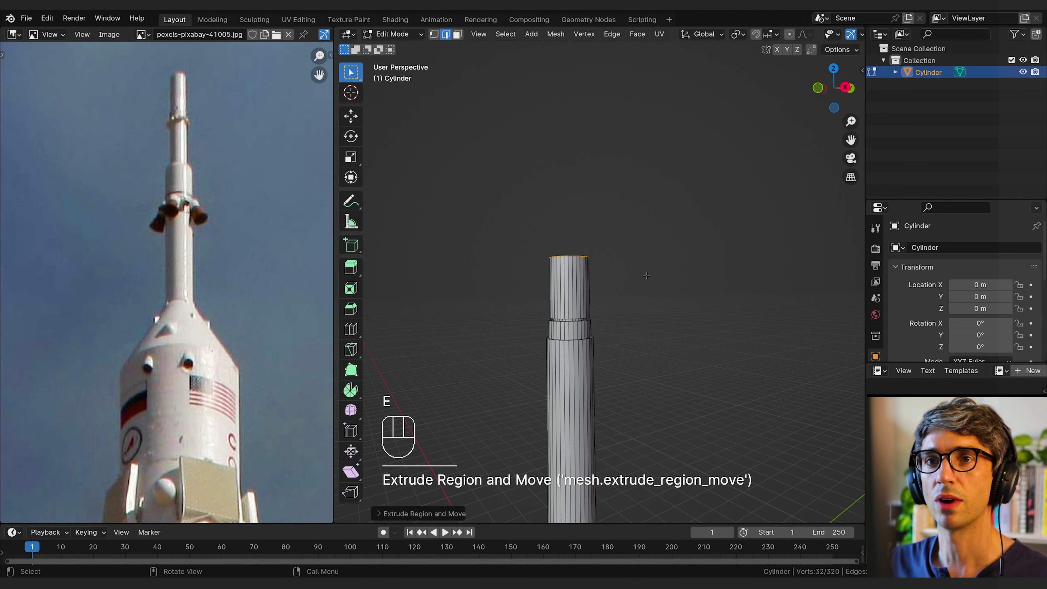
- Extrude the tube's top rim again and move the new edge loop slightly along Z
middle_drag(647, 276, 680, 296)
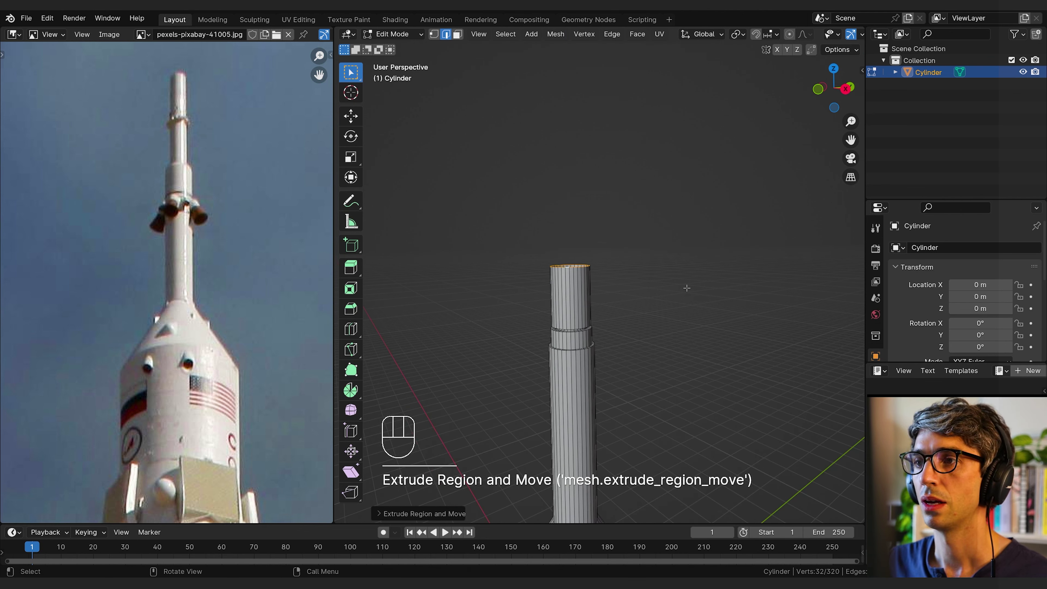
key(e)
click(682, 286)
key(g)
key(z)
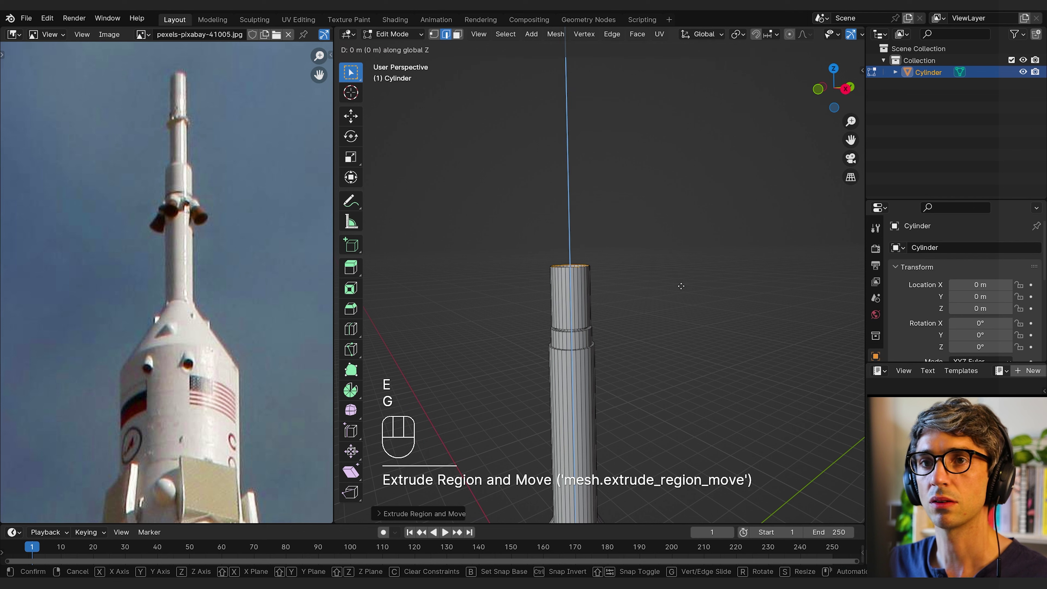
click(681, 284)
- Extrude the tube's top rim in place and scale it inward, then enlarge the new edge loop to about 1.2
key(e)
key(s)
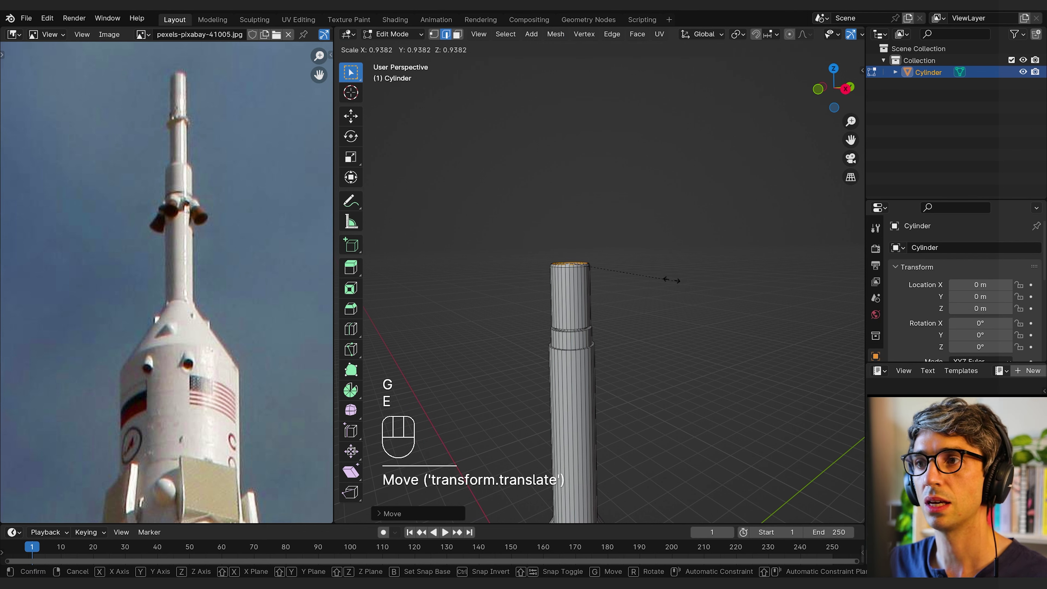
click(628, 274)
key(s)
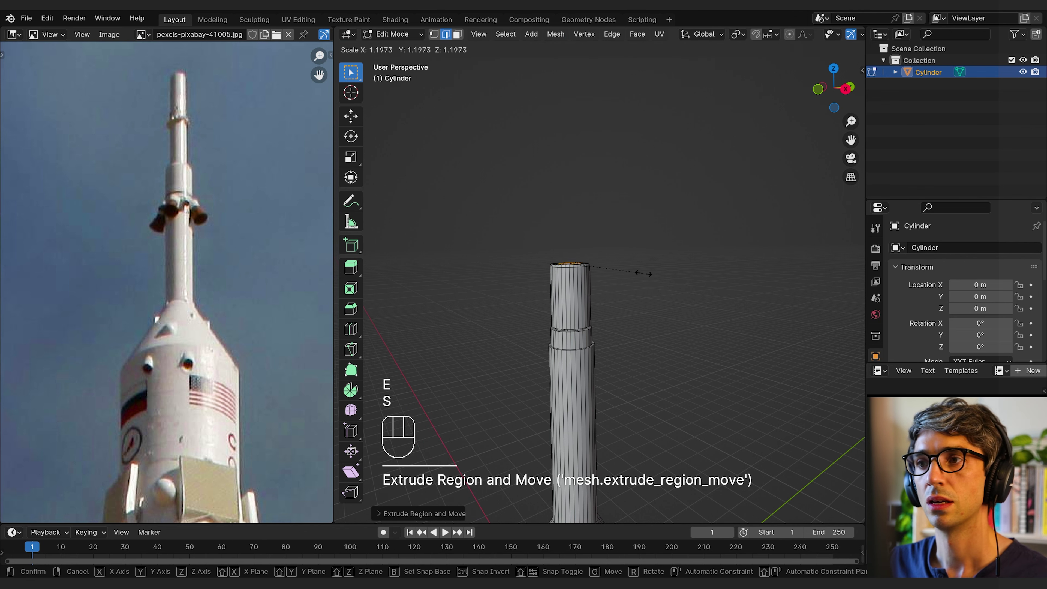
click(651, 273)
- Extrude the rim inward at about 0.78 scale, then extrude it about 1.47 m up along Z as a narrower tube
key(e)
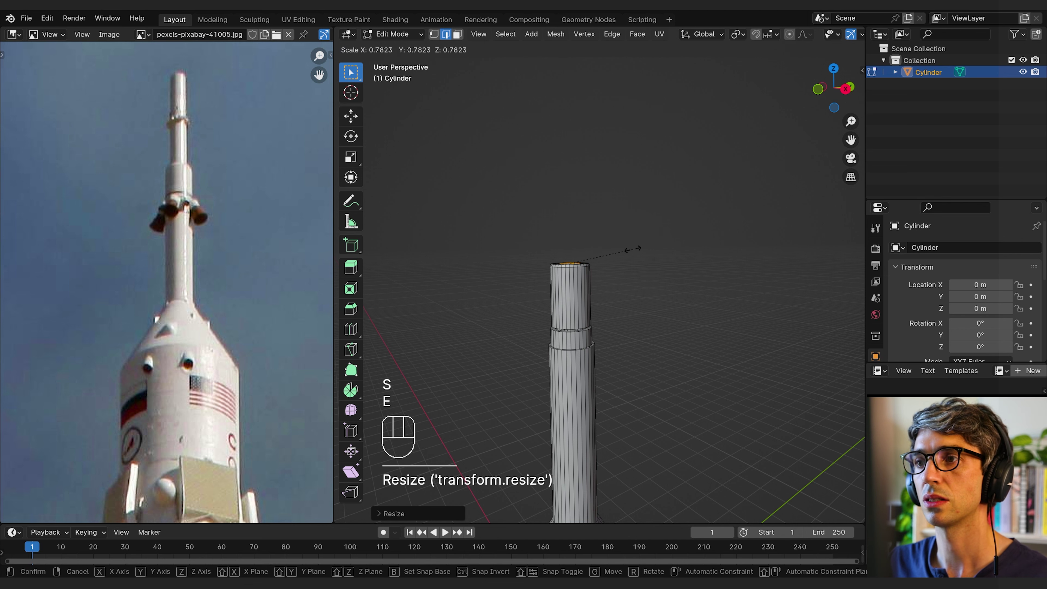
click(640, 248)
key(e)
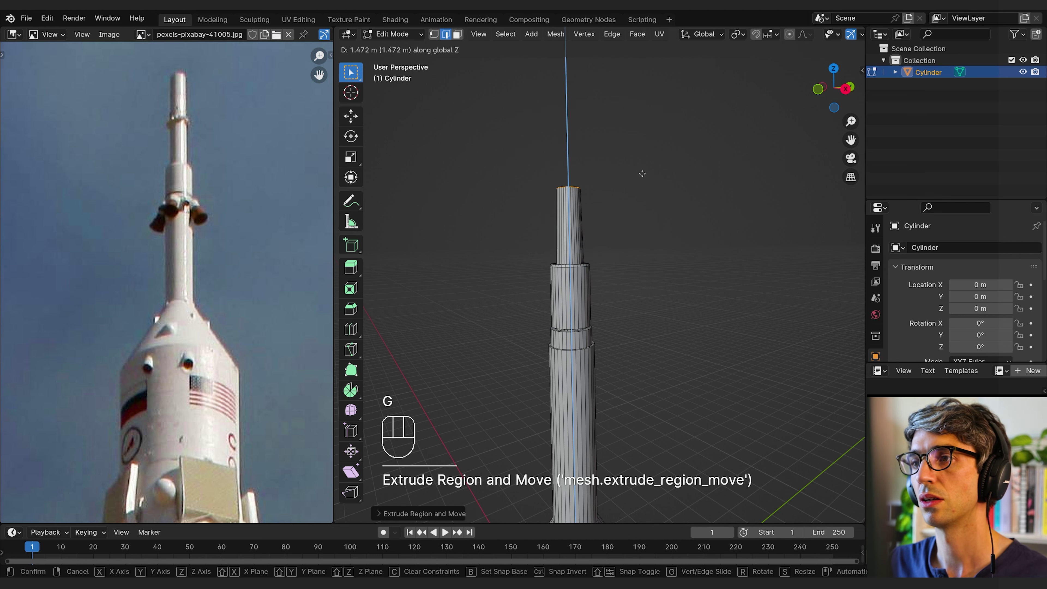
click(643, 175)
- Extrude the narrow tube's top rim slightly outward, then extrude it a little upward along Z to form a thin collar
shift+middle_drag(644, 164, 647, 210)
scroll(640, 229, up, 1)
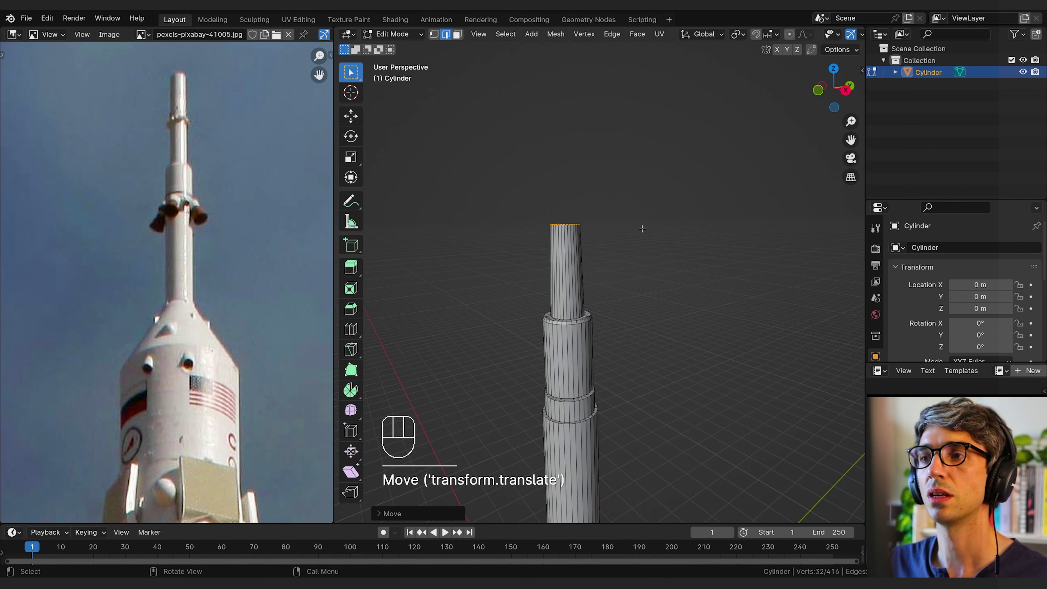
shift+middle_drag(621, 264, 652, 243)
key(e)
key(s)
click(641, 269)
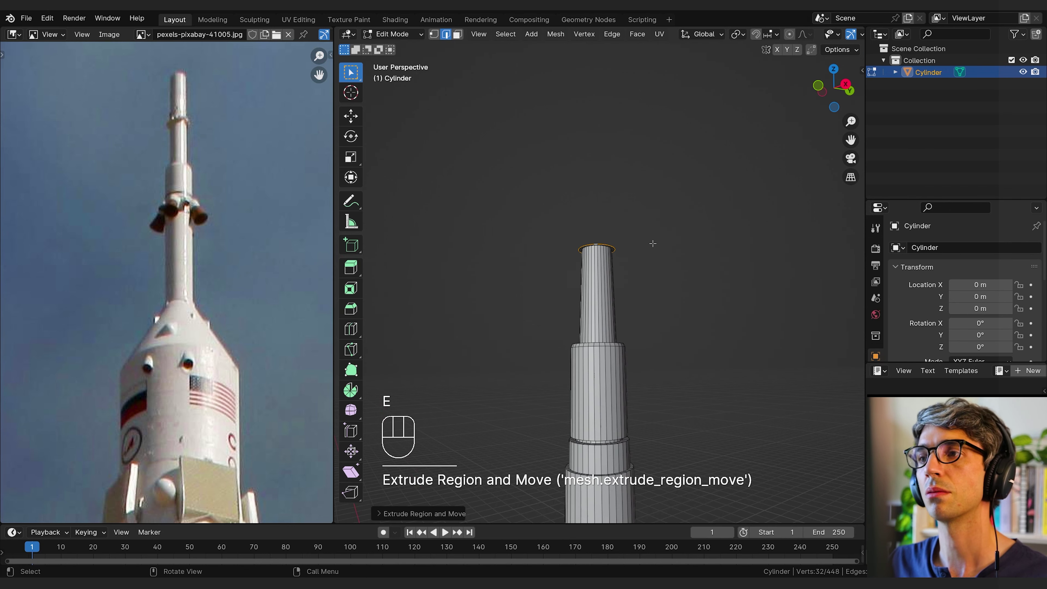
key(e)
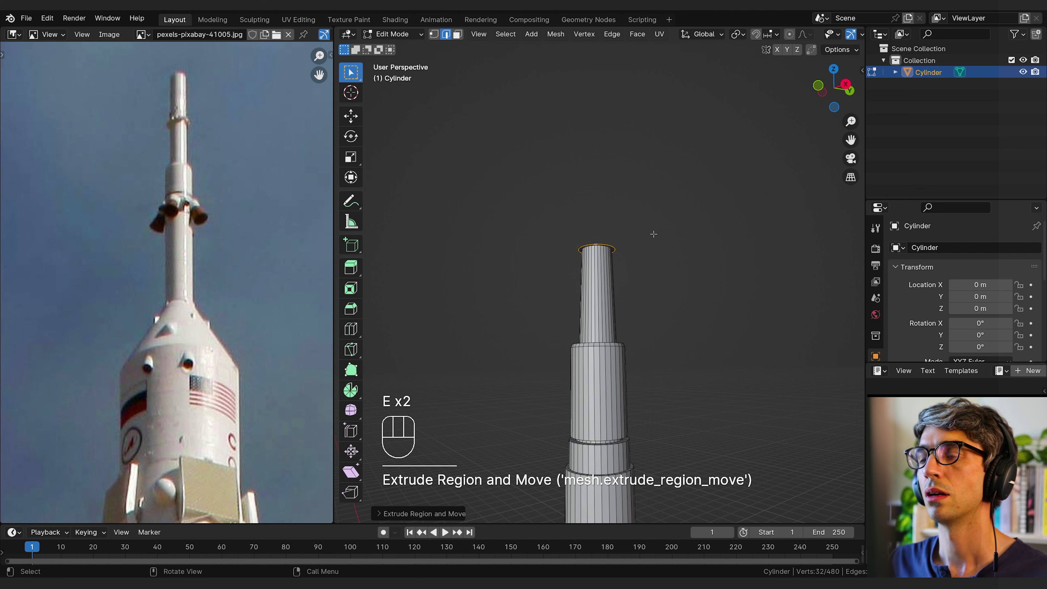
key(g)
click(653, 228)
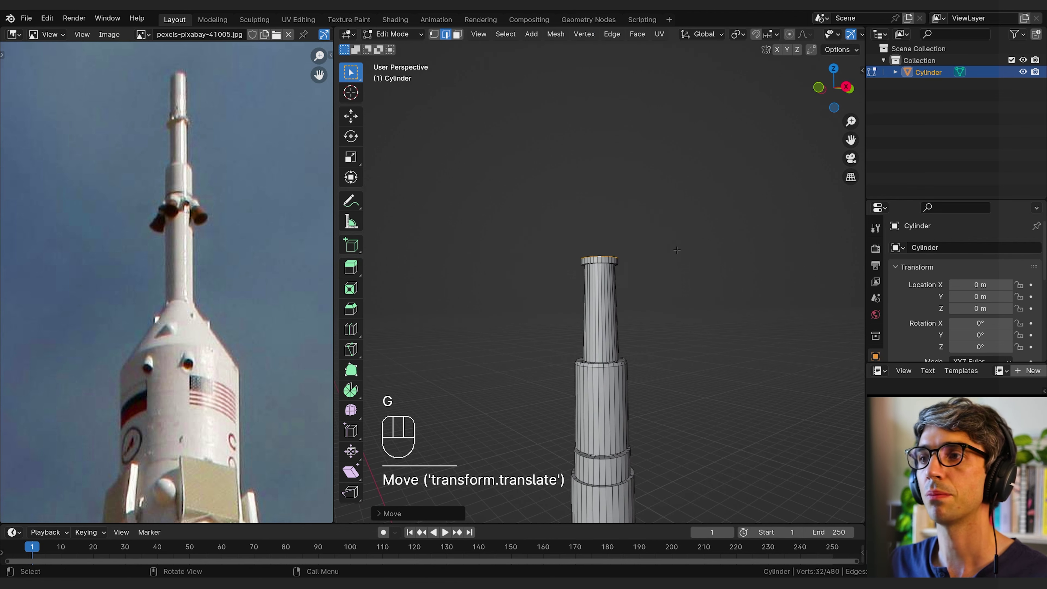
- Extrude the collar's top rim inward and up along Z as the tip section, tapering its end to about 0.76 scale
key(e)
click(657, 246)
middle_drag(657, 247, 664, 274)
key(e)
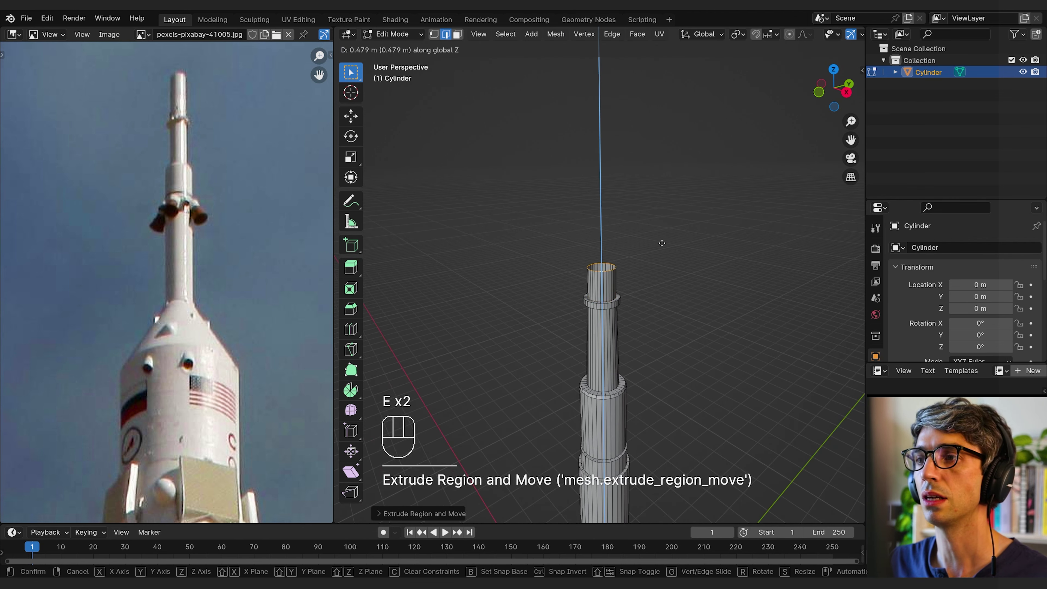
click(664, 247)
key(s)
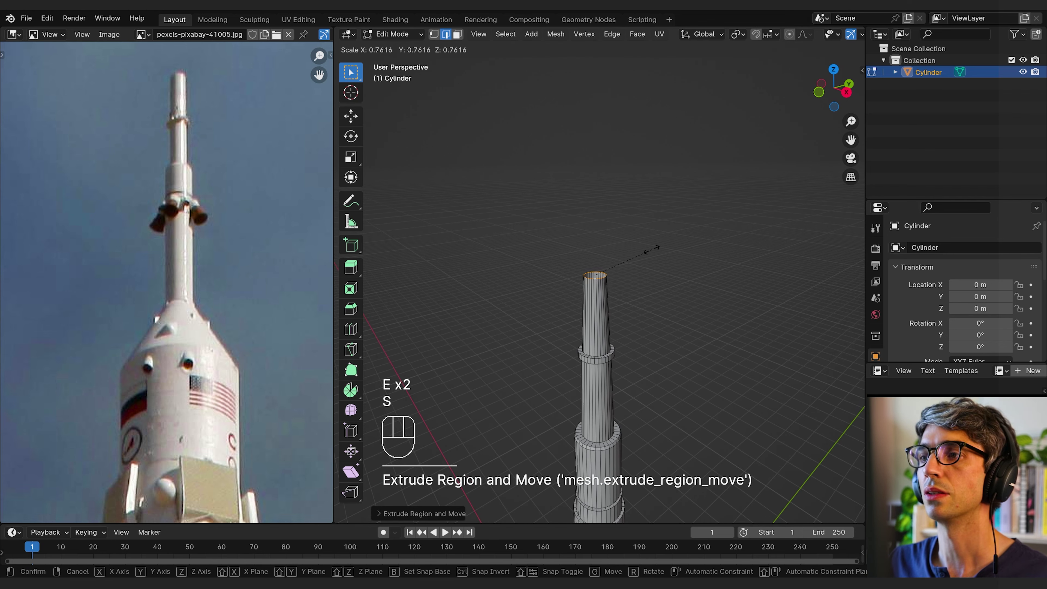
click(660, 256)
- Close the open tip of the tower with Grid Fill
middle_drag(666, 273, 669, 298)
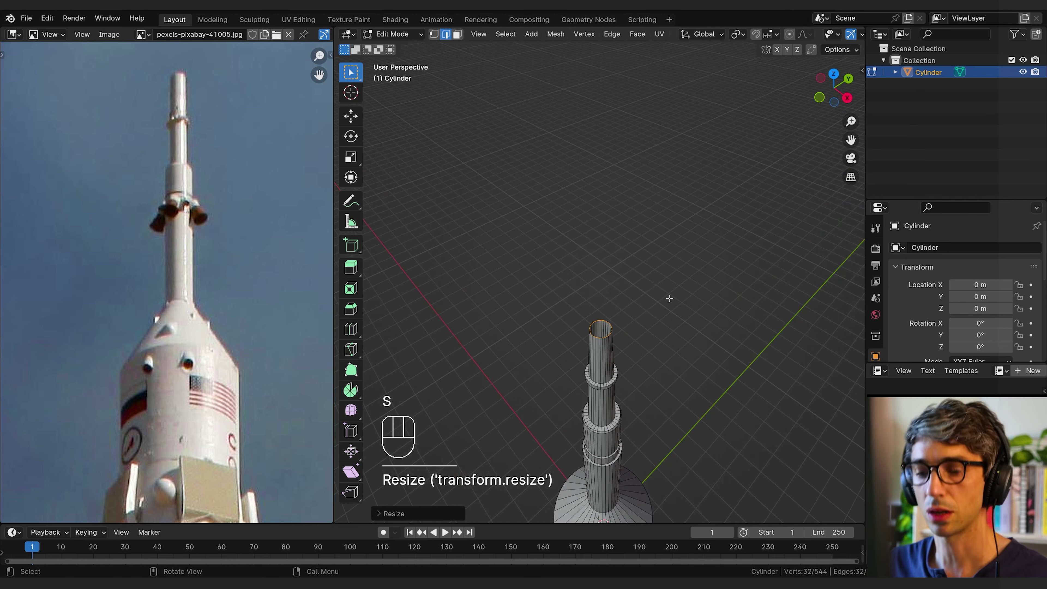
key(F3)
text(grid)
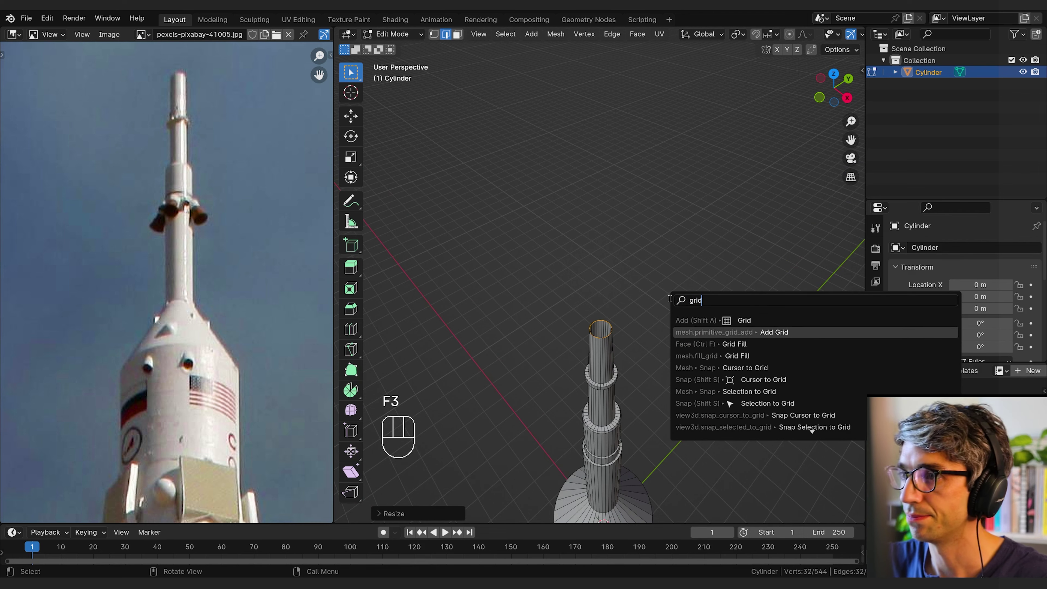
key(Down)
key(Return)
- Examine the whole nose cone and escape tower and compare their proportions with the reference photo
middle_drag(691, 295, 660, 222)
shift+middle_drag(687, 430, 687, 291)
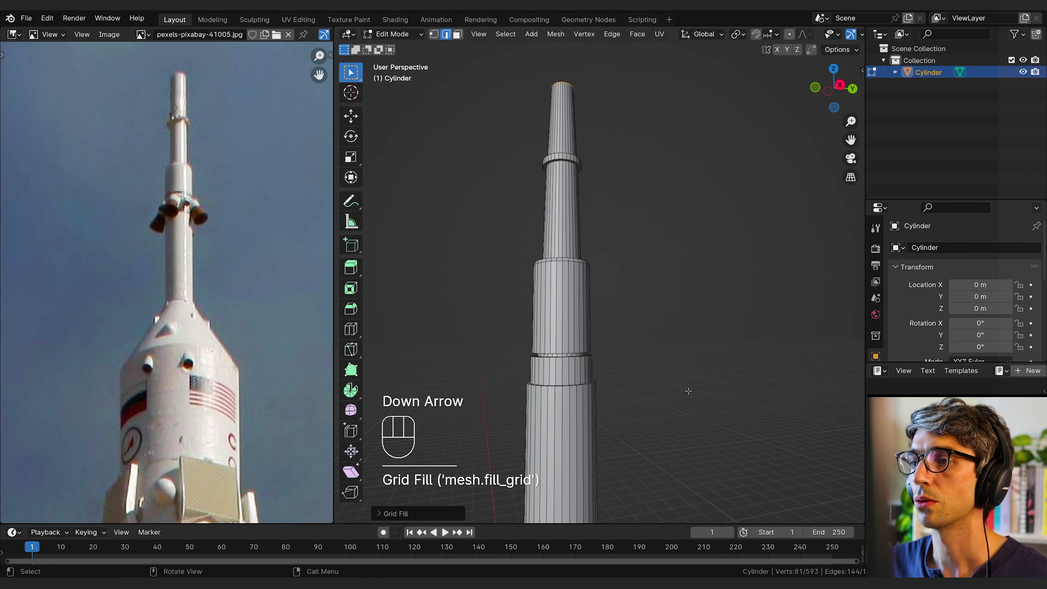
shift+middle_drag(687, 391, 684, 231)
scroll(668, 400, down, 4)
shift+middle_drag(668, 417, 666, 331)
scroll(668, 399, down, 2)
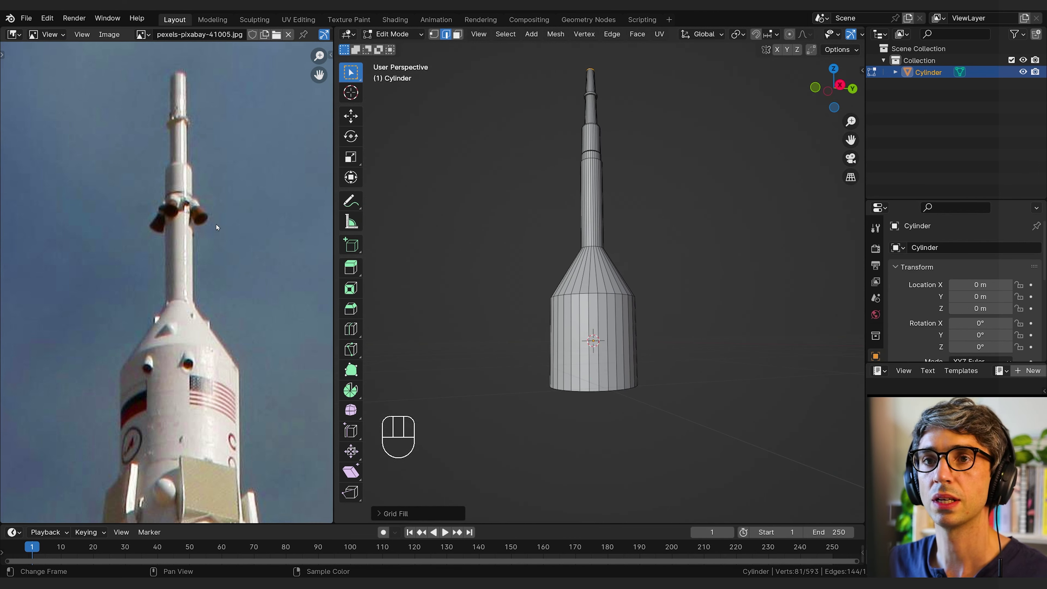
shift+middle_drag(672, 198, 681, 255)
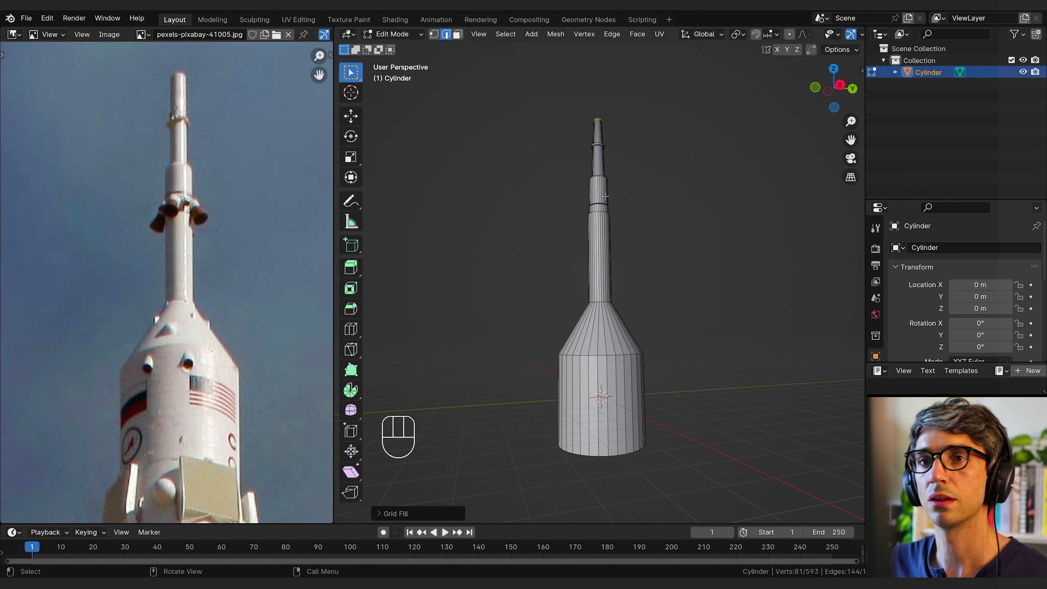
- Switch to face selection and select one face on the short band below the tower's groove
middle_drag(639, 227, 656, 314)
scroll(643, 247, up, 4)
shift+middle_drag(655, 245, 632, 235)
scroll(652, 256, up, 1)
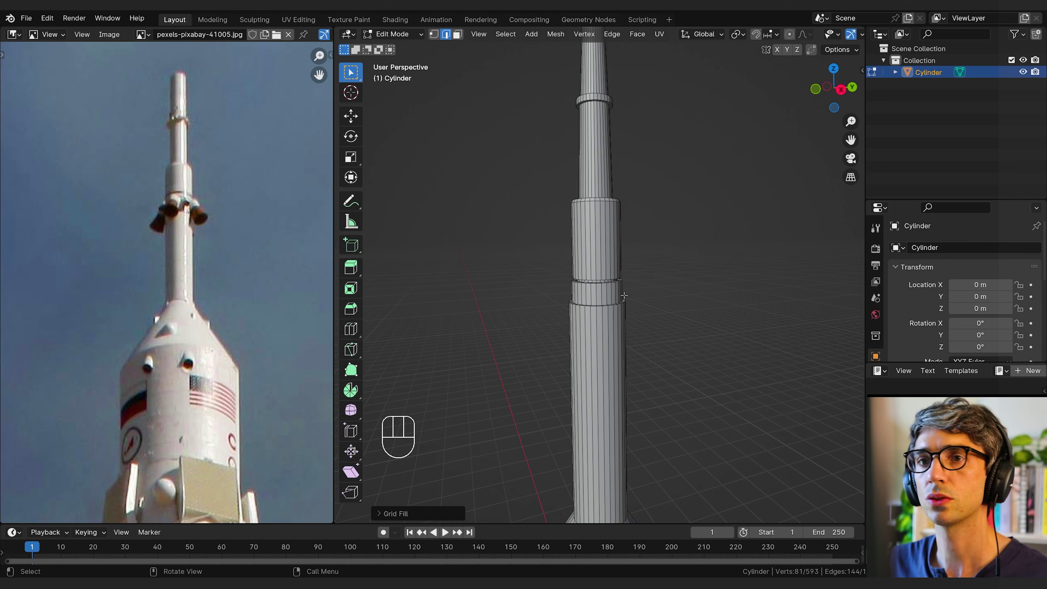
click(579, 291)
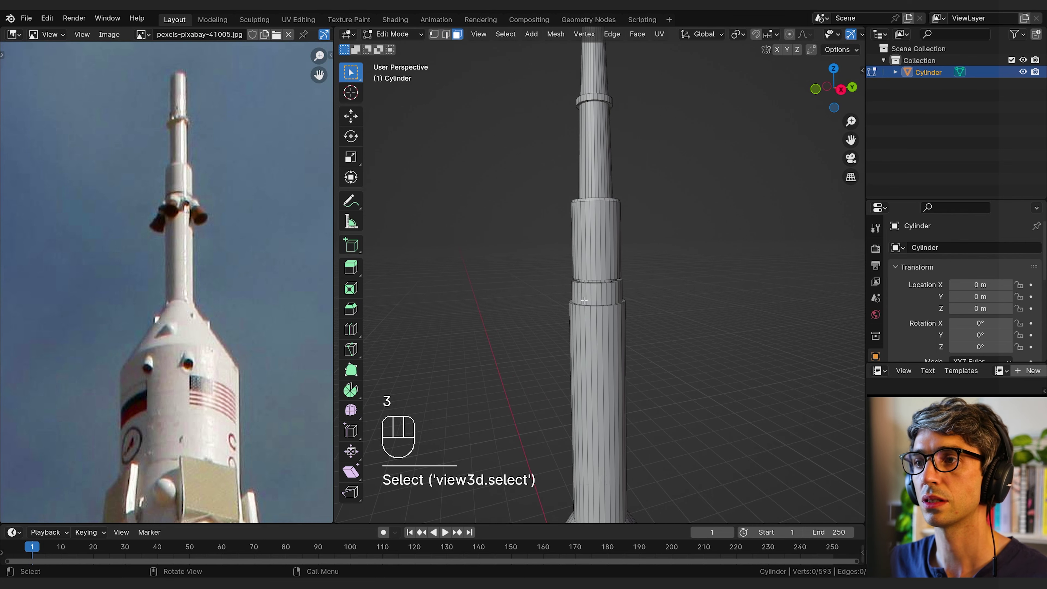
click(585, 301)
- Switch to the front orthographic view and select the middle face of the short band below the groove
scroll(680, 332, down, 4)
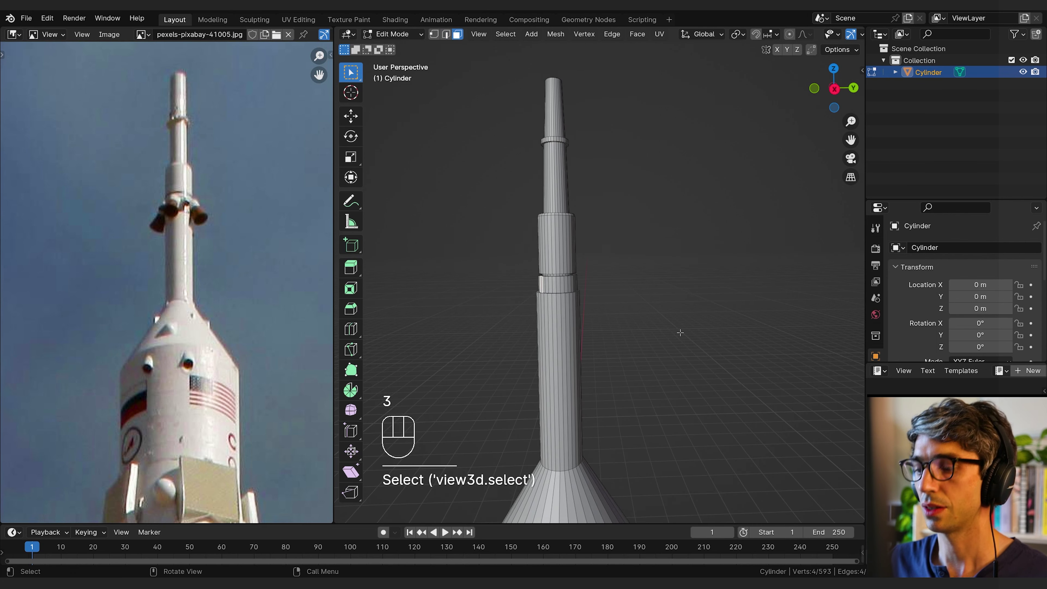
key(KP_1)
scroll(680, 332, down, 4)
shift+middle_drag(697, 362, 603, 404)
click(836, 95)
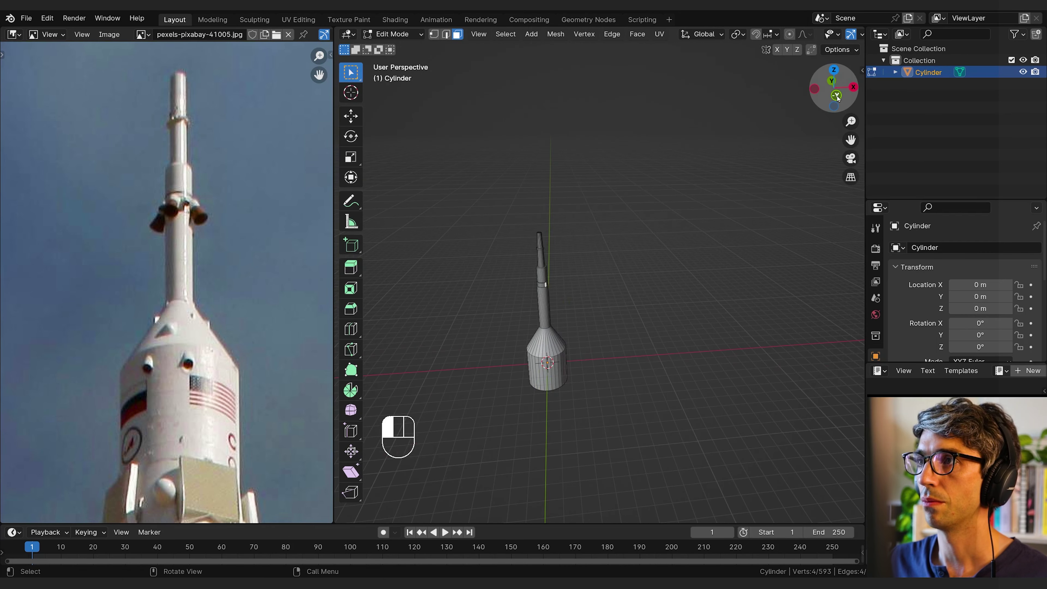
shift+middle_drag(459, 273, 641, 297)
scroll(642, 296, up, 4)
shift+middle_drag(738, 297, 512, 306)
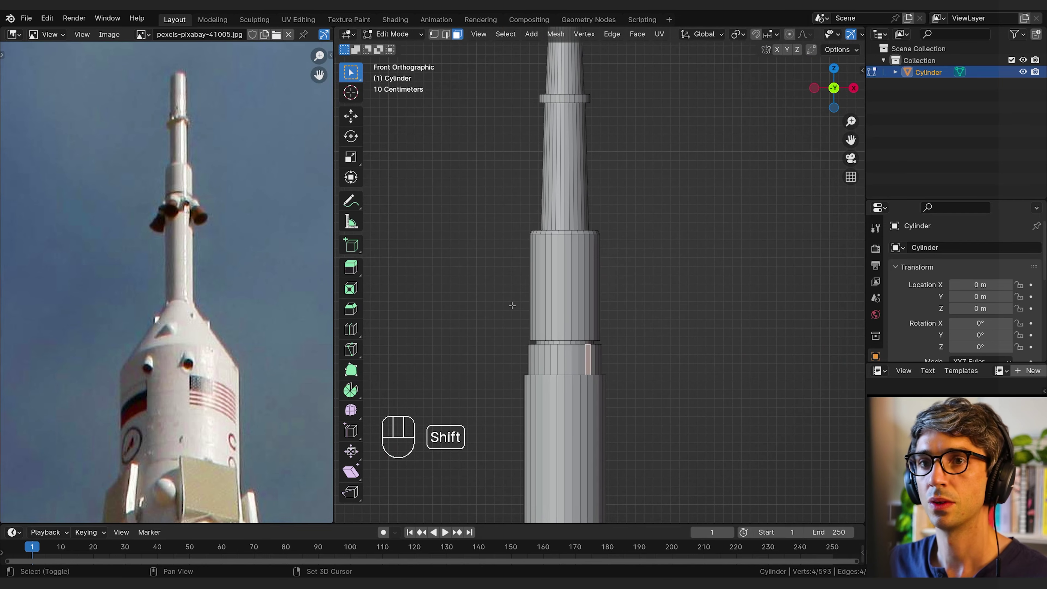
scroll(568, 358, up, 2)
click(544, 397)
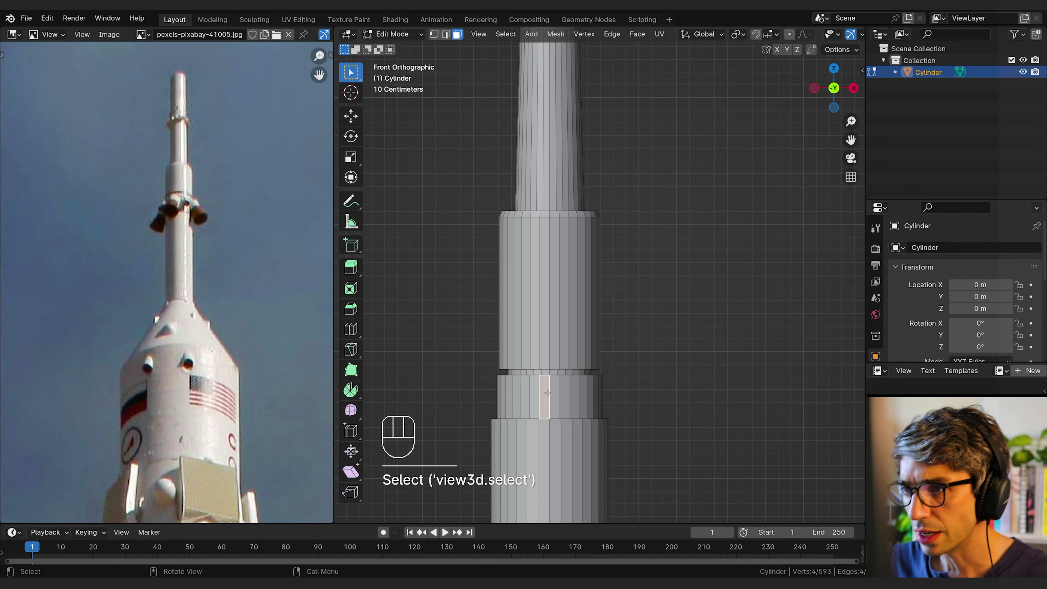
- Snap the 3D cursor to the selected band face
scroll(598, 338, down, 5)
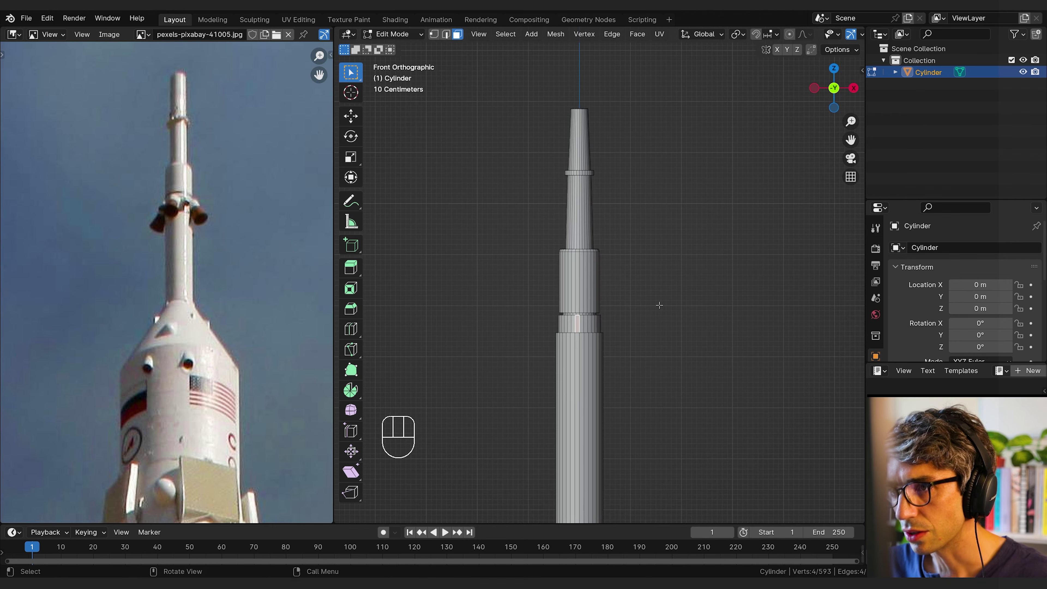
middle_drag(633, 308, 670, 351)
key(shift+s)
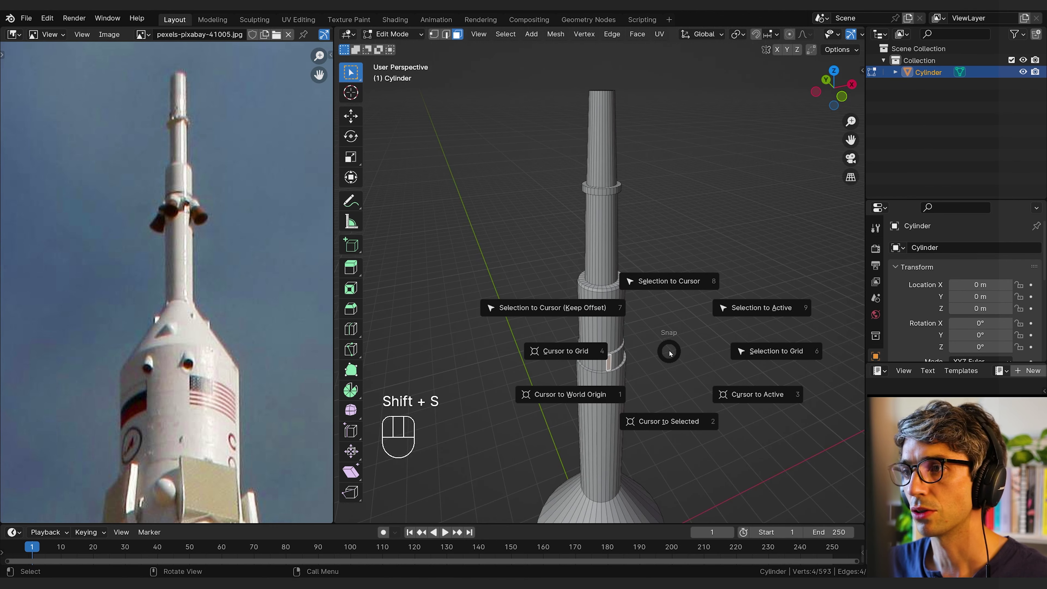
click(677, 426)
- Return to Object Mode and add a new mesh cylinder at the 3D cursor
key(shift+a)
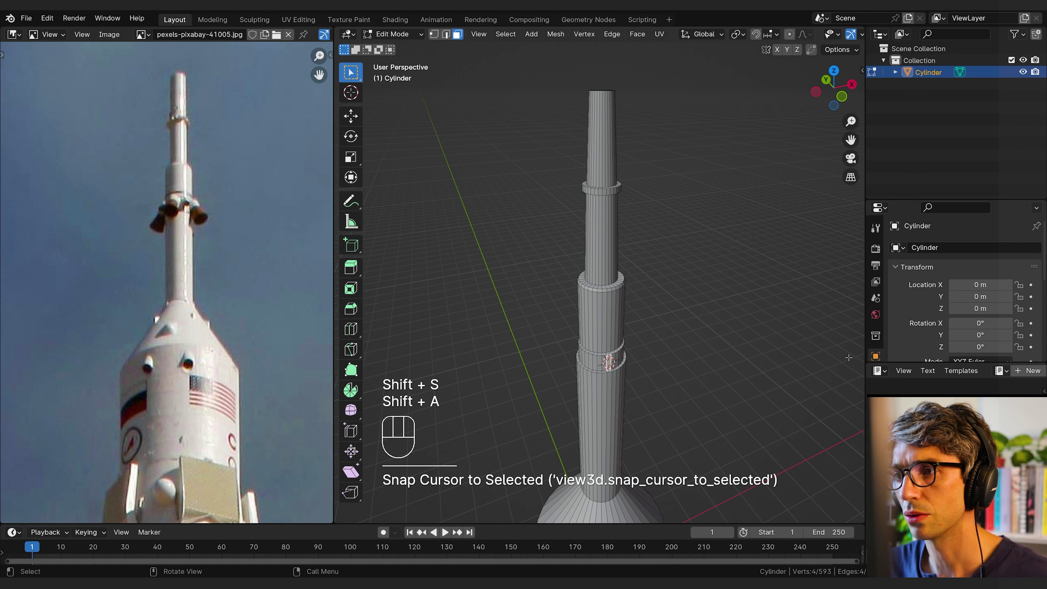
key(Tab)
shift+middle_drag(681, 354, 643, 299)
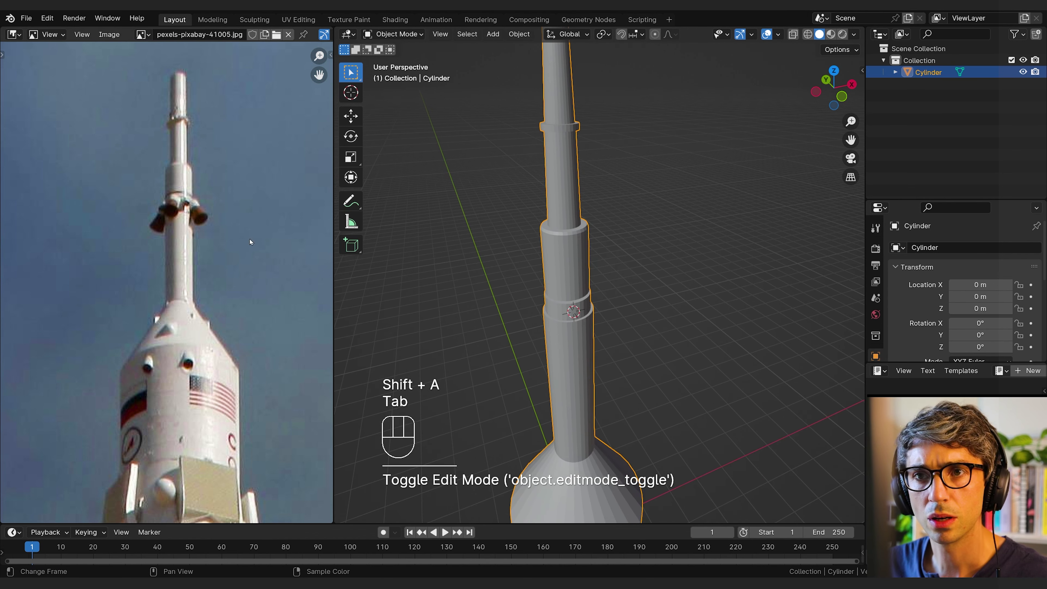
key(shift+a)
mouse_move(656, 289)
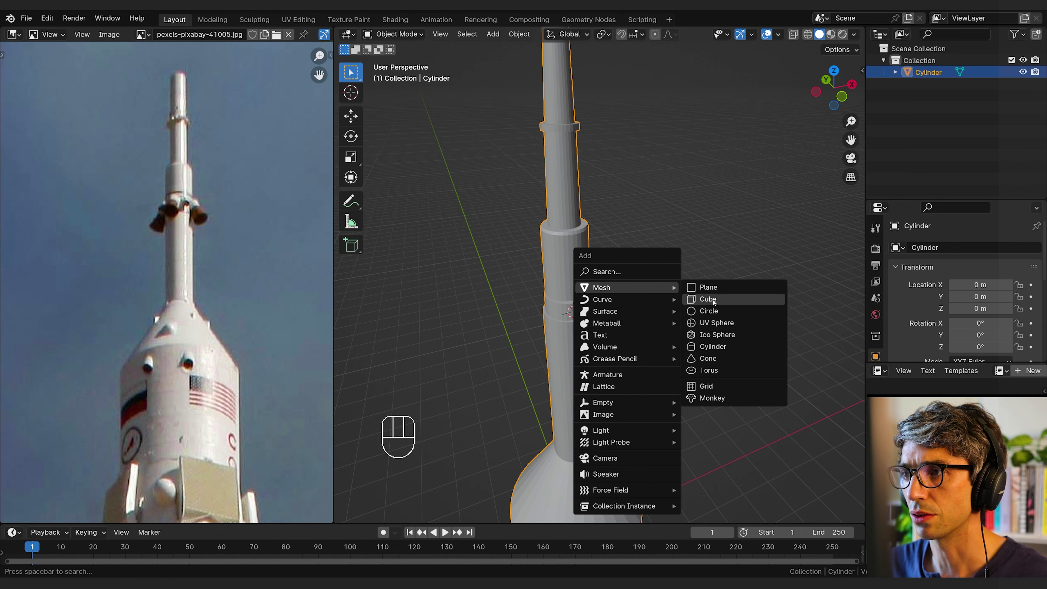
click(713, 346)
- Enter Edit Mode on the new cylinder and move its mesh down about 1.03 m along Z
shift+middle_drag(605, 332, 691, 292)
key(Tab)
key(g)
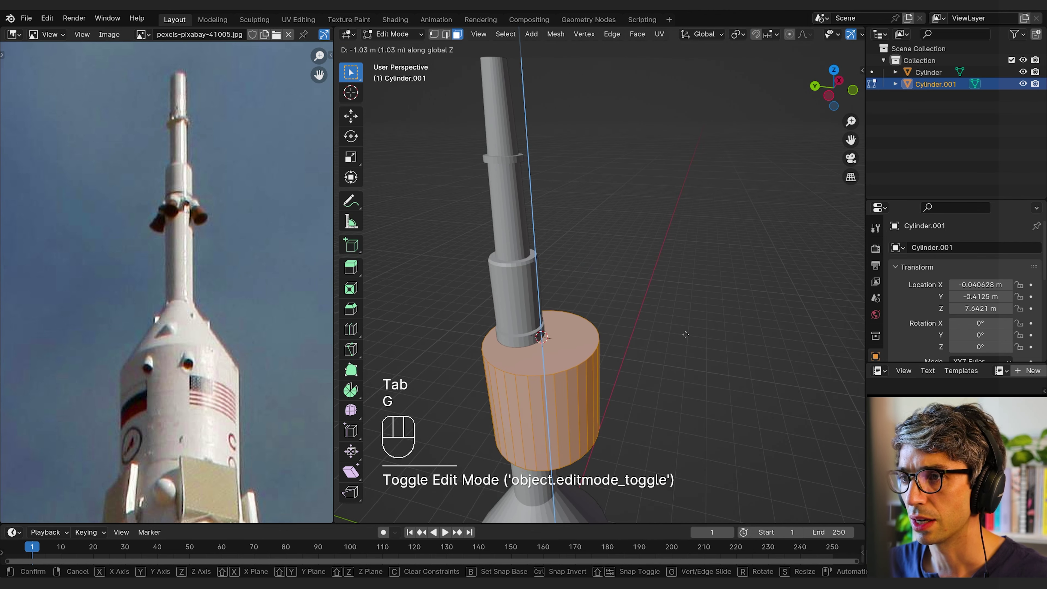
click(686, 335)
- Nudge the cylinder's mesh slightly upward along Z to bring its top face closer to the 3D cursor
scroll(686, 335, up, 5)
shift+middle_drag(619, 351, 726, 268)
scroll(701, 322, up, 3)
middle_drag(694, 334, 691, 296)
key(g)
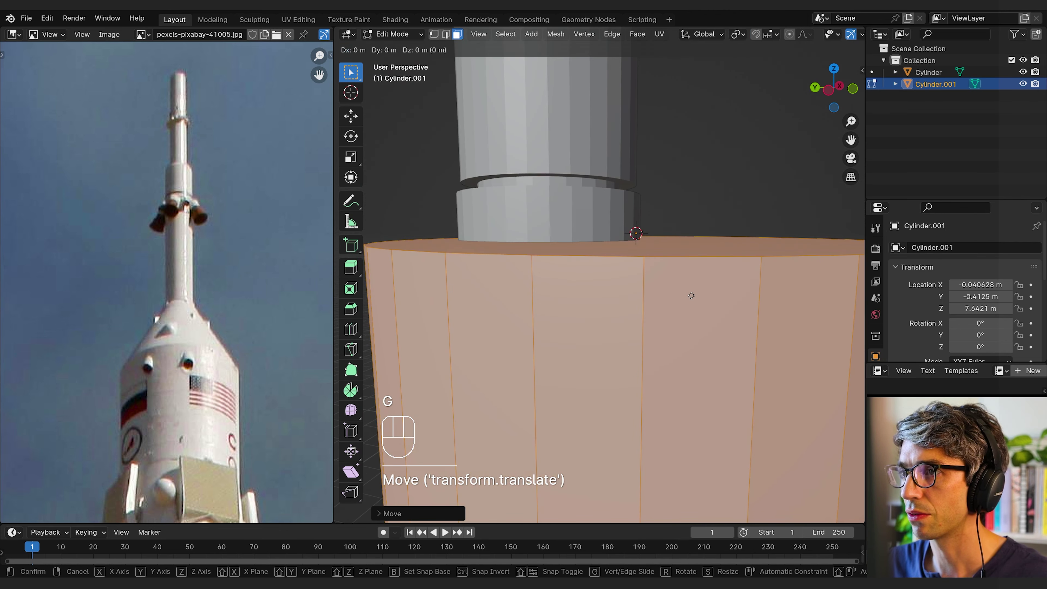
key(z)
click(692, 289)
shift+middle_drag(762, 329, 722, 322)
scroll(711, 331, down, 7)
key(r)
right_click(742, 288)
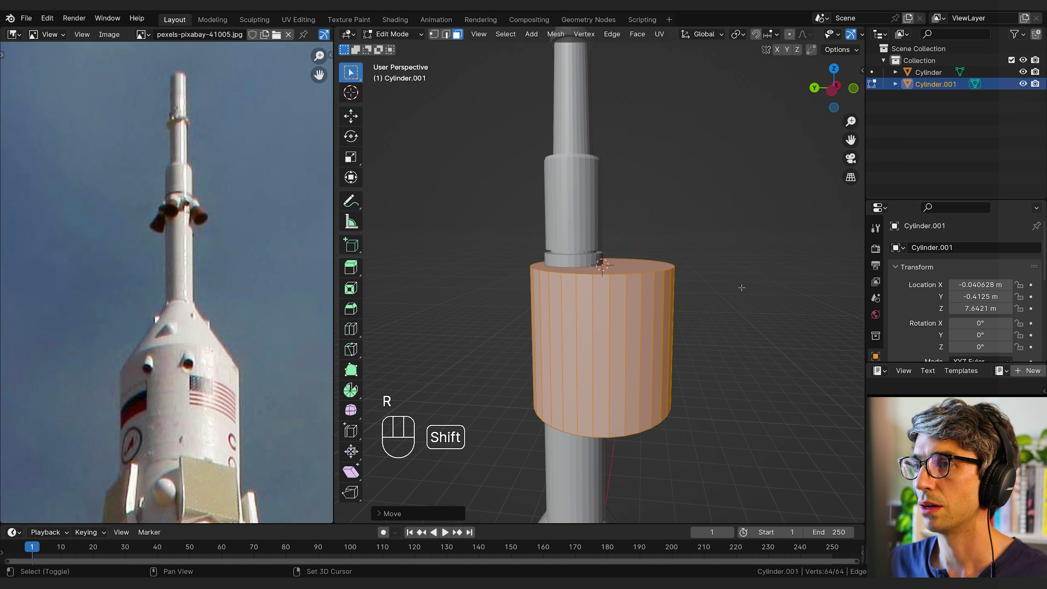
- Select the new cylinder's top face and scale it inward to shape the body as a tapered nozzle
shift+middle_drag(742, 288, 703, 235)
key(2)
key(3)
click(648, 276)
key(s)
click(742, 315)
- Select the nozzle's bottom face, extrude it in place and scale it inward to leave a thin rim
click(692, 362)
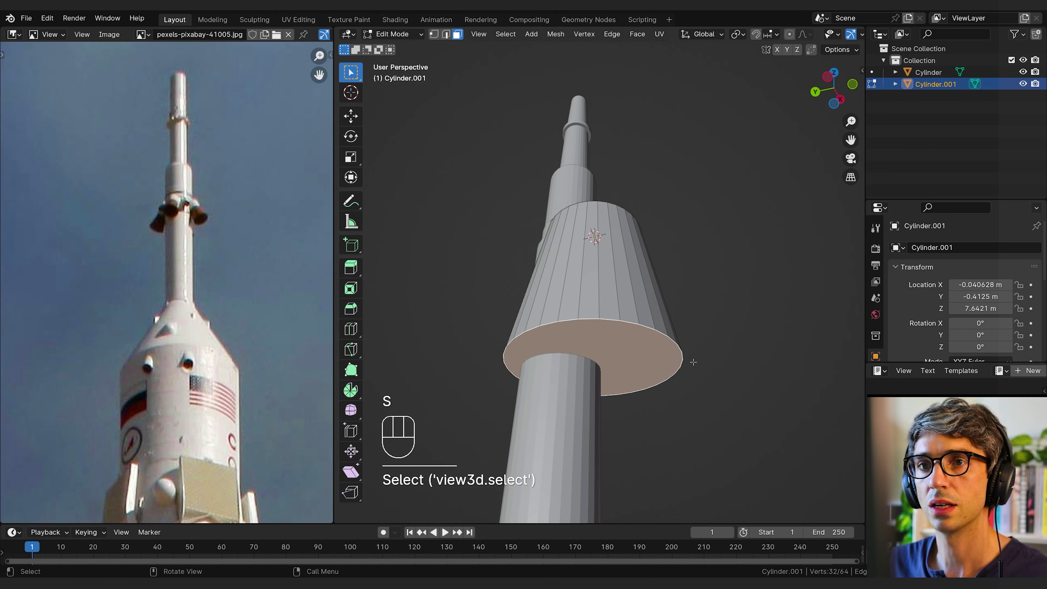
middle_drag(692, 361, 696, 363)
key(e)
middle_drag(777, 360, 769, 374)
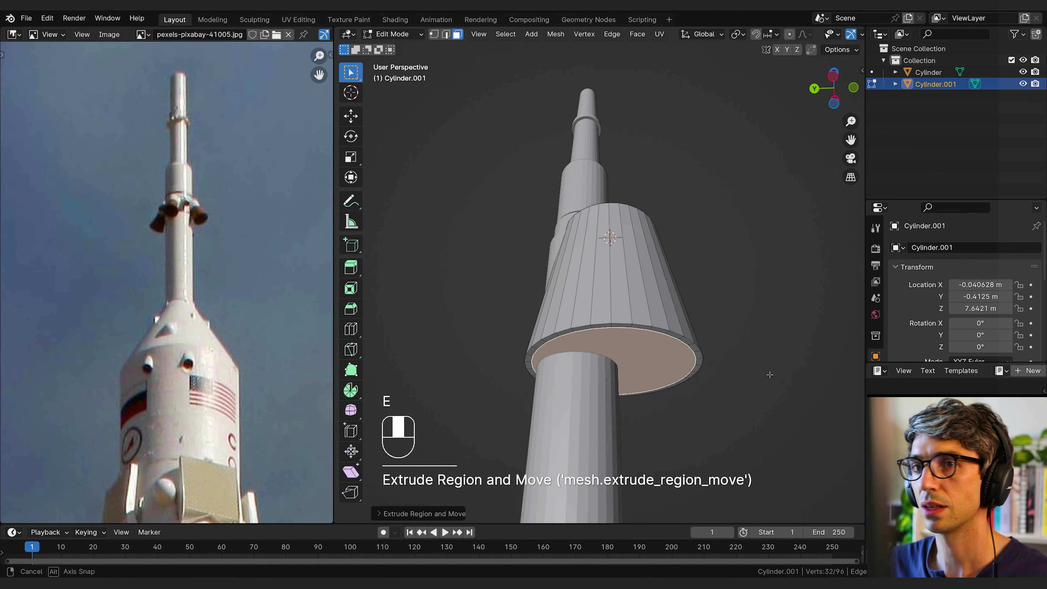
- Try to extrude the inset bottom face upward into the nozzle
key(e)
click(854, 291)
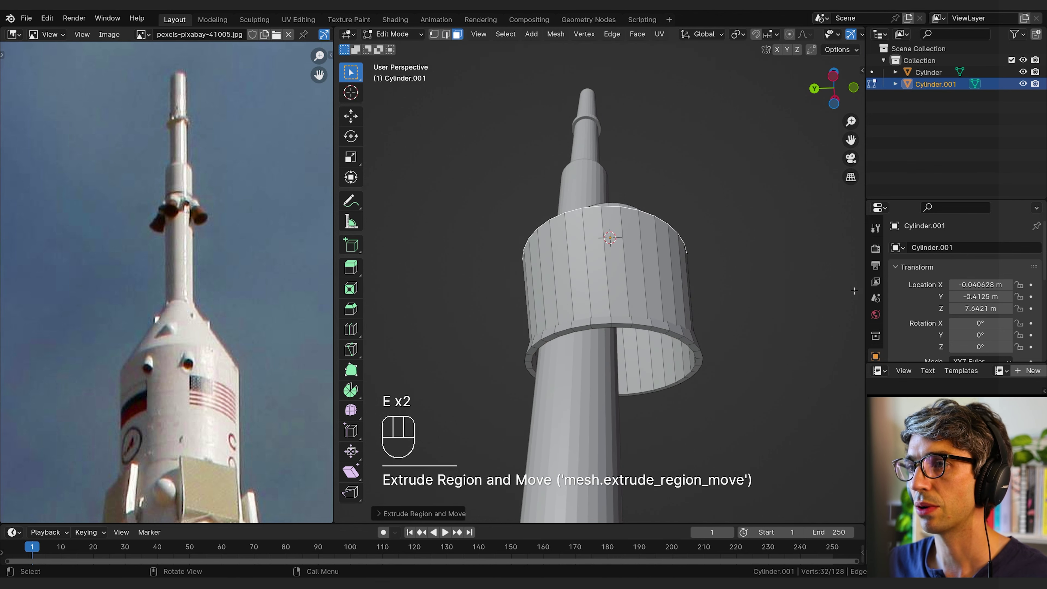
key(z)
key(ctrl+z)
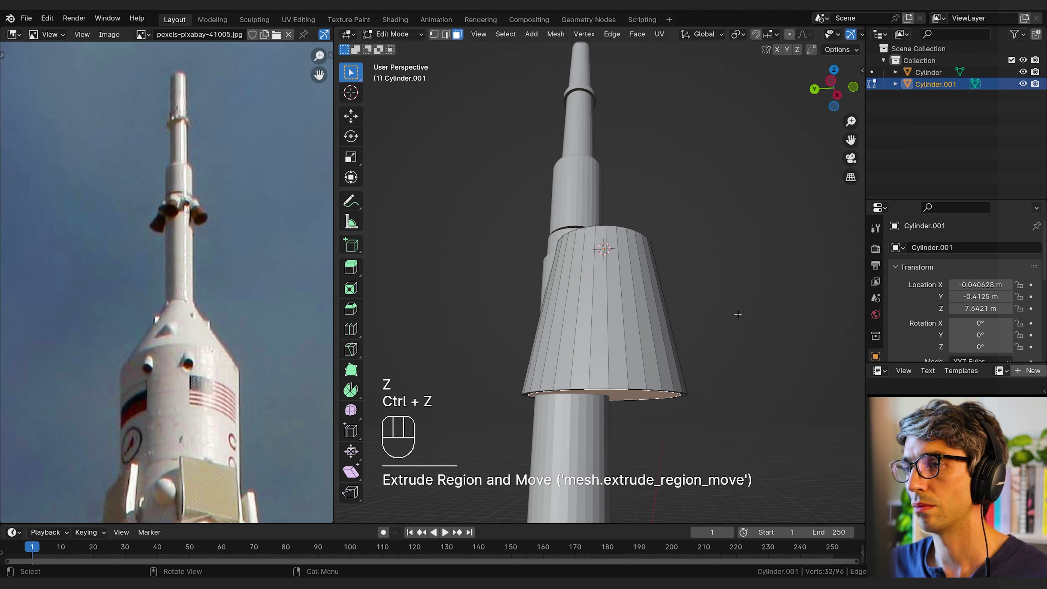
- Try to move the inset bottom face up along Z inside the nozzle and scale it inward
key(g)
key(z)
click(743, 272)
key(s)
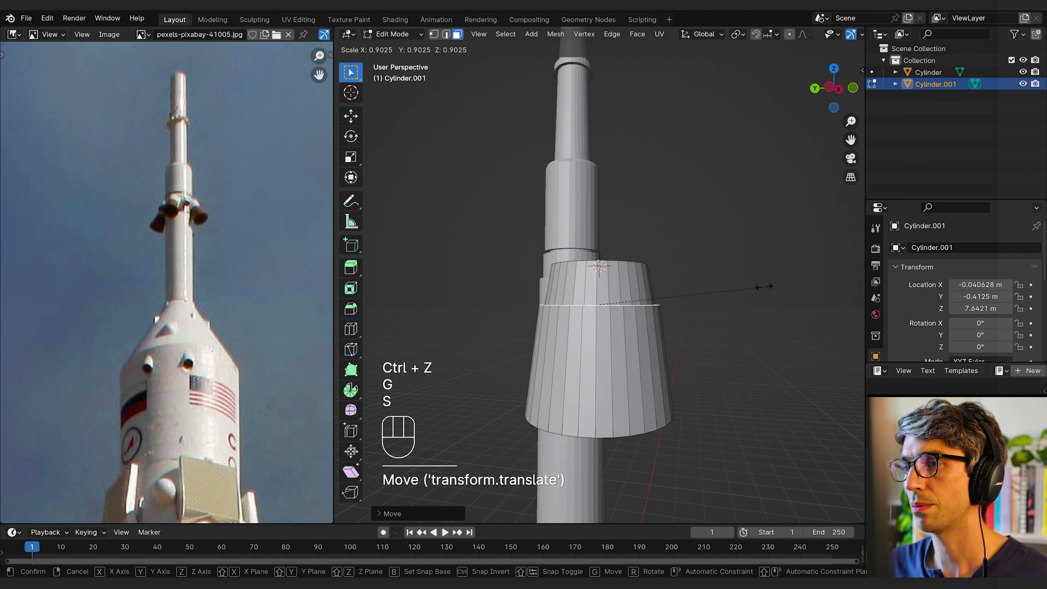
click(728, 287)
middle_drag(728, 288, 659, 312)
key(g)
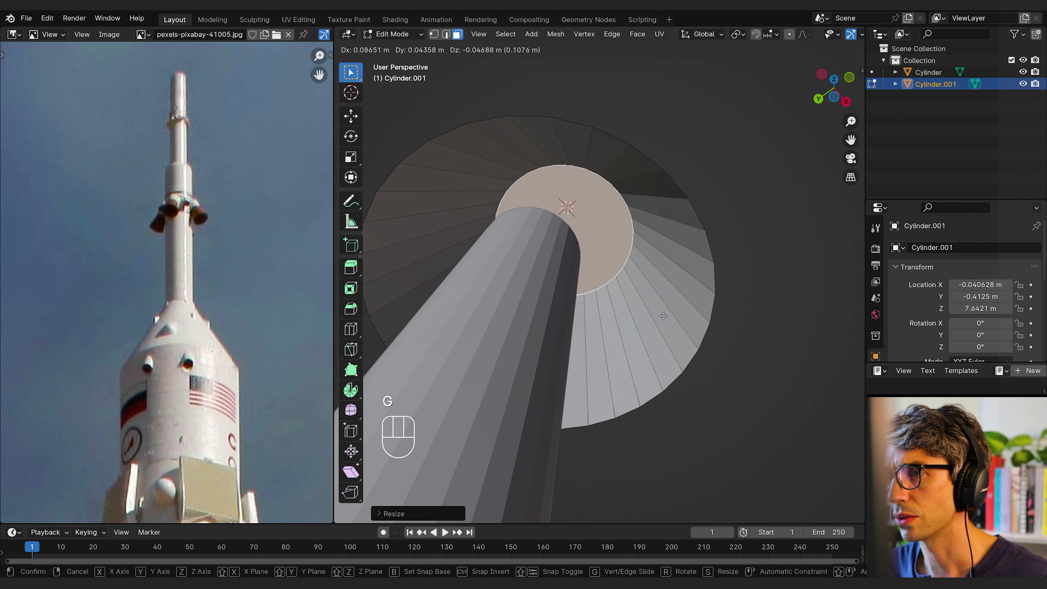
click(699, 362)
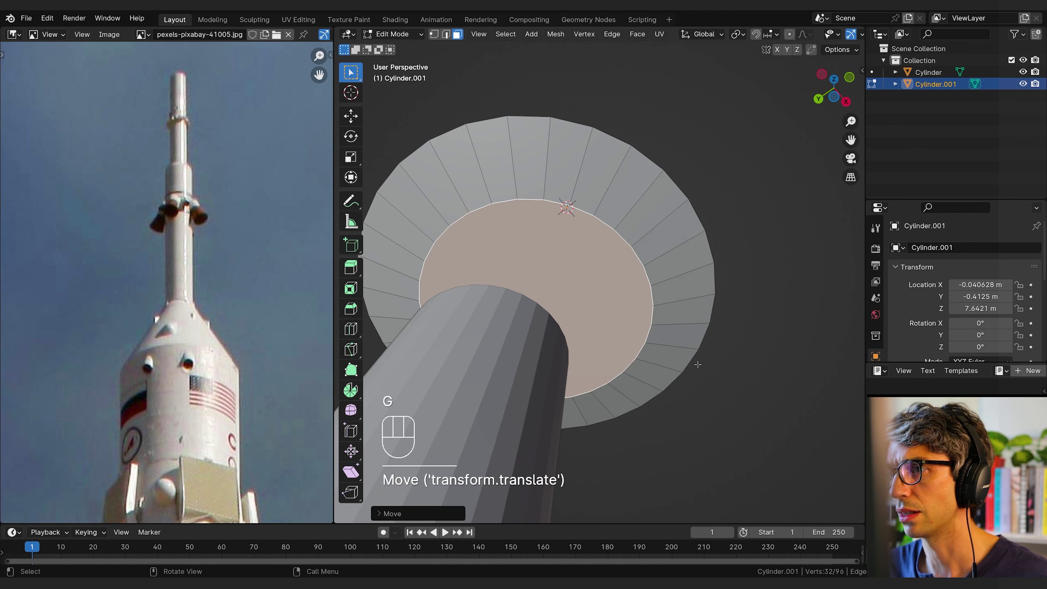
key(ctrl+z)
key(ctrl+z)
key(ctrl+z)
- Extrude the inset bottom face about 1.3 m up along Z into the nozzle and scale it inward to hollow the body
middle_drag(727, 322, 727, 306)
key(e)
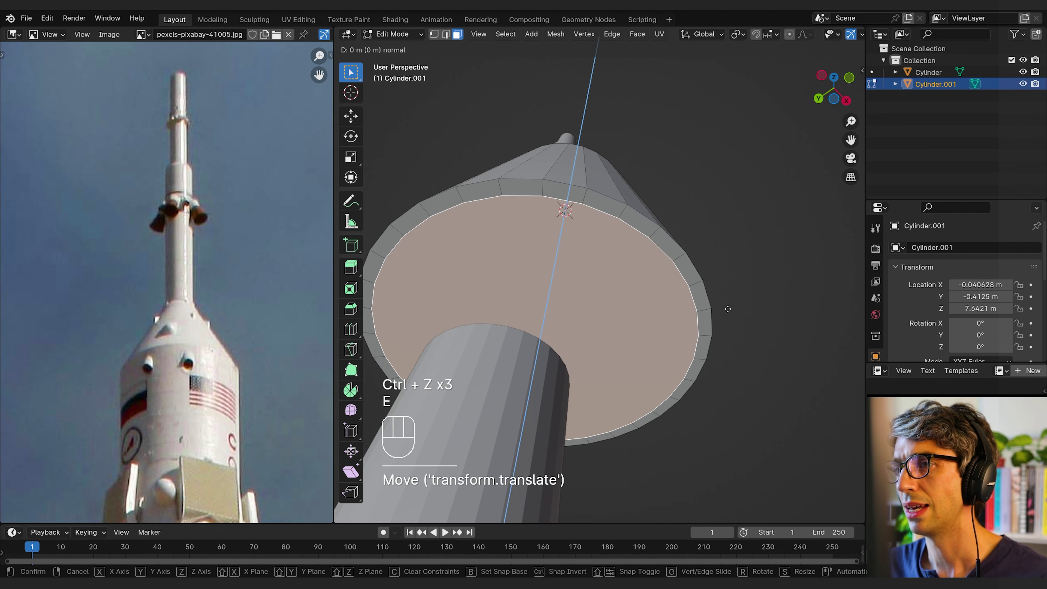
key(z)
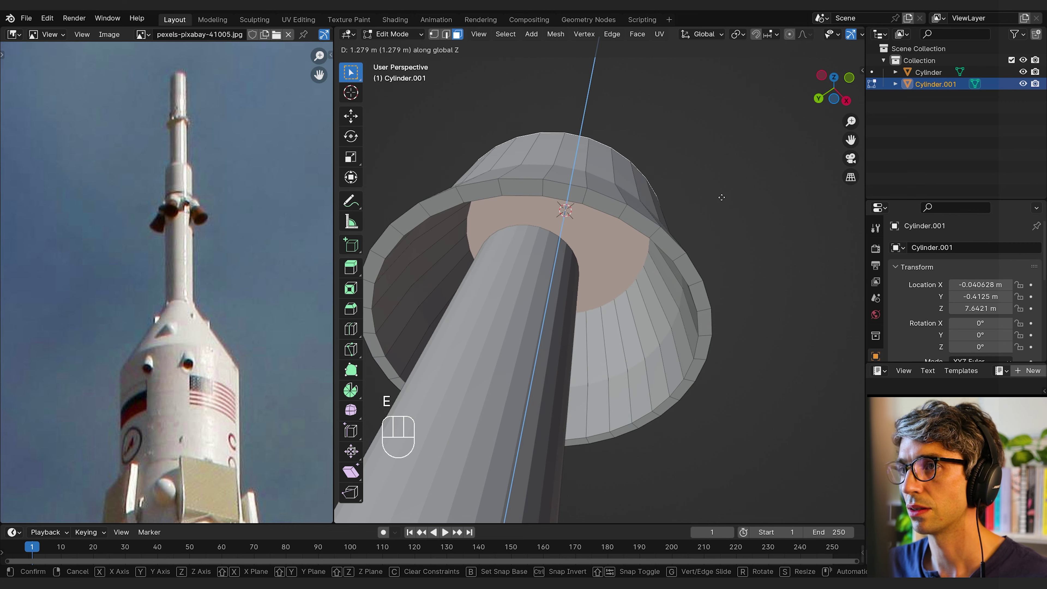
click(721, 195)
middle_drag(723, 194, 737, 225)
key(s)
click(718, 306)
middle_drag(718, 306, 684, 310)
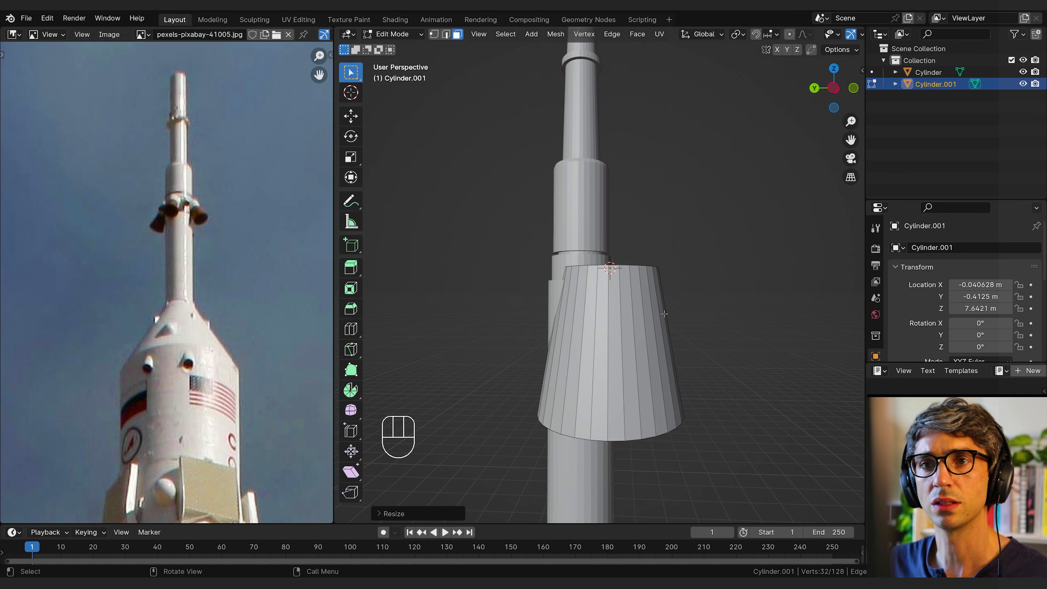
- Add a centred horizontal loop cut around the nozzle and scale it inward to give the body a flared profile
key(ctrl+r)
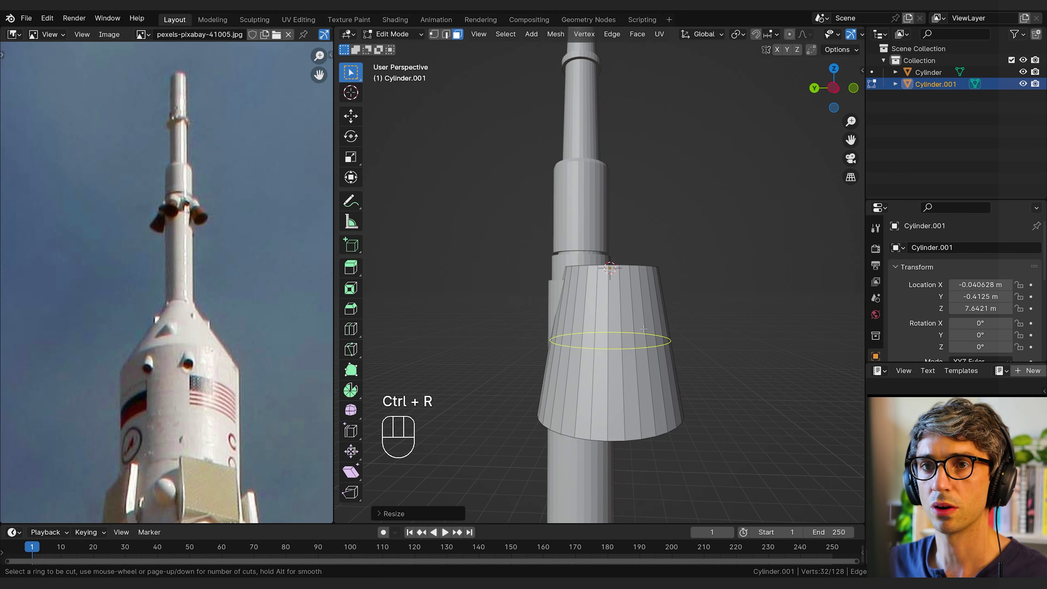
click(644, 329)
right_click(644, 328)
key(s)
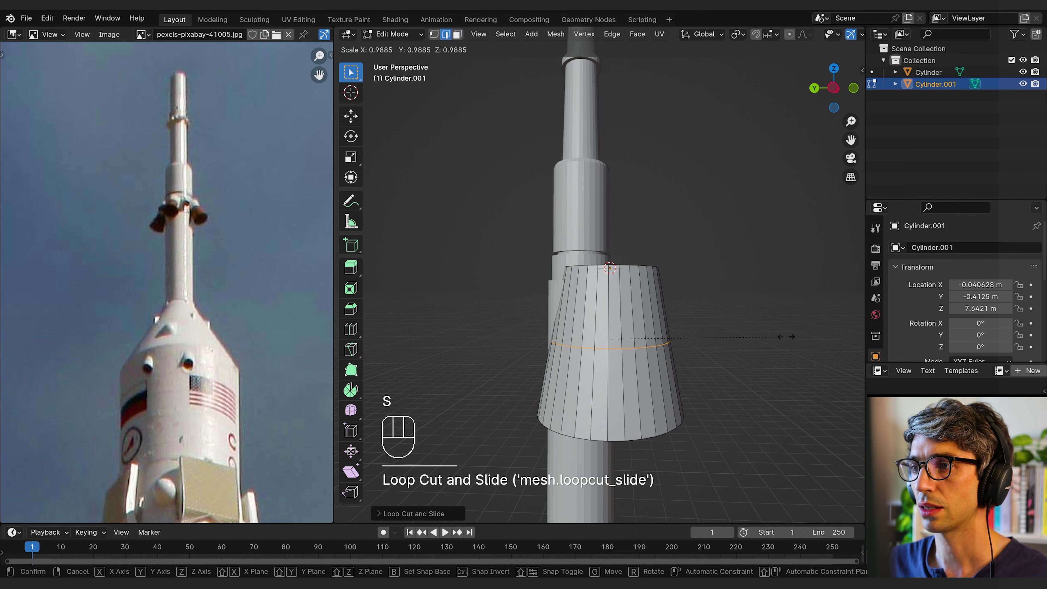
click(760, 343)
middle_drag(760, 343, 712, 325)
- Bevel the middle edge loop into a narrow band, extrude it and scale it slightly outward as a raised ring
key(ctrl+b)
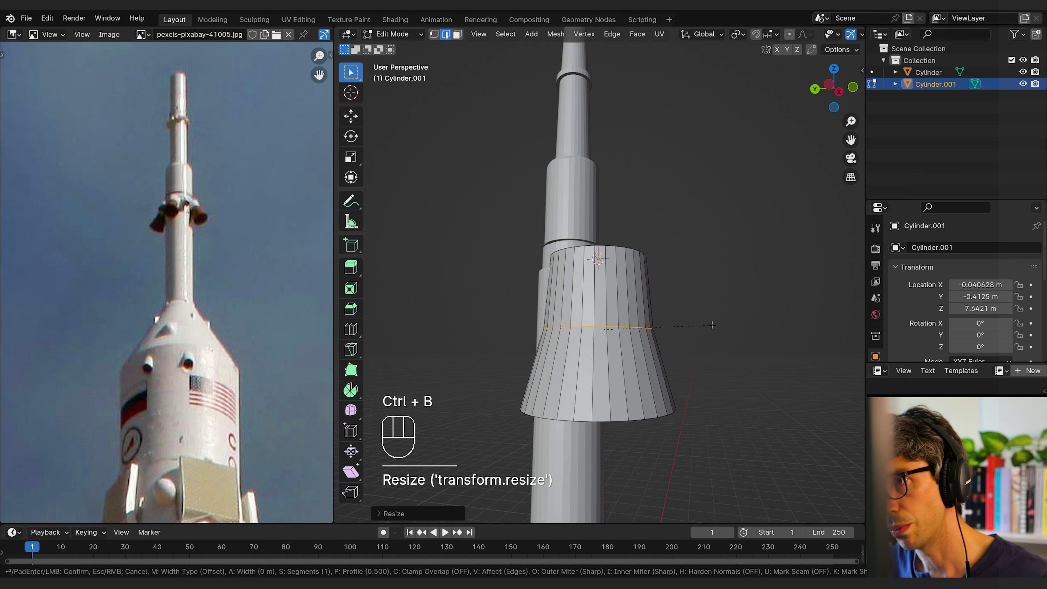
click(787, 345)
key(e)
key(s)
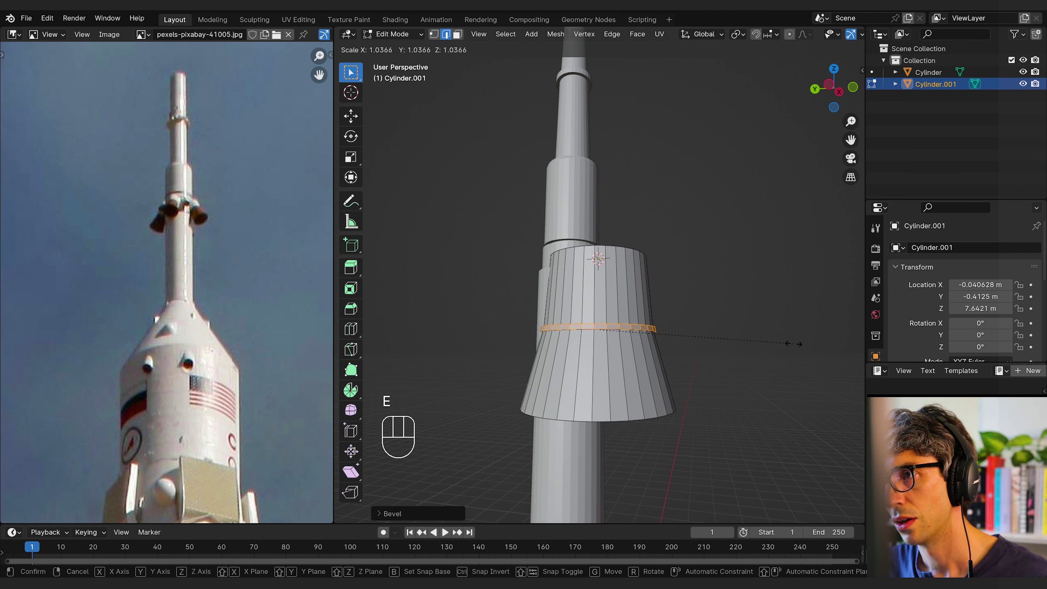
click(779, 344)
- Select the edge loop around the nozzle's top and resize it, finishing in Object Mode
middle_drag(779, 344, 627, 400)
click(626, 242)
alt+click(616, 245)
key(s)
click(712, 307)
key(Tab)
- Rotate the nozzle -45° about the global X axis so it flares outward from the tower
text(r)
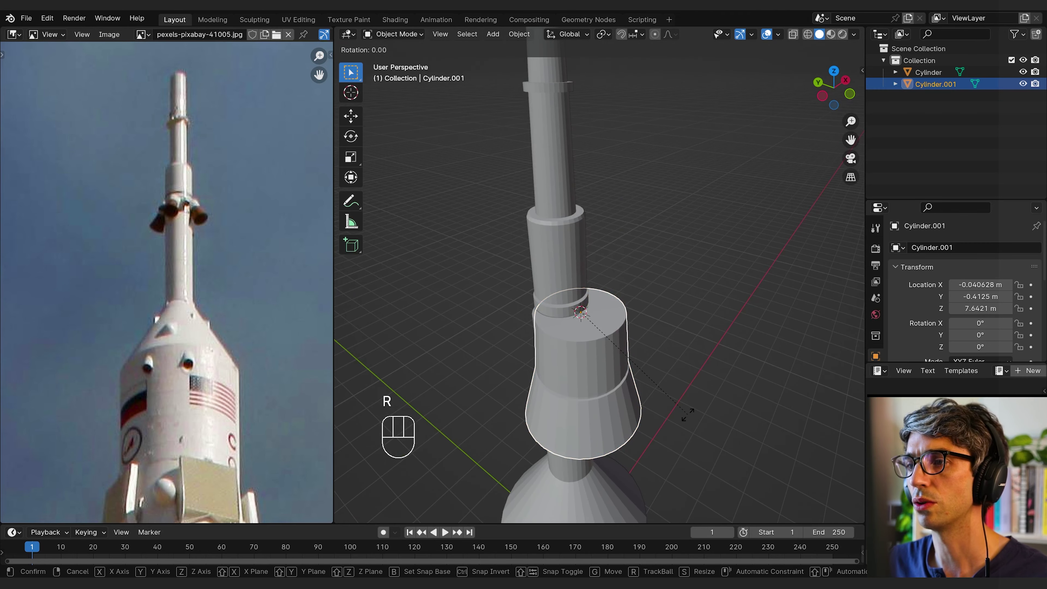
text(x)
text(45)
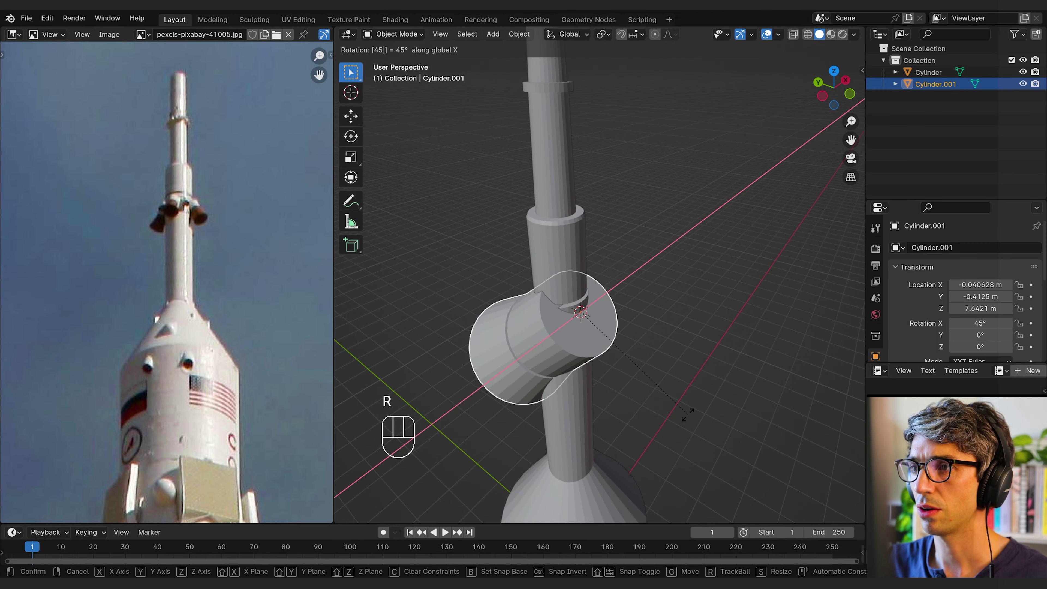
key(BackSpace)
key(BackSpace)
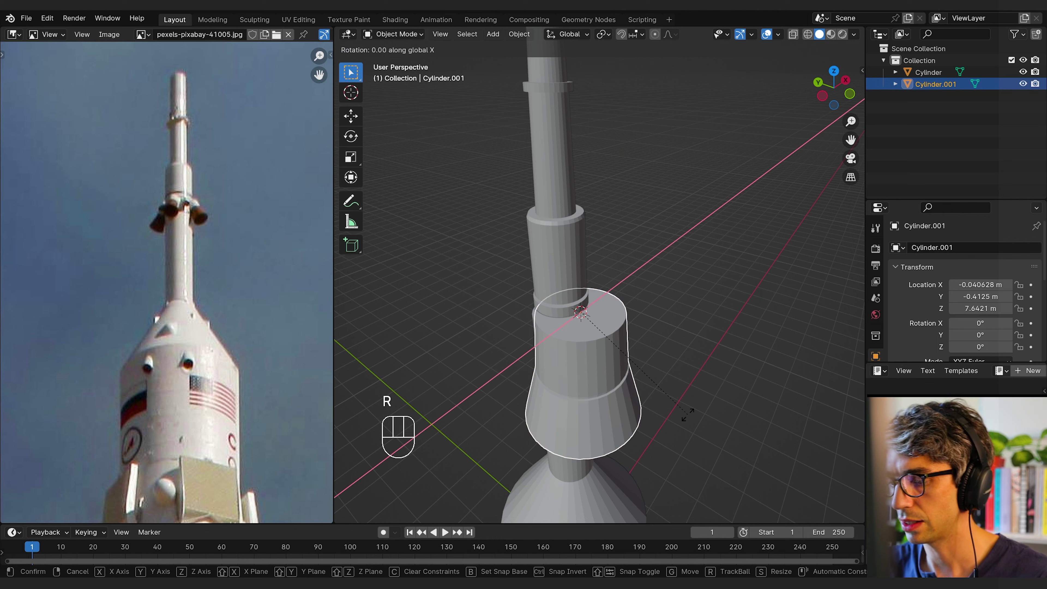
text(-45)
key(Return)
- Scale the tilted nozzle down to a small thruster in proportion to the escape tower
scroll(687, 415, down, 9)
middle_drag(647, 426, 644, 371)
scroll(673, 319, up, 4)
middle_drag(725, 416, 702, 426)
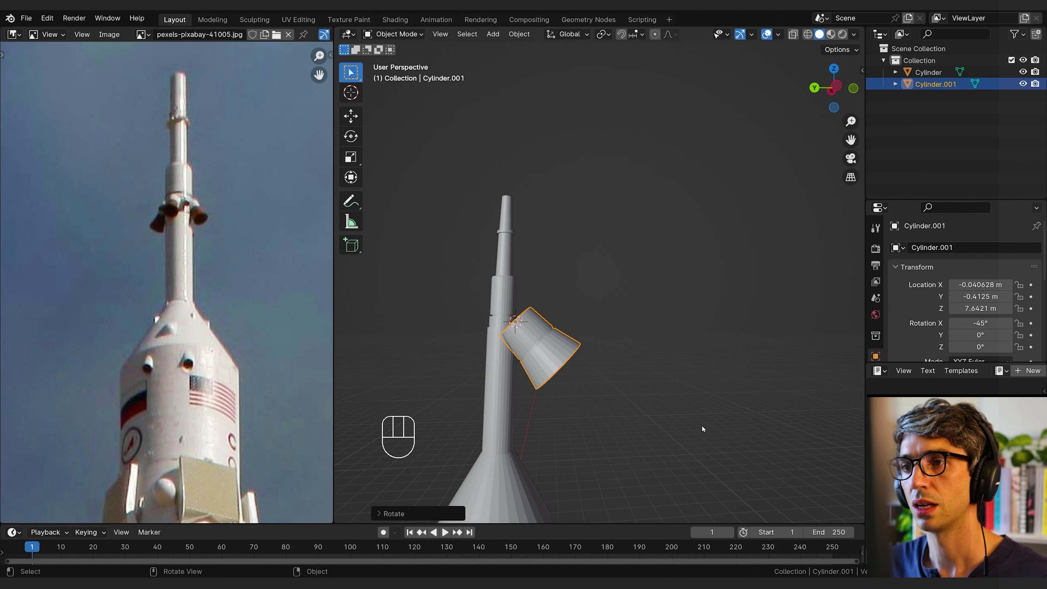
key(s)
click(562, 363)
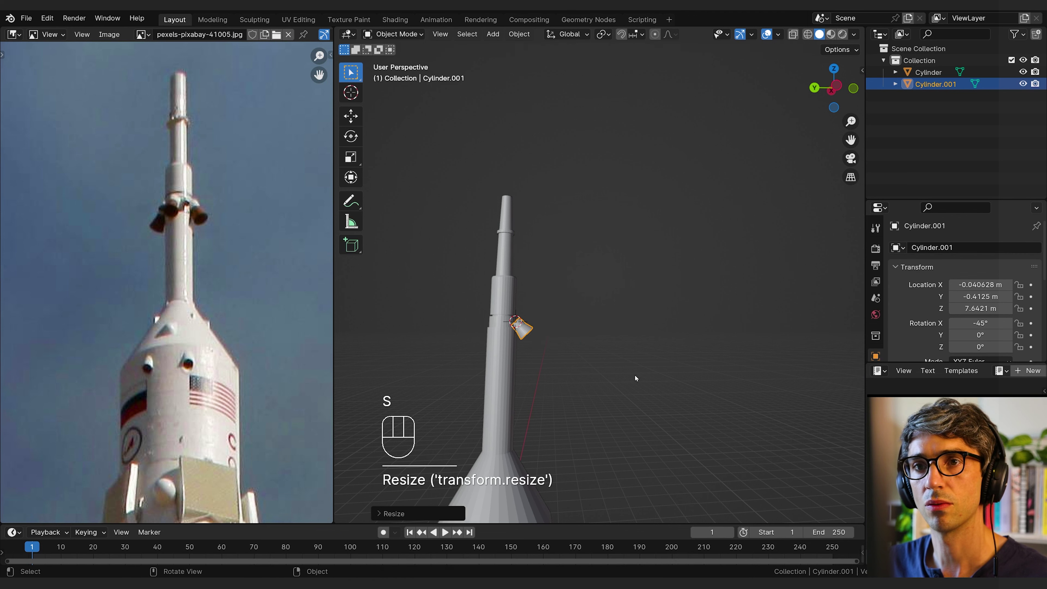
- Switch the transform orientation to Local and stretch the nozzle along its local Z axis by a factor of about 1.5
middle_drag(635, 375, 612, 379)
scroll(596, 370, up, 3)
middle_drag(612, 379, 636, 331)
scroll(567, 400, up, 3)
click(567, 34)
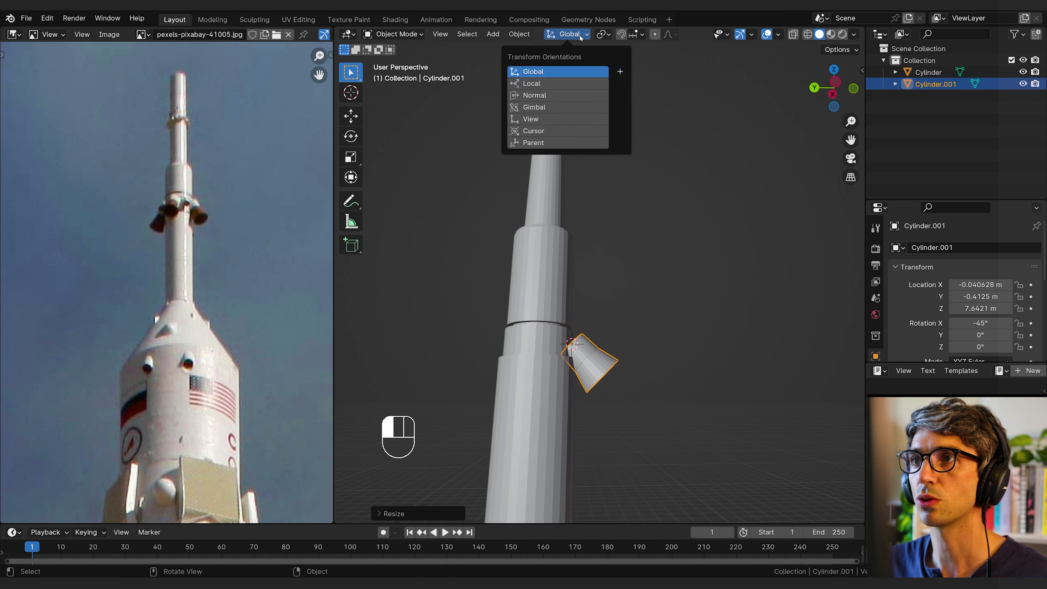
click(524, 85)
shift+middle_drag(754, 350, 622, 314)
key(s)
key(z)
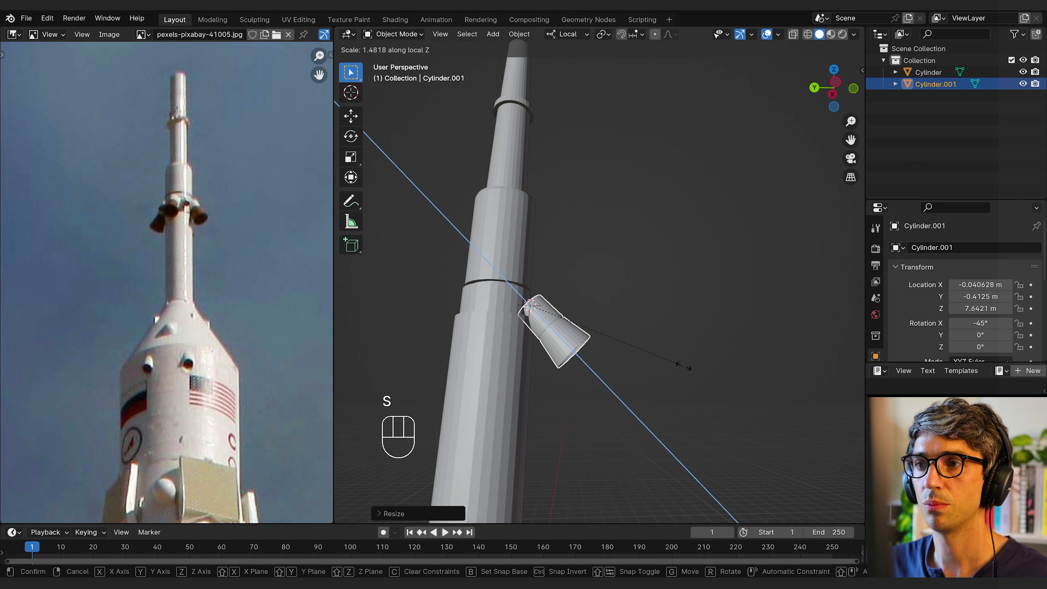
click(678, 363)
- Search for "apply trans" and try Apply Visual Transform on the nozzle
middle_drag(678, 363, 638, 306)
scroll(638, 309, down, 4)
click(661, 351)
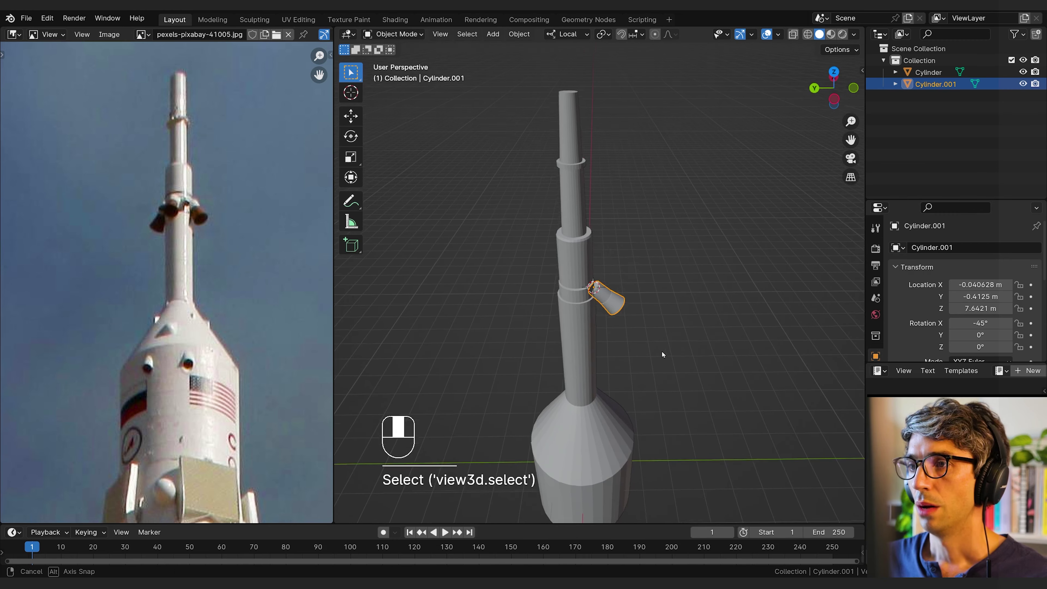
key(F3)
text(a)
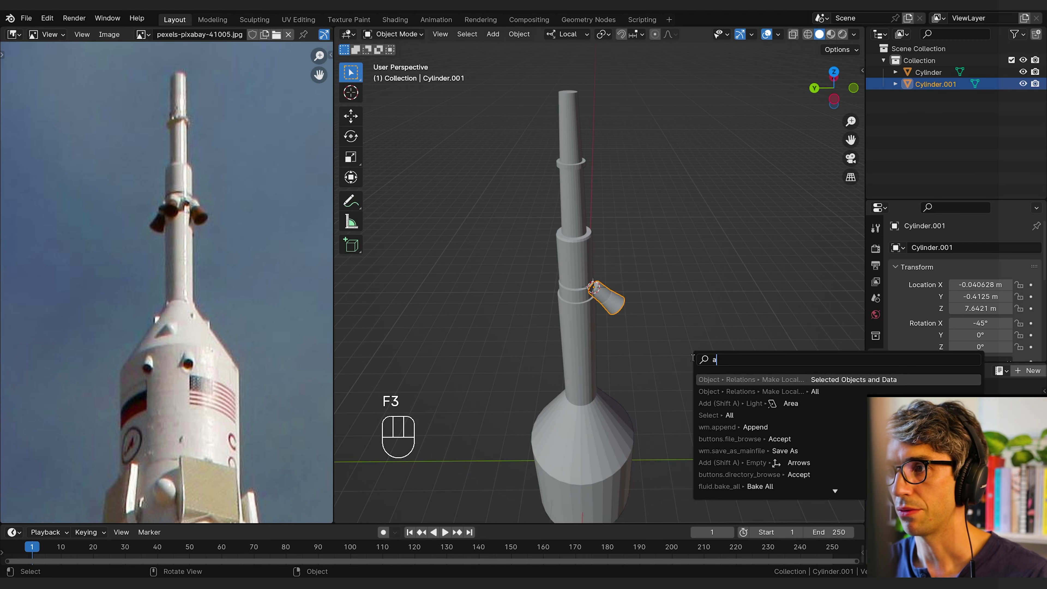
text(pply trans)
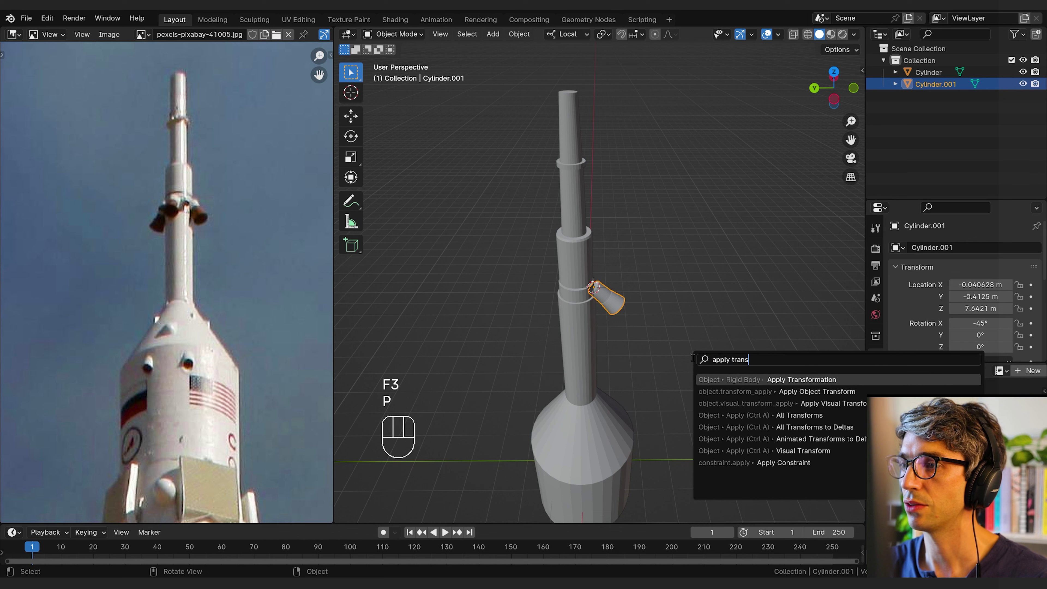
key(Down)
key(Down)
key(Return)
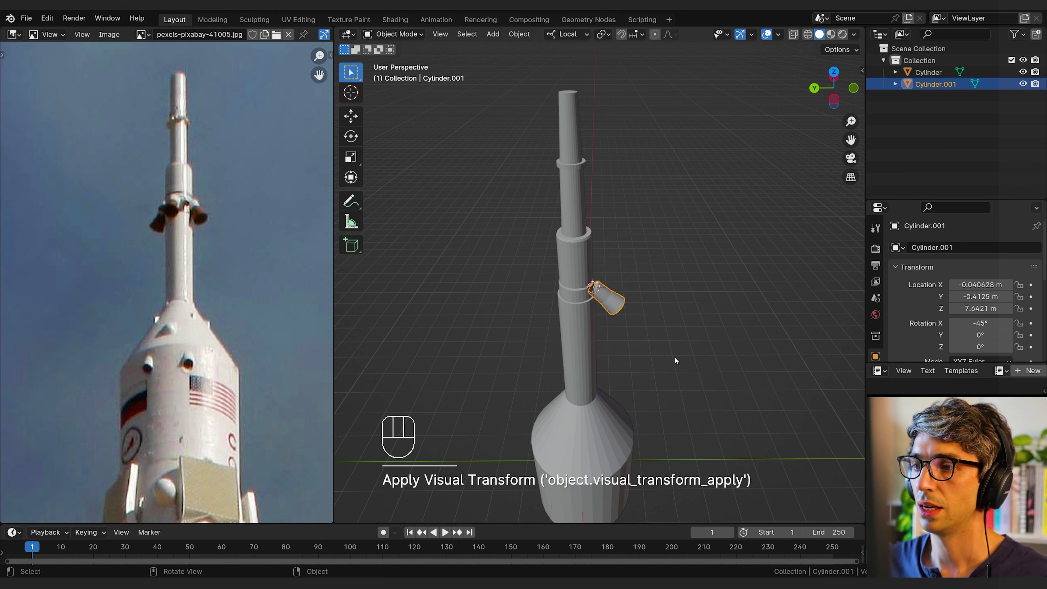
- Apply all transforms to the nozzle object and check its location, rotation and scale values
key(F3)
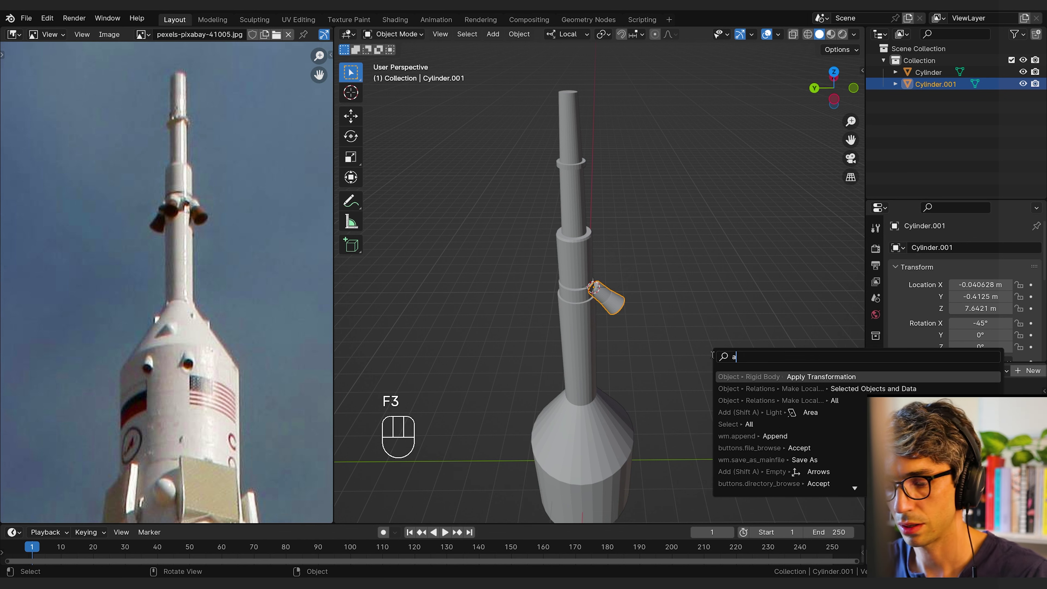
text(applyu)
key(BackSpace)
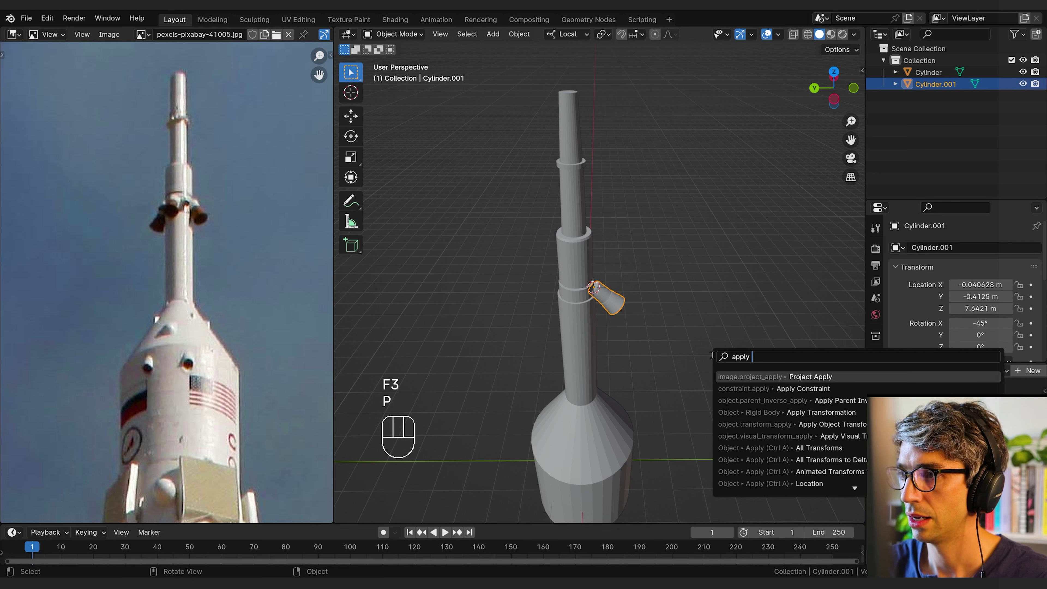
text(tra)
key(Down)
key(Down)
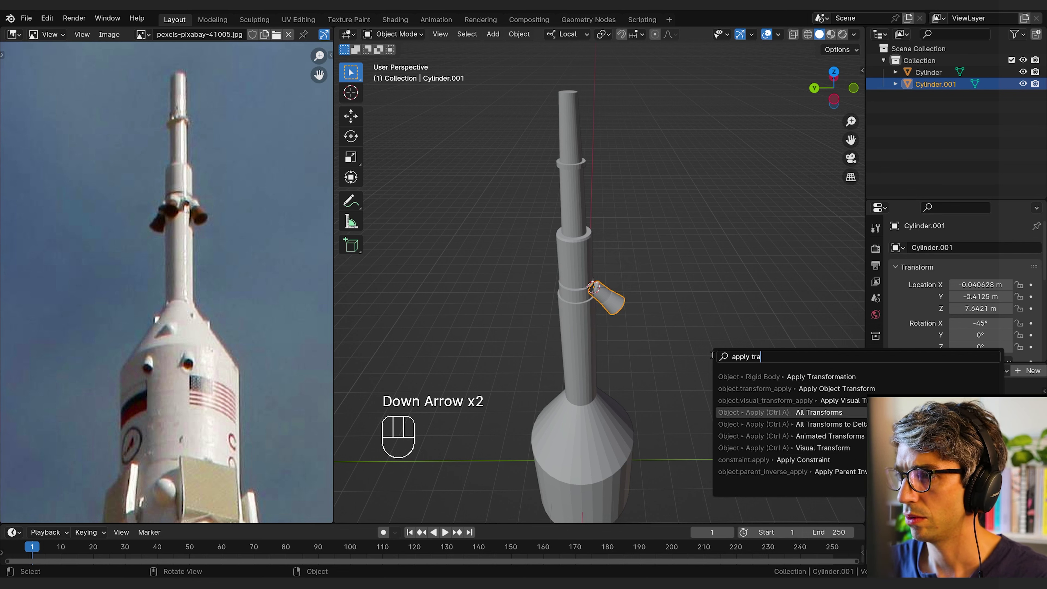
key(Return)
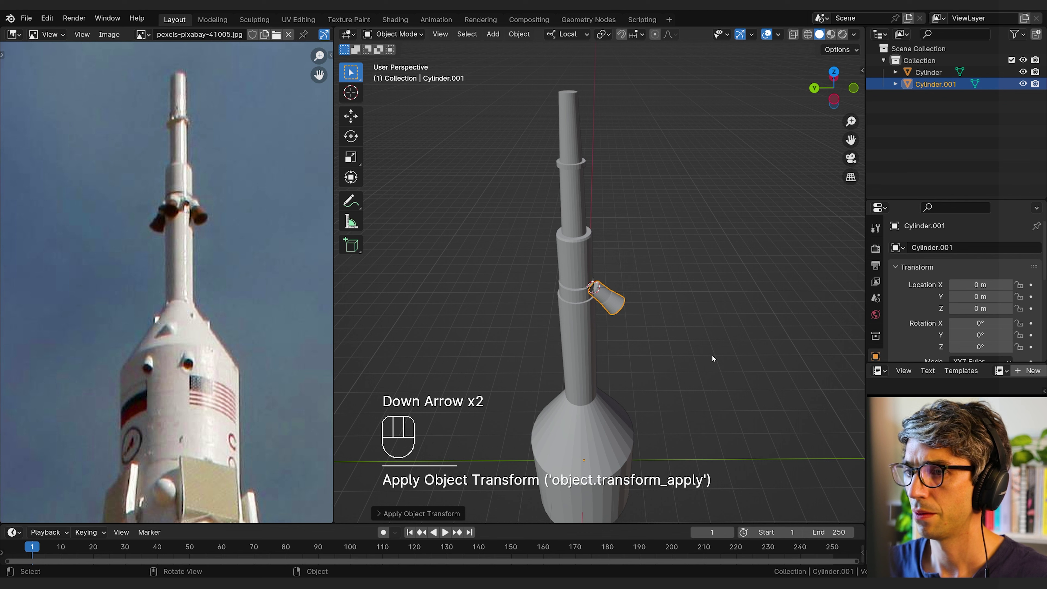
scroll(982, 261, down, 5)
scroll(982, 260, up, 2)
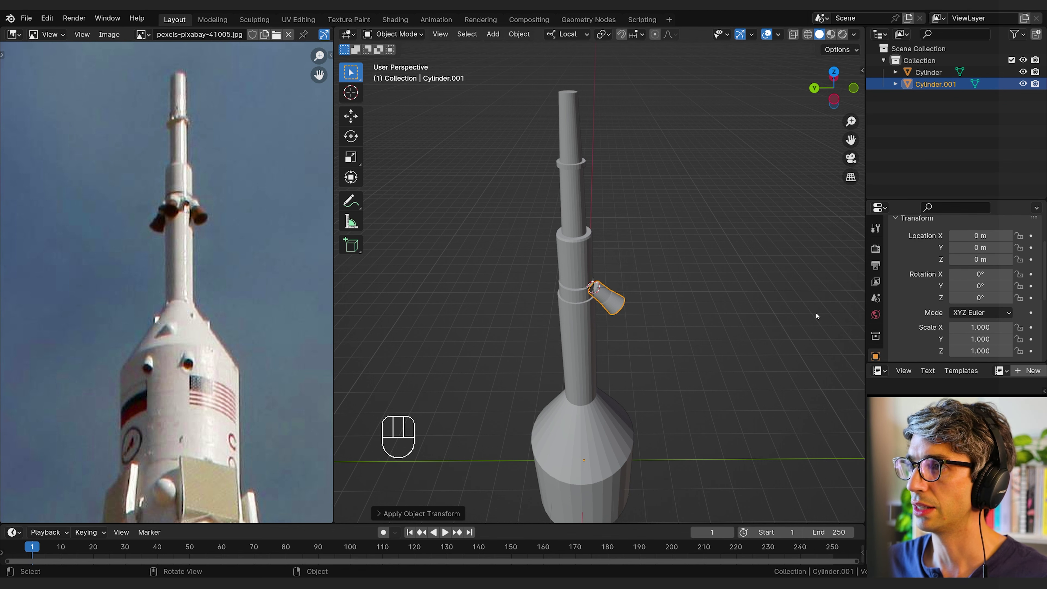
- Add a Mirror modifier to the nozzle object
middle_drag(697, 393, 696, 329)
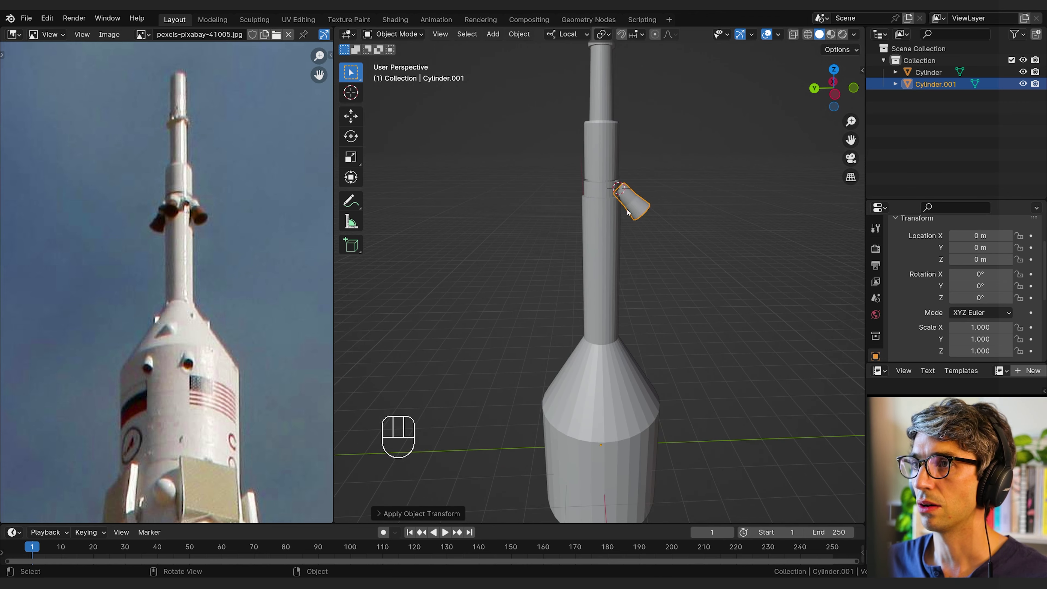
shift+middle_drag(686, 381, 875, 314)
middle_drag(774, 293, 900, 330)
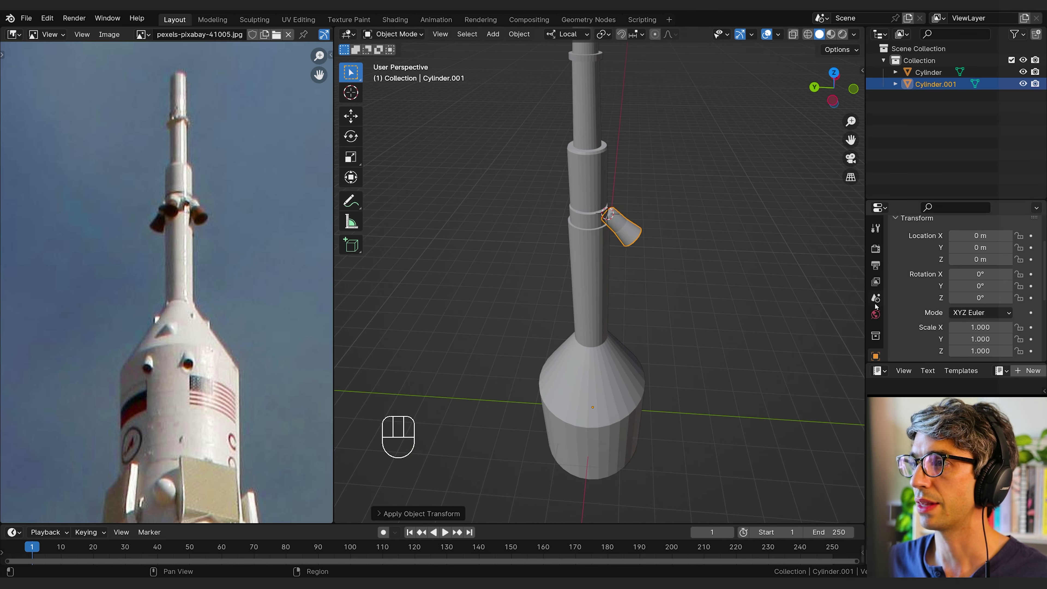
scroll(875, 306, down, 3)
middle_drag(697, 268, 703, 253)
key(Tab)
key(Tab)
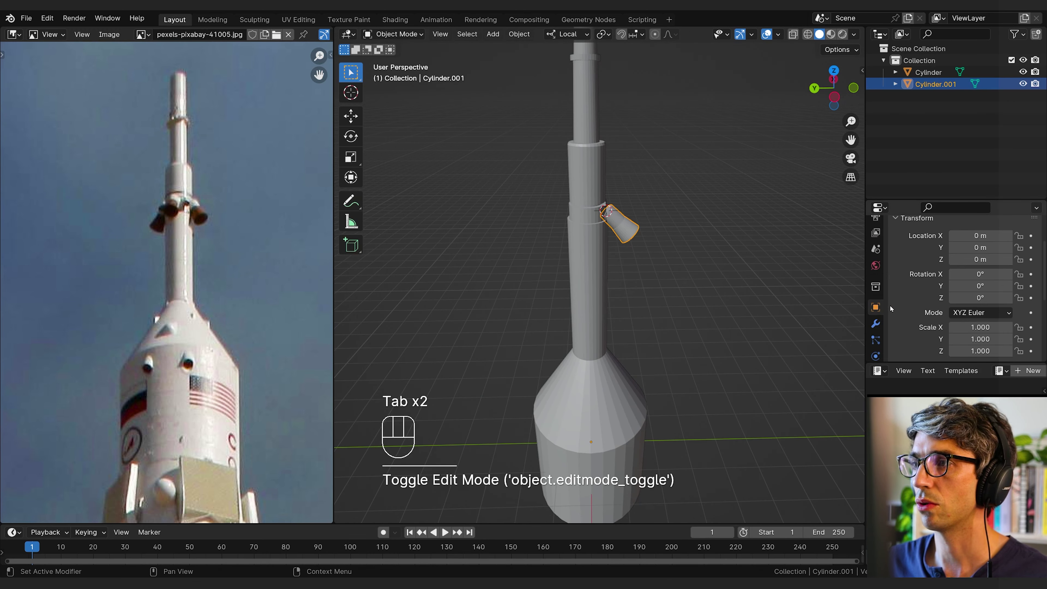
click(877, 324)
click(922, 248)
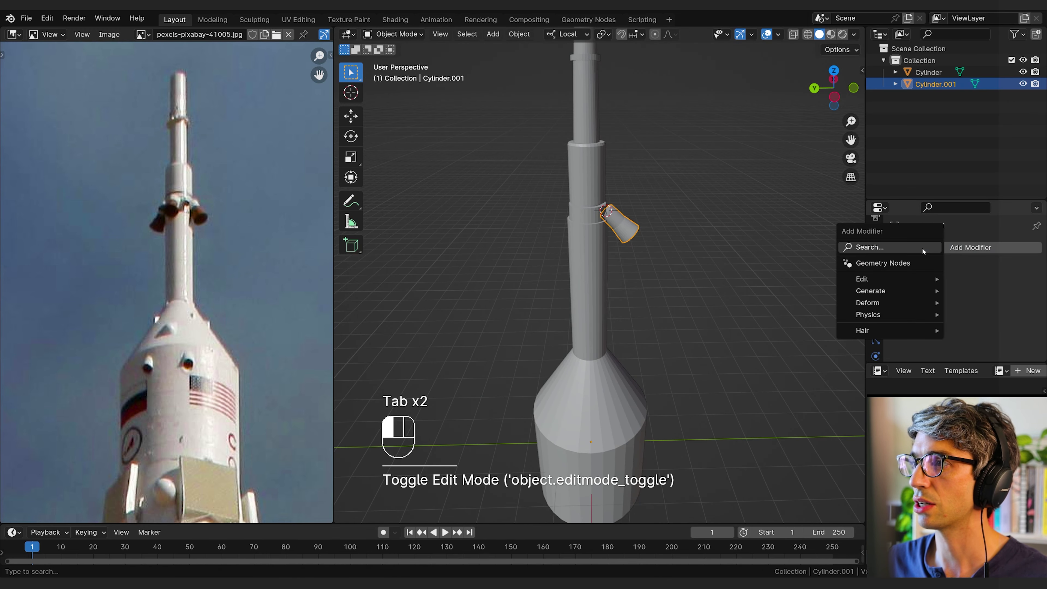
click(903, 248)
text(mir)
key(BackSpace)
key(BackSpace)
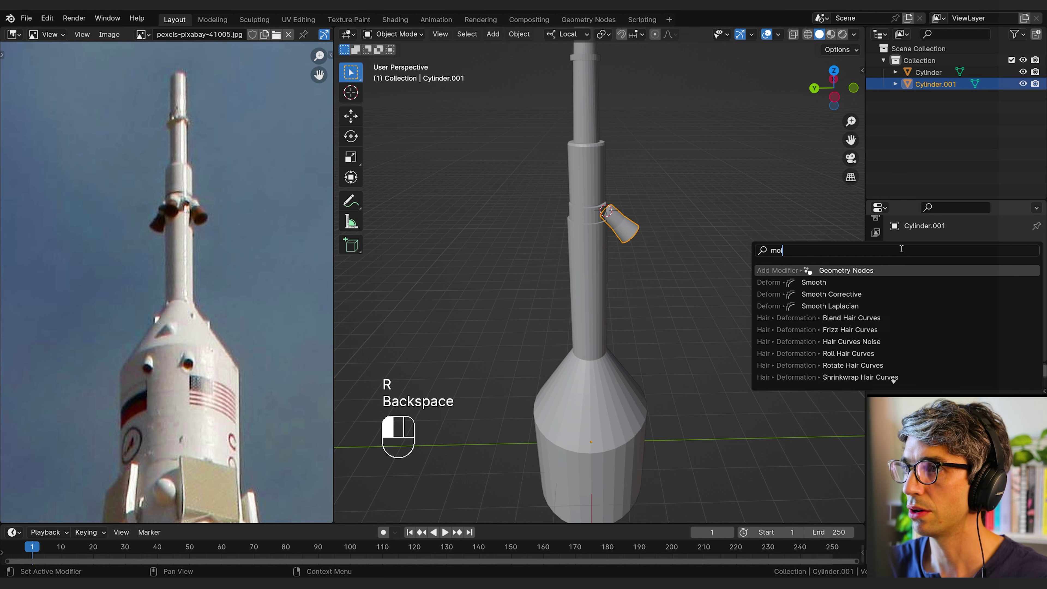
text(rr)
key(Return)
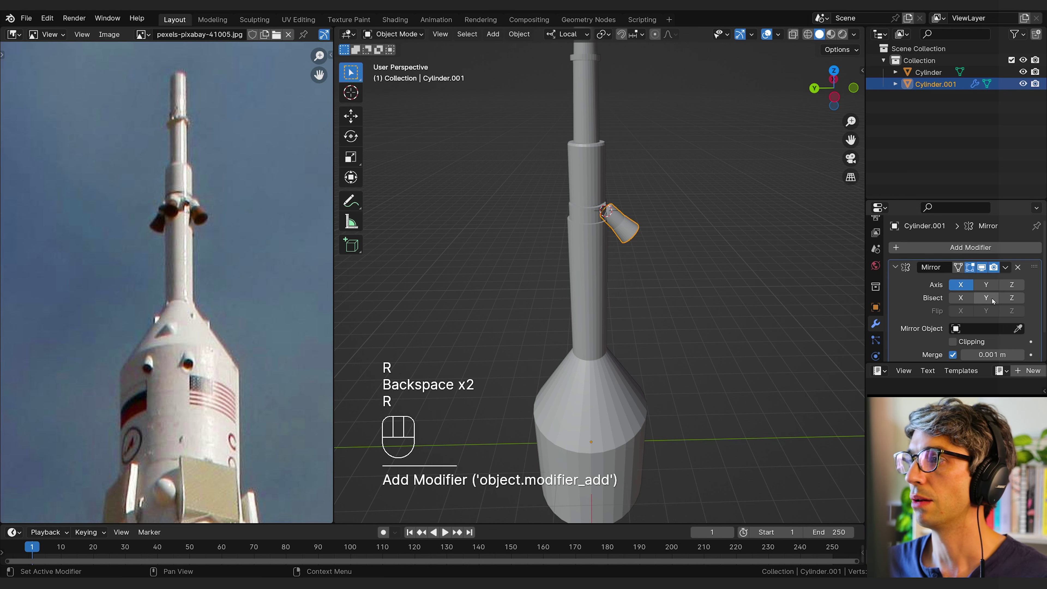
- Enable the Y axis in the Mirror modifier to copy the nozzle to the tower's opposite side, and inspect the pair
click(996, 290)
middle_drag(697, 231, 706, 281)
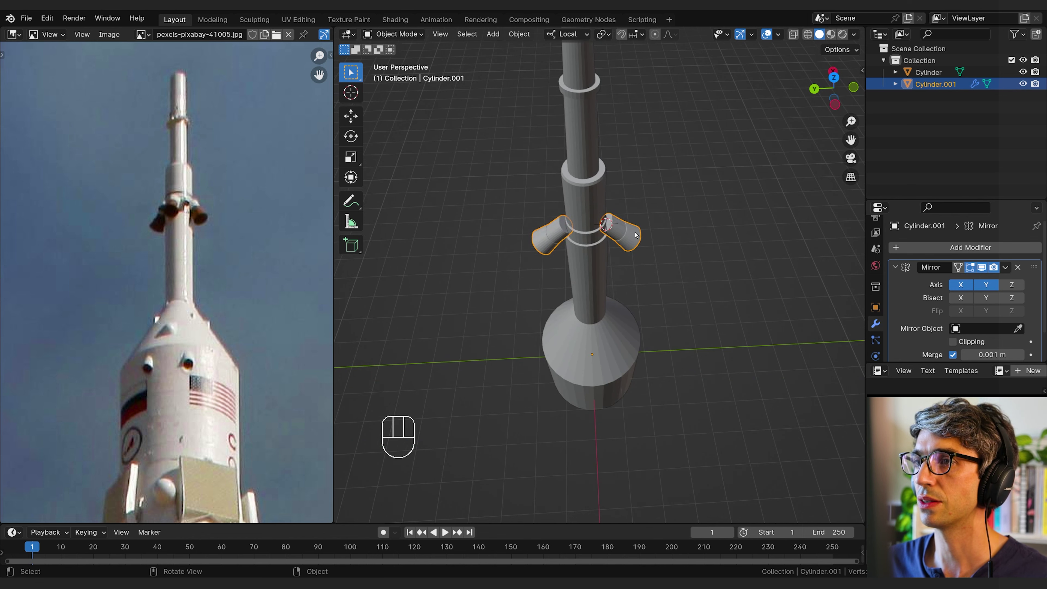
middle_drag(636, 235, 641, 189)
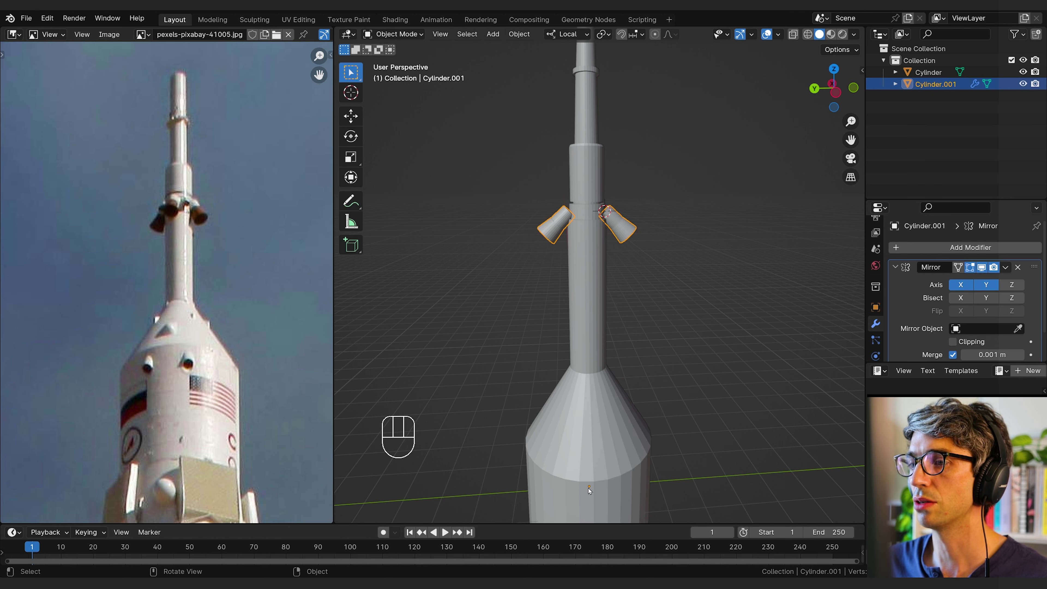
middle_drag(662, 241, 771, 289)
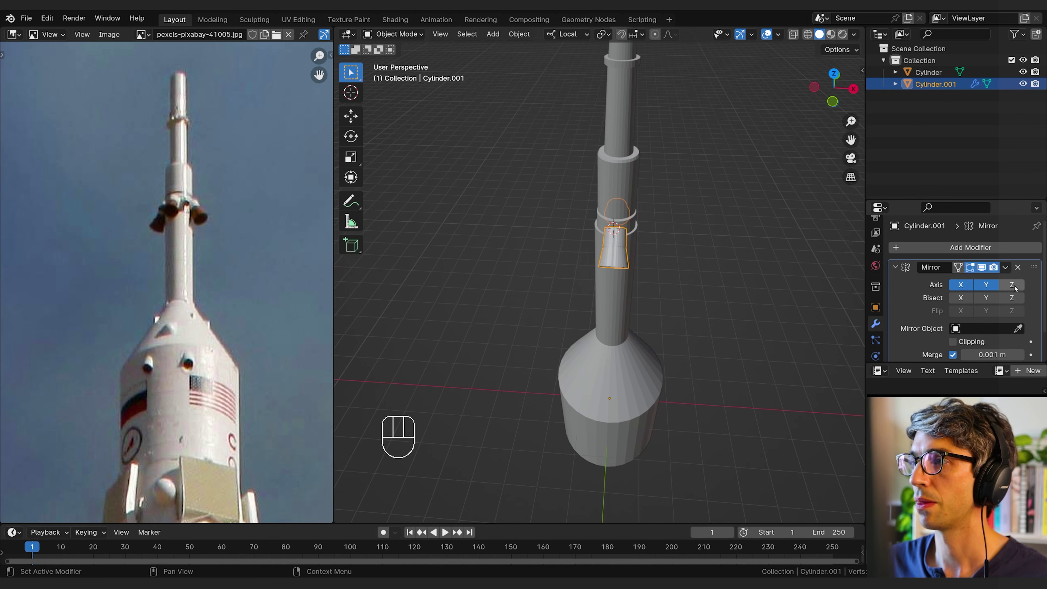
- Duplicate the mirrored nozzle pair in place and rotate the copy about the Z axis to fill the other sides of the tower
key(shift+d)
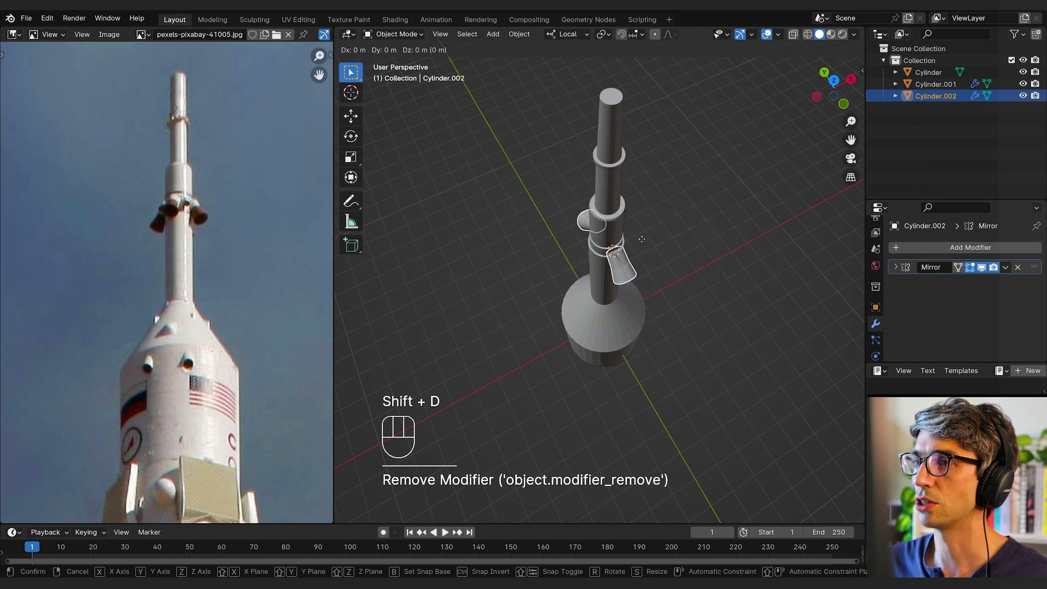
right_click(642, 240)
key(r)
middle_drag(828, 294, 475, 272)
key(z)
click(818, 307)
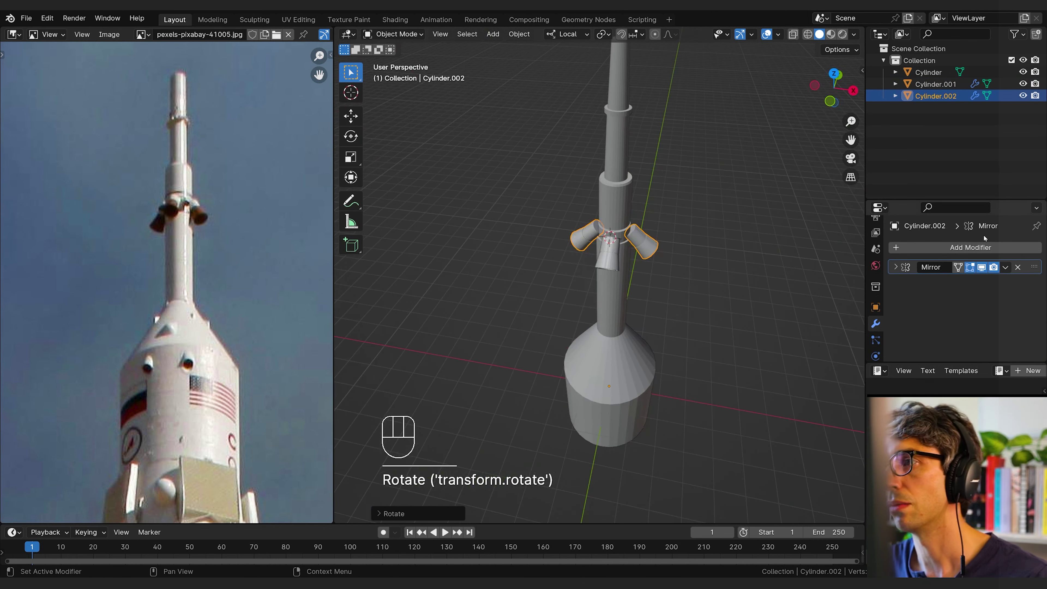
- Turn off the X axis in the original nozzle's Mirror modifier, leaving only Y enabled, and inspect the nozzle ring
click(896, 267)
middle_drag(848, 282, 783, 314)
click(591, 273)
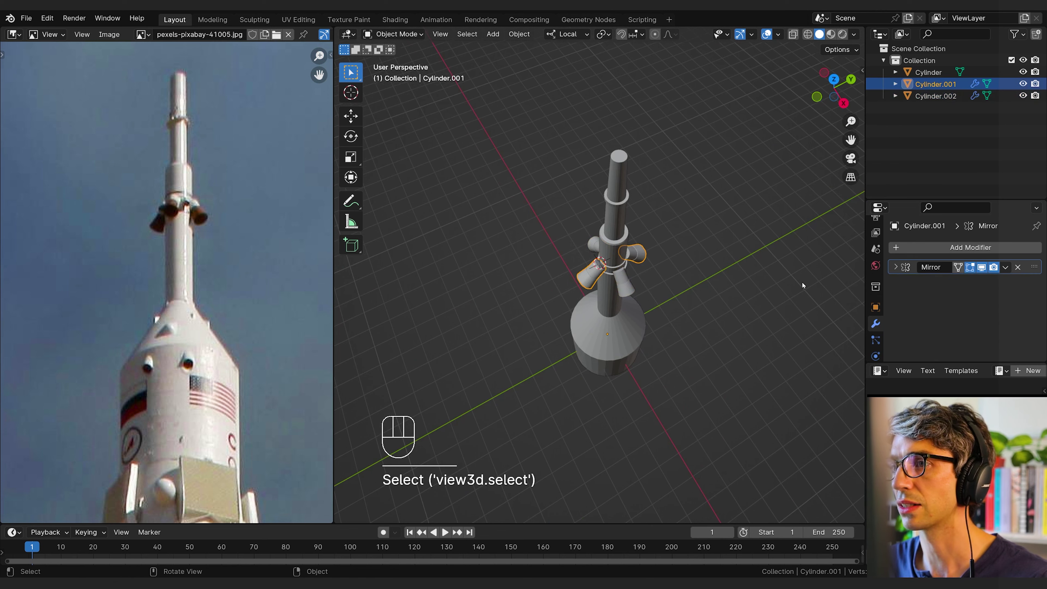
click(896, 267)
click(956, 285)
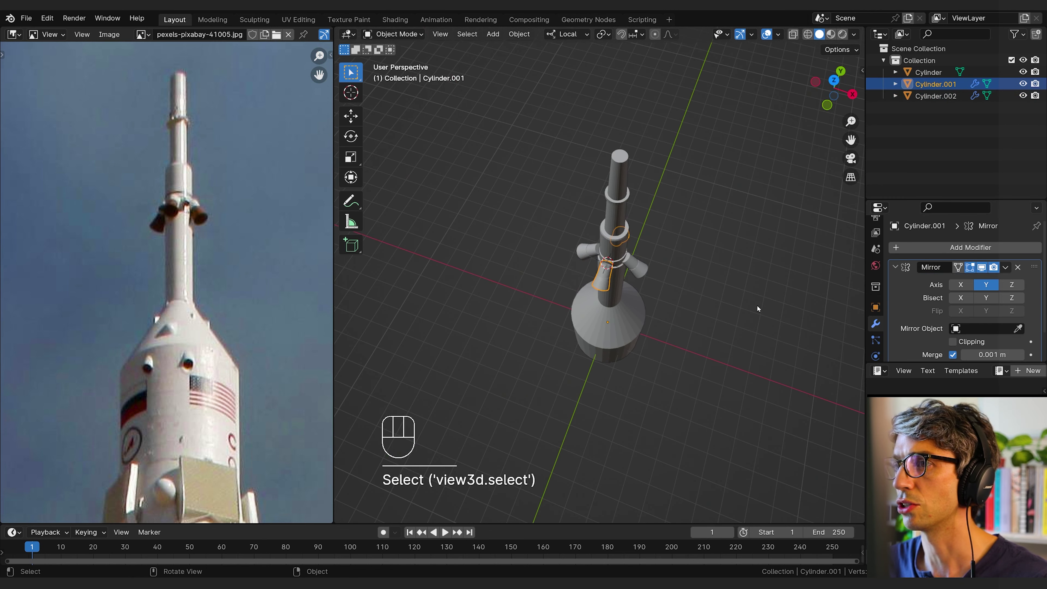
click(757, 306)
middle_drag(757, 305, 693, 293)
scroll(668, 292, down, 4)
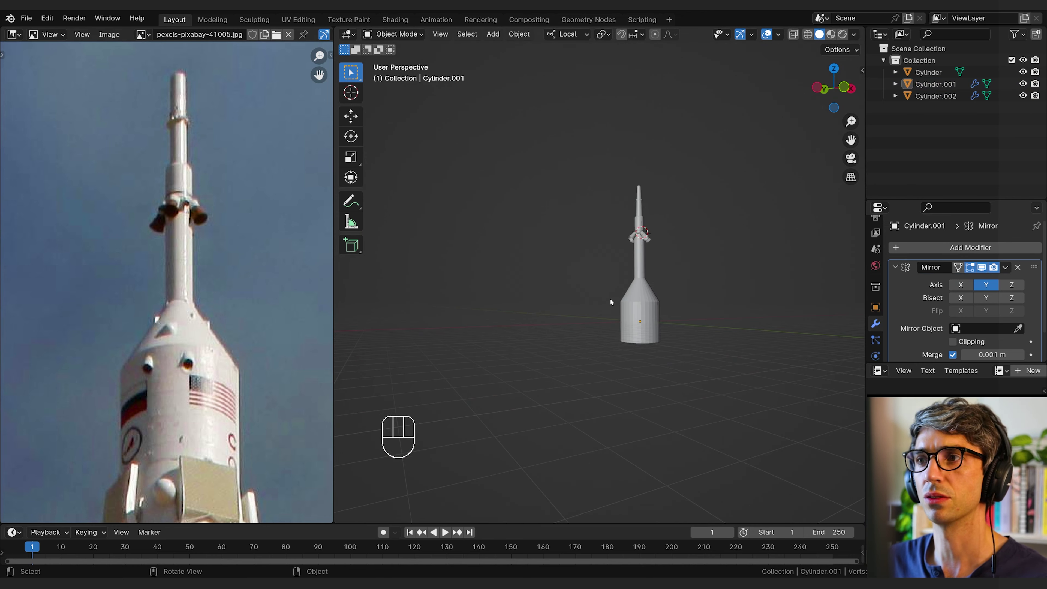
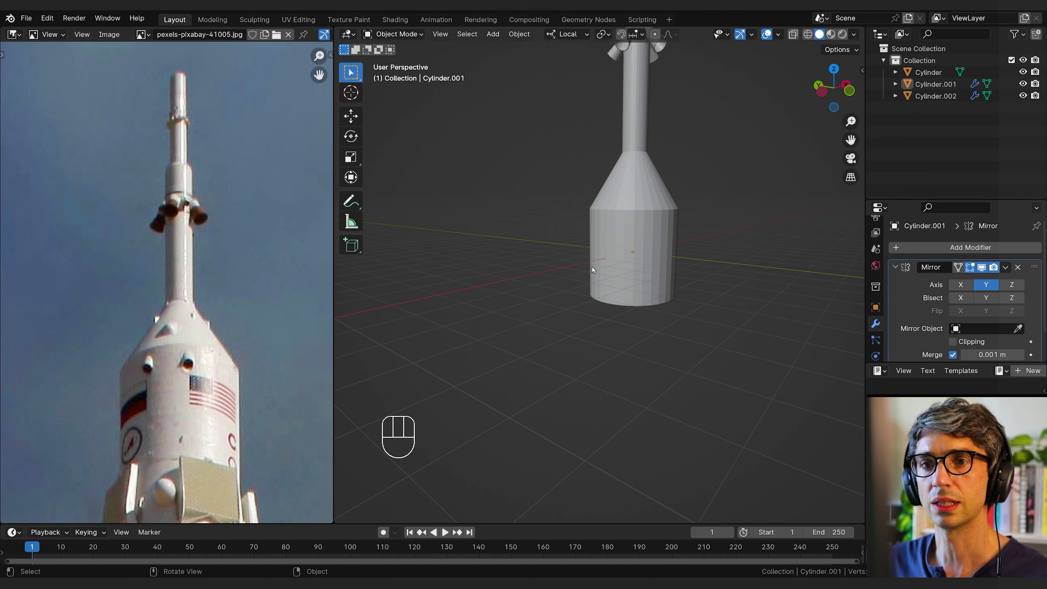
- Add two loop cuts around the rocket body's conical section, one in its lower half and one just above it
click(593, 270)
key(Tab)
scroll(633, 292, up, 3)
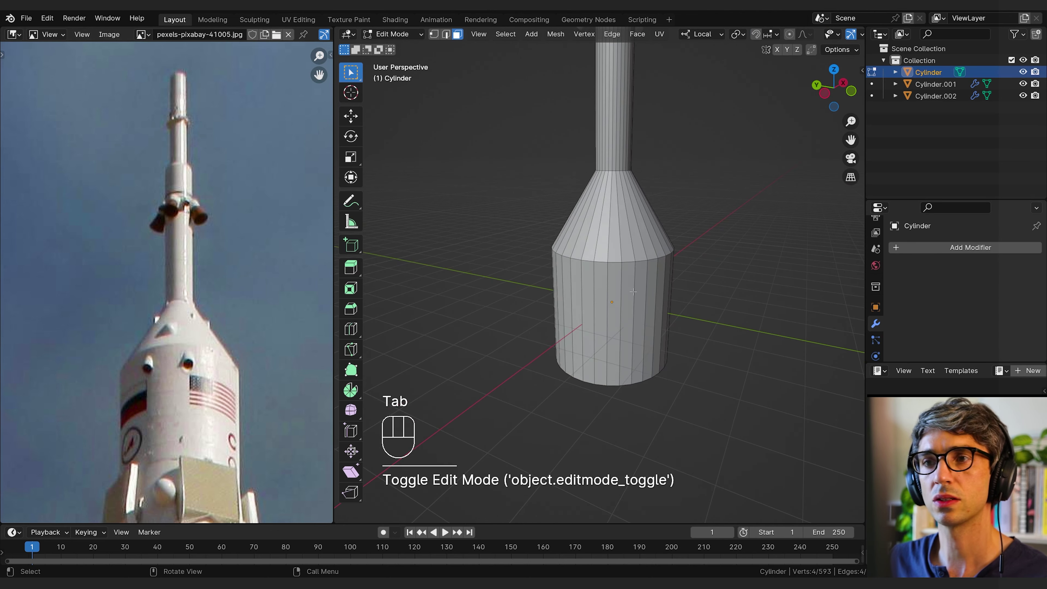
key(ctrl+r)
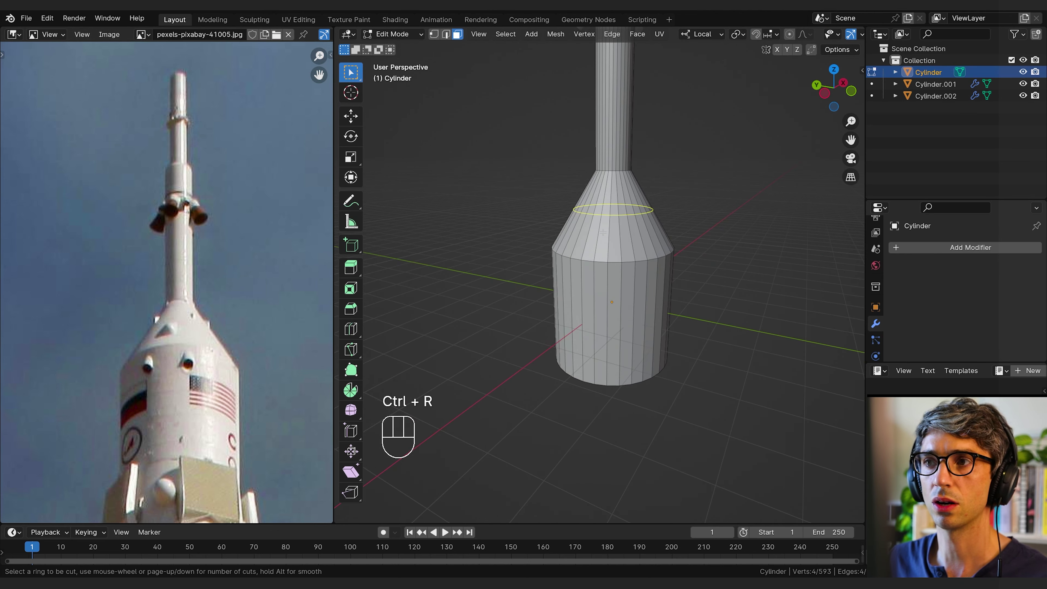
click(604, 234)
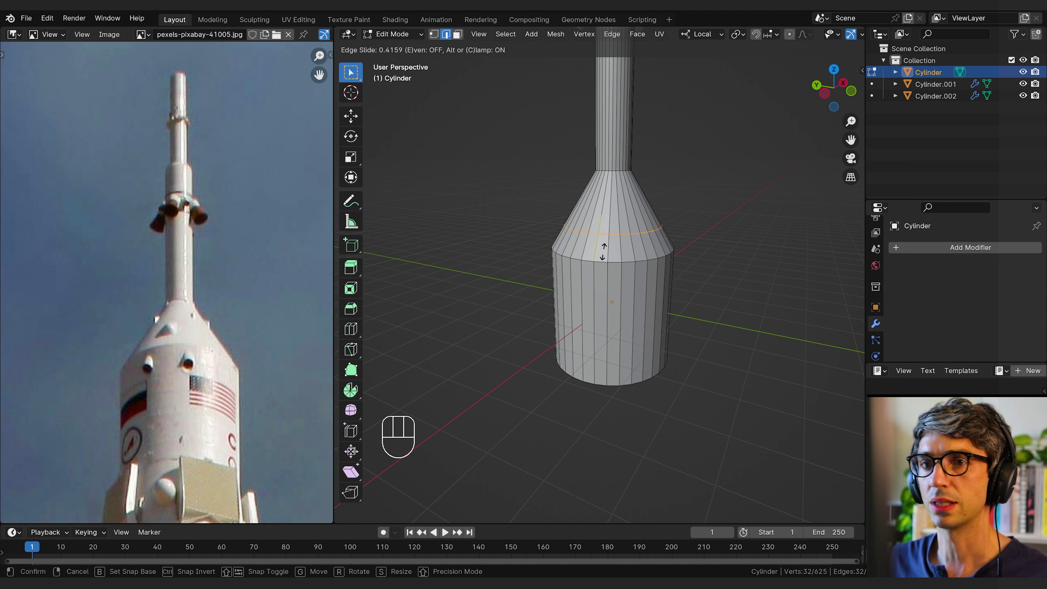
click(604, 251)
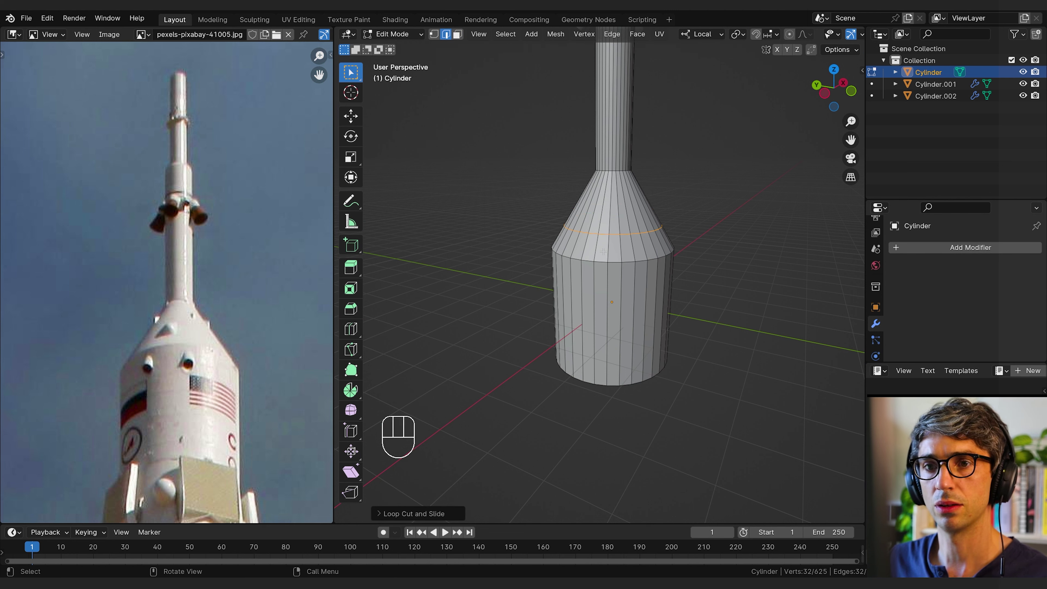
key(ctrl+r)
click(603, 223)
click(607, 233)
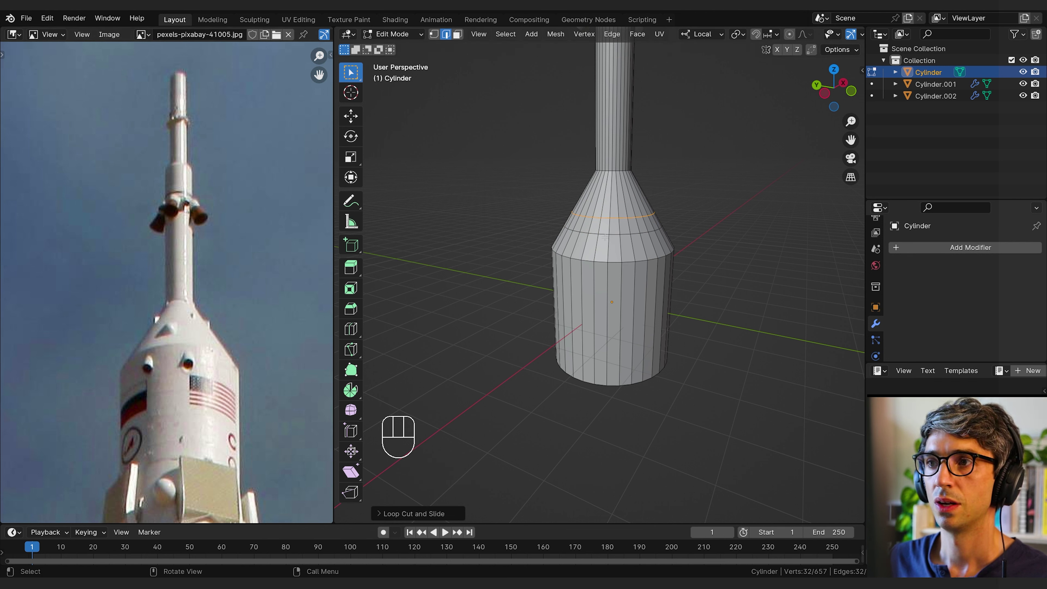
- Inset the two adjacent front faces between the cone's new edge loops by about 0.057 m
middle_drag(632, 224, 635, 224)
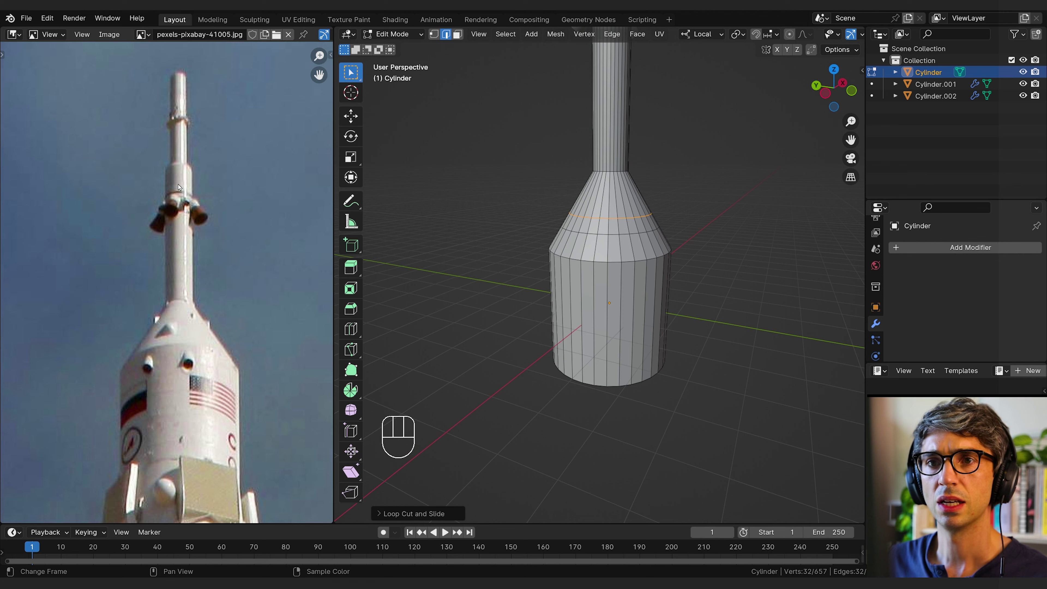
middle_drag(693, 241, 668, 244)
scroll(668, 244, down, 2)
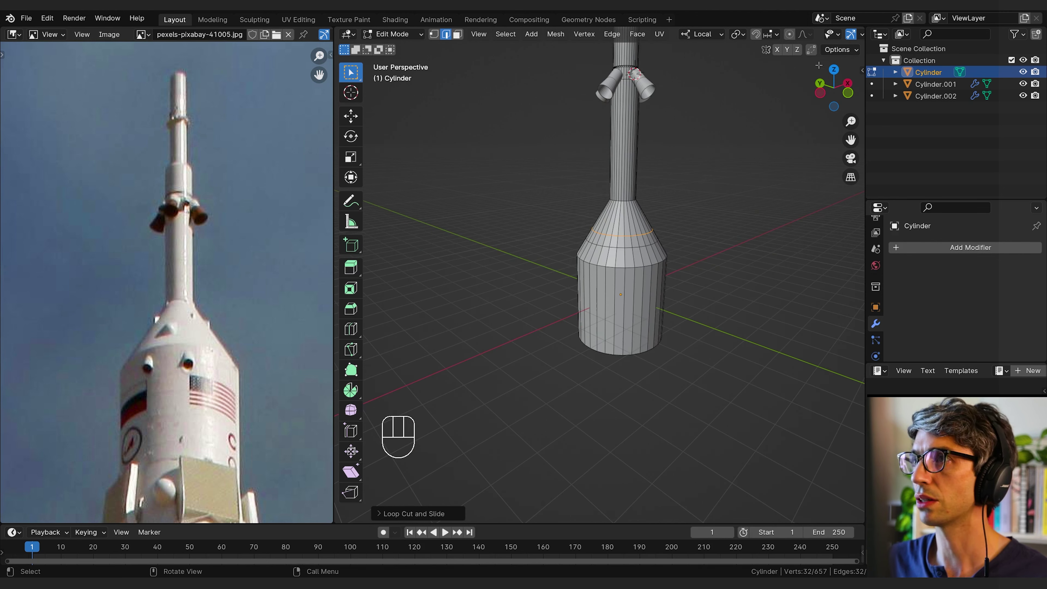
click(850, 96)
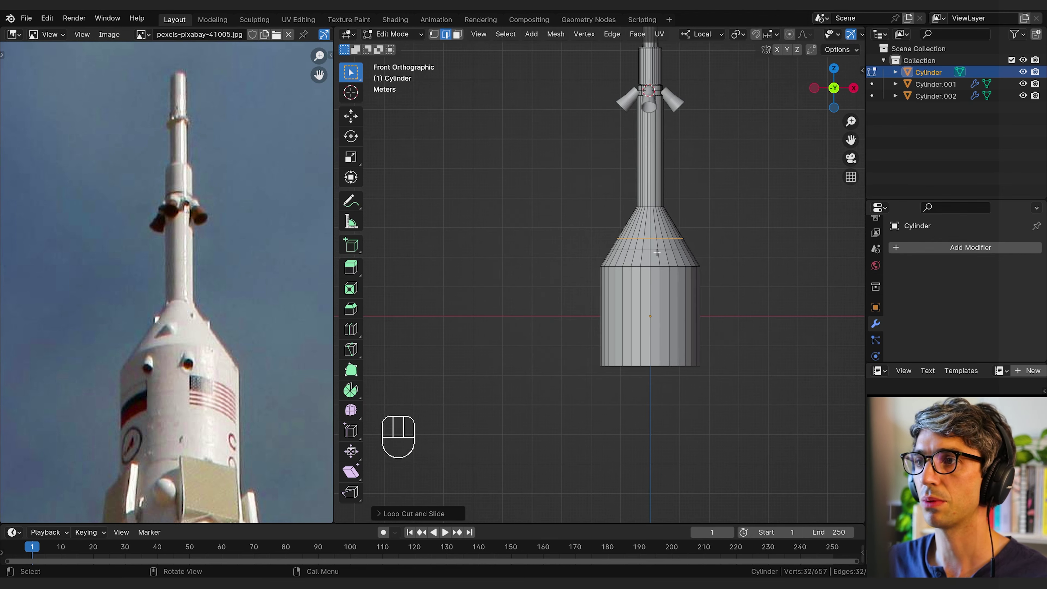
scroll(702, 238, up, 2)
shift+middle_drag(676, 243, 645, 292)
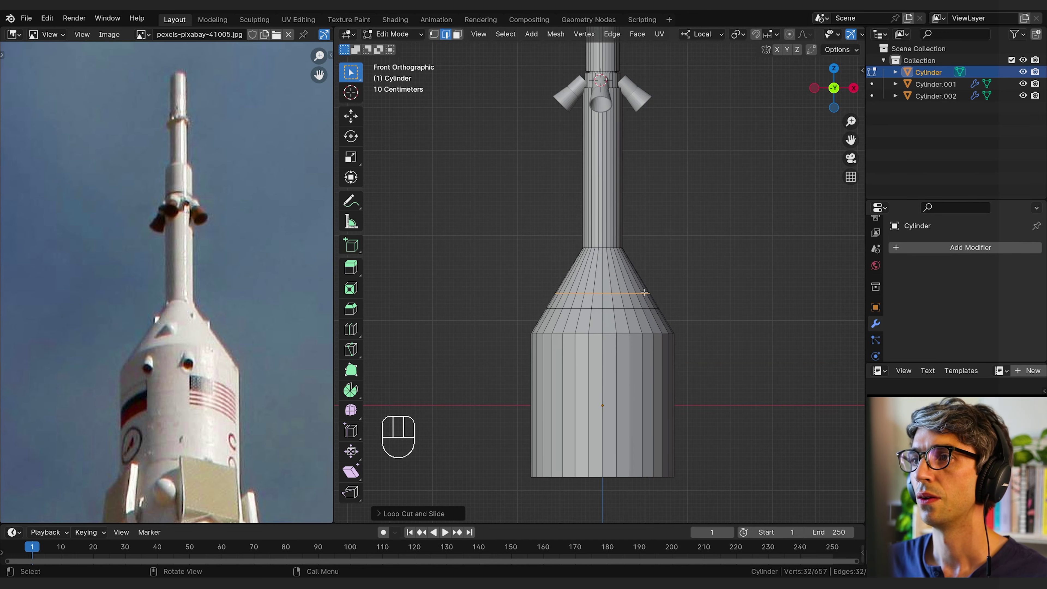
click(607, 302)
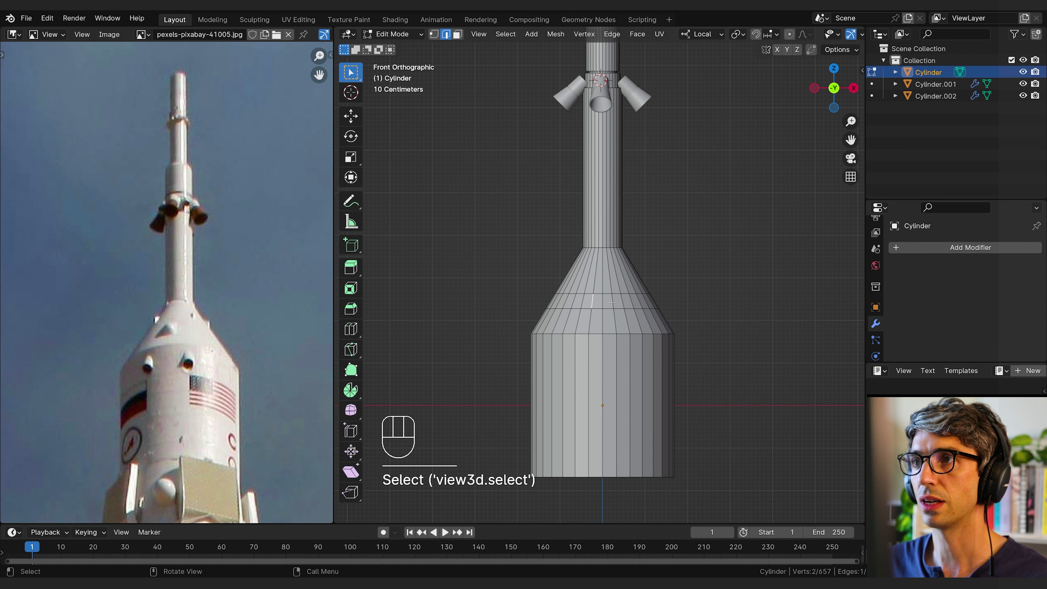
key(3)
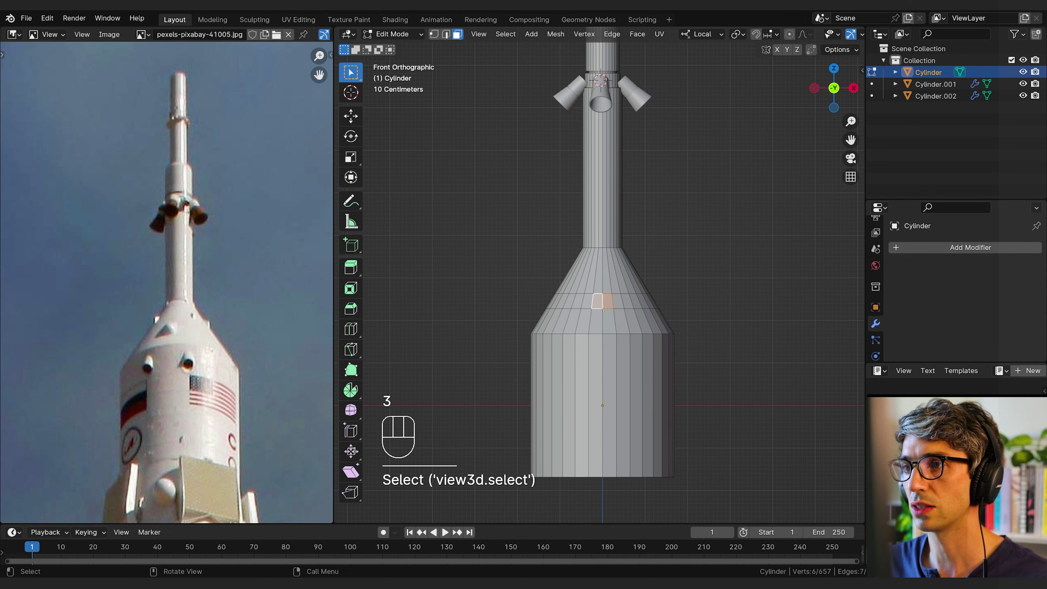
key(i)
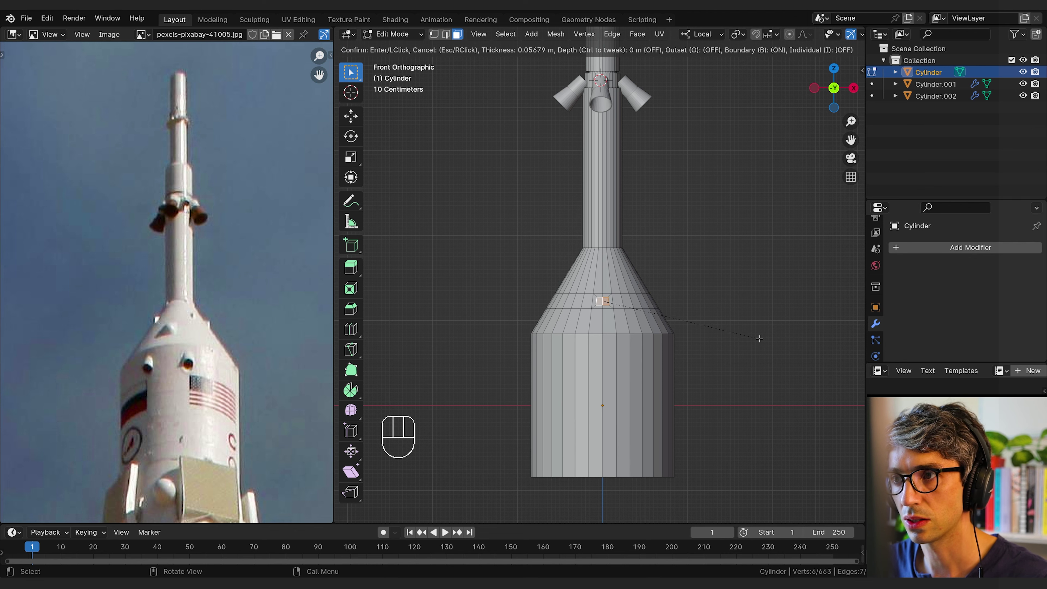
click(759, 339)
- Set the transform orientation to Normal and activate the Move tool for the inset faces
middle_drag(760, 339, 563, 191)
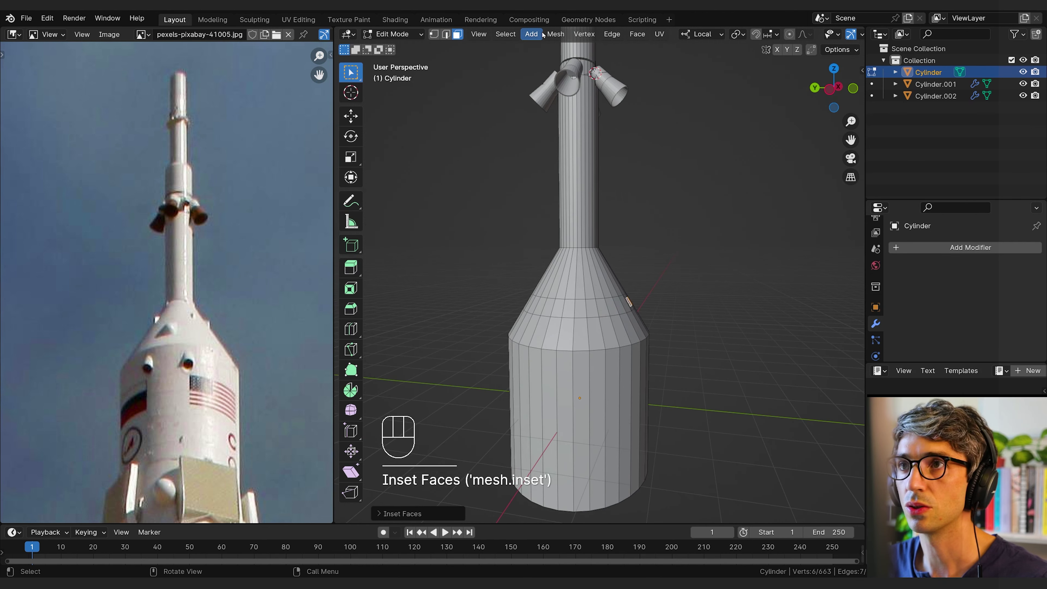
scroll(544, 34, down, 3)
click(645, 34)
click(624, 96)
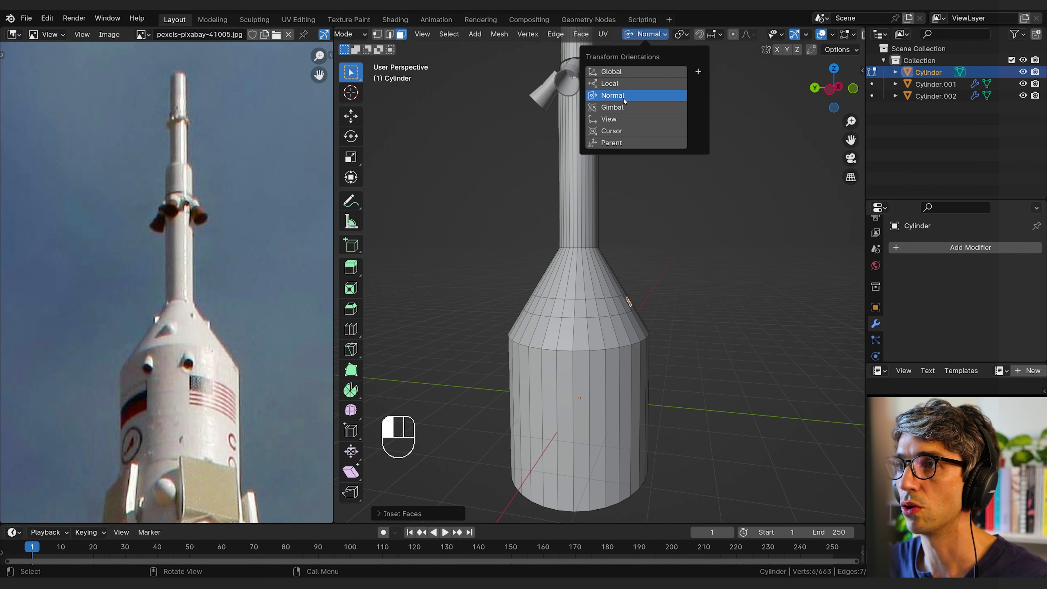
click(351, 117)
- Compare the move gizmo in Local orientation, and return the transform orientation to Normal
click(643, 34)
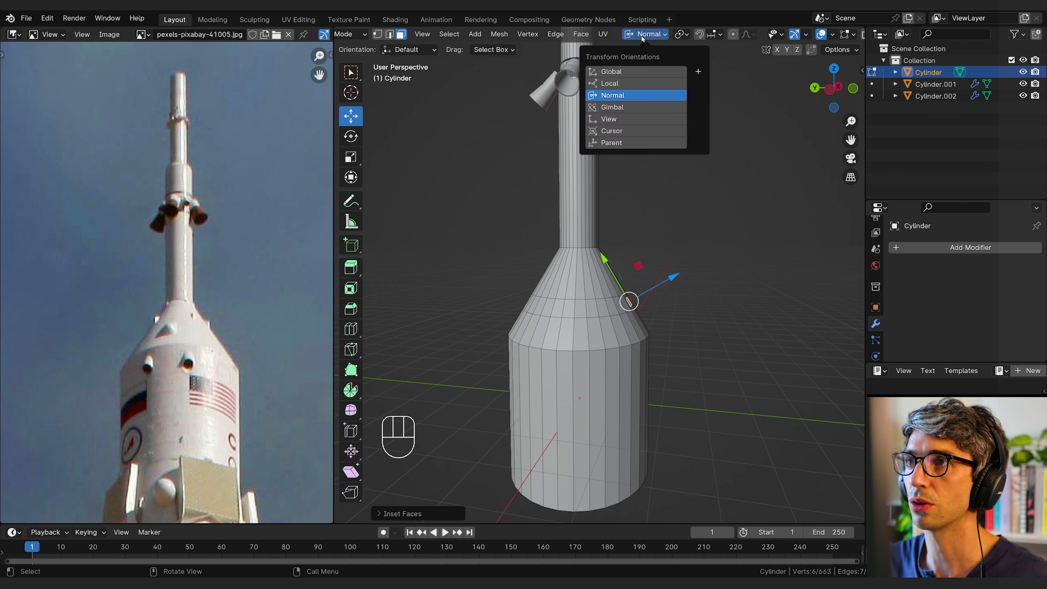
click(640, 83)
middle_drag(742, 289, 704, 296)
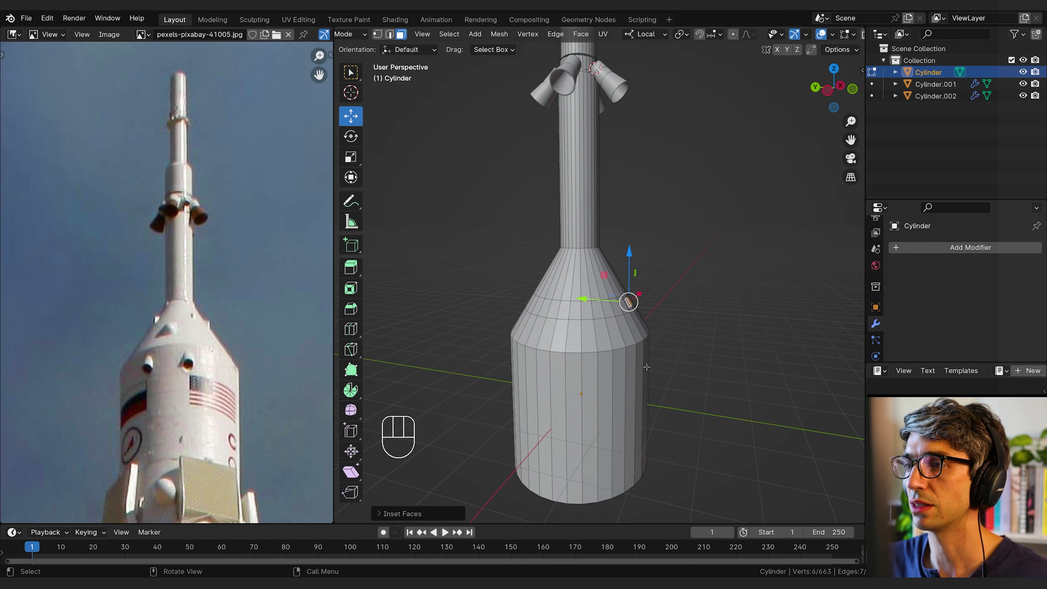
drag(643, 35, 638, 95)
- Move the inset faces outward along their normal to form a small protrusion on the cone
middle_drag(610, 239, 626, 331)
scroll(591, 252, up, 5)
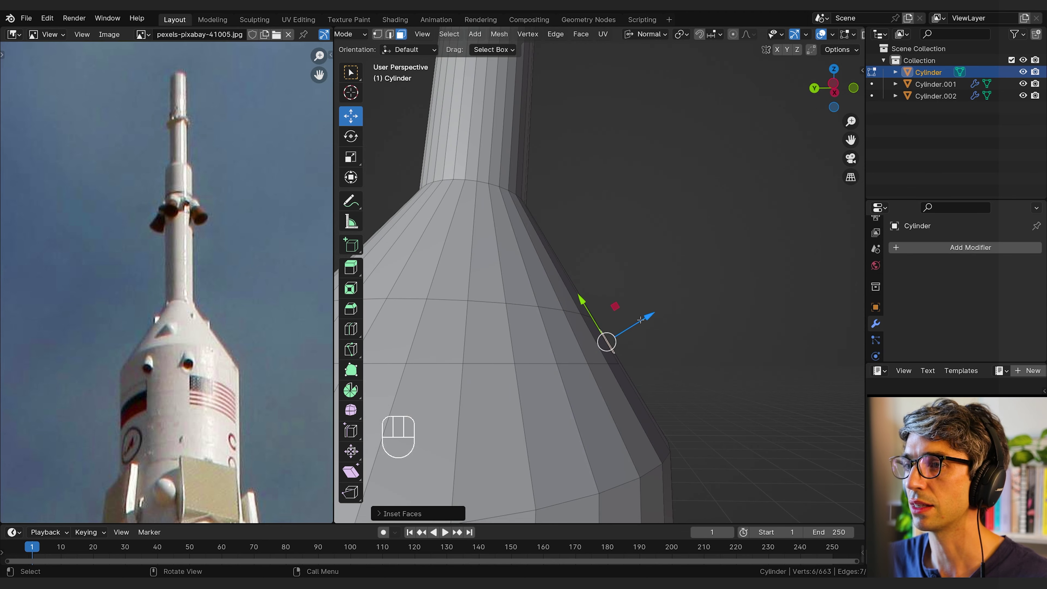
drag(640, 320, 666, 305)
mouse_move(701, 328)
middle_down()
mouse_move(604, 336)
mouse_move(691, 338)
middle_up()
key(e)
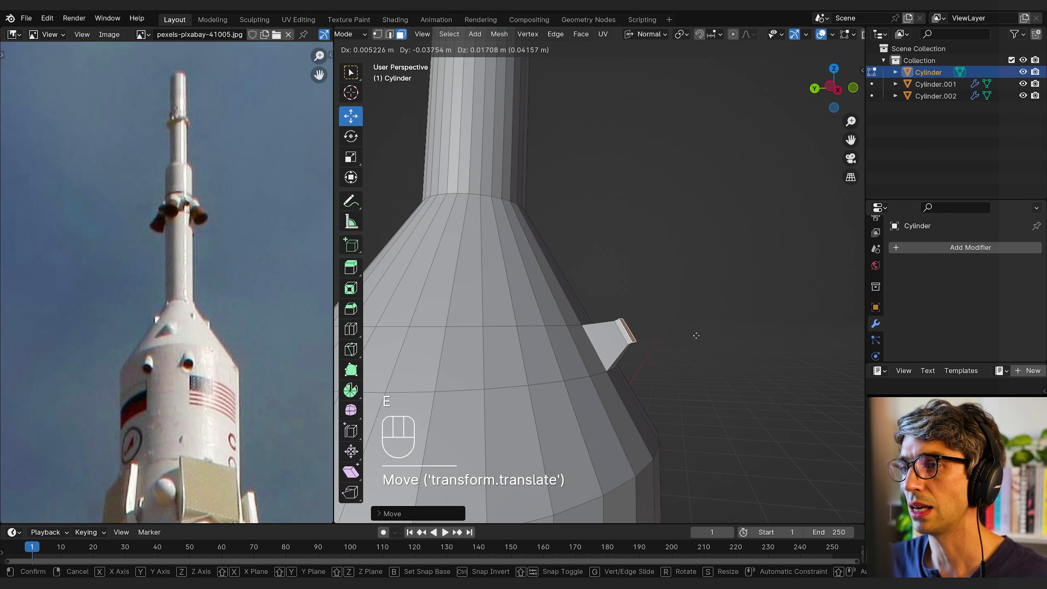
click(698, 334)
key(z)
key(ctrl+z)
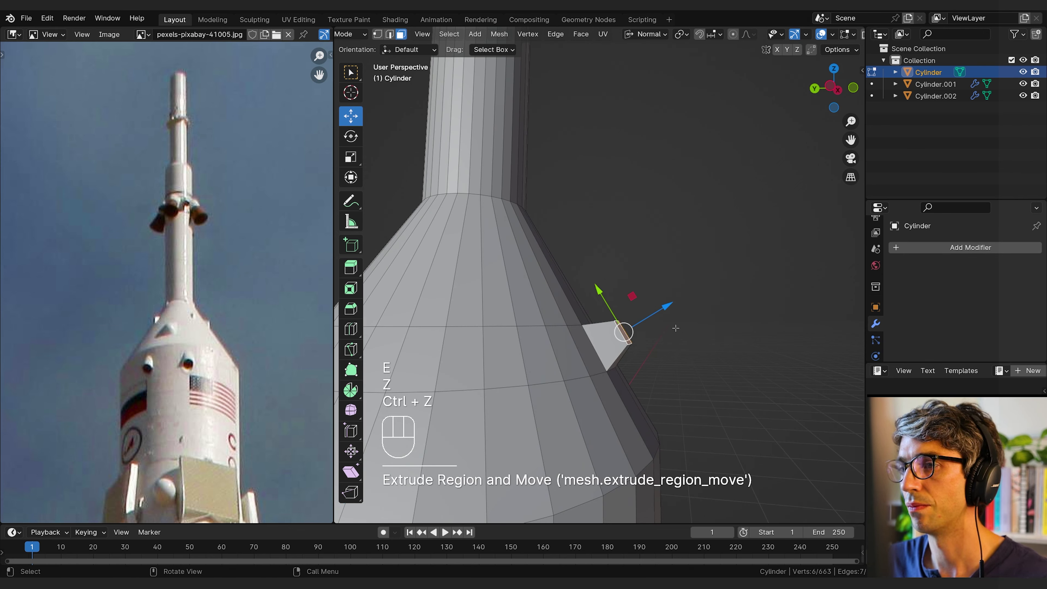
key(z)
key(g)
middle_click(680, 323)
right_click(677, 325)
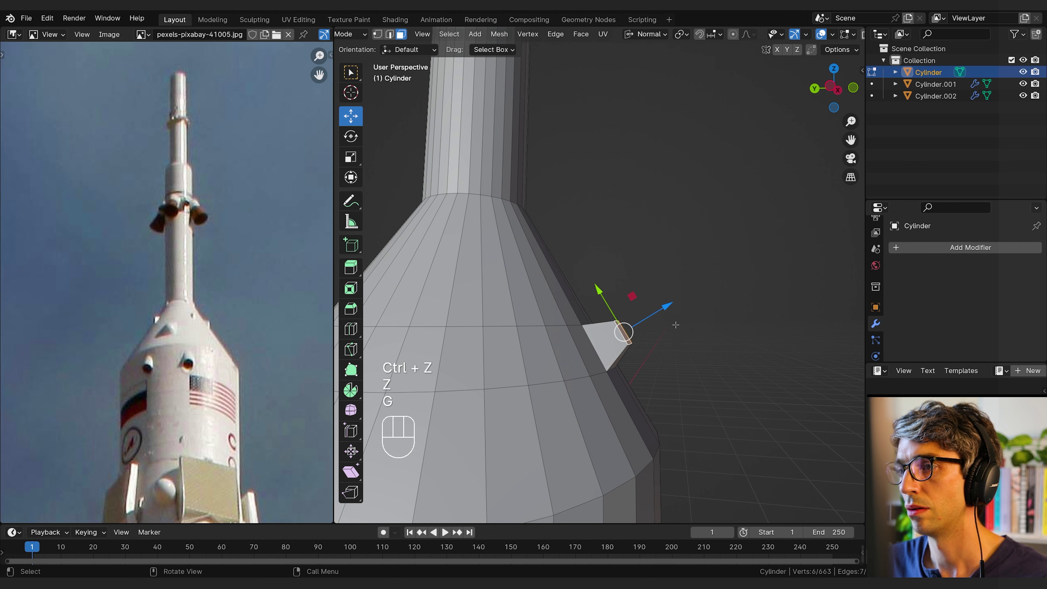
- Extrude the protrusion's end faces, shape the tip by scaling it down and moving it back toward the cone, and check it in Object Mode
key(e)
click(679, 326)
key(s)
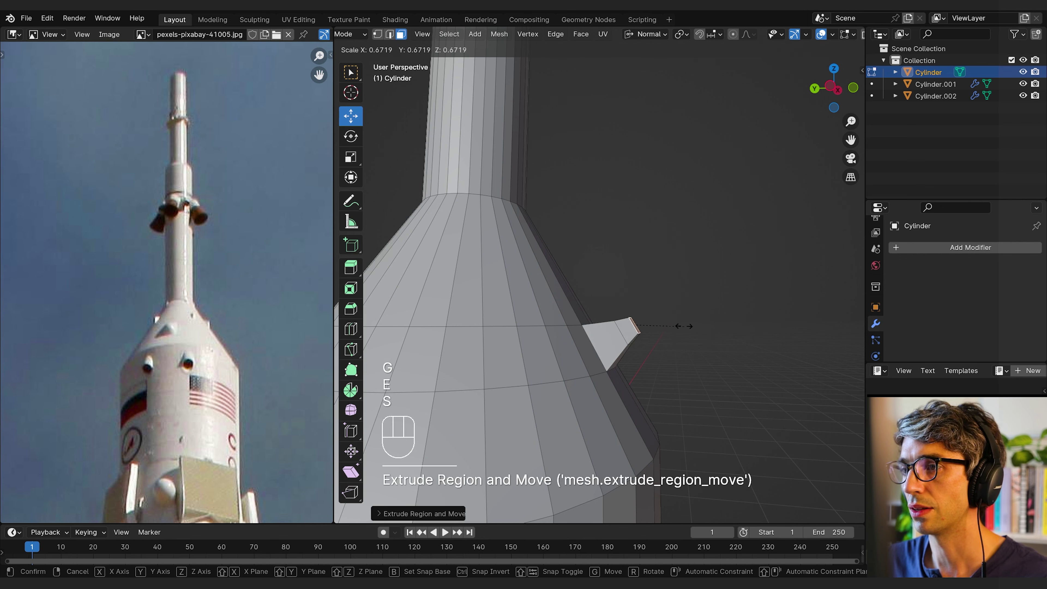
click(666, 320)
key(g)
middle_click(660, 322)
click(685, 330)
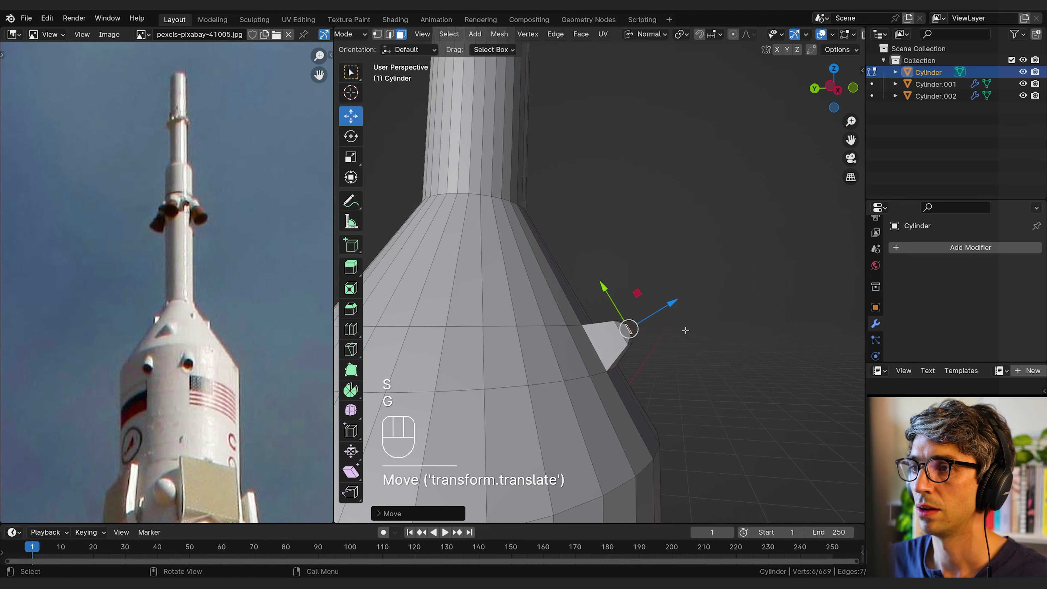
middle_drag(685, 329, 581, 330)
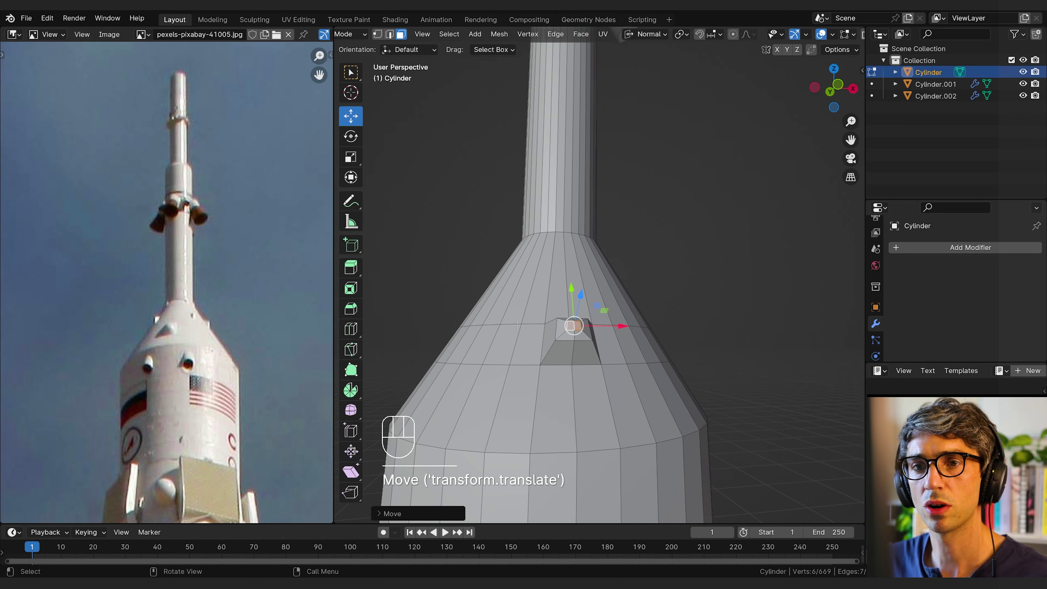
middle_drag(517, 325, 602, 328)
key(Tab)
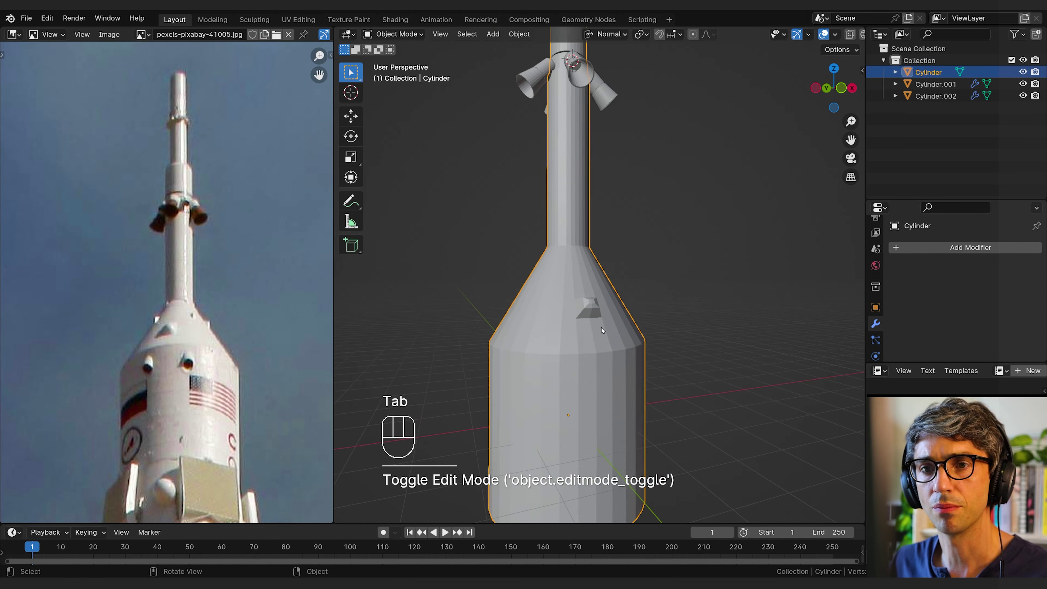
- Add two loop cuts around the upper part of the cone just below the tower, and view the model from the right side
key(Tab)
shift+middle_drag(517, 285, 534, 301)
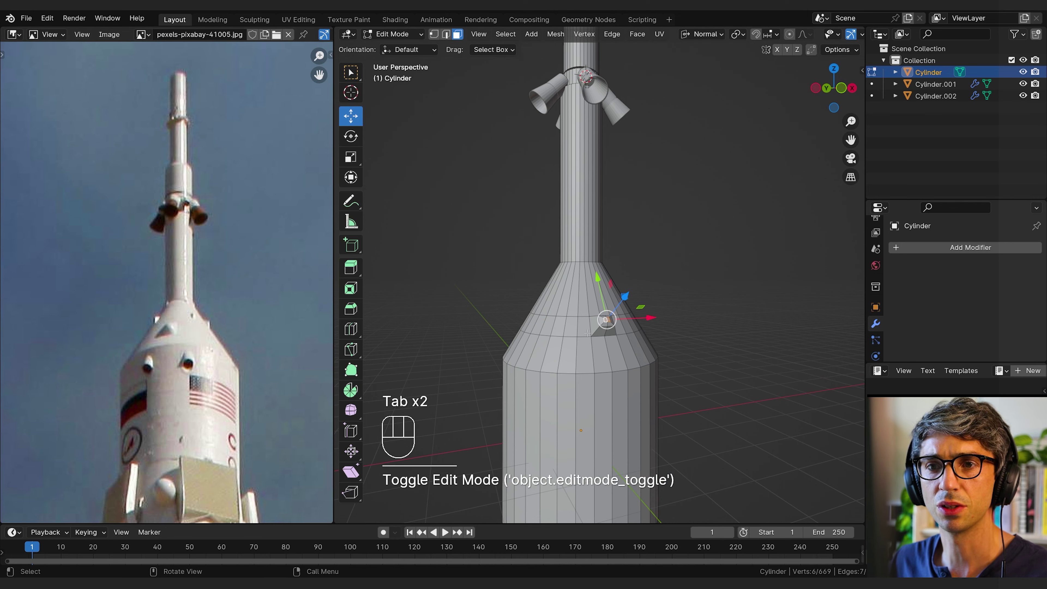
middle_drag(587, 333, 611, 290)
key(ctrl+r)
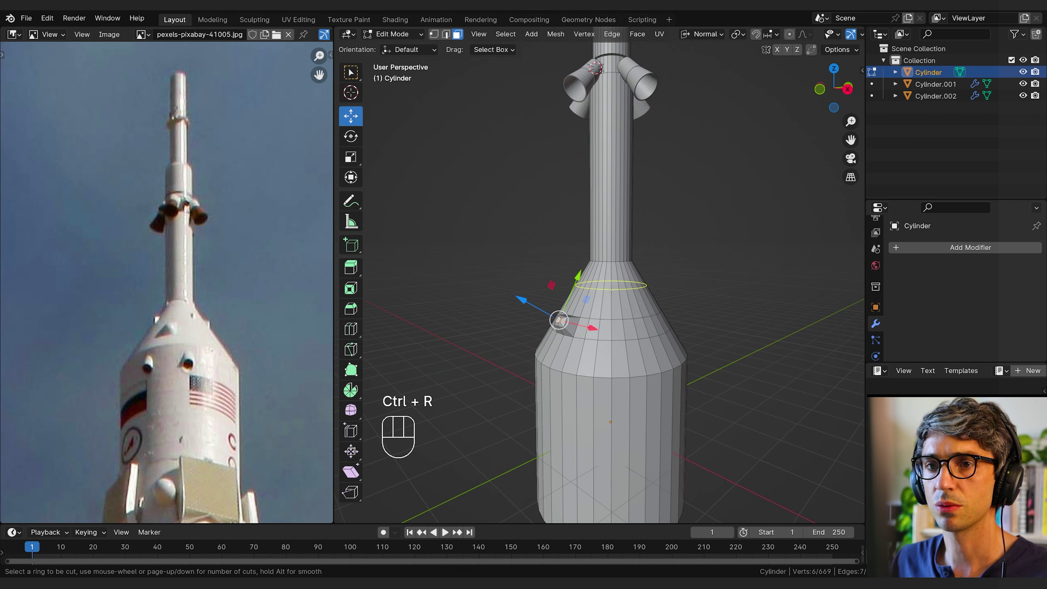
click(611, 289)
click(612, 287)
key(ctrl+r)
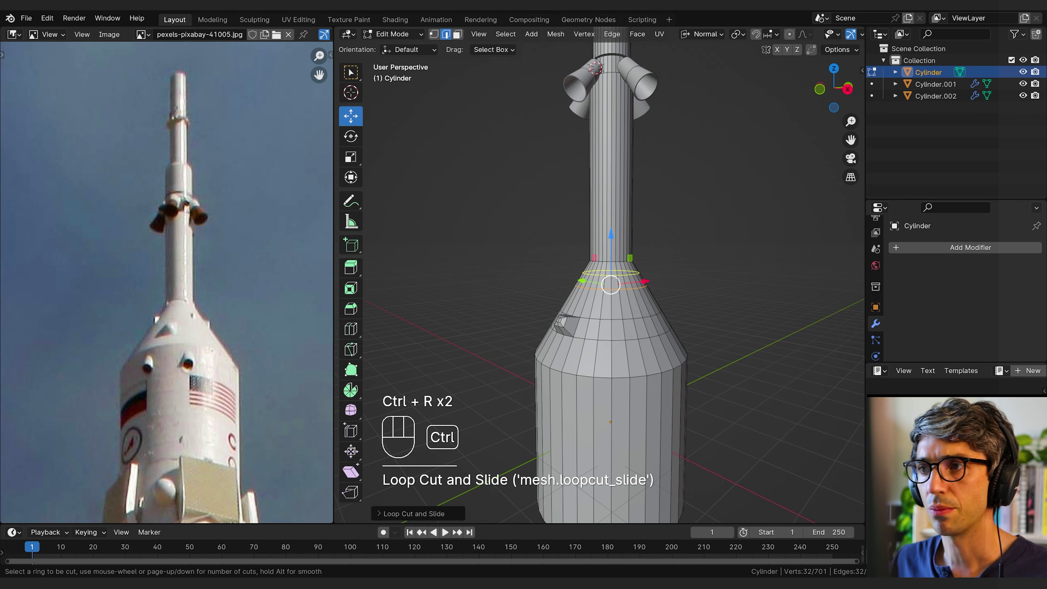
click(616, 282)
click(638, 292)
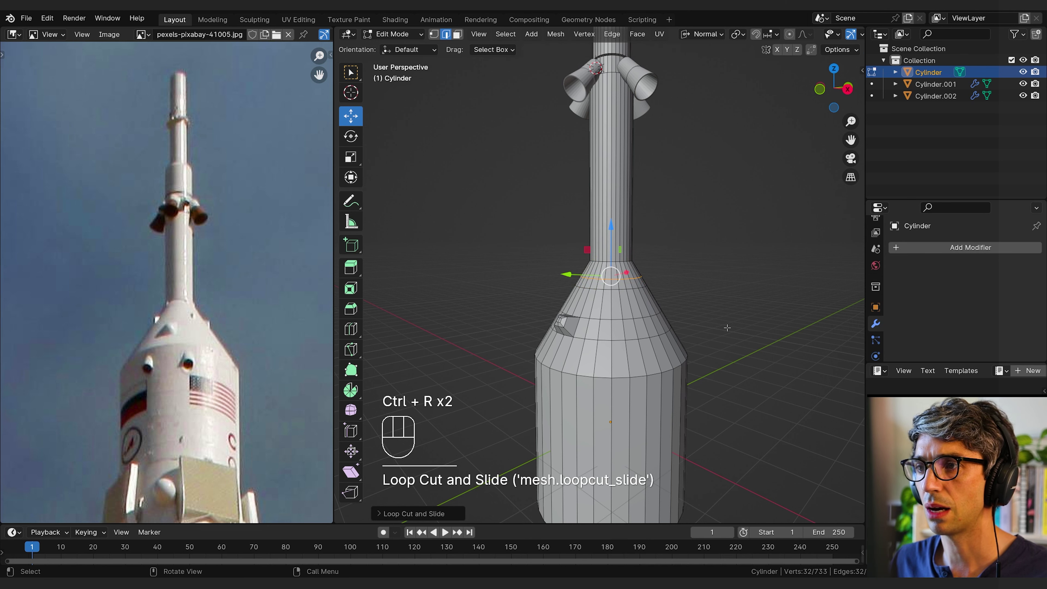
click(848, 89)
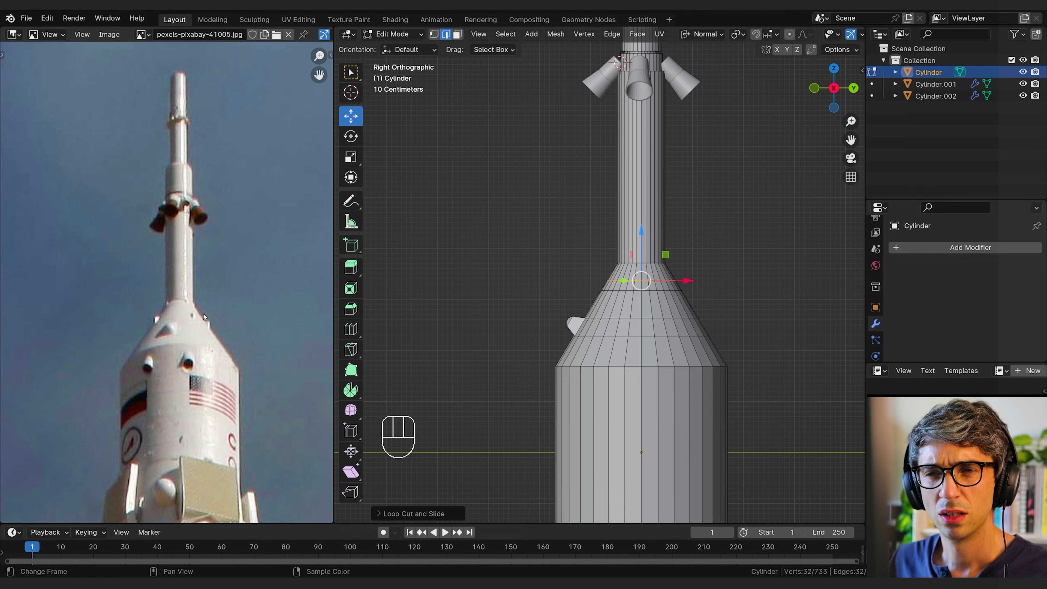
- Select two faces spaced symmetrically on the upper cone ring above the protrusion, and set the transform orientation to Local
middle_drag(724, 206, 687, 318)
key(3)
click(618, 292)
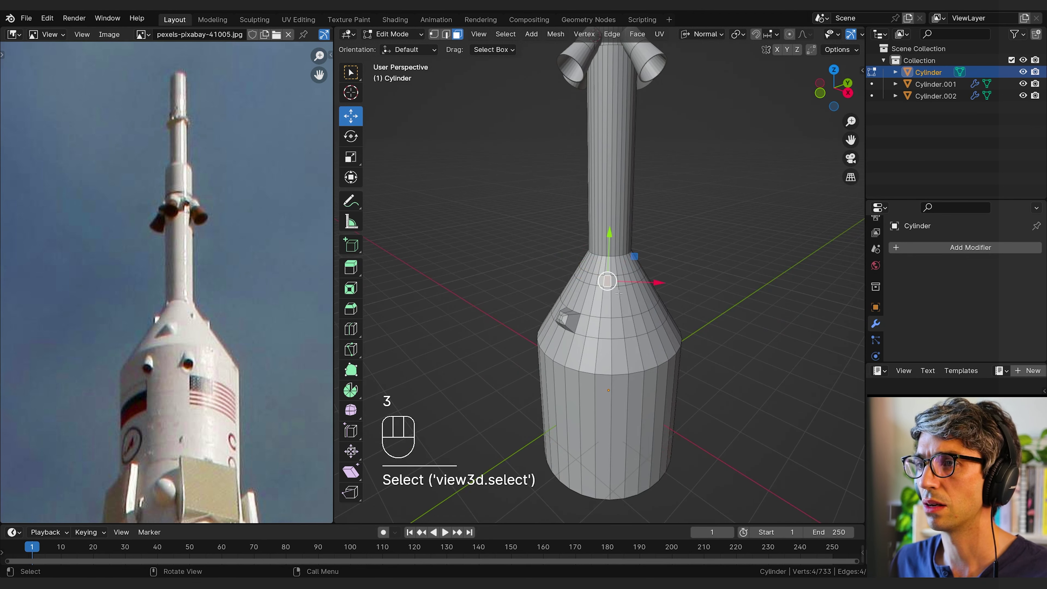
middle_drag(596, 326, 598, 303)
click(833, 96)
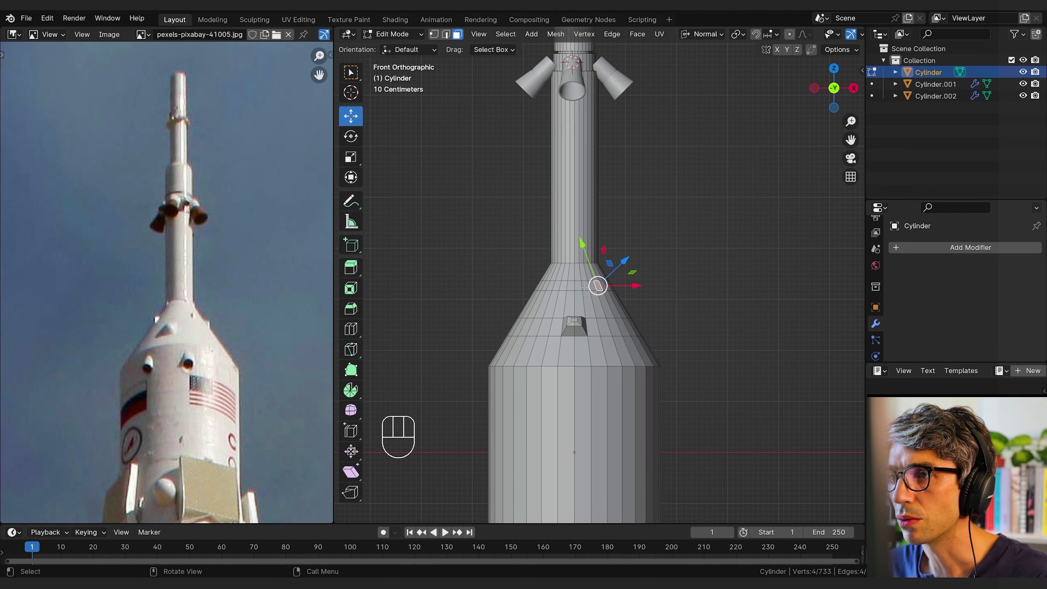
shift+click(554, 288)
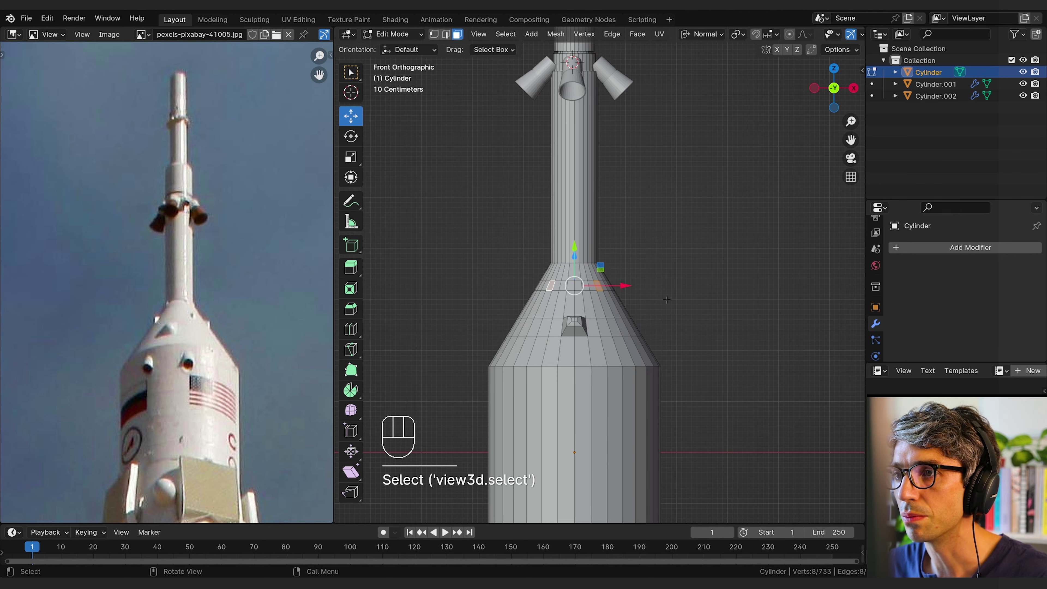
middle_drag(571, 312, 713, 278)
click(706, 36)
click(693, 84)
- Extrude the two selected faces and move them slightly outward along local Y to raise two small blocks from the cone
key(e)
key(g)
key(y)
right_click(693, 295)
scroll(693, 282, up, 7)
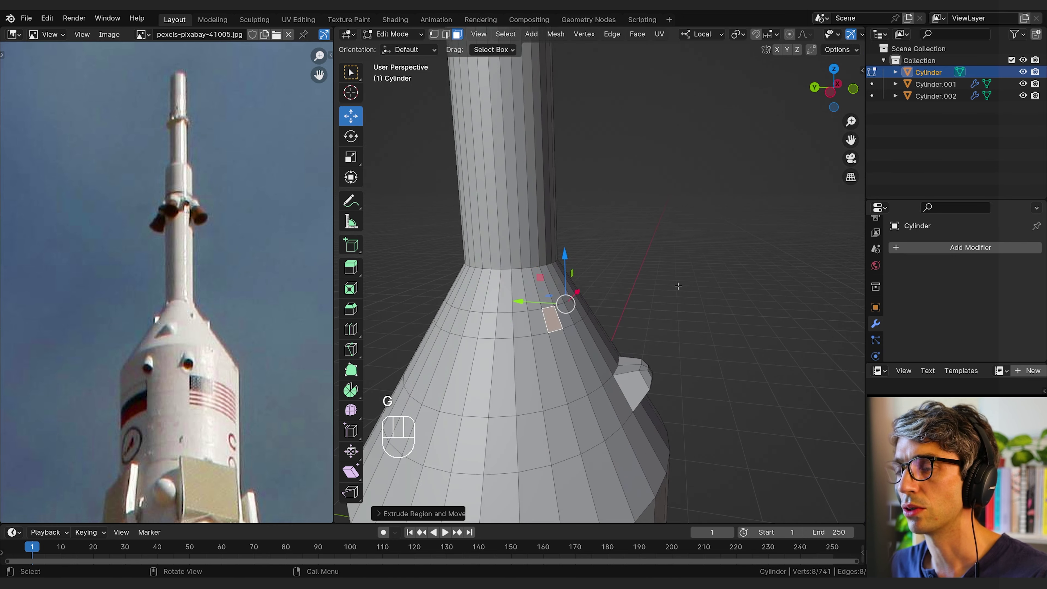
shift+middle_drag(648, 297, 662, 290)
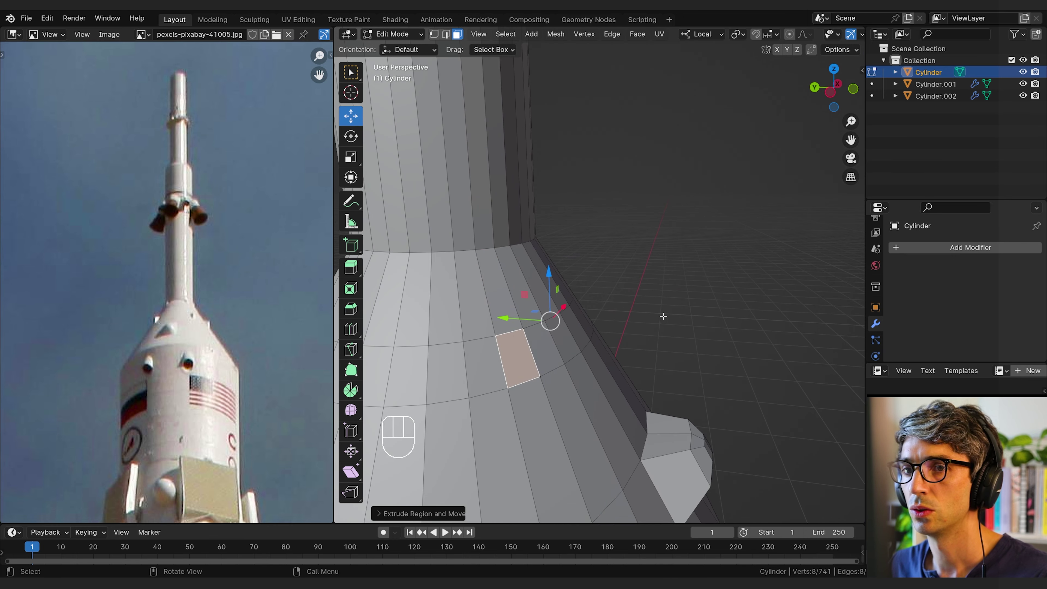
key(g)
key(y)
click(522, 336)
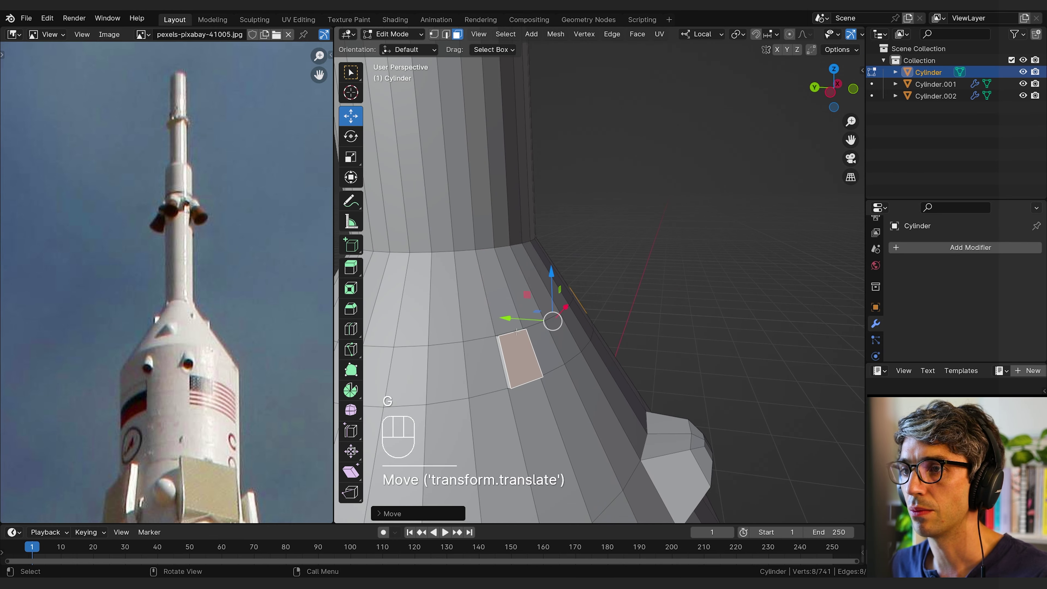
- Move the top edges of the two small blocks outward along local Y to turn them into wedges
key(2)
click(515, 332)
middle_drag(513, 332, 446, 343)
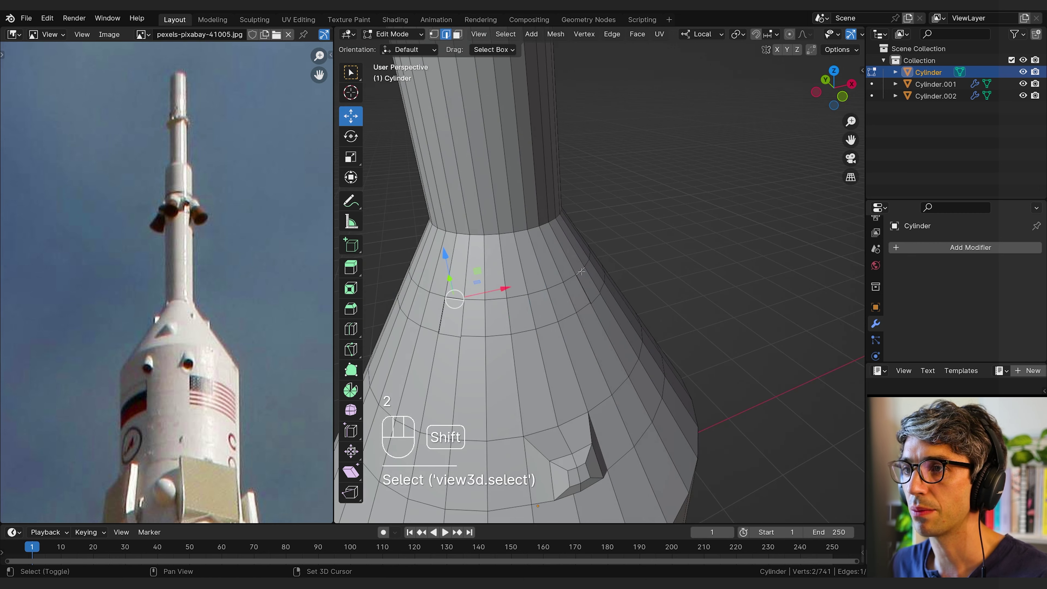
middle_drag(582, 271, 643, 272)
key(g)
key(y)
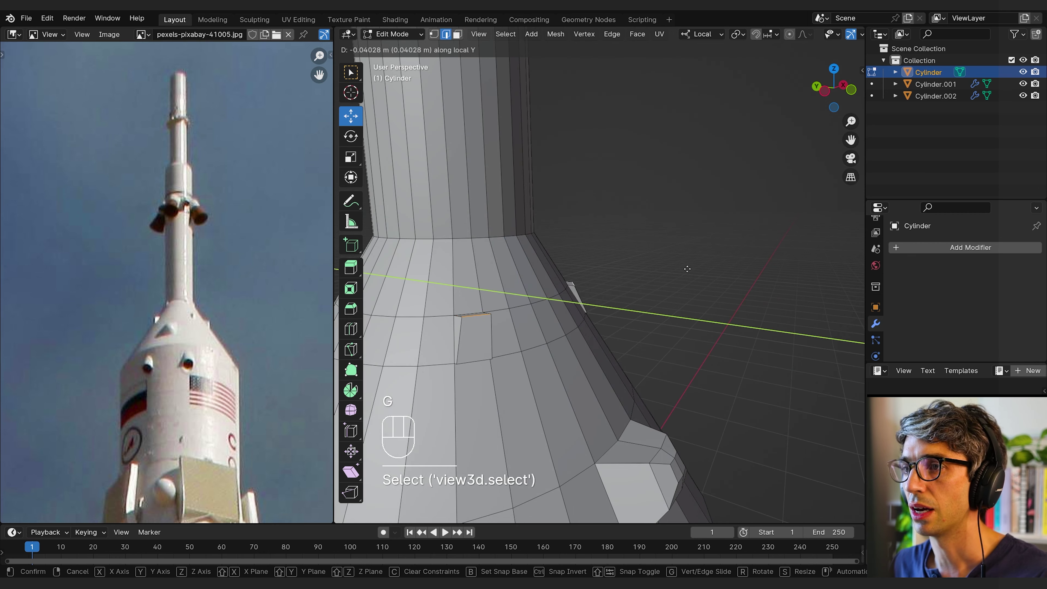
click(697, 275)
- Adjust the outer edge of each small wedge individually to refine its shape, and check the result in Object Mode
middle_drag(697, 275, 626, 434)
key(Tab)
key(Tab)
click(600, 263)
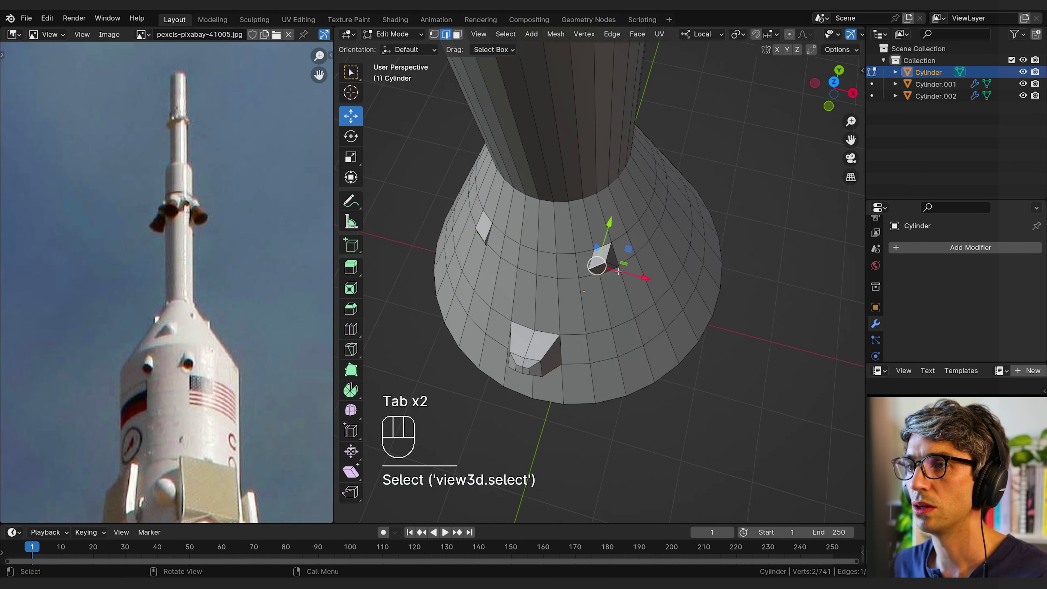
middle_drag(629, 216, 632, 248)
drag(632, 248, 647, 247)
middle_drag(646, 246, 503, 342)
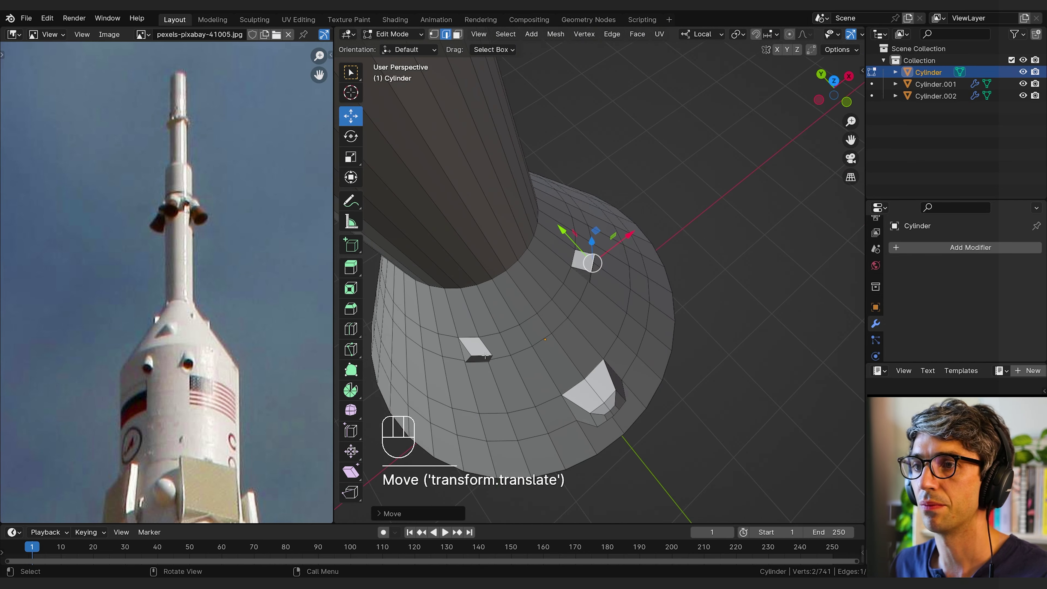
click(482, 357)
drag(493, 319, 482, 326)
middle_drag(481, 325, 585, 335)
key(Tab)
- Examine the finished cone details from the front and compare them with the lower body sections in the reference photo
scroll(594, 316, down, 5)
shift+middle_drag(586, 335, 687, 174)
scroll(638, 310, up, 1)
scroll(643, 318, down, 5)
scroll(590, 264, up, 5)
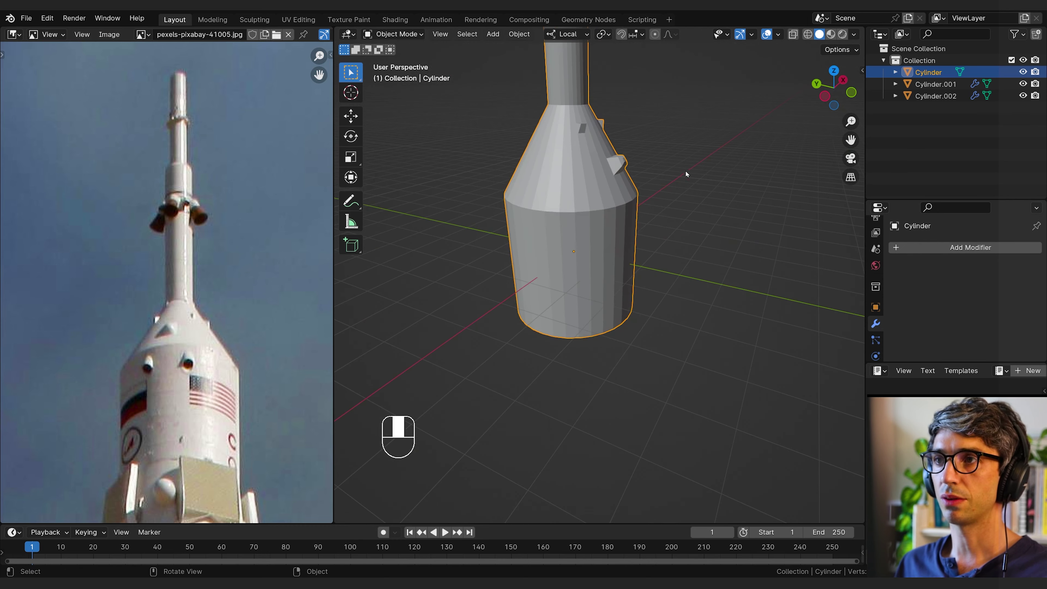
middle_drag(550, 169, 429, 177)
scroll(550, 206, up, 1)
shift+middle_drag(635, 286, 611, 248)
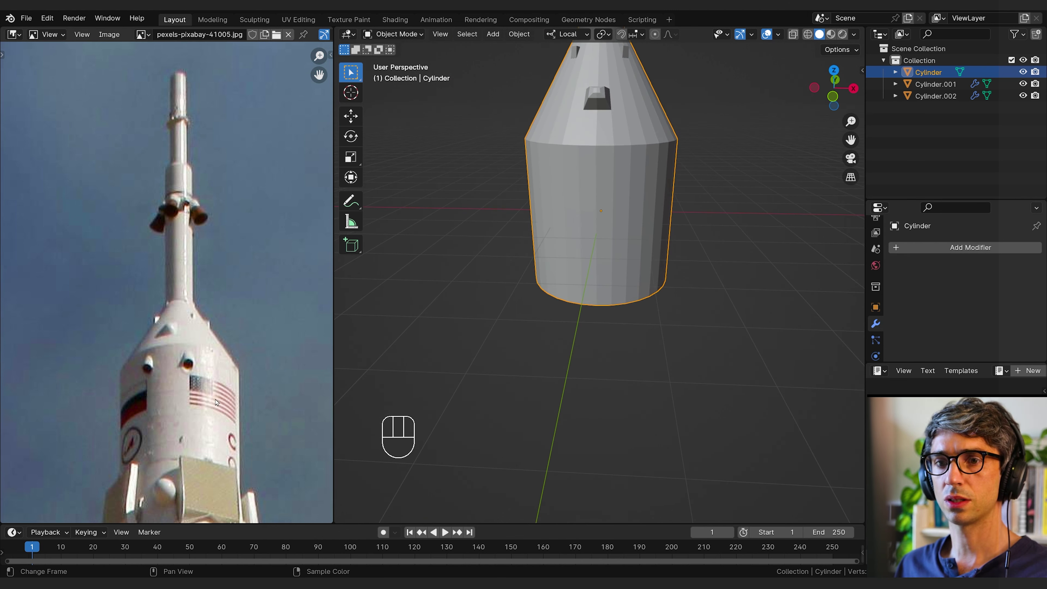
middle_drag(185, 412, 216, 284)
scroll(242, 251, down, 2)
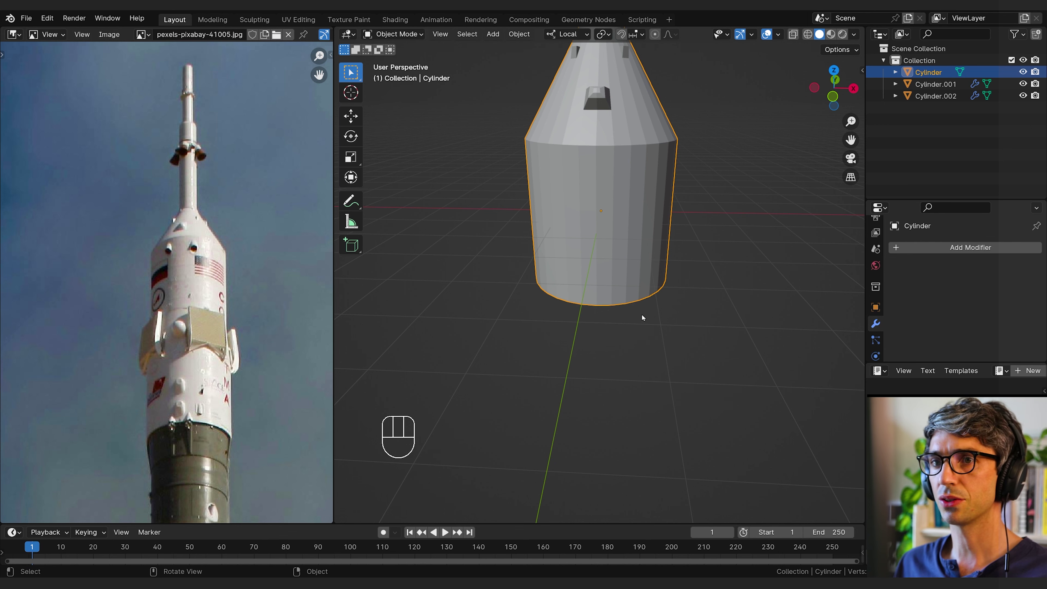
- Move the bottom edge loop of the body down along Z to lengthen the cylinder to match the photo
scroll(641, 314, down, 4)
middle_drag(622, 304, 595, 247)
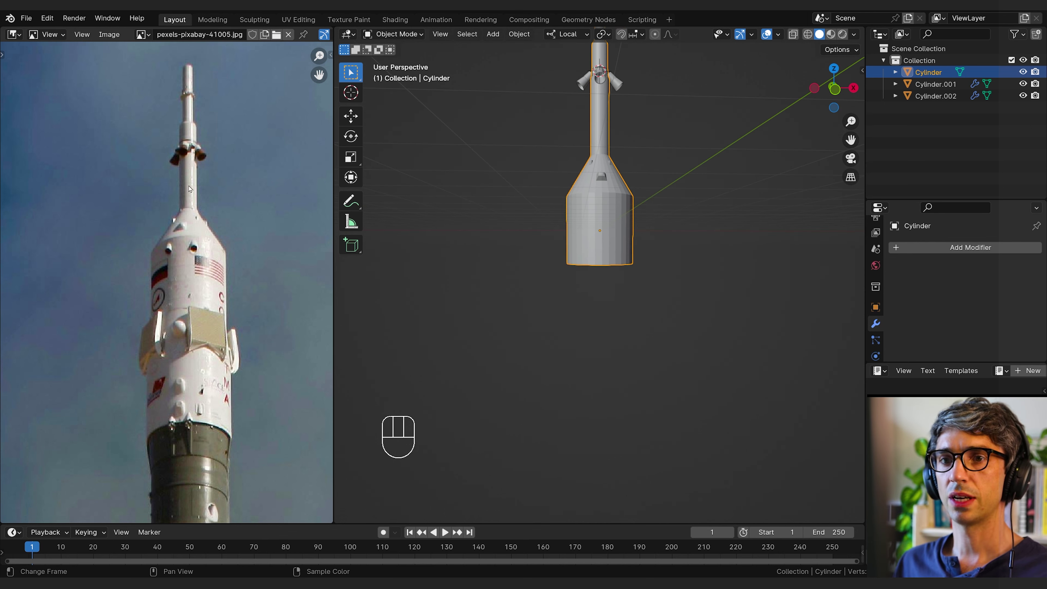
shift+middle_drag(659, 232, 662, 288)
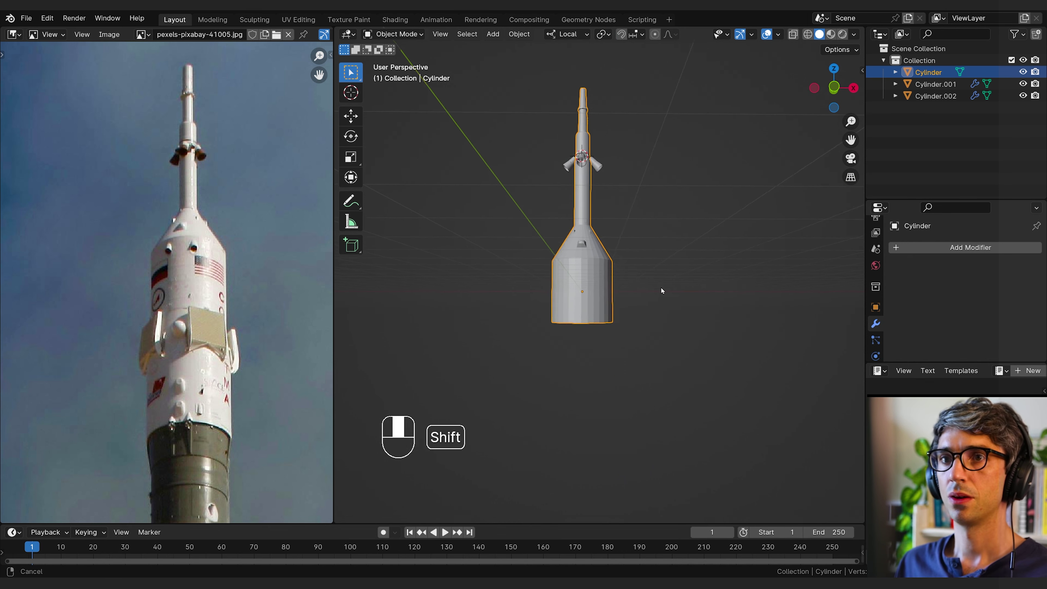
key(Tab)
key(2)
alt+click(622, 319)
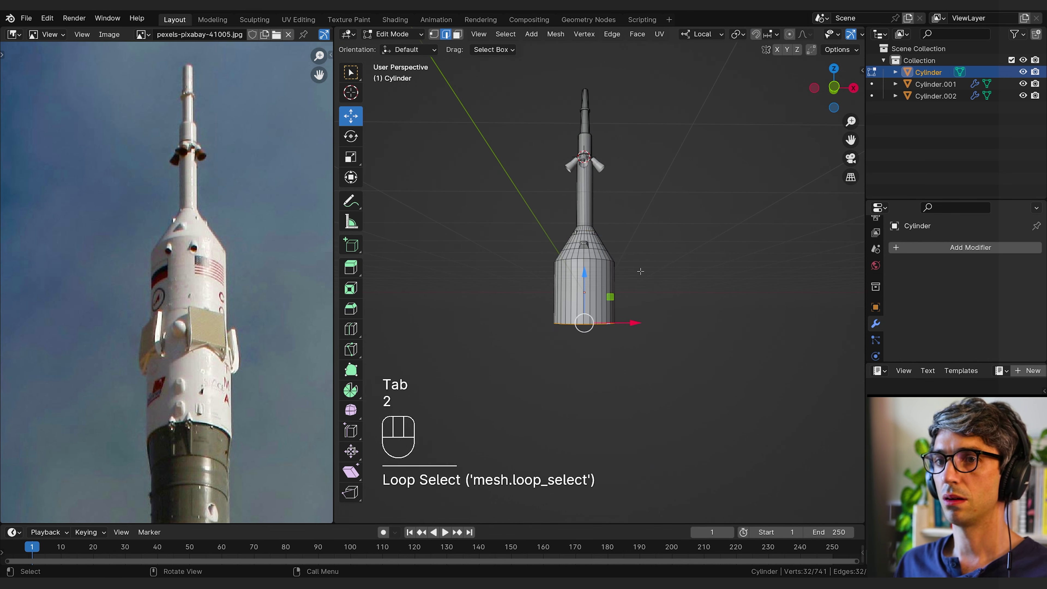
key(g)
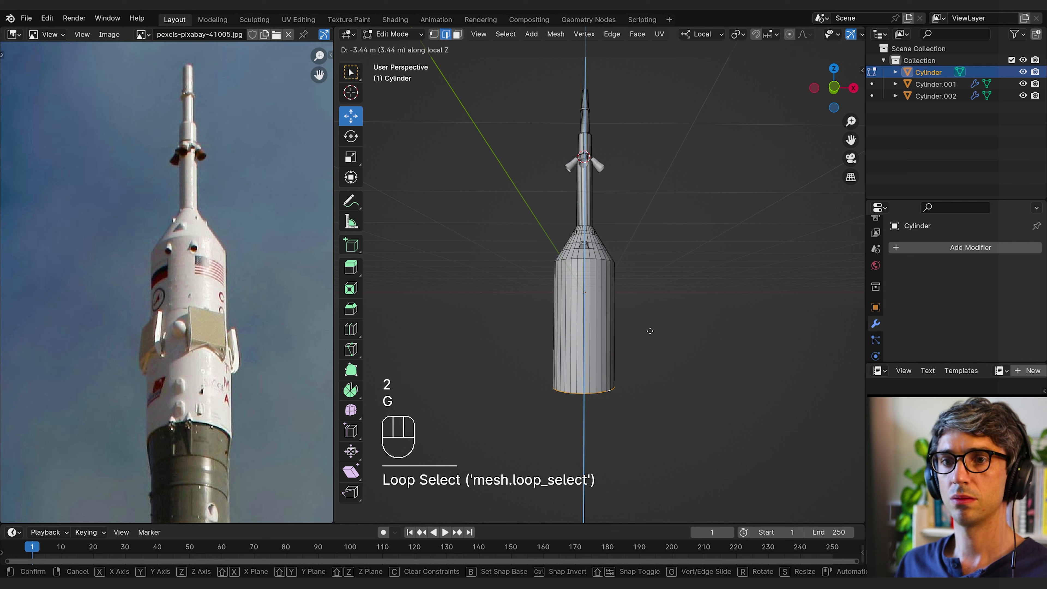
click(651, 320)
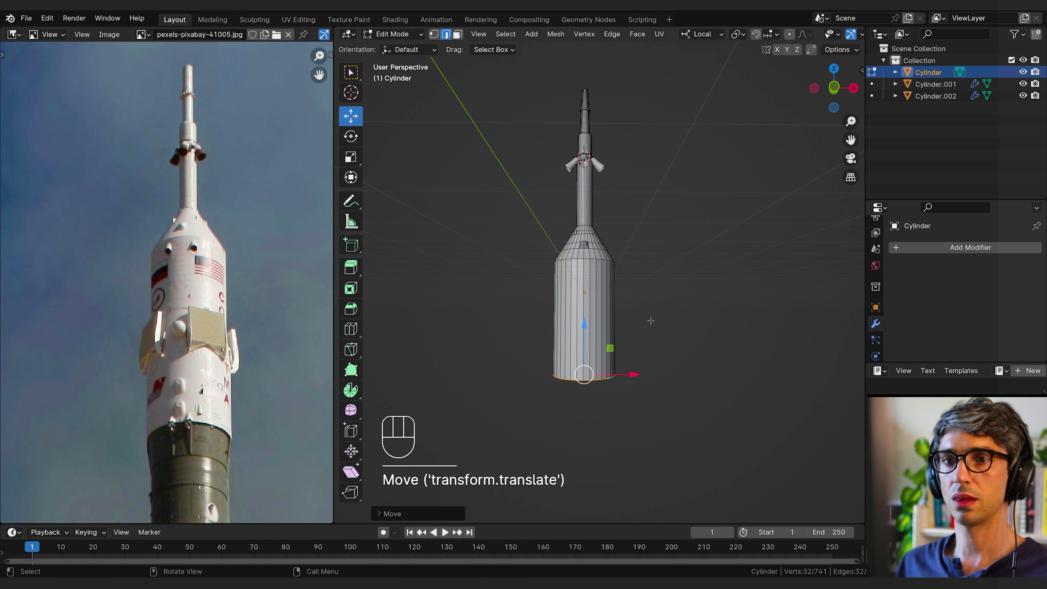
- Extrude the bottom edge loop, scale it to about 0.89, and lower it about 1.2 m to form a tapered section
shift+scroll(660, 305, down, 5)
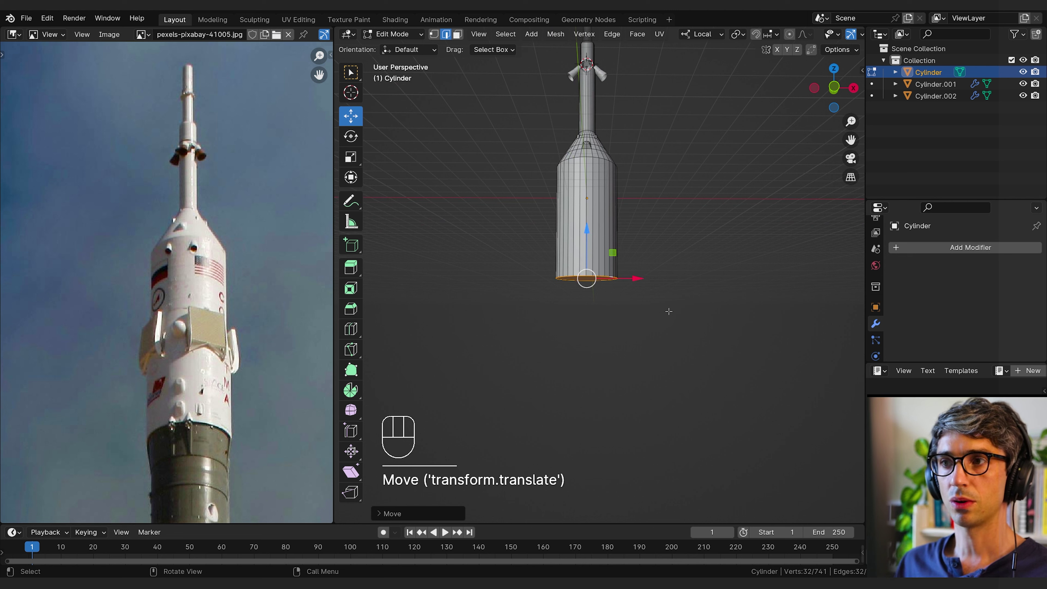
key(e)
key(s)
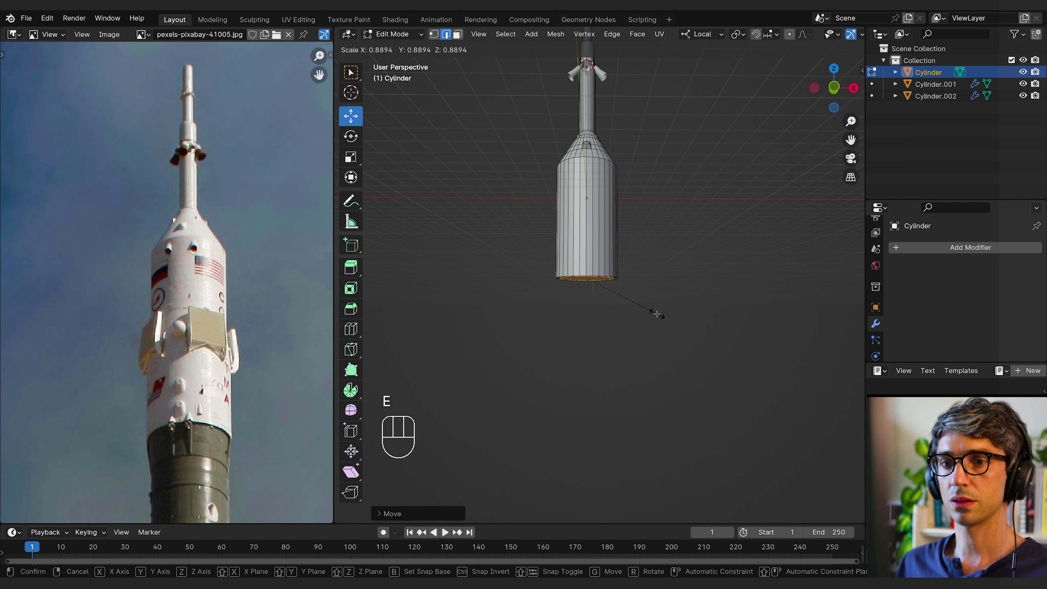
click(657, 314)
shift+middle_drag(656, 313, 654, 283)
key(g)
key(z)
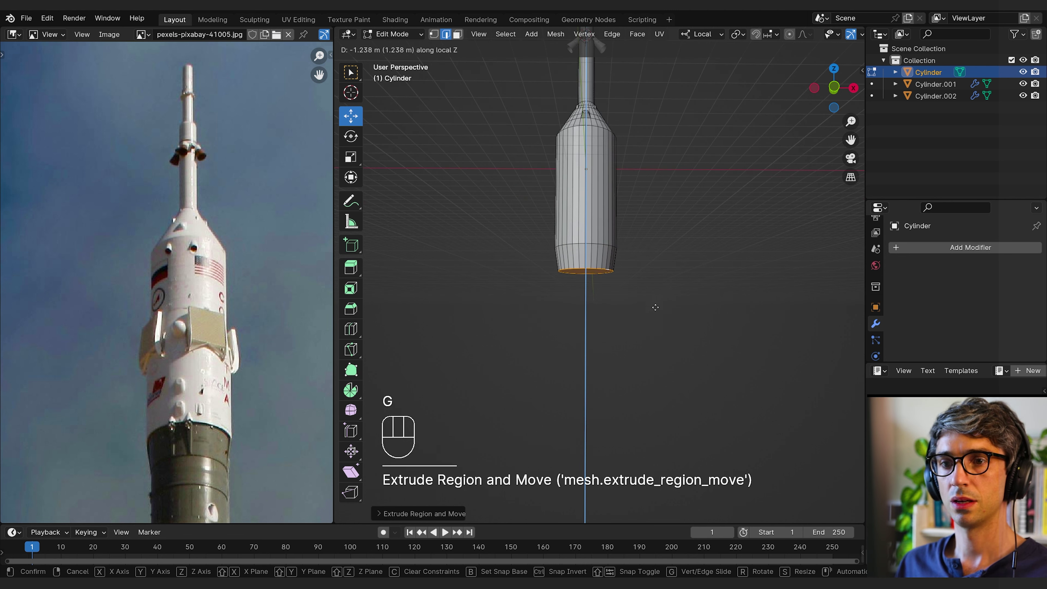
click(653, 305)
- Bevel the edge loop between the straight body and the tapered section with a very narrow width
scroll(660, 243, up, 4)
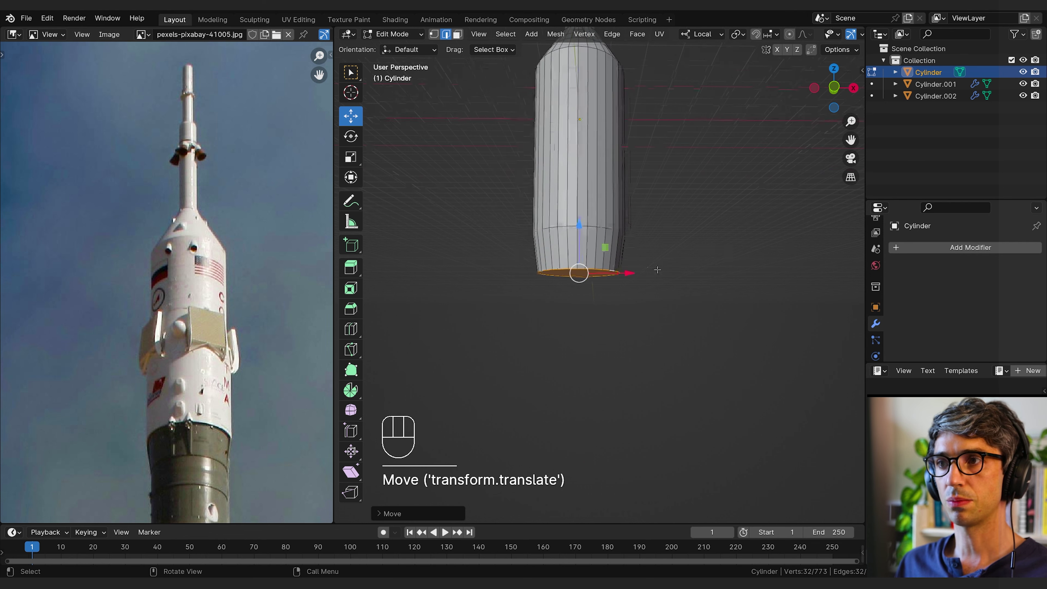
alt+click(661, 243)
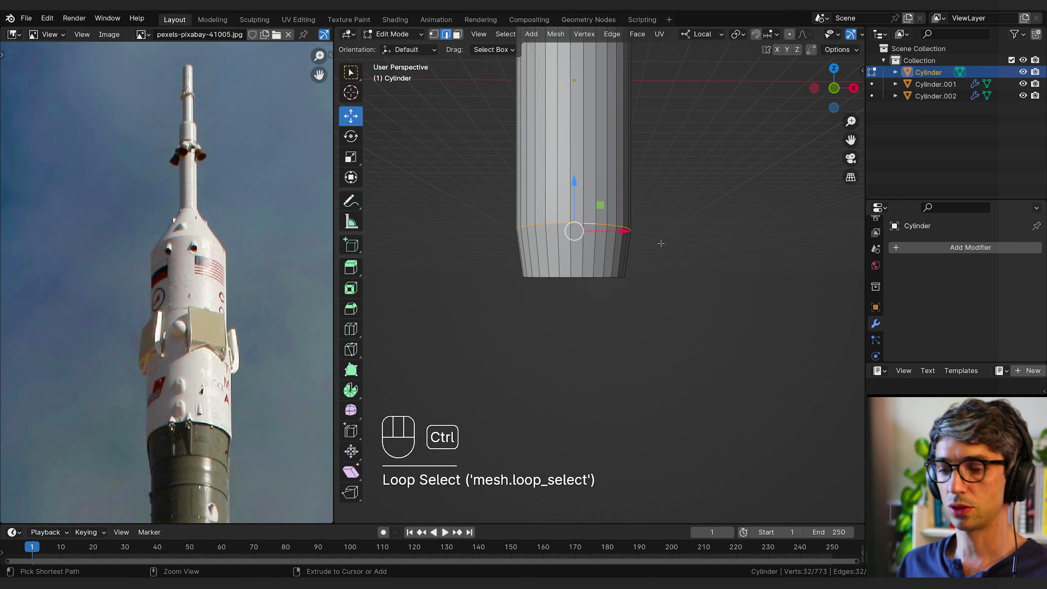
key(ctrl+b)
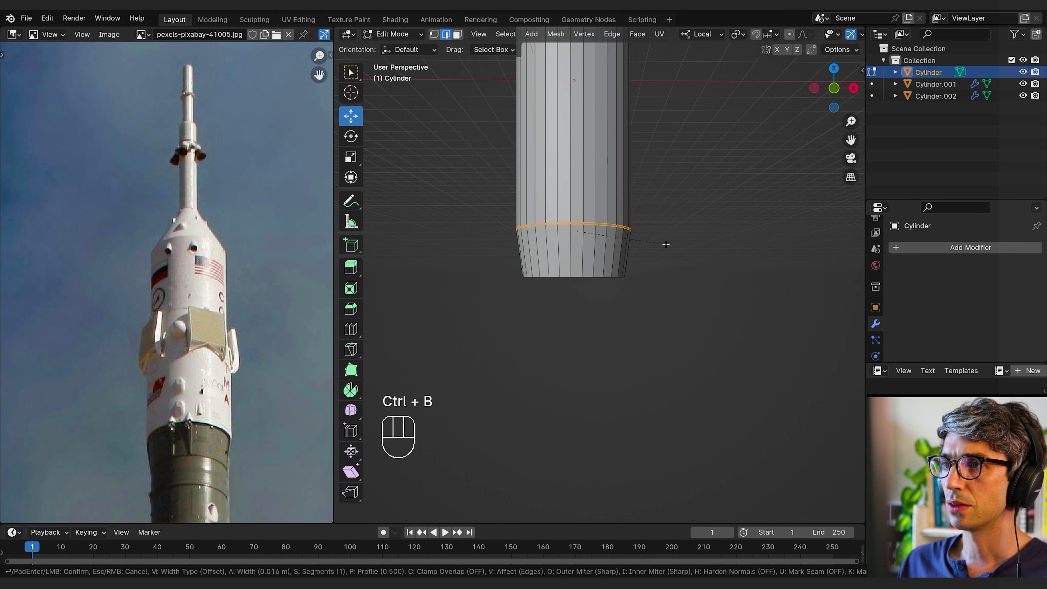
click(667, 243)
- Scale the tapered section's face ring to about 0.97 and move it slightly up along Z to leave a step beneath the body
key(3)
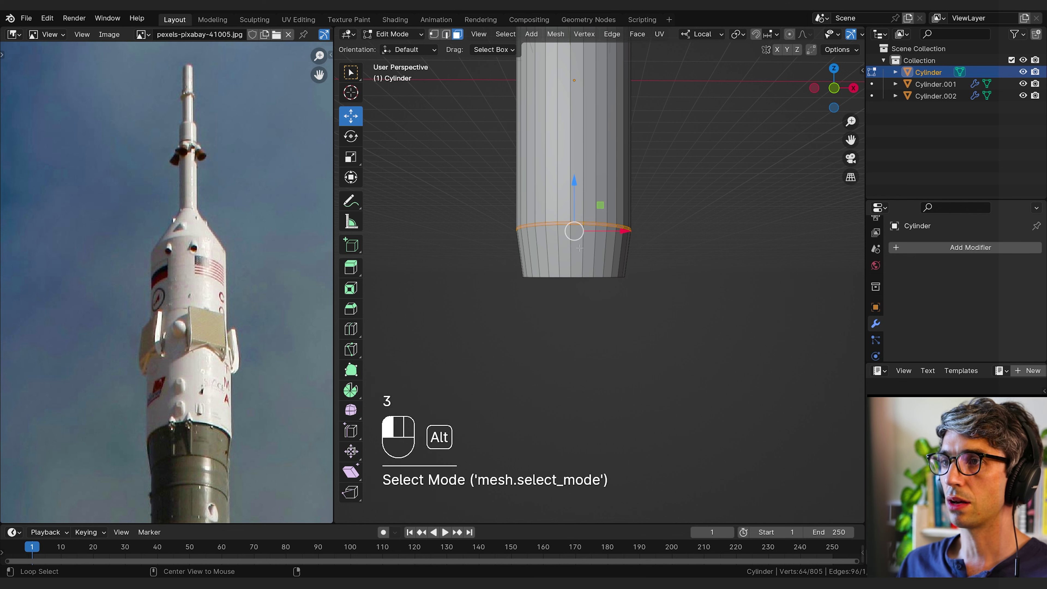
alt+click(611, 254)
key(s)
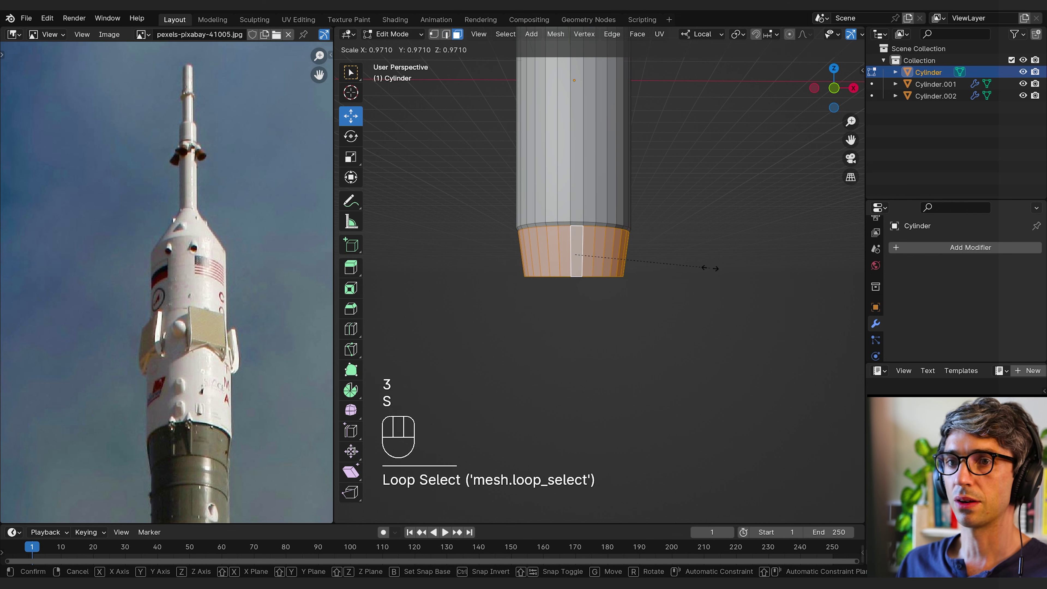
click(710, 268)
key(g)
key(z)
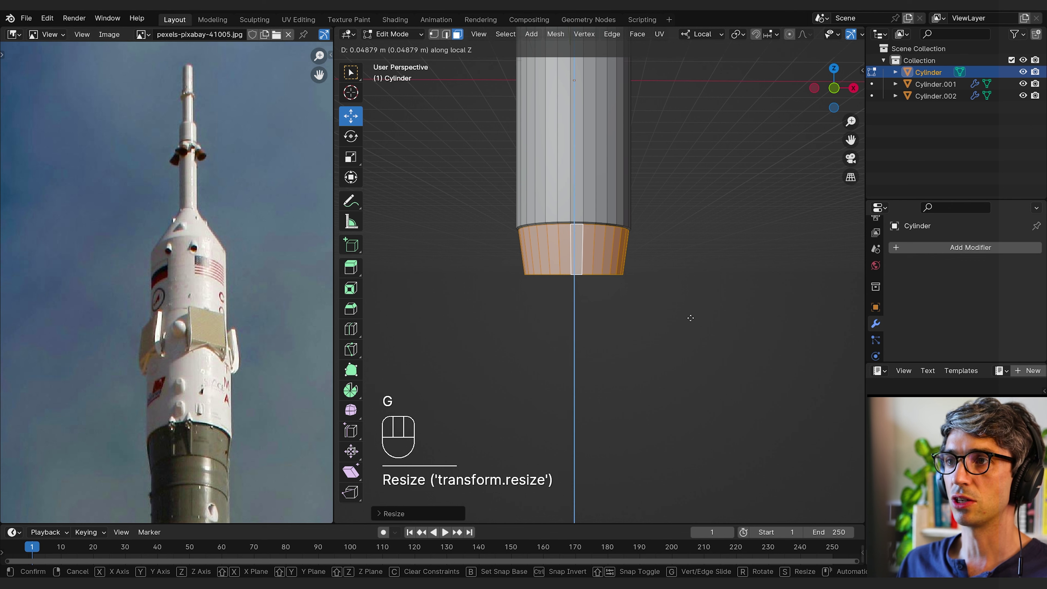
click(625, 263)
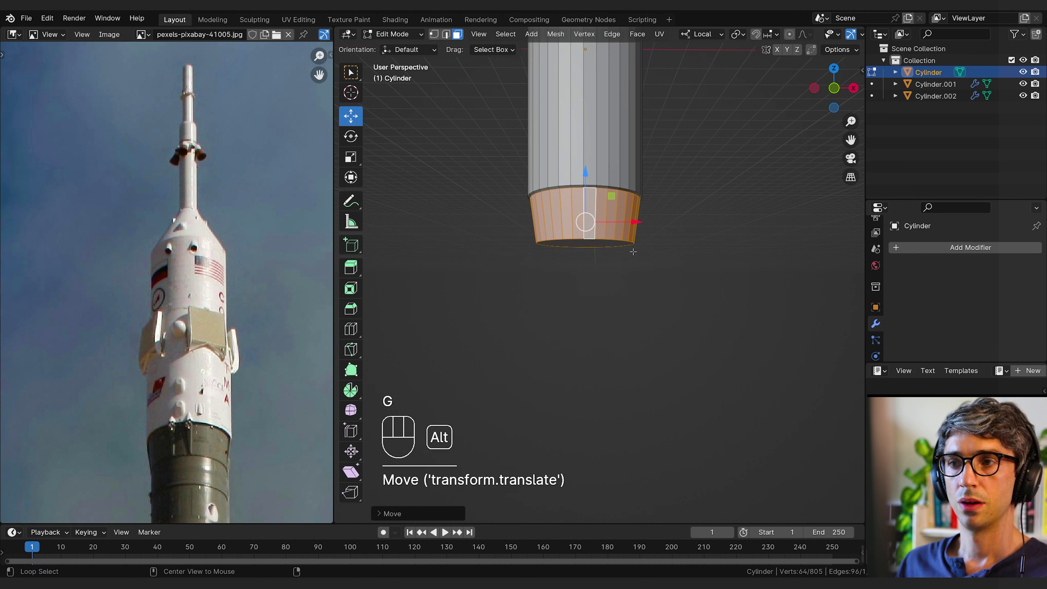
- Form a thin lip under the tapered section by extruding its bottom edge loop slightly outward, down about 0.15 m, and inward
key(2)
alt+click(620, 252)
scroll(638, 276, down, 3)
shift+middle_drag(637, 275, 691, 247)
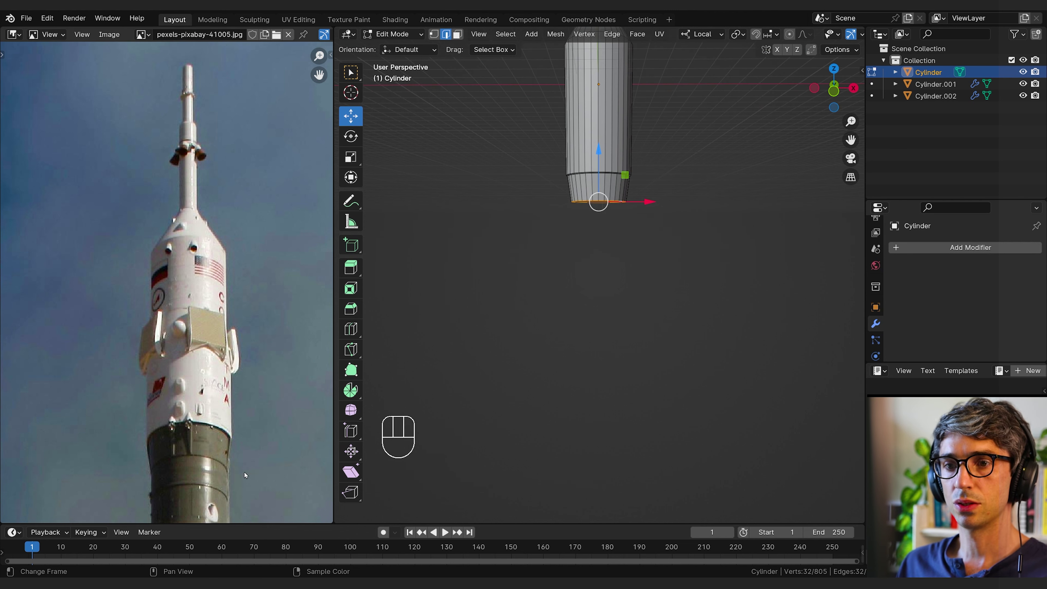
key(e)
key(s)
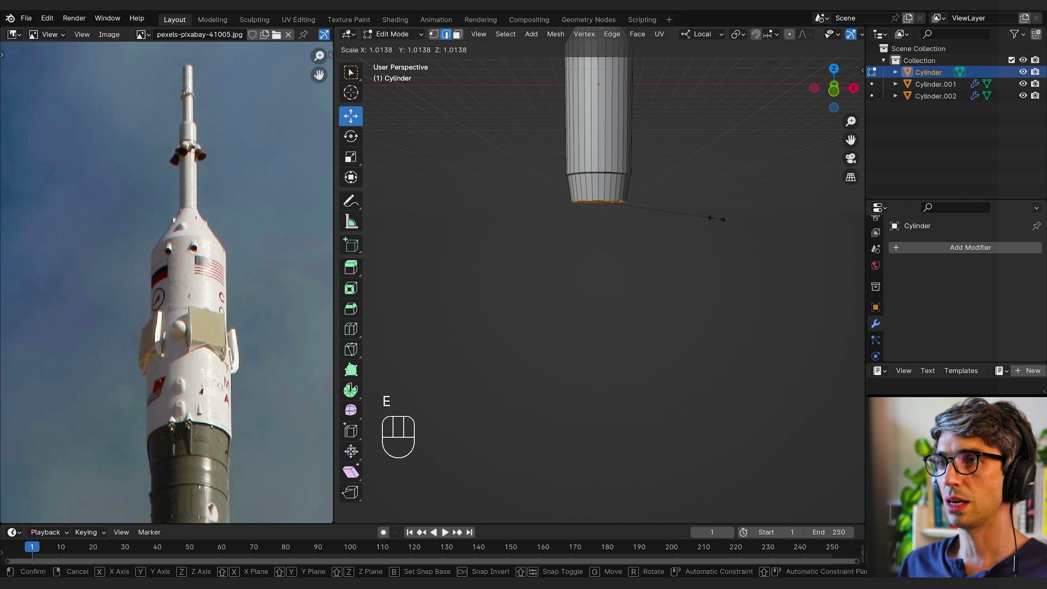
click(721, 220)
key(e)
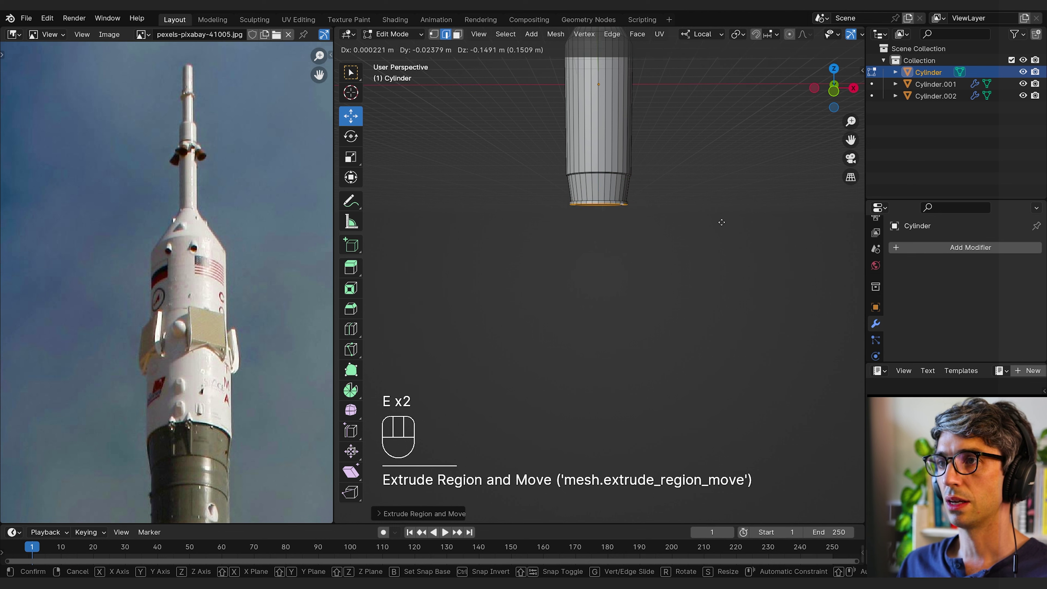
click(721, 221)
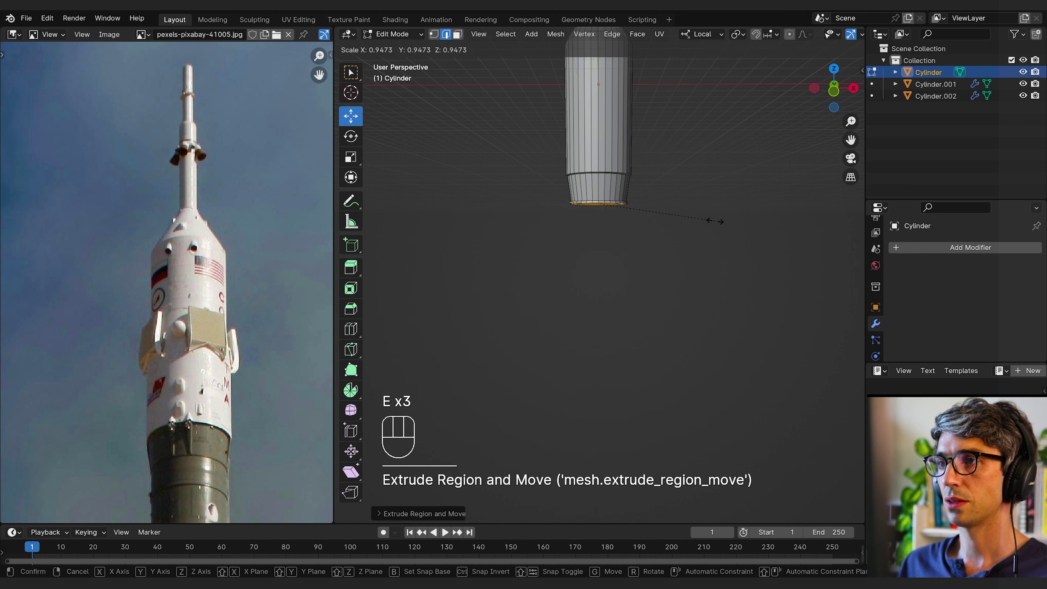
click(714, 222)
- Extrude the lip's inner edge loop, scale it to about 1.04, and lower it about 0.75 m along Z for the next section
key(e)
right_click(714, 228)
key(s)
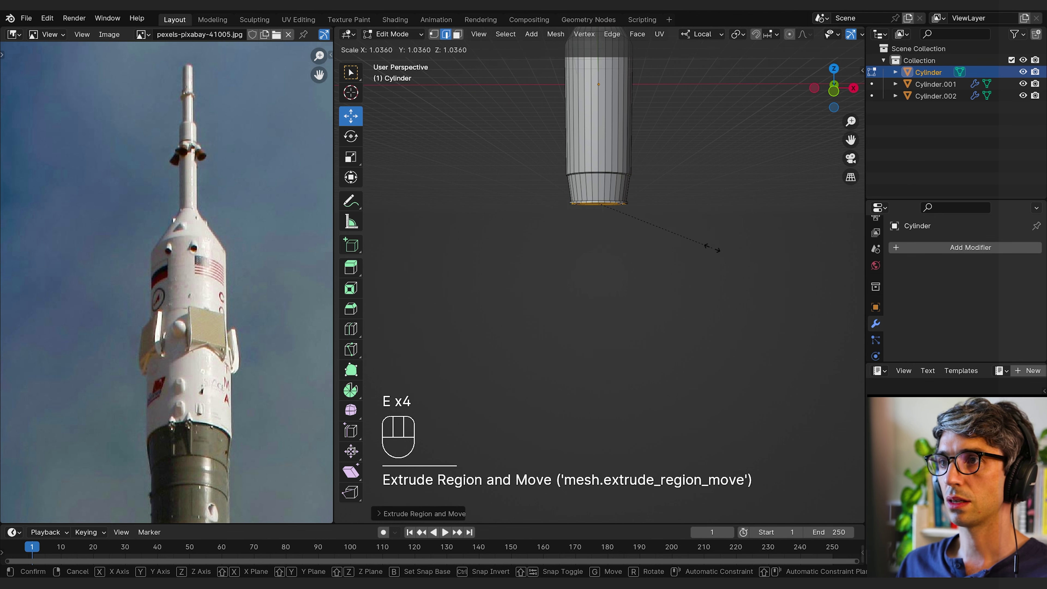
click(712, 247)
key(g)
middle_click(711, 252)
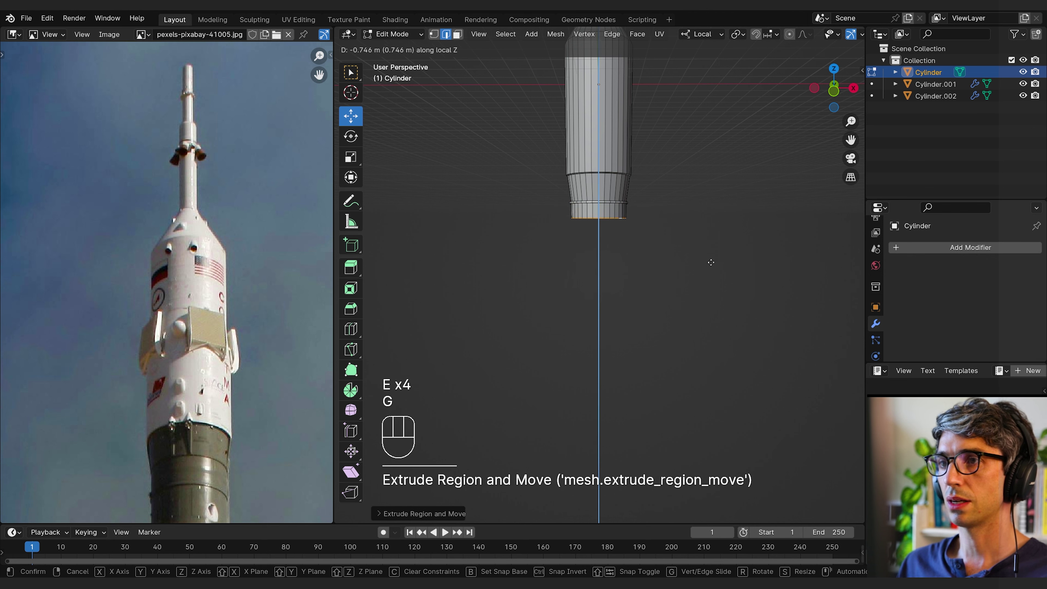
click(711, 262)
- Form a second thin lip at the body's lower end by extruding the edge loop slightly outward, down about 0.06 m, and back inward
key(e)
right_click(711, 262)
key(s)
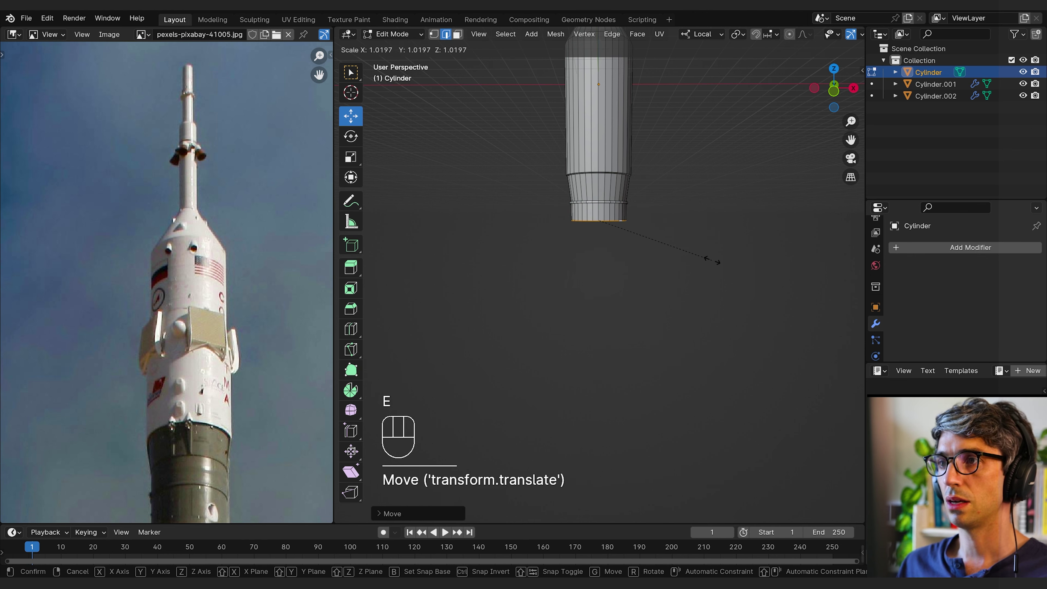
click(719, 260)
key(e)
key(e)
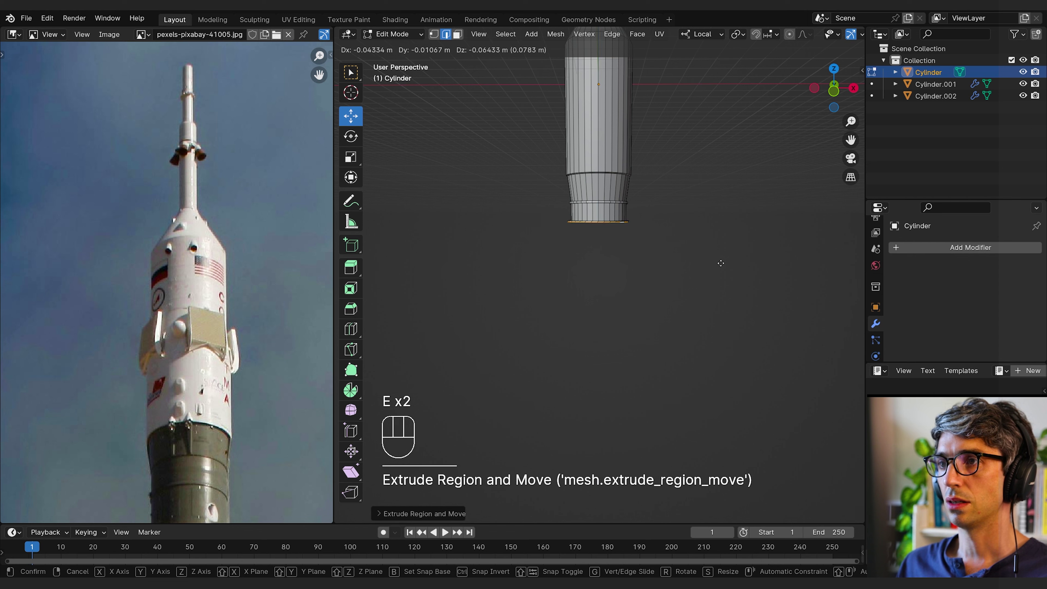
middle_click(721, 263)
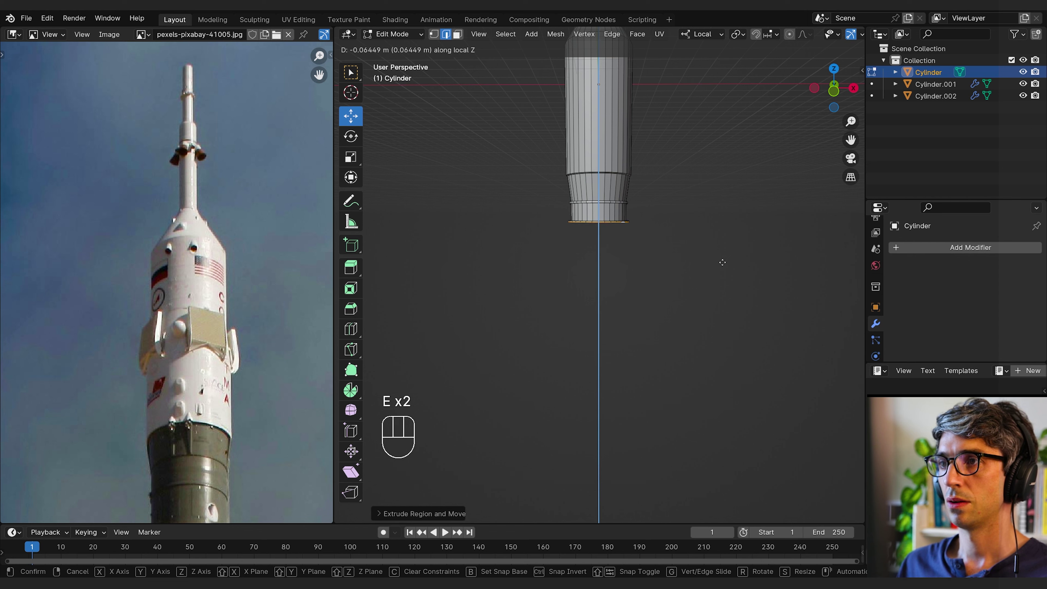
click(722, 263)
key(s)
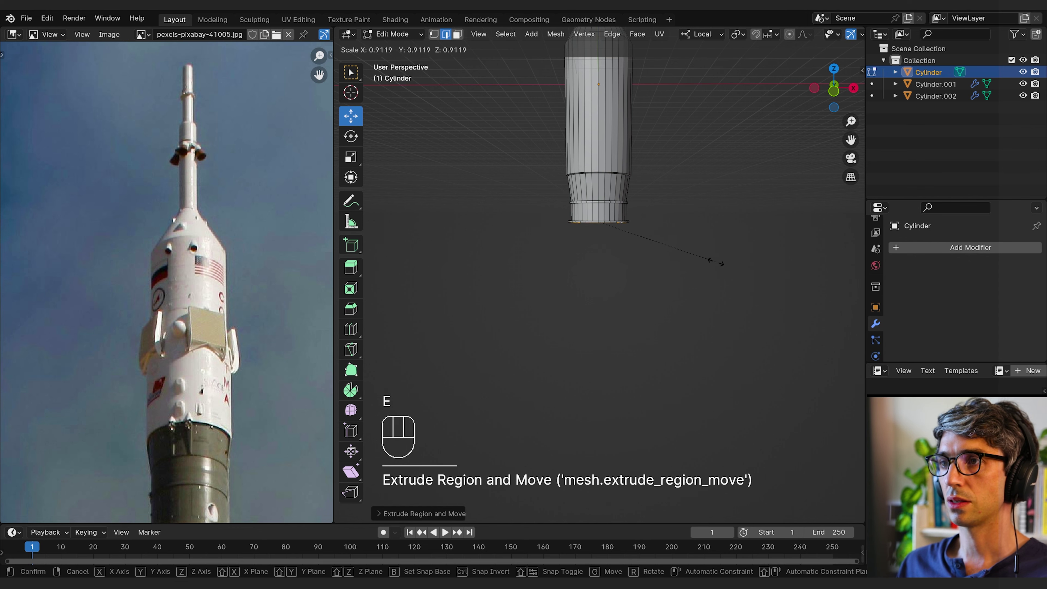
click(716, 261)
- Extrude the second lip's inner edge loop straight down along Z to start the next straight body section
key(e)
middle_click(680, 244)
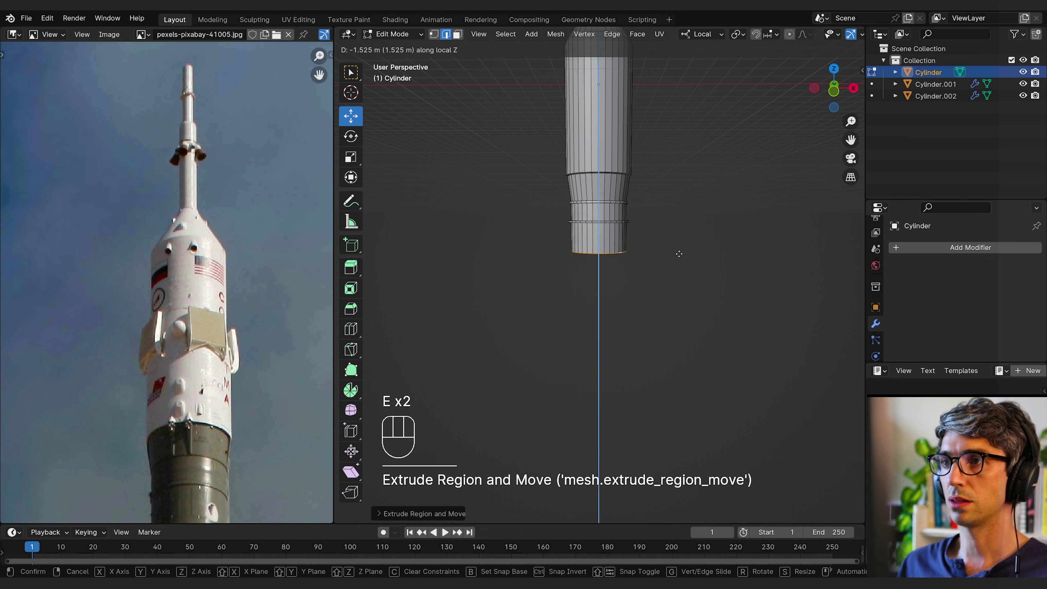
click(678, 256)
- Extrude the body's bottom edge loop about 2.4 m further down along Z, following the reference photo
scroll(215, 382, down, 2)
scroll(216, 376, up, 3)
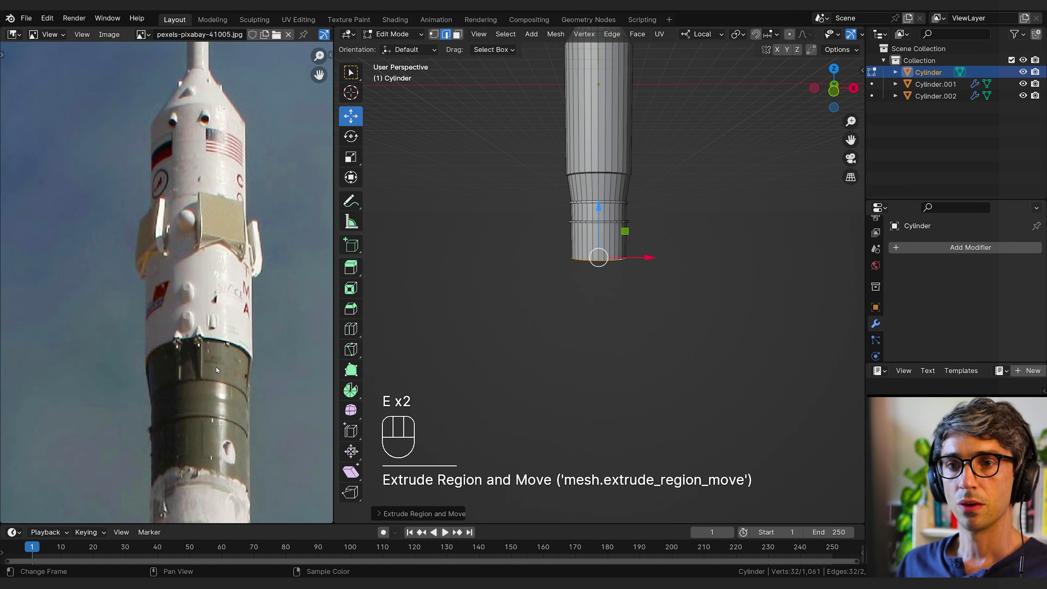
shift+middle_drag(251, 488, 212, 332)
middle_drag(697, 289, 617, 330)
scroll(675, 299, up, 2)
shift+middle_drag(675, 299, 667, 320)
middle_drag(658, 305, 654, 316)
key(e)
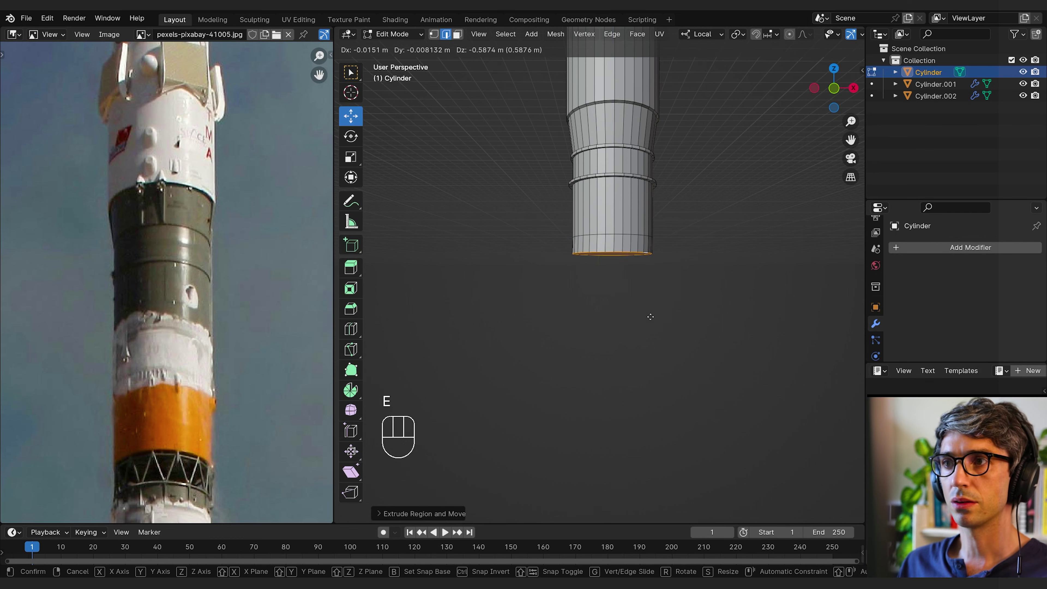
key(z)
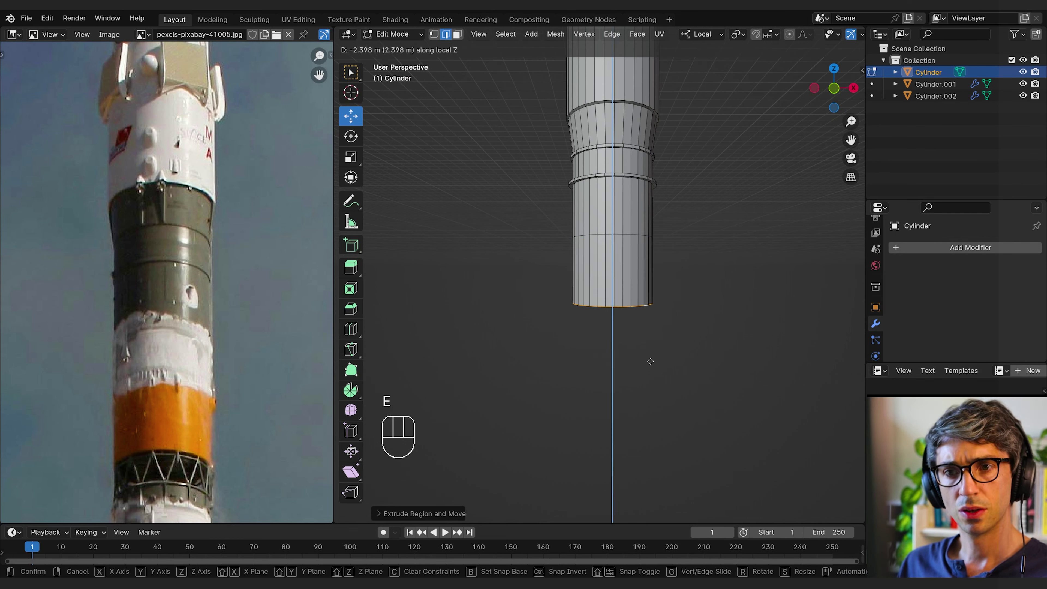
click(651, 362)
- Delete the cap face closing the bottom end of the body
shift+middle_drag(650, 360, 632, 278)
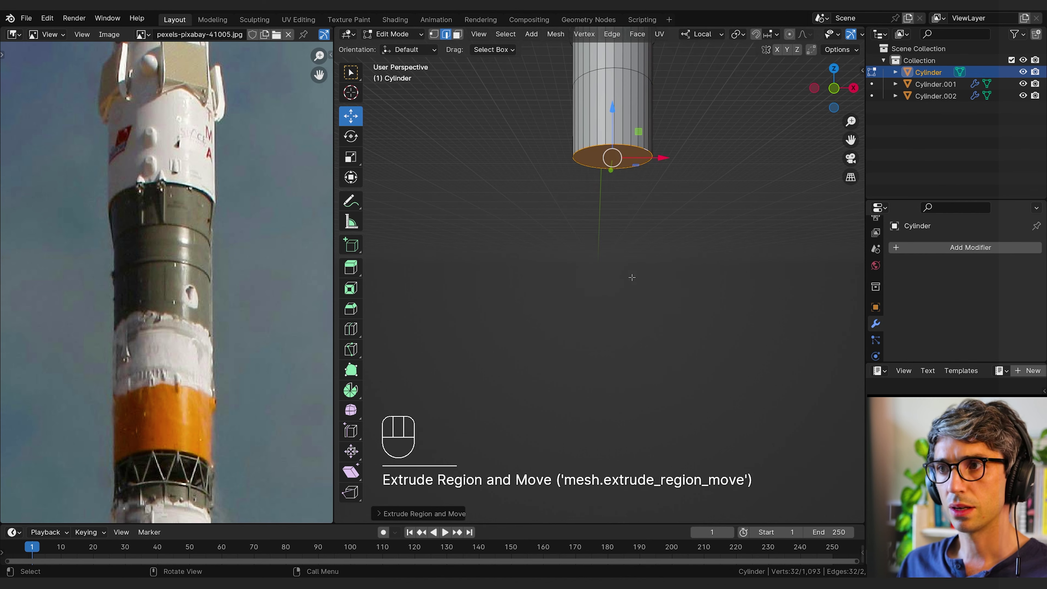
shift+middle_drag(210, 460, 225, 351)
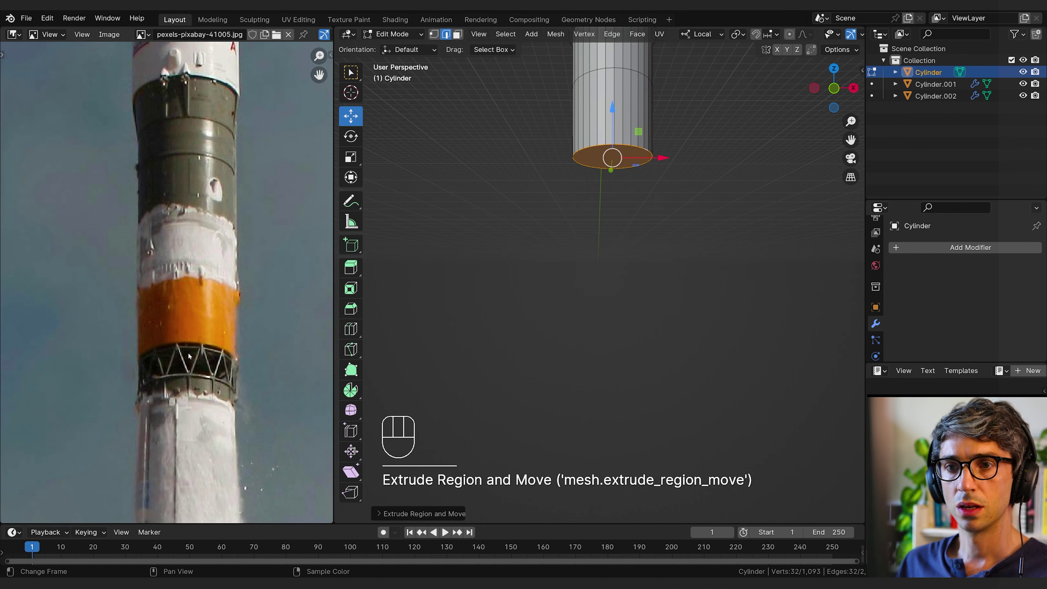
shift+middle_drag(713, 203, 641, 264)
key(x)
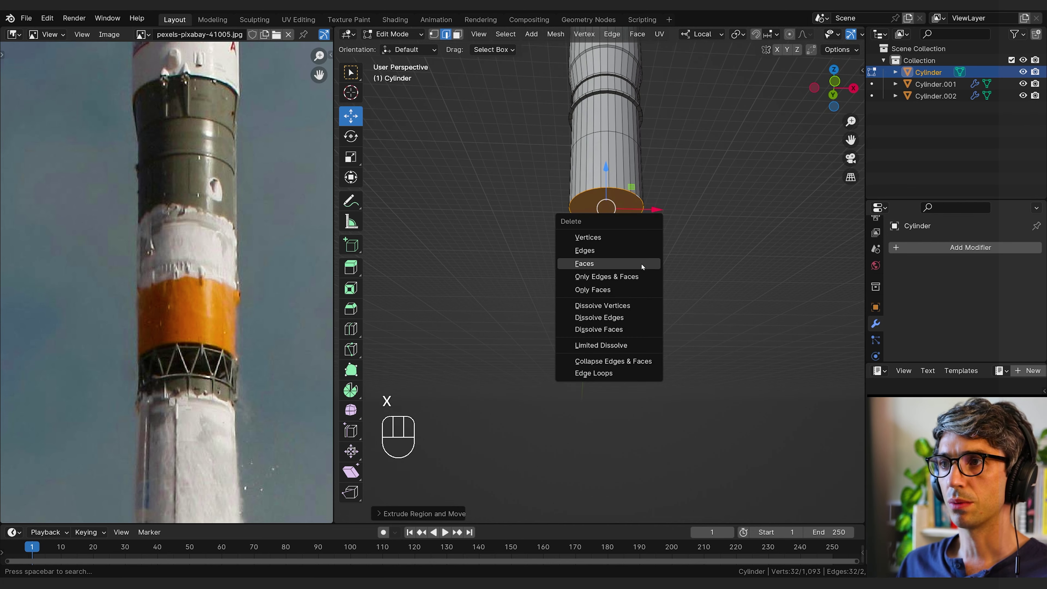
click(621, 267)
- Undo the last series of operations on the rocket body
key(ctrl+z)
key(ctrl+z)
key(ctrl+z)
key(ctrl+z)
key(ctrl+z)
key(ctrl+z)
key(ctrl+z)
key(ctrl+z)
key(ctrl+z)
key(ctrl+z)
key(ctrl+z)
key(ctrl+z)
key(ctrl+z)
key(ctrl+z)
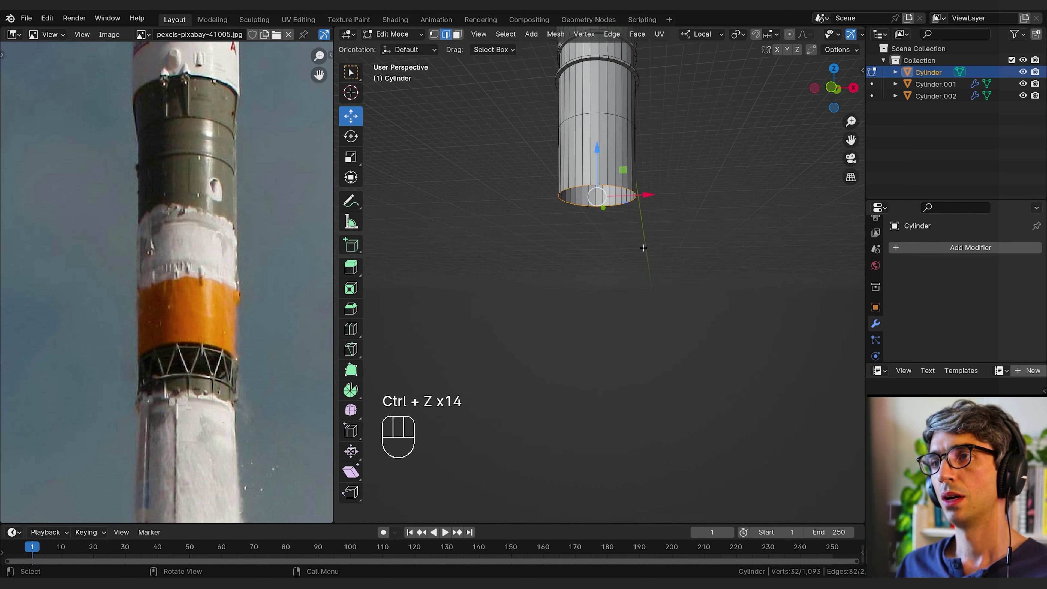
- Extrude the open bottom edge loop down along Z for the truss band and nudge it slightly up to refine the band's height
middle_drag(638, 225, 639, 234)
key(e)
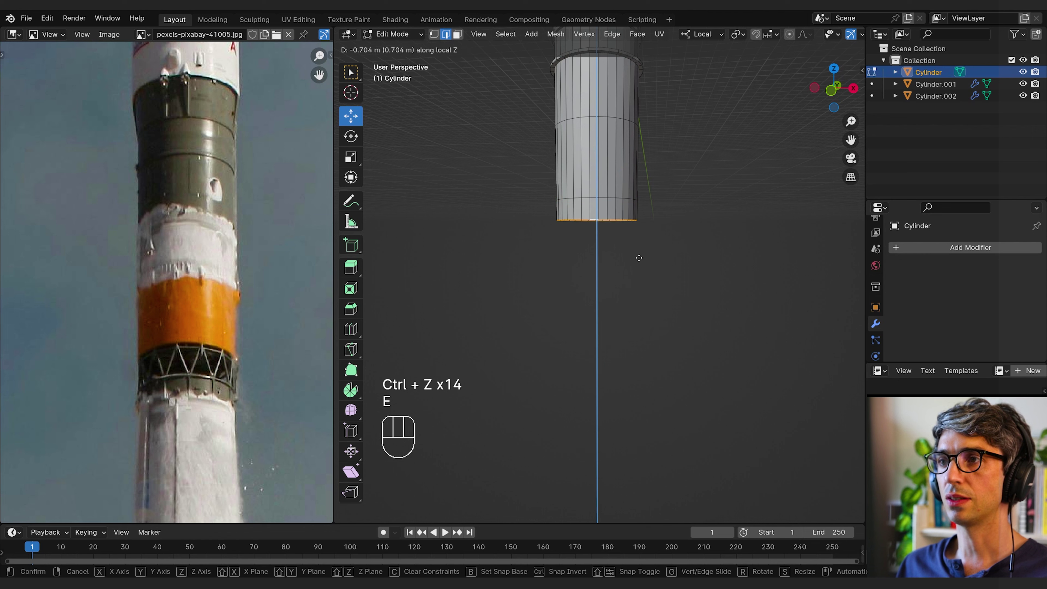
click(609, 267)
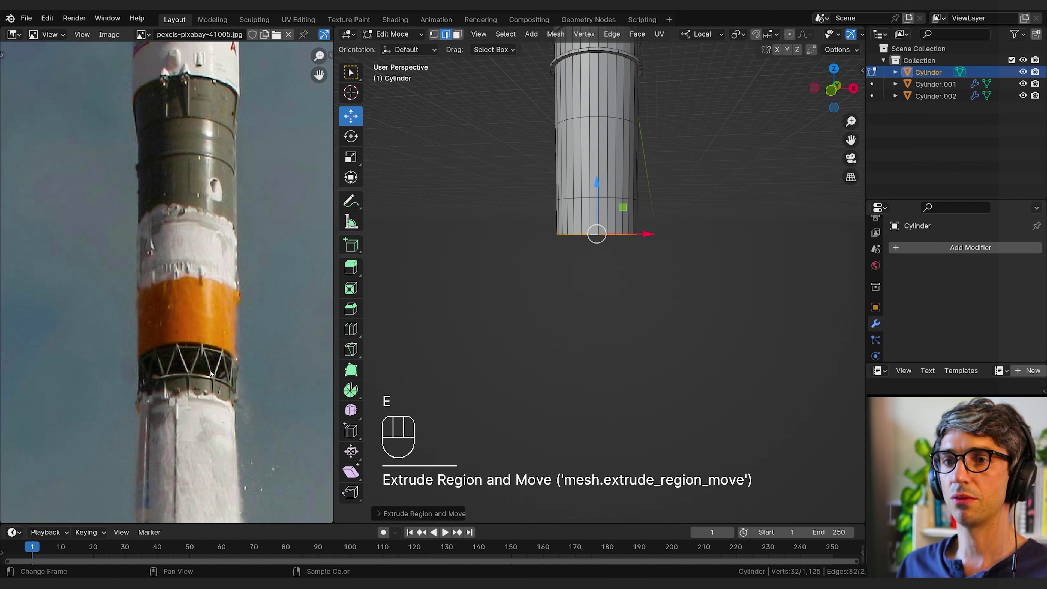
key(g)
click(184, 426)
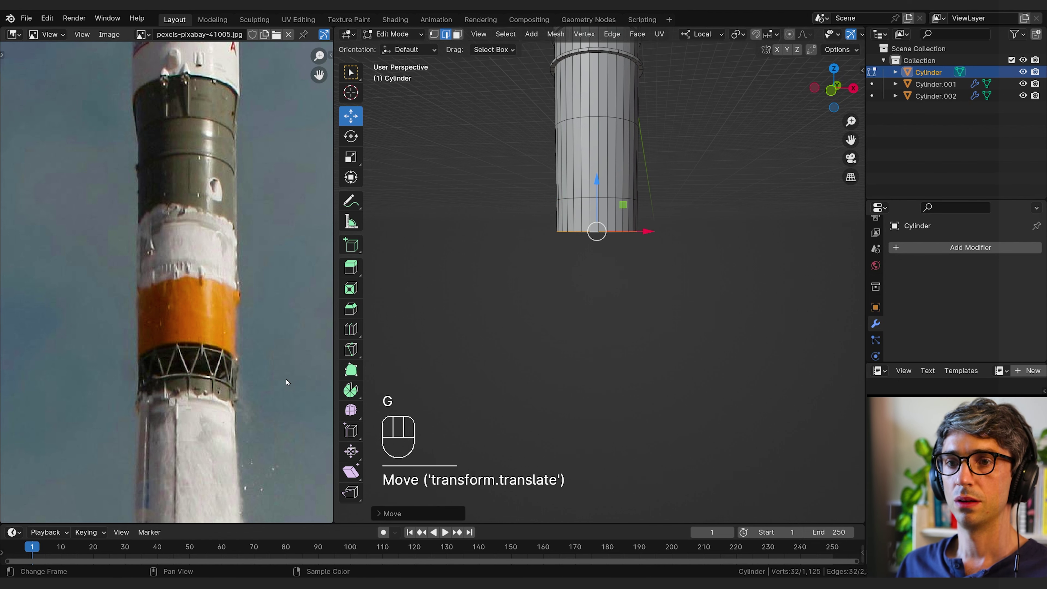
- Extrude the bottom edge loop about 1.1 m down along Z to add another band beneath the truss band
mouse_move(644, 398)
middle_down()
mouse_move(655, 371)
mouse_move(657, 383)
middle_up()
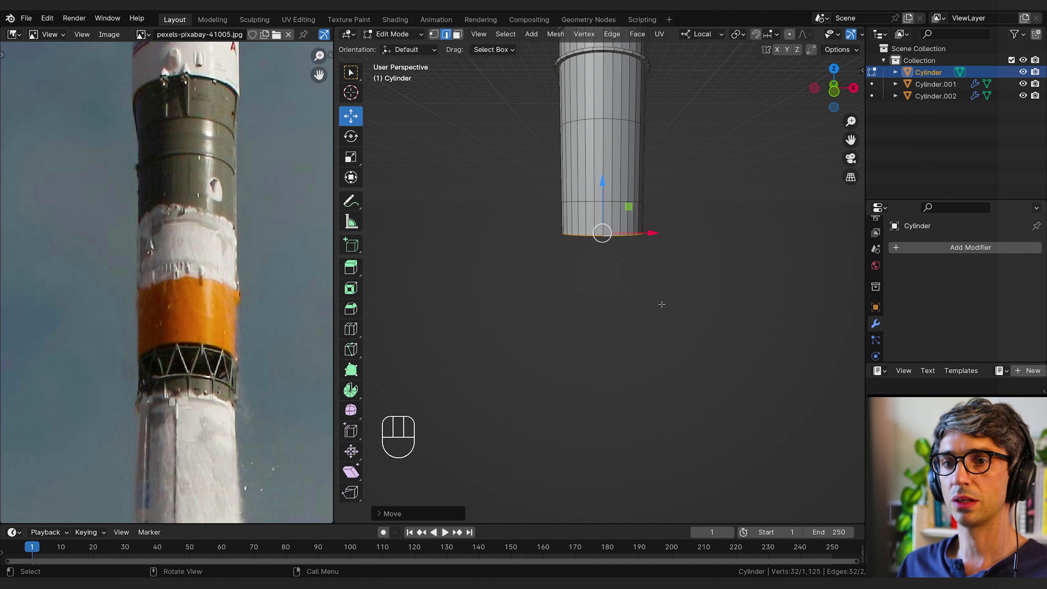
key(e)
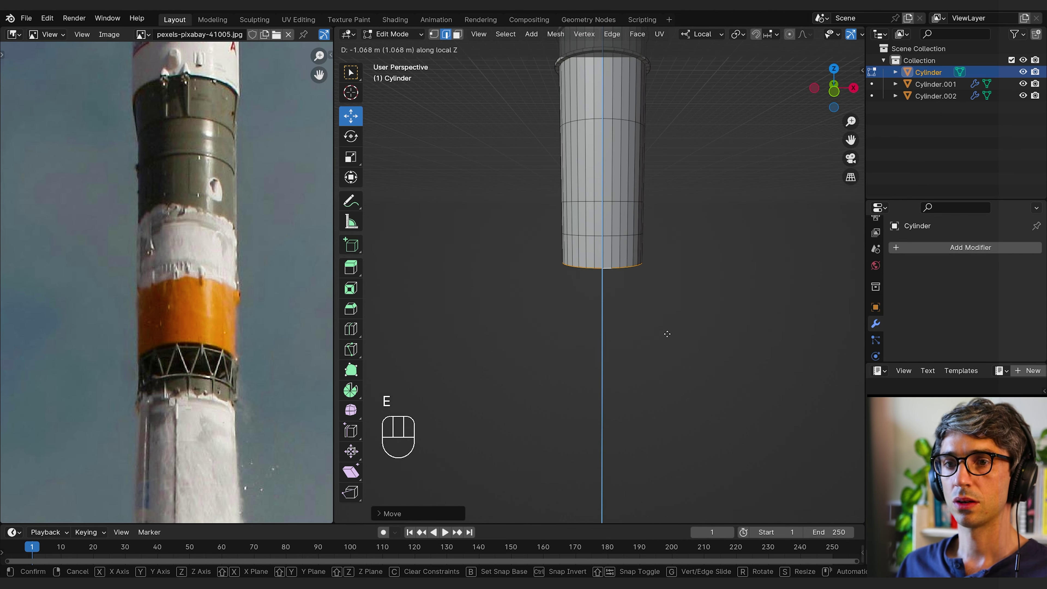
click(668, 336)
shift+middle_drag(668, 336, 638, 324)
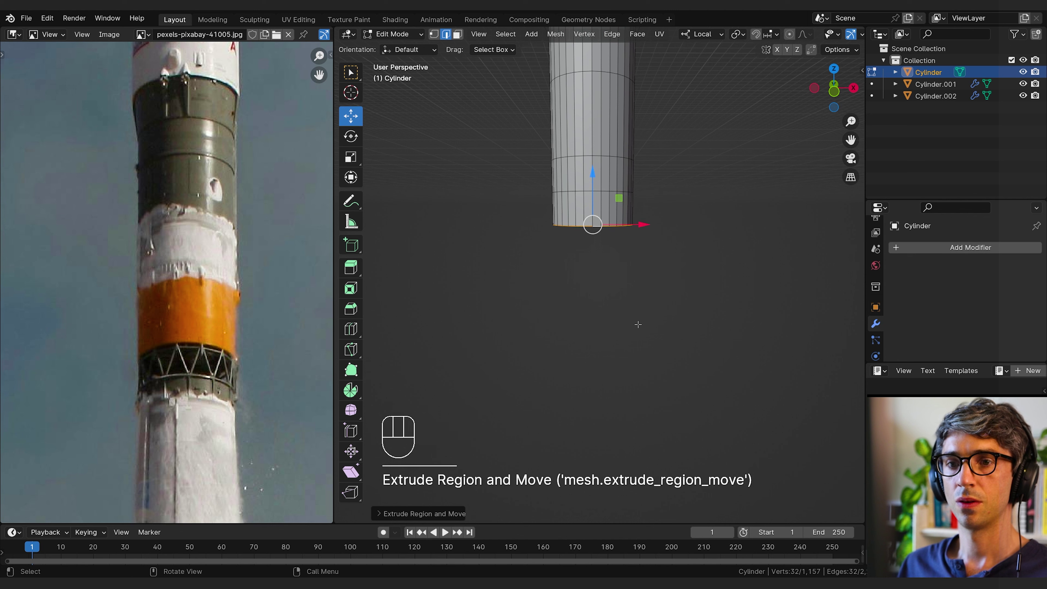
- Select the full face ring of the truss band, just above the lowest band, in face selection mode
shift+click(615, 231)
shift+middle_drag(617, 191, 622, 239)
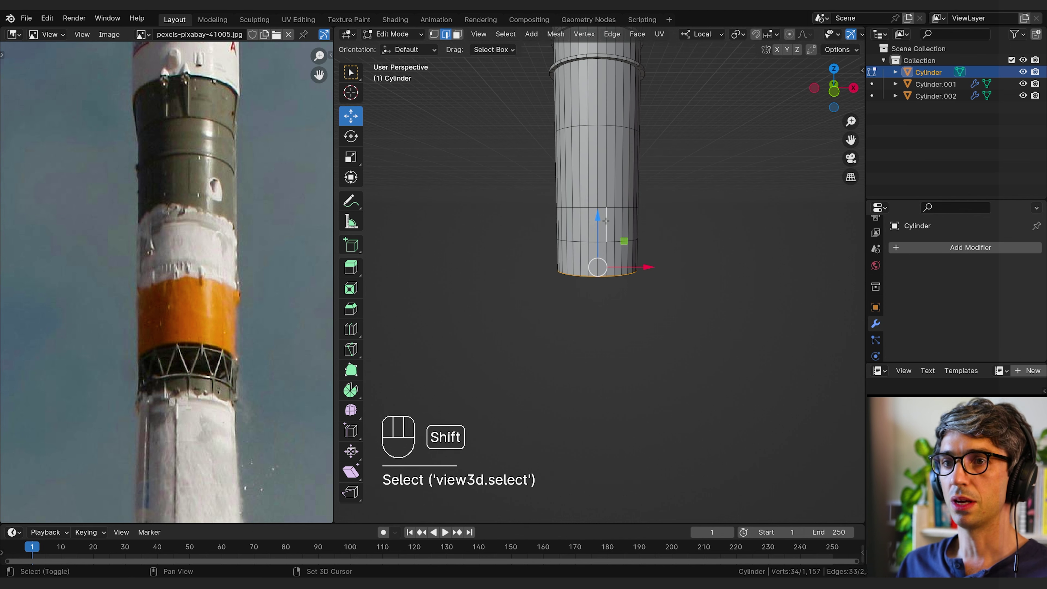
key(3)
alt+click(610, 227)
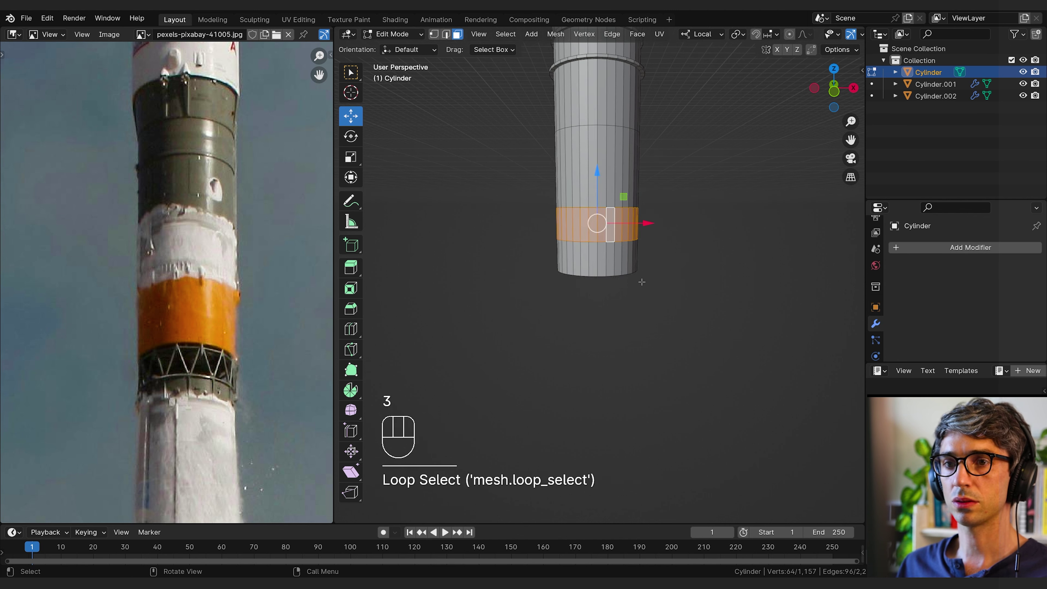
scroll(642, 282, up, 1)
shift+middle_drag(645, 244, 625, 306)
scroll(635, 307, up, 1)
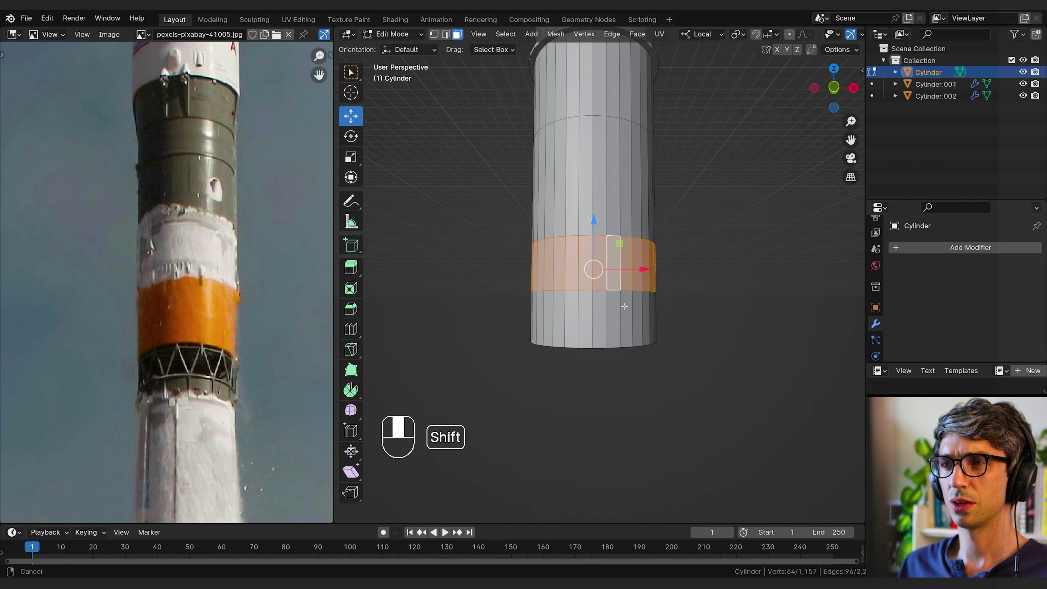
- Reduce the truss band selection to every other face with Checker Deselect and triangulate those faces
key(ctrl+z)
key(ctrl+z)
click(515, 33)
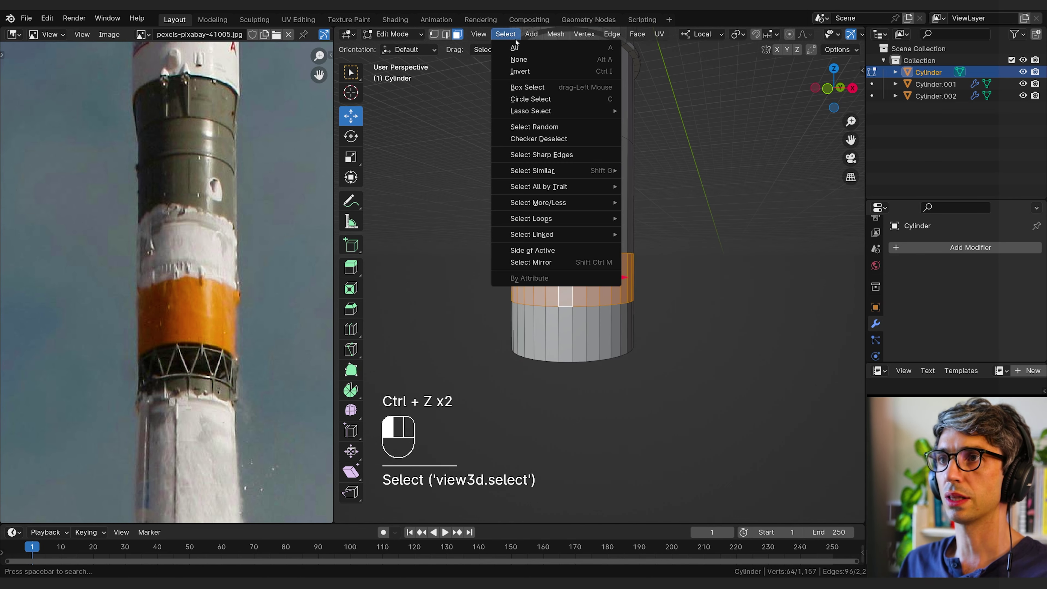
click(527, 139)
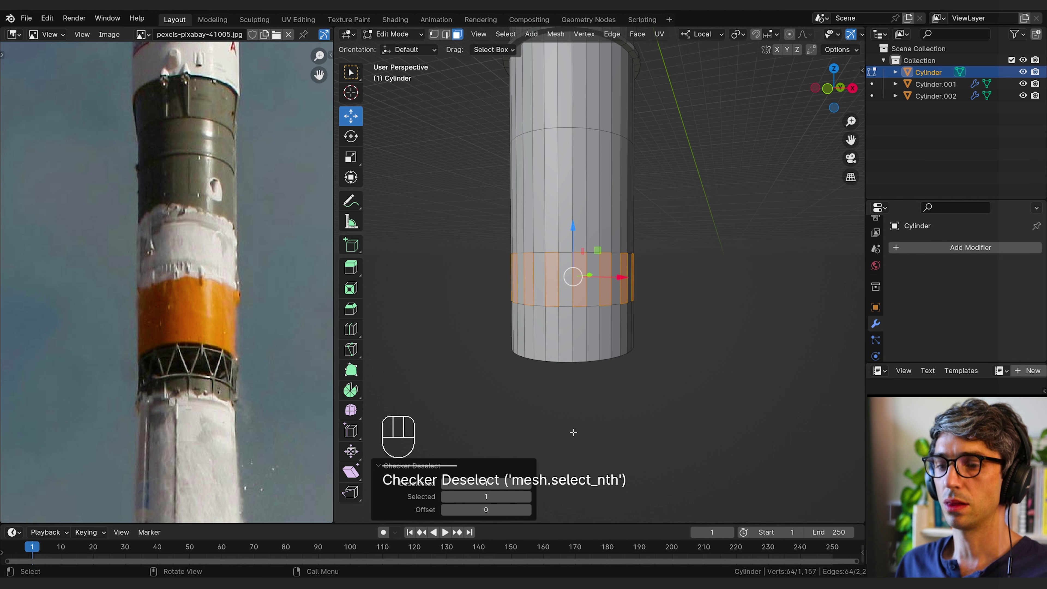
key(F3)
key(Return)
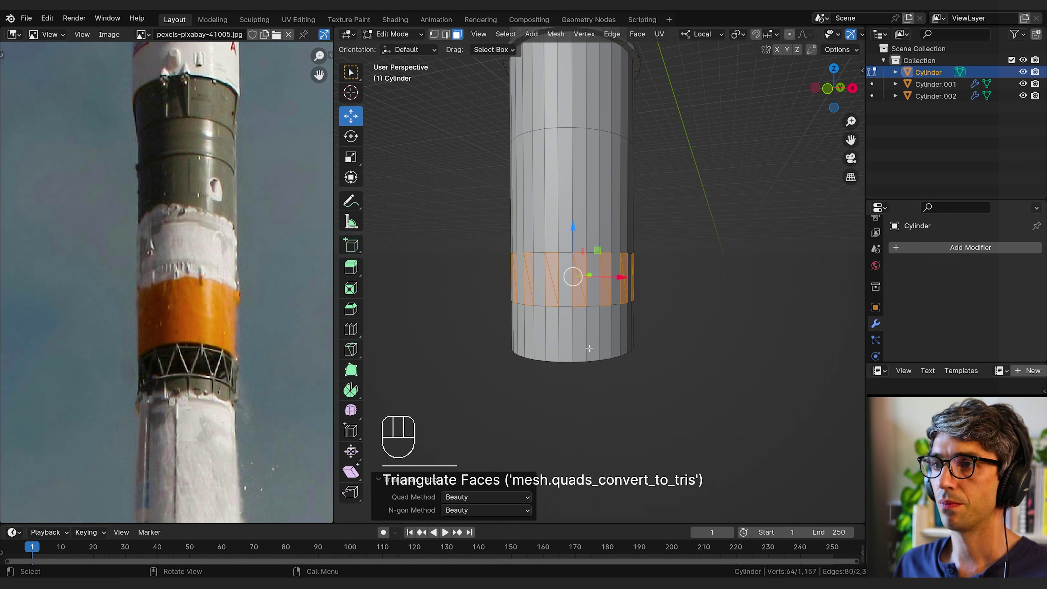
- Clear the selection and select the remaining untriangulated faces all around the truss band
click(506, 35)
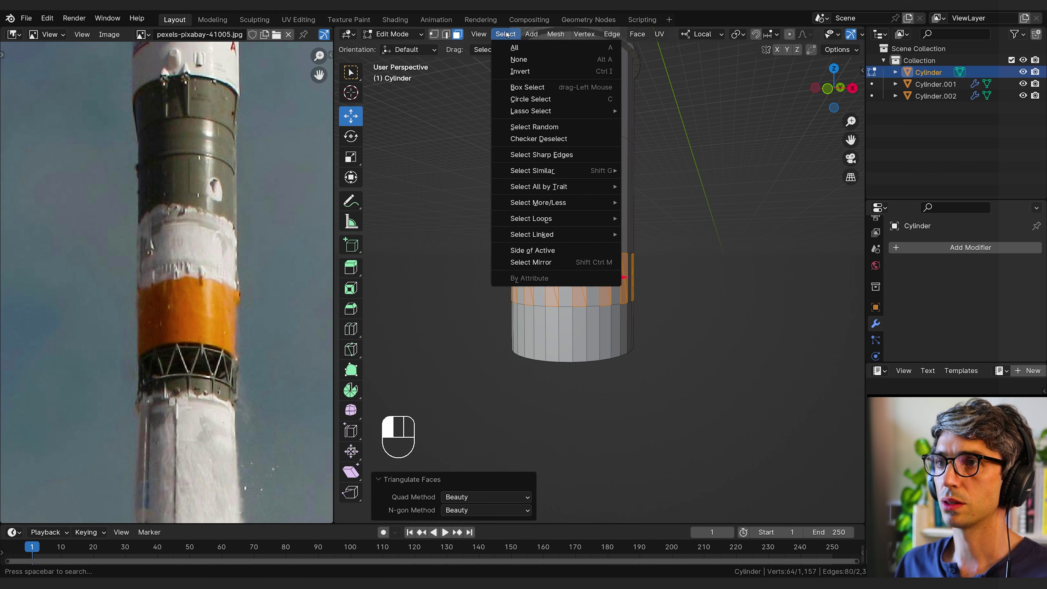
click(519, 59)
click(565, 288)
shift+click(540, 291)
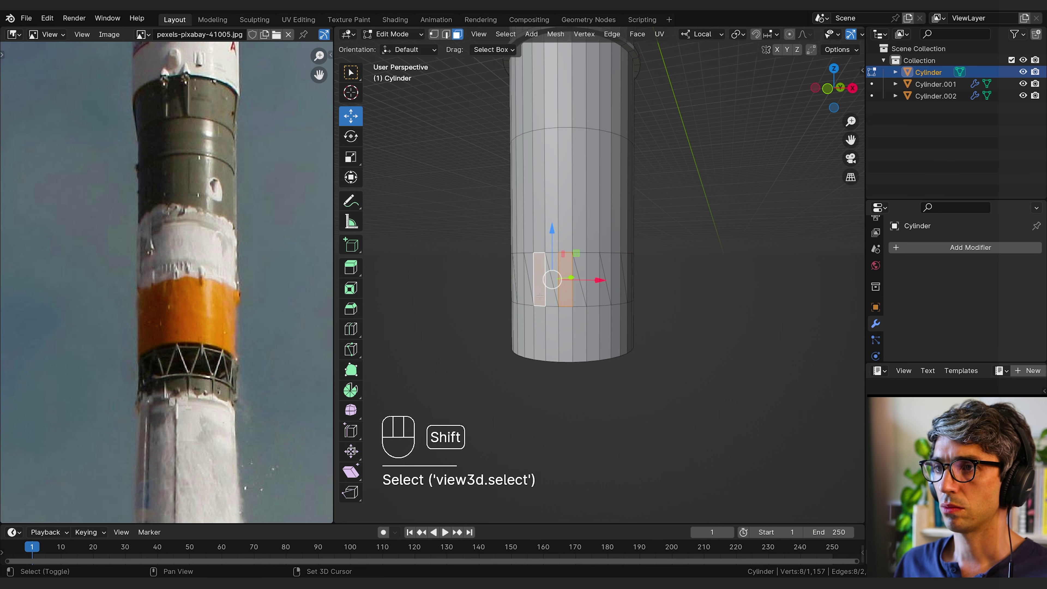
middle_drag(538, 295, 623, 298)
shift+click(574, 298)
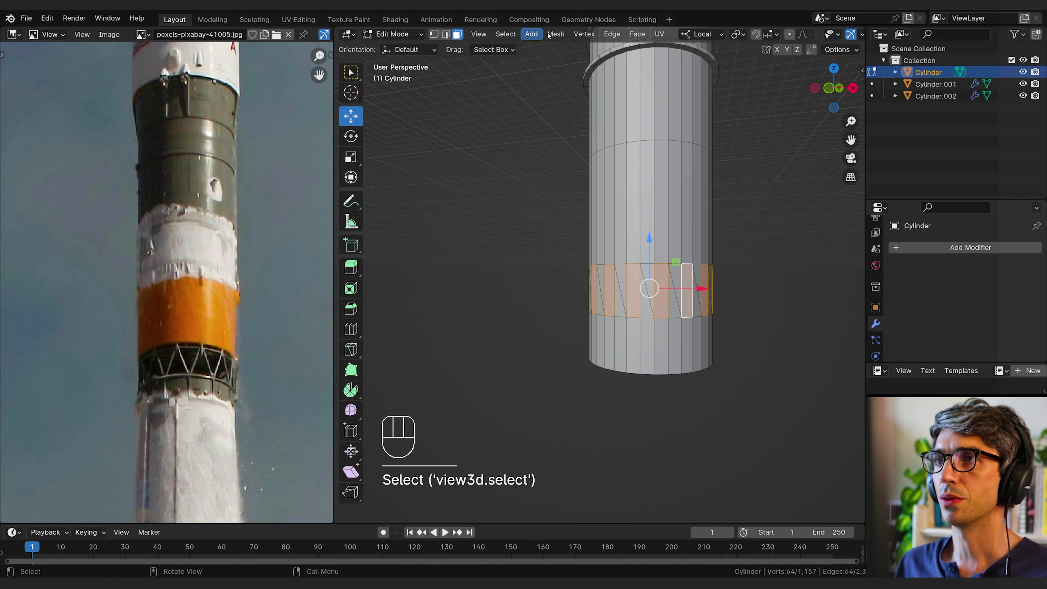
- Triangulate the selected faces with the Quad Method set to Fixed so their diagonals run in the opposite direction
key(F3)
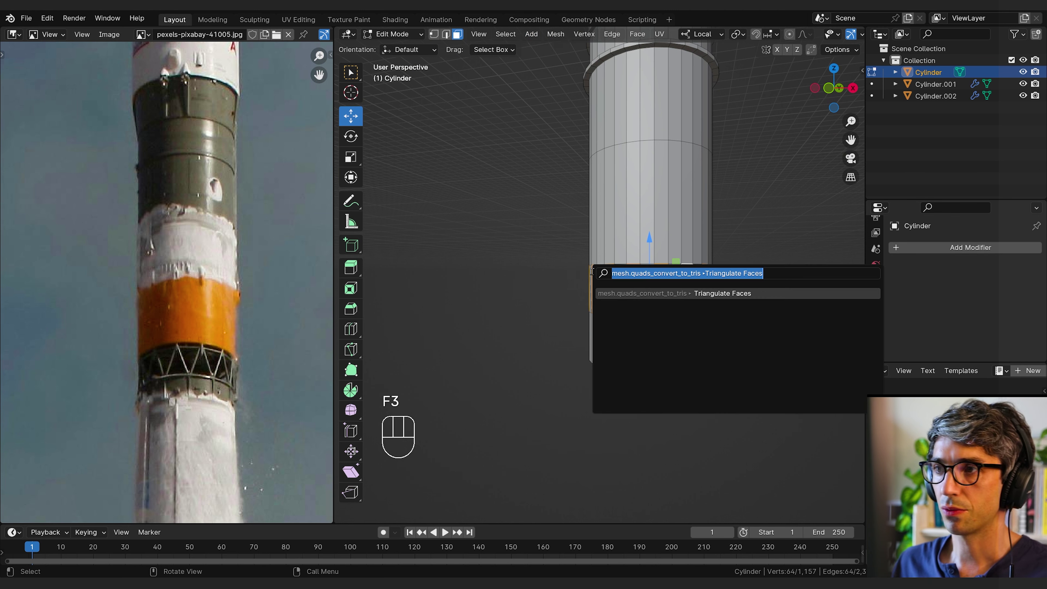
key(Return)
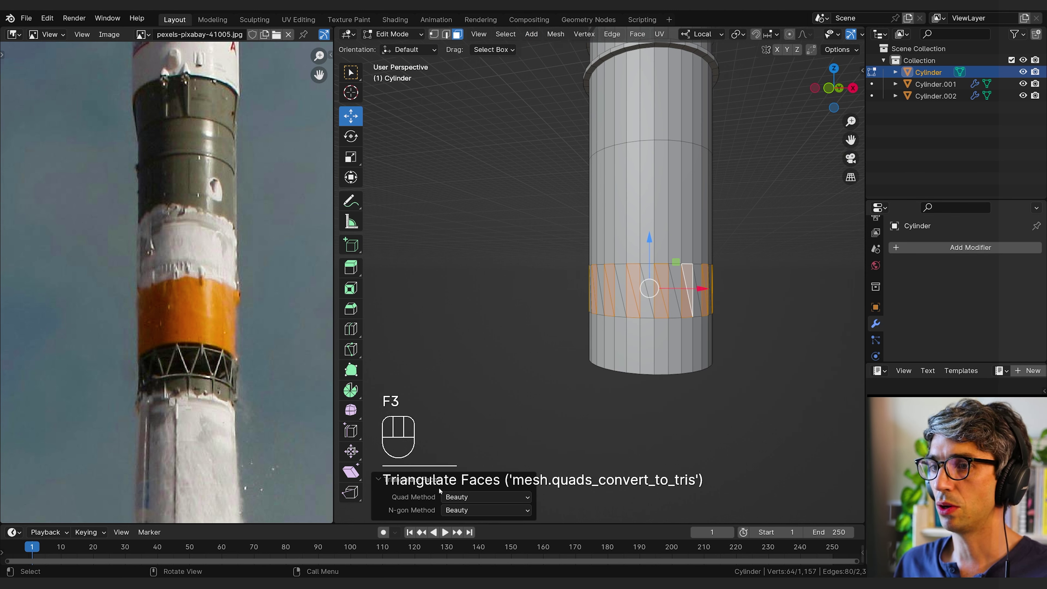
click(458, 497)
click(466, 510)
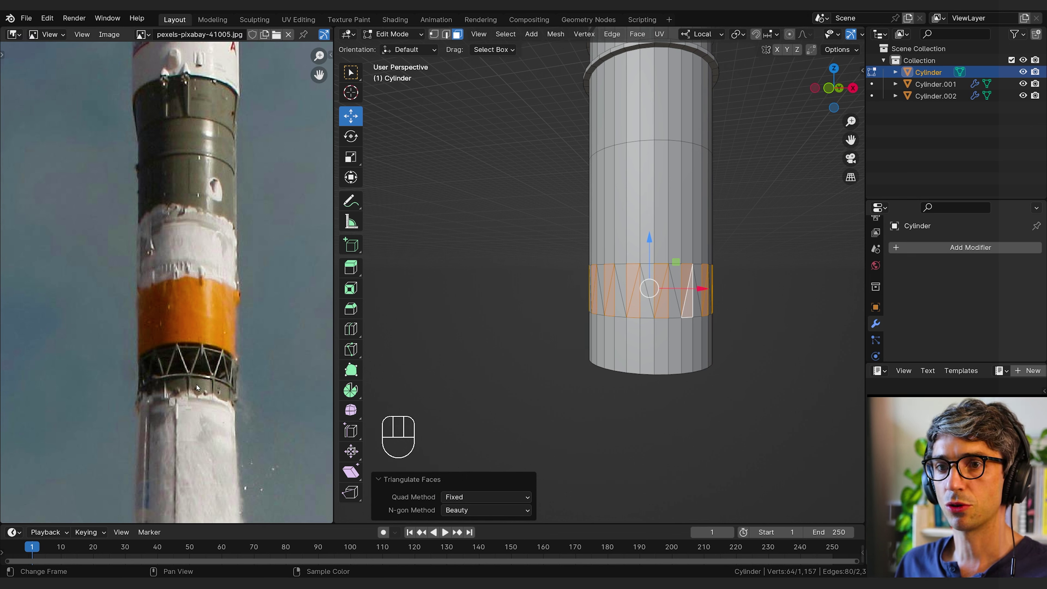
- Switch to edge selection and select the edge loops bounding the triangulated truss band above and below
shift+middle_drag(732, 331, 710, 323)
key(Tab)
key(Tab)
scroll(711, 327, up, 1)
key(2)
alt+click(639, 326)
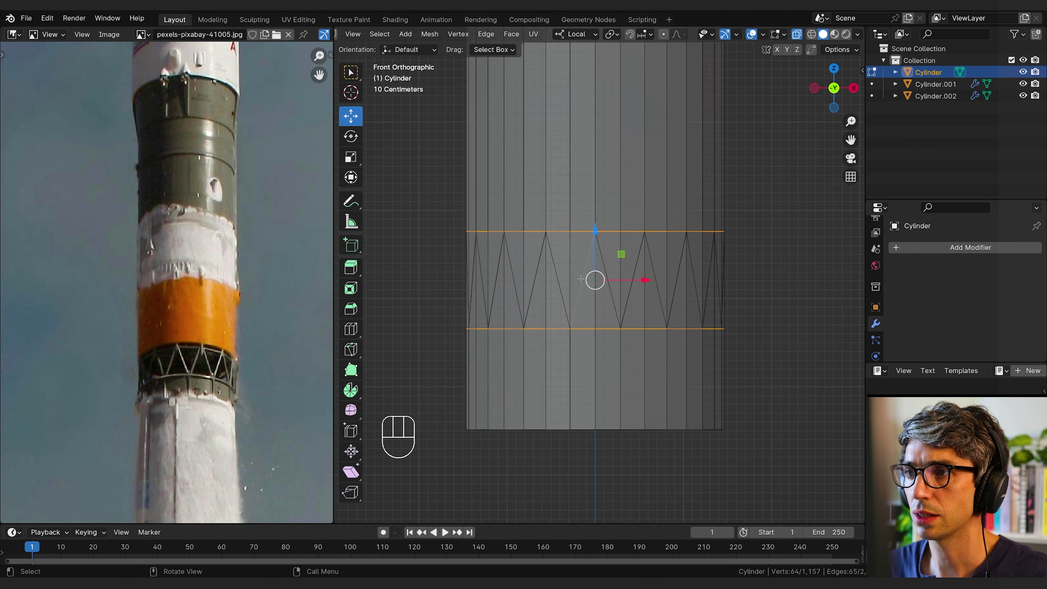
- Select one diagonal edge of the truss band and extend the selection to similar edges by Face Angles
click(582, 279)
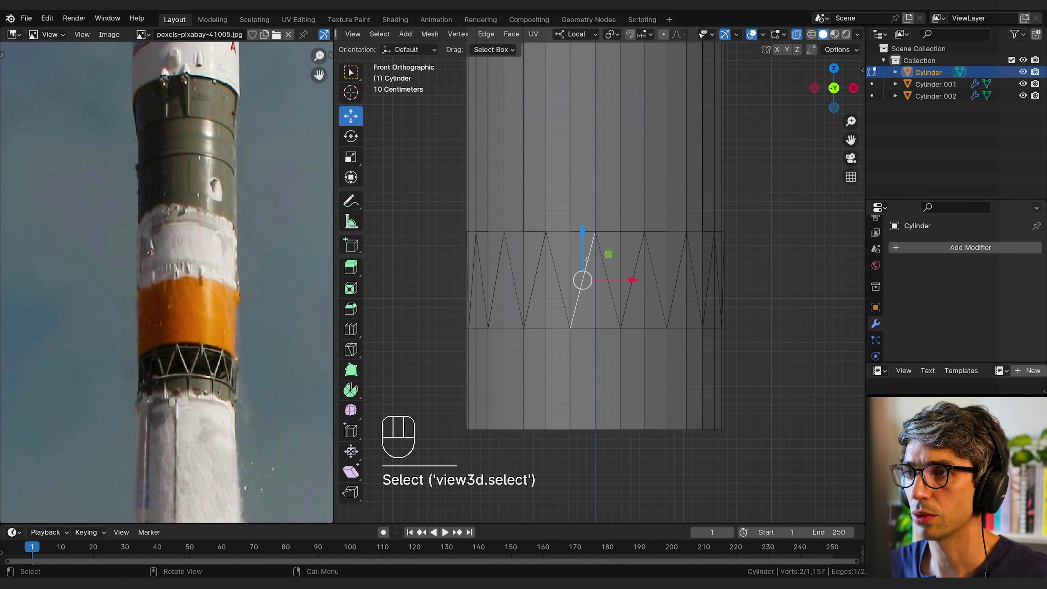
click(369, 38)
mouse_move(403, 172)
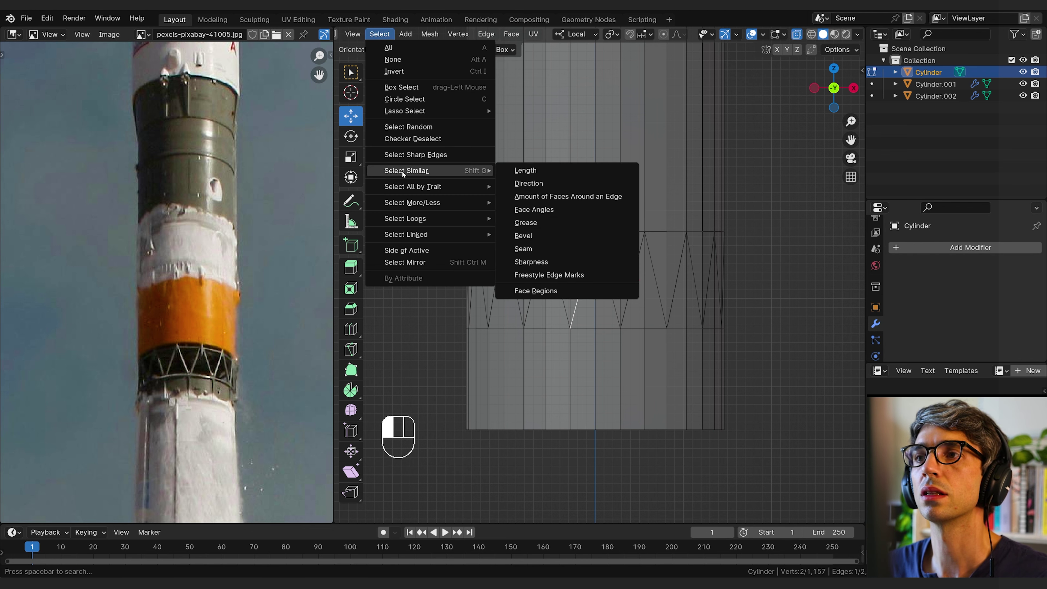
click(580, 212)
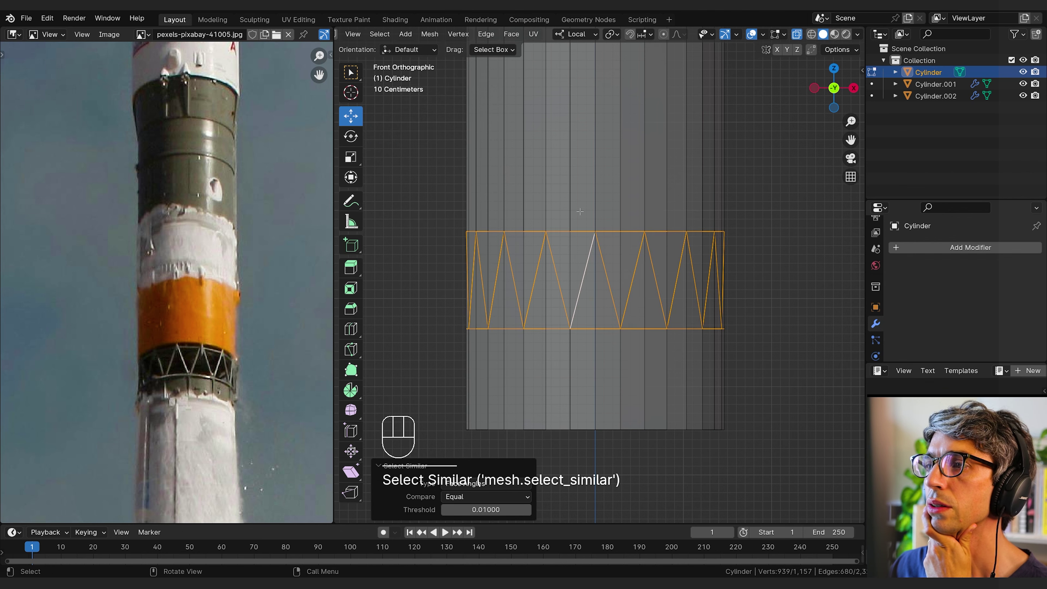
scroll(580, 212, down, 11)
scroll(580, 210, up, 11)
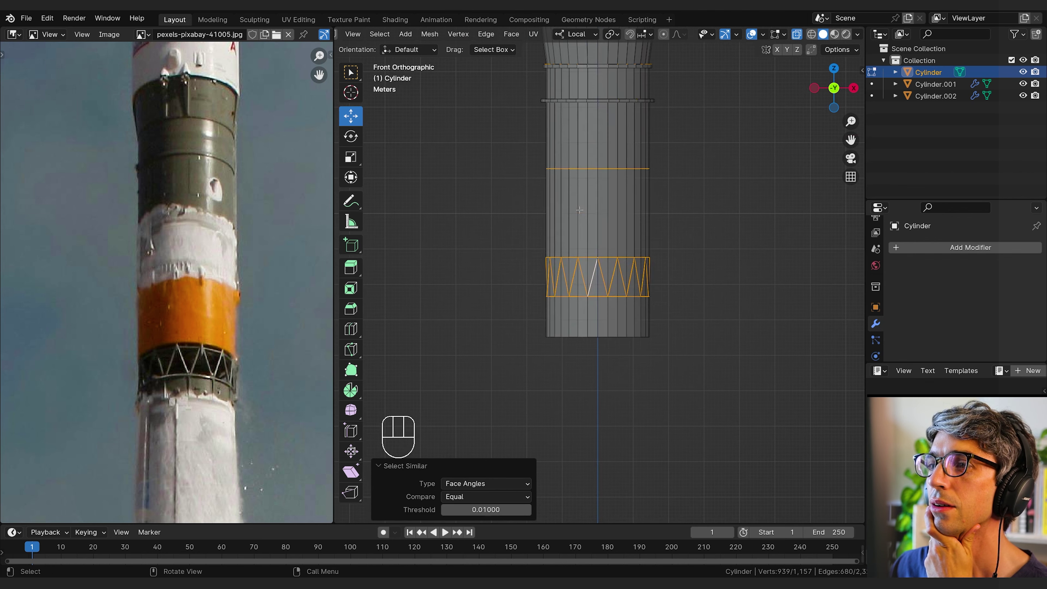
- Deselect the matching edges above the truss band, keeping only the zigzag band and its bounding loops selected
scroll(580, 210, down, 3)
middle_drag(580, 210, 698, 230)
key(KP_1)
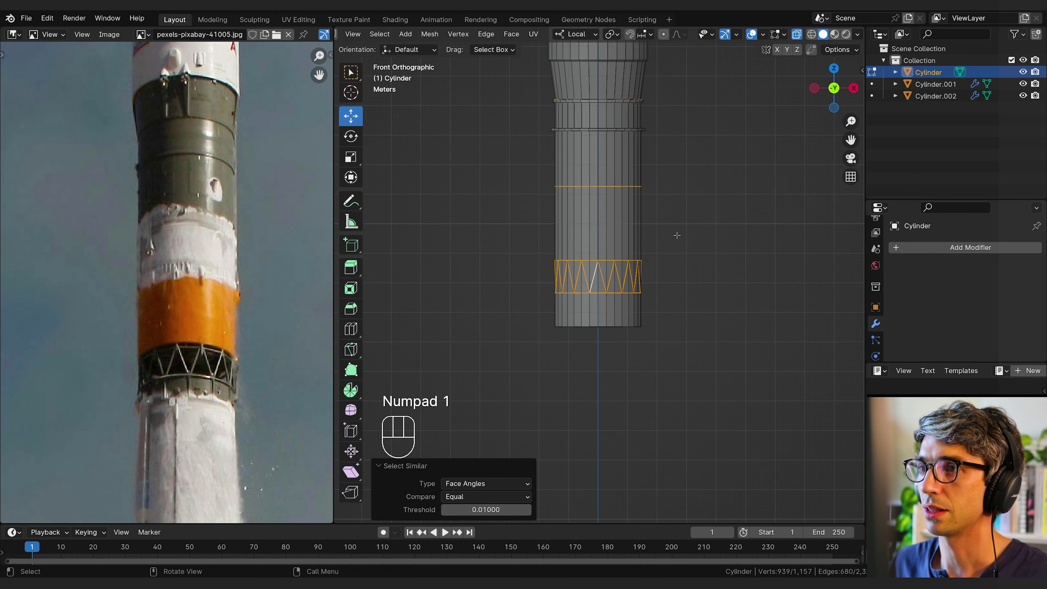
scroll(677, 235, down, 6)
shift+middle_drag(718, 160, 727, 210)
key(b)
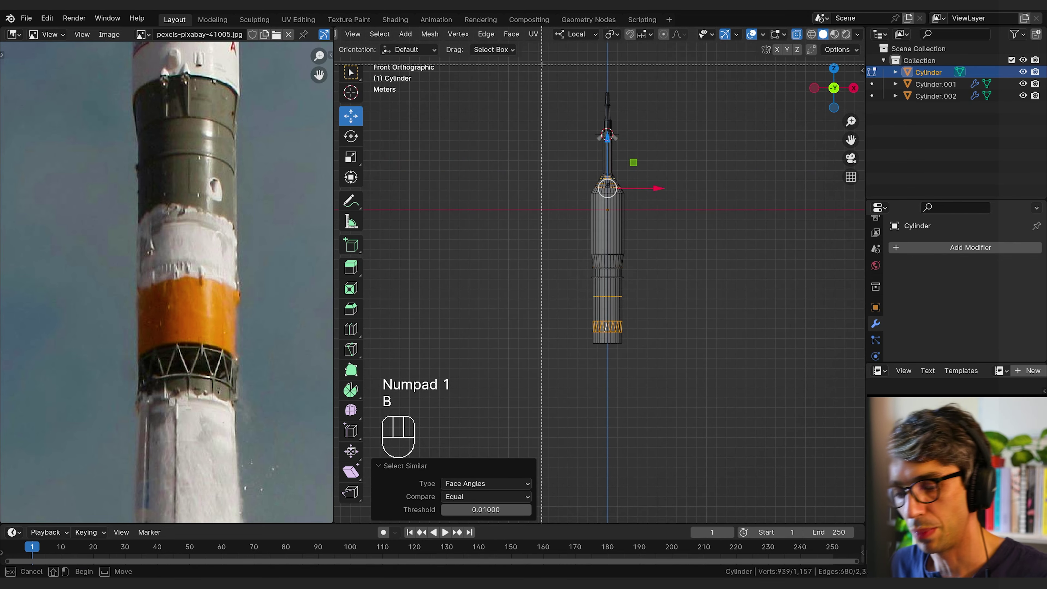
shift+drag(536, 63, 727, 308)
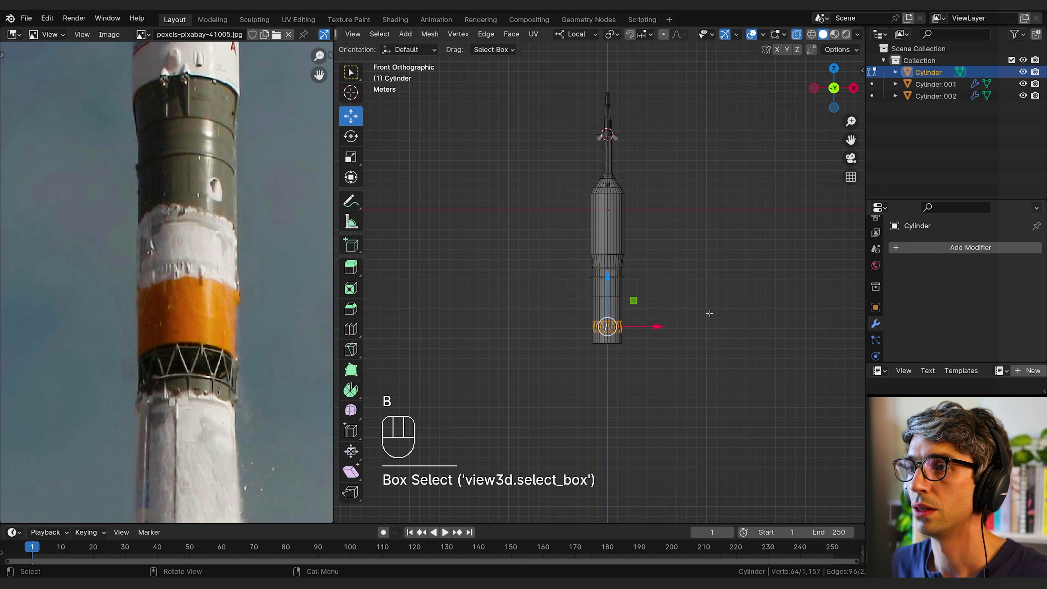
- Separate the selected truss edges into their own object and make that new object the active selection
scroll(708, 313, up, 5)
shift+middle_drag(711, 367, 674, 248)
scroll(675, 247, up, 4)
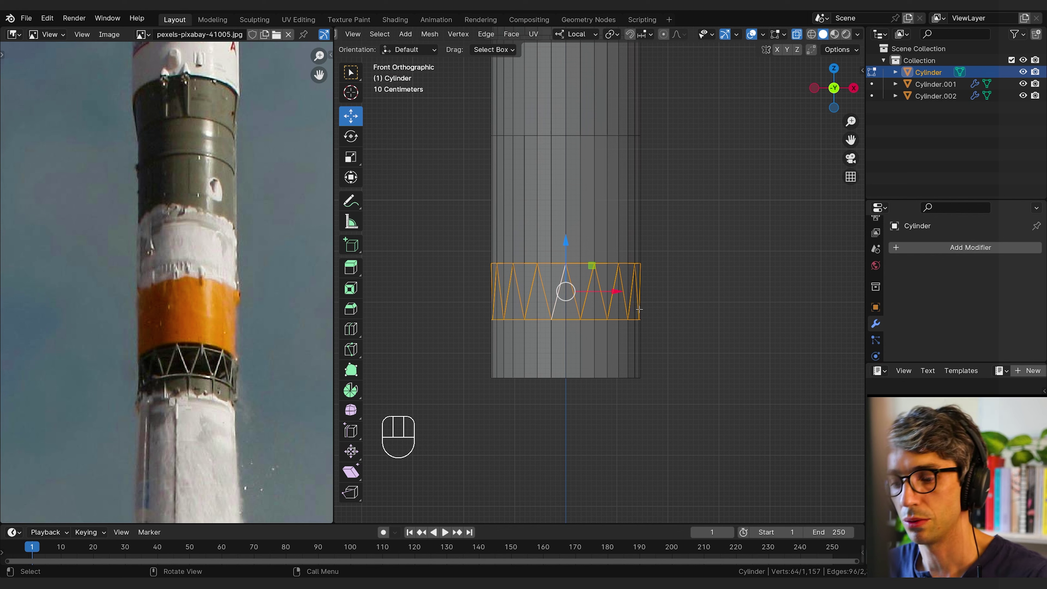
key(p)
click(640, 310)
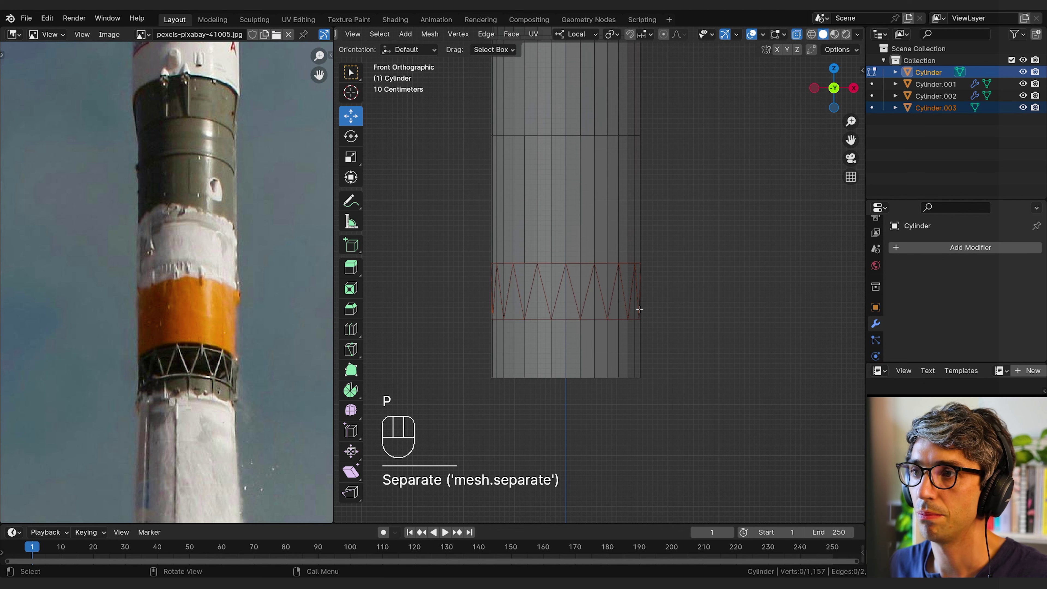
key(Tab)
key(Tab)
click(742, 256)
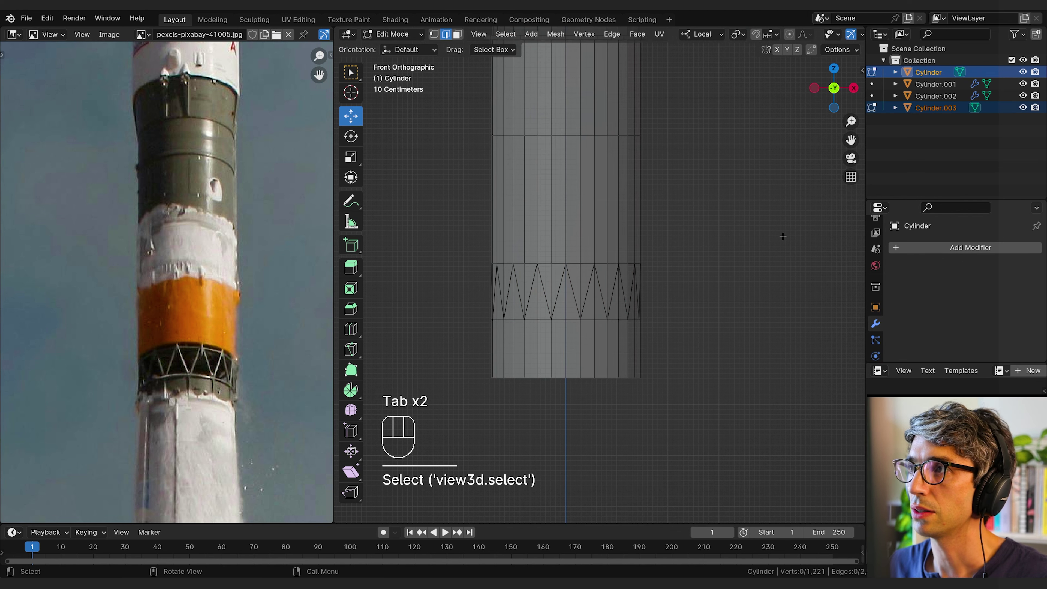
click(936, 108)
key(Tab)
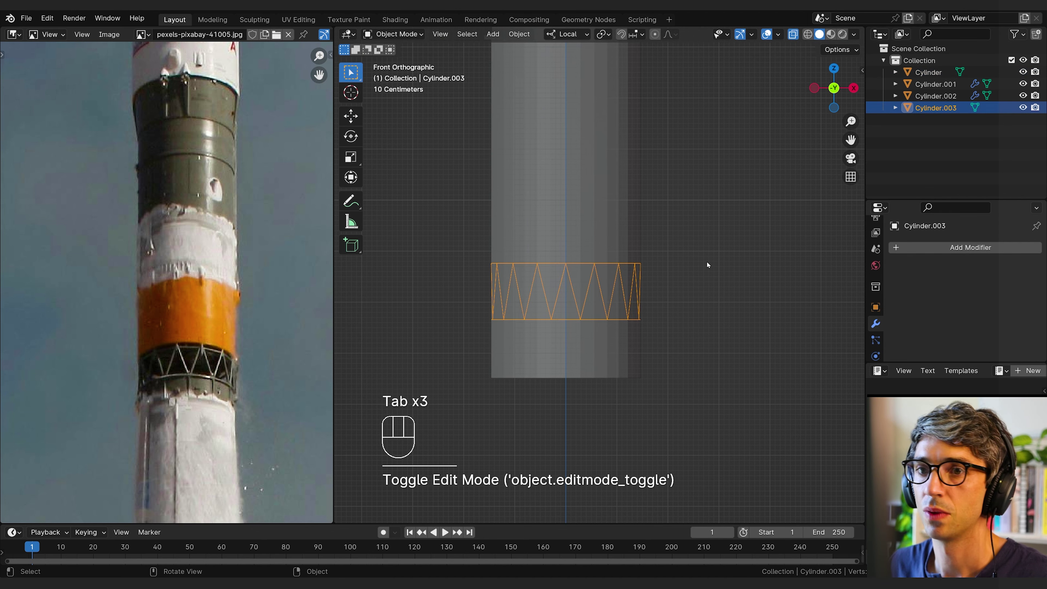
- Edit the main rocket body in face mode and delete all the faces around the triangulated truss band
middle_drag(706, 263, 691, 280)
click(588, 336)
key(Tab)
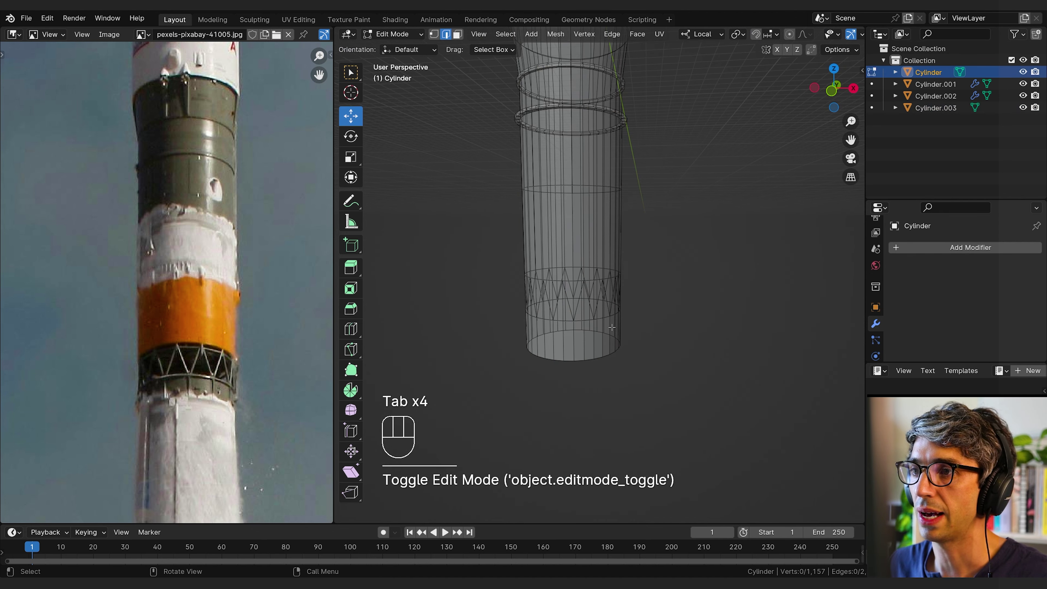
middle_drag(594, 330, 615, 316)
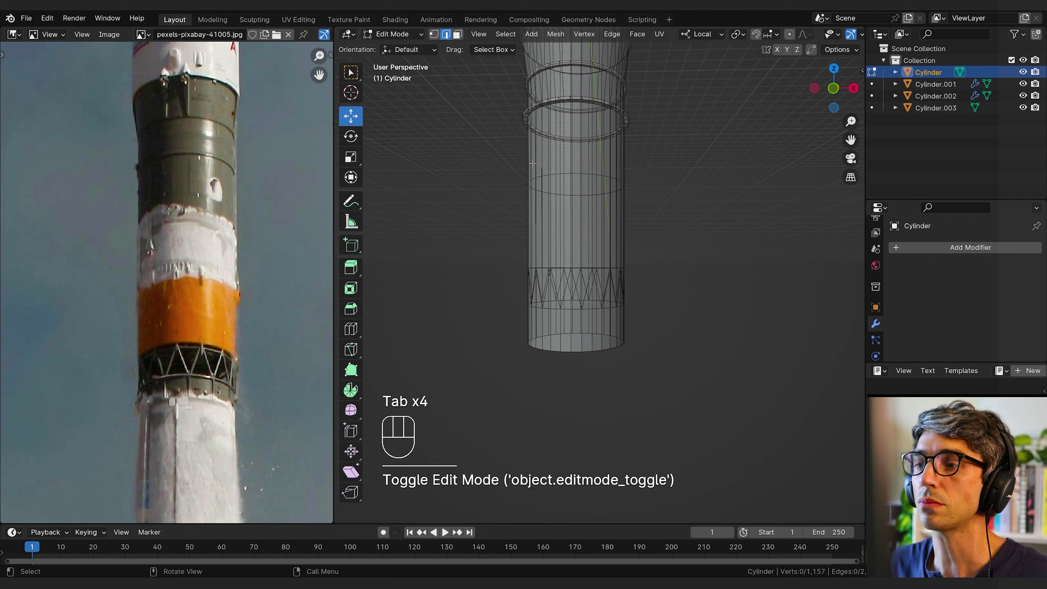
key(KP_1)
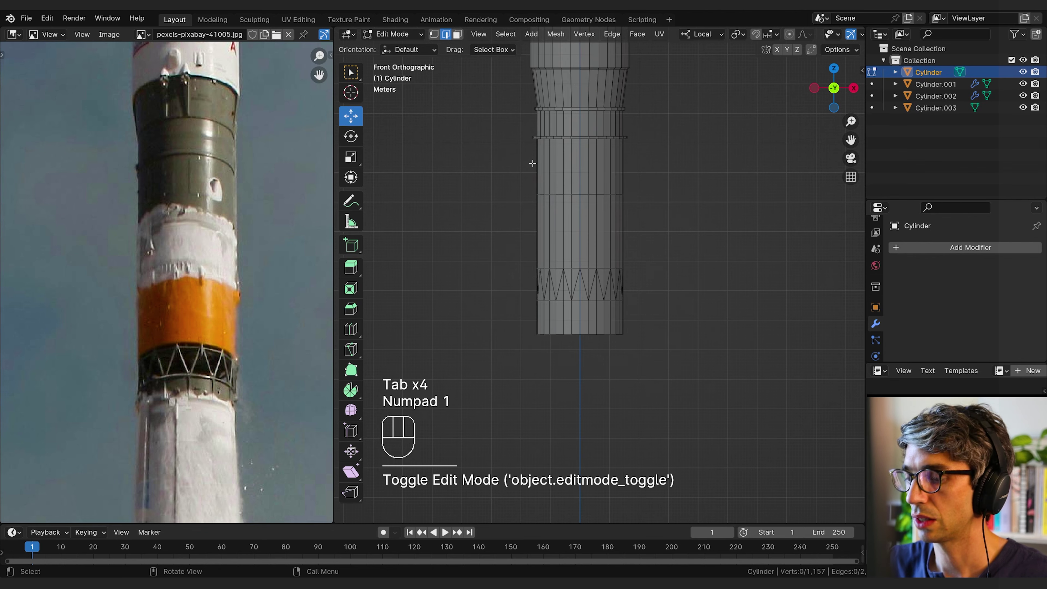
click(457, 35)
key(b)
drag(514, 270, 642, 300)
key(x)
click(597, 286)
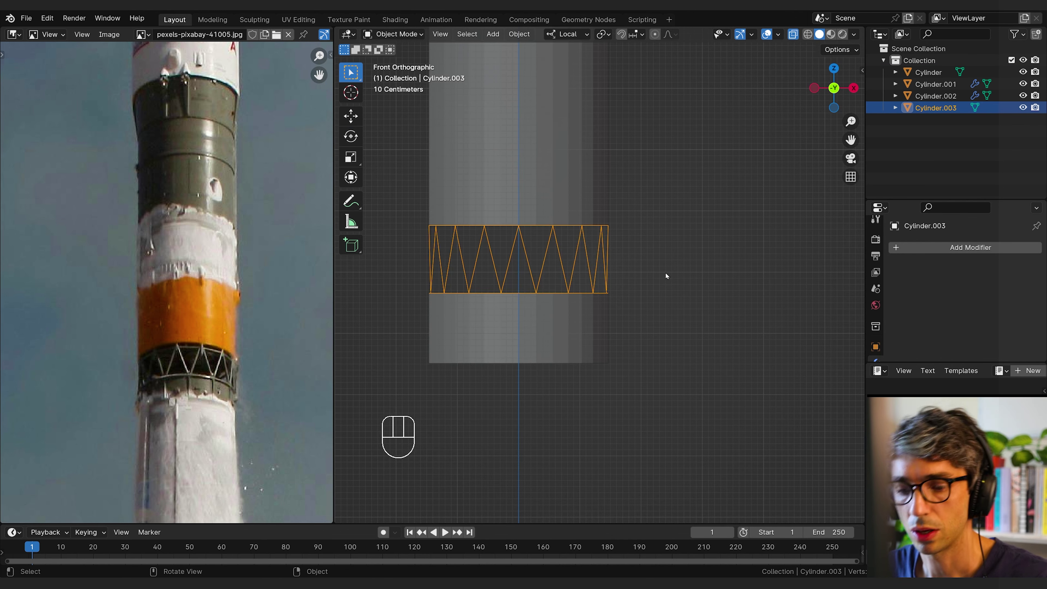
- Convert the separated truss edge object to a curve
key(F3)
text(conver to)
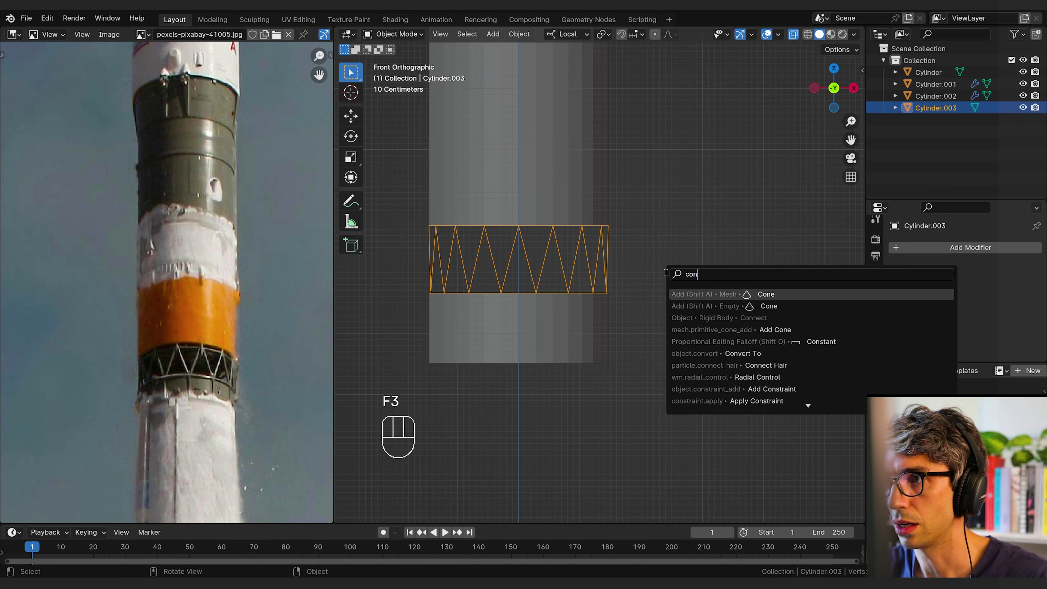
key(BackSpace)
key(BackSpace)
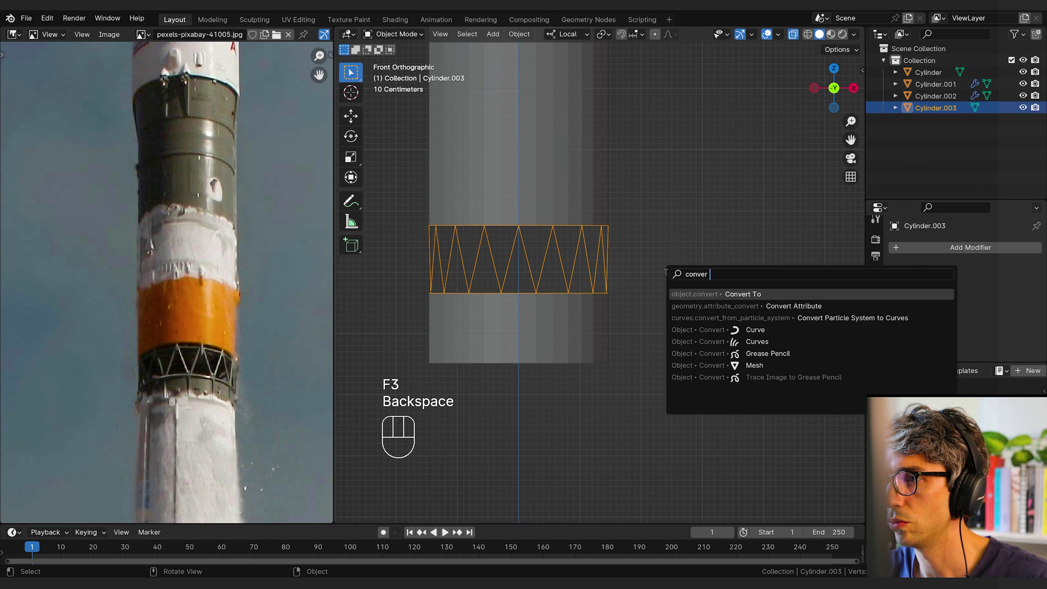
key(Down)
key(Down)
key(Down)
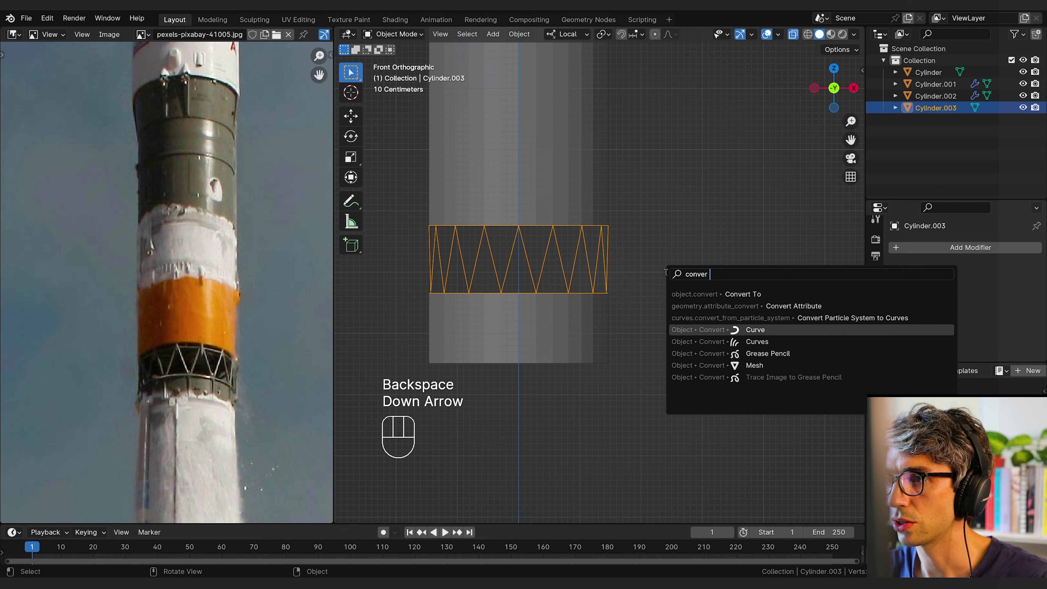
key(Return)
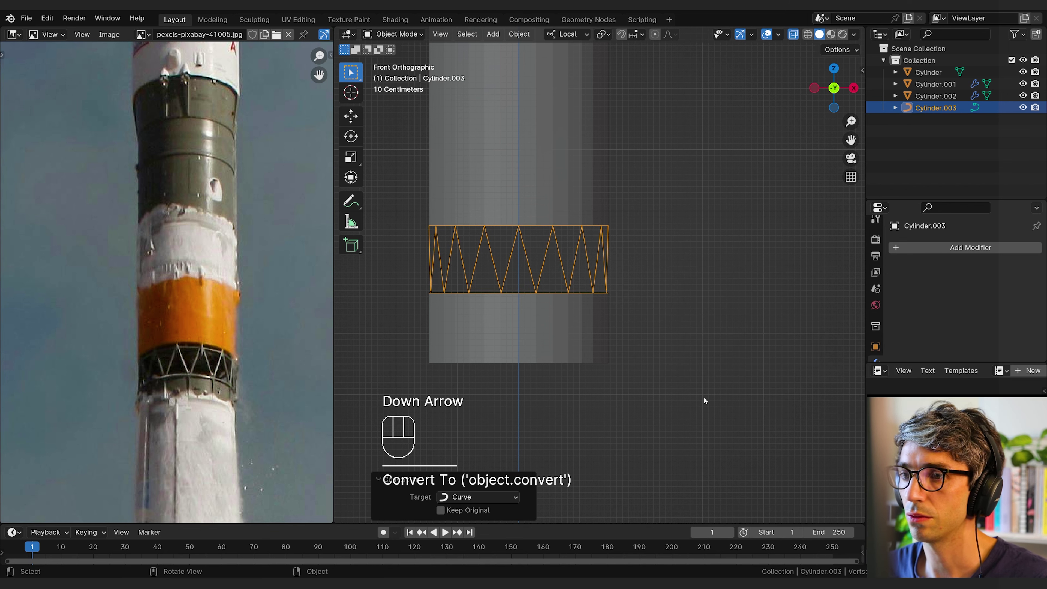
- Give the truss curve a round bevel with a depth of about 0.019 m
scroll(704, 401, down, 5)
click(875, 308)
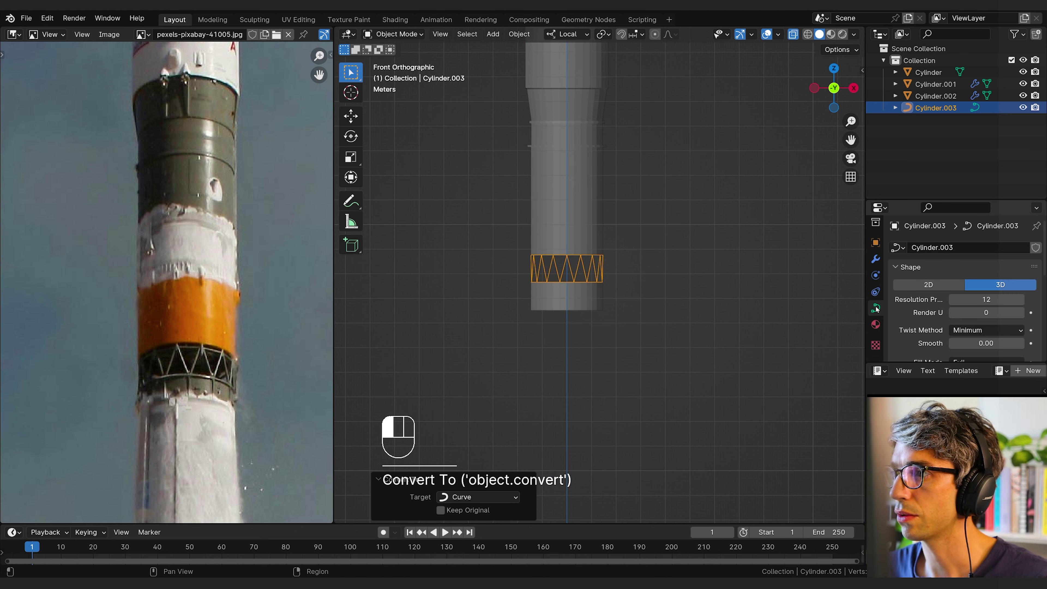
scroll(907, 322, down, 5)
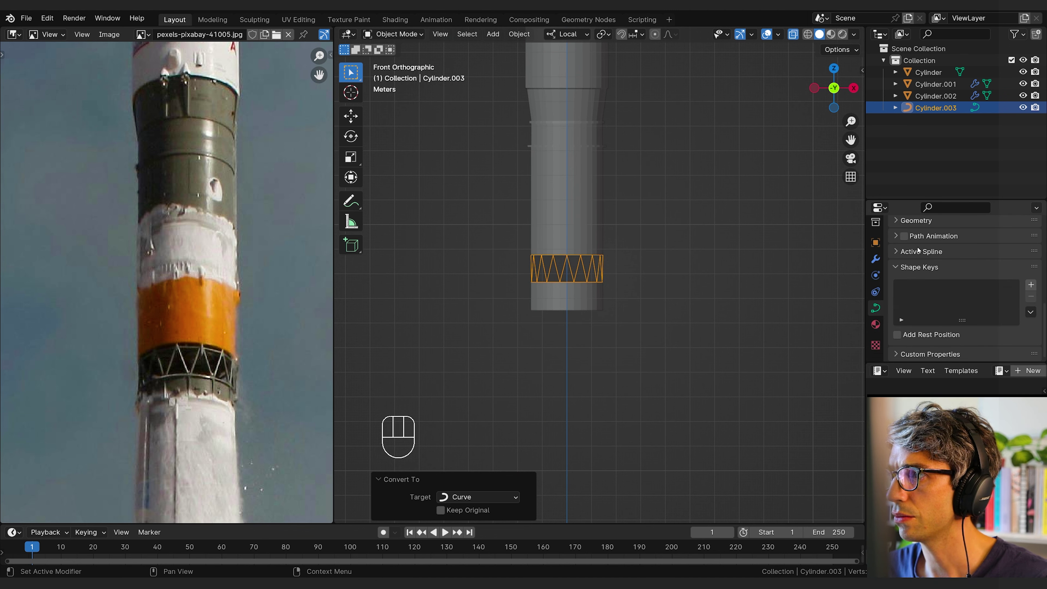
scroll(918, 250, up, 1)
click(917, 245)
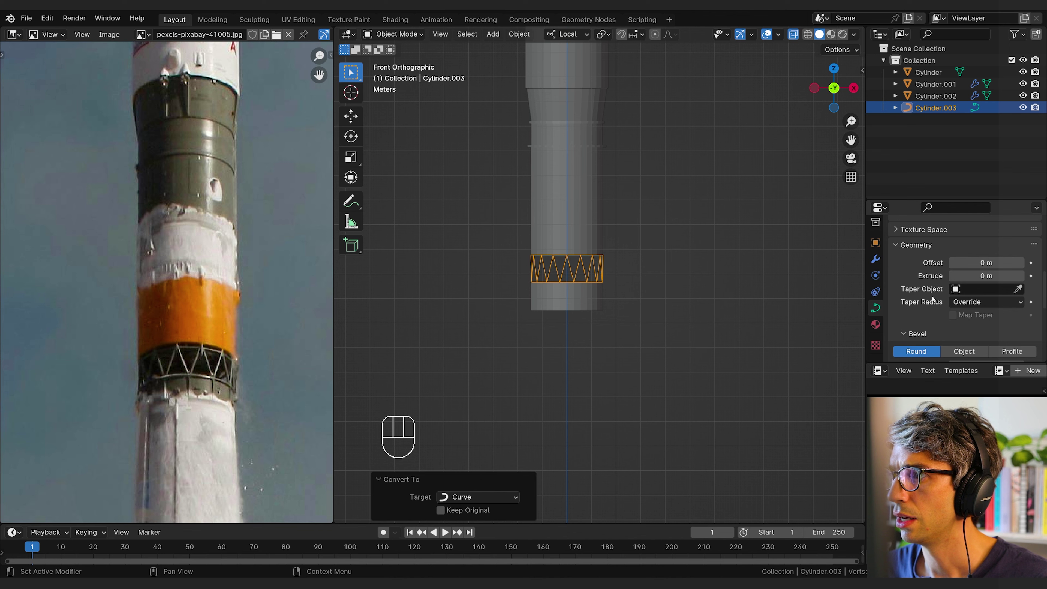
scroll(934, 300, down, 5)
shift+drag(987, 268, 1011, 268)
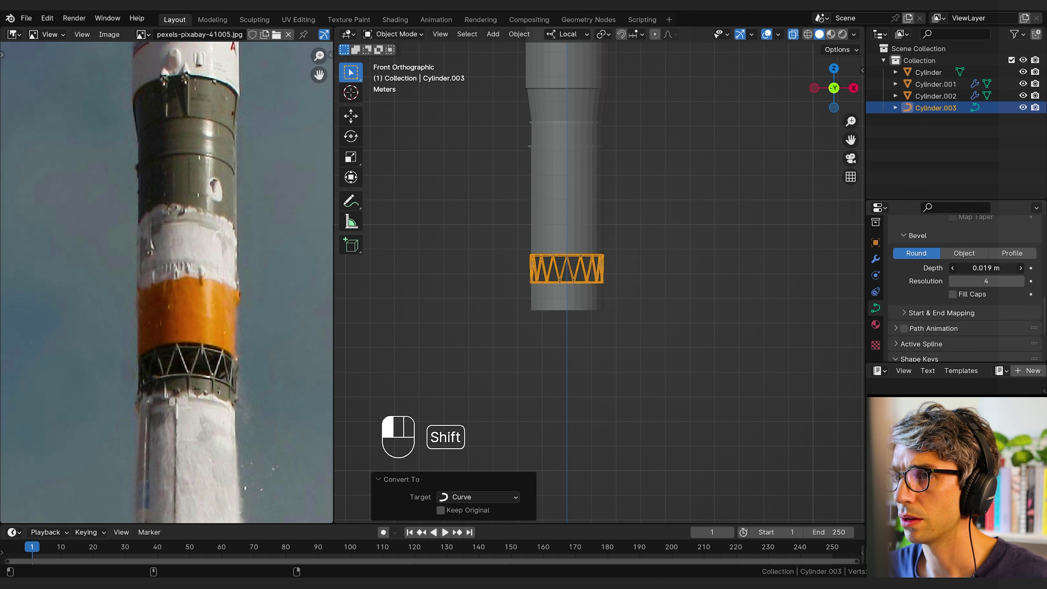
- Compare the Z-Up twist method on the truss curve and set the Twist Method to Tangent
scroll(771, 290, up, 5)
middle_drag(767, 292, 607, 318)
scroll(627, 309, up, 1)
shift+middle_drag(661, 287, 802, 258)
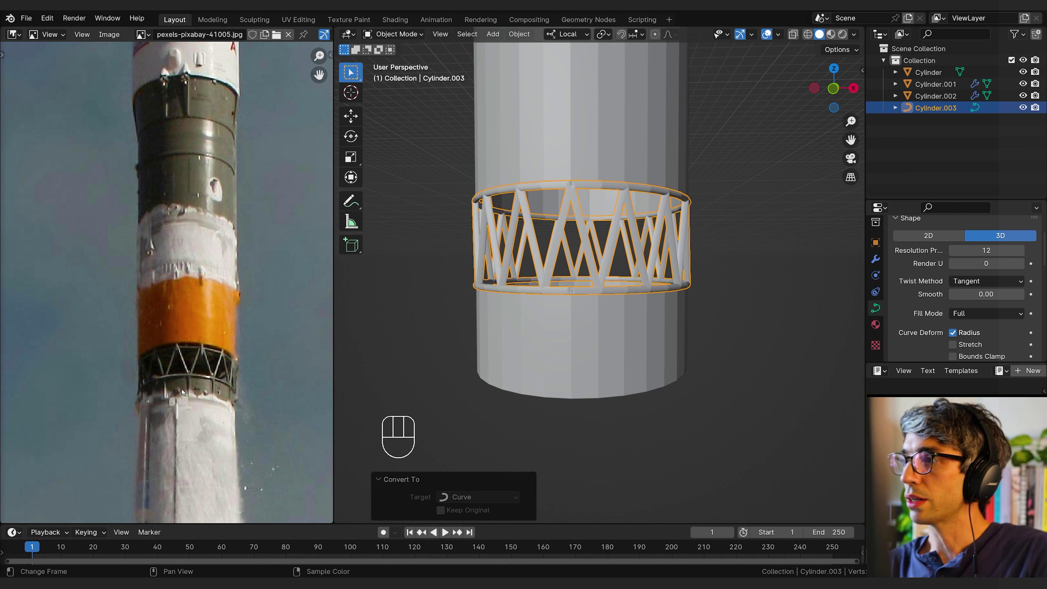
click(963, 282)
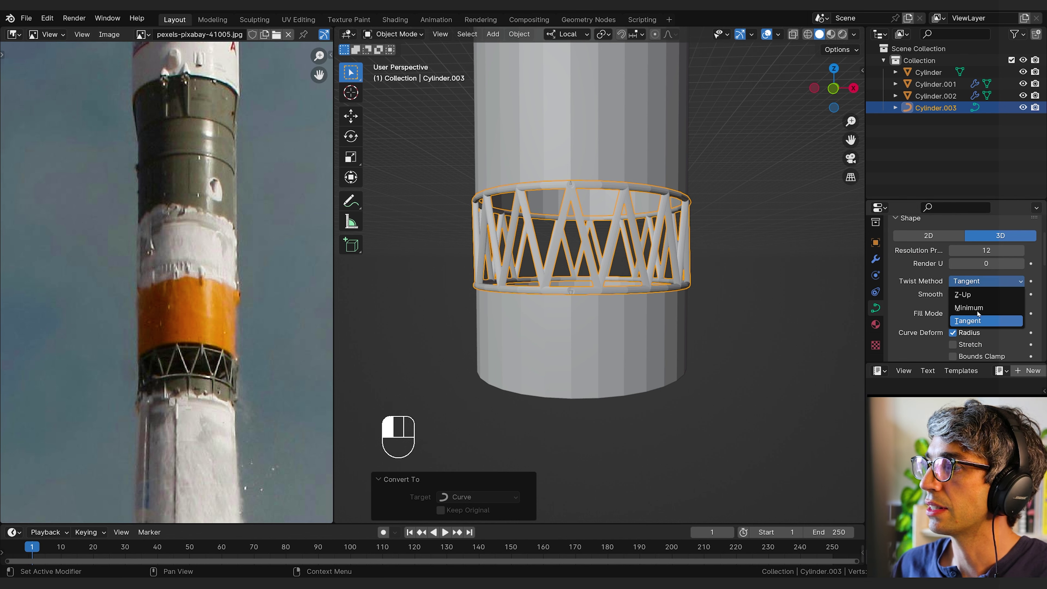
click(965, 294)
click(974, 282)
click(985, 325)
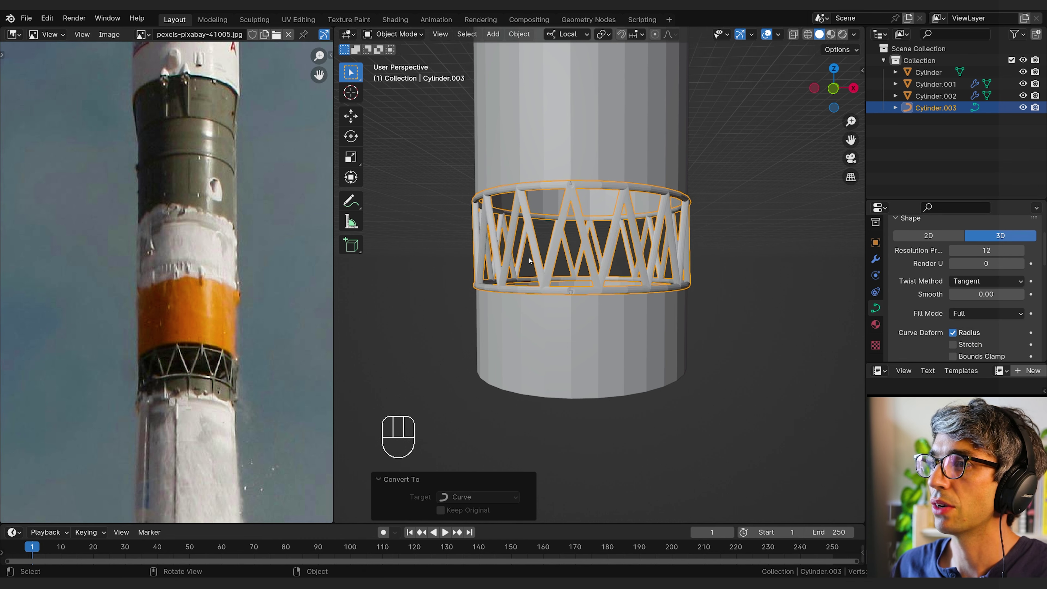
- Move the body's bottom edge loop down about 4.3 m along Z and scale it up slightly to flare the section
scroll(634, 288, down, 3)
key(g)
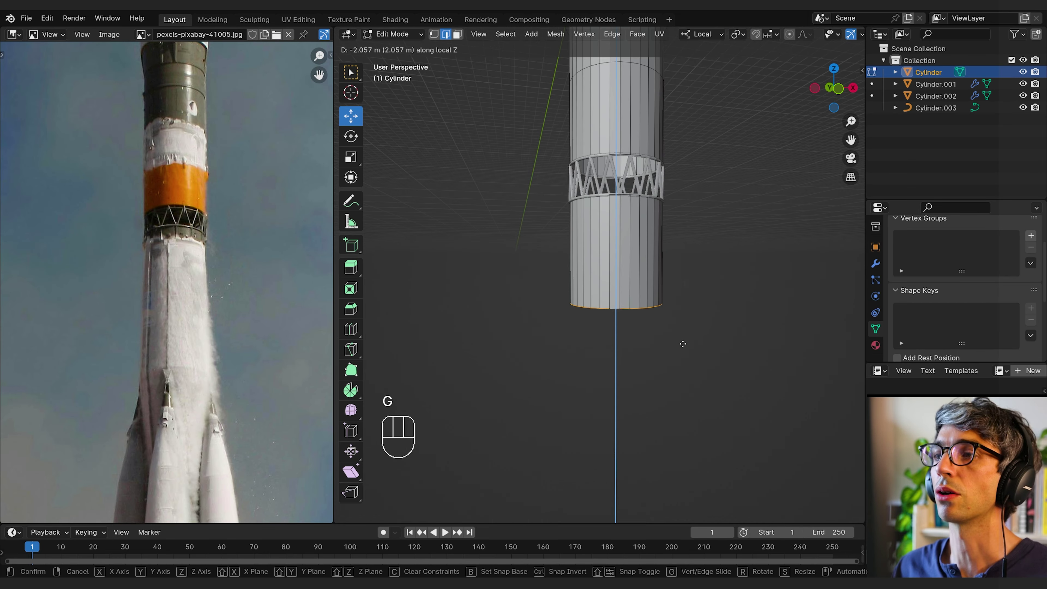
click(660, 405)
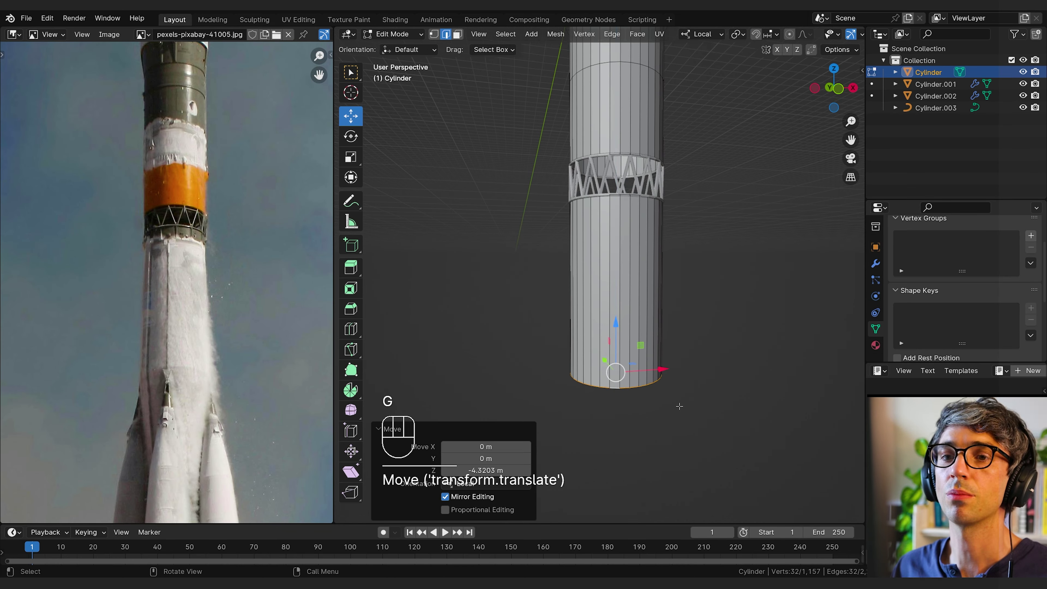
key(s)
click(692, 417)
key(s)
shift+middle_drag(712, 415, 712, 226)
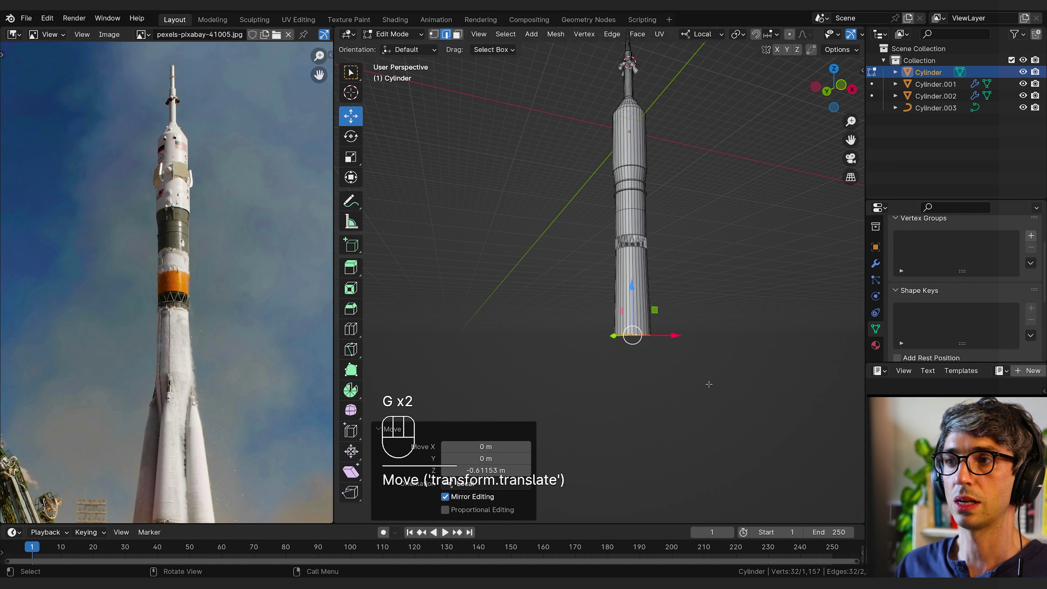
- Extrude the bottom edge loop about 6 m downward and scale it to about 0.786 to taper the new section
key(e)
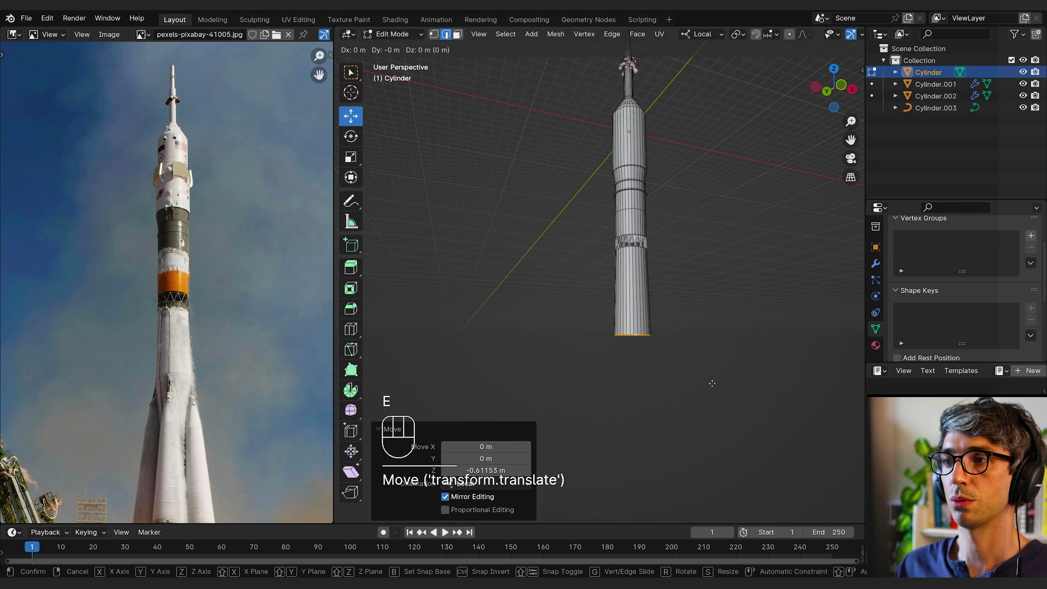
click(713, 450)
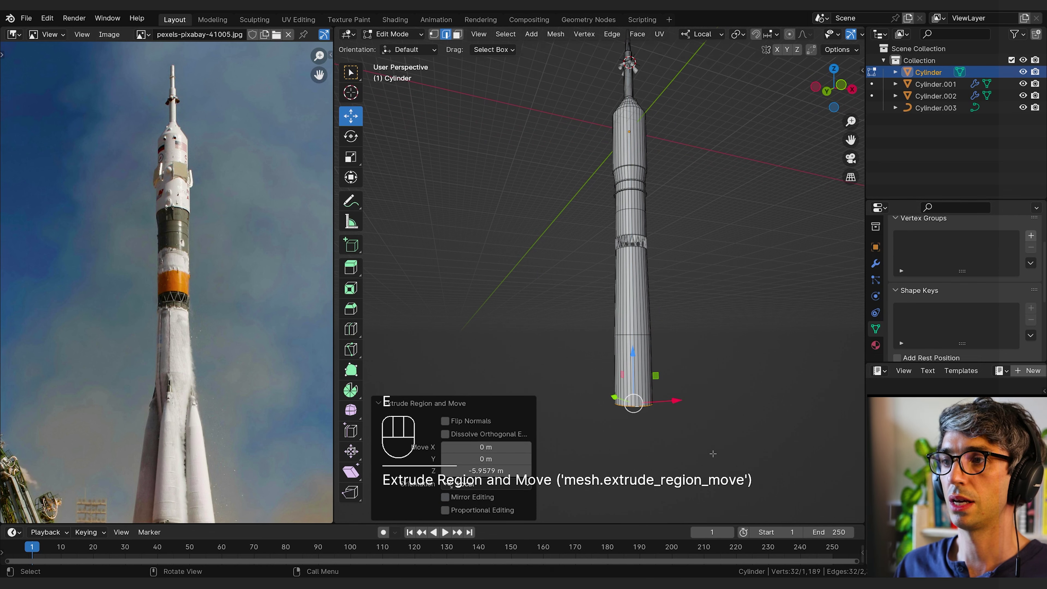
key(s)
click(685, 456)
shift+scroll(219, 365, down, 8)
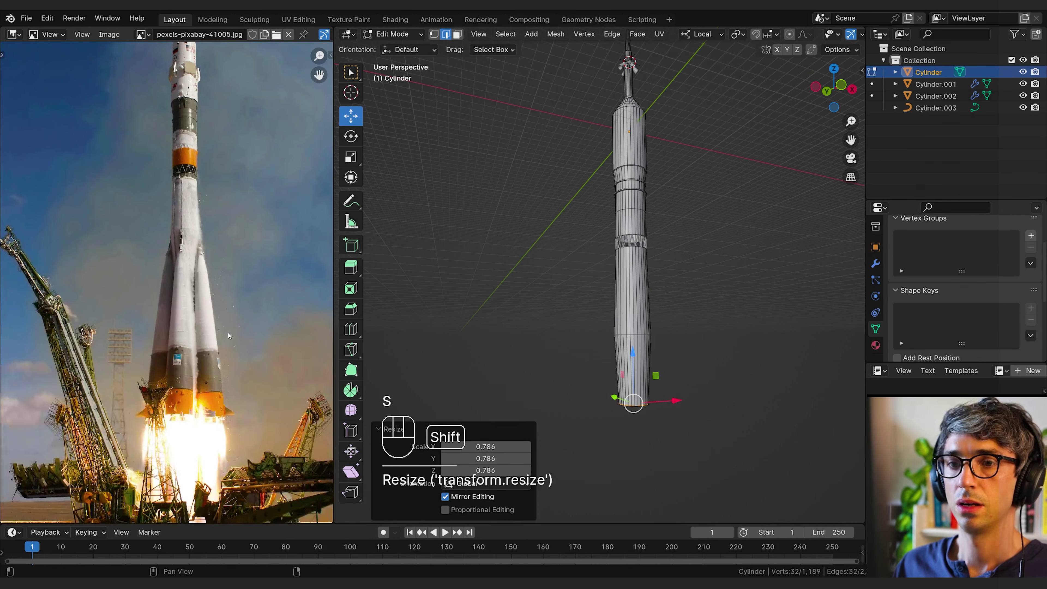
key(s)
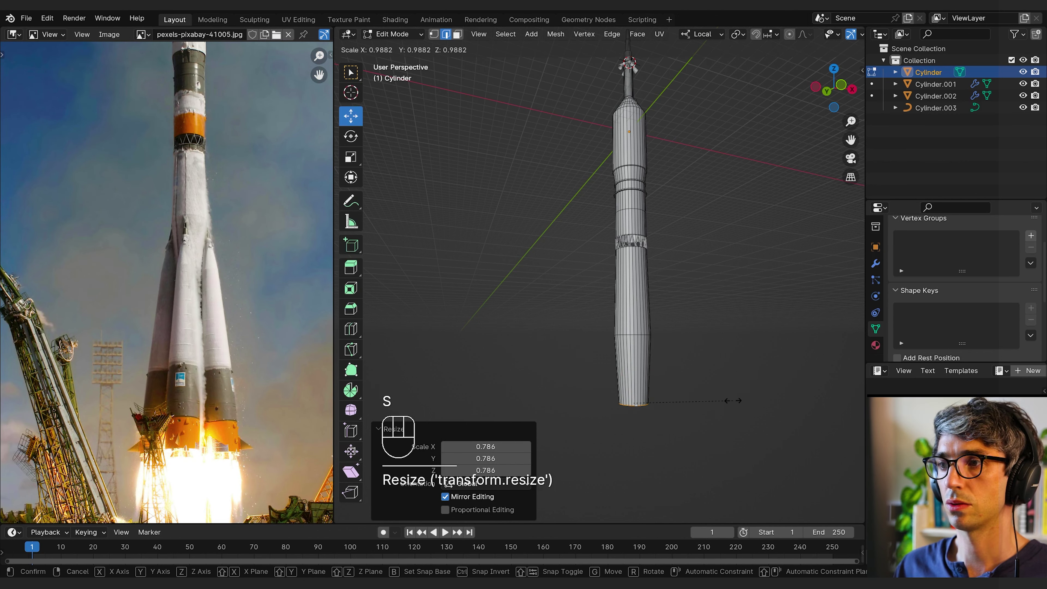
key(s)
- Leave mesh editing and apply Shade Auto Smooth to the main rocket body
key(Tab)
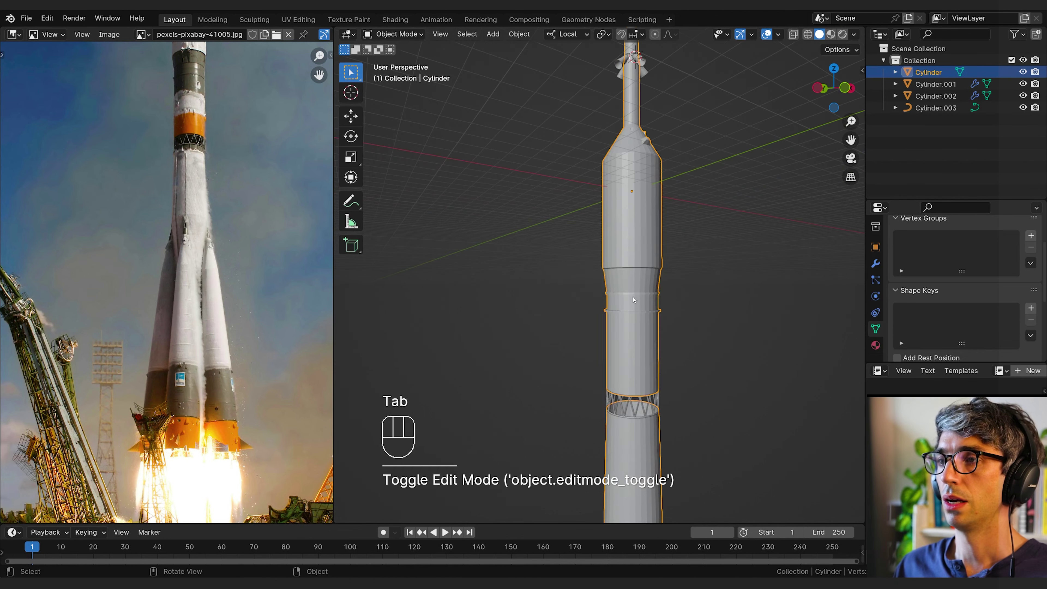
right_click(634, 300)
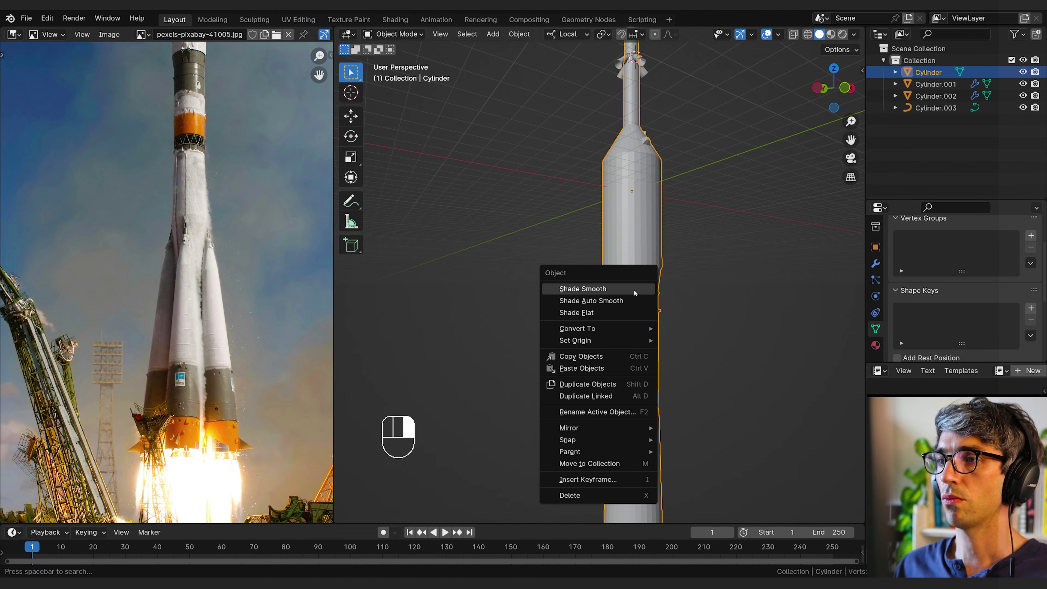
click(628, 304)
mouse_move(665, 282)
shift+middle_down()
mouse_move(626, 313)
mouse_move(629, 402)
mouse_move(619, 371)
shift+middle_up()
scroll(614, 264, up, 2)
shift+middle_drag(613, 261, 603, 354)
scroll(622, 328, up, 2)
scroll(636, 323, down, 3)
- Bevel the edge loop where the nose cone meets the upper body by about 0.0227 m with 4 segments
key(Tab)
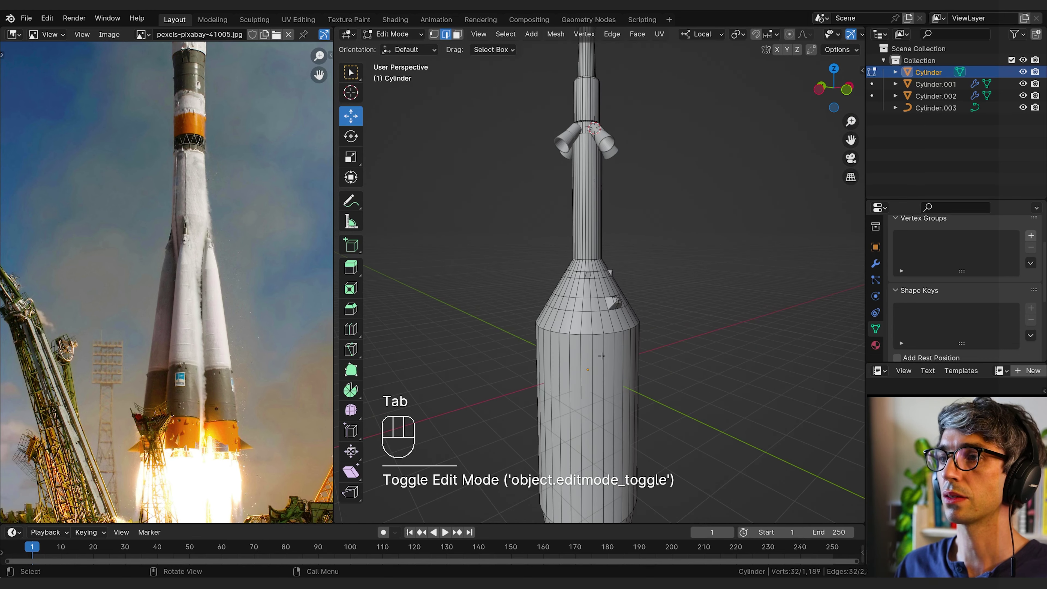
scroll(593, 321, up, 2)
key(2)
alt+click(582, 331)
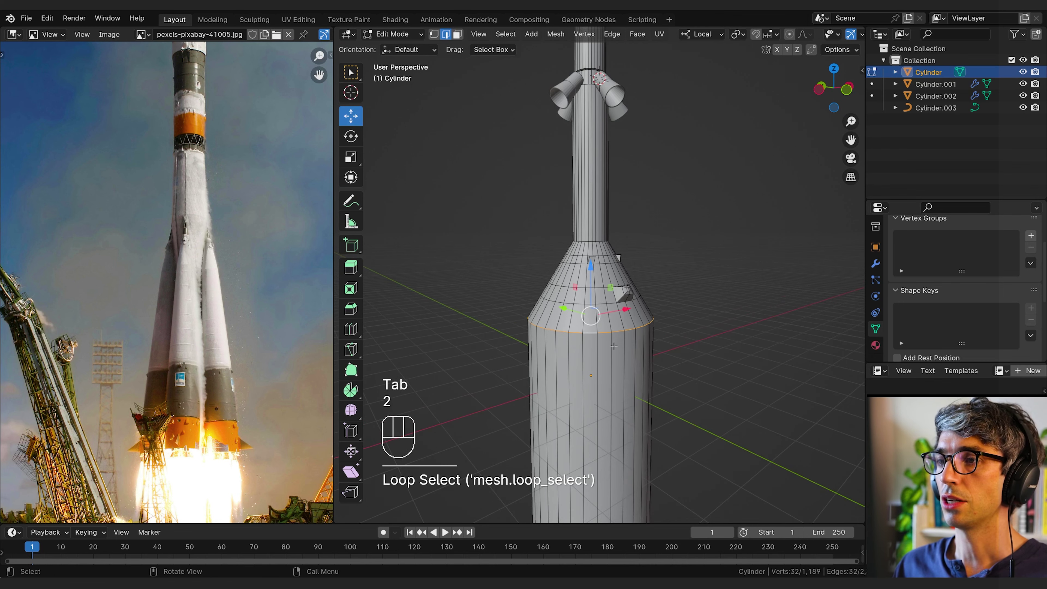
scroll(703, 346, down, 1)
ctrl+middle_drag(708, 358, 701, 360)
key(ctrl+b)
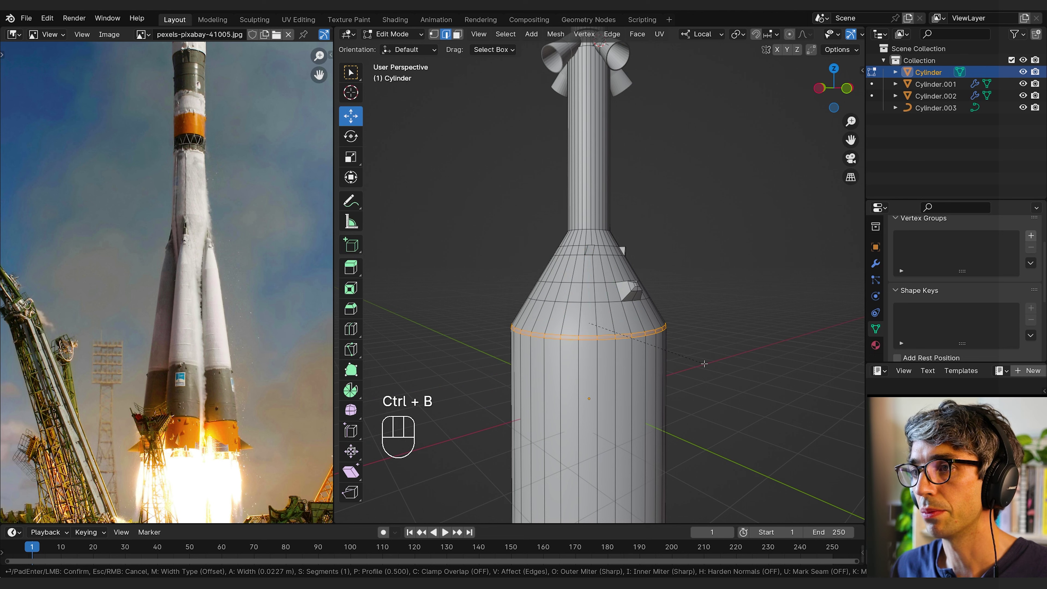
click(704, 364)
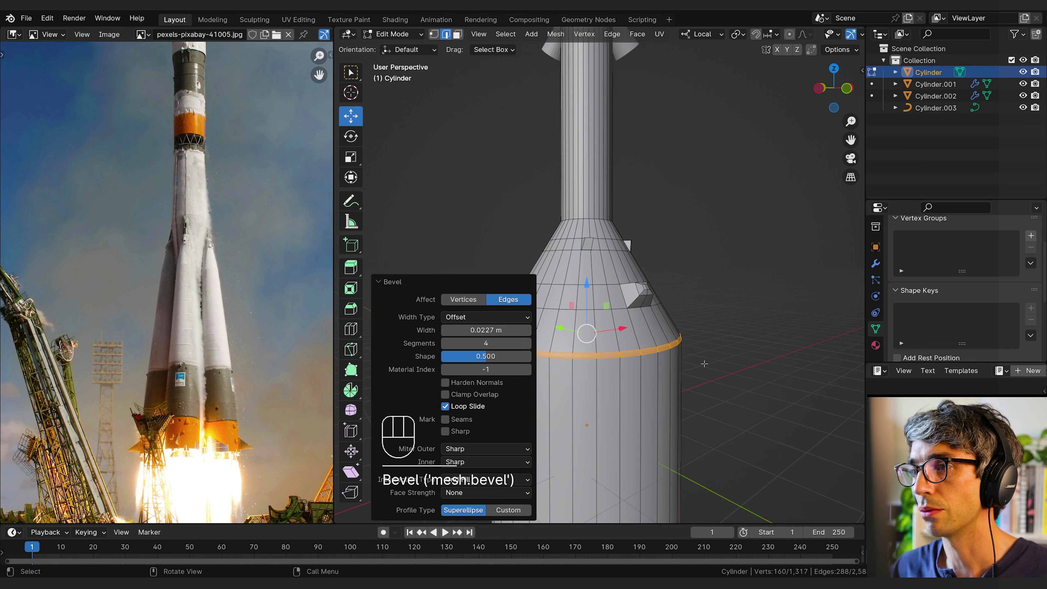
- Bevel the edge loop where the cone meets the narrow shaft above it with 4 segments, and leave mesh editing
key(Tab)
middle_drag(711, 364, 669, 337)
key(Tab)
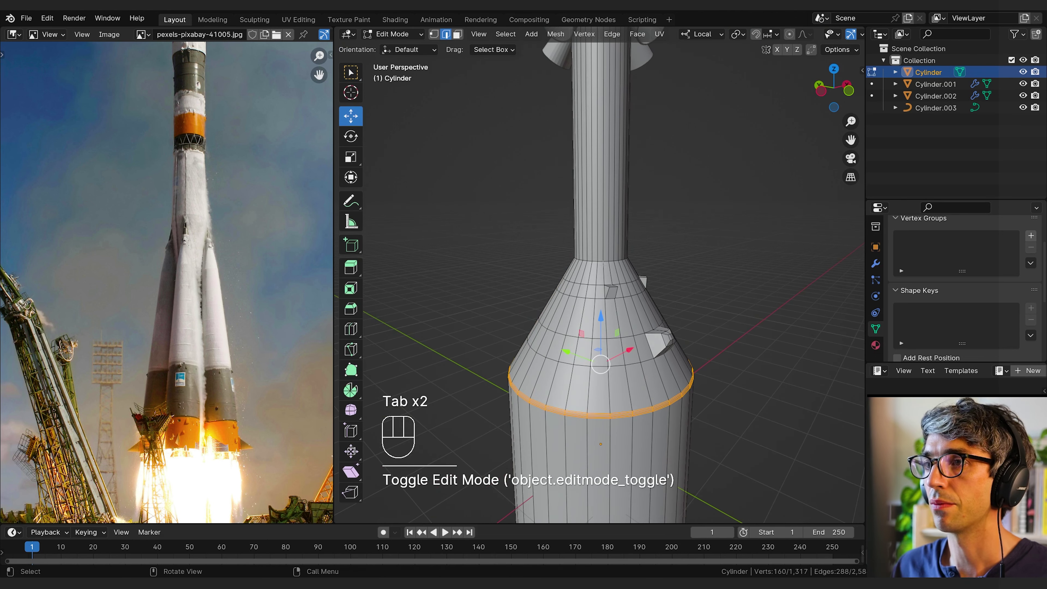
alt+click(607, 272)
alt+click(604, 248)
alt+click(597, 251)
scroll(625, 257, up, 1)
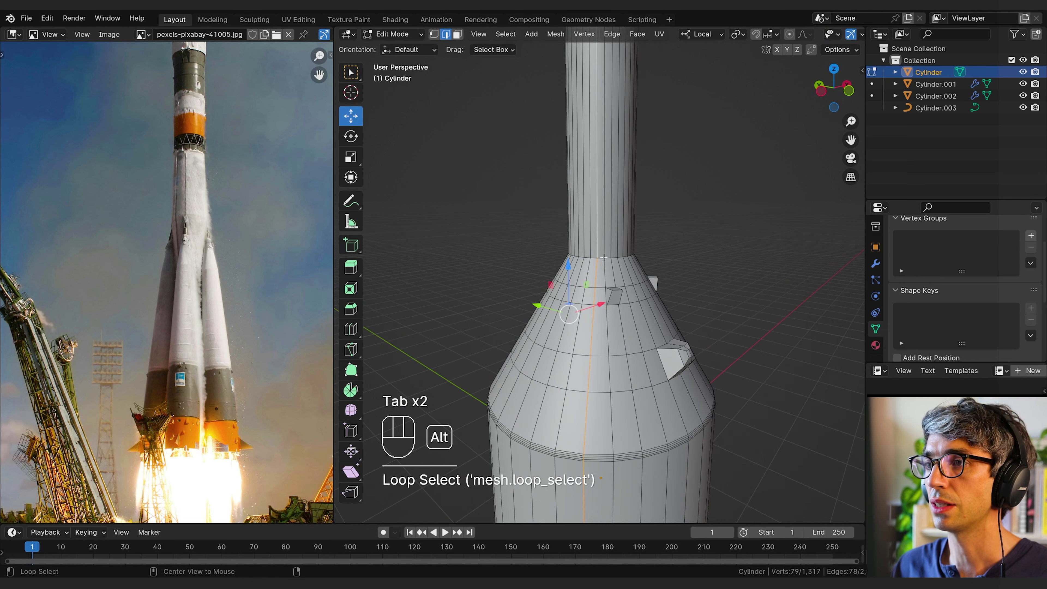
alt+click(601, 258)
key(ctrl+b)
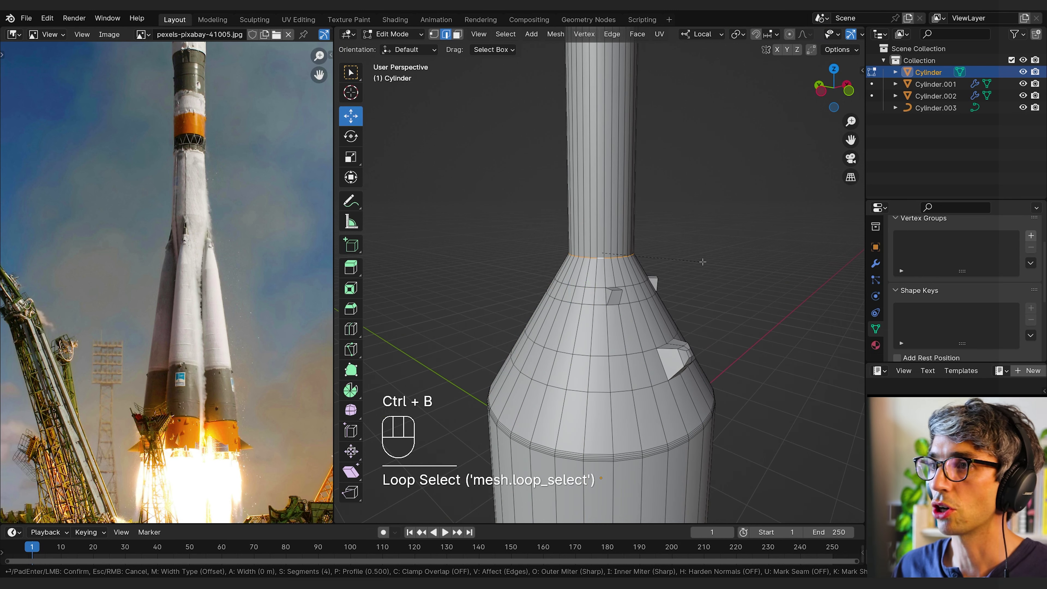
click(704, 263)
key(Tab)
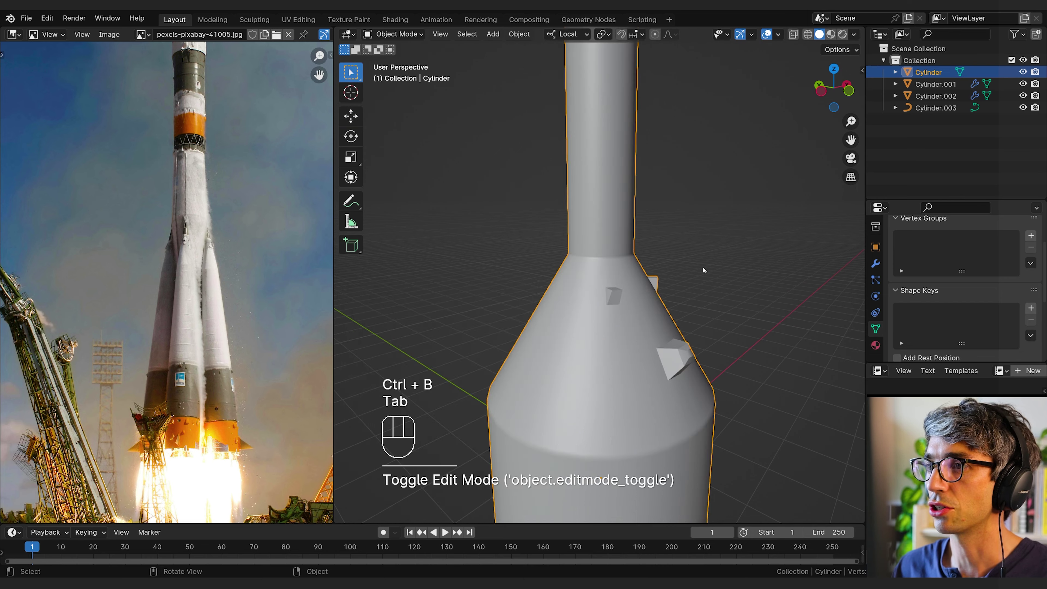
- Add a 32-vertex mesh cylinder with 1 m radius and 2 m depth, and set its X, Y and Z location to 0
scroll(700, 301, down, 5)
key(shift+a)
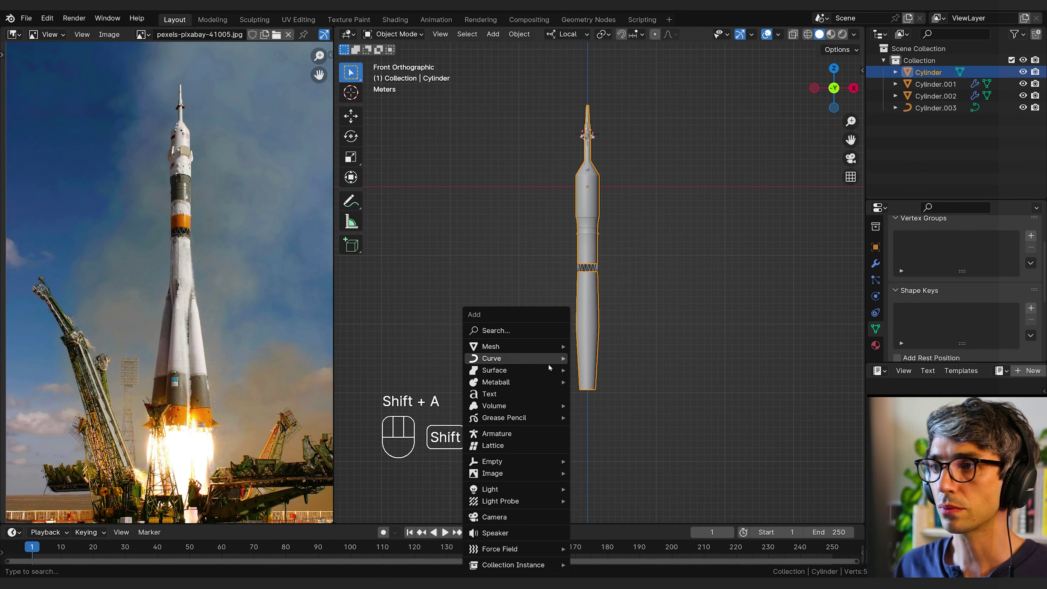
mouse_move(549, 346)
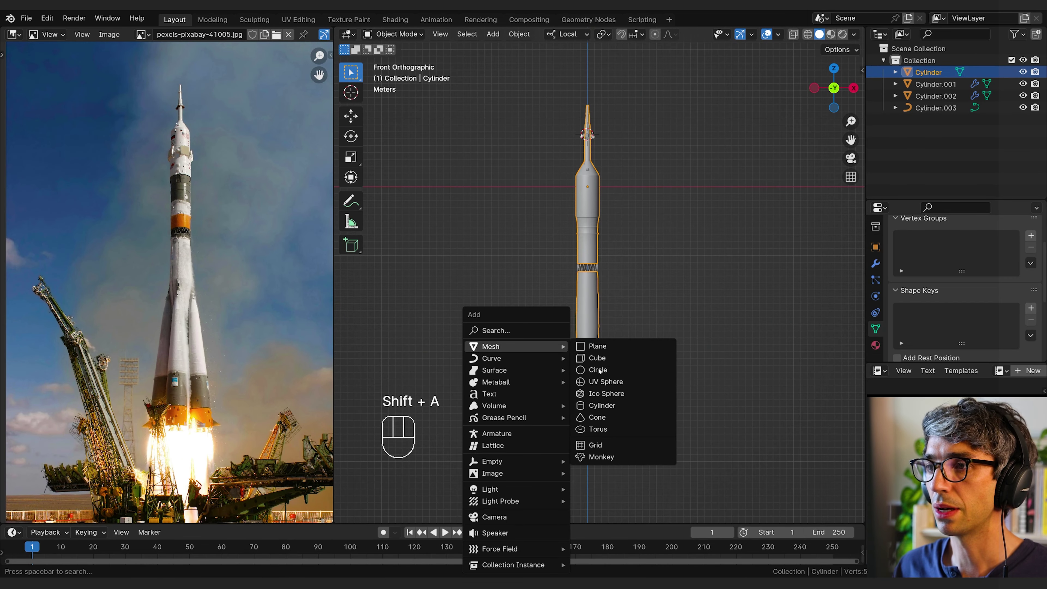
click(617, 407)
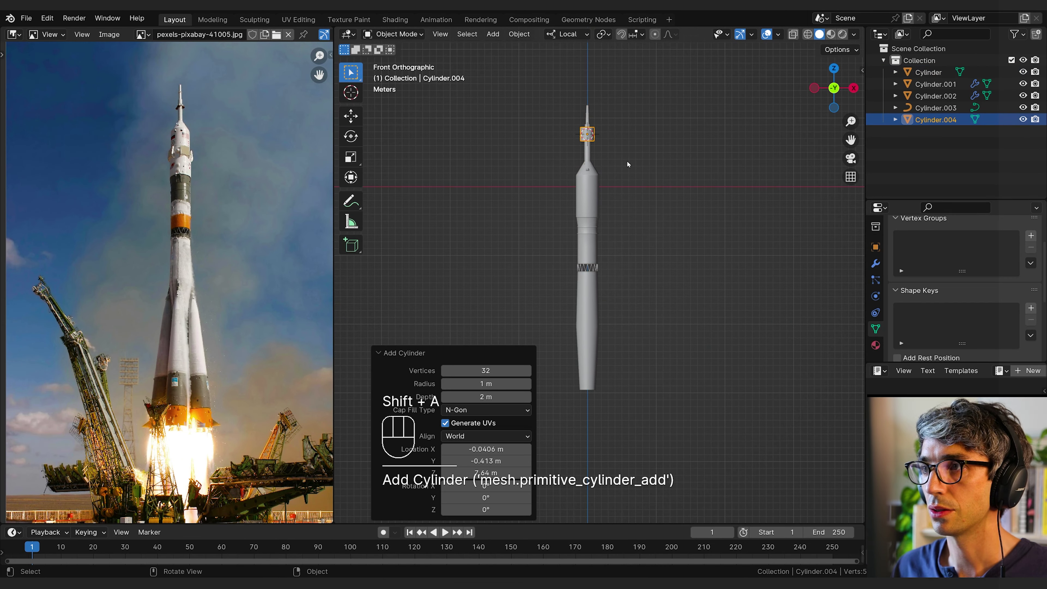
click(876, 247)
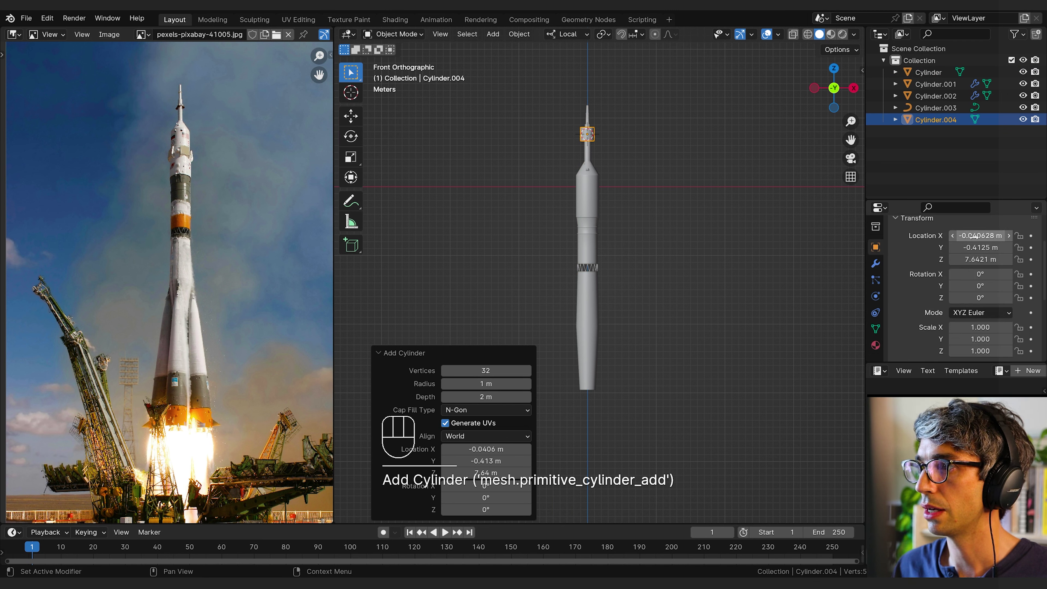
drag(974, 237, 975, 260)
text(0)
key(Return)
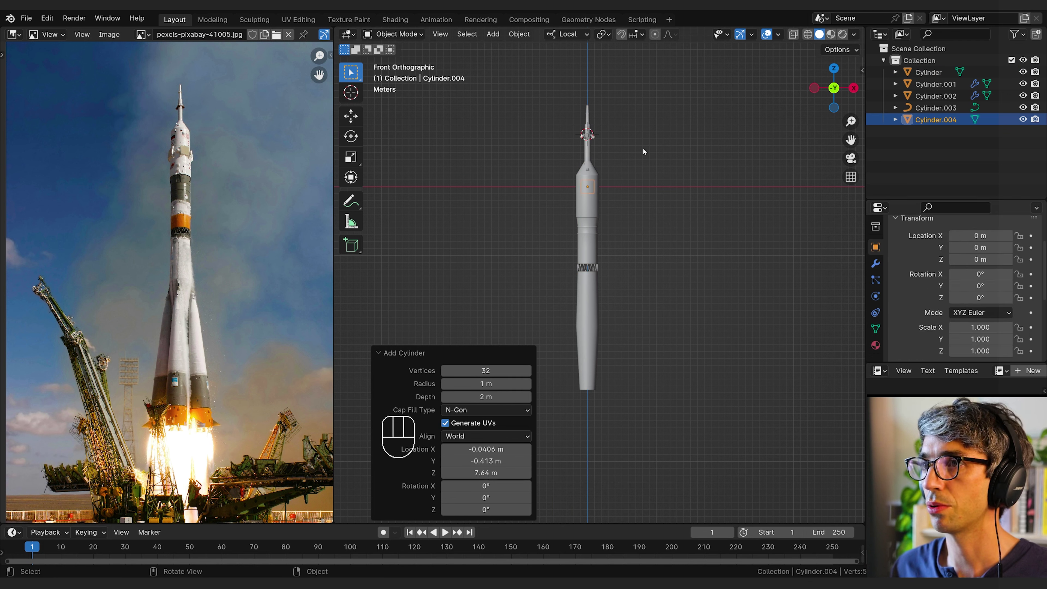
- Scale the new cylinder to about 1.964 and place it below and beside the rocket body at about X -3.1 m, Z -35.4 m
key(g)
click(611, 305)
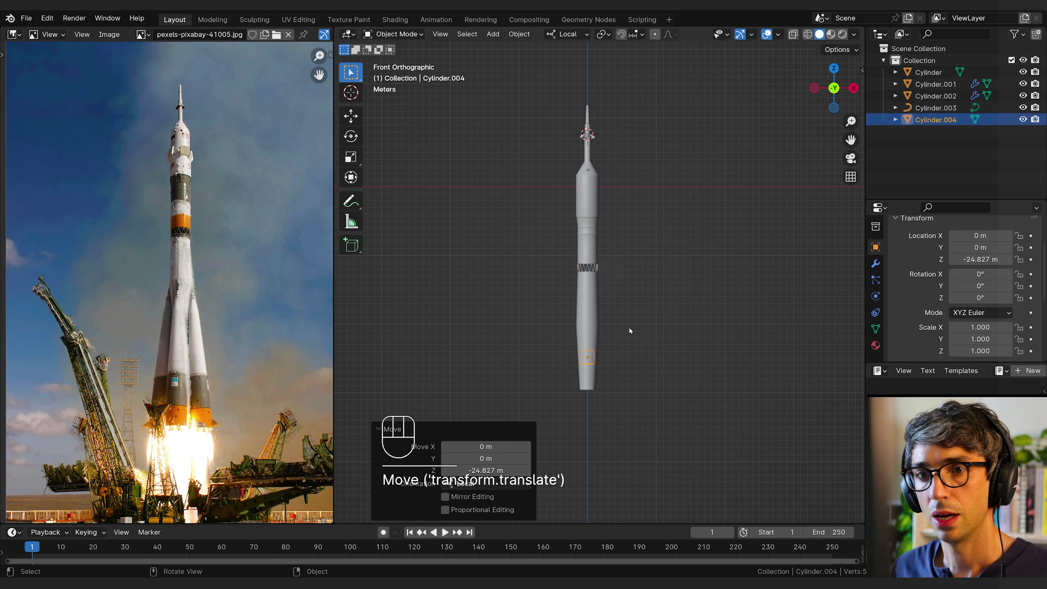
key(g)
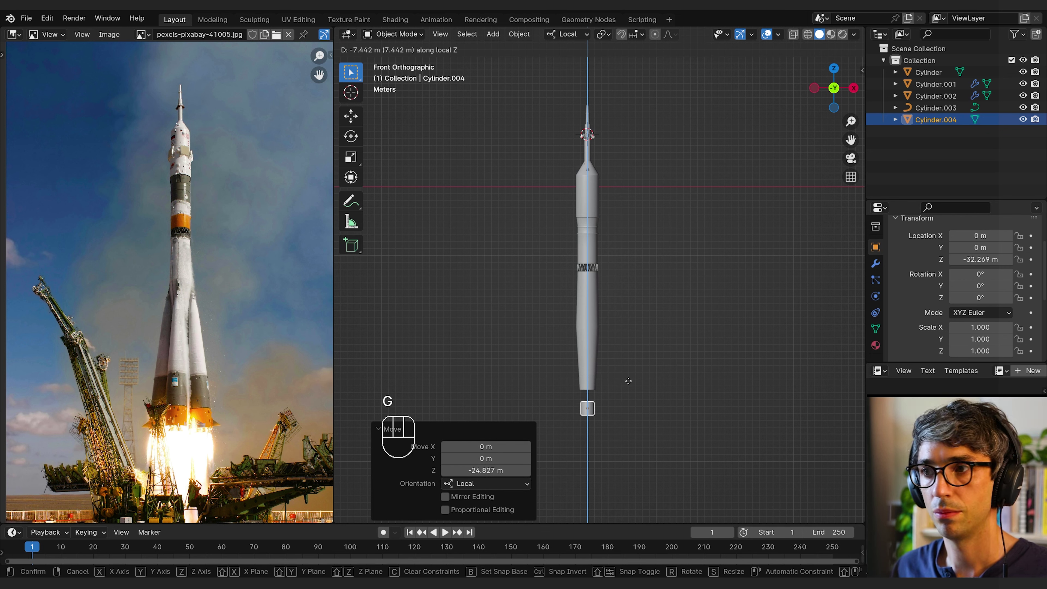
click(626, 413)
key(s)
click(378, 423)
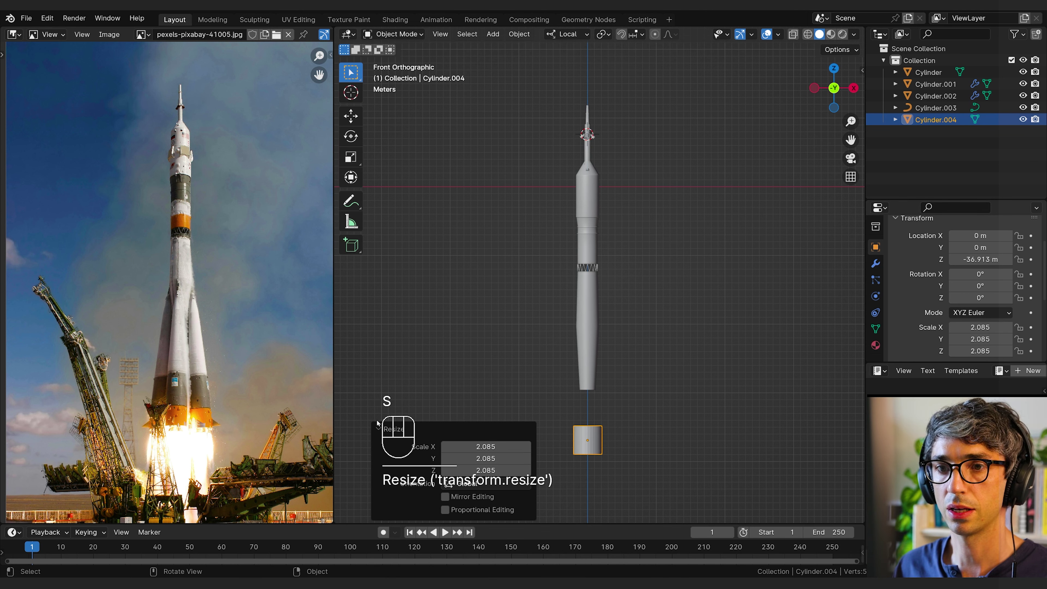
key(s)
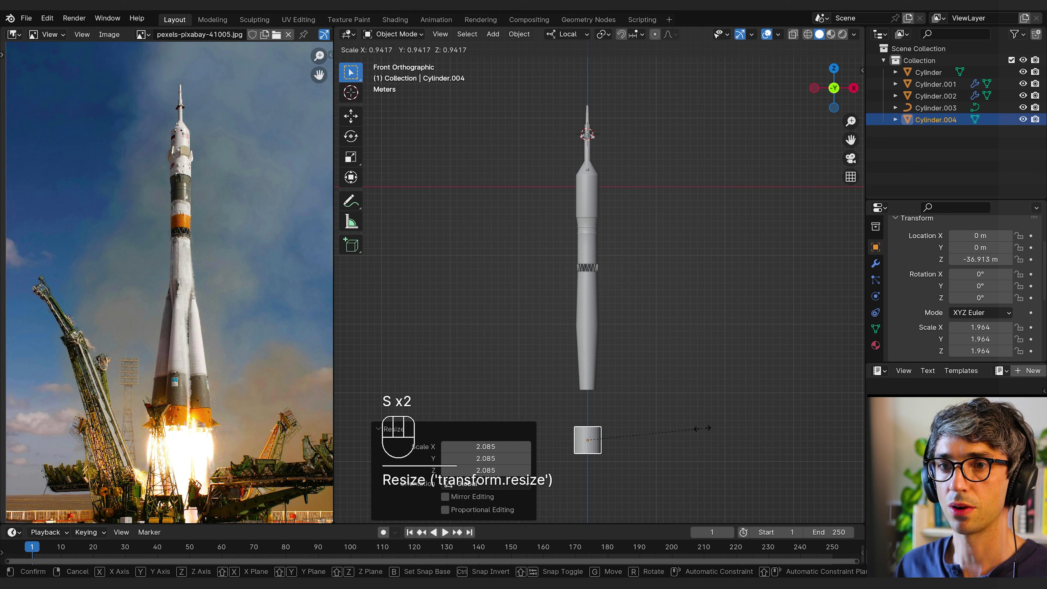
click(703, 430)
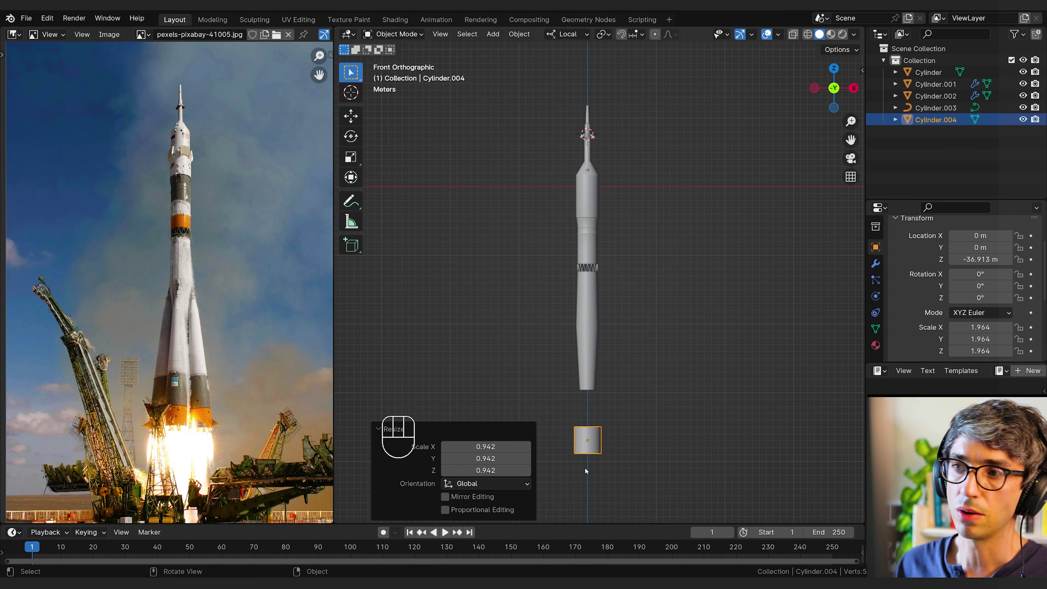
key(g)
key(x)
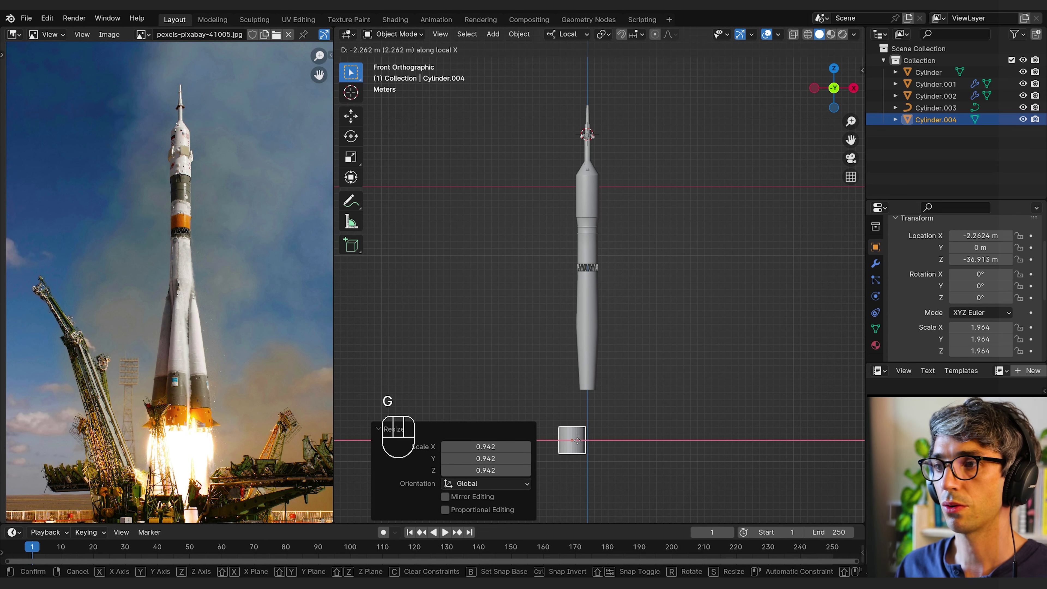
- Form a groove above the cylinder's top face by extruding inward to 0.974, upward about 0.12 m, and outward to 1.029
key(e)
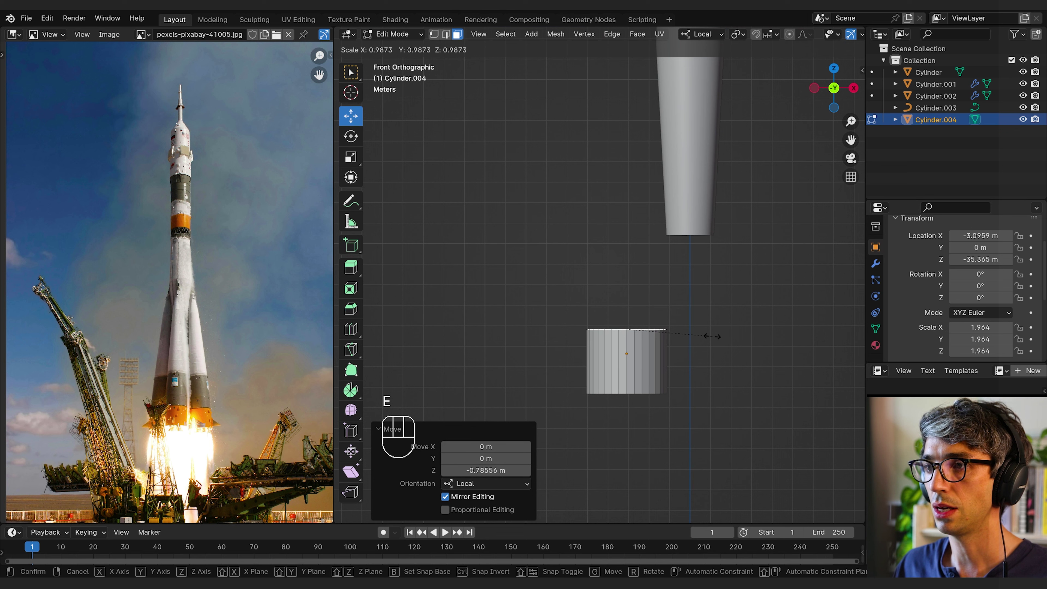
right_click(709, 343)
key(e)
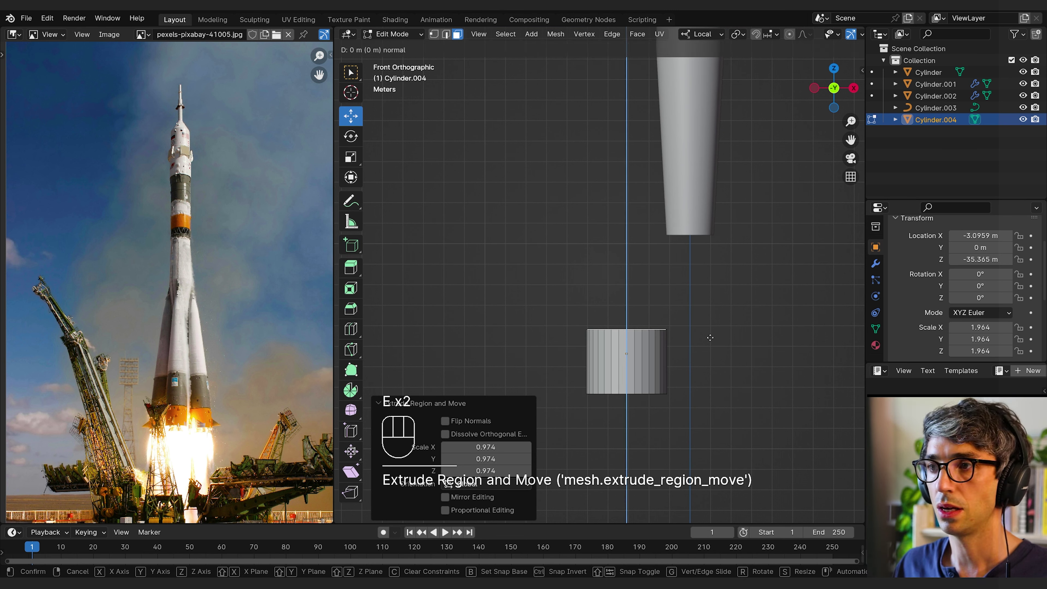
click(710, 335)
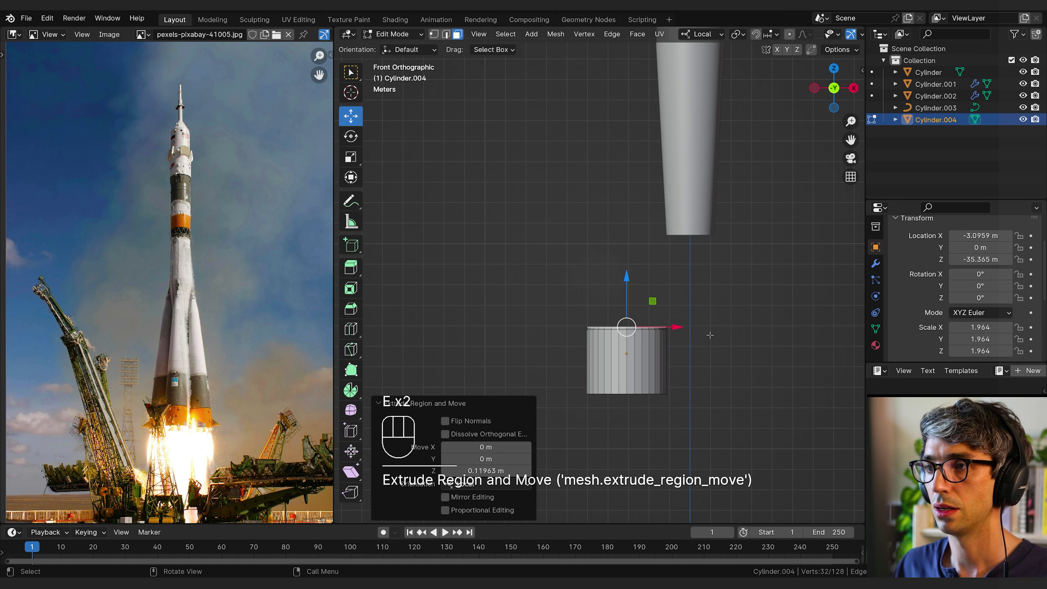
key(e)
key(s)
click(712, 336)
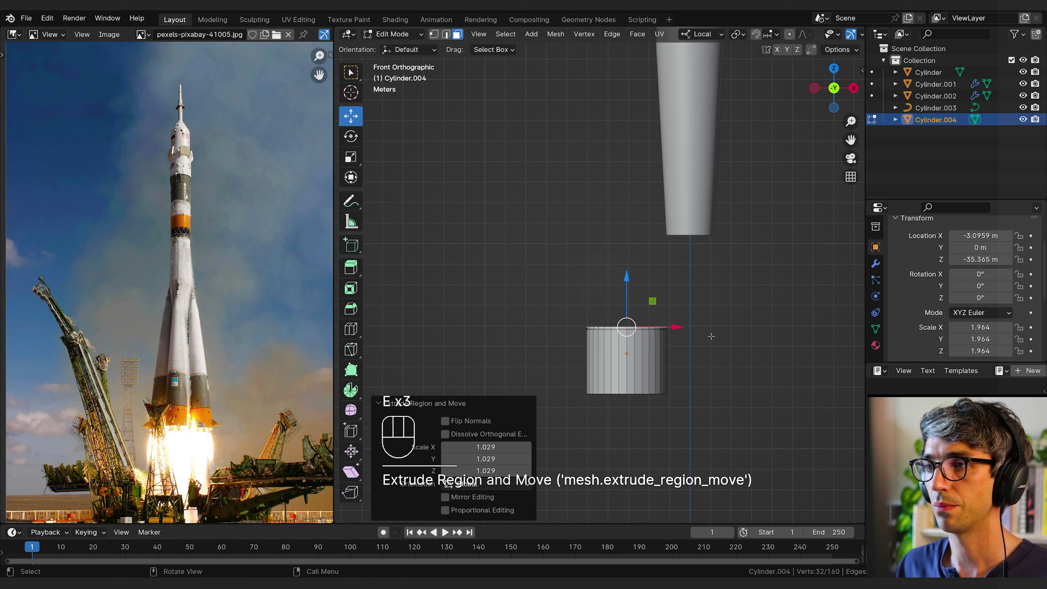
- Extrude the booster's top face about 3.85 m upward
key(e)
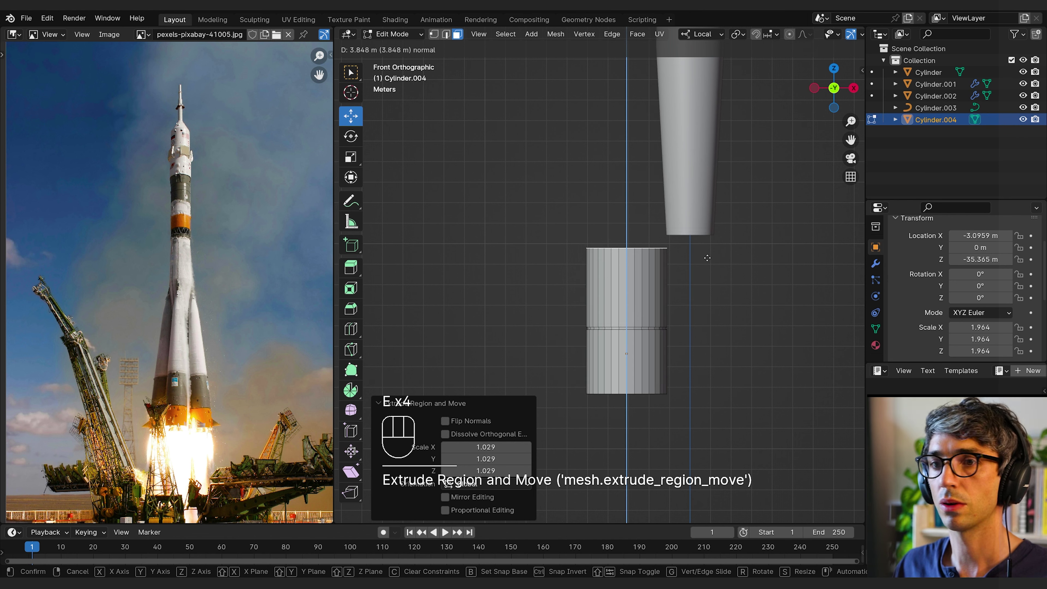
click(707, 258)
key(s)
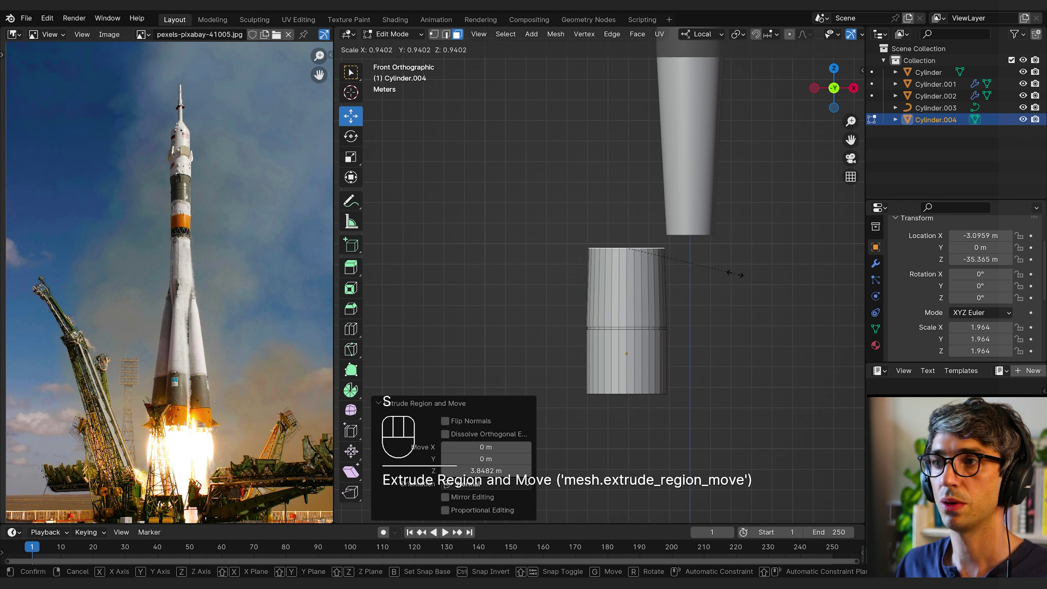
right_click(742, 274)
- Form a second groove at the booster's top by extruding inward to 0.939, upward about 0.16 m, and outward to 1.067
shift+middle_drag(741, 274, 746, 330)
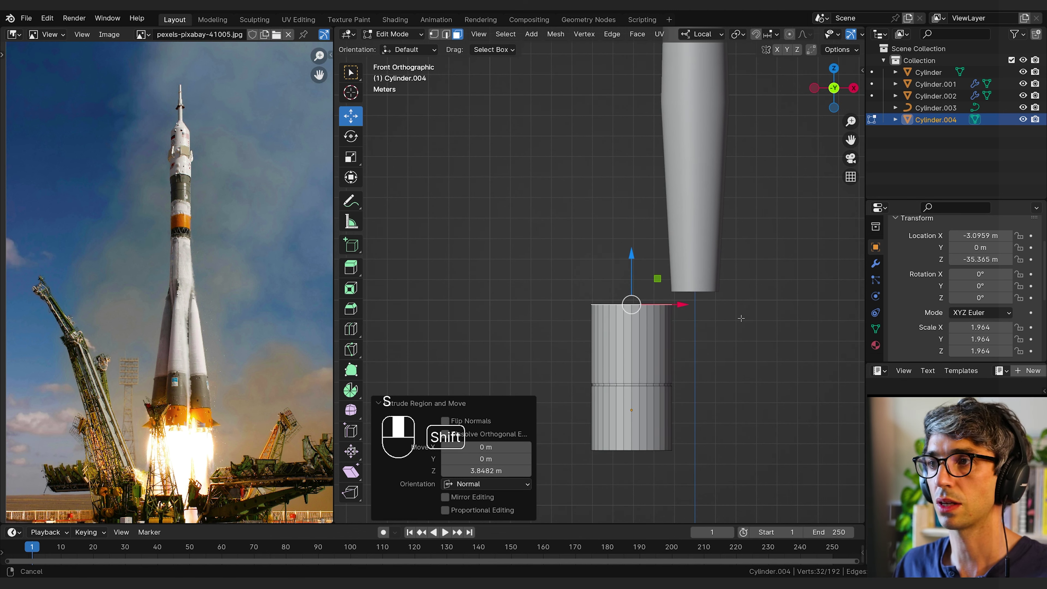
key(e)
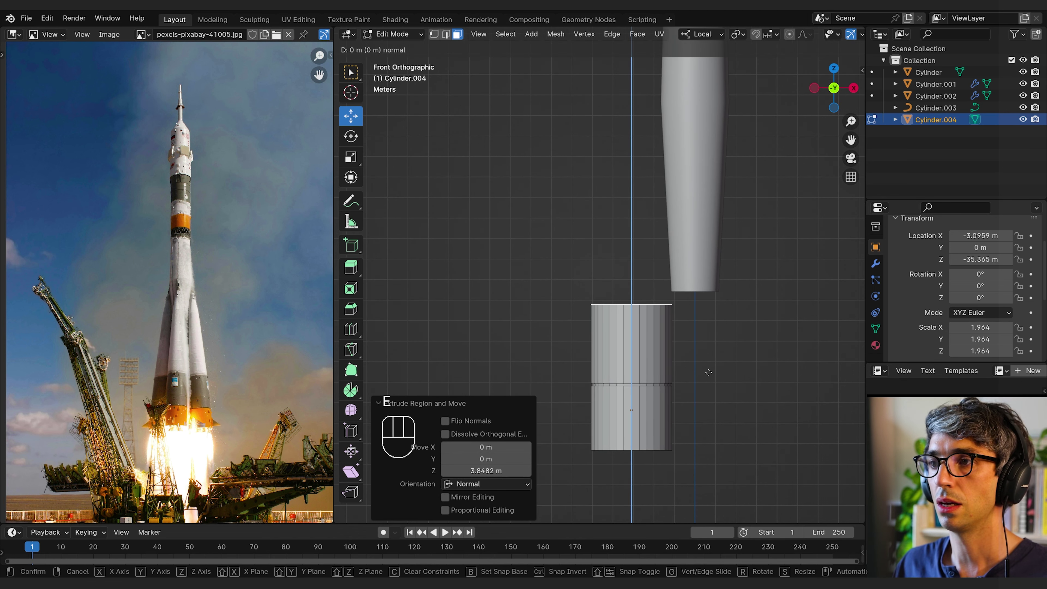
key(s)
click(700, 373)
key(e)
key(z)
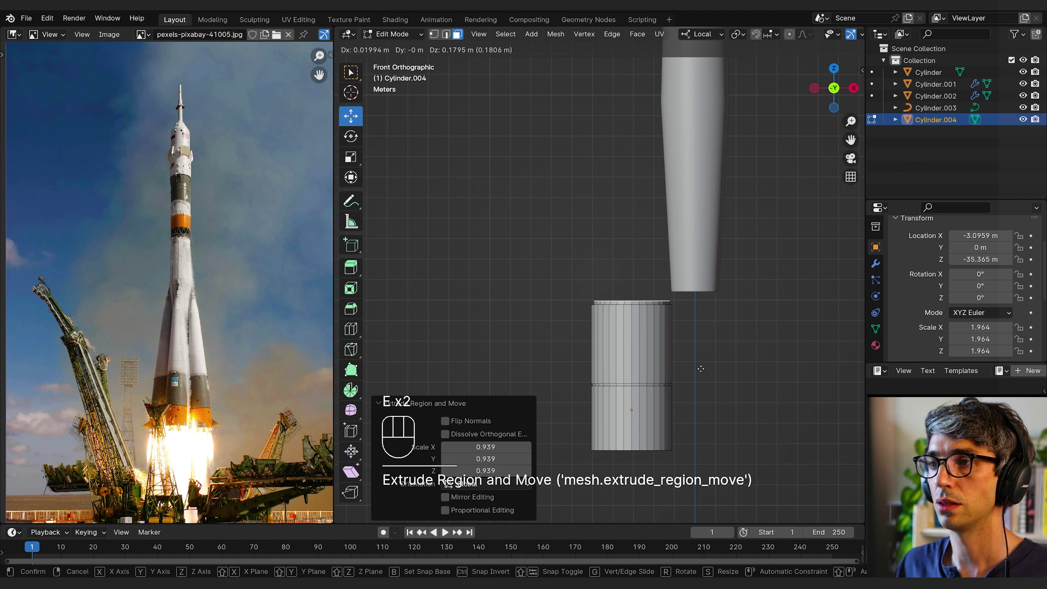
click(701, 368)
key(s)
right_click(731, 365)
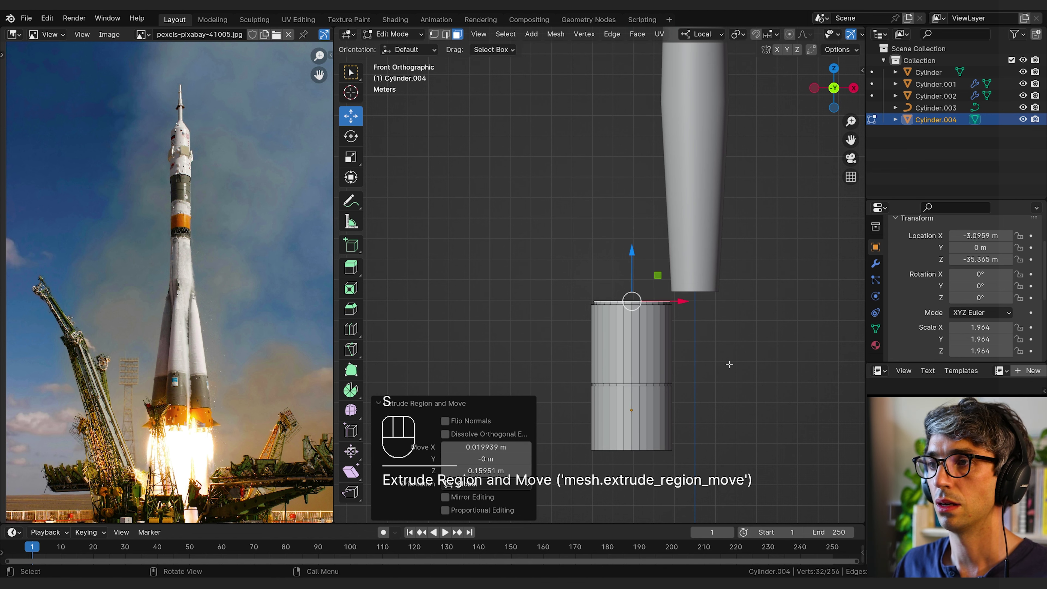
key(e)
key(s)
click(739, 366)
- Extrude the booster's top face about 11.3 m upward alongside the rocket body
shift+middle_drag(738, 339, 743, 412)
key(e)
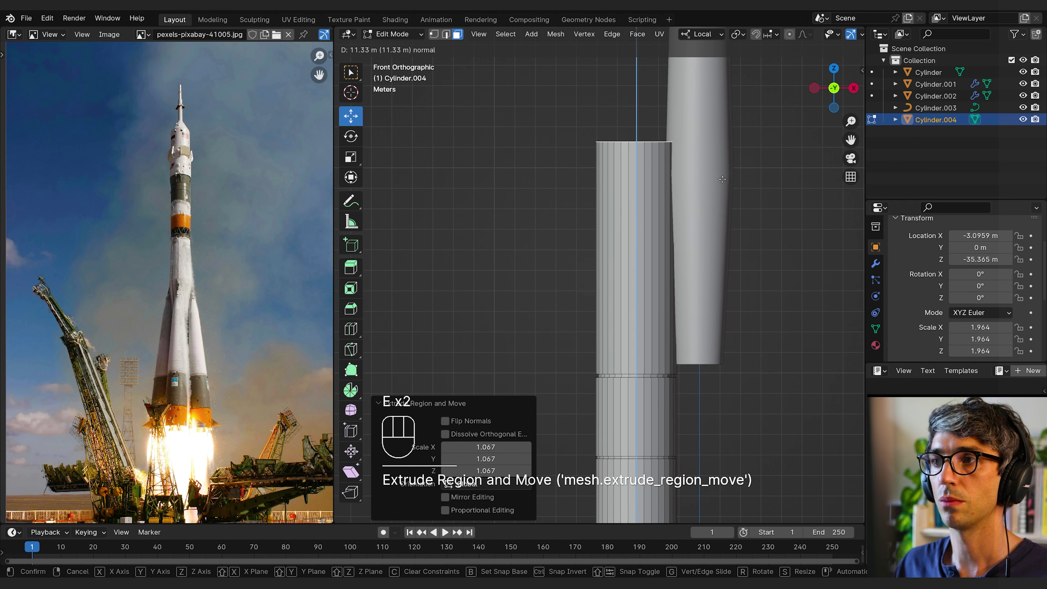
click(721, 191)
- Extrude the booster's top face about 1.48 m further and raise it about 0.65 m along Z
scroll(721, 192, down, 1)
scroll(721, 192, down, 2)
shift+middle_drag(722, 206, 720, 332)
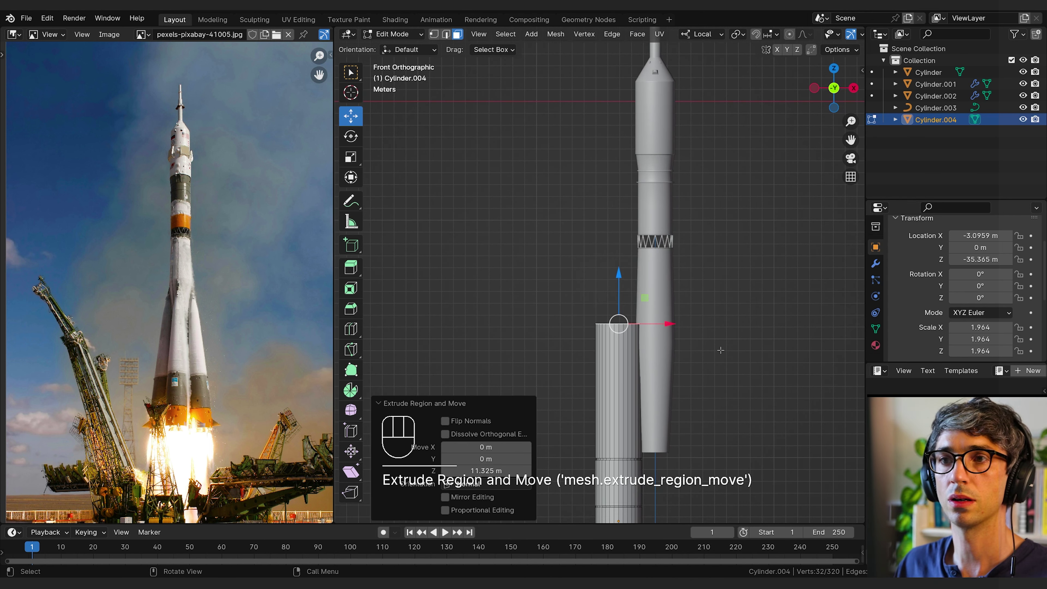
key(e)
click(721, 333)
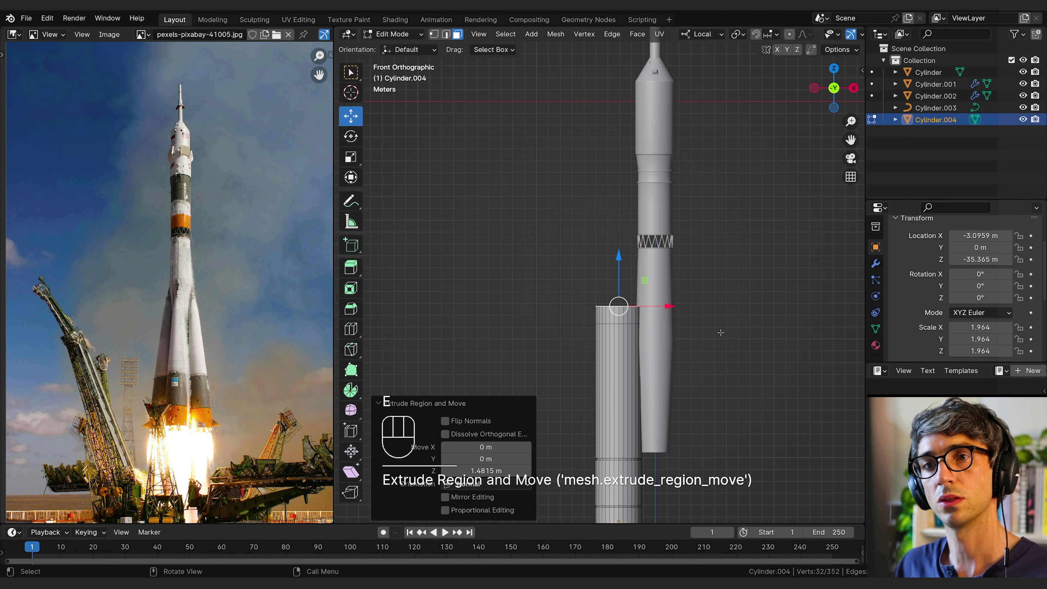
key(g)
key(z)
click(720, 325)
- Scale the booster's top face to 0.186 using proportional editing with Smooth falloff and a size of about 21.1 m to taper the booster
shift+middle_drag(717, 389, 703, 320)
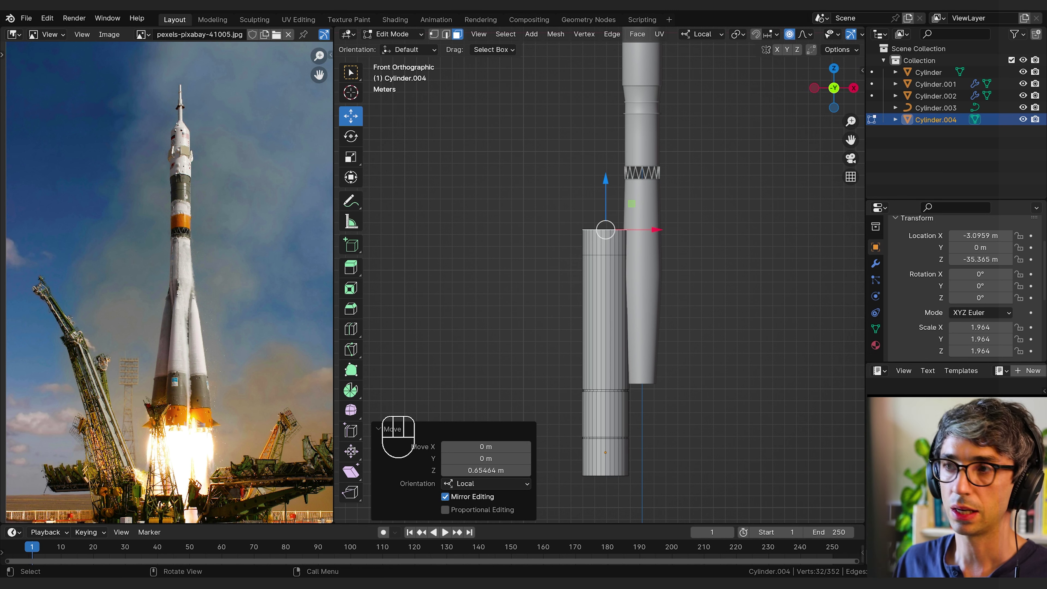
key(s)
scroll(749, 263, down, 18)
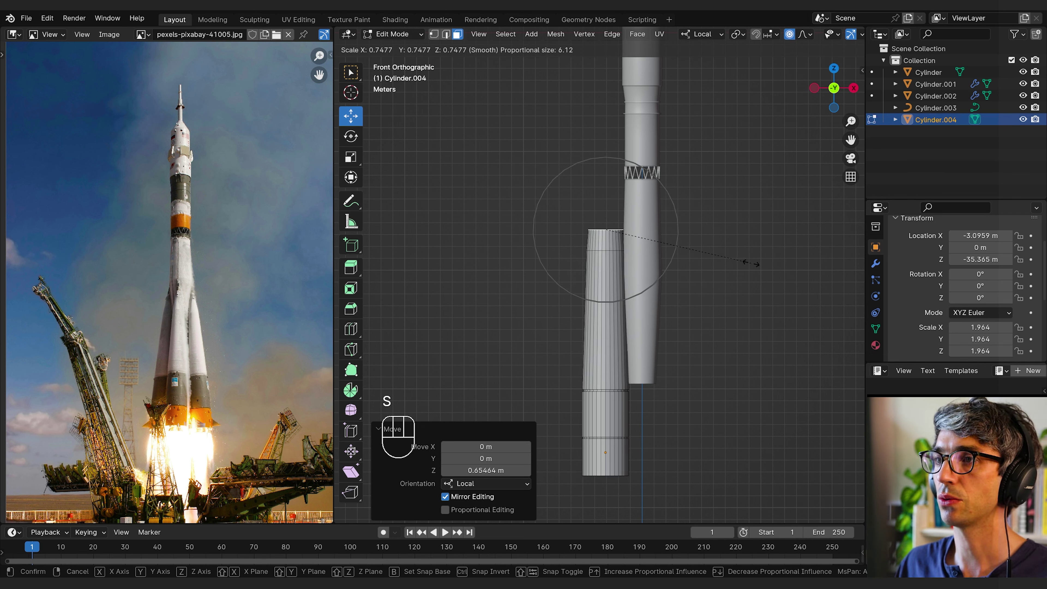
scroll(633, 247, down, 9)
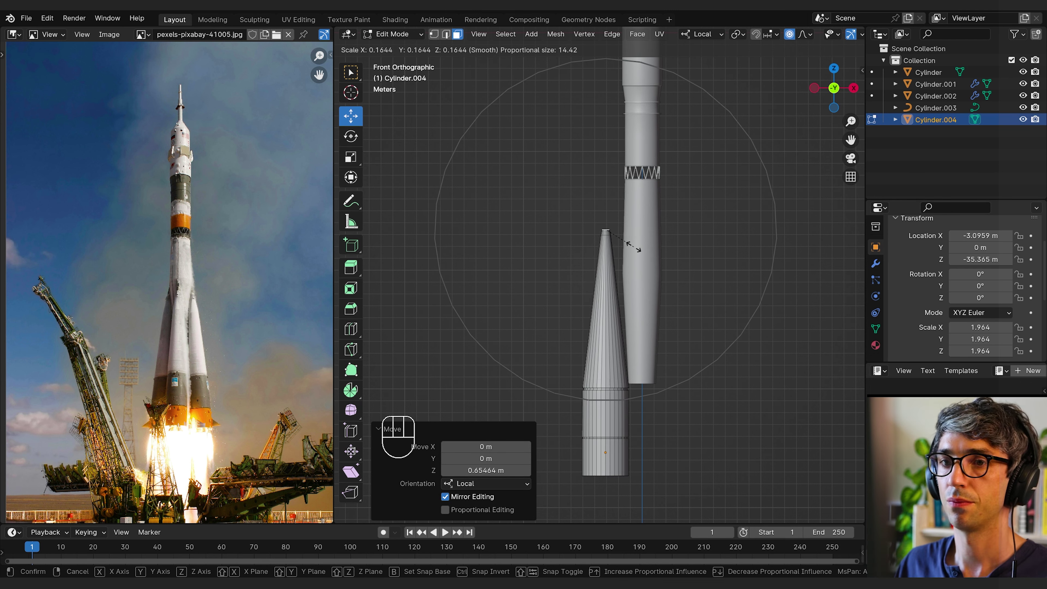
click(638, 248)
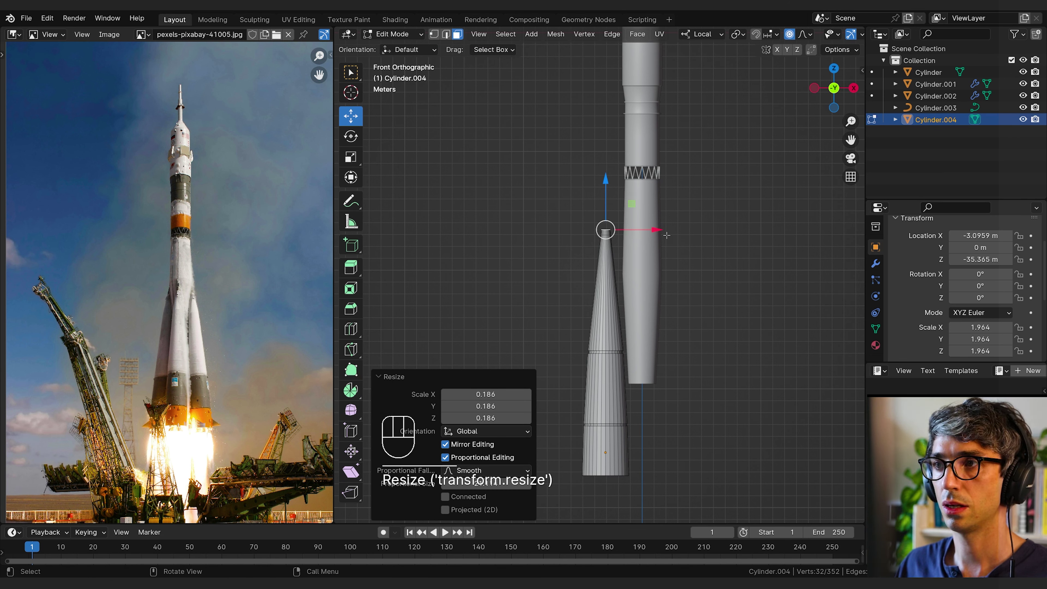
key(g)
key(x)
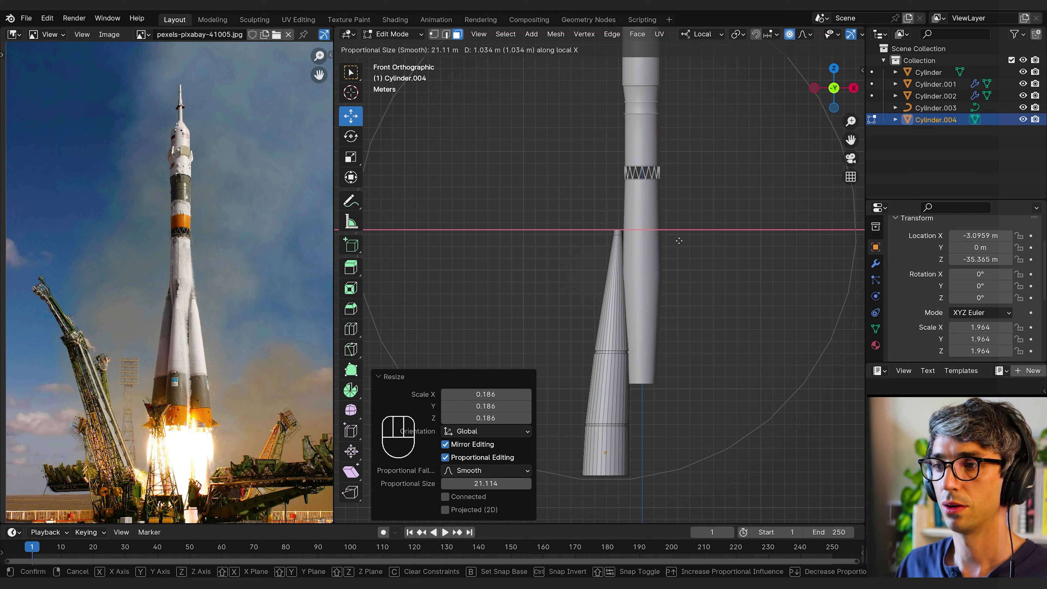
key(Escape)
- Set the proportional falloff to Linear and move the booster's top face about 1.1 m along local X to lean it against the rocket body
click(804, 34)
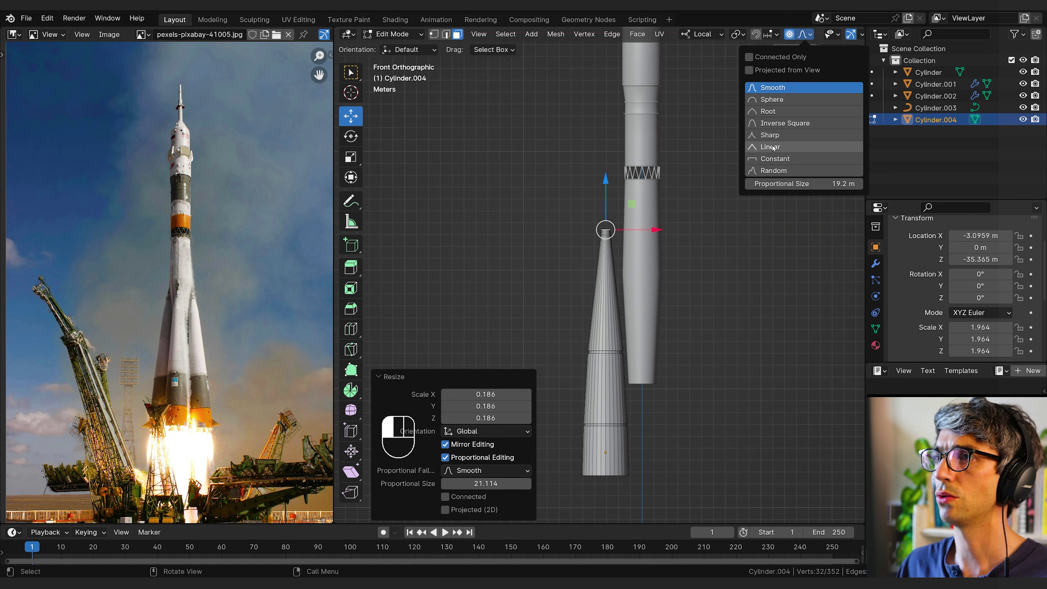
click(771, 146)
key(g)
key(x)
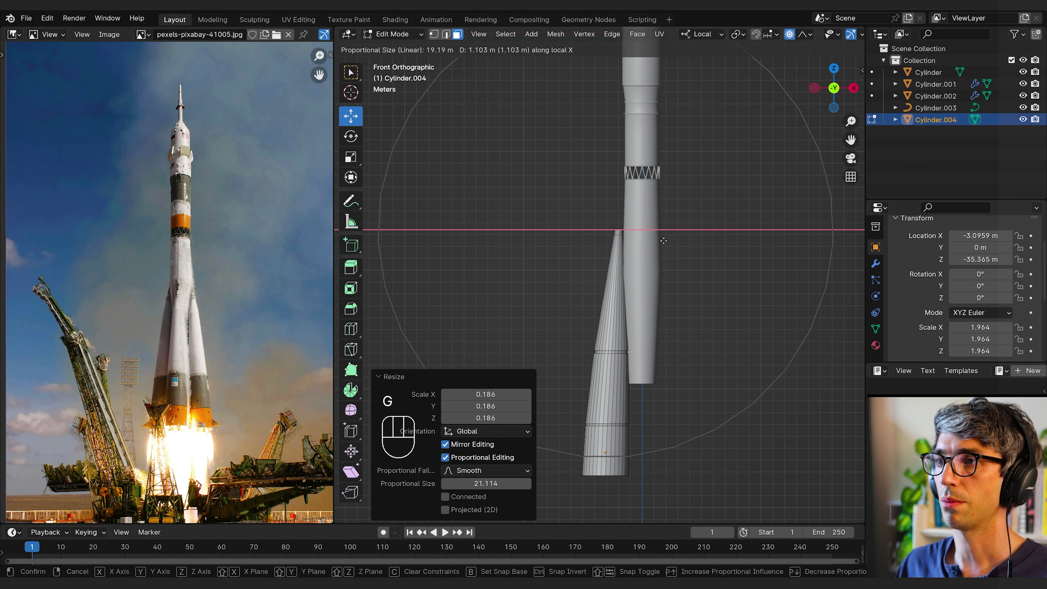
click(666, 242)
- Slide the edge loop just below the booster's tip about a quarter of the way down the cone
scroll(666, 242, up, 5)
key(2)
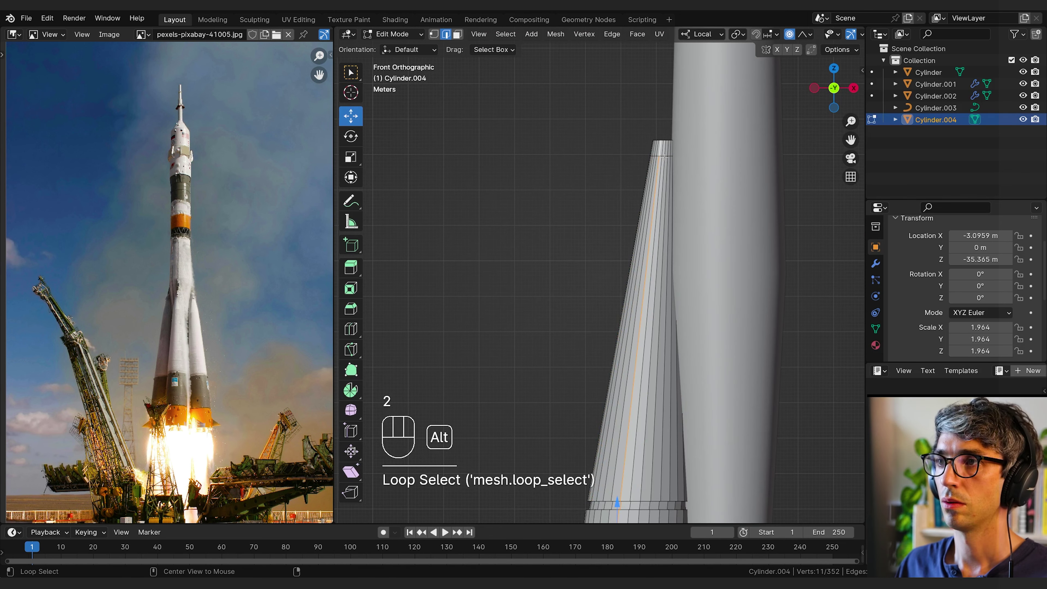
alt+click(664, 153)
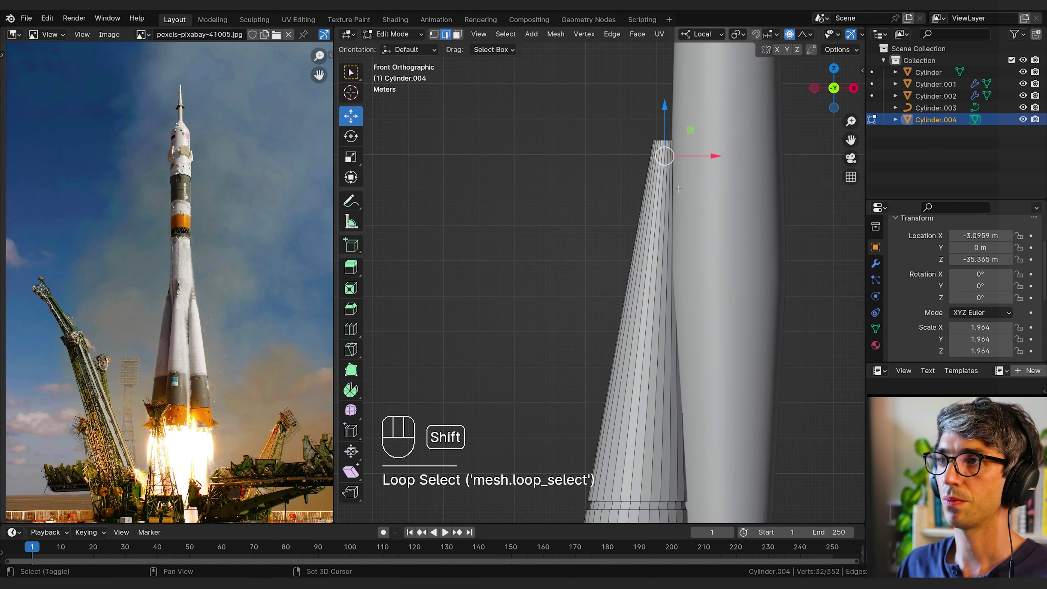
shift+middle_drag(662, 152, 627, 129)
key(g)
key(g)
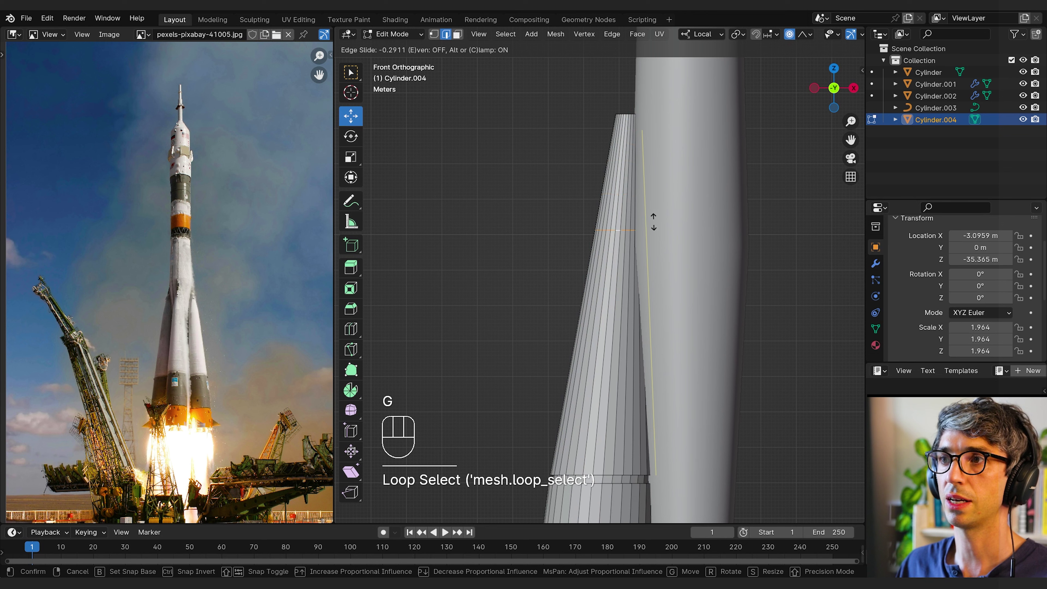
click(653, 218)
- Scale the booster's topmost edge loop to about 0.47 with proportional editing turned off
alt+click(624, 115)
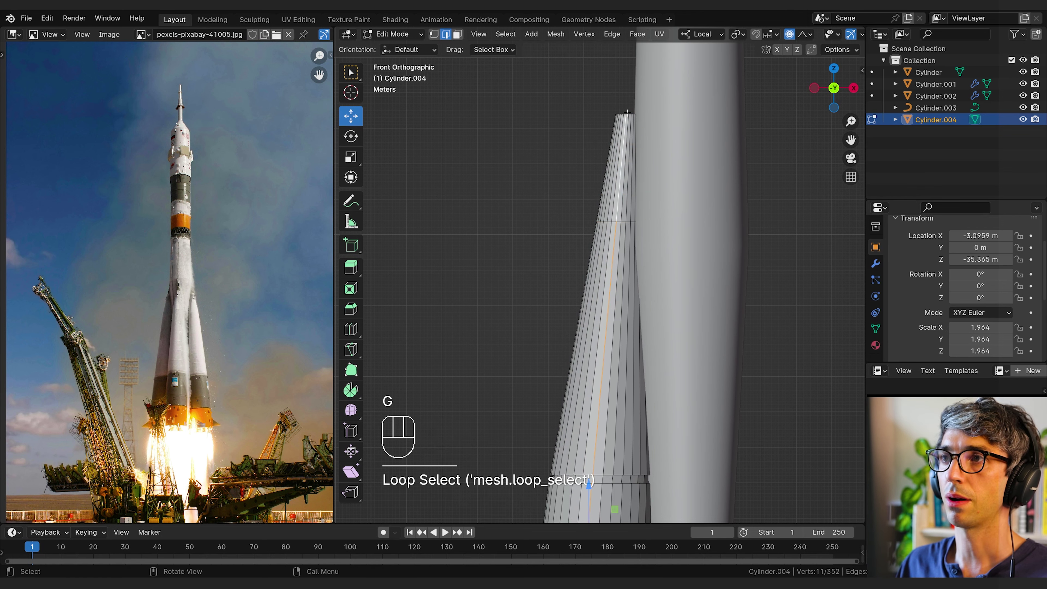
alt+click(625, 114)
shift+middle_drag(737, 150, 722, 250)
key(s)
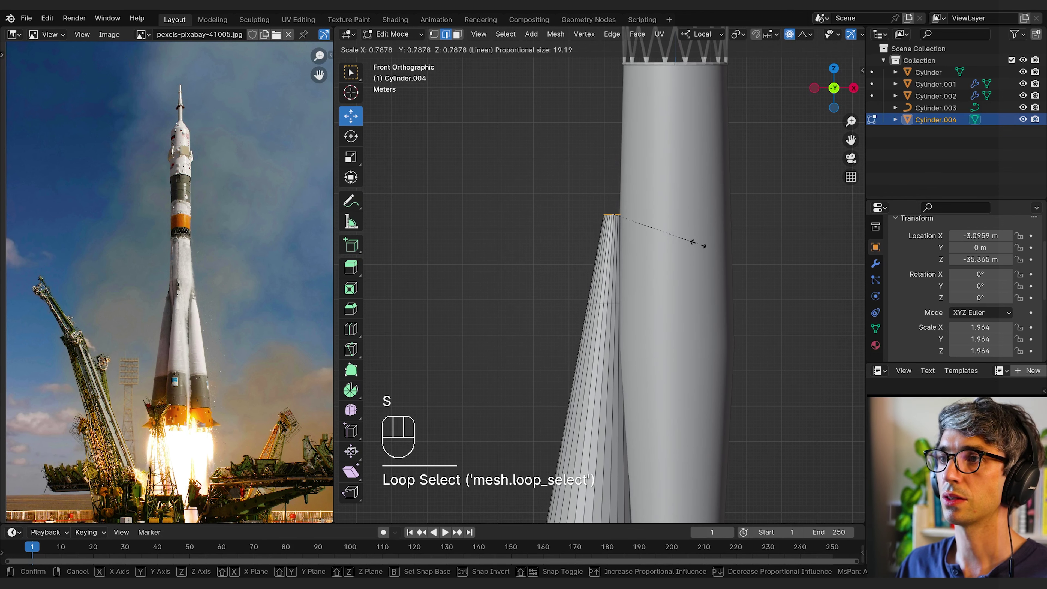
click(697, 241)
key(s)
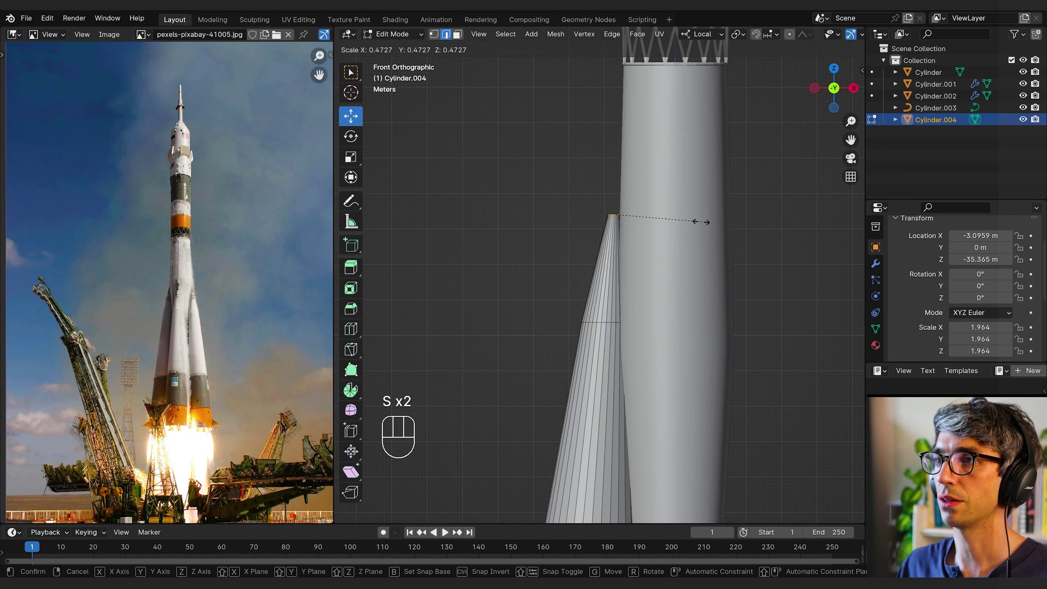
click(680, 222)
- Sharpen the booster's tip by scaling it to about 0.9 and shift it along X by 0.127 m and 0.023 m against the body
key(g)
key(x)
click(680, 222)
key(s)
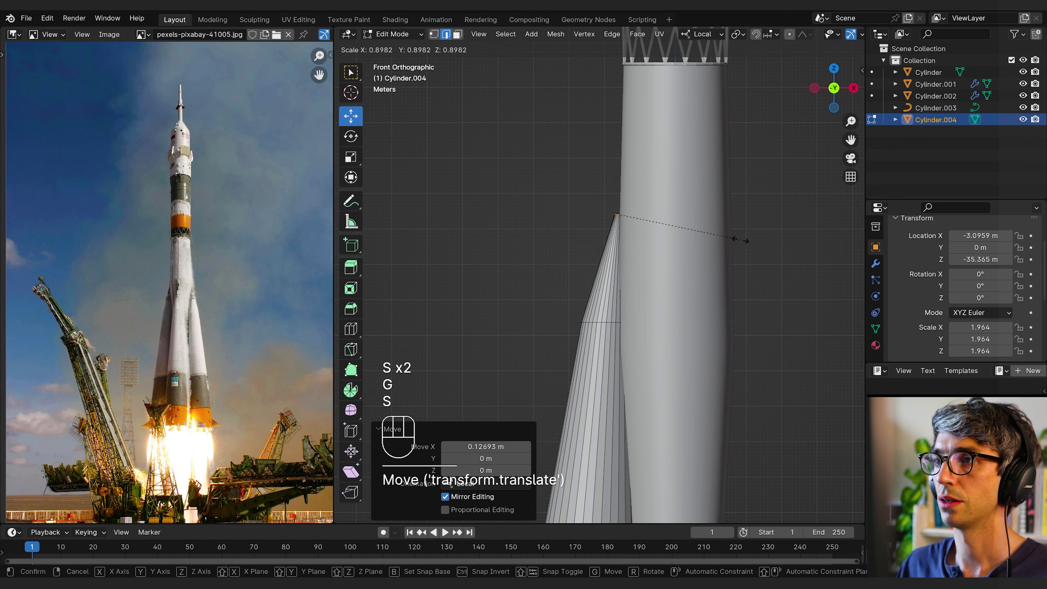
click(739, 236)
key(g)
key(x)
click(741, 240)
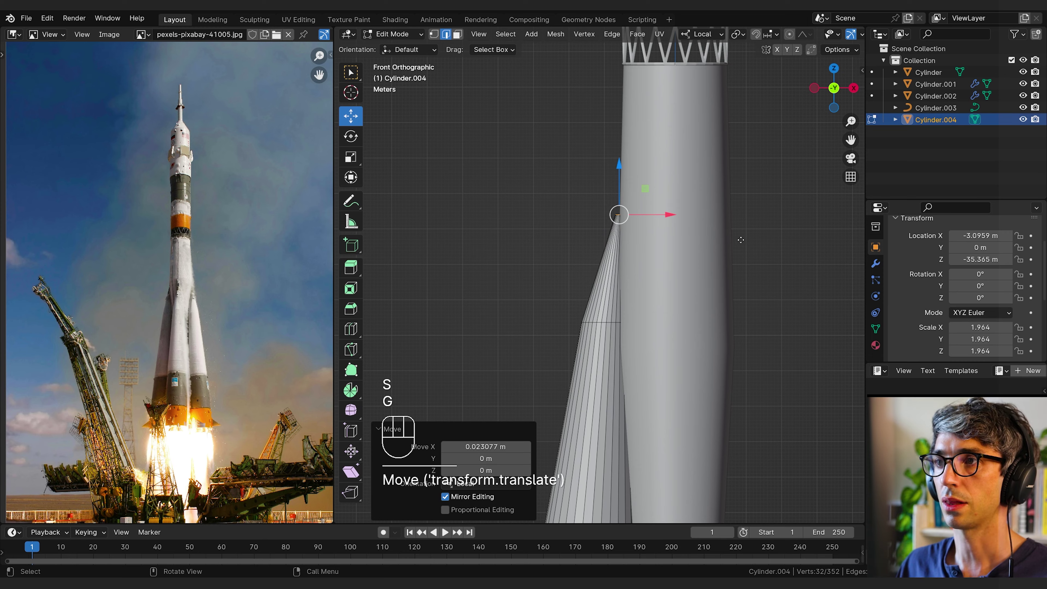
key(g)
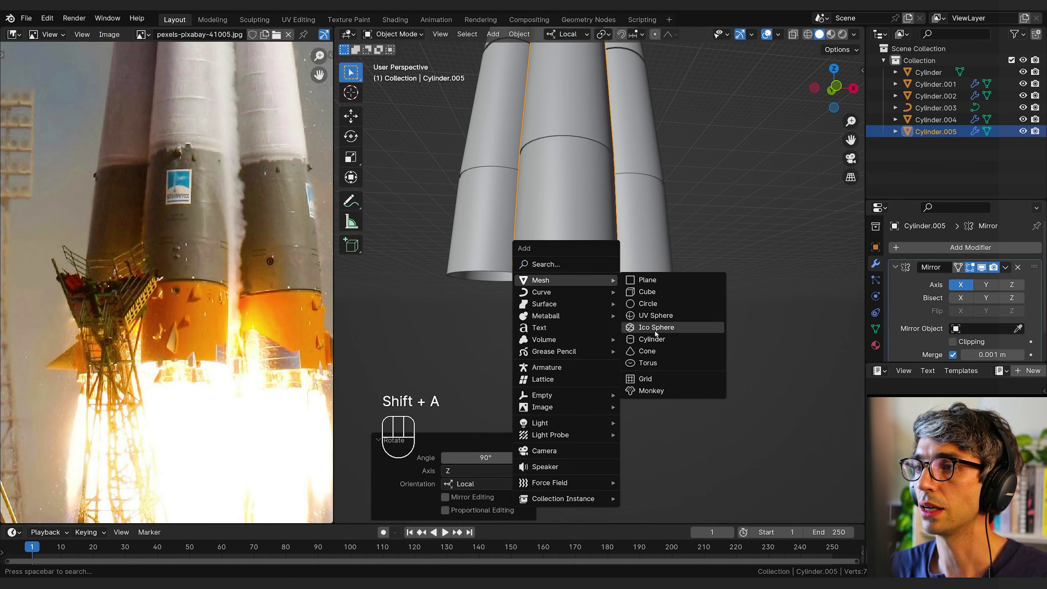
- Add a cylinder for an engine nozzle beneath the boosters and flare its bottom face by scaling it to about 1.67
click(655, 339)
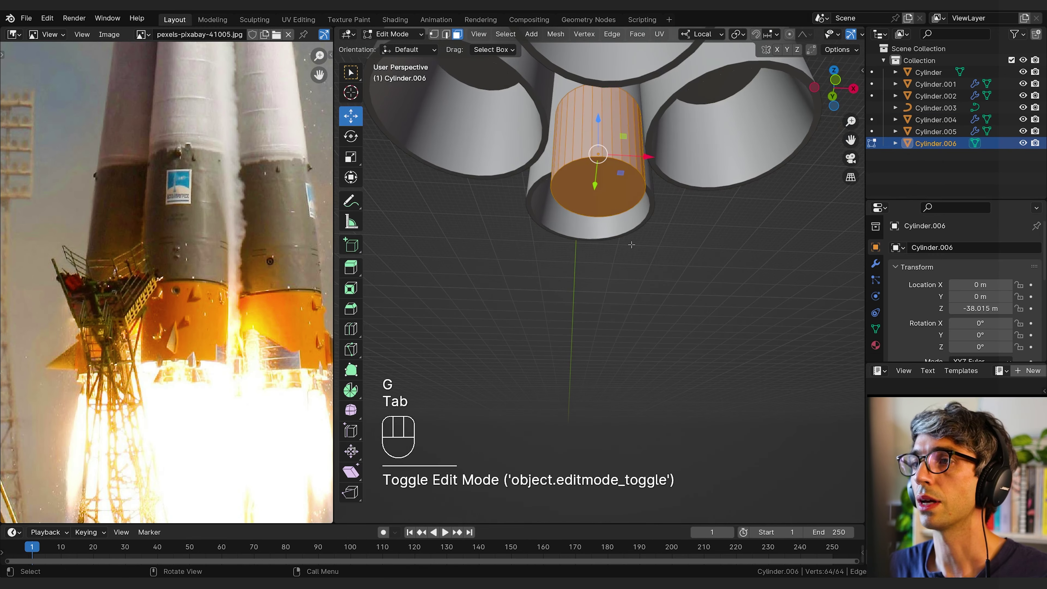
key(3)
click(615, 191)
shift+click(614, 191)
key(s)
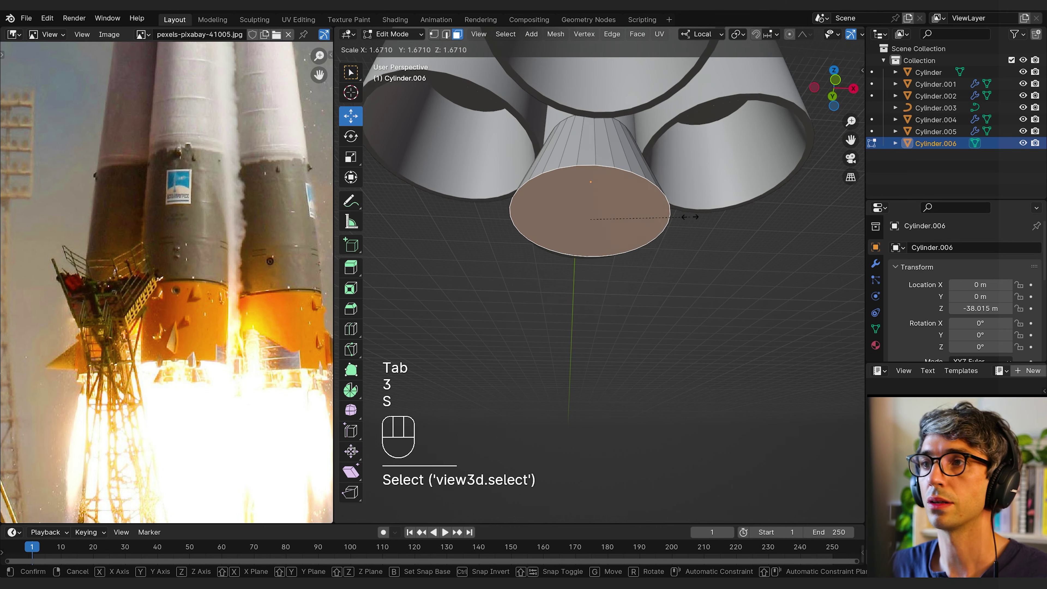
click(688, 212)
- Extrude the nozzle's bottom face inward at a scale of 0.945 to form a thin rim
middle_drag(688, 212, 681, 253)
key(e)
key(s)
click(680, 260)
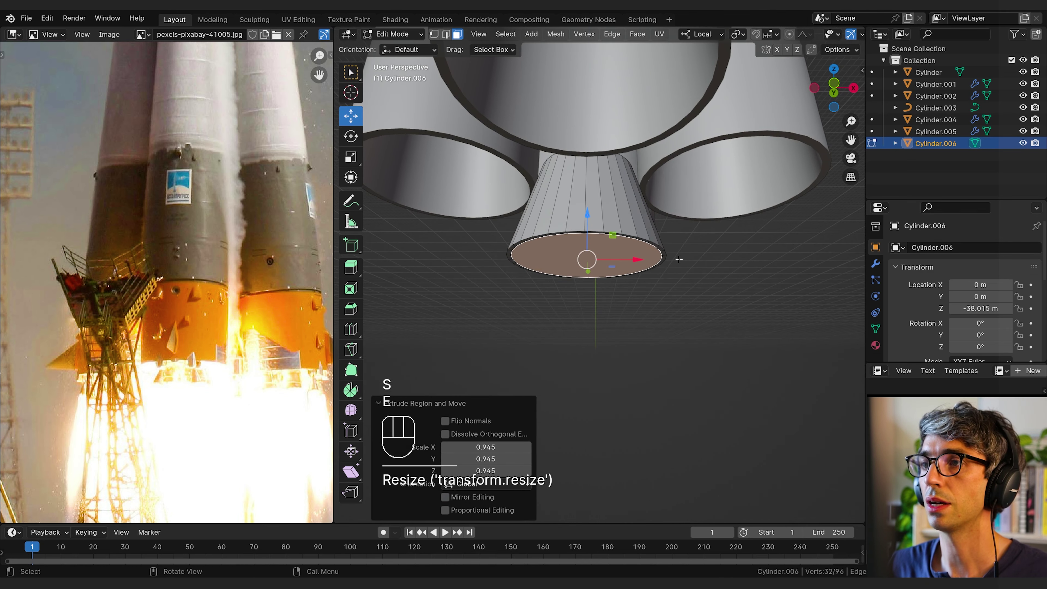
key(e)
middle_click(679, 258)
click(678, 207)
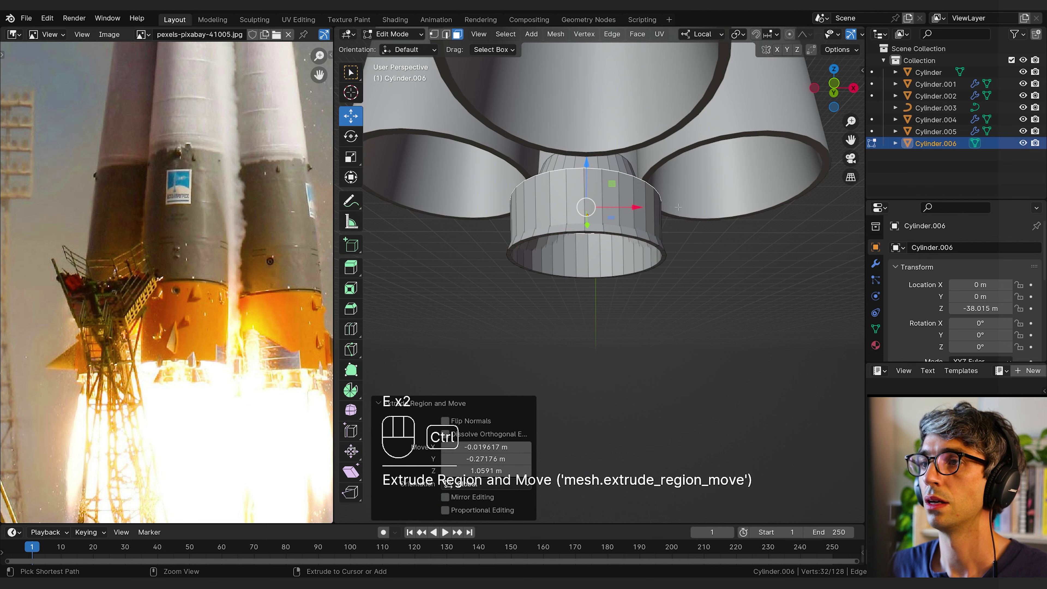
key(ctrl+z)
key(g)
key(z)
click(682, 206)
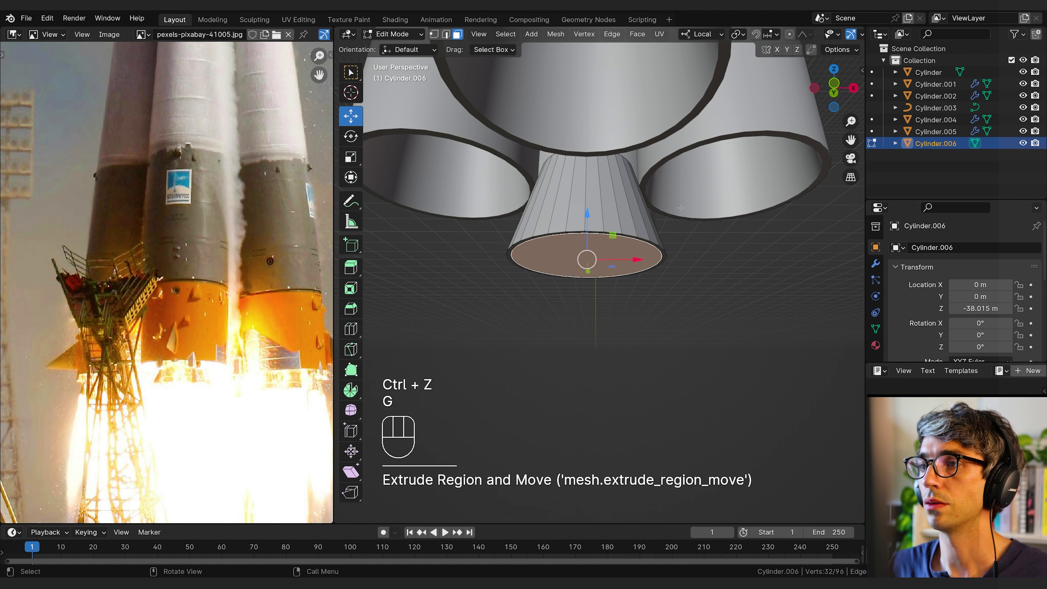
- Hollow the nozzle by extruding its inner bottom face about 1.08 m up inside and scaling it to 0.669
key(e)
click(667, 180)
key(s)
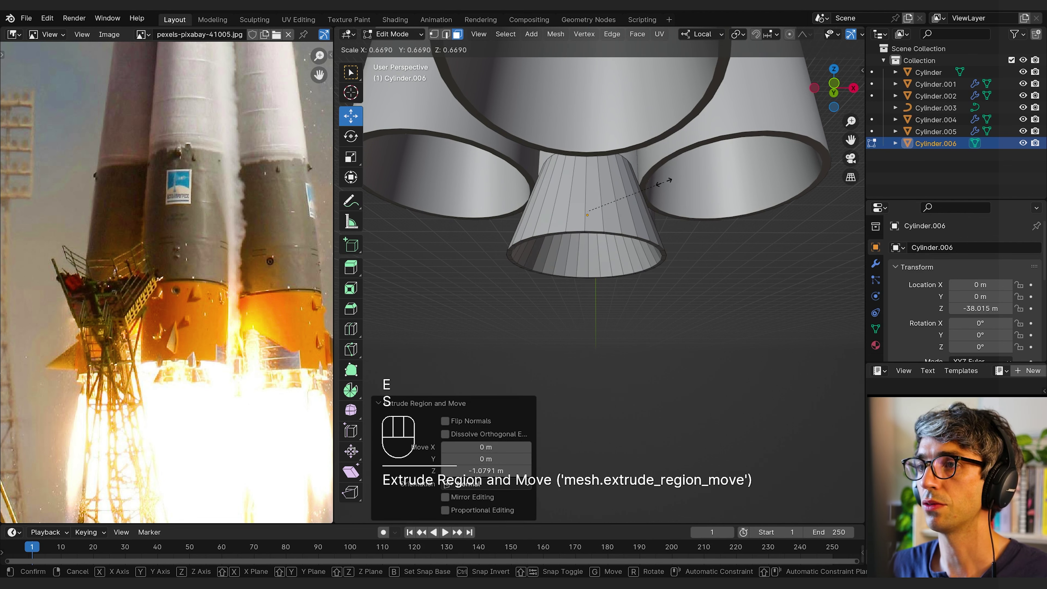
click(664, 182)
- Add four evenly spaced loop cuts around the nozzle's outer wall and bevel them to 0.101 m with one segment
middle_drag(624, 321, 618, 286)
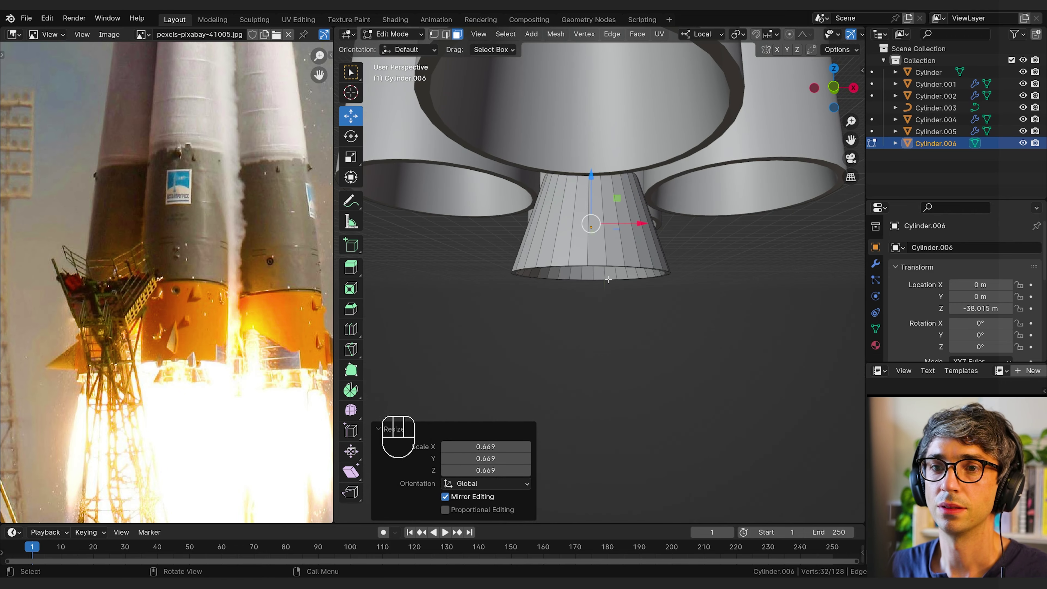
key(ctrl+r)
scroll(558, 233, up, 3)
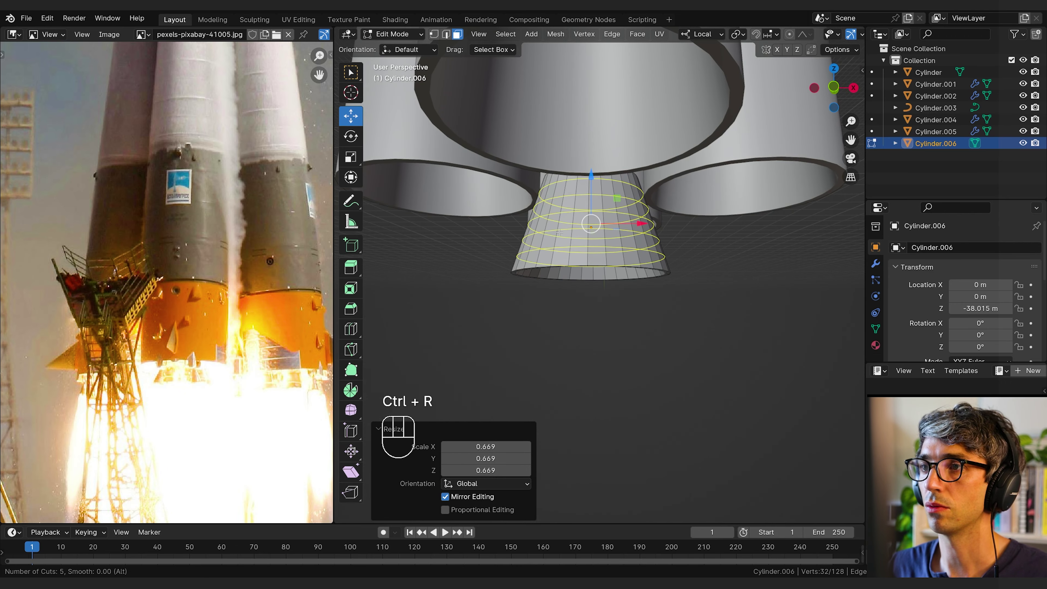
click(559, 233)
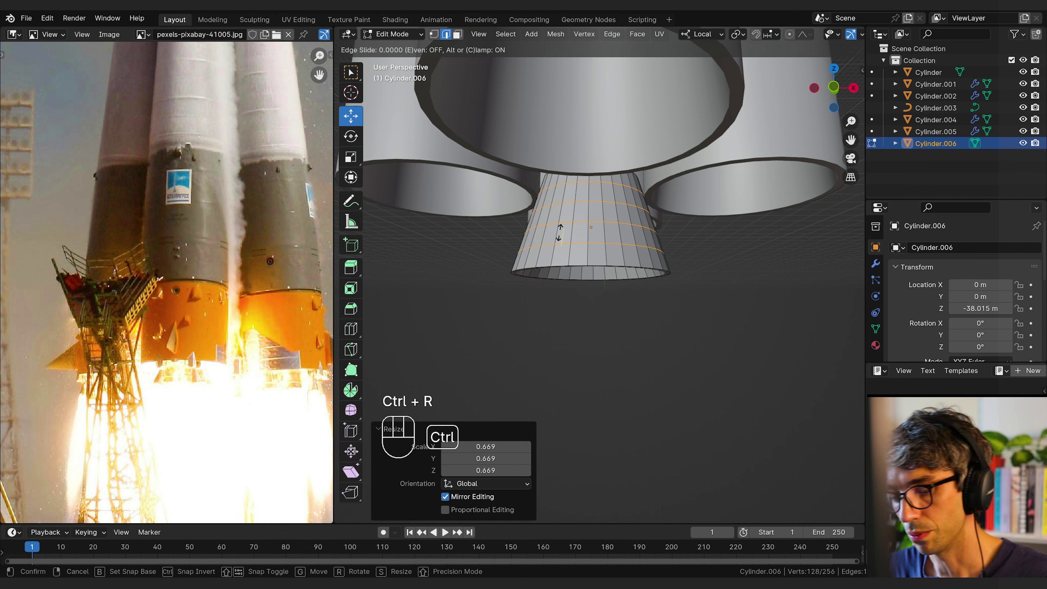
right_click(640, 211)
key(ctrl+b)
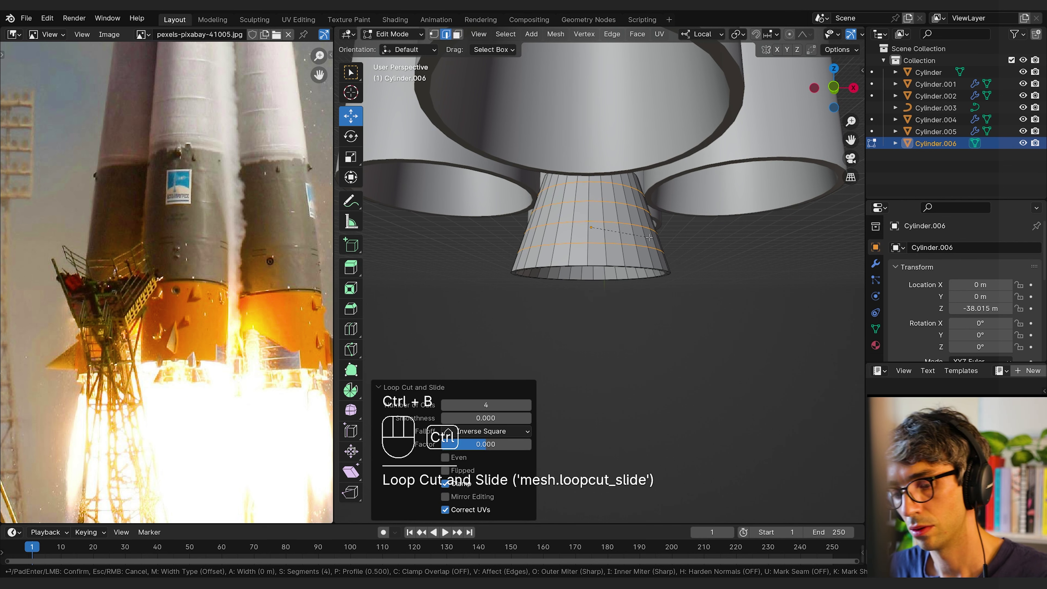
scroll(657, 244, down, 7)
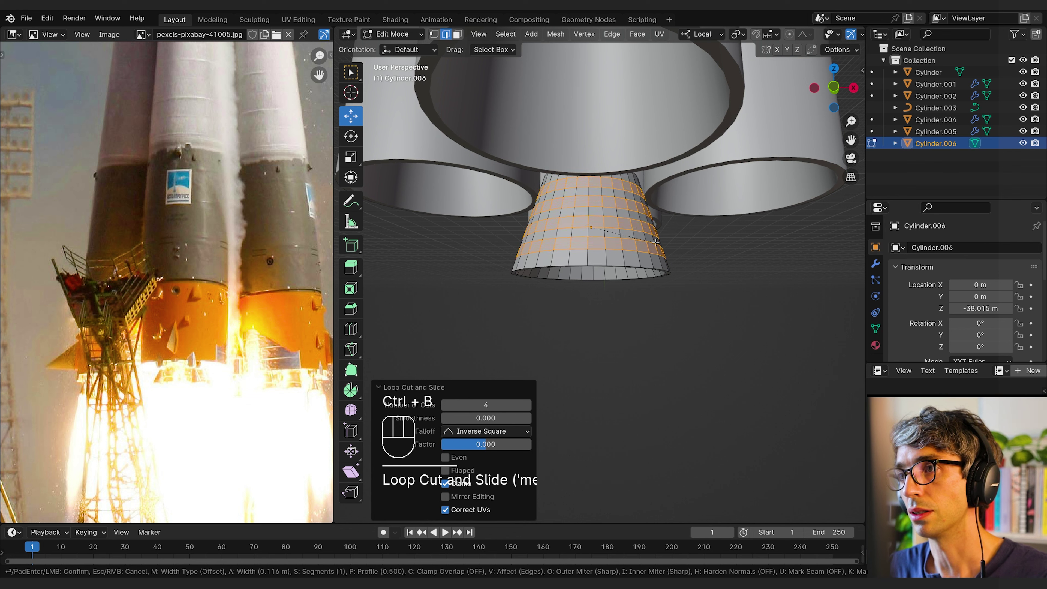
click(656, 243)
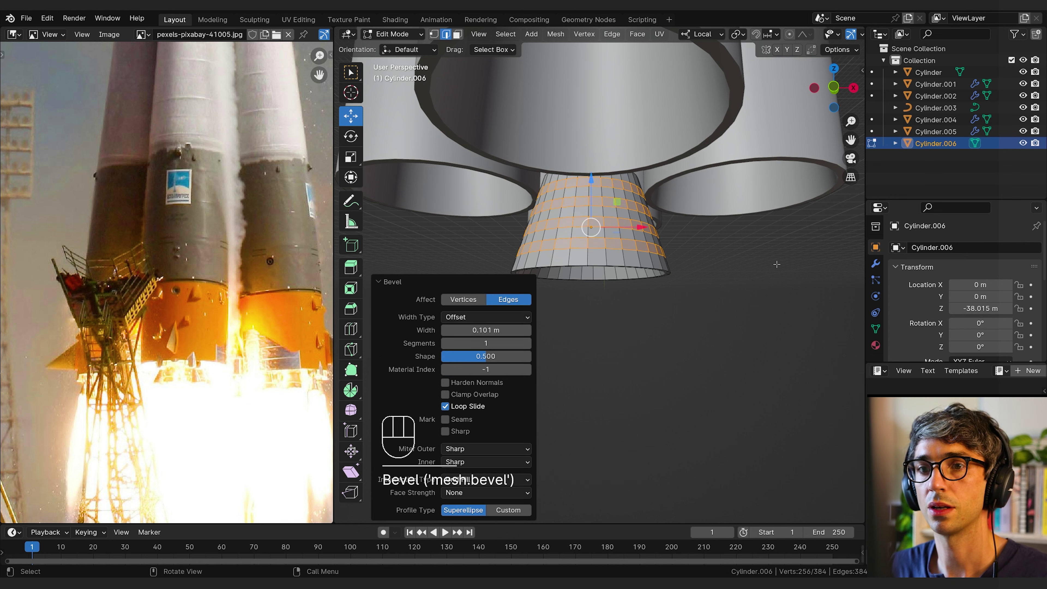
- Extrude the bevelled bands outward at a scale of about 1.10 to form raised rings around the nozzle
key(e)
key(s)
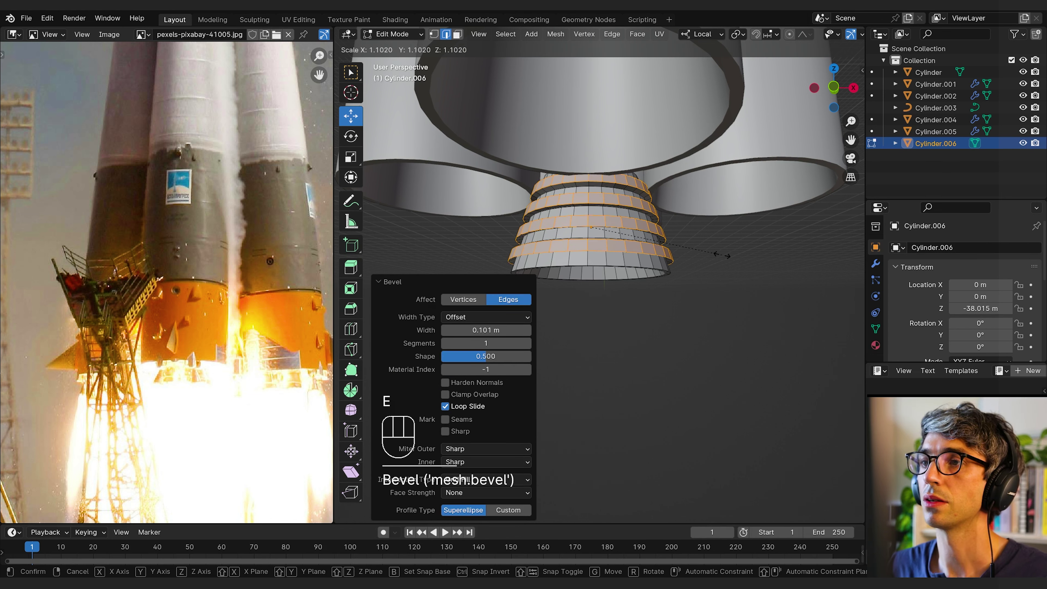
click(726, 257)
key(Tab)
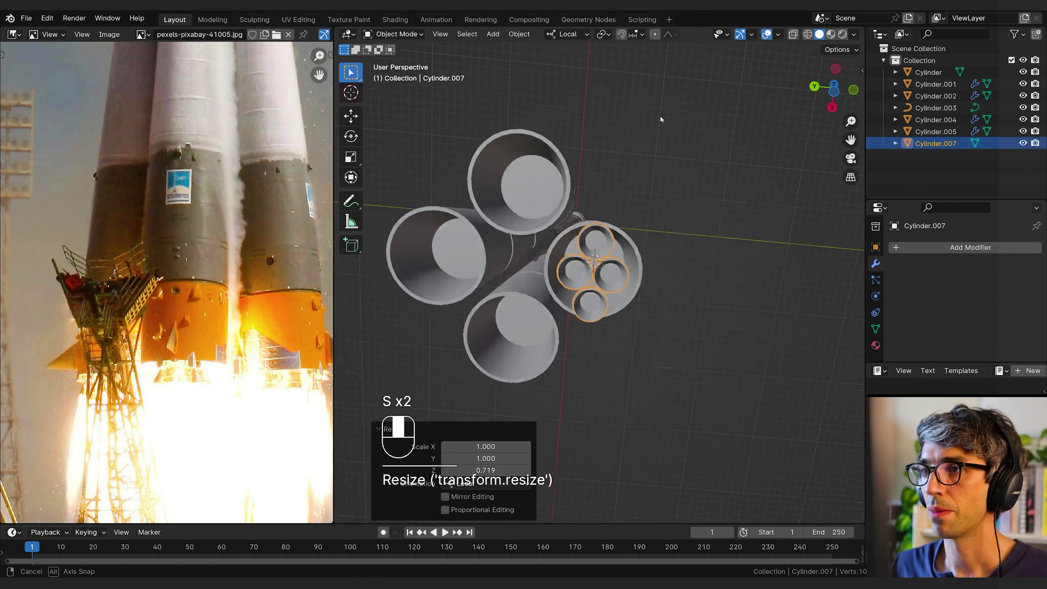
- Apply location, rotation and scale to the four-nozzle cluster and give it a Mirror modifier on the Y axis only
middle_drag(660, 120, 695, 265)
key(F3)
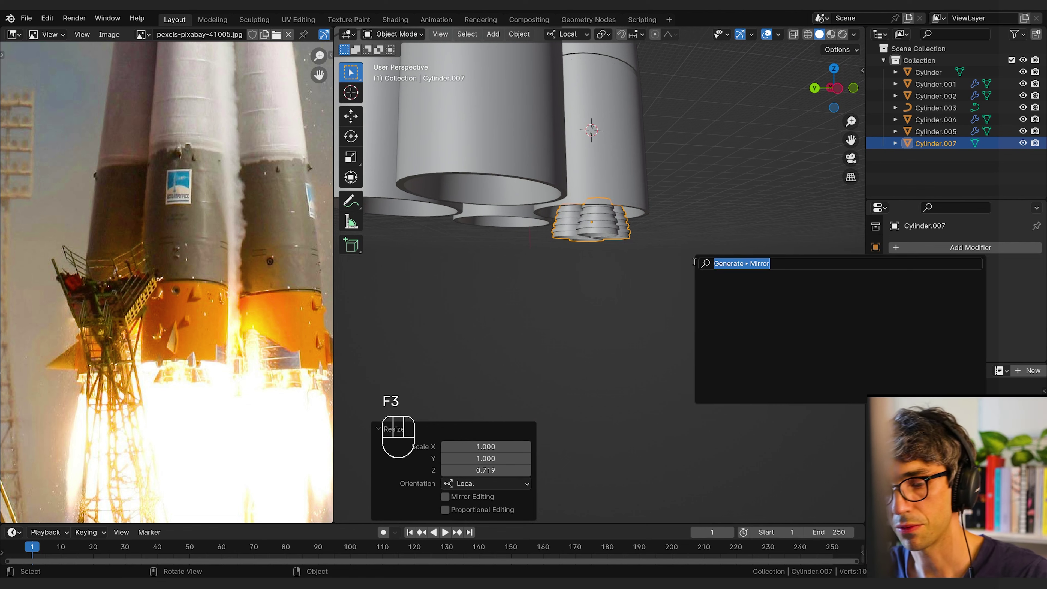
text(applu)
key(BackSpace)
text(y)
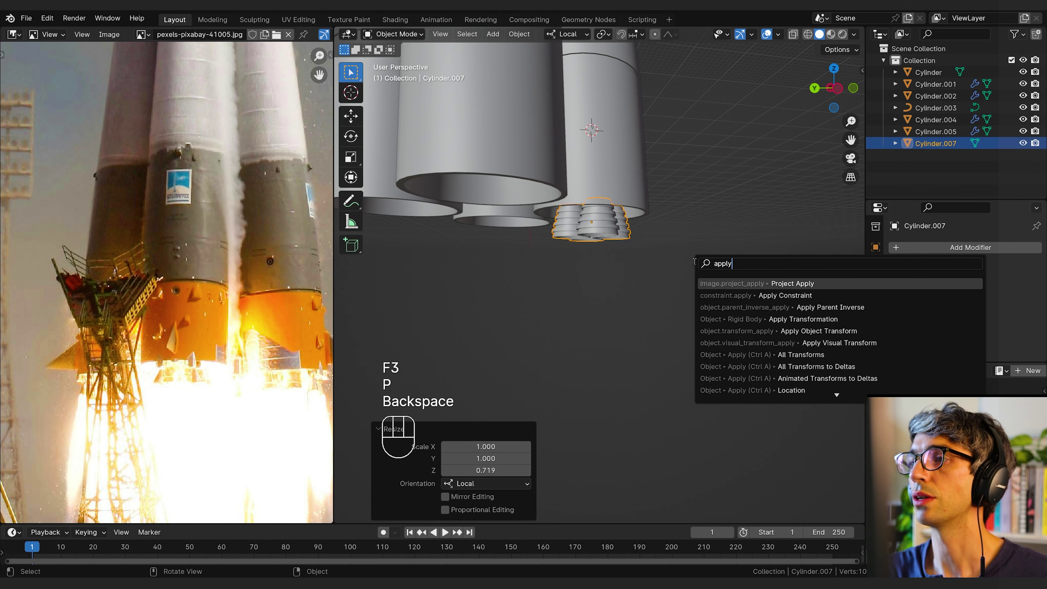
key(Down)
key(Down)
key(Return)
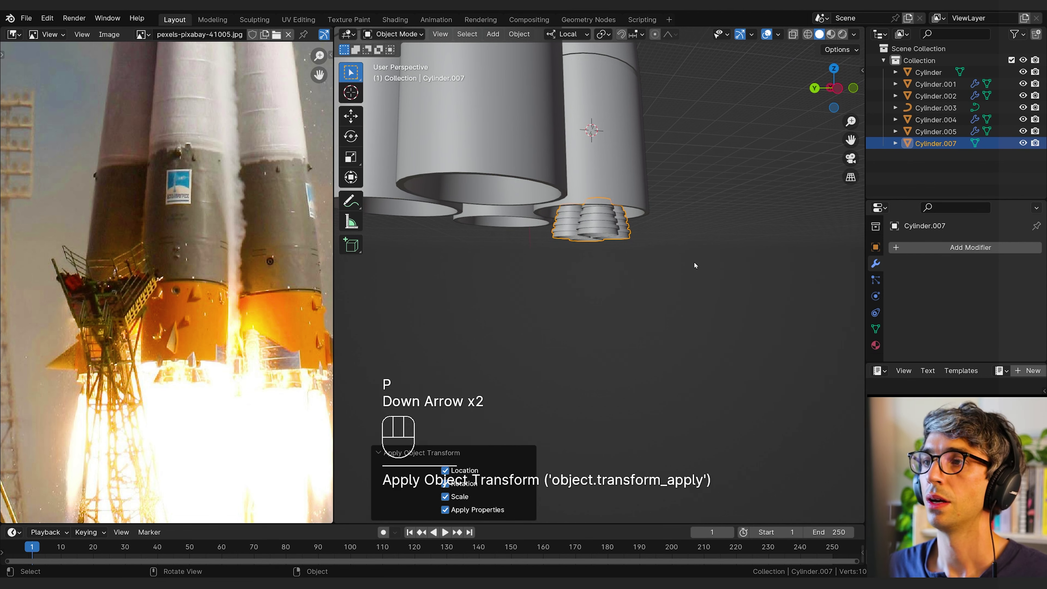
click(907, 252)
click(964, 289)
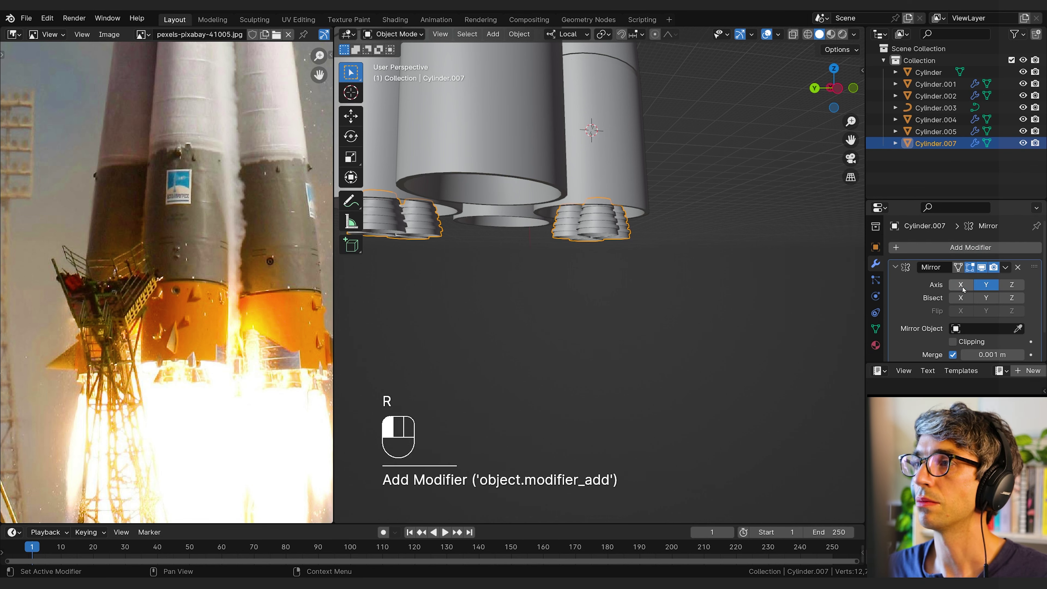
- Duplicate the mirrored nozzle clusters in place and rotate the copy 90° about Z for the other two boosters
shift+middle_drag(643, 279, 792, 279)
middle_drag(763, 295, 725, 307)
key(shift+d)
right_click(727, 308)
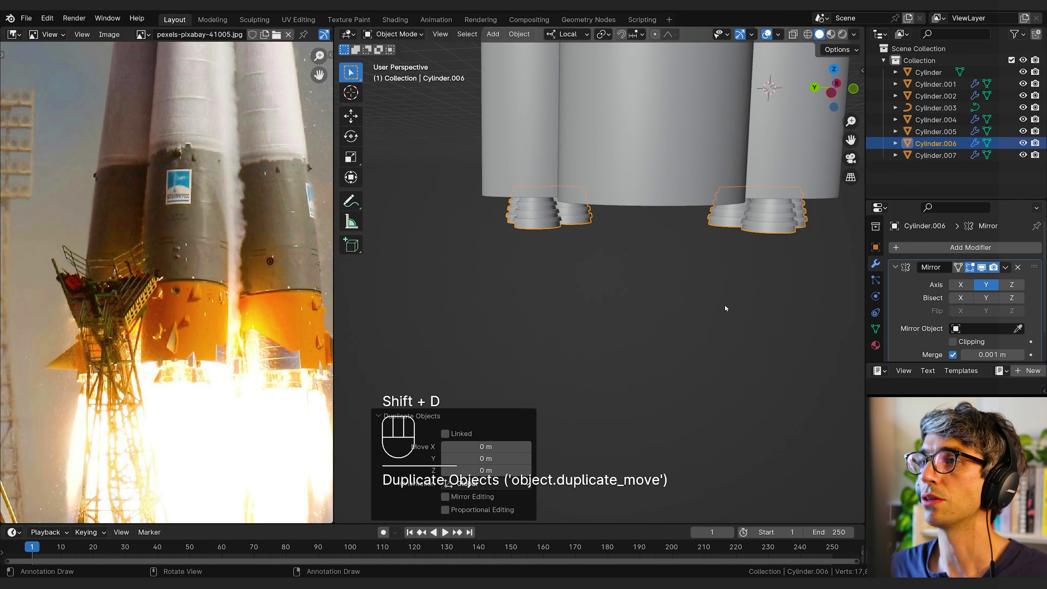
text(rz90)
key(Return)
right_click(710, 305)
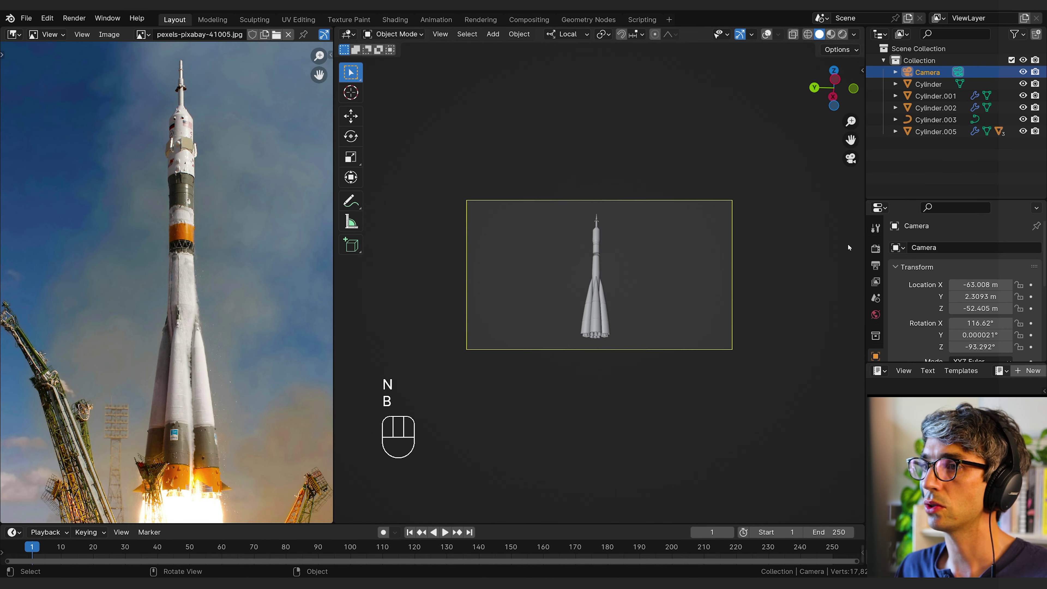
- Enable Ambient Occlusion, Bloom and Screen Space Reflections for EEVEE and show the camera view in rendered shading
click(876, 249)
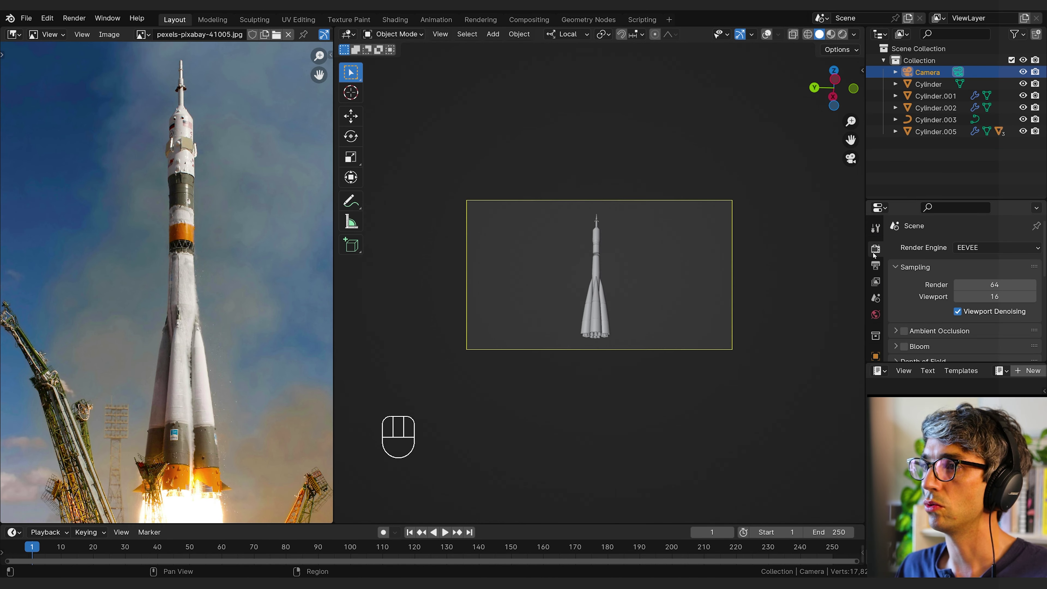
scroll(923, 301, down, 5)
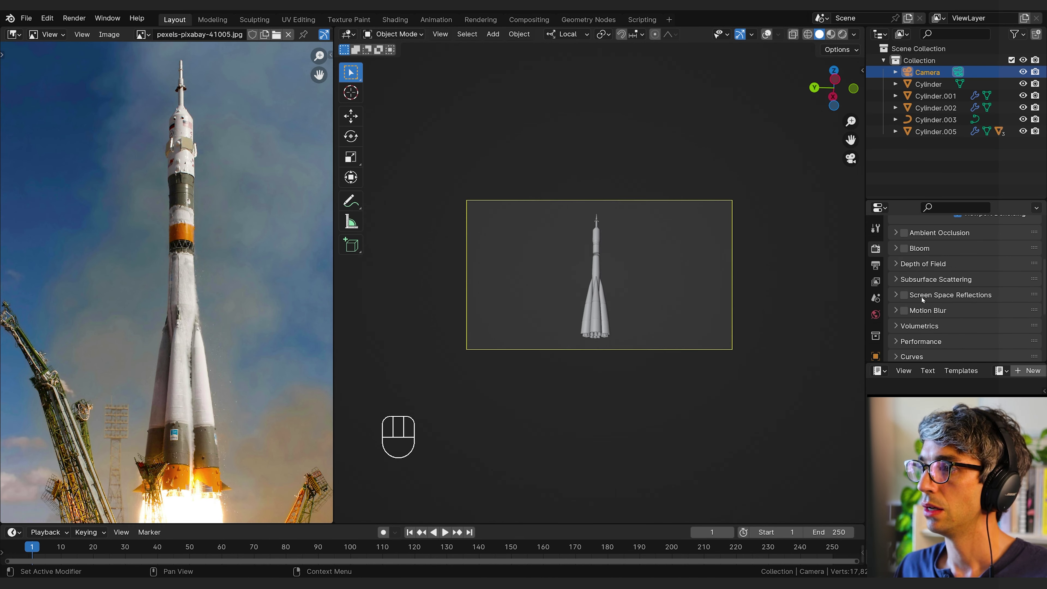
click(907, 285)
click(906, 285)
click(904, 296)
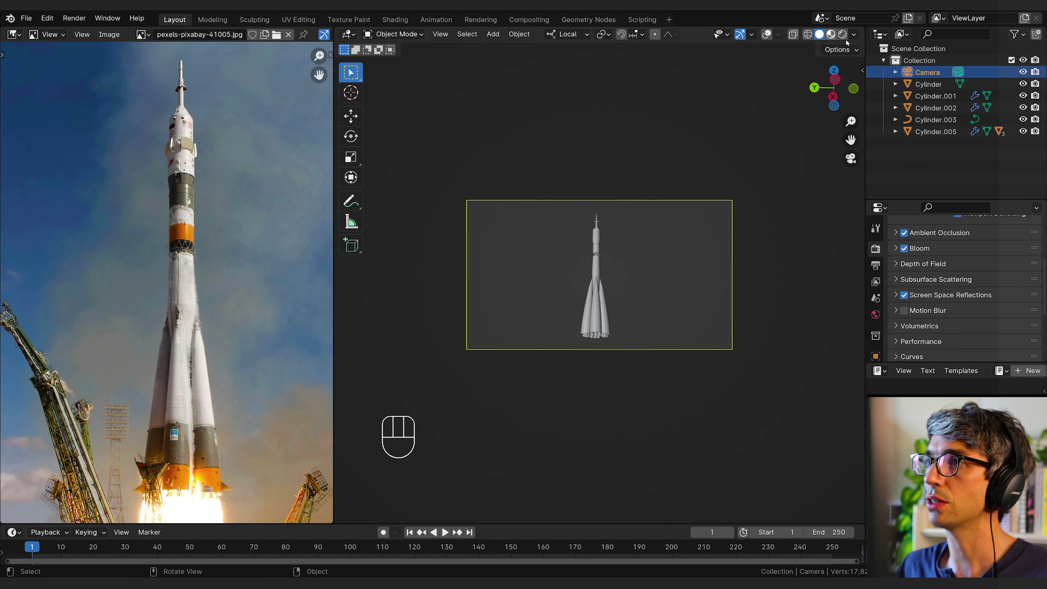
key(z)
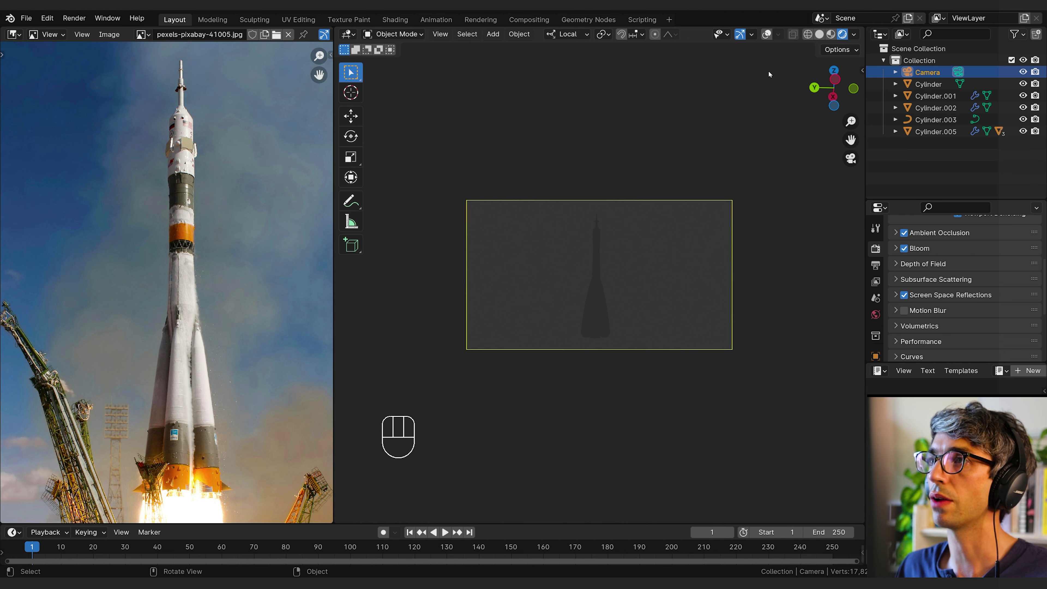
- Fit the whole reference photo in view, enlarge the timeline area and turn it into a Shader Editor showing the World nodes
scroll(149, 196, down, 5)
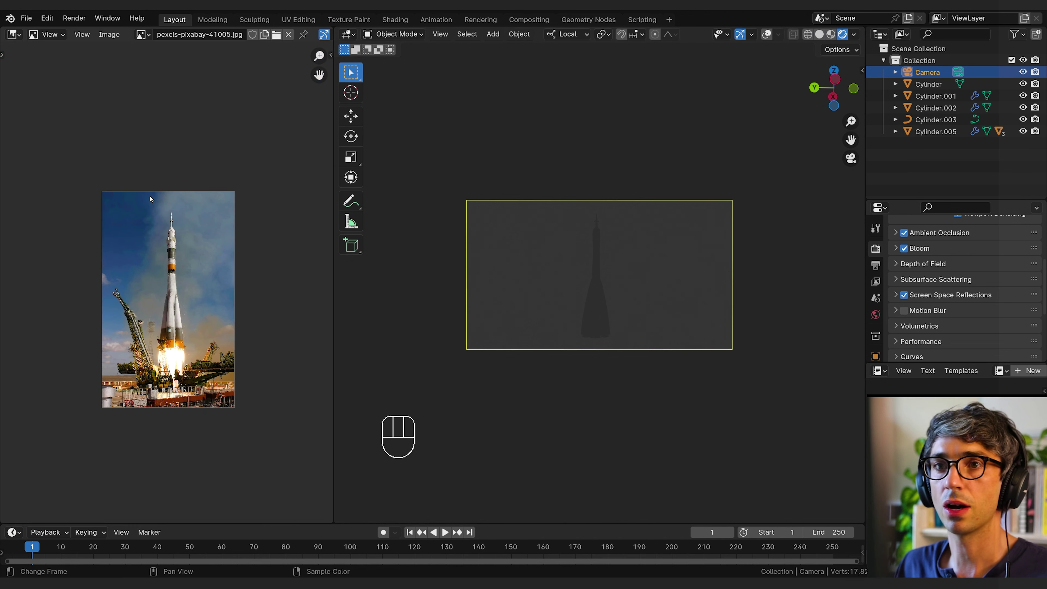
middle_drag(122, 219, 149, 230)
scroll(149, 230, up, 5)
scroll(129, 193, down, 3)
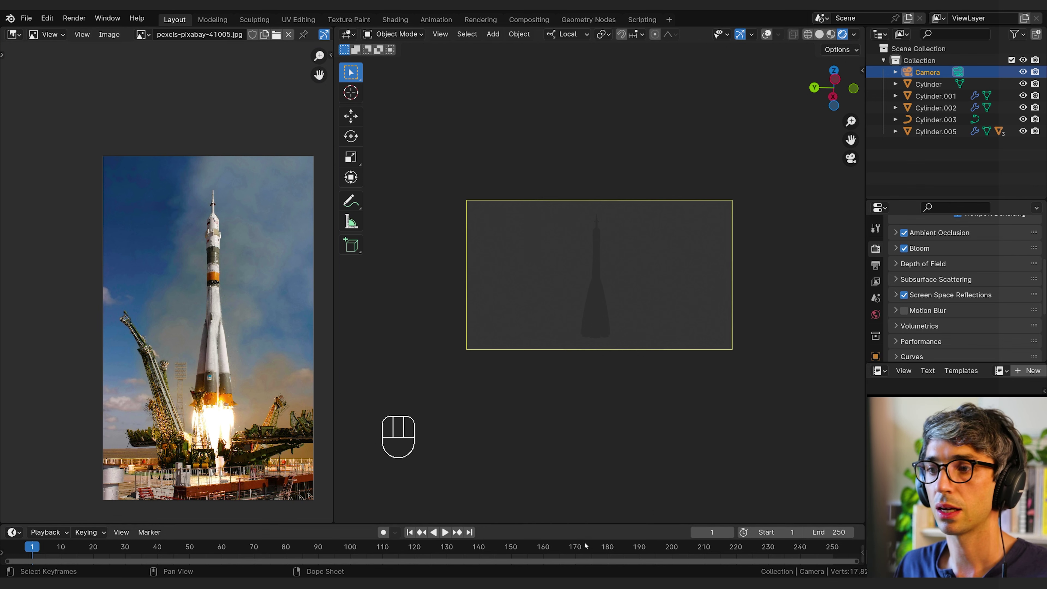
drag(584, 524, 549, 367)
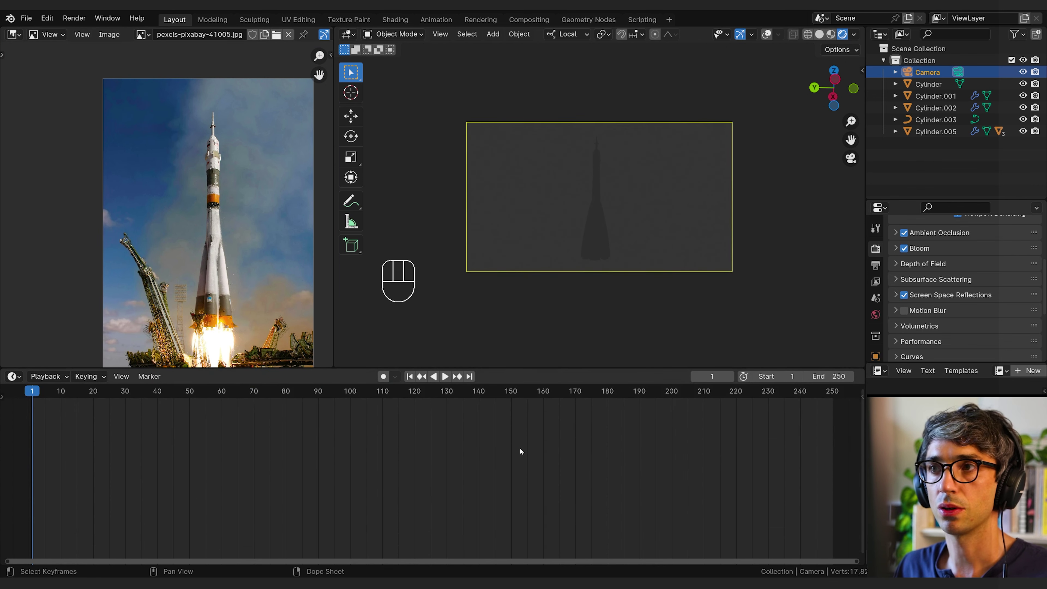
drag(519, 449, 219, 432)
click(13, 376)
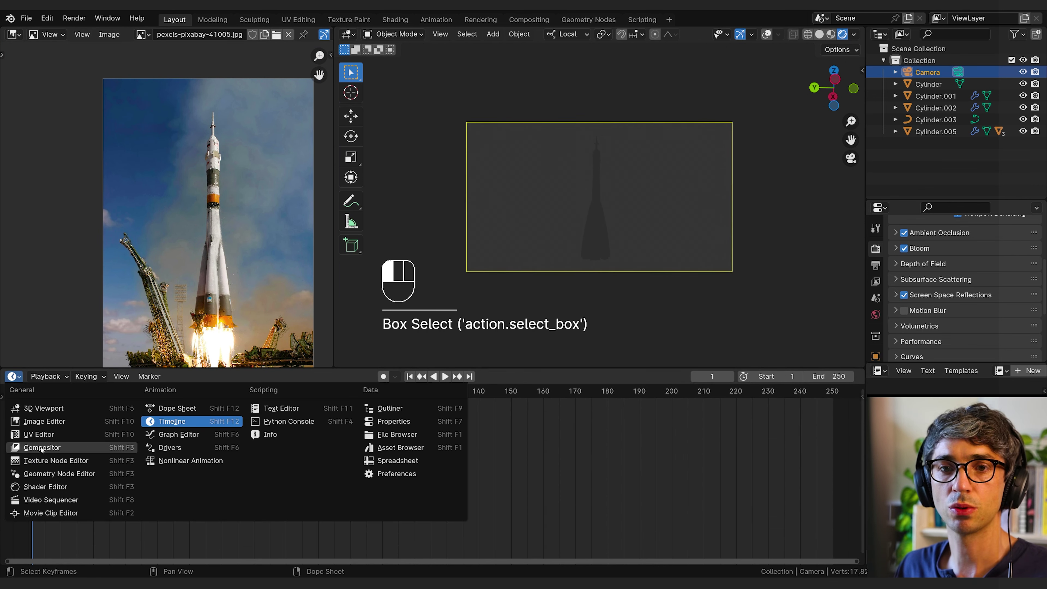
click(41, 487)
click(60, 379)
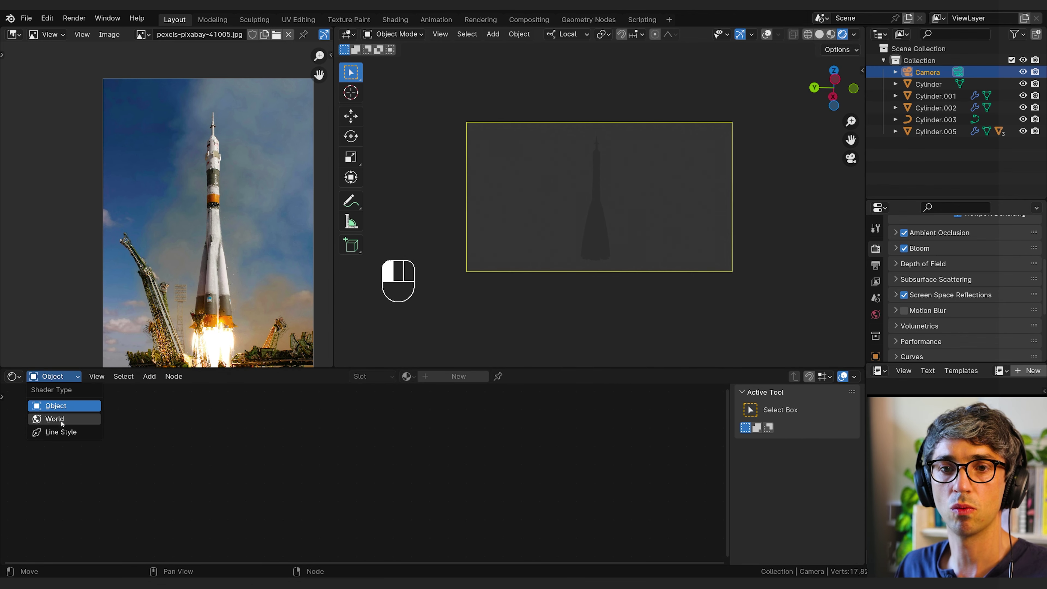
click(50, 420)
scroll(214, 433, up, 4)
- Switch to the Poly Haven website in the browser and look through its HDRI collection
key(alt+Tab)
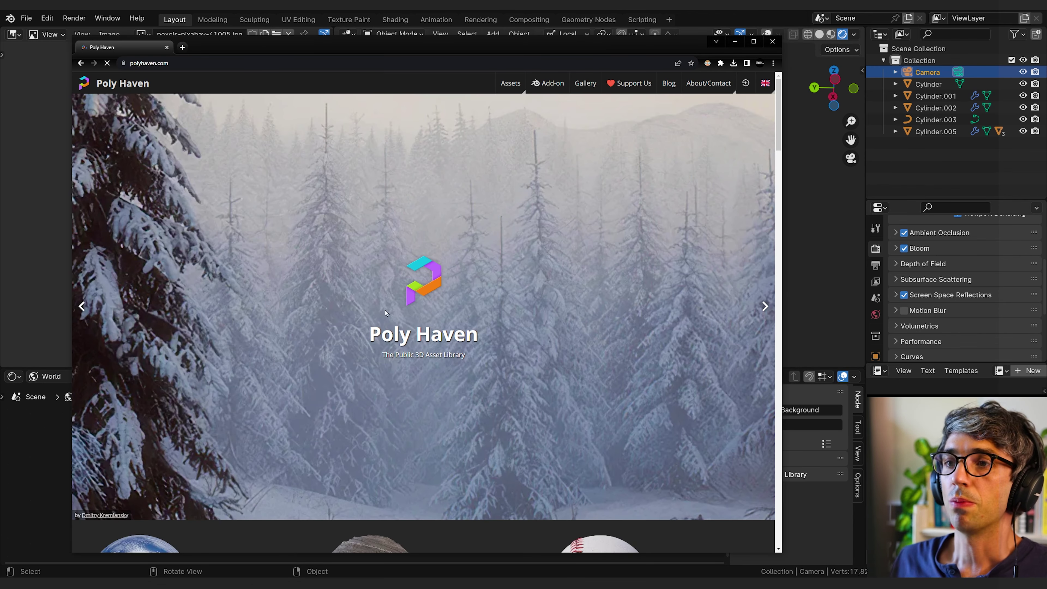
scroll(694, 402, down, 5)
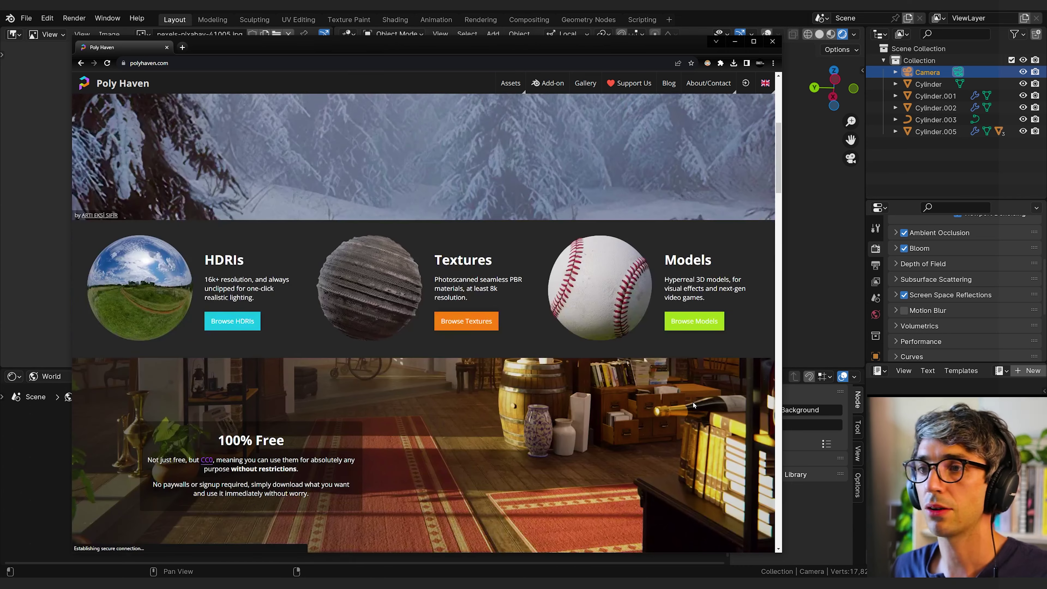
click(161, 276)
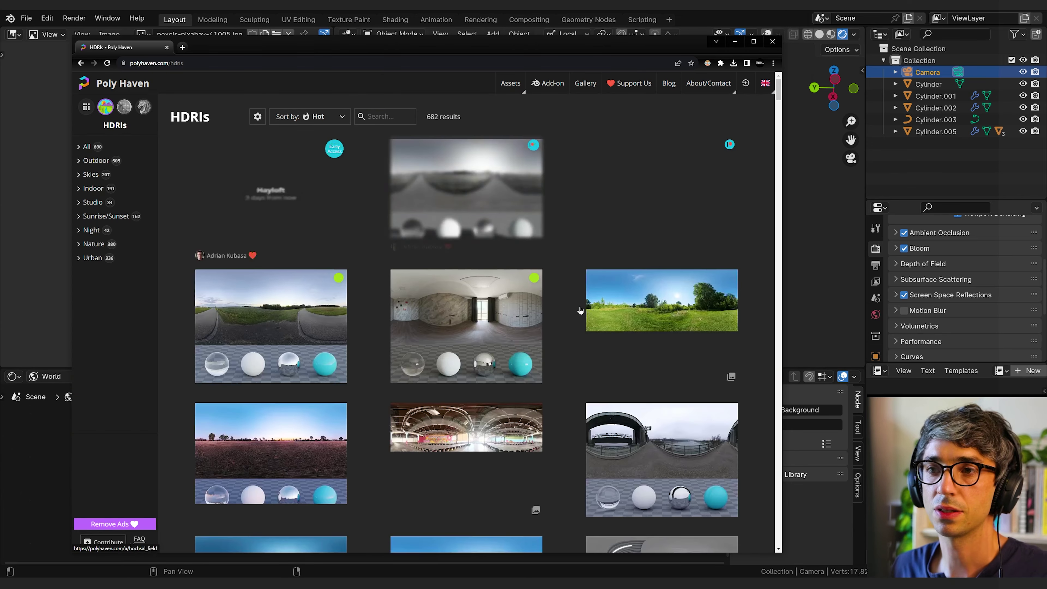
scroll(487, 408, down, 10)
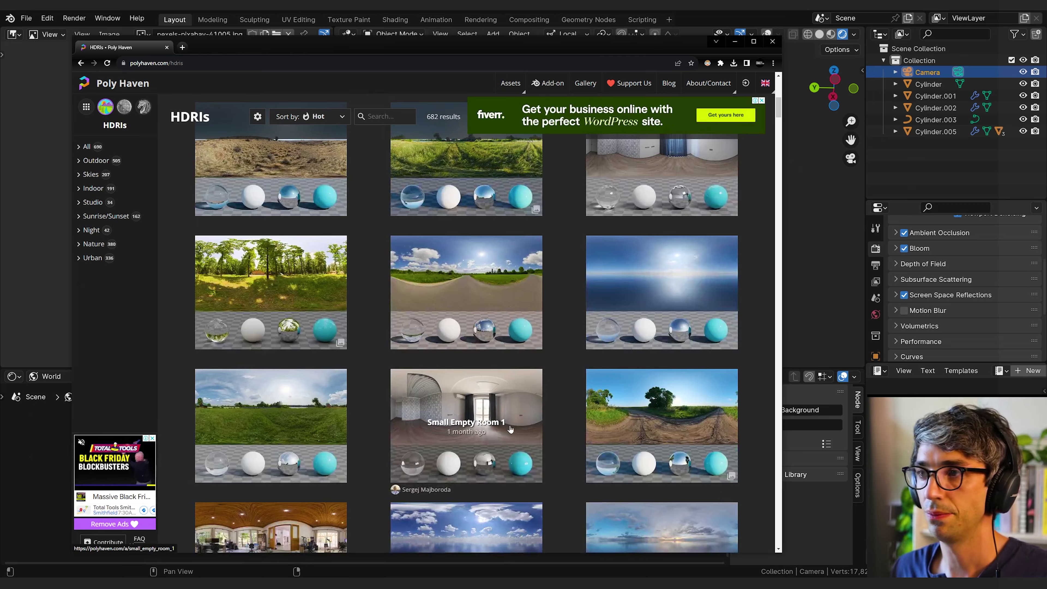
- Return to Blender, add an Environment Texture node with the kloofendal_48d_partly_cloudy_puresky HDRI and link it to the Background color
key(shift+a)
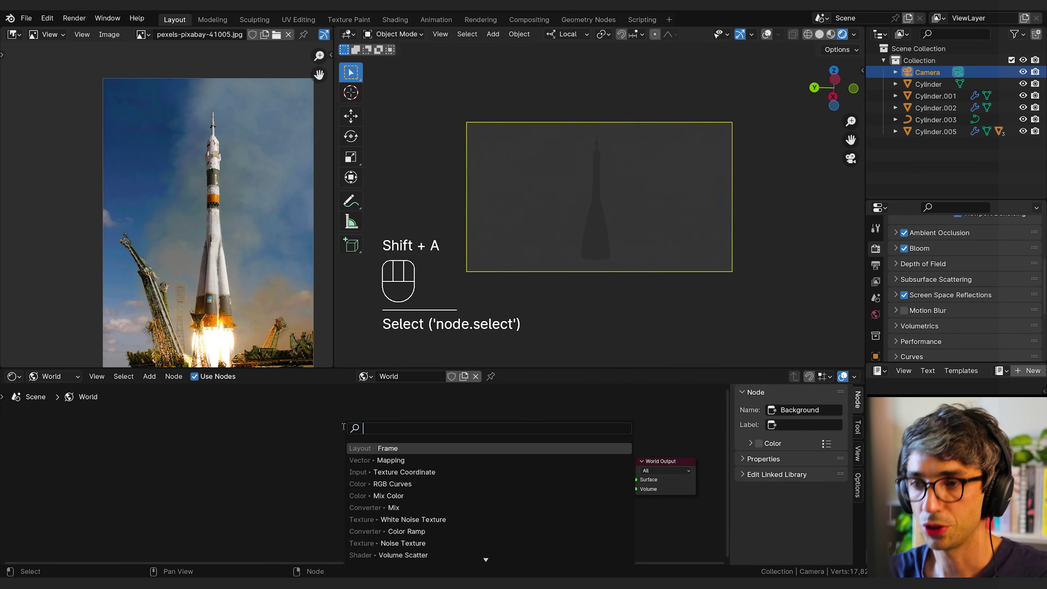
text(env)
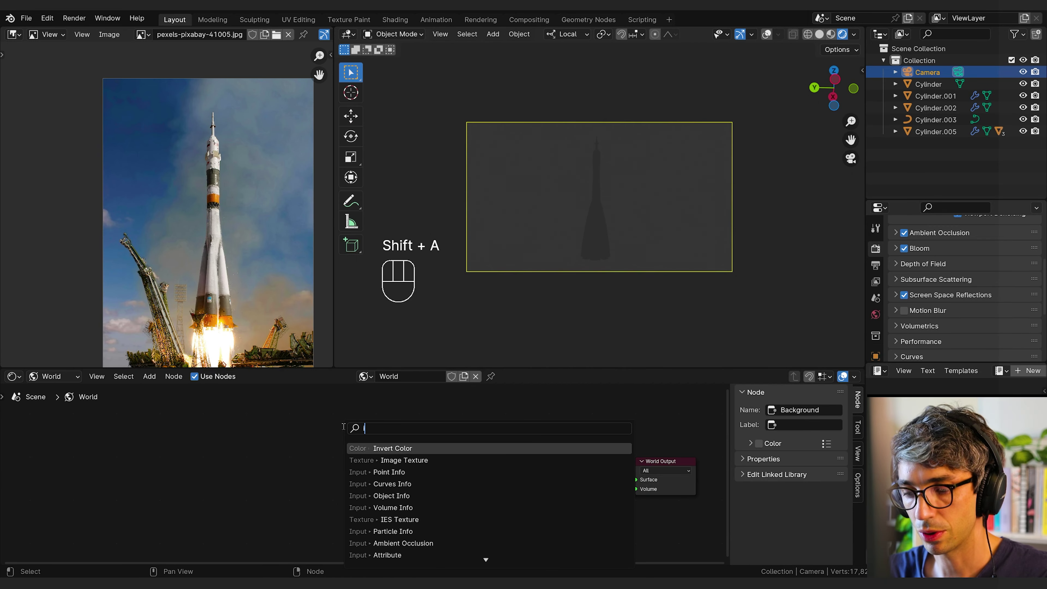
key(Return)
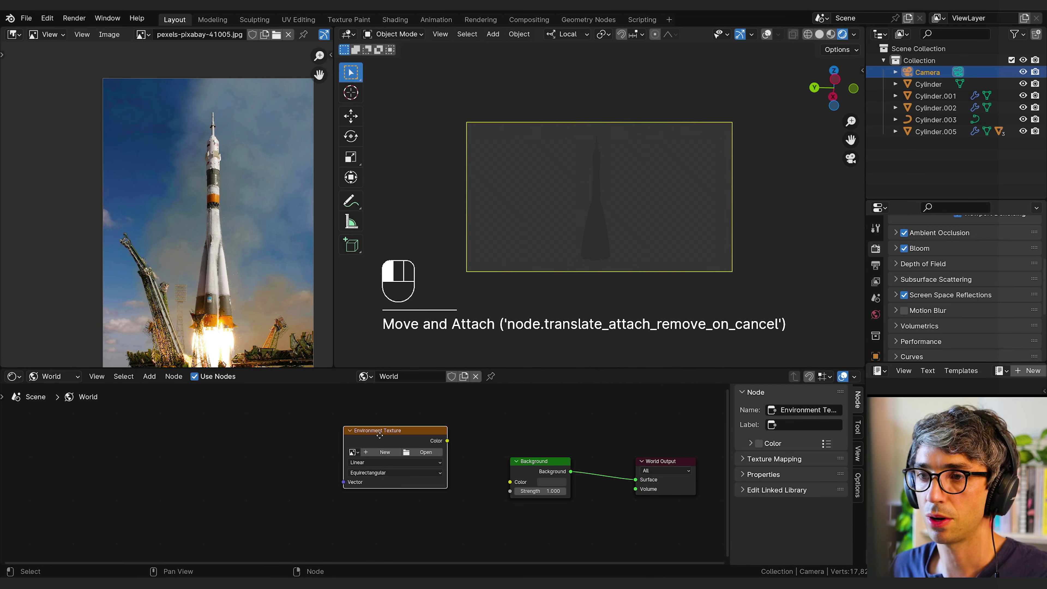
drag(379, 435, 367, 448)
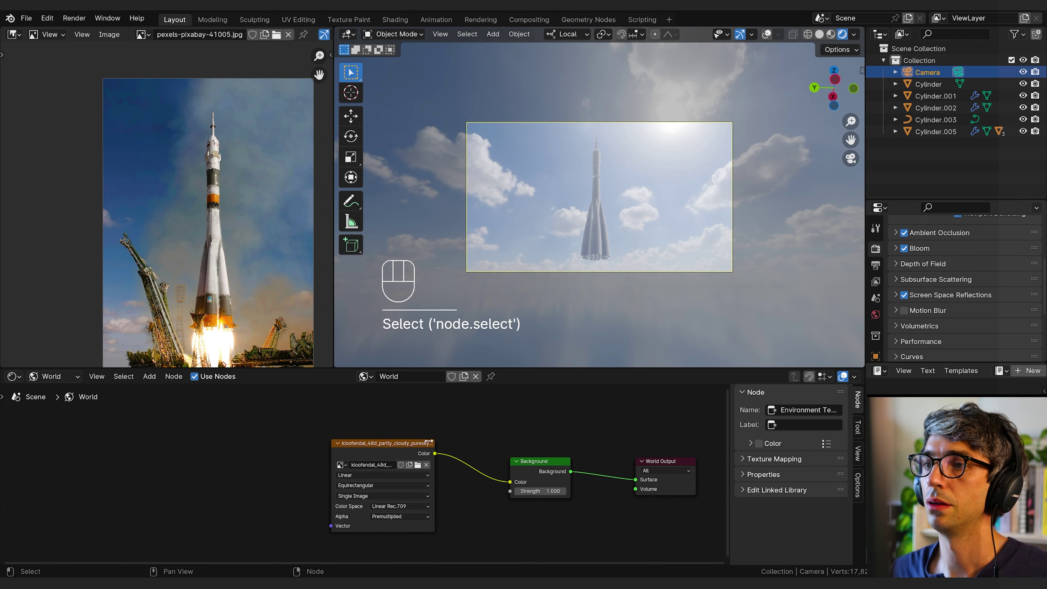
- Add a Texture Coordinate node ahead of the Environment Texture node in the world shader
middle_drag(320, 444, 420, 397)
scroll(366, 474, up, 6)
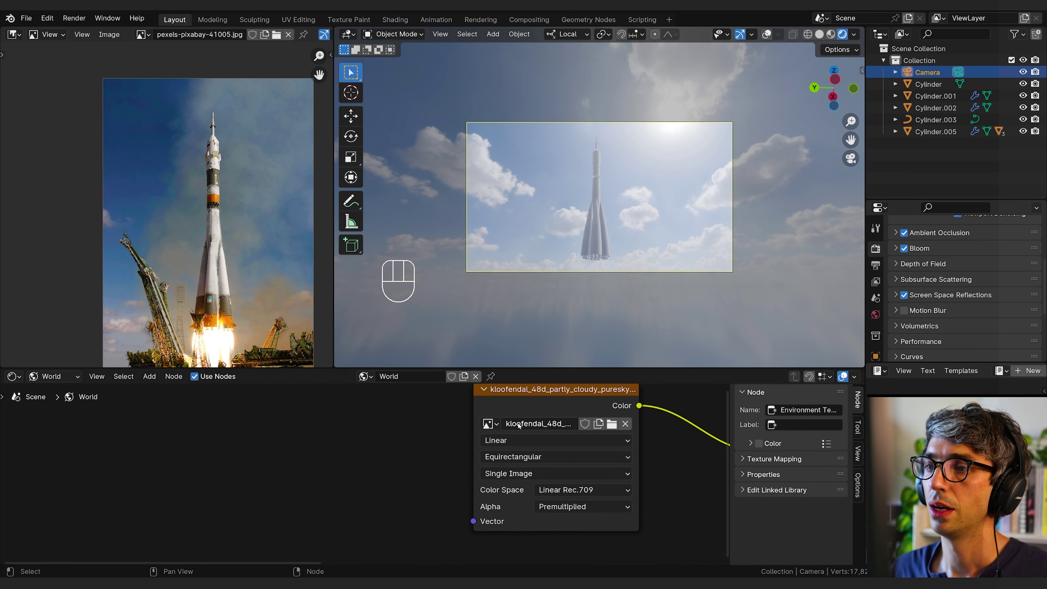
middle_drag(519, 425, 526, 445)
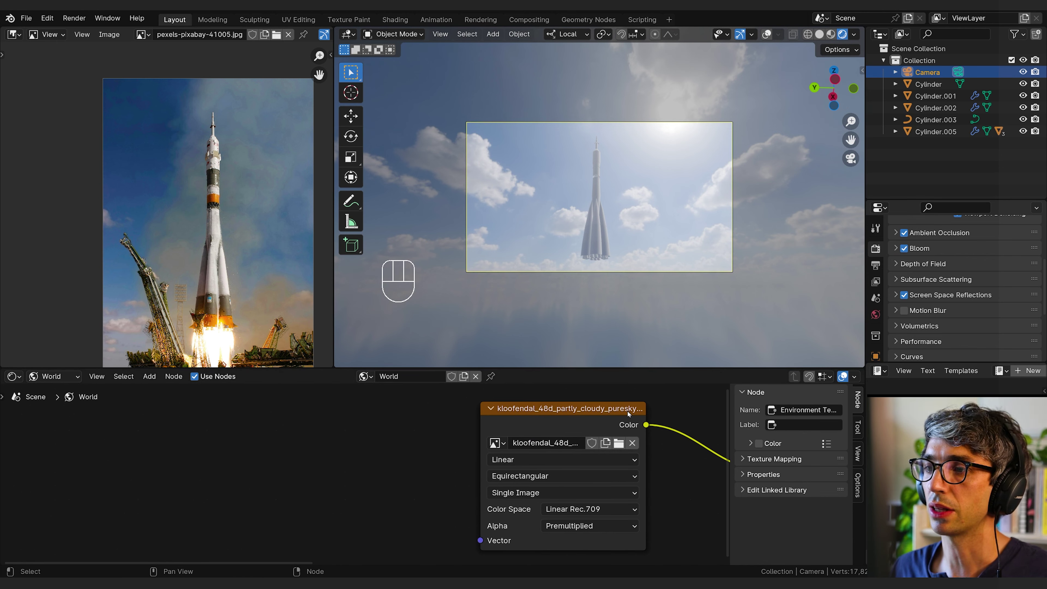
key(shift+a)
key(shift+a)
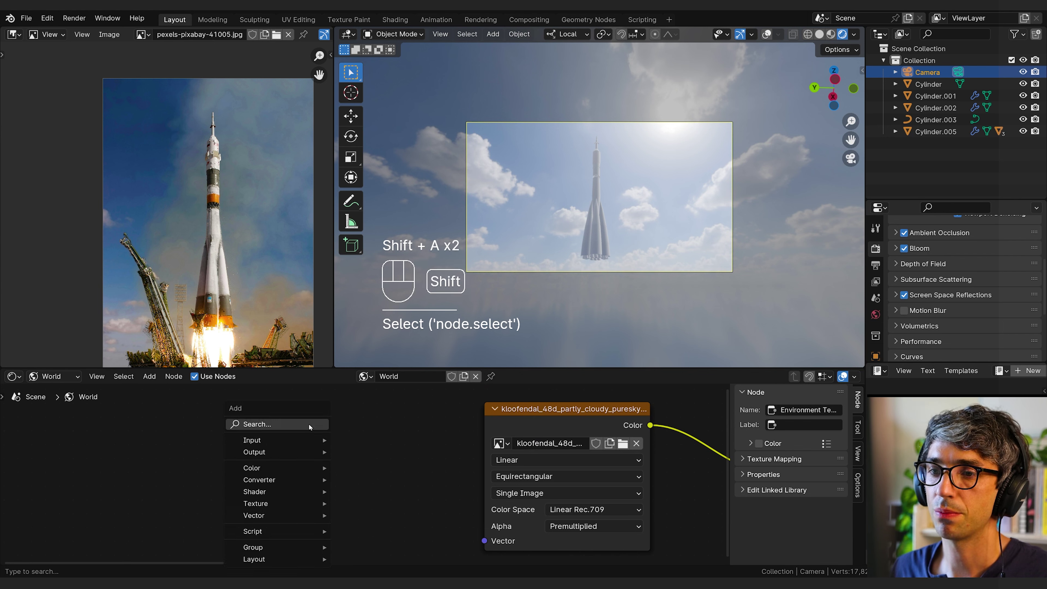
text(tex)
click(386, 466)
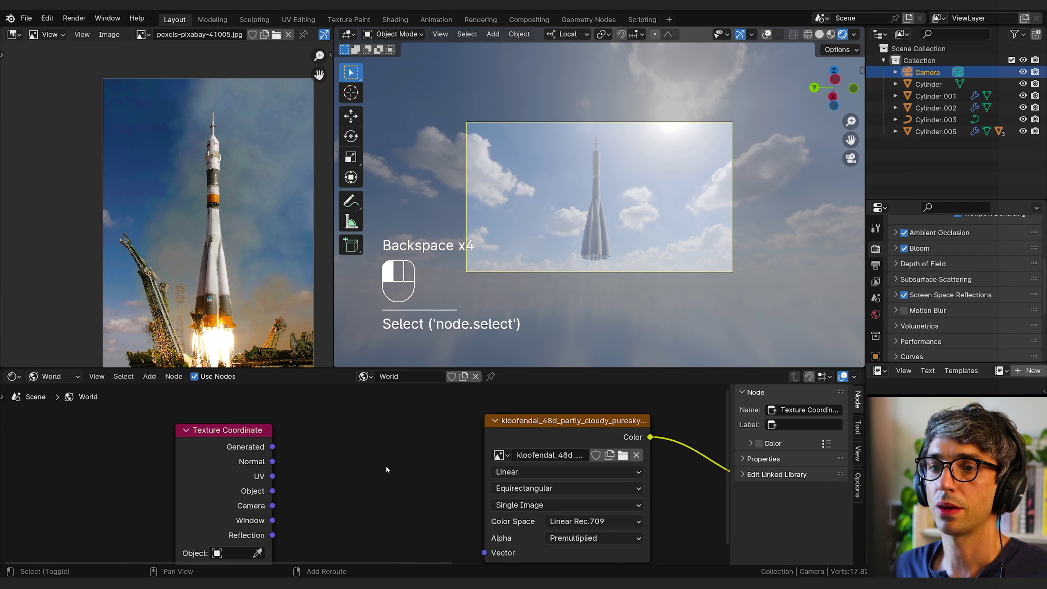
- Add a Mapping node between the Texture Coordinate and Environment Texture nodes
key(shift+a)
click(385, 431)
key(shift+a)
text(mapp)
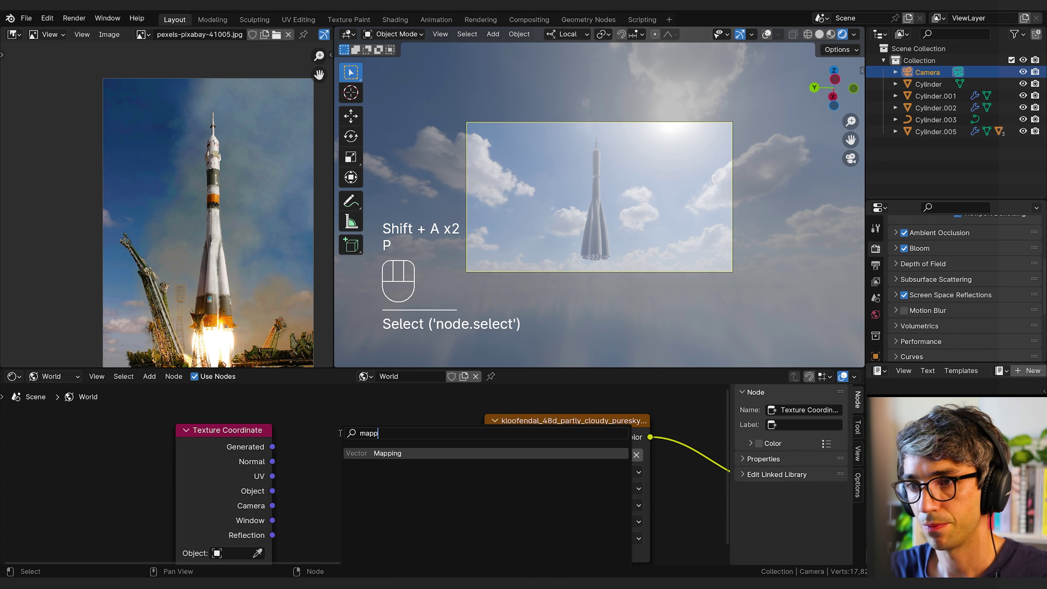
click(351, 450)
click(339, 432)
scroll(317, 460, down, 2)
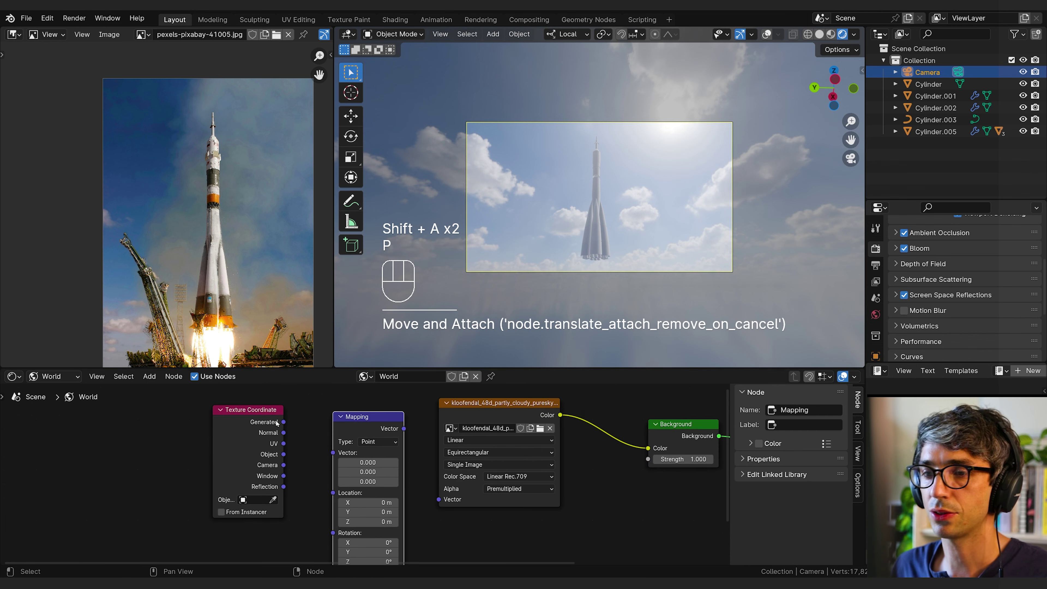
- Link the Generated coordinates to the Mapping node's Vector input and its output to the Environment Texture's Vector
click(265, 435)
drag(277, 438, 294, 442)
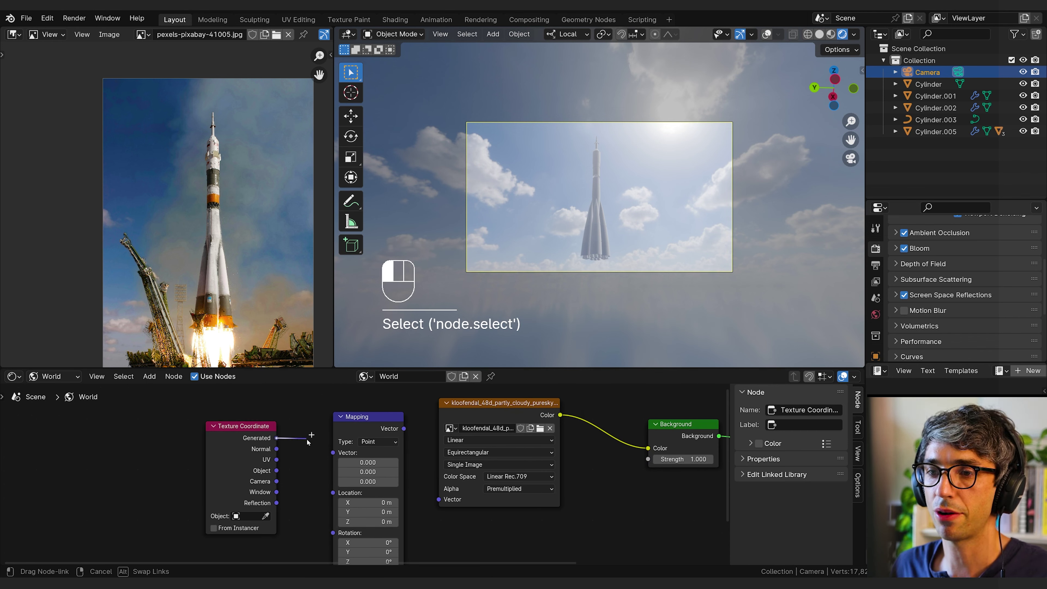
drag(482, 510, 439, 501)
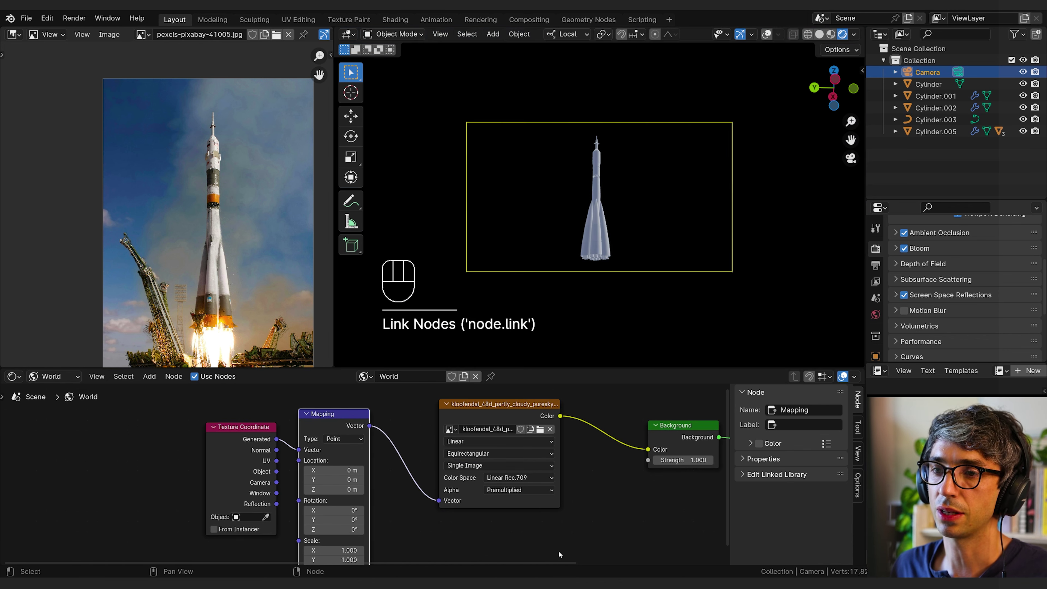
- Rotate the sky HDRI by setting the Mapping node's Z rotation to about -308°
middle_drag(452, 522, 475, 487)
drag(359, 494, 240, 494)
click(639, 490)
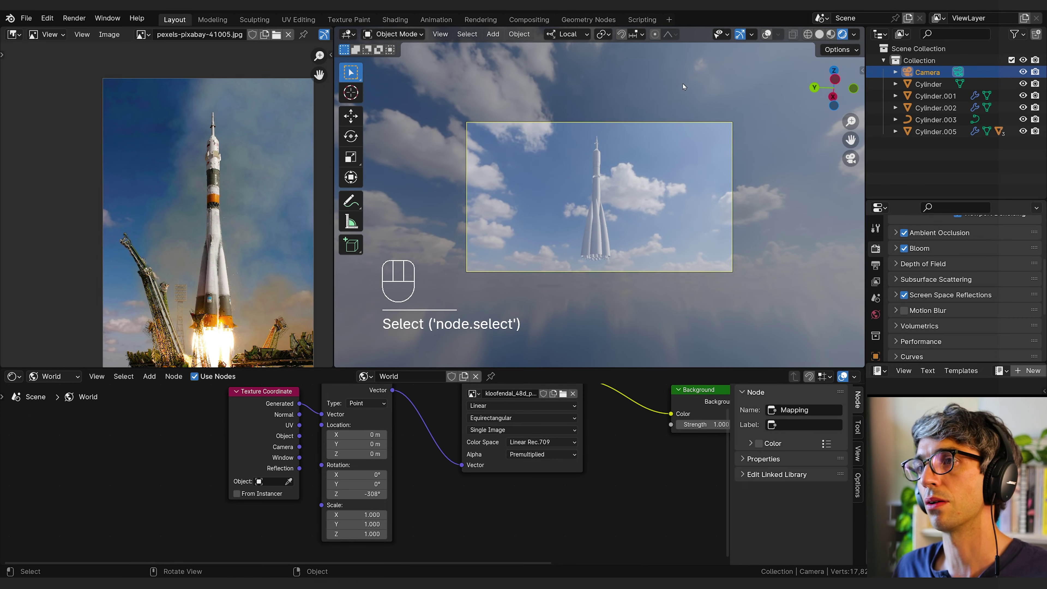
- Add a Sun light and rotate it twice in the camera view, the second time by about 12.9°
key(shift+a)
mouse_move(602, 343)
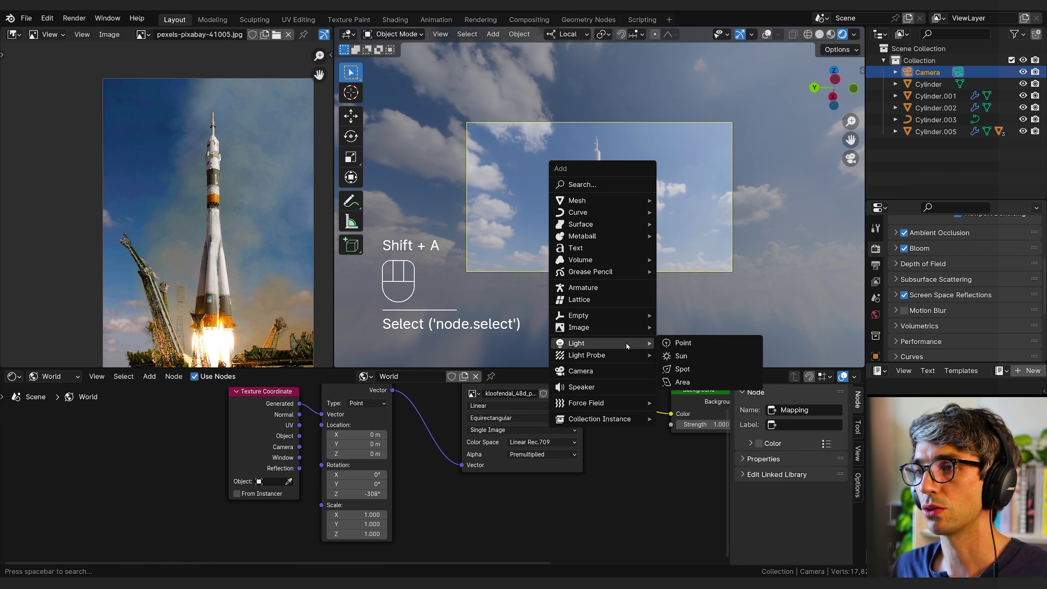
click(712, 357)
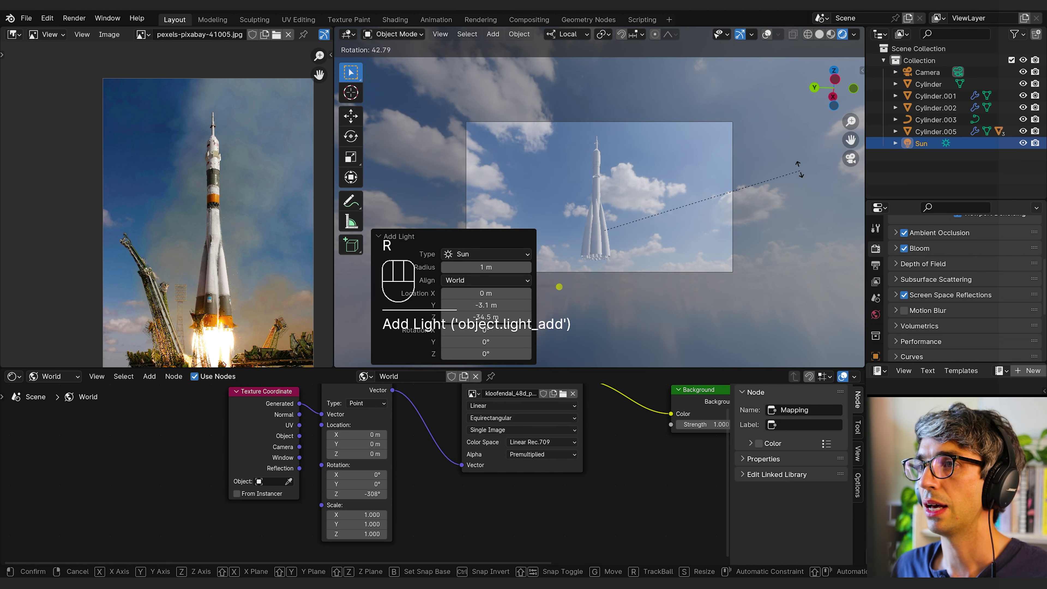
key(r)
key(r)
click(682, 158)
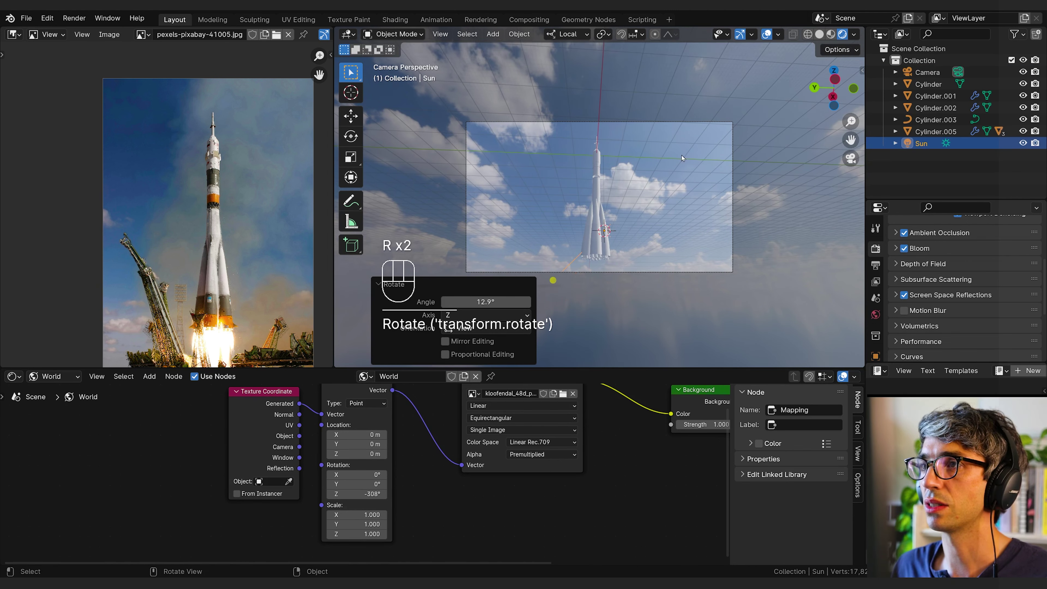
- Set the Sun light's strength to 50
scroll(879, 340, down, 5)
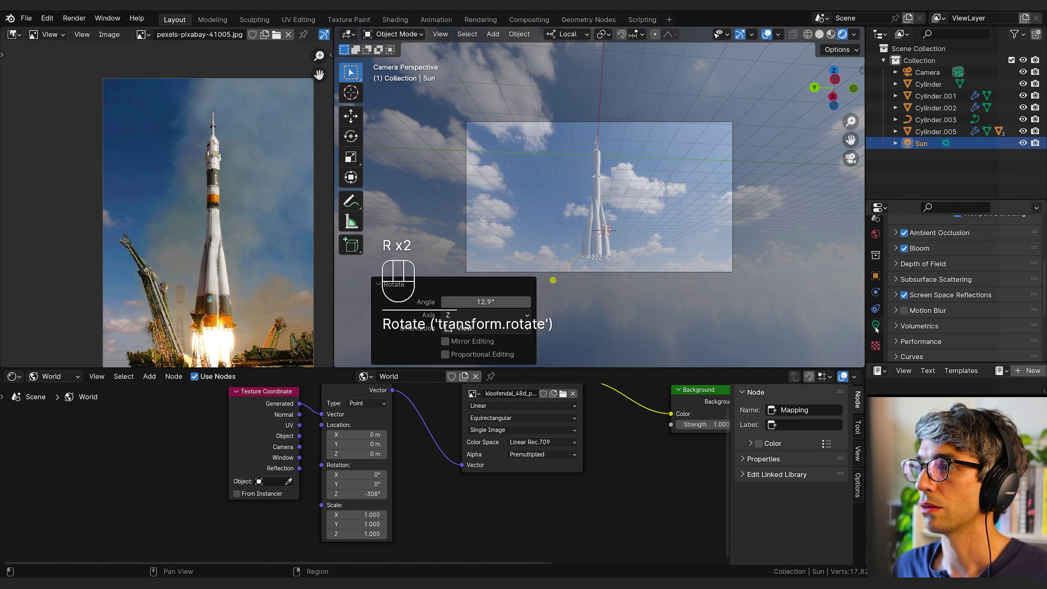
click(876, 325)
click(989, 258)
text(50)
key(Return)
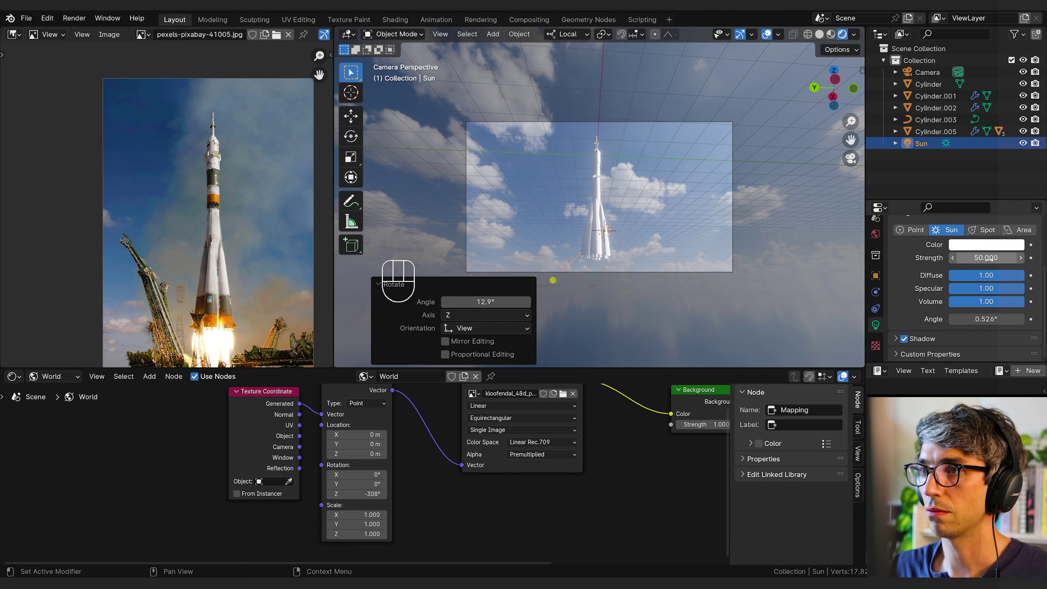
- Rotate the Sun light about 14.4° in the camera view and set its strength to 20
key(r)
click(706, 182)
click(985, 257)
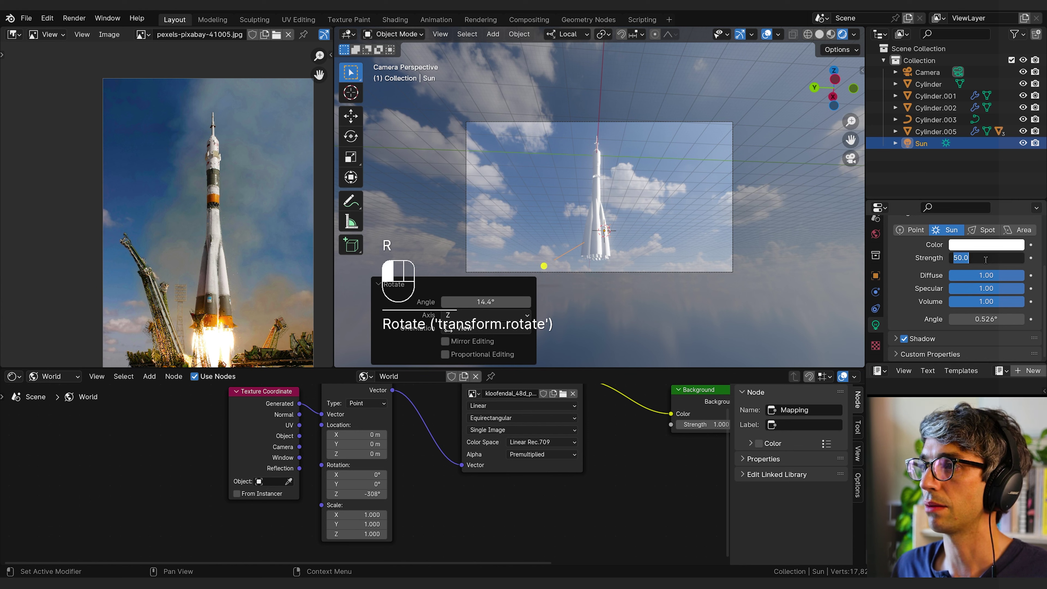
text(20)
key(Return)
- Rotate the Sun light about -4° around its local Z, switch the transform orientation to Global and rotate it around global Z
key(r)
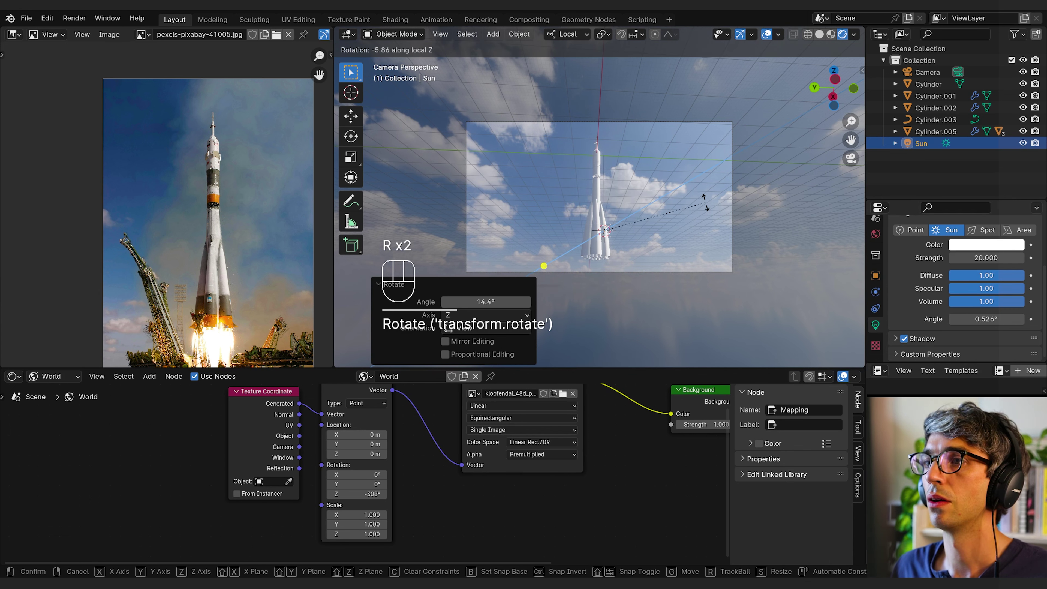
click(771, 200)
click(566, 34)
click(551, 72)
key(r)
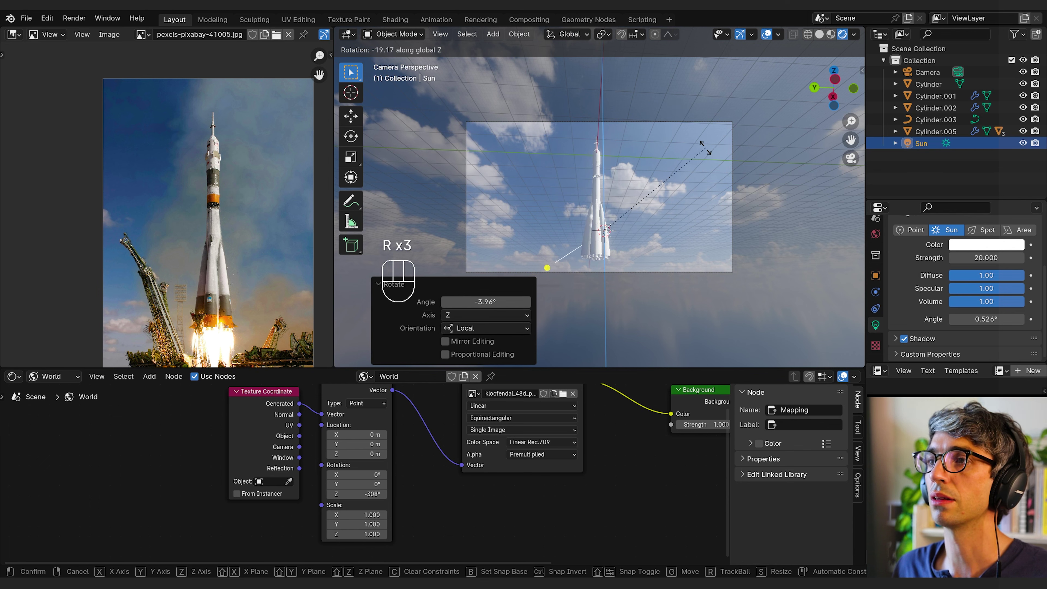
- Rotate the sun light by 8.35° about the Z axis
click(738, 205)
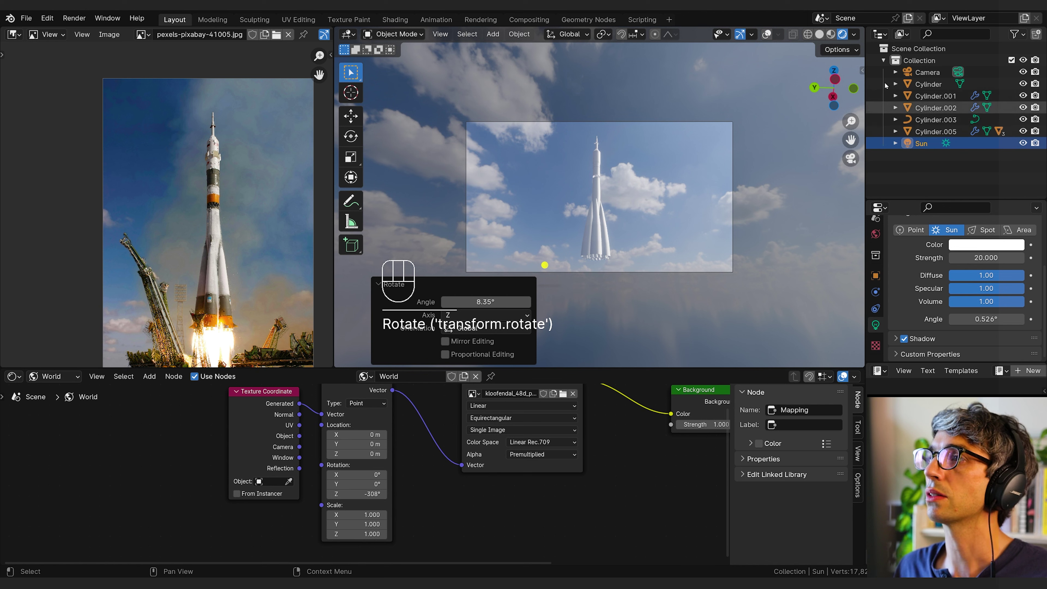
- Set the camera's viewport display Passepartout to 0.999
click(924, 72)
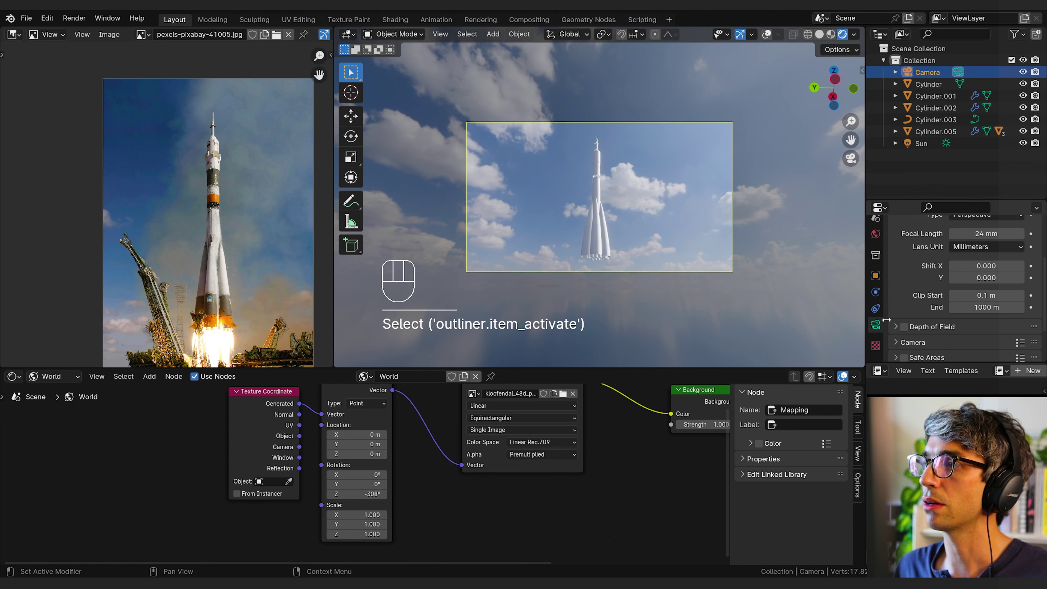
scroll(923, 302, down, 3)
click(911, 339)
scroll(917, 330, down, 6)
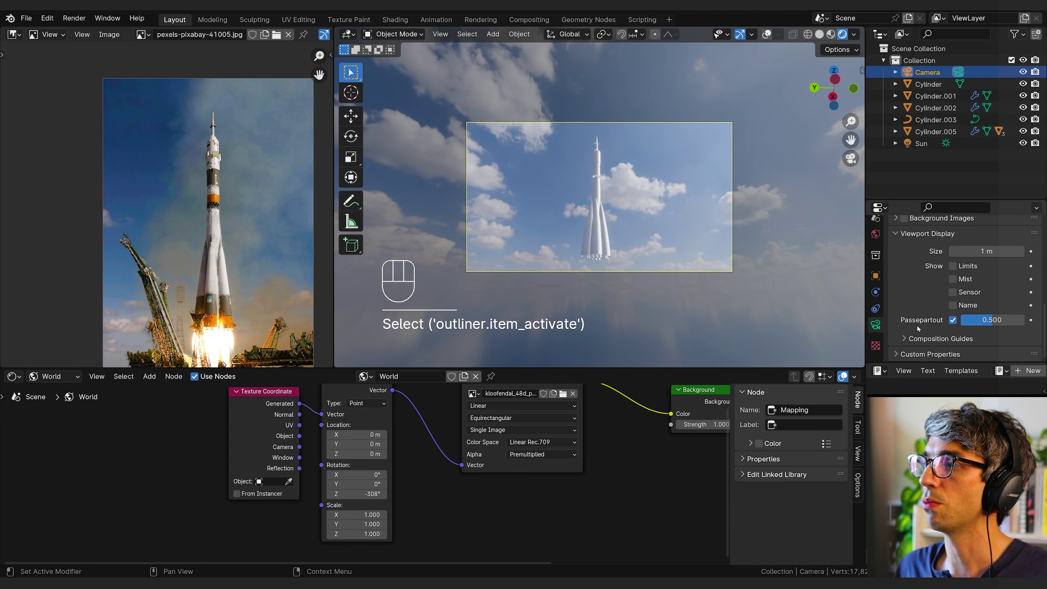
click(1000, 319)
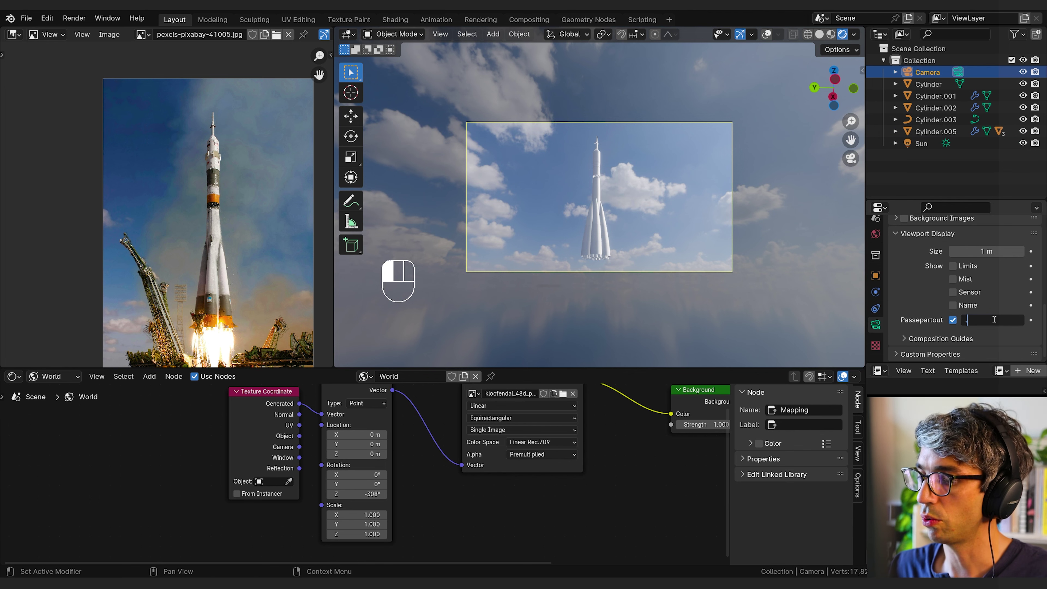
text(0.999)
key(Return)
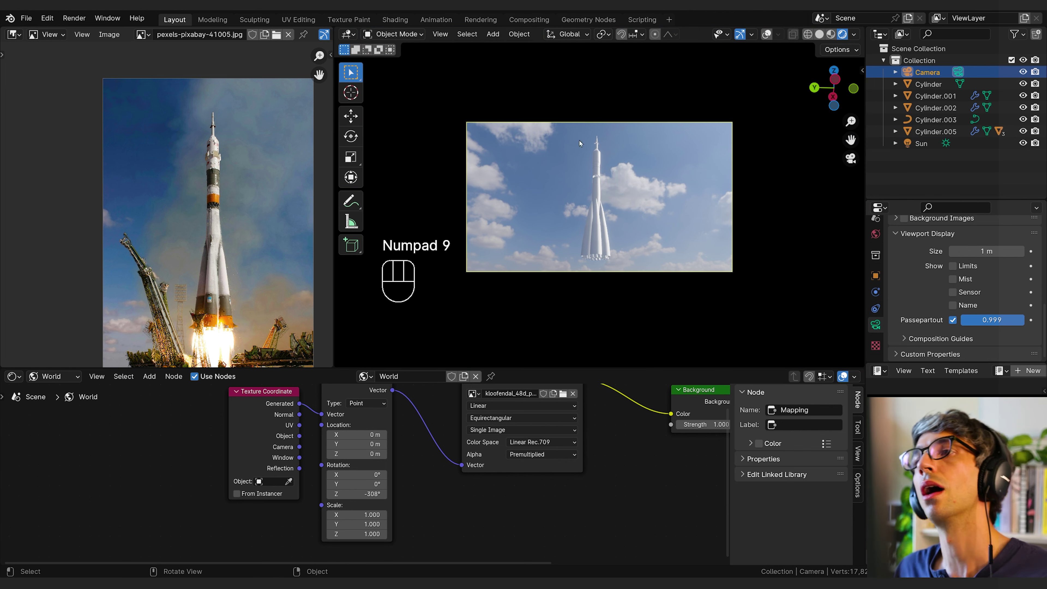
- Enlarge the 3D viewport over the node editor and examine the rocket through the camera
key(q)
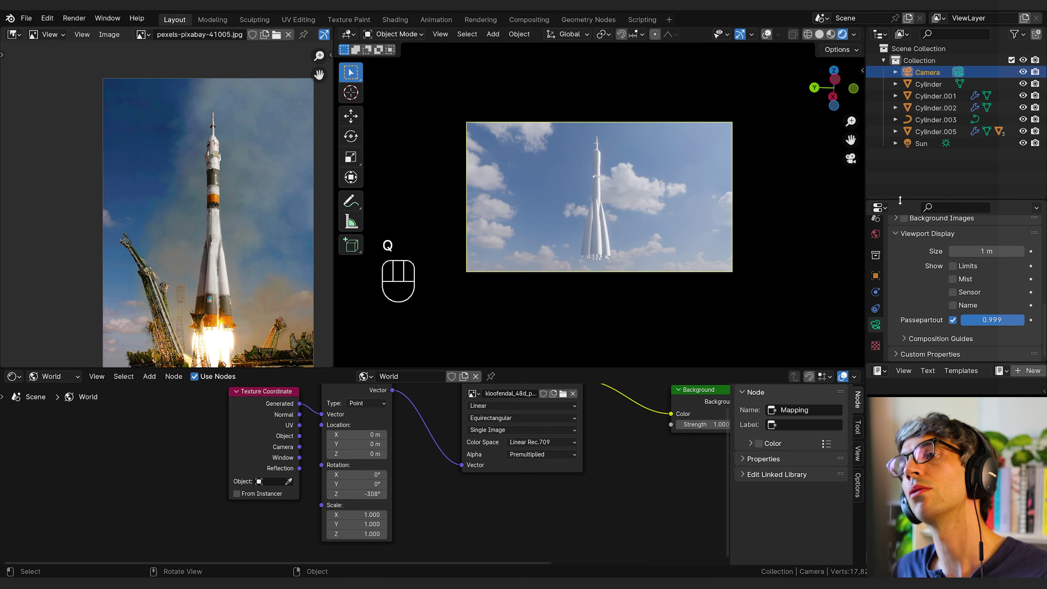
scroll(650, 244, up, 4)
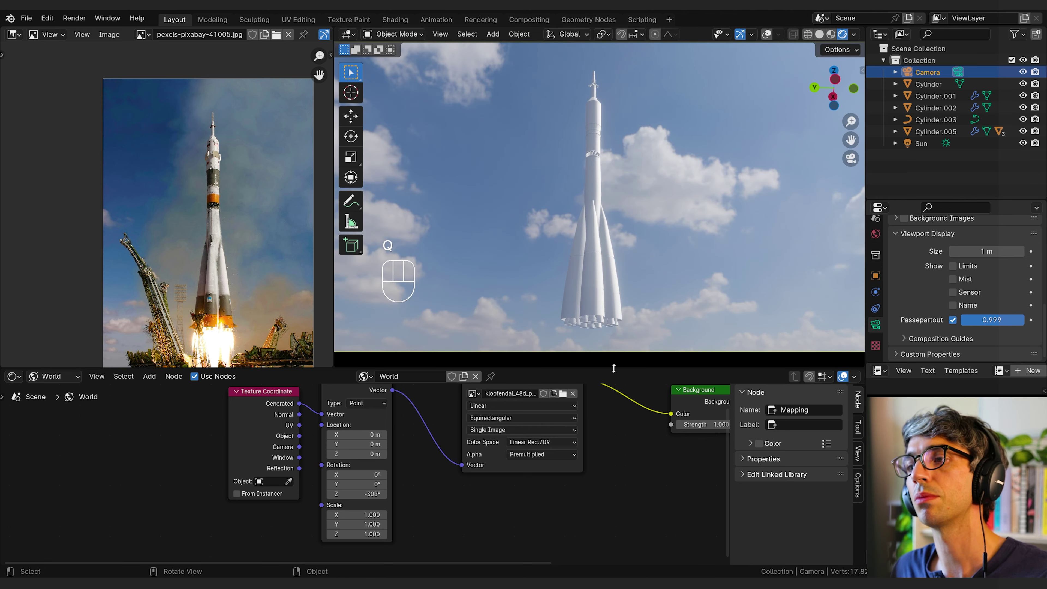
drag(615, 370, 624, 554)
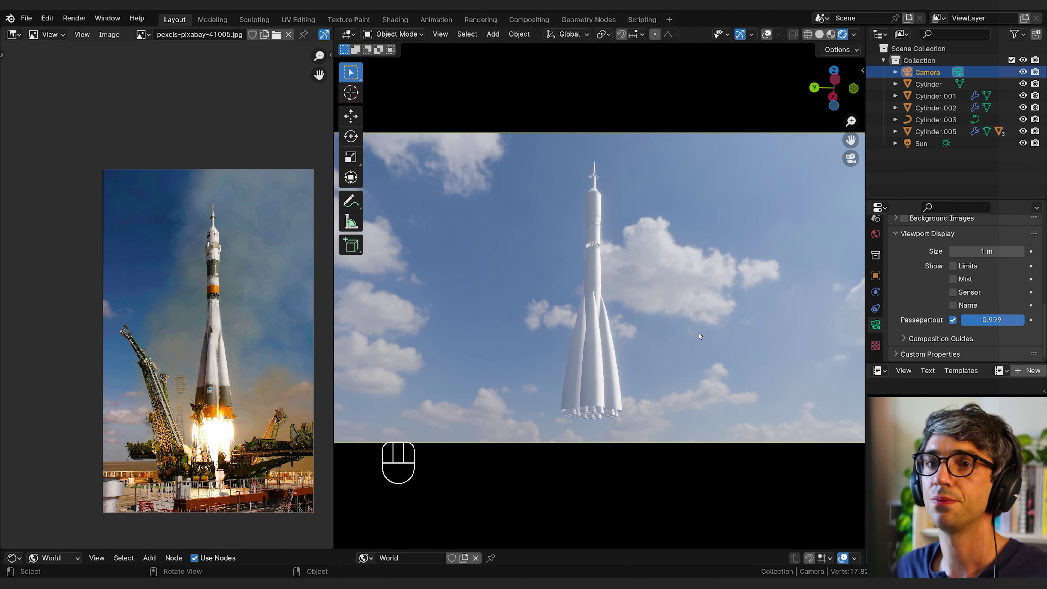
scroll(587, 300, up, 5)
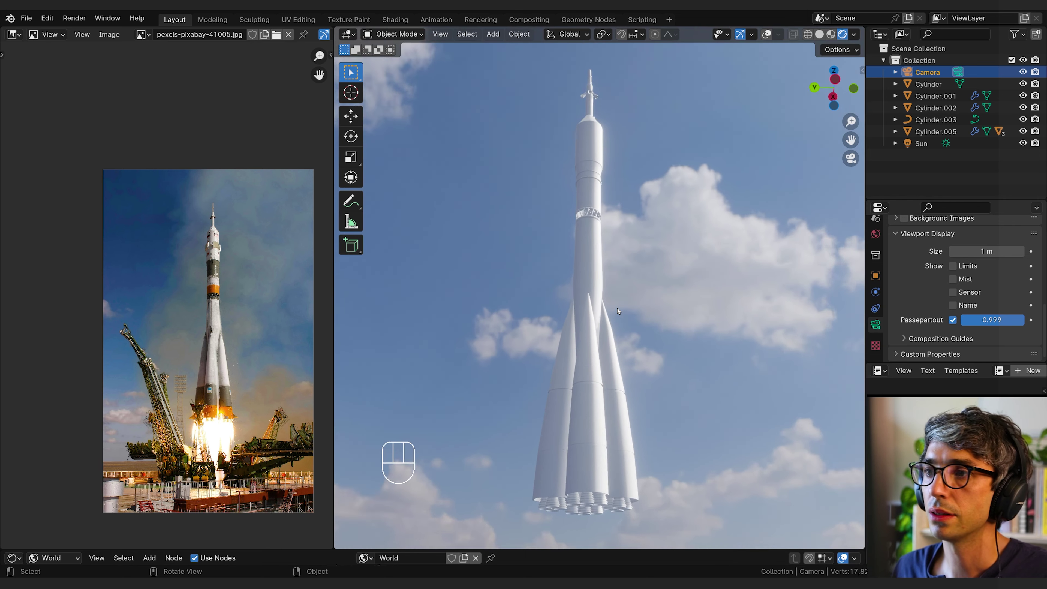
scroll(586, 255, down, 2)
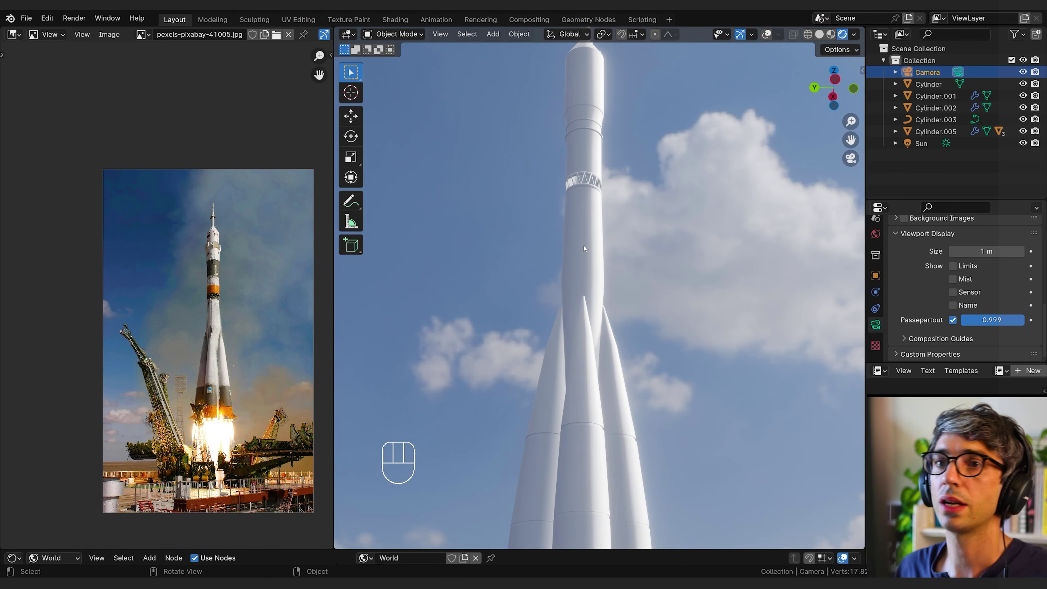
shift+scroll(584, 252, up, 3)
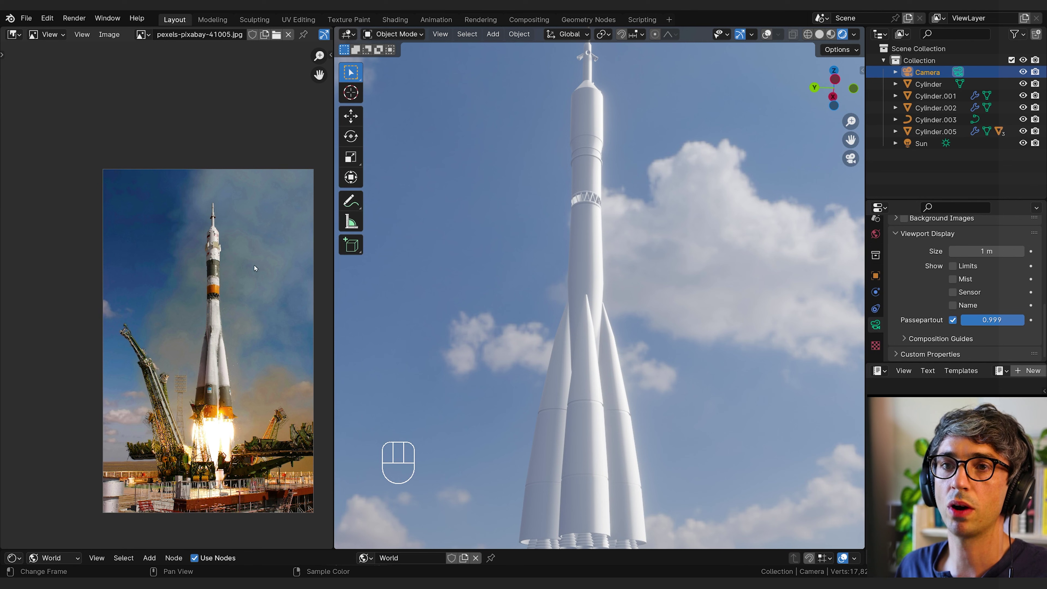
- Restore the node editor below the 3D viewport and show the viewport overlays with the rocket's main body selected
click(587, 233)
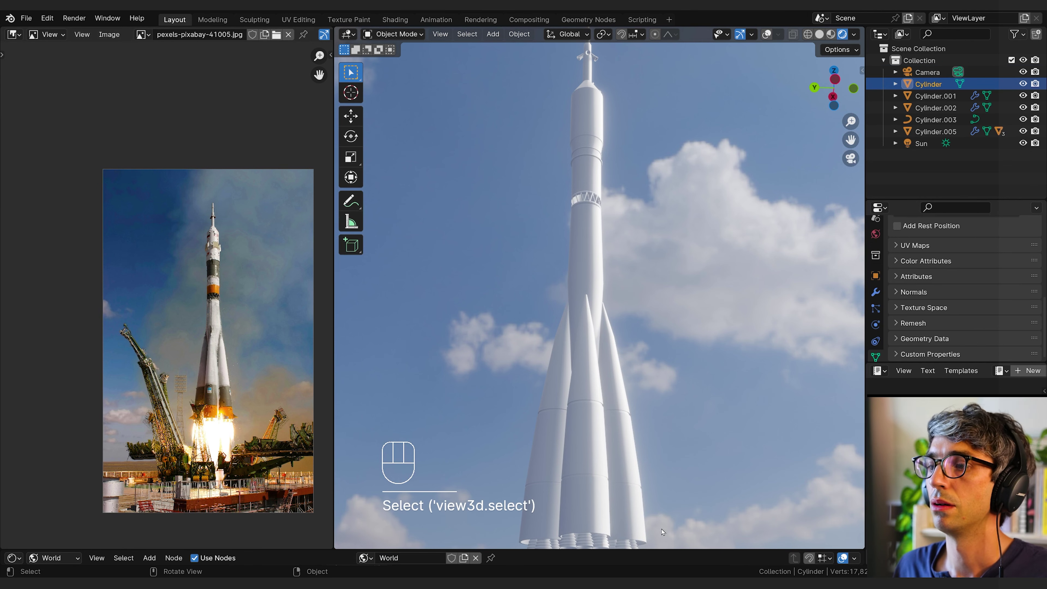
drag(664, 550, 659, 368)
scroll(622, 167, down, 2)
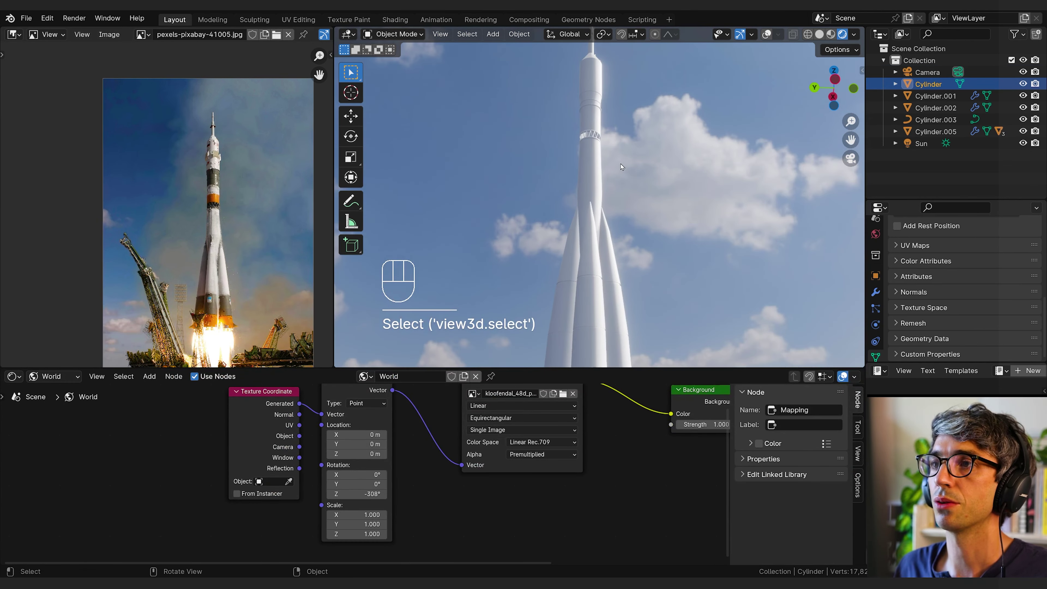
scroll(622, 167, down, 3)
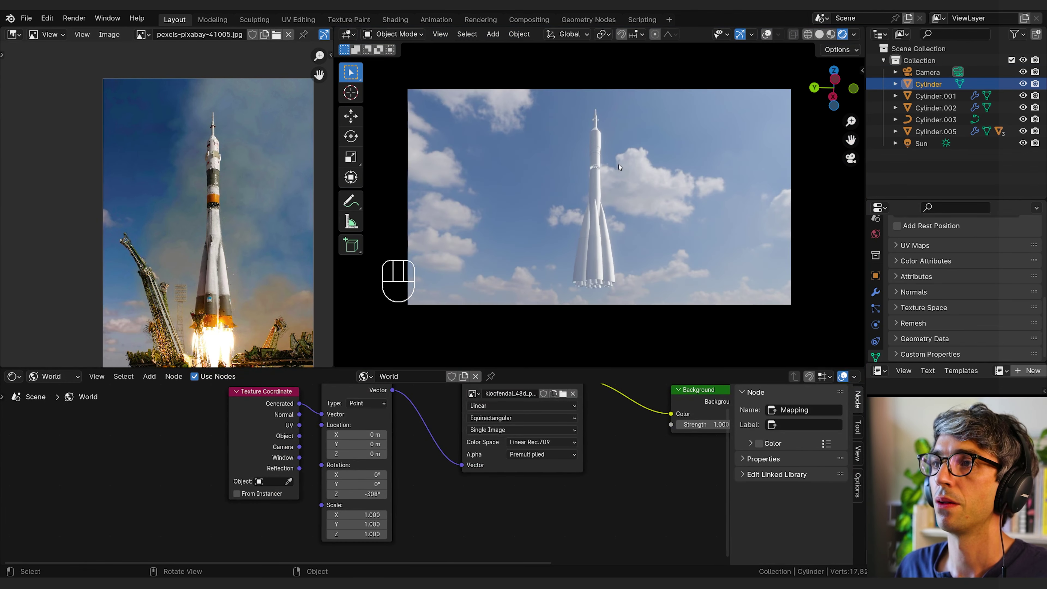
scroll(622, 166, up, 11)
shift+middle_drag(606, 113, 669, 253)
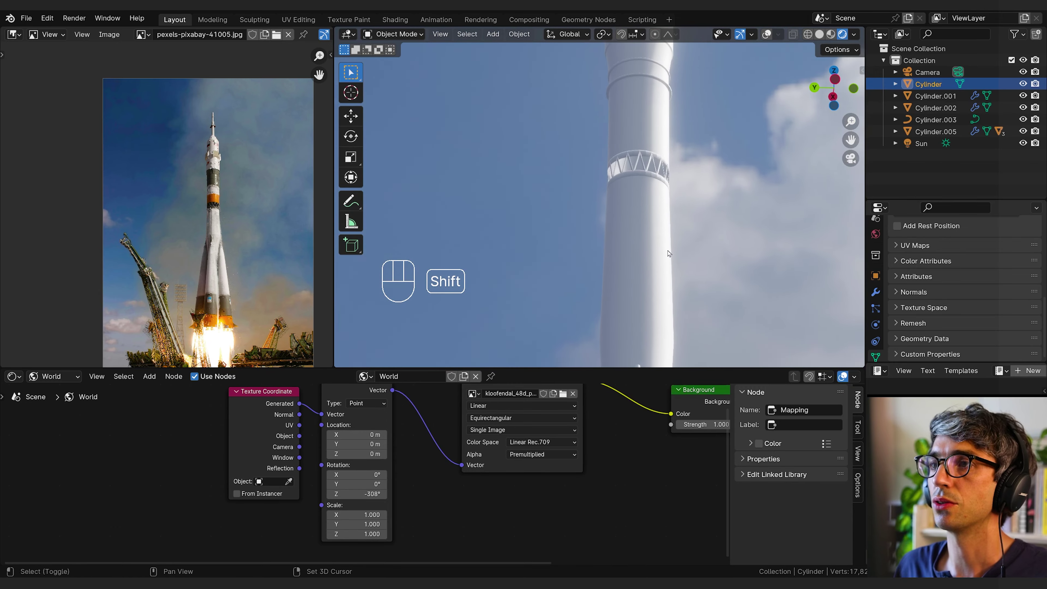
shift+middle_drag(701, 62, 543, 255)
click(543, 255)
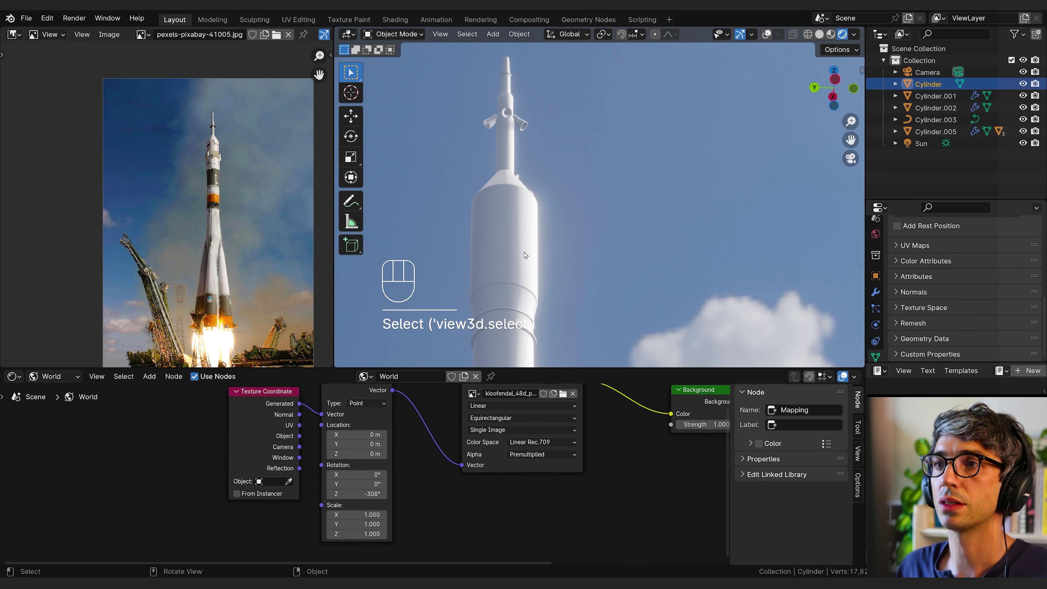
click(765, 37)
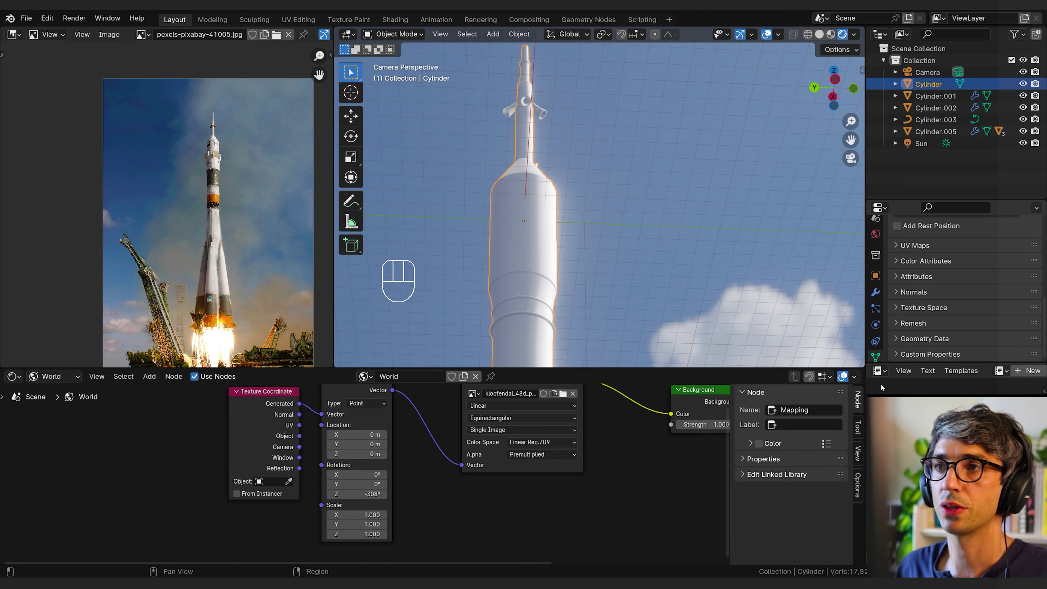
- Create a new material on the rocket's main body and name it Rocket_White
scroll(878, 332, down, 3)
click(877, 325)
click(942, 299)
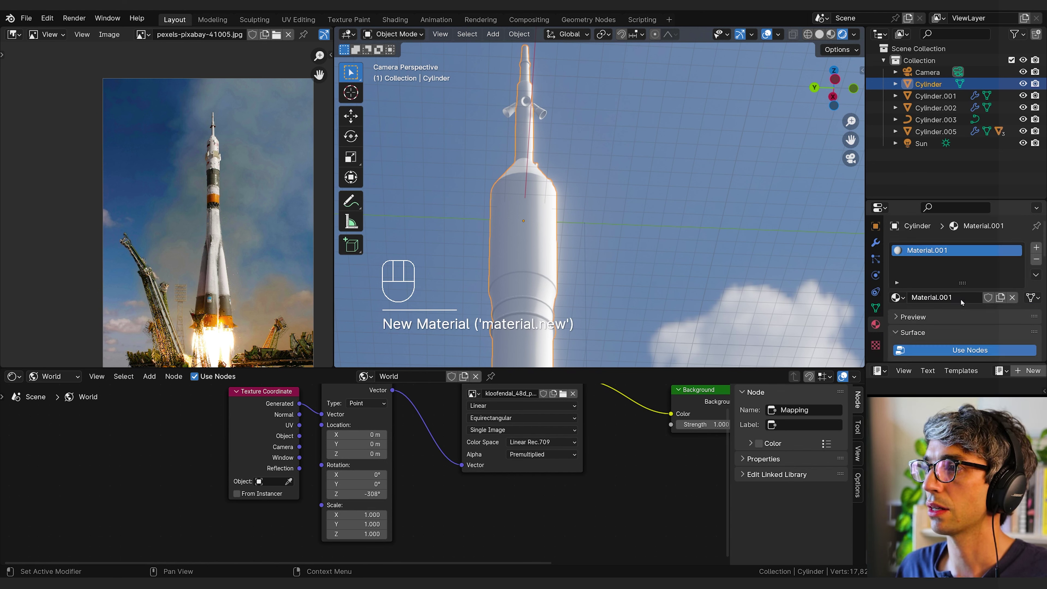
click(944, 298)
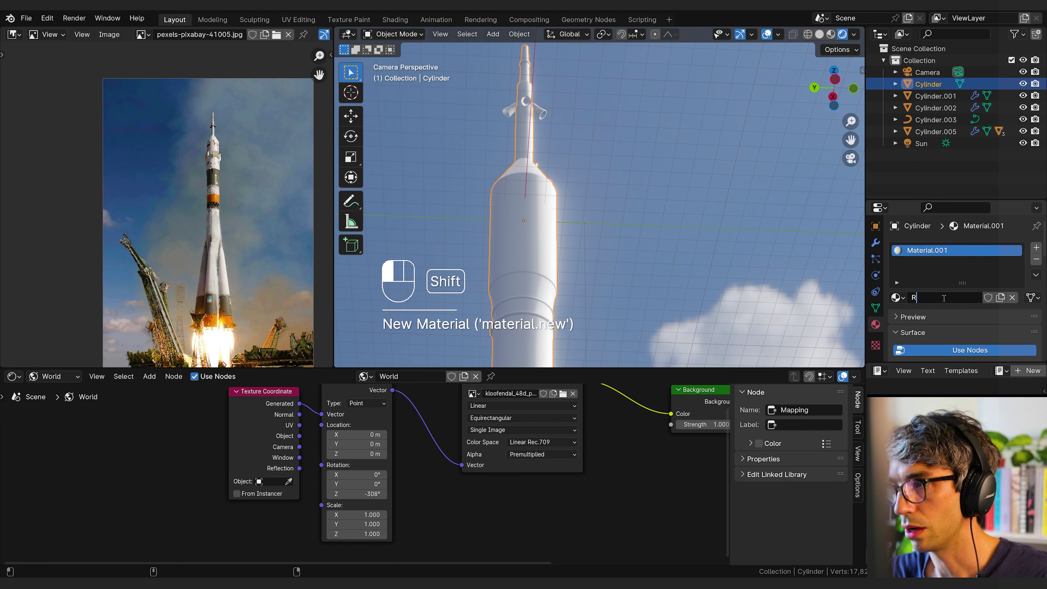
text(Rocket_White)
key(Return)
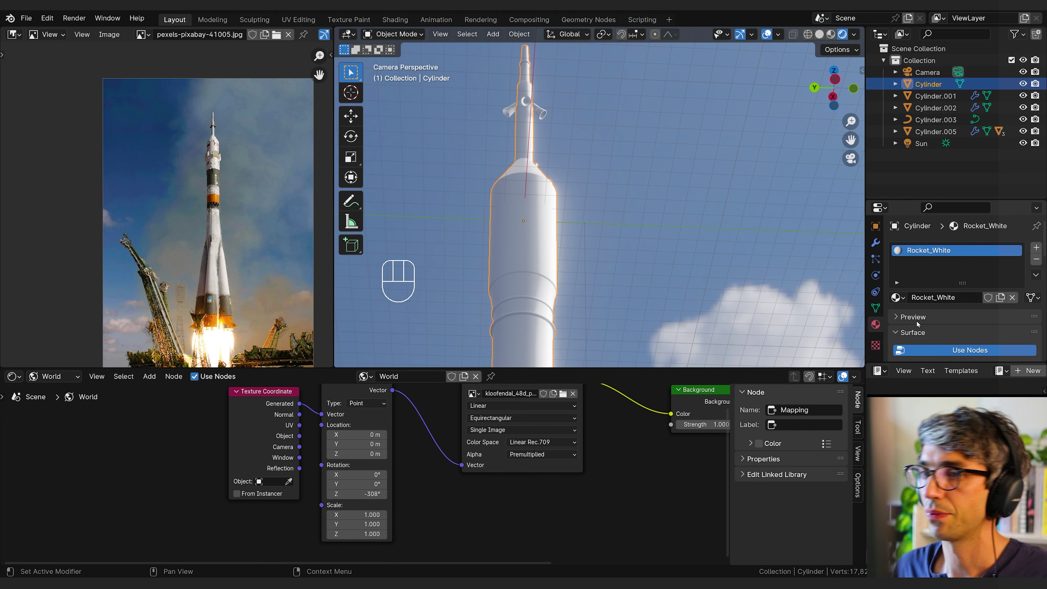
- Switch the node editor from World to Object shading and enlarge its area
click(53, 376)
click(66, 407)
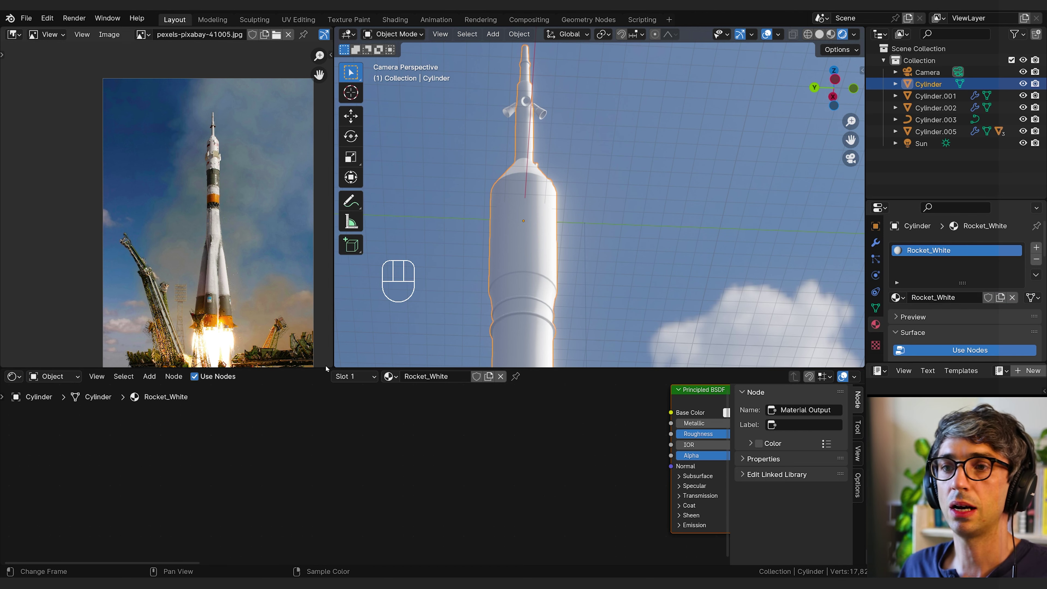
drag(326, 366, 297, 266)
- Examine the surface details and paint on the upper part of the rocket in the reference photo
scroll(206, 165, up, 5)
scroll(181, 155, down, 6)
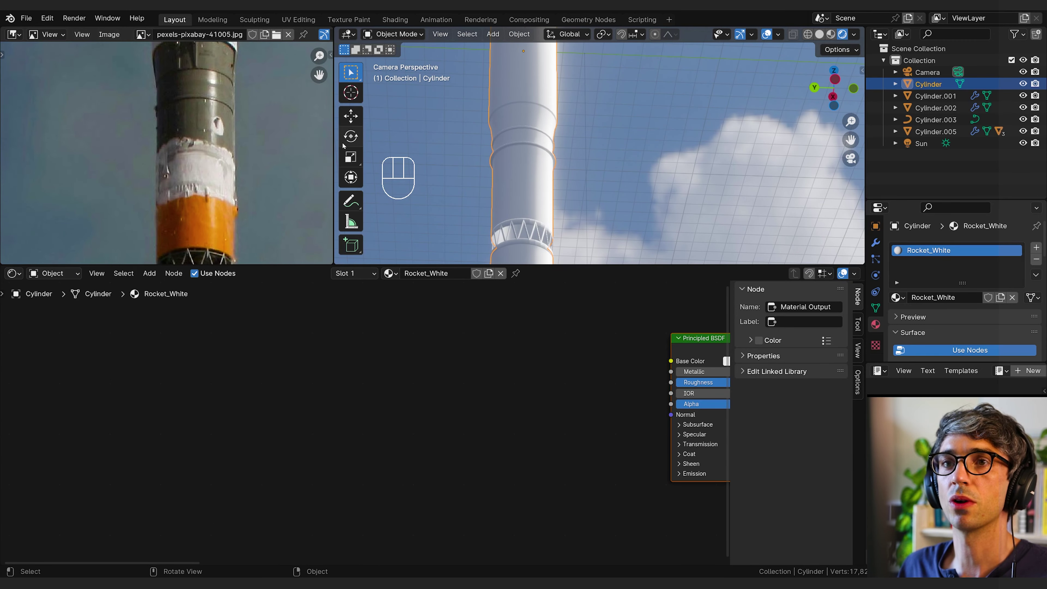
middle_drag(173, 54, 218, 260)
scroll(198, 142, up, 3)
scroll(252, 138, down, 6)
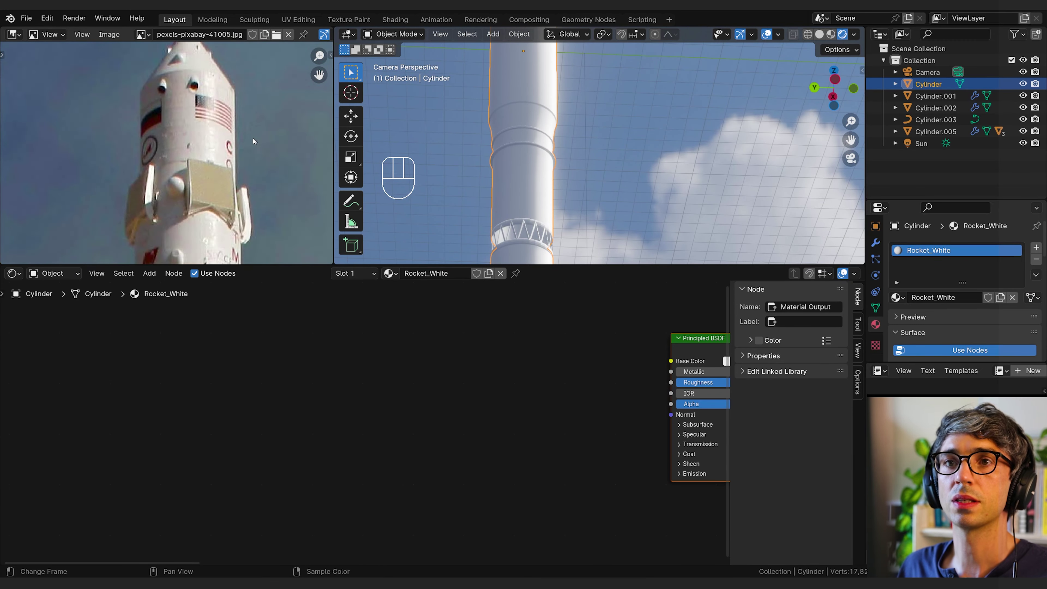
scroll(206, 171, up, 5)
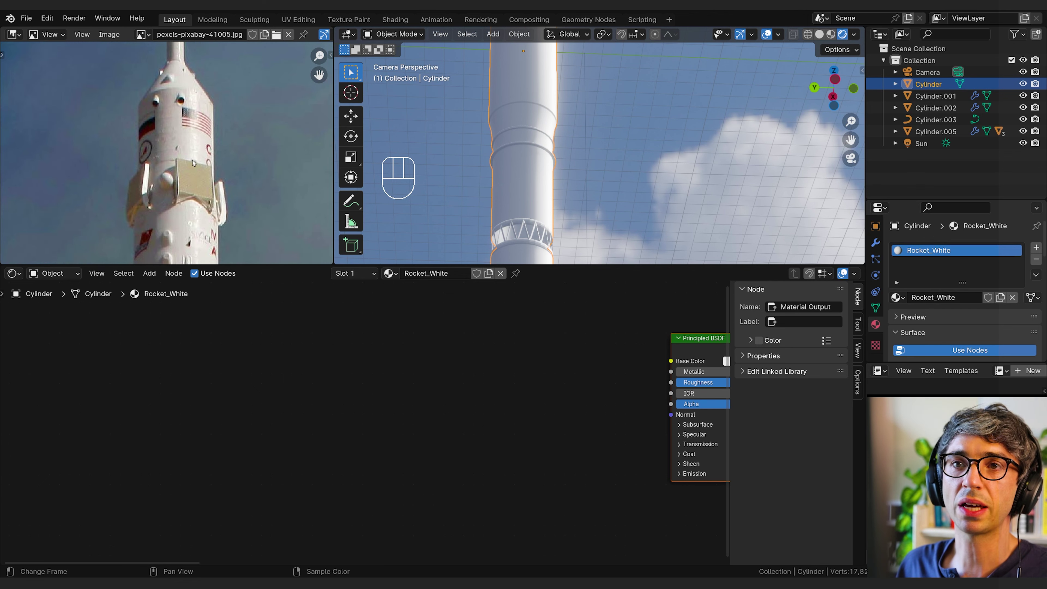
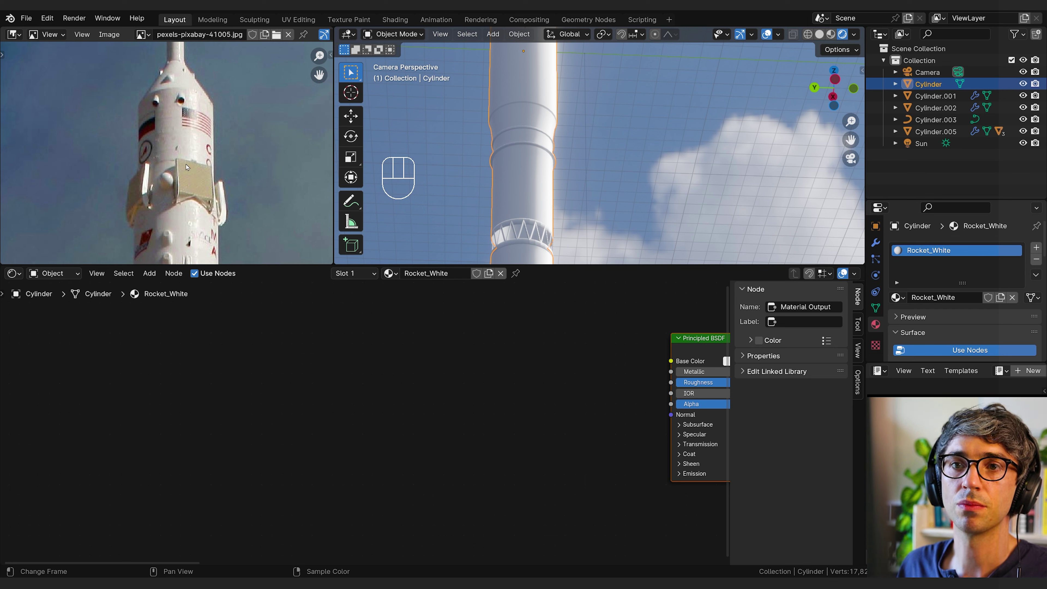
- Add a Voronoi Texture node ahead of the Principled BSDF in the Rocket_White material
middle_drag(421, 385, 386, 385)
scroll(304, 414, down, 2)
key(shift+a)
click(355, 388)
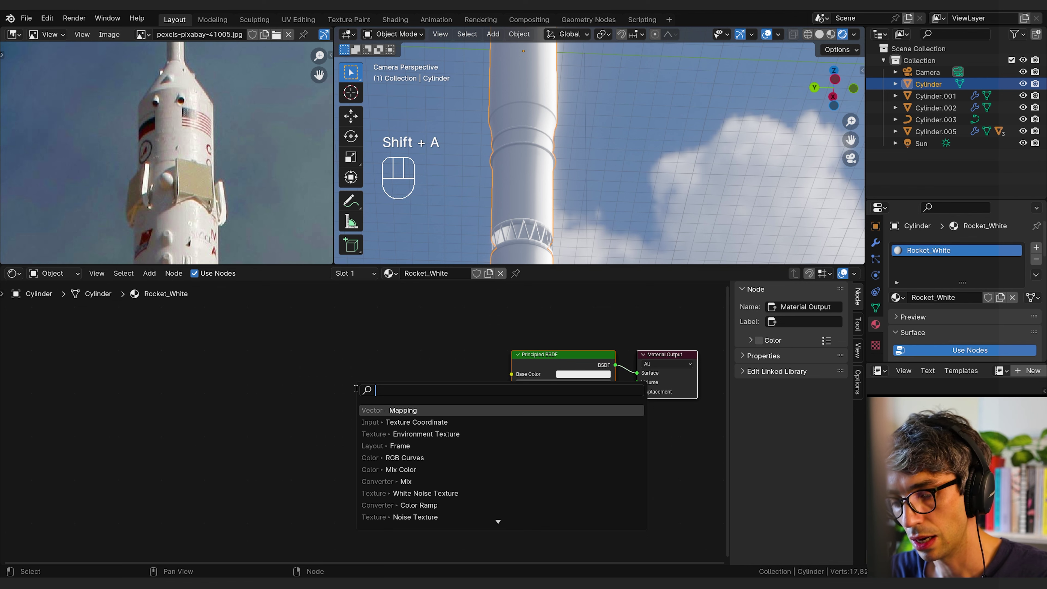
text(vor)
key(Return)
click(288, 332)
scroll(287, 332, up, 4)
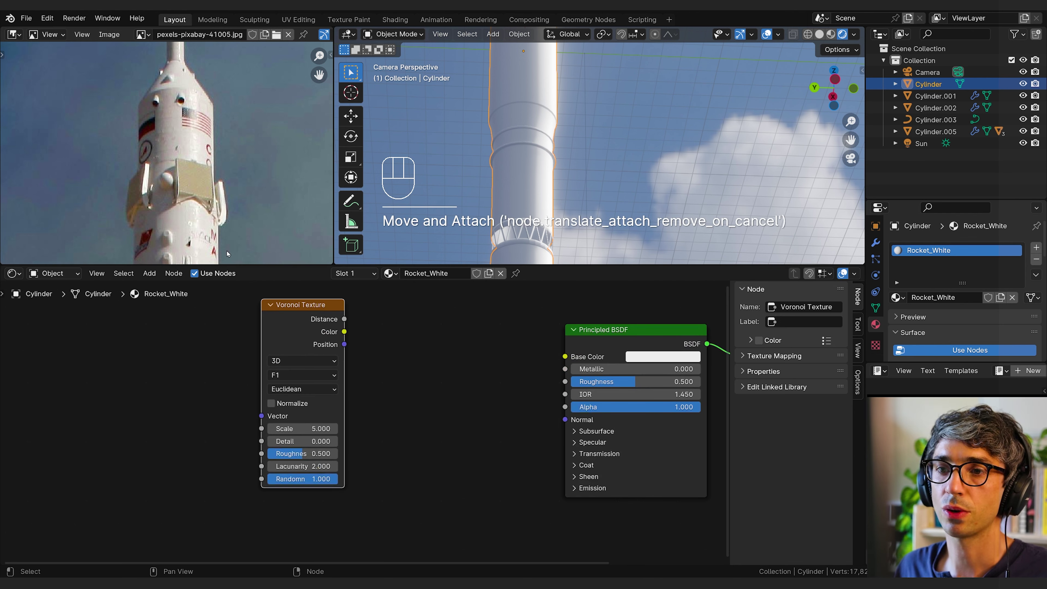
- Set the Voronoi Texture's distance metric to Chebychev and move the node farther from the Principled BSDF
click(313, 388)
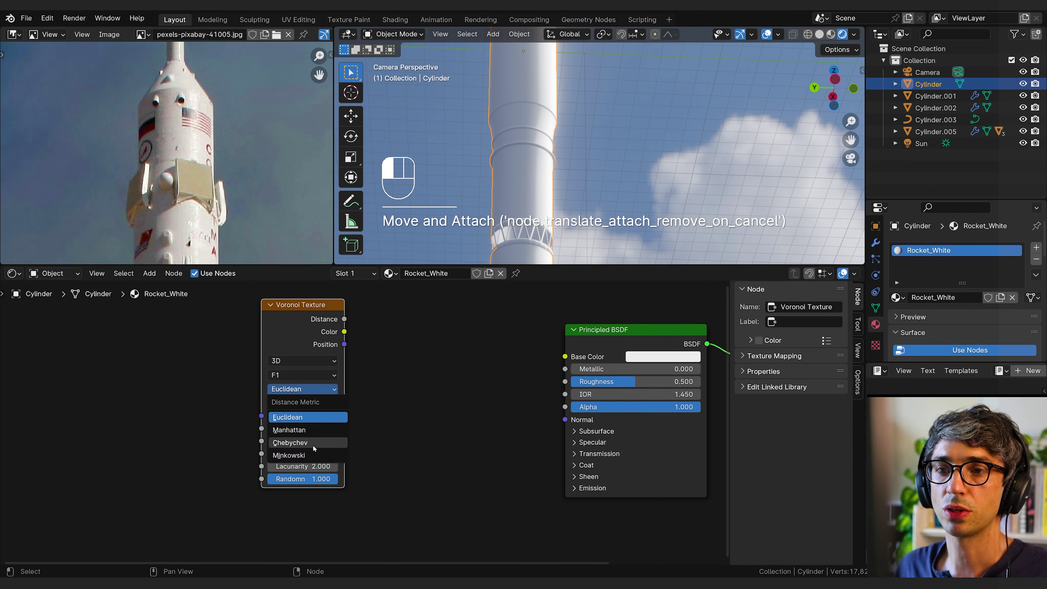
click(309, 431)
click(305, 388)
click(291, 443)
drag(307, 330, 280, 342)
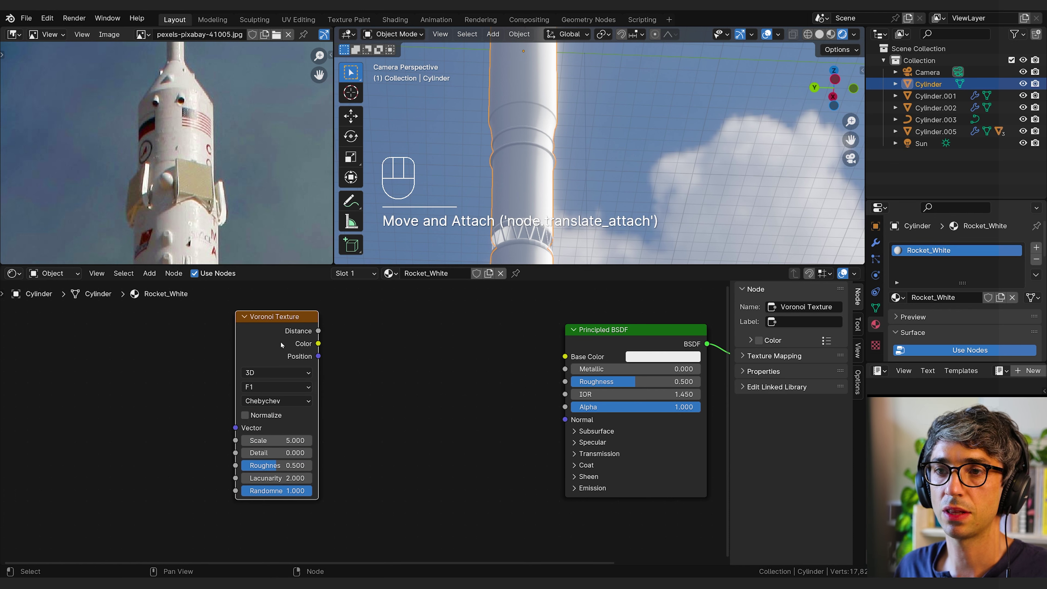
- Add a Color Ramp node and connect the Voronoi Distance output to its Fac input
key(shift+a)
text(color)
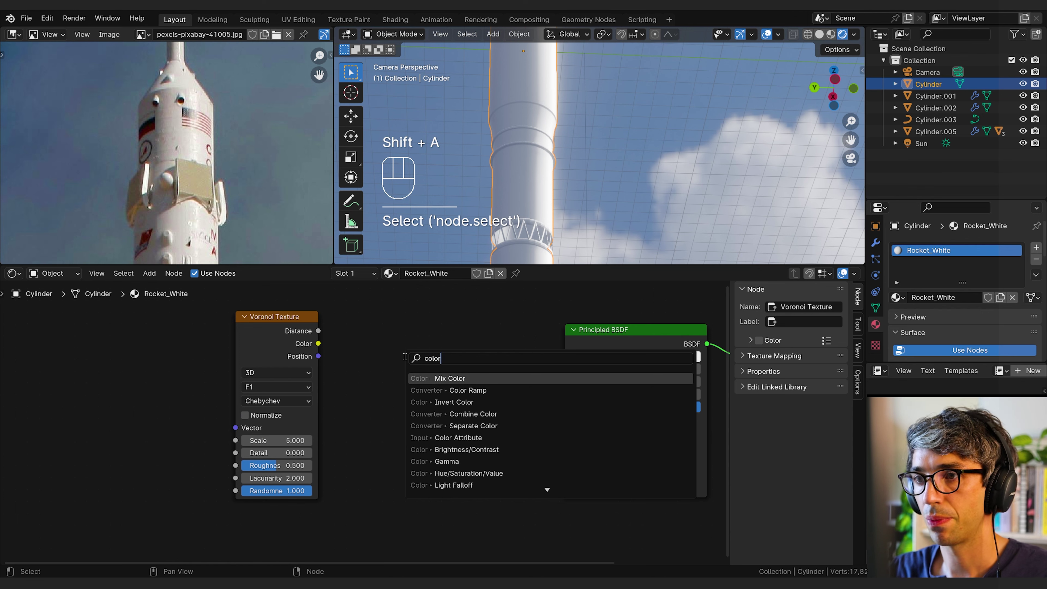
key(Down)
key(Return)
click(366, 324)
drag(319, 331, 368, 432)
- Connect the Color Ramp's Color directly to the Material Output's Surface and move the Principled BSDF below the link
middle_drag(498, 364, 260, 396)
click(251, 410)
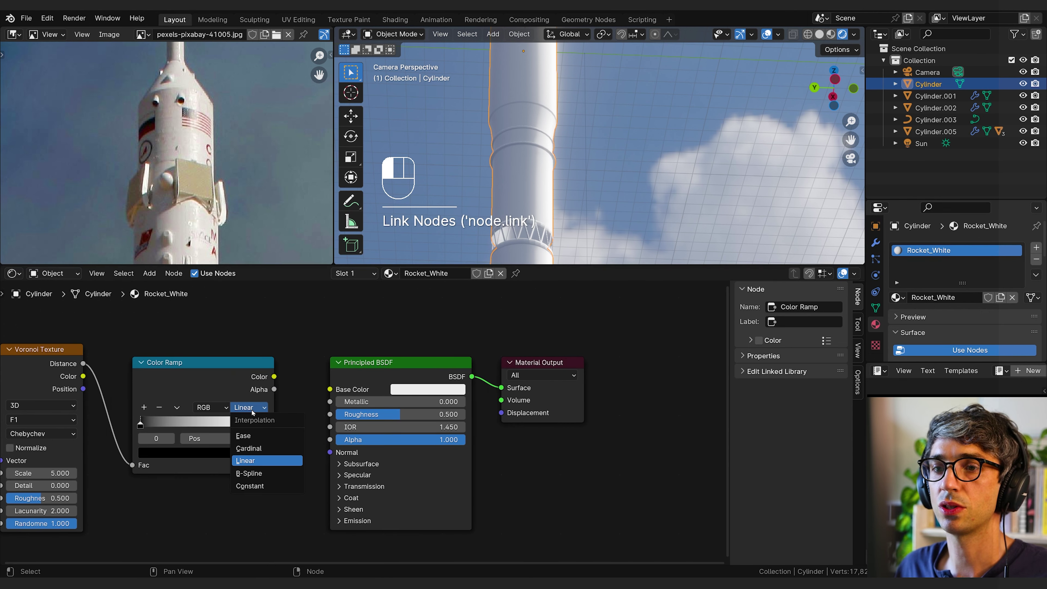
drag(273, 377, 502, 388)
drag(400, 381, 377, 484)
middle_drag(300, 362, 403, 380)
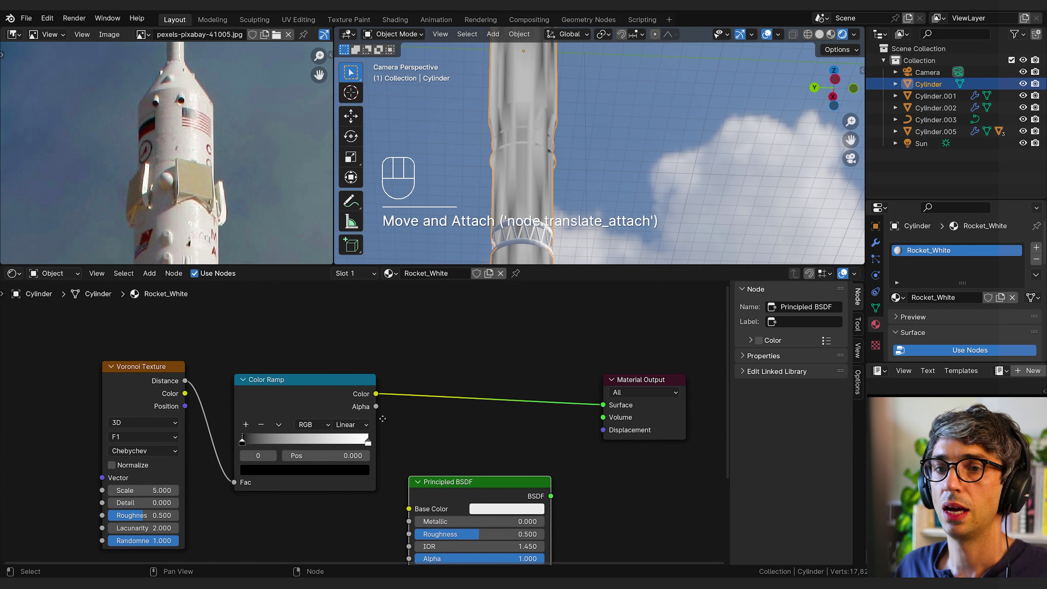
middle_drag(383, 419, 453, 405)
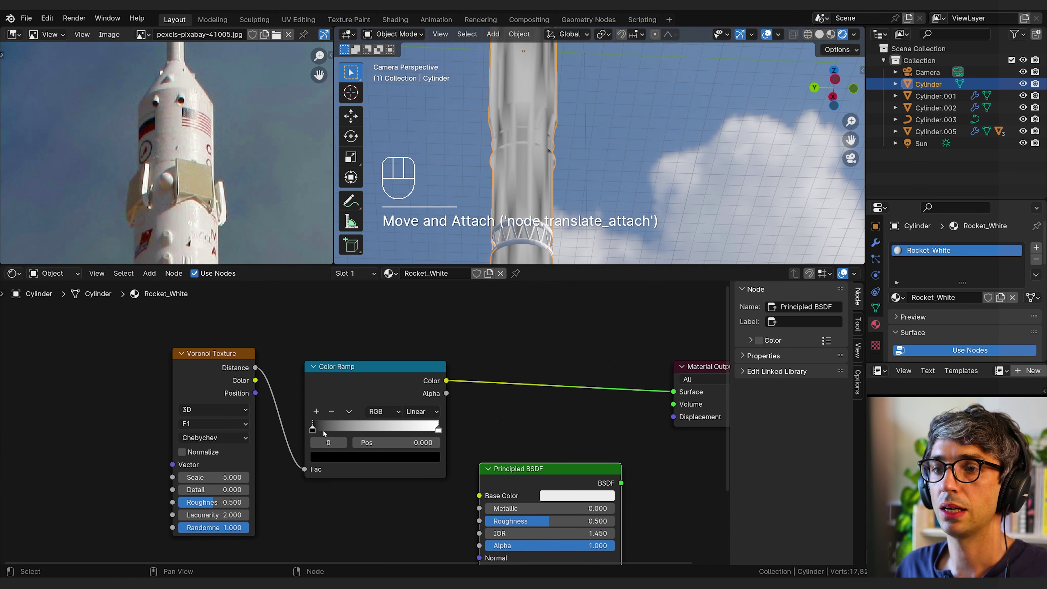
- Set the Color Ramp interpolation to Constant and move the white stop to position 0.514
click(417, 414)
click(428, 490)
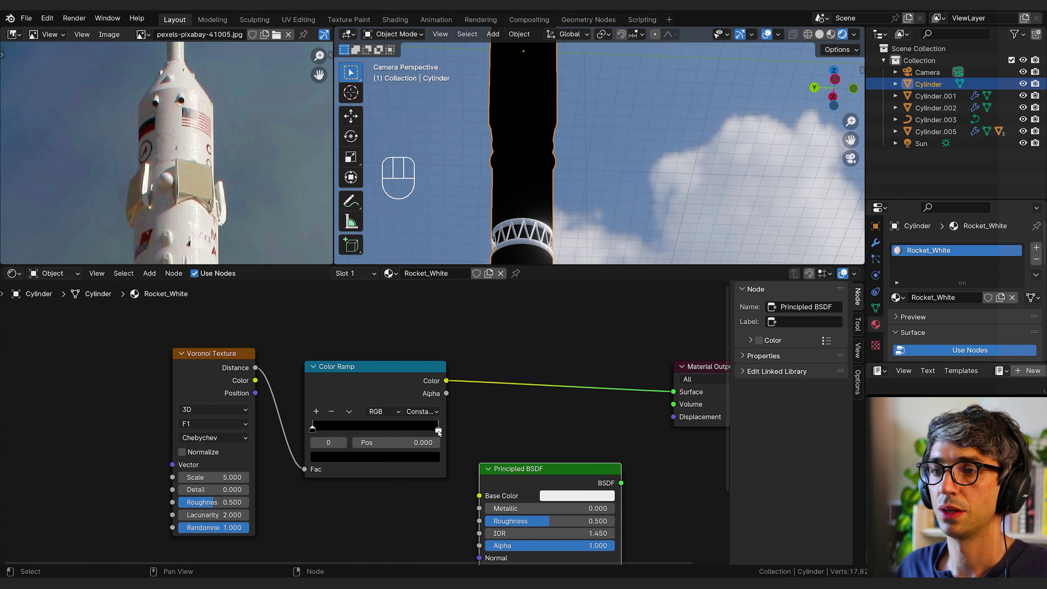
drag(438, 431, 377, 430)
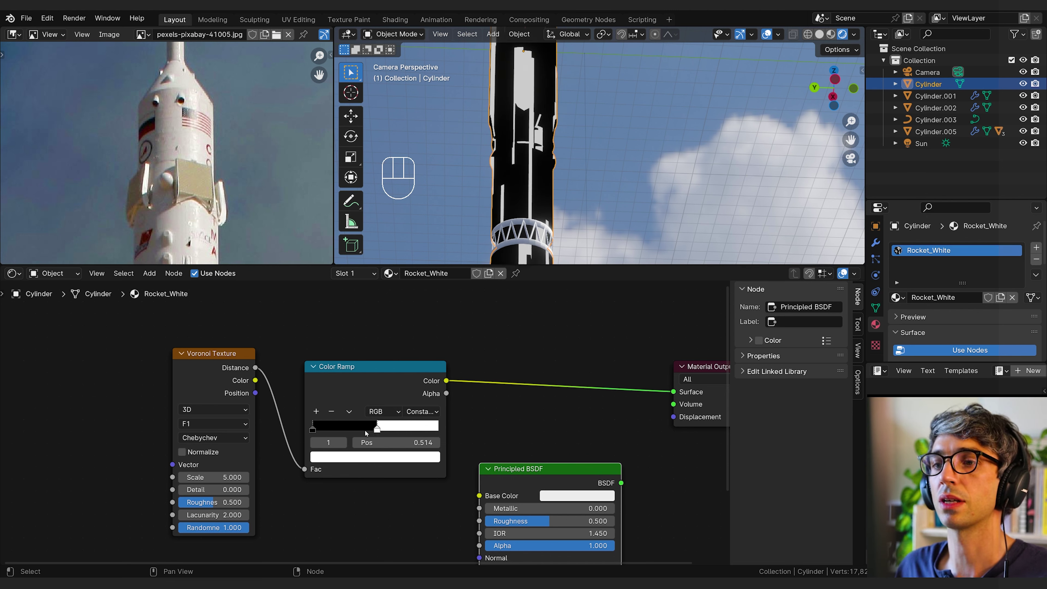
- Add a black stop to the Color Ramp and move it to position 0.526 to leave thin white lines
click(317, 412)
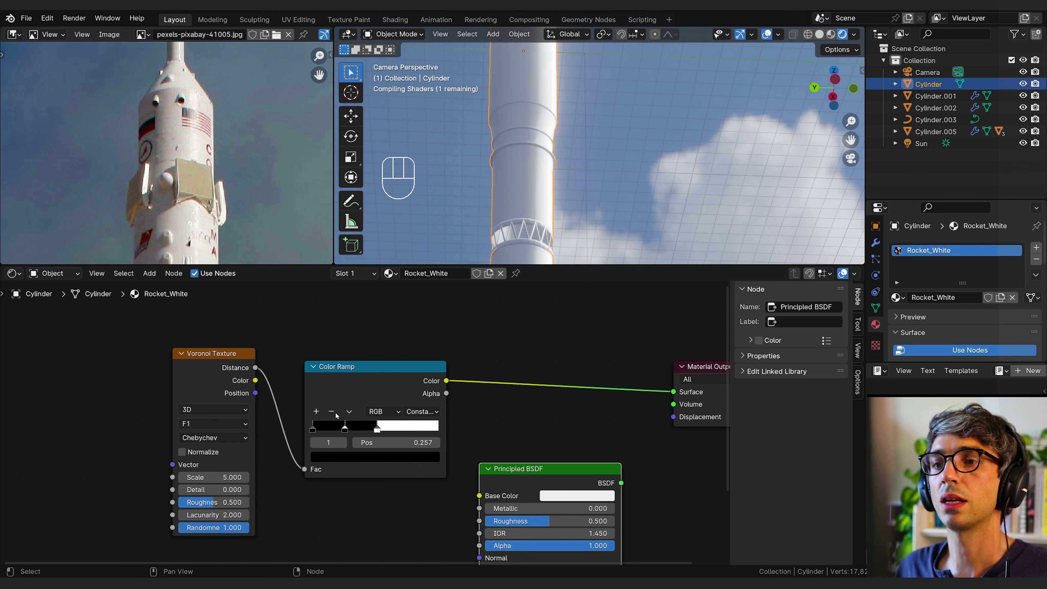
drag(349, 429, 382, 427)
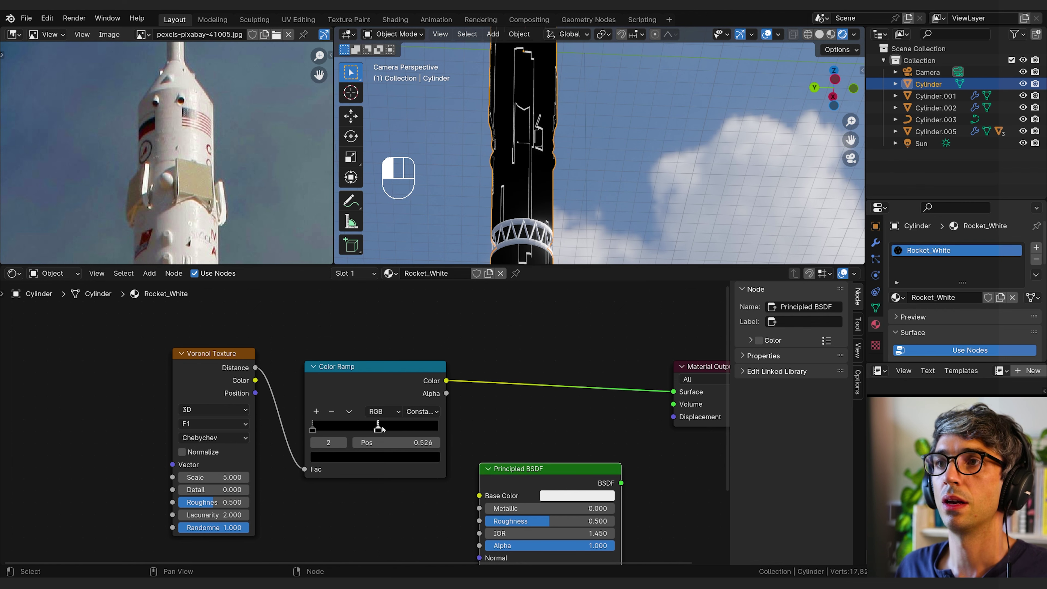
- Add a Texture Coordinate node and place it well before the Voronoi Texture node
scroll(382, 426, down, 2)
middle_drag(103, 405, 201, 407)
key(shift+a)
click(201, 407)
text(te)
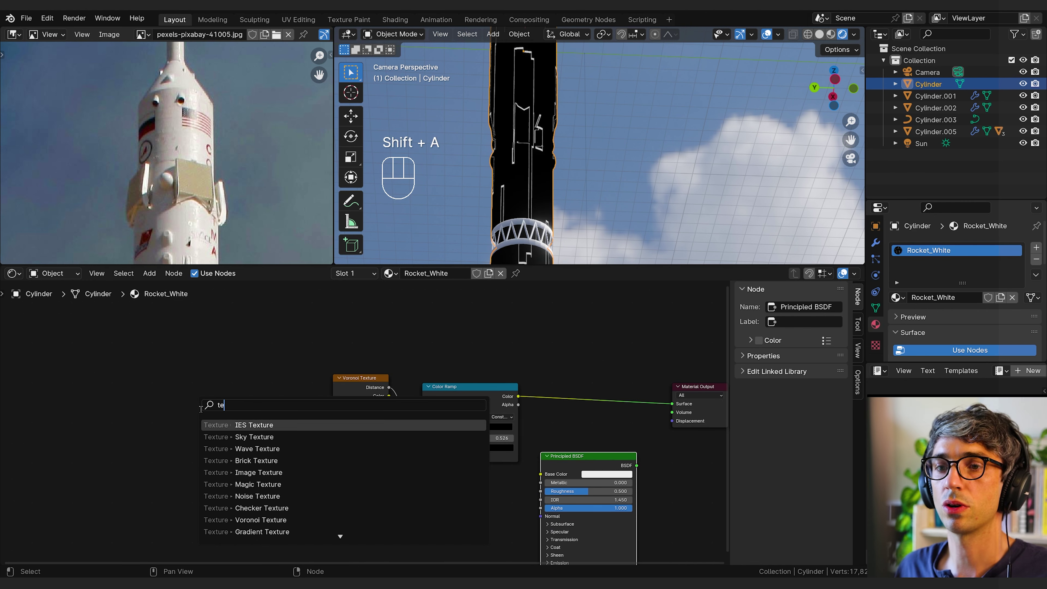
text(xc)
key(Return)
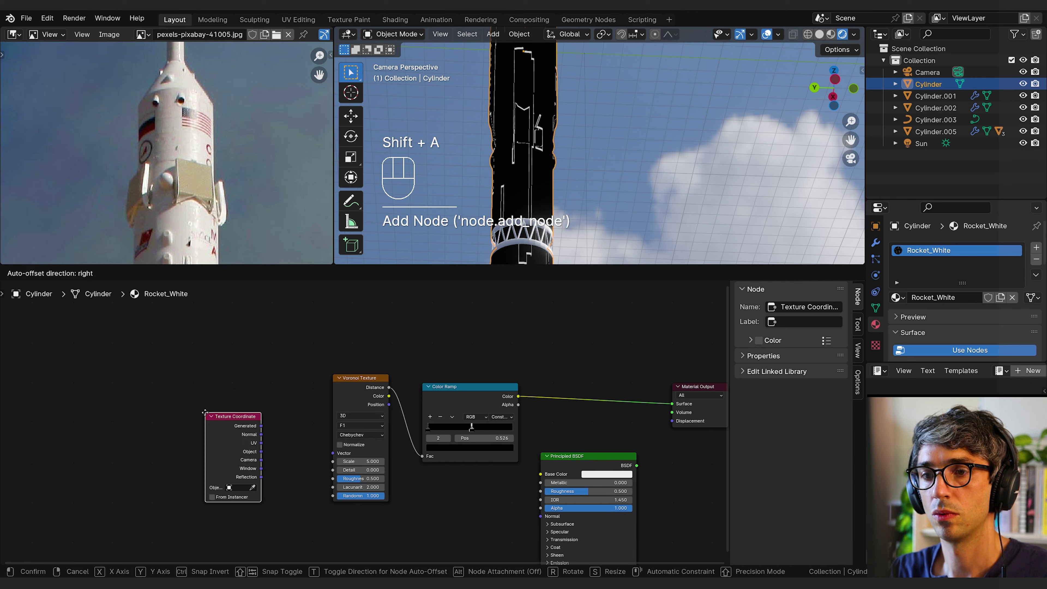
click(92, 411)
- Add a Mapping node, feed Generated coordinates into its Vector input, and link its output to the Voronoi Texture's Vector
key(shift+a)
click(171, 401)
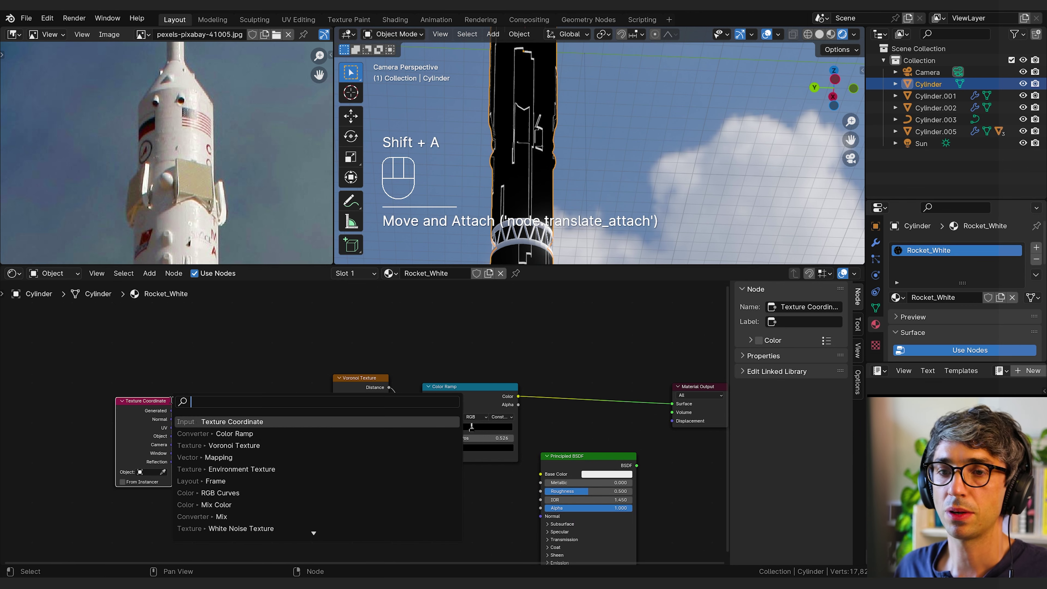
text(map)
key(Return)
click(206, 390)
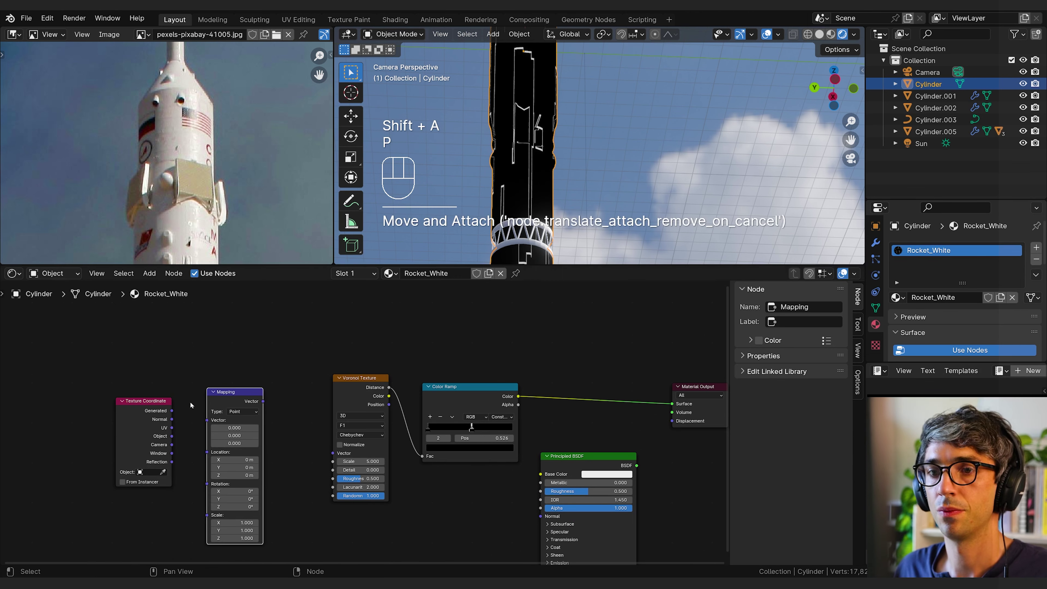
drag(172, 411, 207, 420)
drag(263, 401, 333, 453)
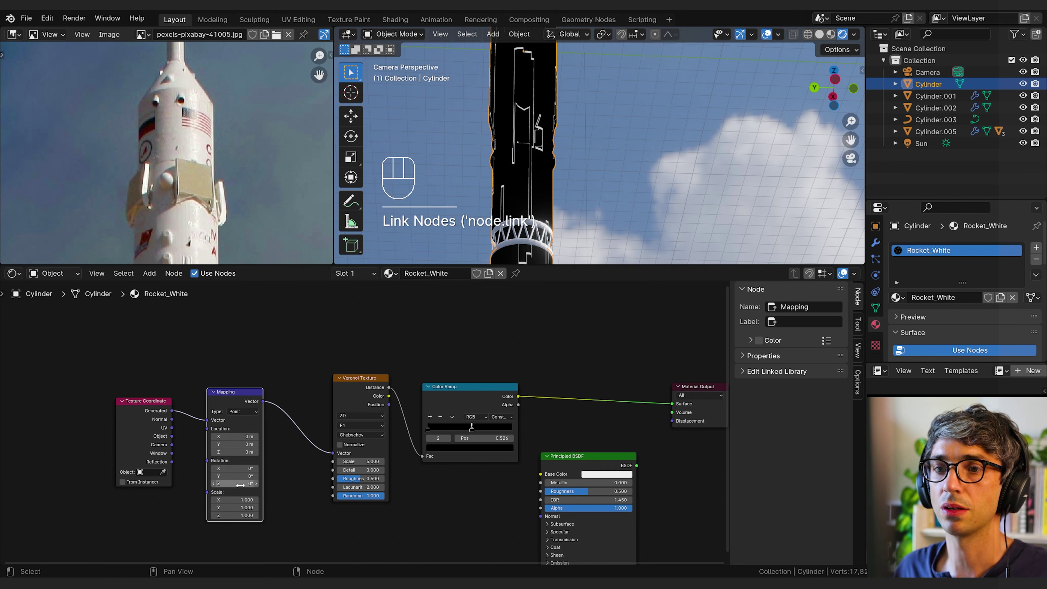
- Set the Mapping node's scale to 1 on X, 1 on Y and 3.990 on Z
shift+click(237, 454)
key(Escape)
scroll(580, 103, down, 7)
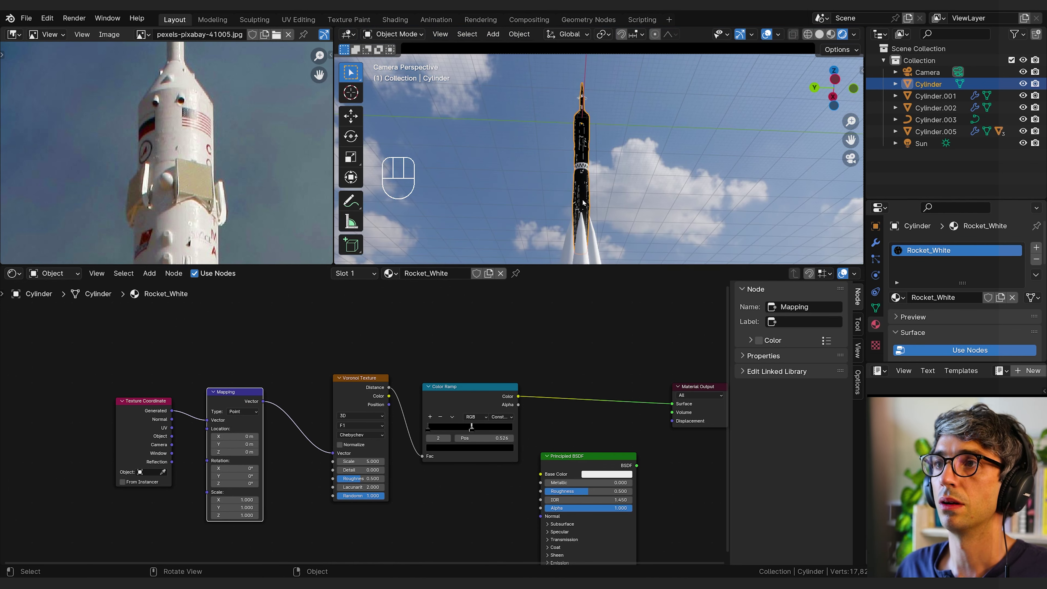
scroll(608, 177, up, 2)
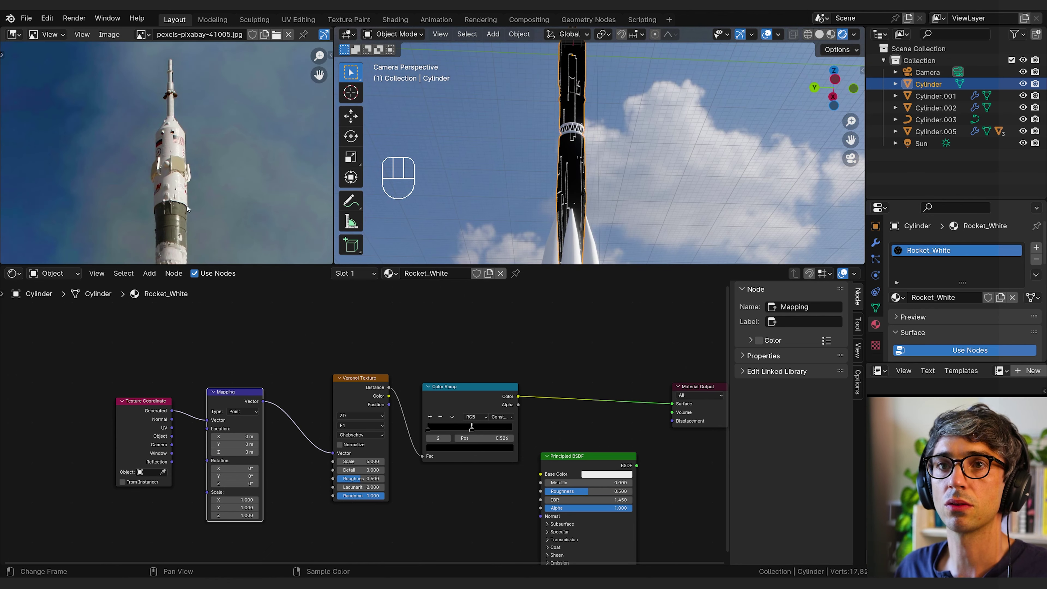
shift+middle_drag(598, 185, 605, 97)
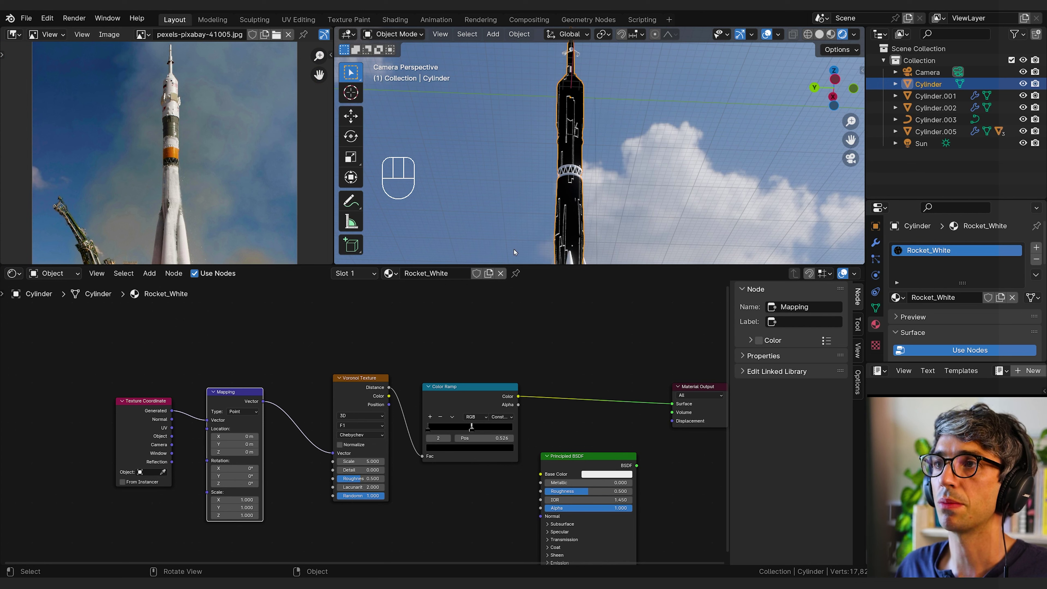
click(272, 477)
mouse_move(241, 507)
shift+mouse_down()
mouse_move(198, 500)
mouse_move(258, 500)
mouse_move(241, 516)
mouse_move(263, 516)
mouse_move(239, 516)
shift+mouse_up()
key(ctrl+z)
text(1)
key(Return)
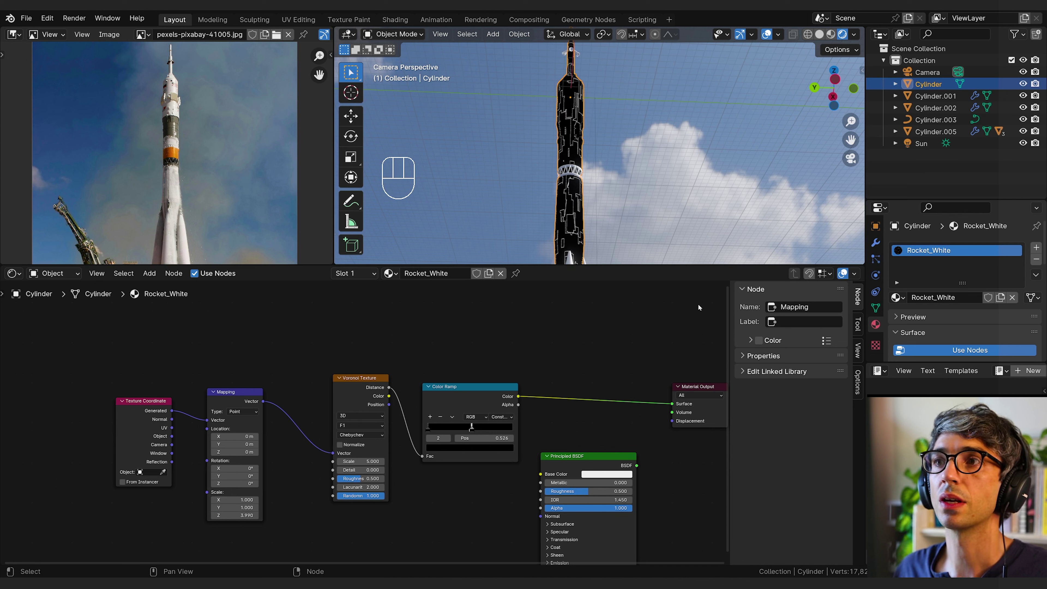
- Examine the panel-line pattern on the rocket's upper body and compare it with the reference photo
middle_drag(577, 173, 613, 250)
shift+middle_drag(613, 138, 615, 204)
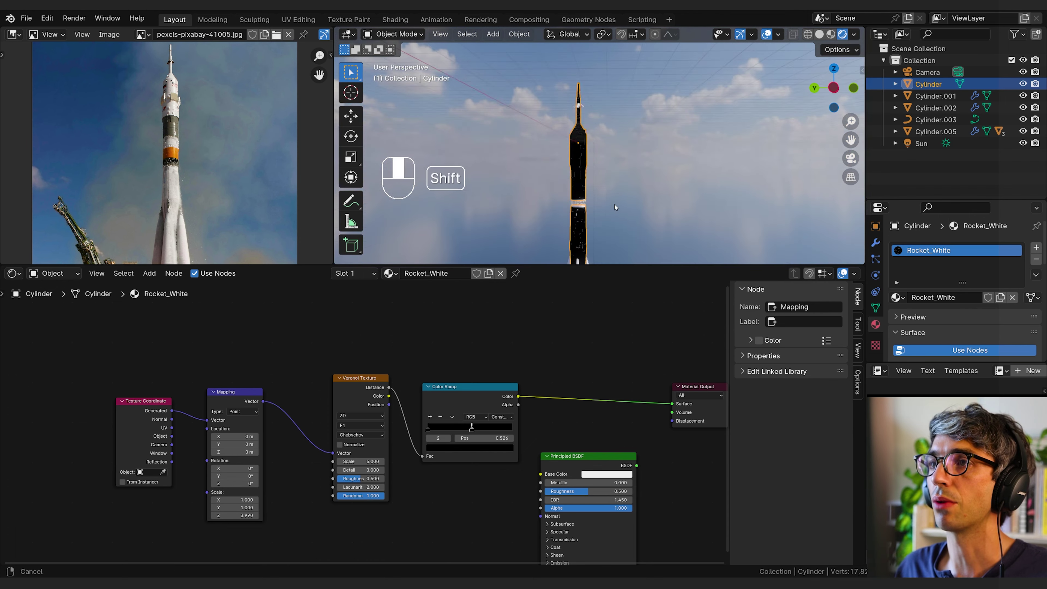
scroll(609, 194, up, 8)
shift+middle_drag(534, 129, 622, 195)
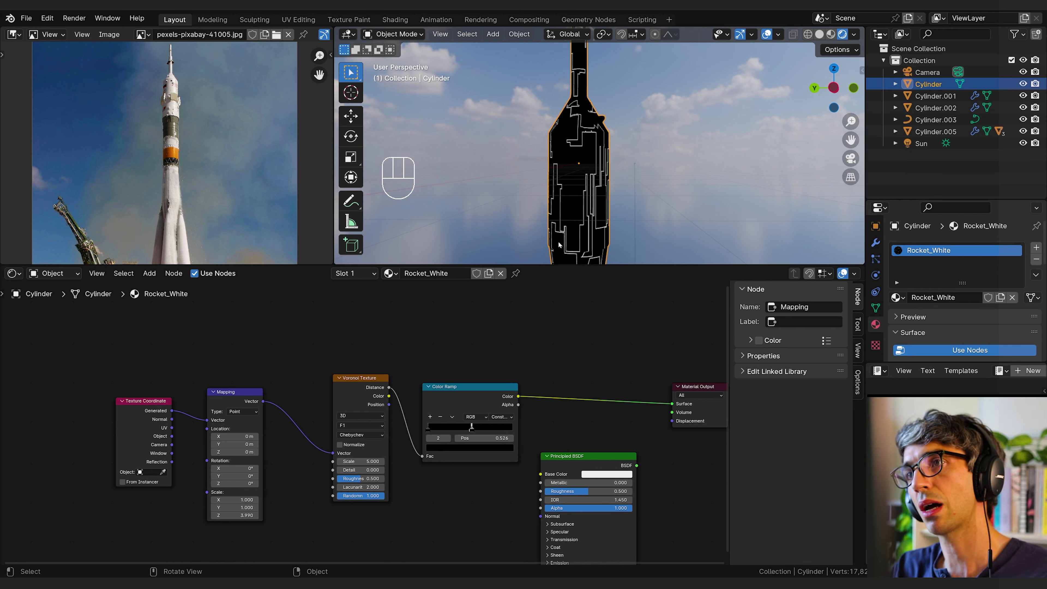
scroll(201, 101, up, 4)
shift+middle_drag(202, 100, 167, 258)
scroll(142, 182, up, 4)
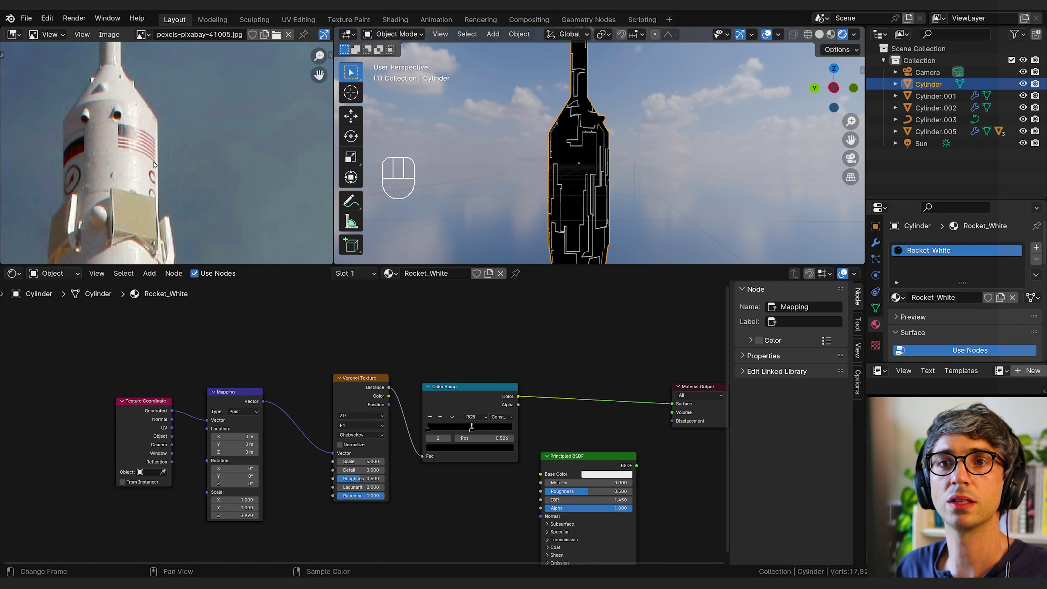
shift+middle_drag(142, 181, 164, 166)
scroll(558, 195, down, 3)
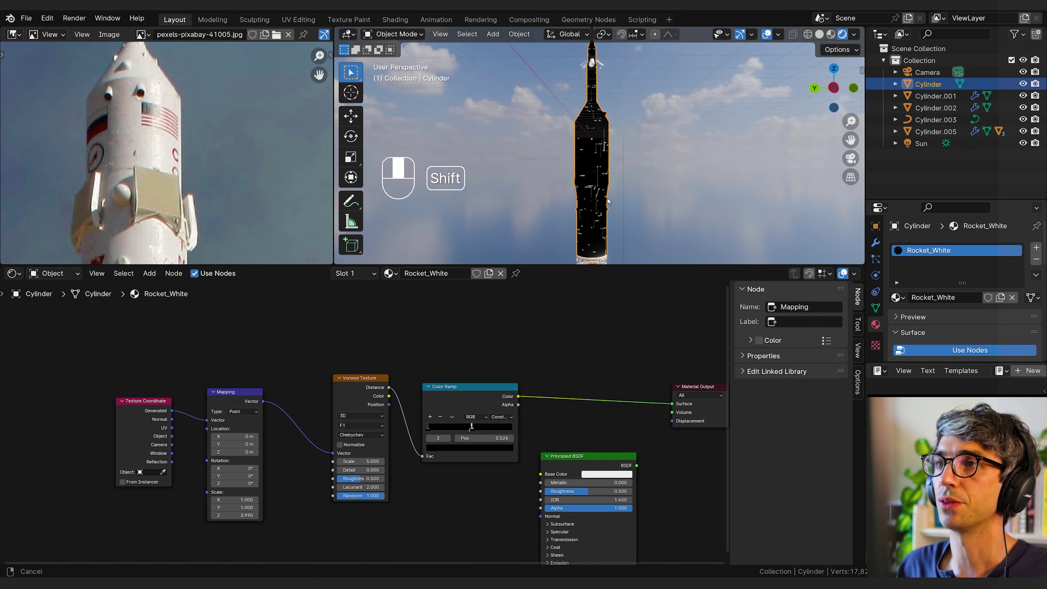
middle_drag(557, 195, 560, 156)
shift+middle_drag(561, 156, 534, 144)
- Reconnect the Principled BSDF to the Material Output's Surface and reposition the Principled BSDF node
click(583, 368)
middle_drag(582, 416, 509, 394)
drag(559, 443, 691, 363)
click(568, 440)
middle_drag(545, 367, 557, 365)
drag(518, 430, 582, 417)
middle_drag(524, 359, 574, 359)
- Move the Texture Coordinate, Mapping, Voronoi Texture and Color Ramp nodes together farther away from the Principled BSDF
key(b)
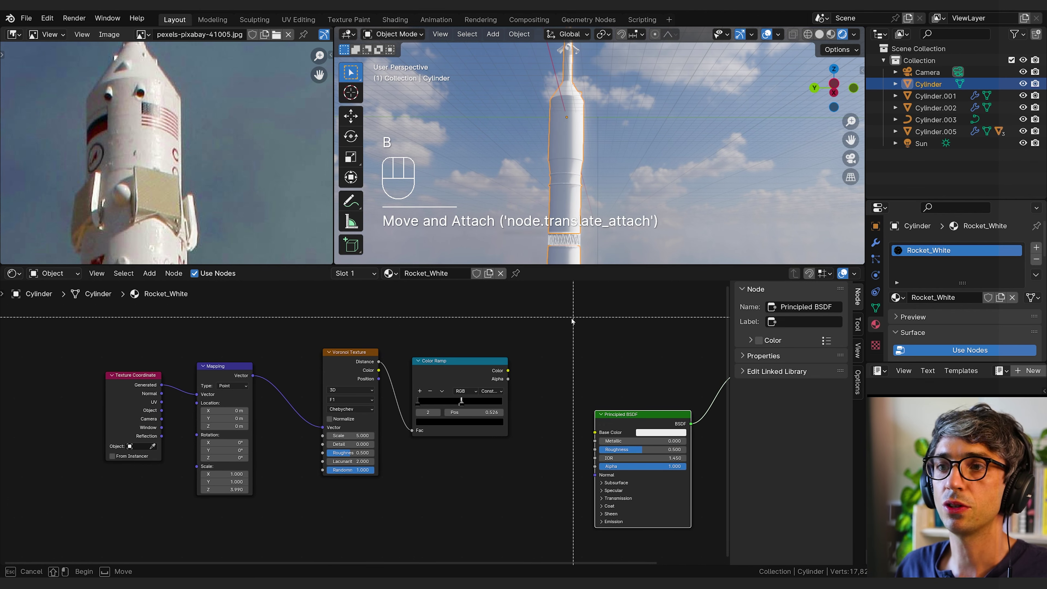
drag(567, 320, 83, 467)
key(g)
click(552, 372)
click(553, 372)
key(b)
drag(519, 308, 124, 479)
key(g)
click(294, 413)
- Add a Mix Color node between the Color Ramp and the Principled BSDF
click(445, 394)
key(shift+a)
click(439, 391)
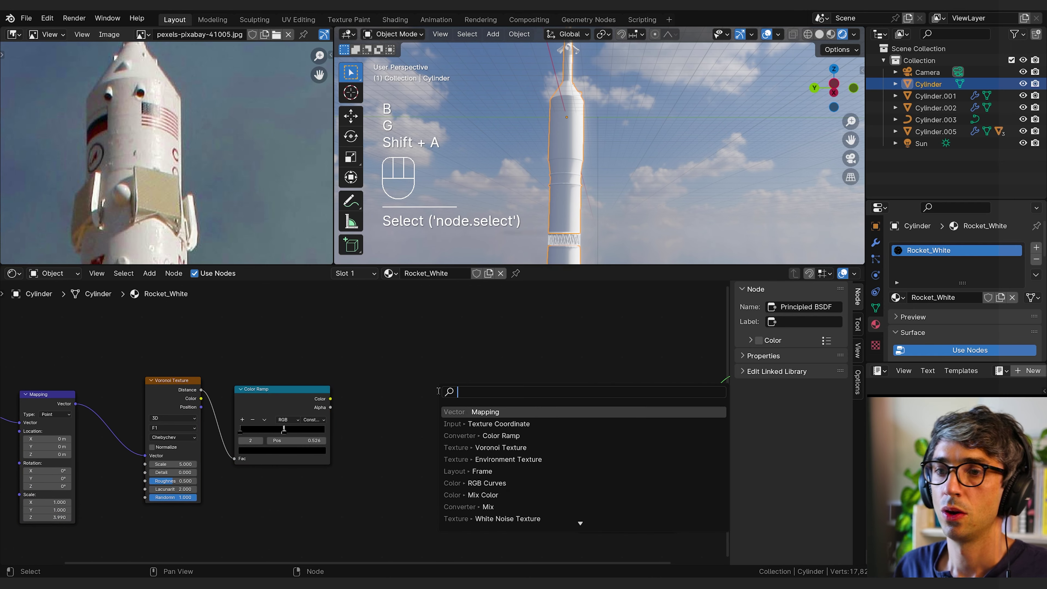
text(mix)
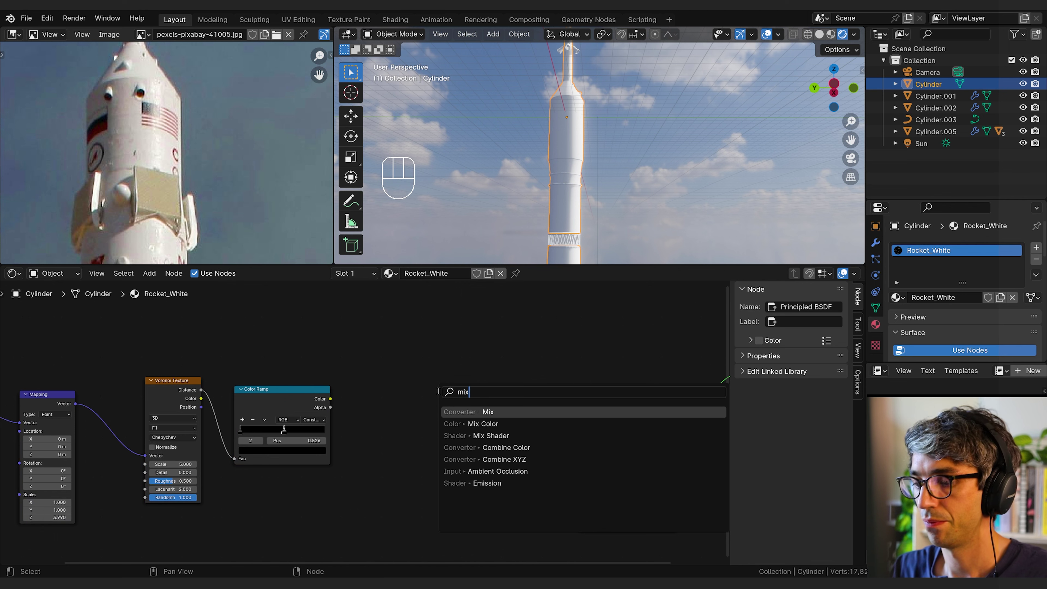
key(Down)
key(Return)
click(439, 390)
- Connect the Color Ramp's Color to the Mix node's Factor and the Mix Result to the Principled BSDF's Base Color
drag(331, 399, 439, 452)
middle_drag(518, 444, 474, 443)
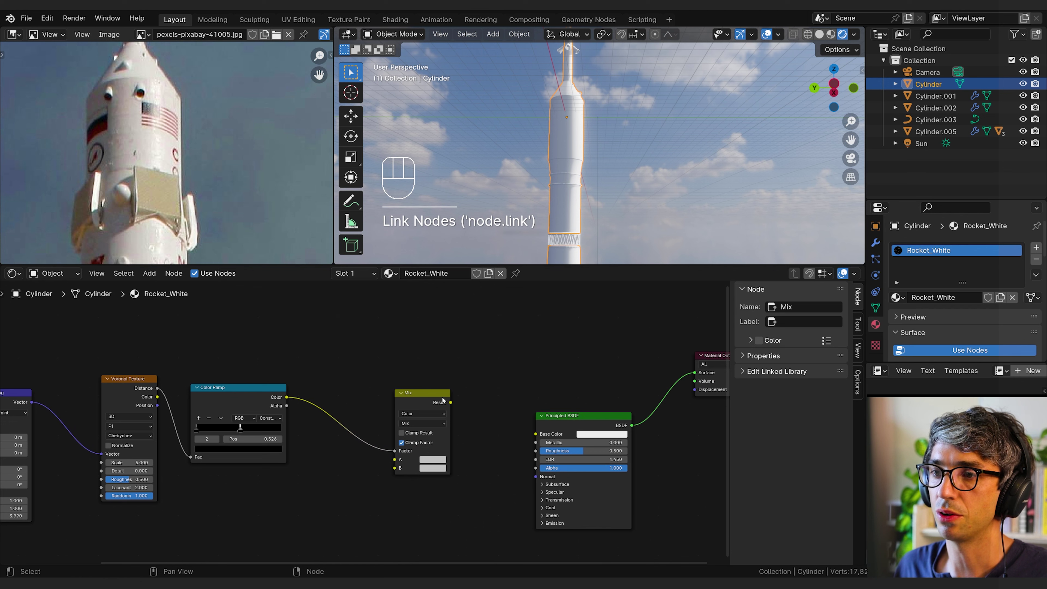
drag(451, 402, 476, 415)
drag(539, 439, 538, 436)
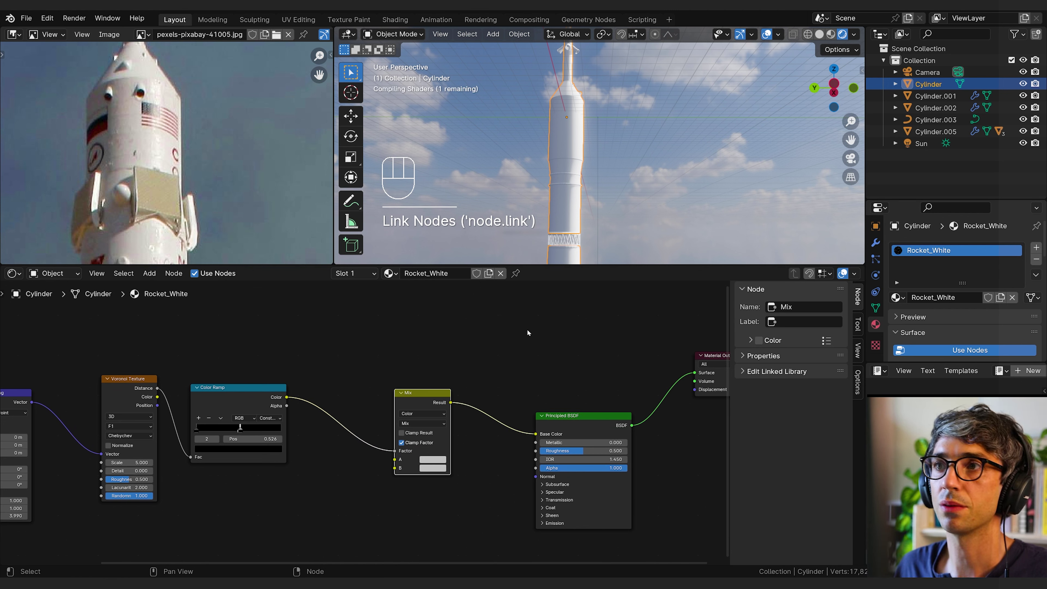
- Hide the overlays in the 3D viewport for a close view of the rocket's upper body
scroll(557, 112, up, 5)
shift+middle_drag(548, 94, 609, 144)
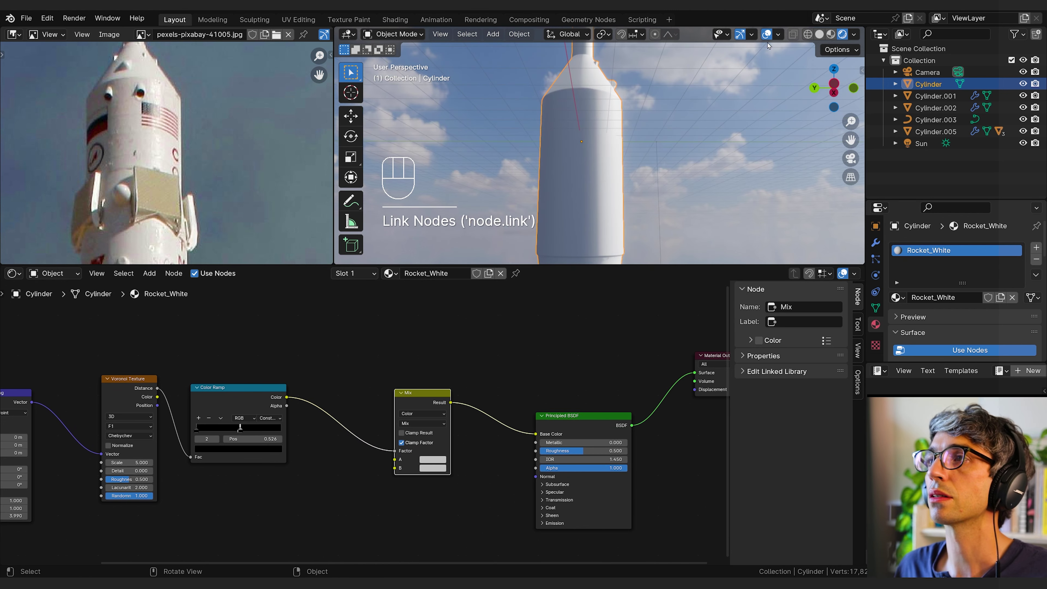
click(766, 34)
- Set the Mix node's A color to a light grey with a value of about 0.618
shift+middle_drag(467, 363, 480, 349)
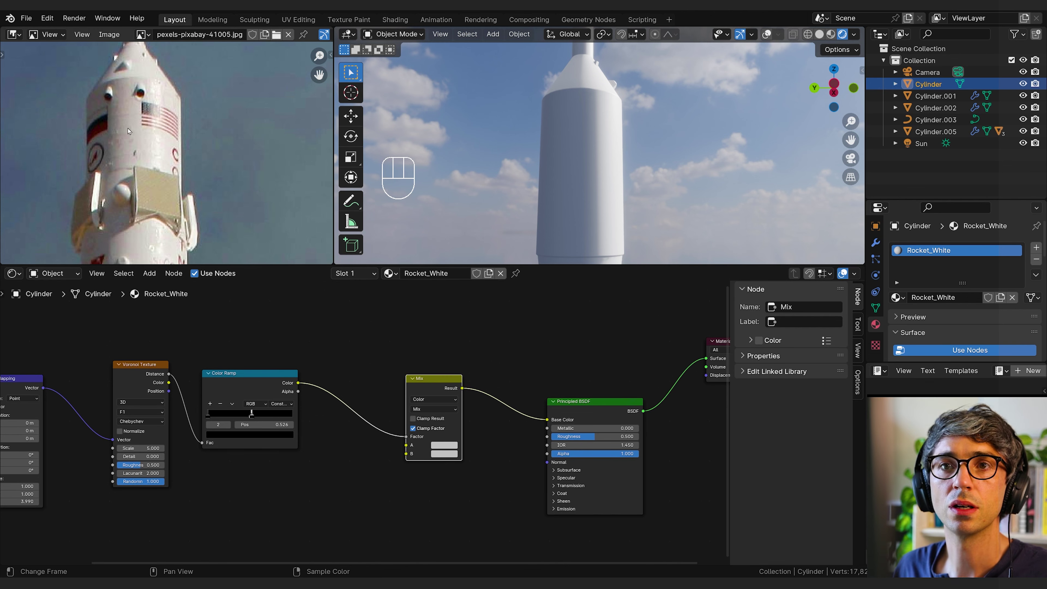
click(445, 453)
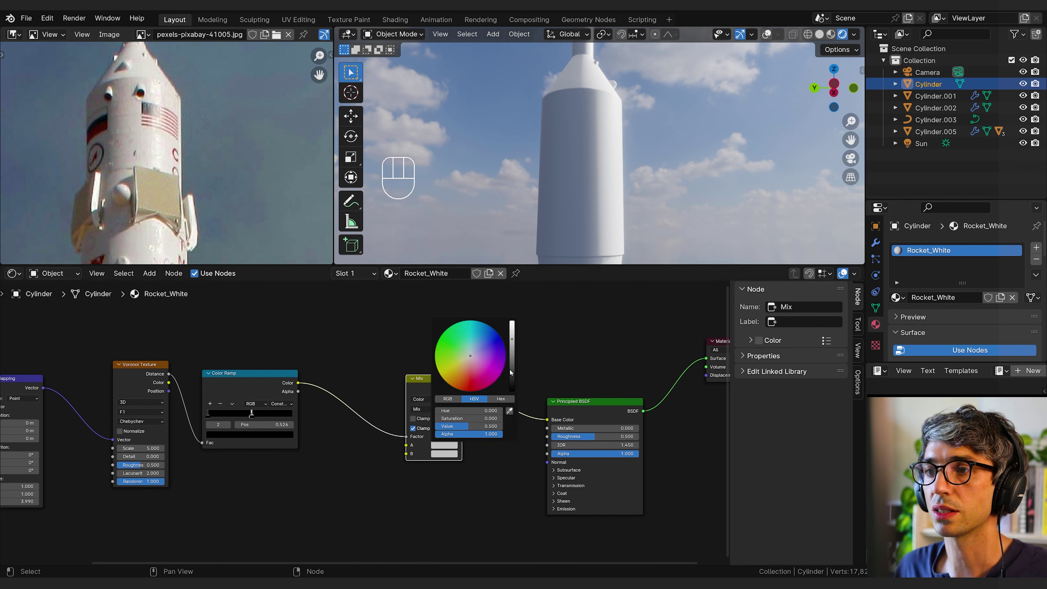
click(513, 350)
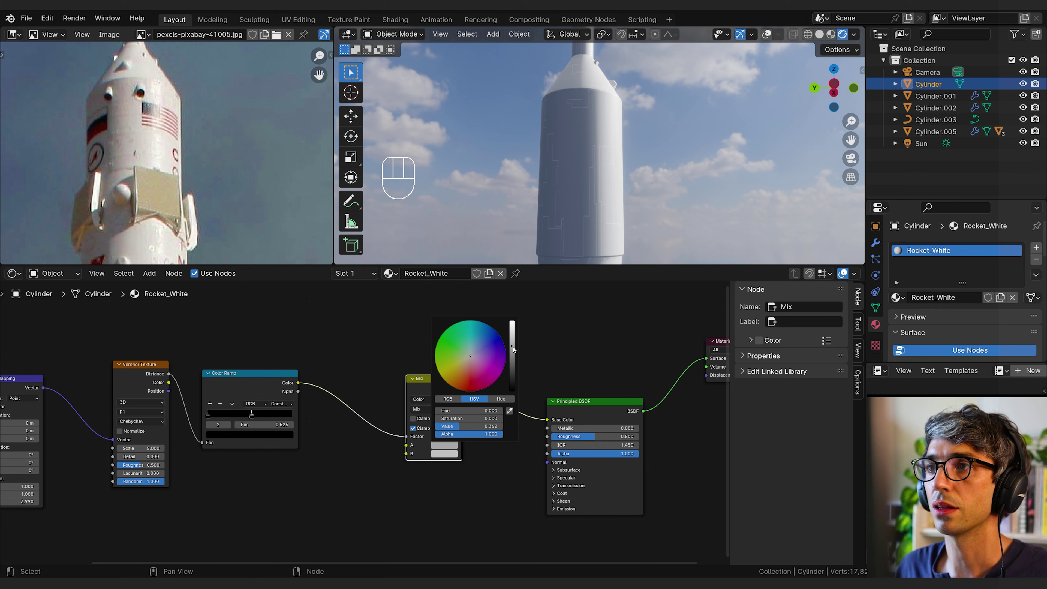
drag(513, 350, 512, 337)
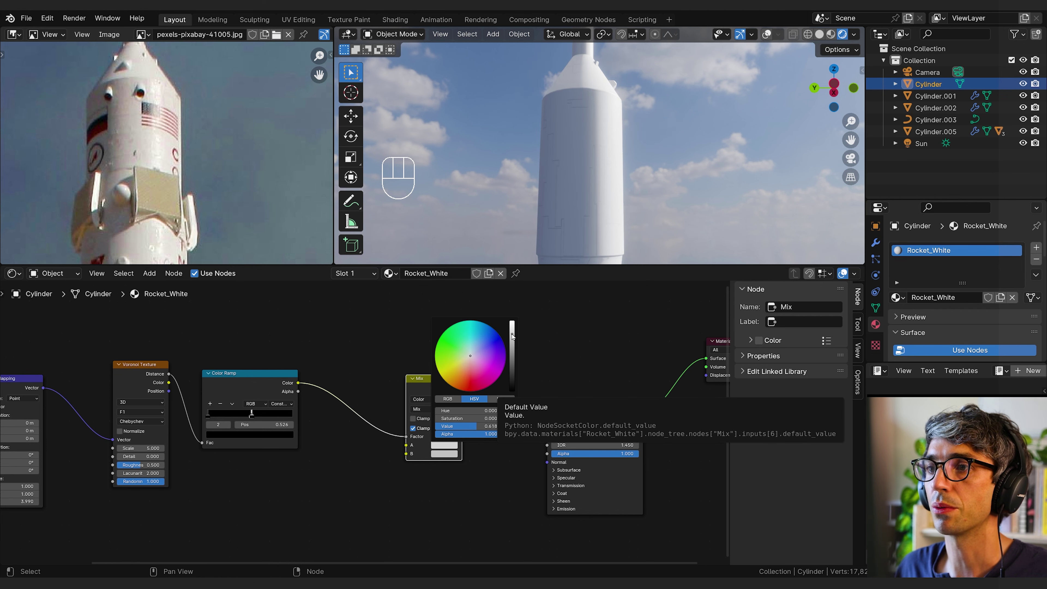
- Examine the subtle panel lines along the rocket body from different heights and angles
scroll(578, 210, down, 2)
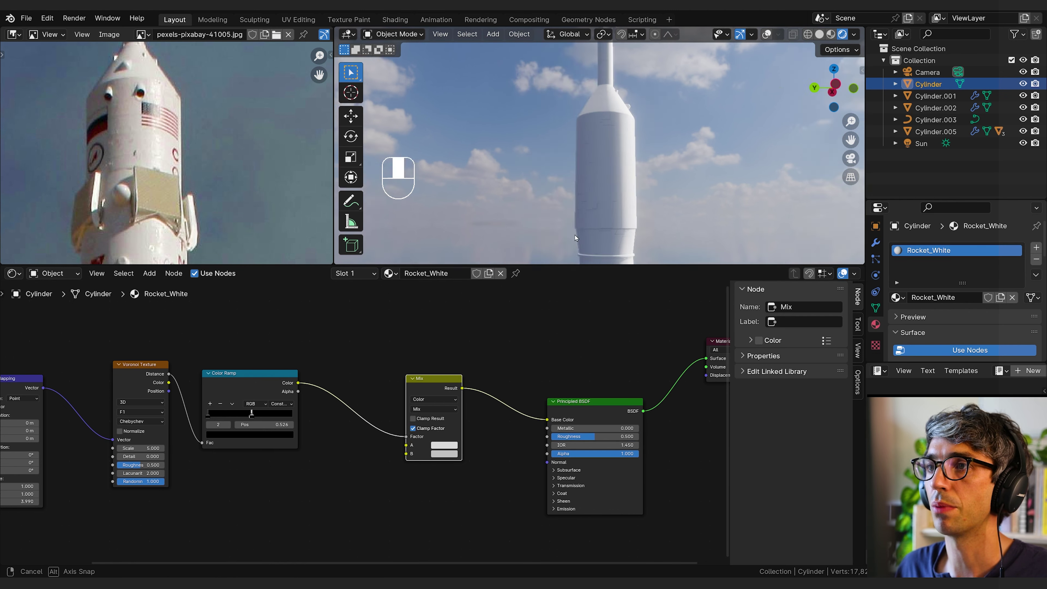
middle_drag(578, 209, 565, 134)
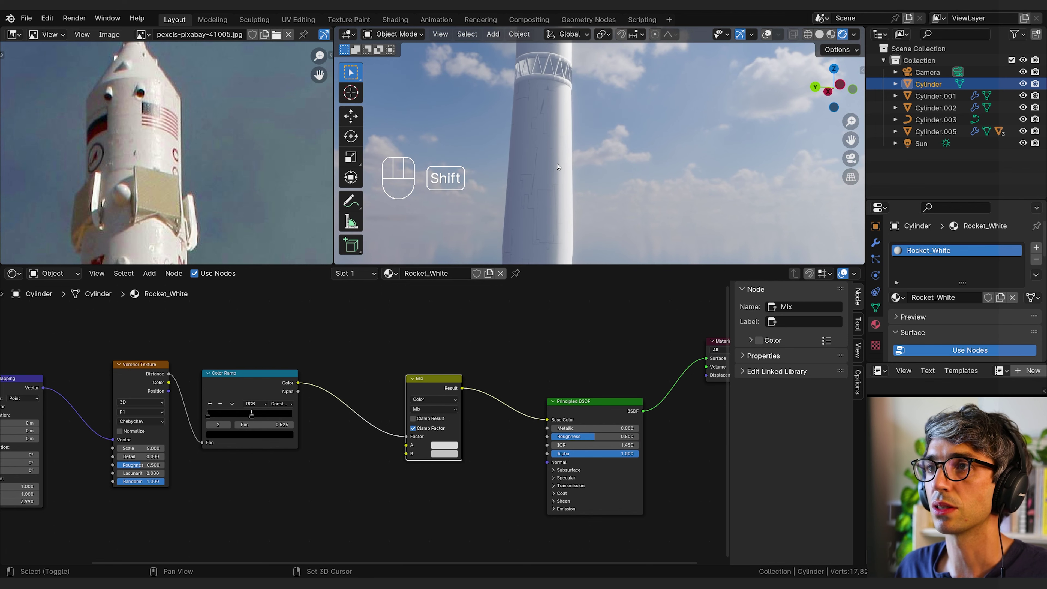
shift+middle_drag(566, 182, 577, 244)
scroll(550, 121, down, 2)
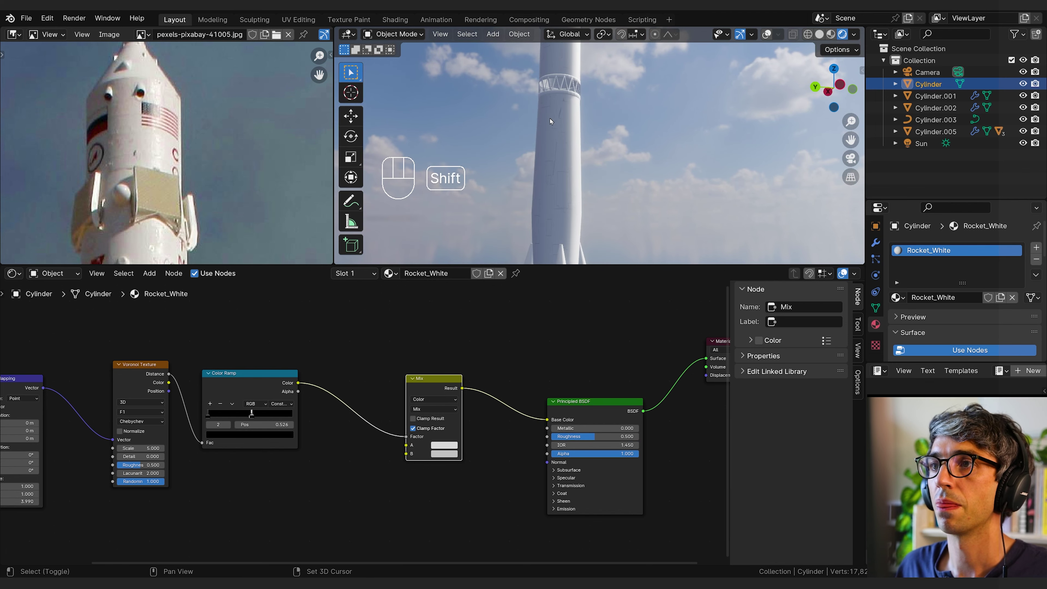
shift+middle_drag(551, 122, 564, 154)
shift+middle_drag(565, 159, 569, 156)
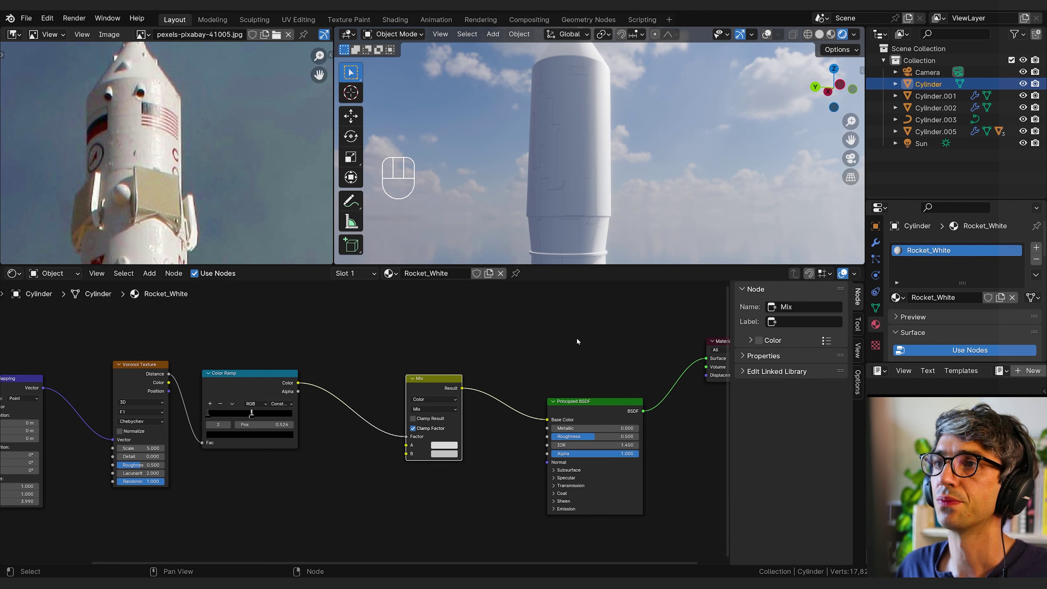
drag(578, 342, 552, 367)
- Add a Bump node and place it below the Mix node
middle_drag(558, 354, 562, 318)
click(395, 517)
middle_drag(395, 517, 458, 449)
key(shift+a)
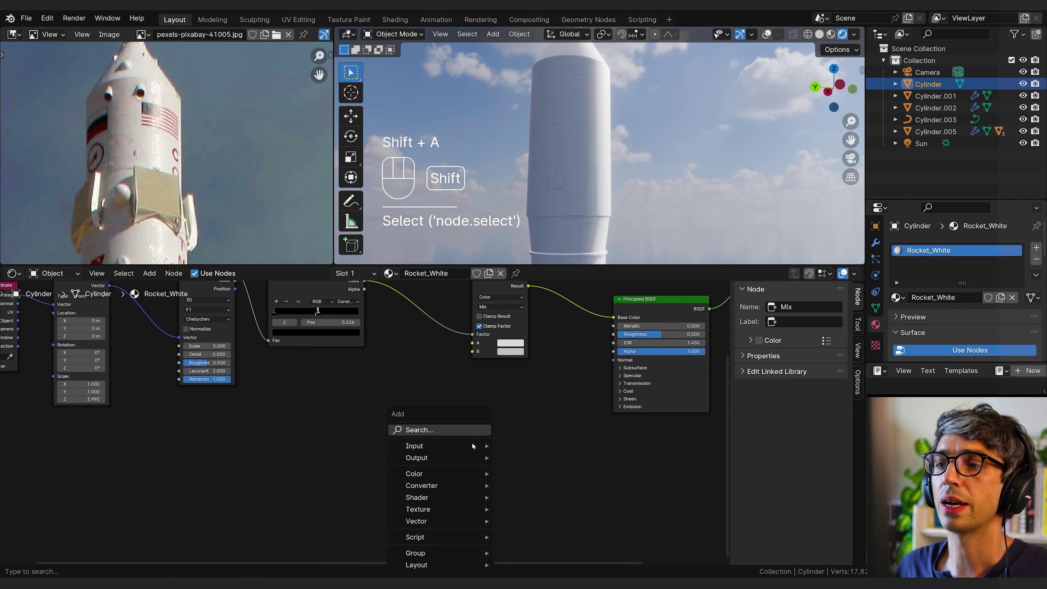
click(430, 428)
text(bump)
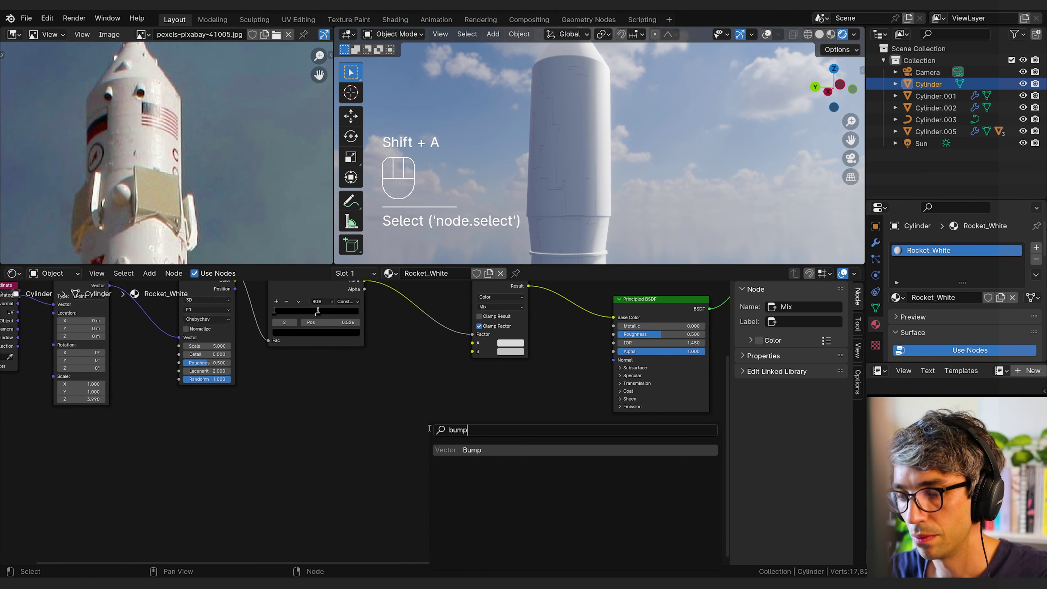
key(Return)
click(488, 366)
drag(523, 370, 526, 414)
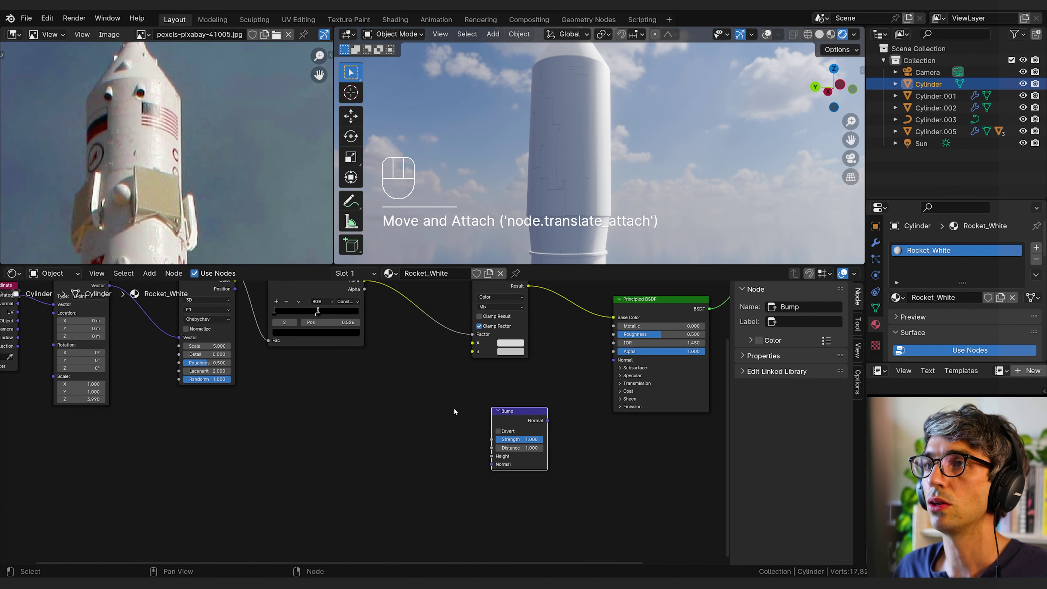
- Add a second Color Ramp beside the Bump node, feeding it from the first ramp's Color and linking its Color to Bump Height
middle_drag(454, 412, 436, 443)
middle_drag(503, 363, 501, 366)
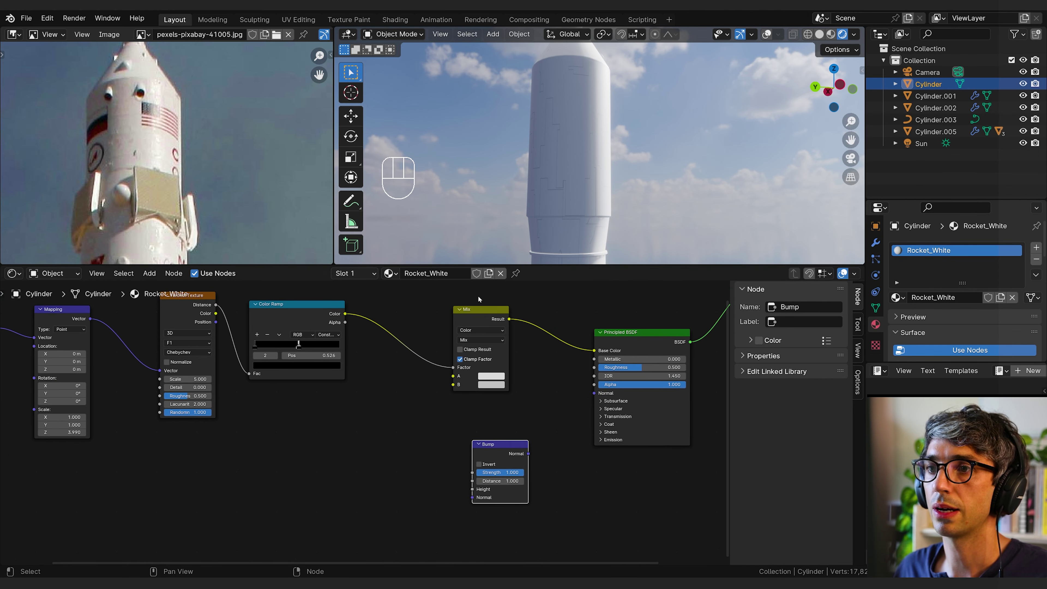
click(290, 308)
key(shift+a)
click(301, 431)
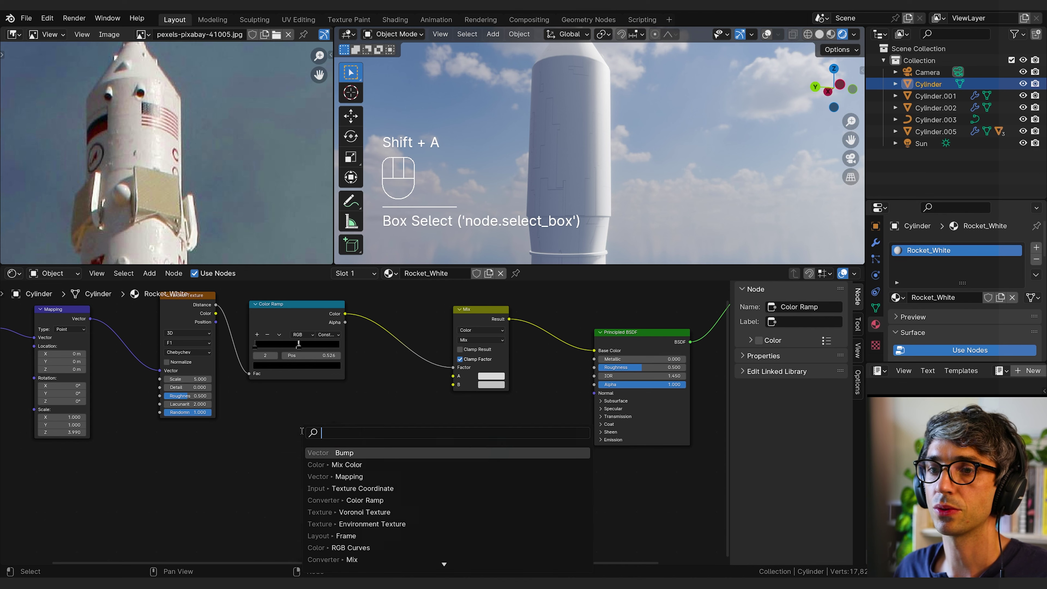
text(col)
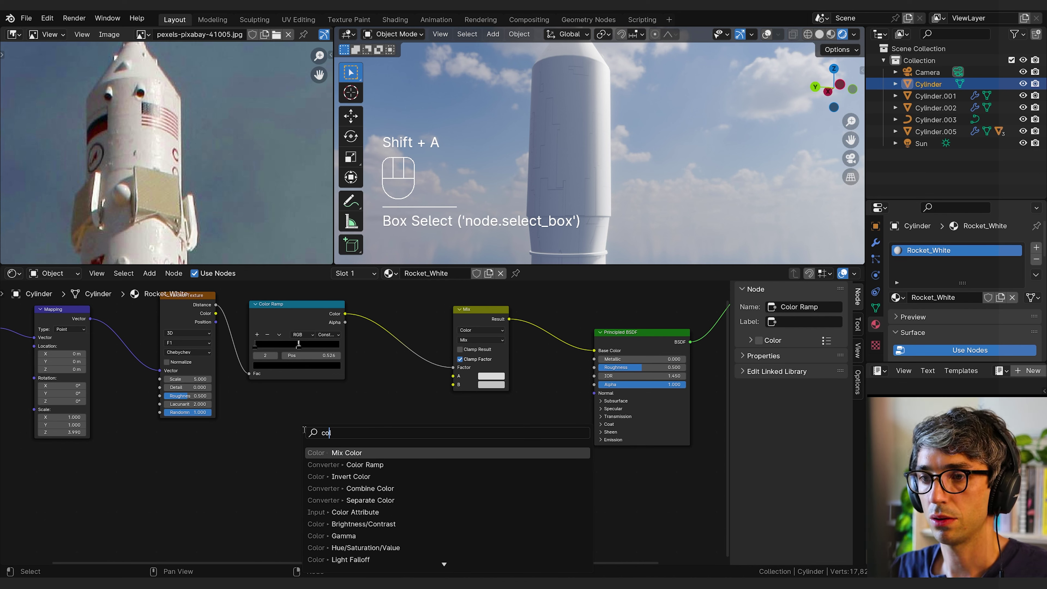
key(Down)
key(Return)
click(317, 436)
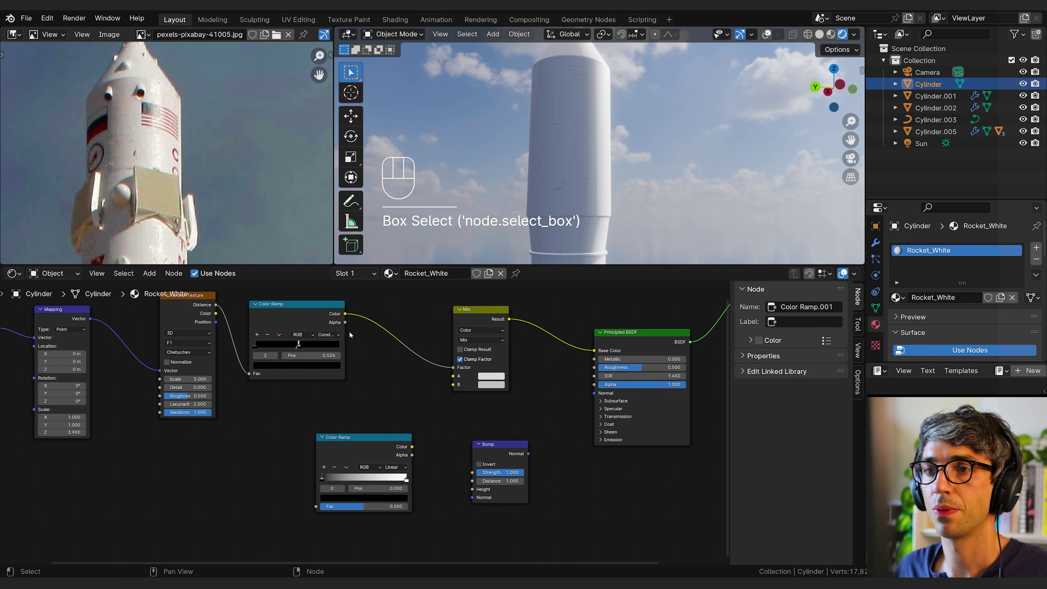
drag(345, 314, 316, 509)
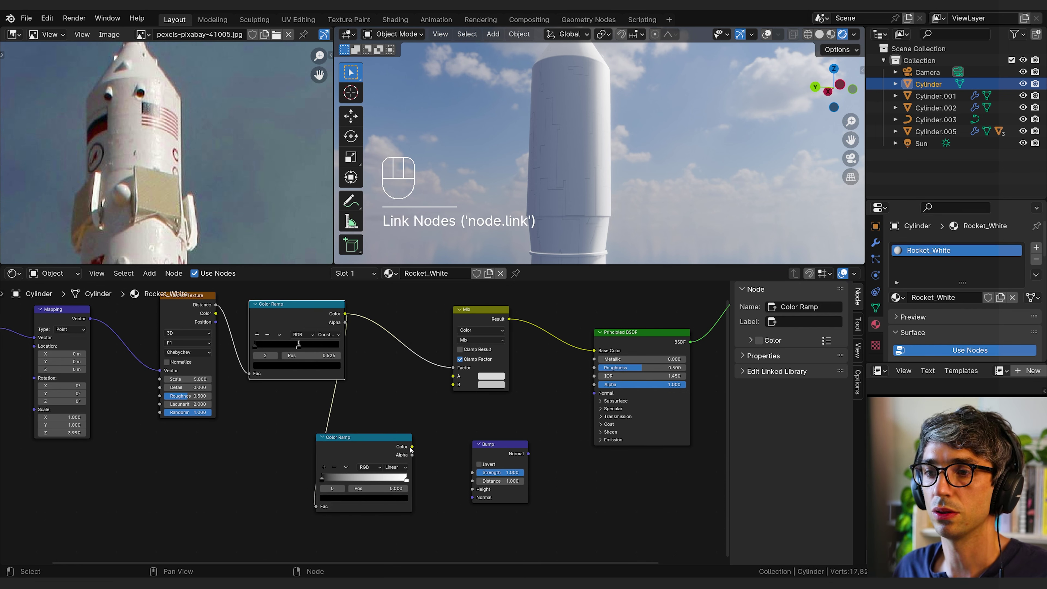
drag(412, 447, 472, 489)
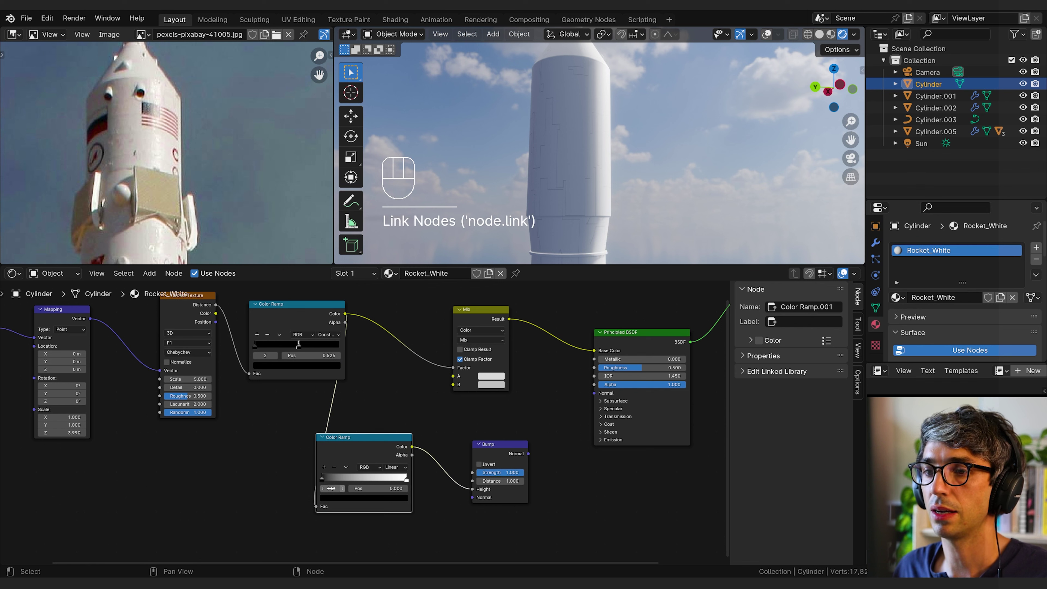
- Reduce the second Color Ramp's contrast by lightening its black stop to a dark grey and darkening its white stop to a mid grey
click(349, 499)
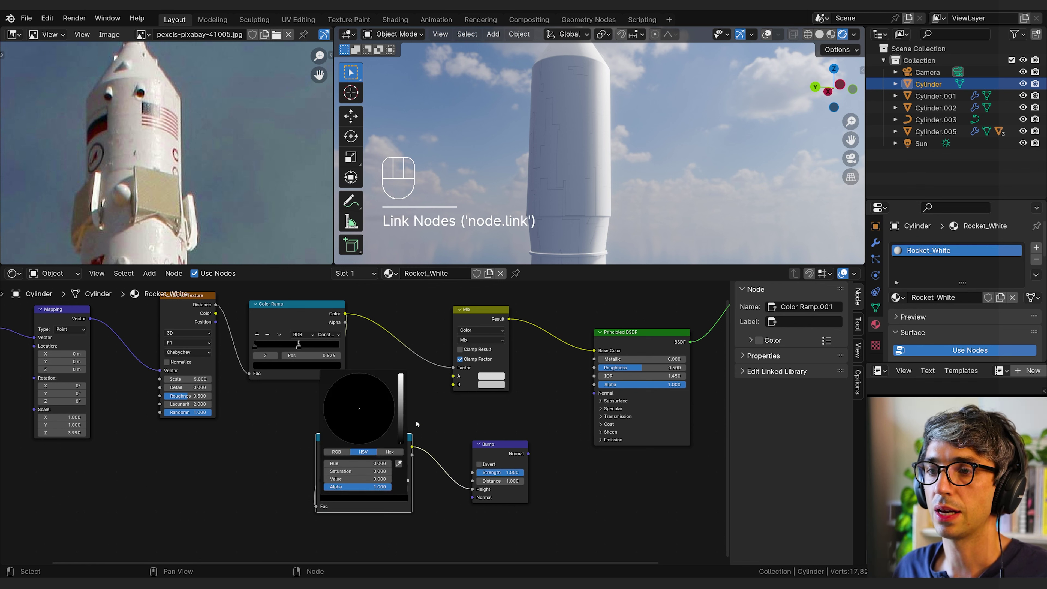
drag(400, 438, 399, 418)
click(406, 481)
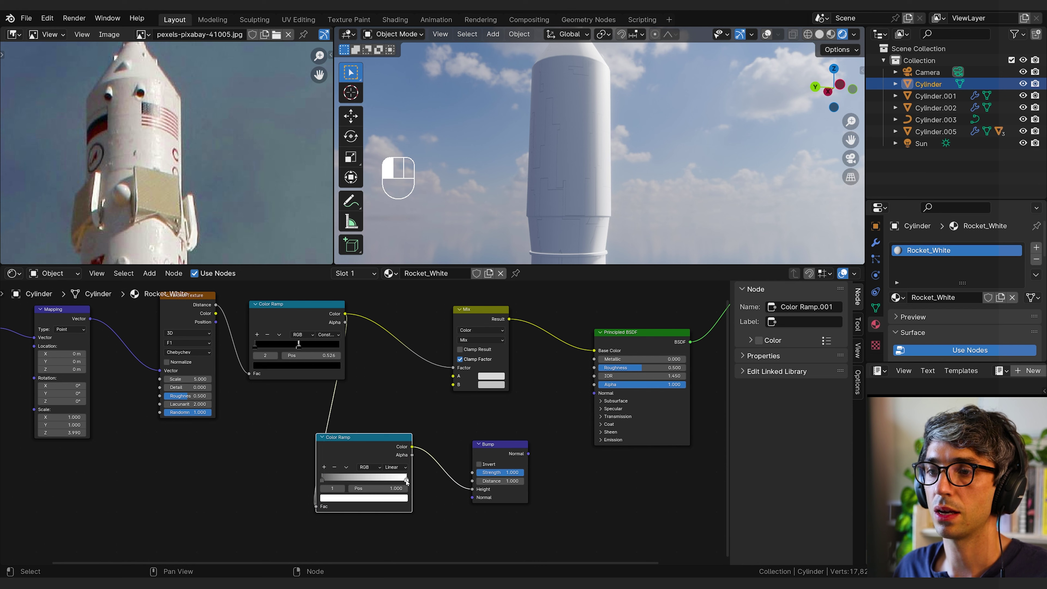
click(397, 498)
drag(389, 376, 389, 410)
- Connect the Bump node's Normal output to the Principled BSDF's Normal input and set the Bump Distance to 0.1
middle_drag(445, 441, 310, 466)
drag(355, 468, 460, 418)
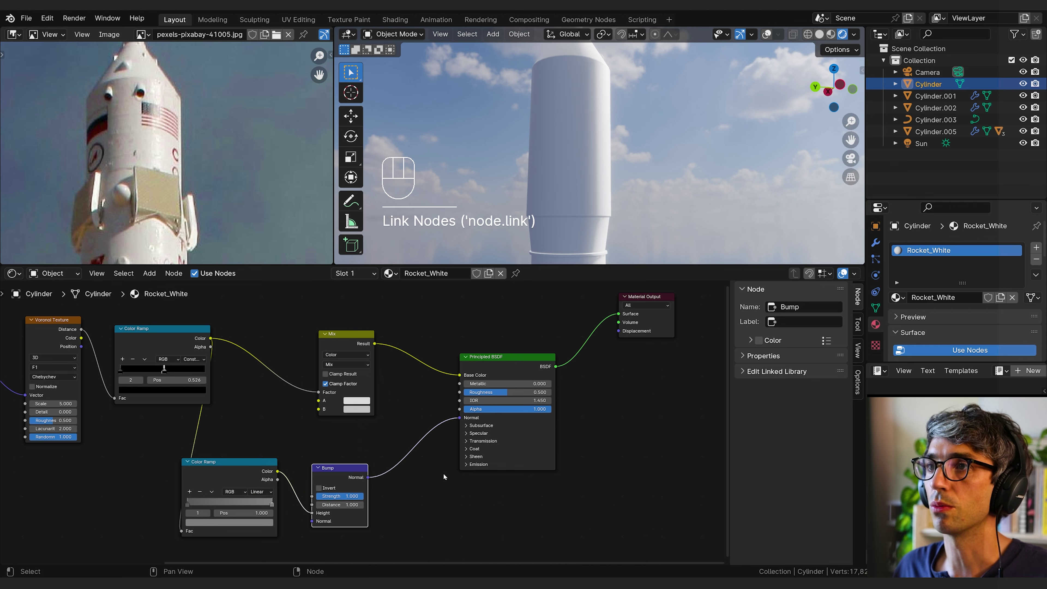
middle_drag(416, 479, 467, 451)
click(413, 476)
text(.)
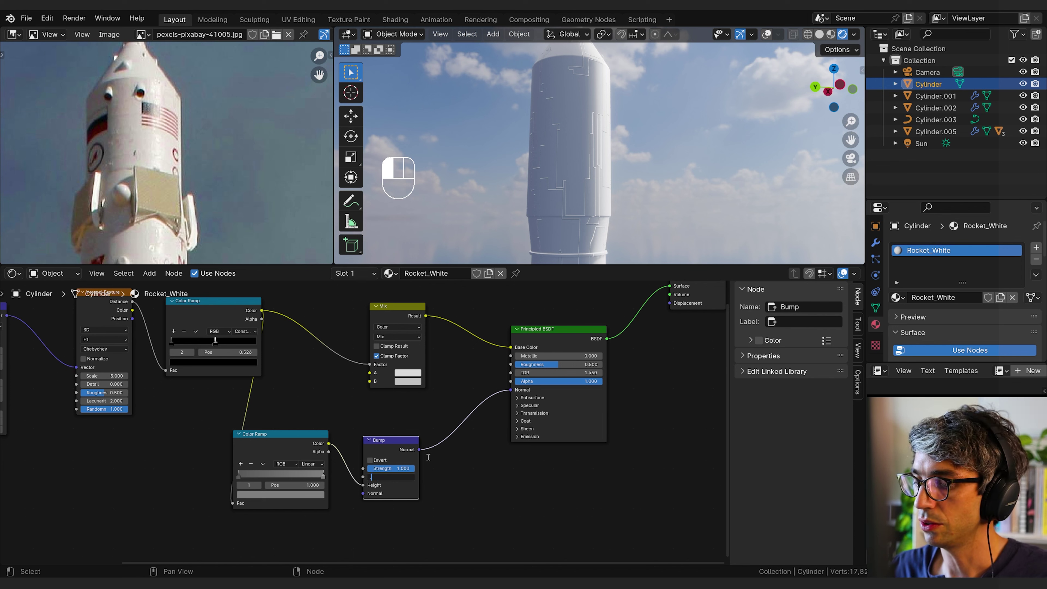
text(1)
key(Return)
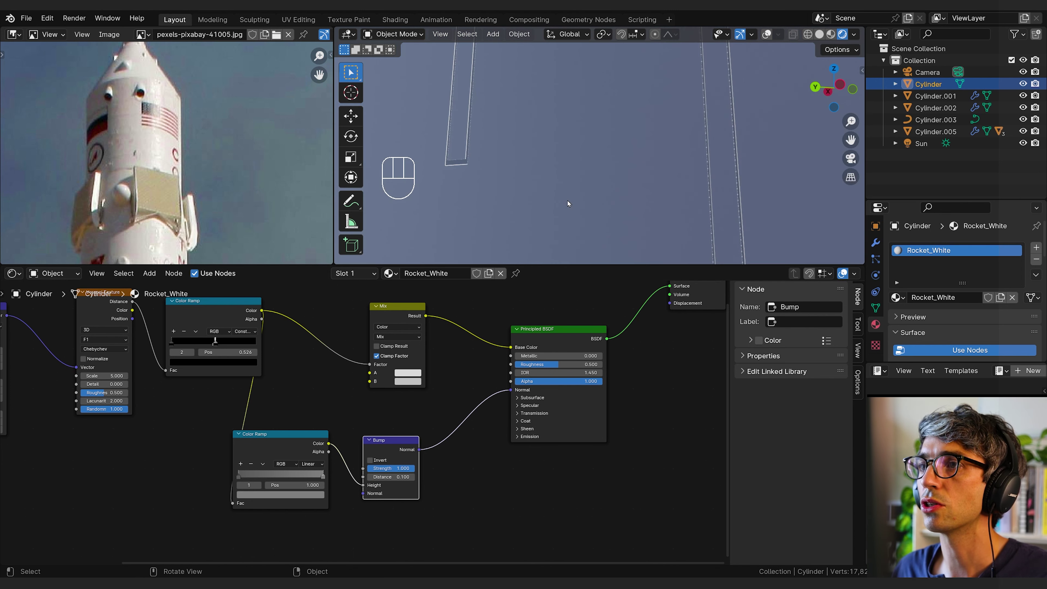
- Lower the Principled BSDF's Roughness to about 0.195, checking the reflections on the rocket body
scroll(617, 214, down, 2)
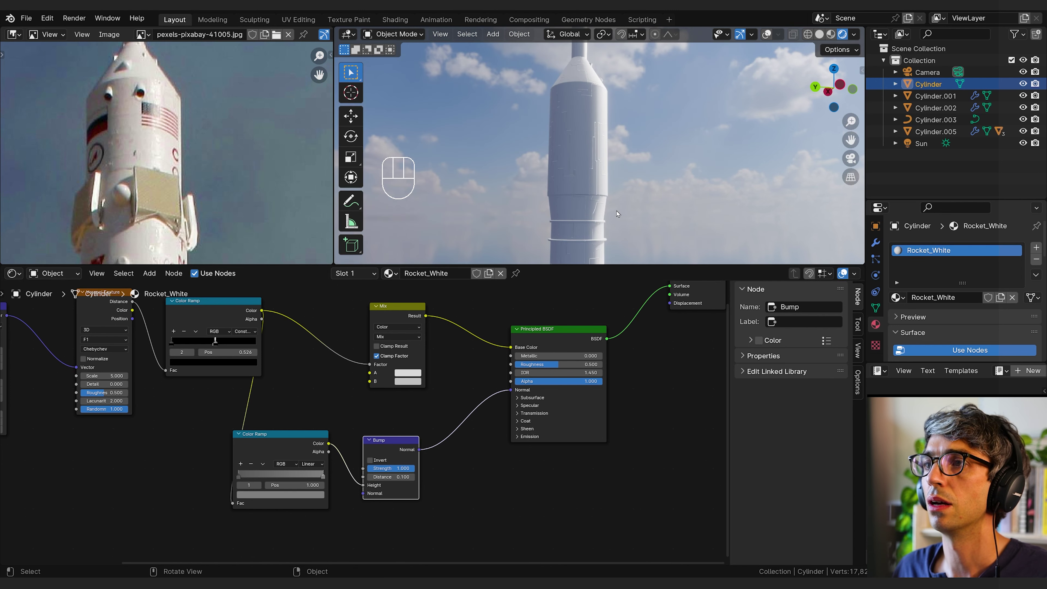
mouse_move(615, 216)
shift+middle_down()
mouse_move(579, 136)
mouse_move(612, 161)
mouse_move(589, 193)
mouse_move(595, 240)
mouse_move(601, 210)
shift+middle_up()
middle_drag(590, 162, 602, 230)
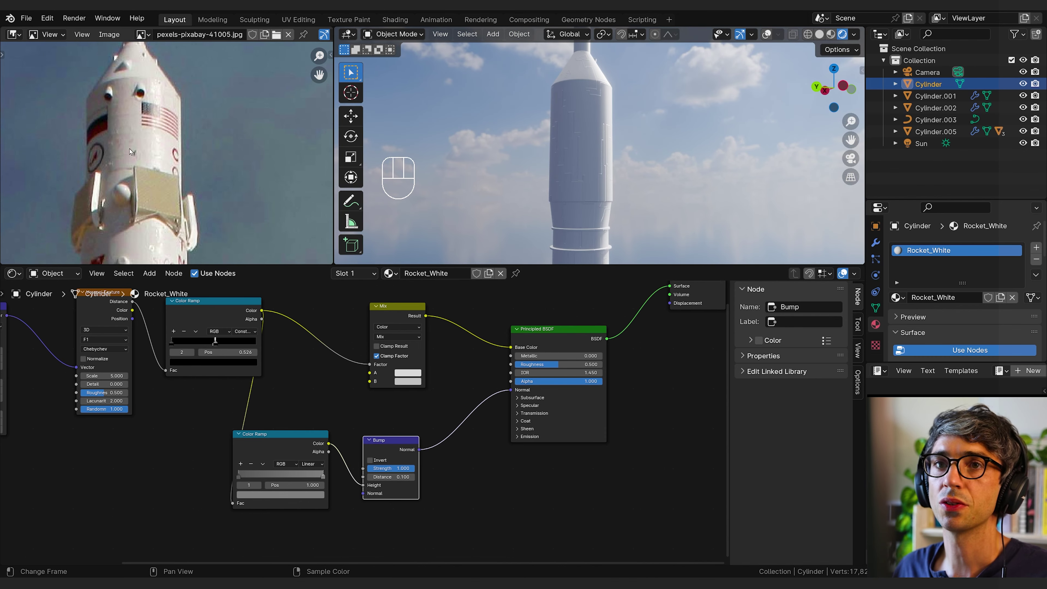
middle_drag(519, 475, 458, 470)
drag(497, 361, 461, 361)
middle_drag(577, 189, 575, 227)
scroll(581, 188, down, 2)
scroll(560, 165, up, 4)
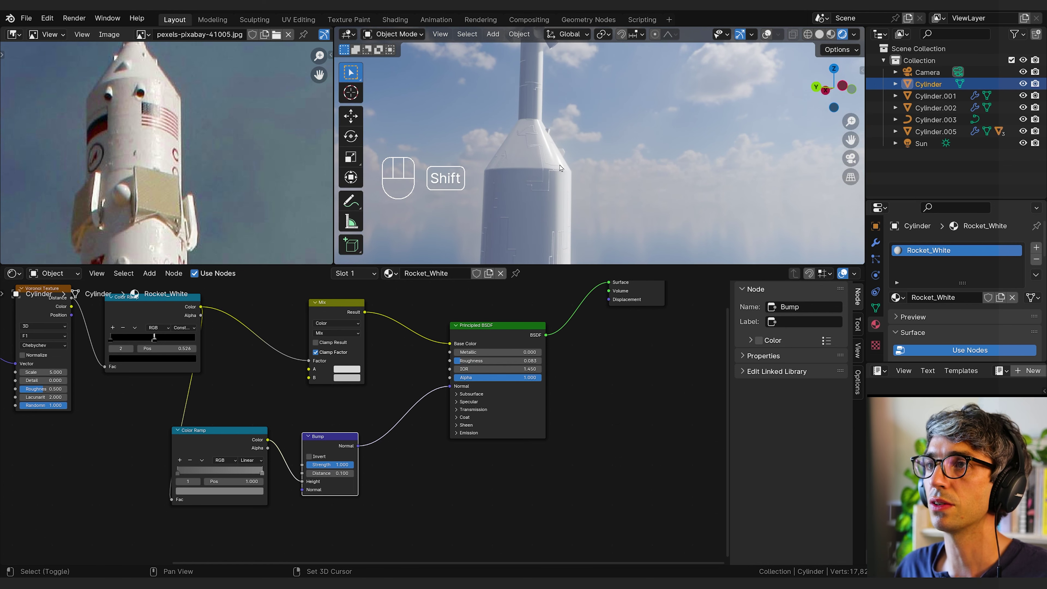
shift+middle_drag(560, 168, 575, 180)
mouse_move(470, 361)
mouse_down()
mouse_move(456, 361)
mouse_move(504, 361)
mouse_move(455, 361)
mouse_move(483, 360)
mouse_move(471, 361)
mouse_up()
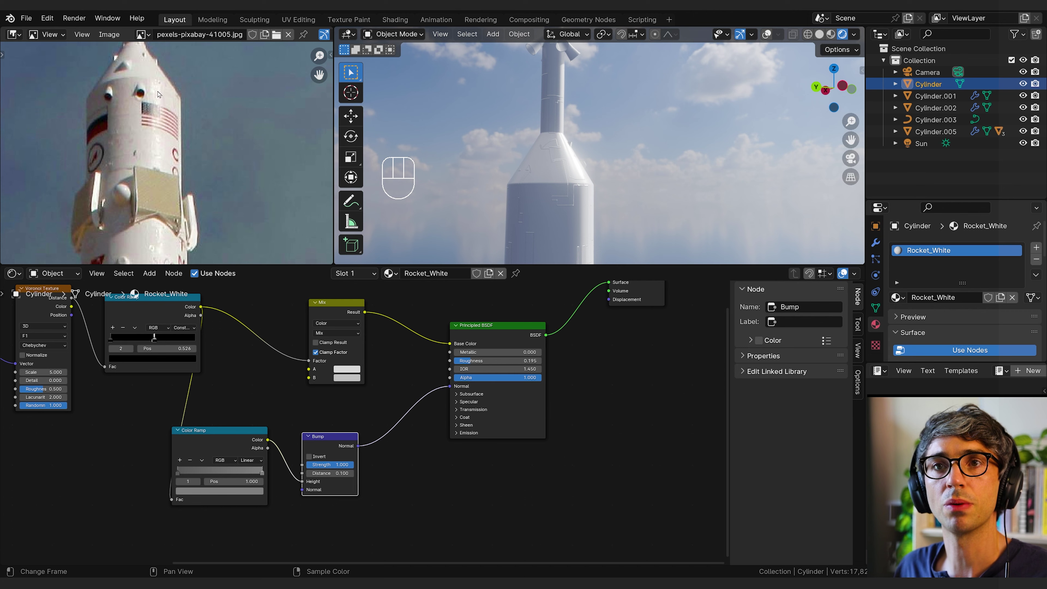
- Add a Noise Texture node to the Rocket_White material
middle_drag(79, 482, 186, 446)
key(shift+a)
click(151, 432)
text(no)
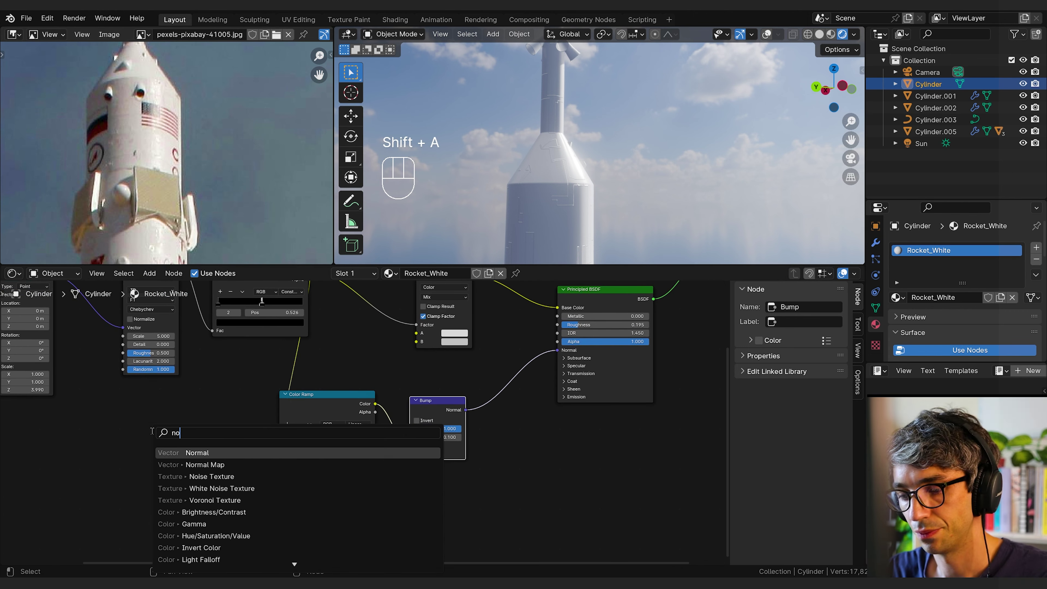
text(ise)
key(Return)
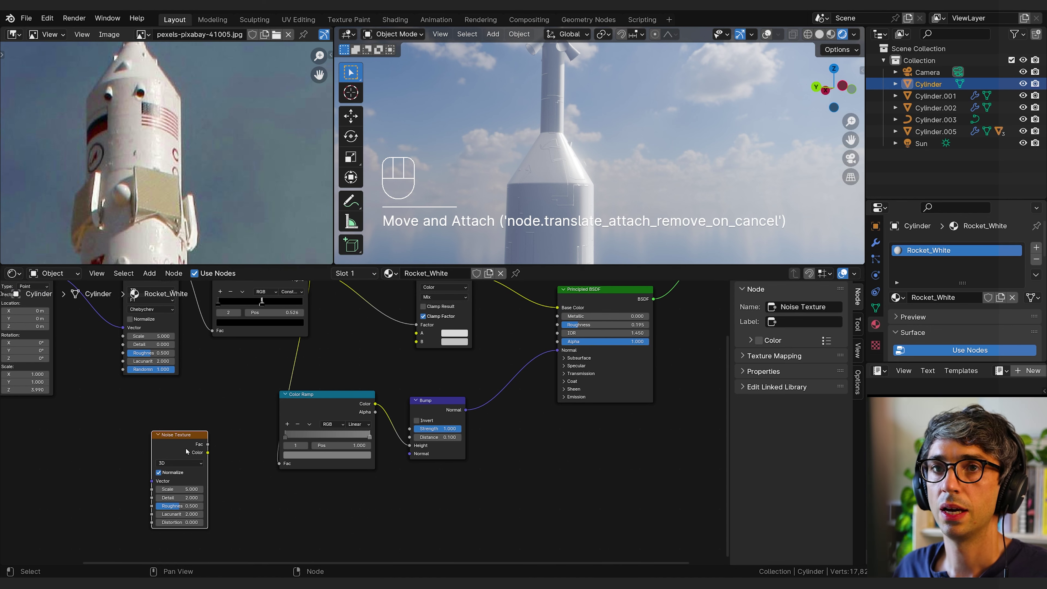
click(549, 470)
- Move the Noise Texture node above the Principled BSDF and preview its Fac output through the Material Output's Surface
middle_drag(617, 461, 366, 546)
key(g)
click(545, 416)
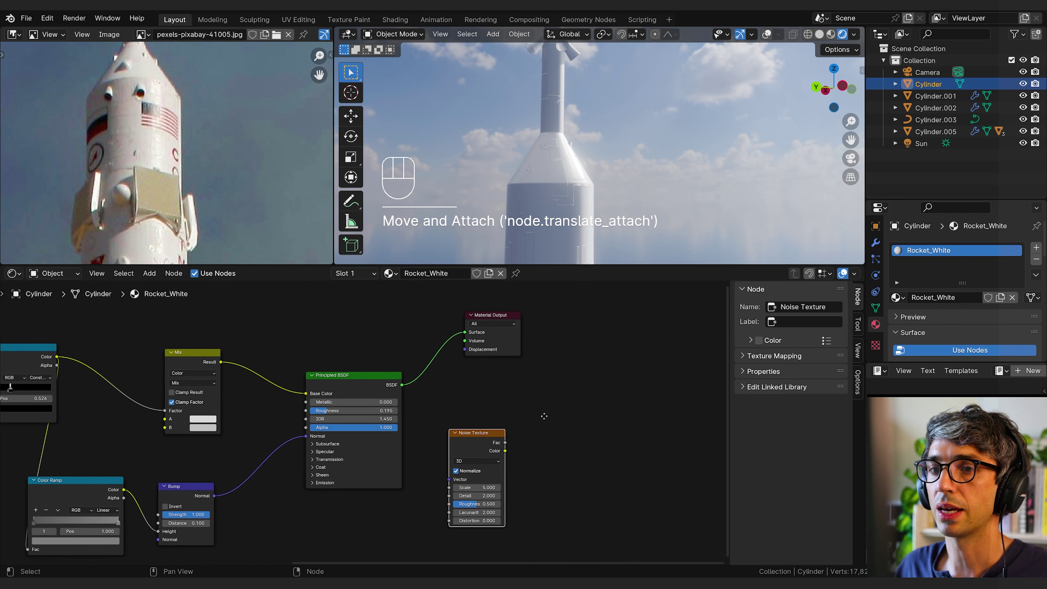
middle_drag(545, 416, 527, 430)
drag(486, 463, 477, 363)
click(412, 331)
middle_drag(391, 333, 510, 374)
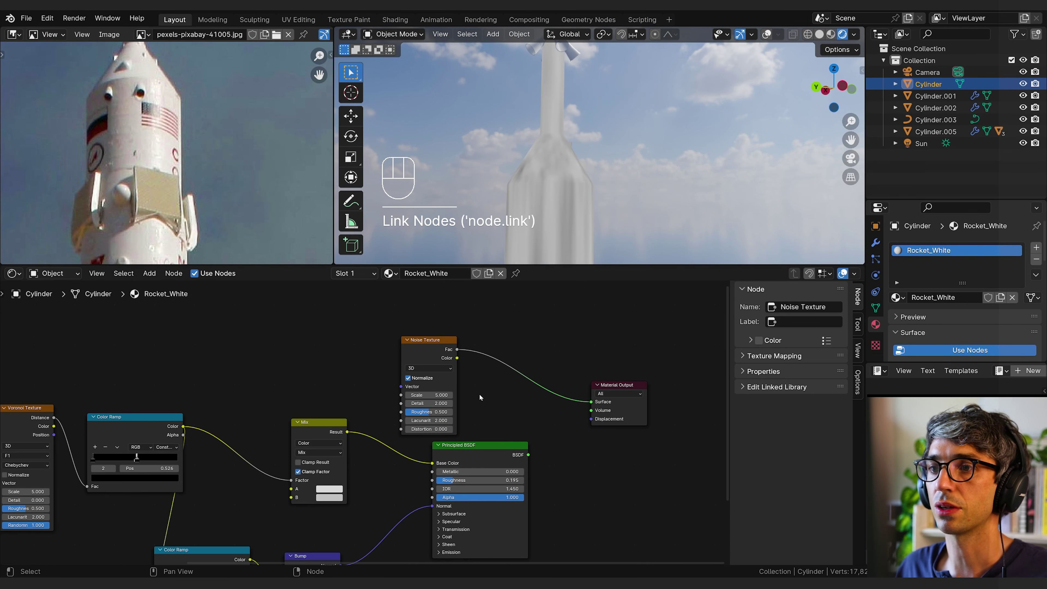
- Set the Noise Texture's Detail and Roughness to 10 and its Scale to about 5.5
drag(422, 395, 526, 394)
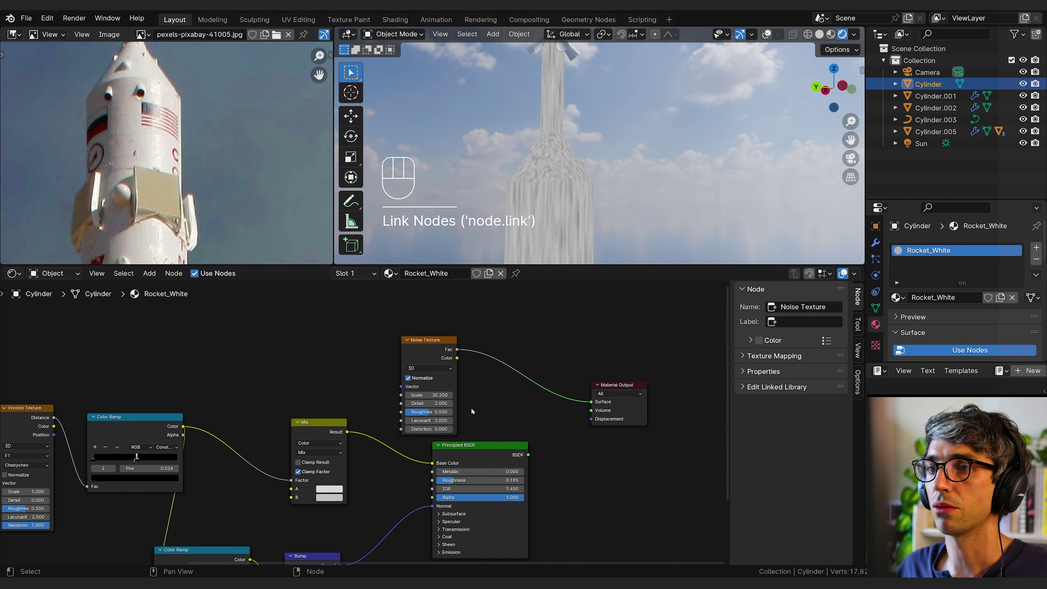
drag(439, 412, 441, 412)
text(10)
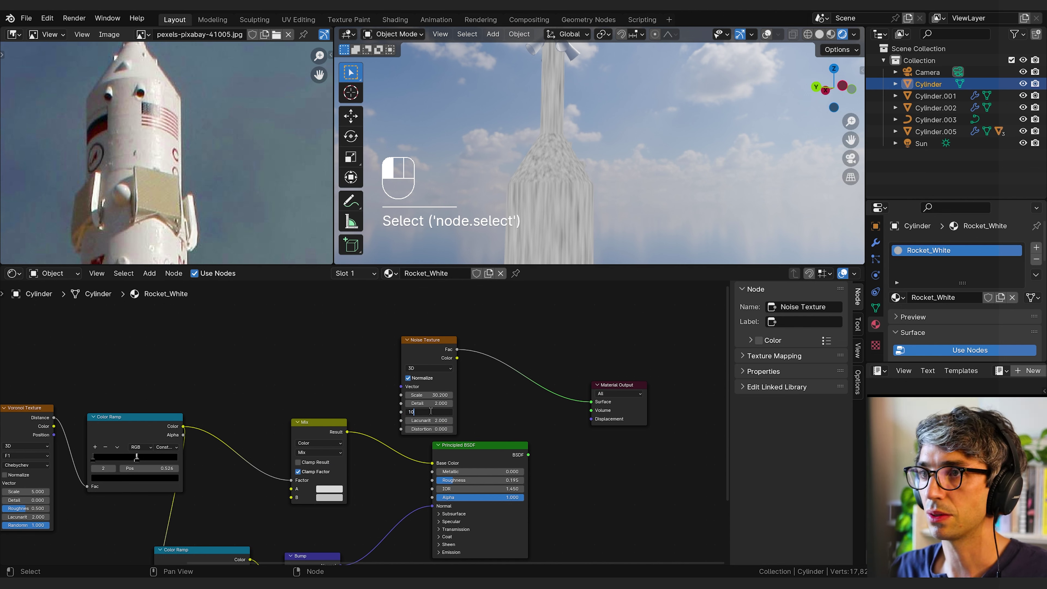
key(Return)
drag(431, 405, 366, 395)
key(Return)
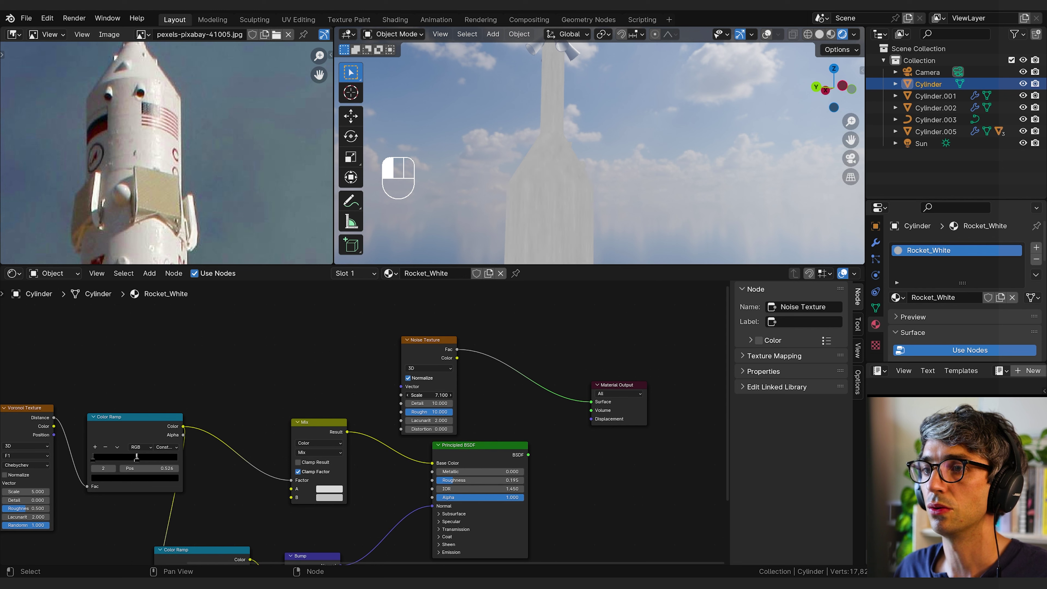
- Move the Noise Texture above the first Color Ramp and link the Mapping node's Vector output to its Vector input
scroll(606, 219, down, 4)
shift+middle_drag(620, 208, 541, 176)
shift+middle_drag(494, 108, 567, 205)
scroll(568, 205, down, 4)
mouse_move(591, 256)
shift+middle_down()
mouse_move(552, 50)
mouse_move(579, 255)
shift+middle_up()
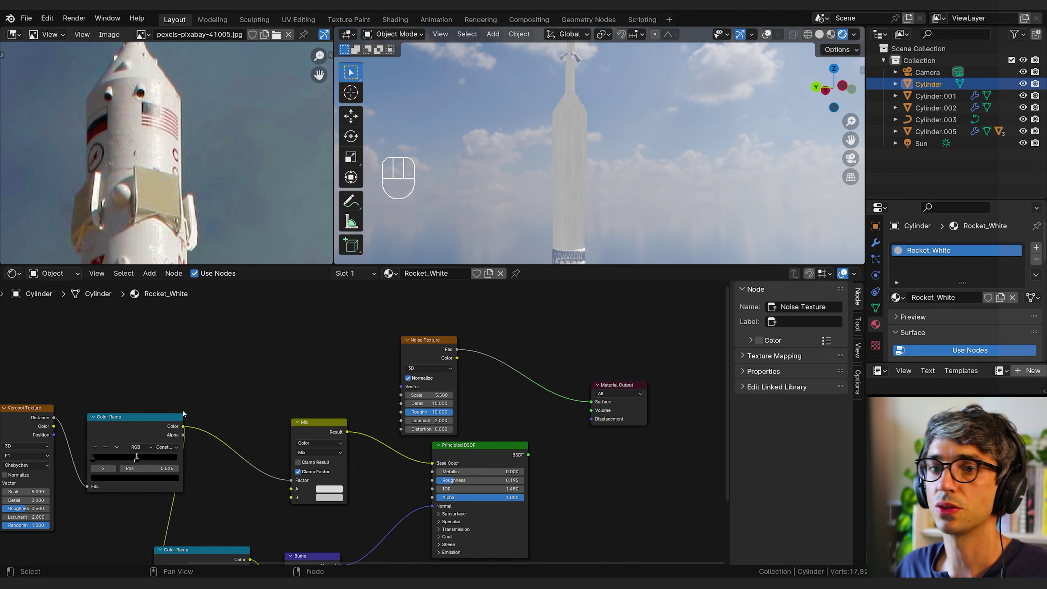
drag(416, 351, 197, 340)
middle_drag(246, 331, 422, 320)
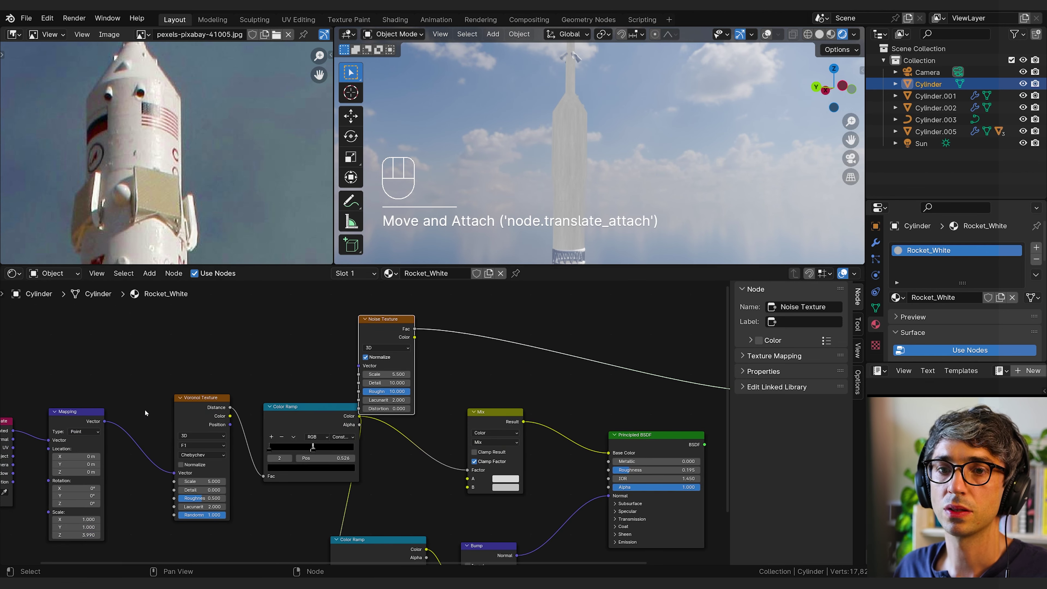
click(105, 423)
drag(105, 421, 359, 365)
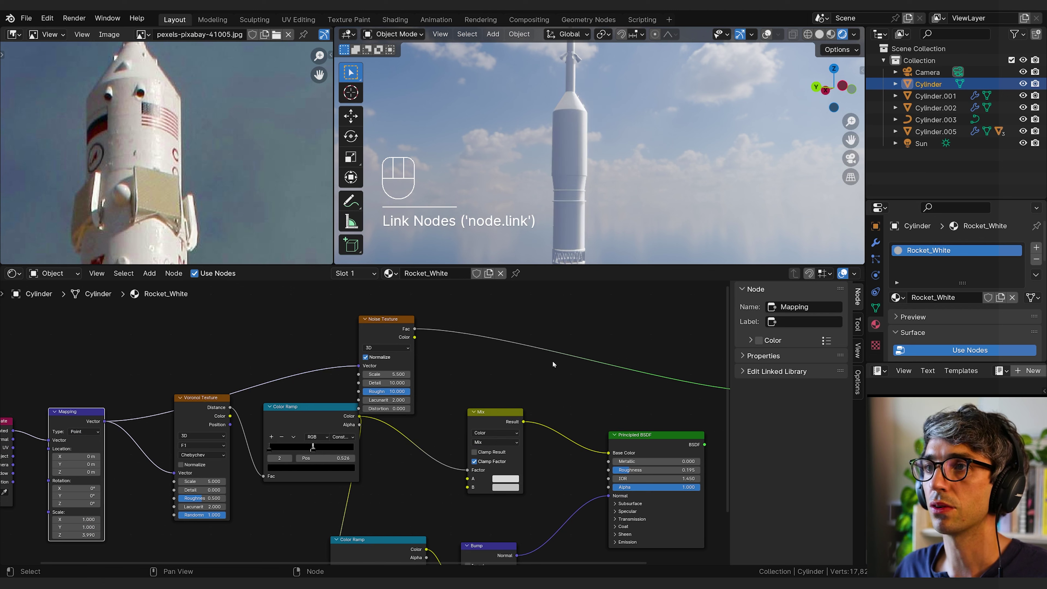
- Set the Noise Texture's Scale to about 1.62 and its Roughness to about 0.983
scroll(597, 160, up, 5)
shift+middle_drag(596, 160, 598, 193)
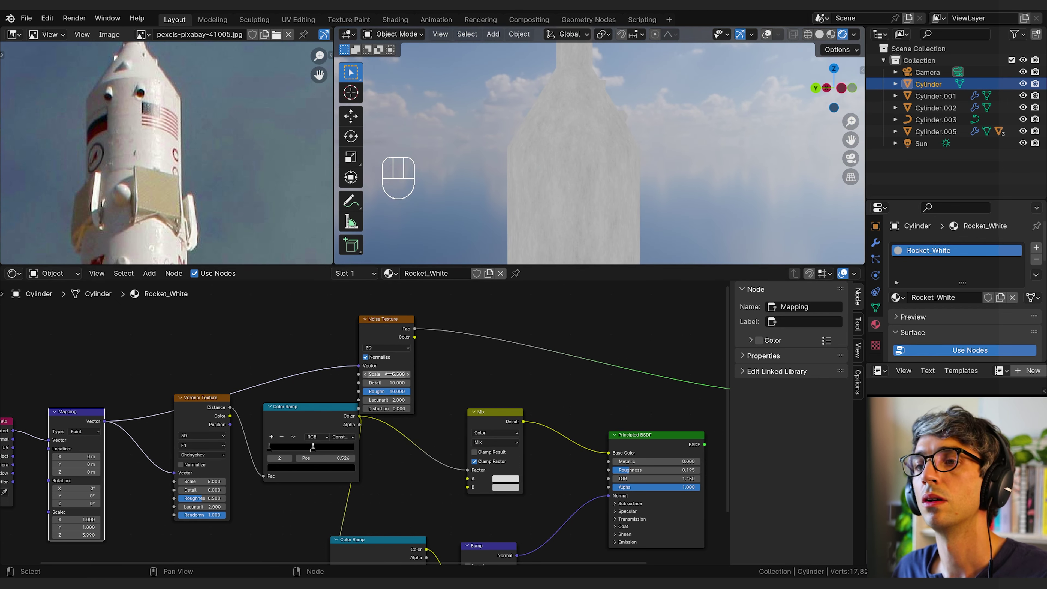
shift+drag(392, 375, 381, 374)
shift+middle_drag(659, 215, 659, 91)
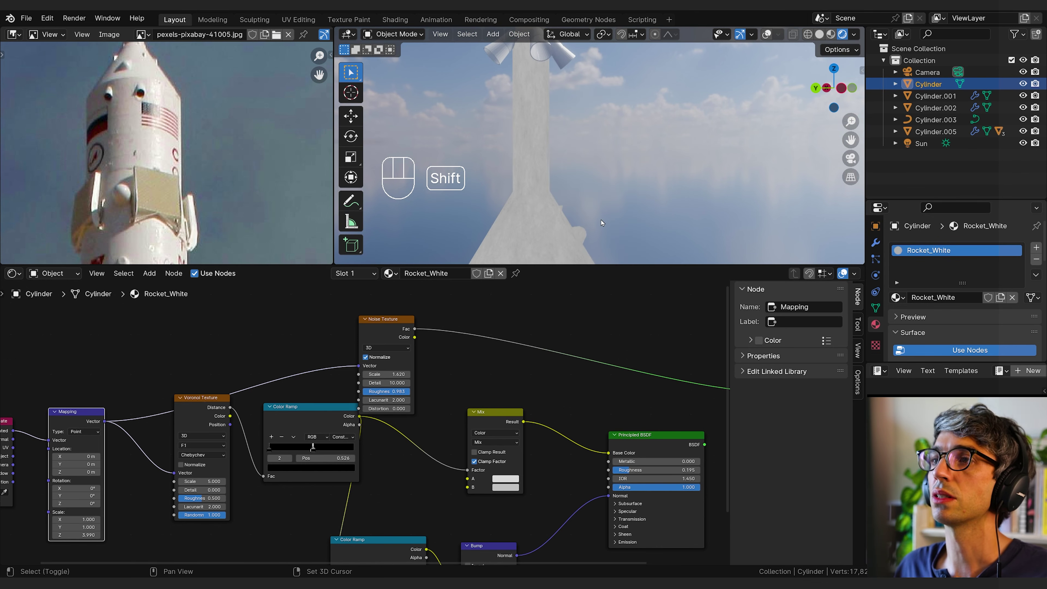
middle_drag(581, 365, 489, 340)
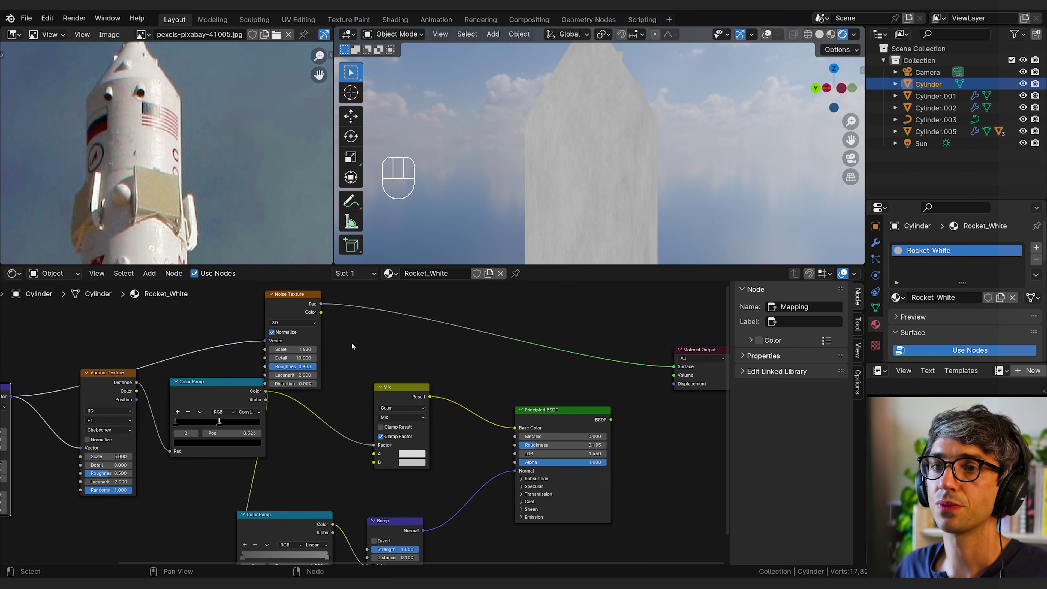
scroll(501, 403, down, 1)
- Reconnect the Principled BSDF to the Material Output's Surface, replacing the noise preview
drag(599, 408, 656, 359)
middle_drag(305, 290, 311, 304)
drag(313, 305, 315, 306)
click(331, 289)
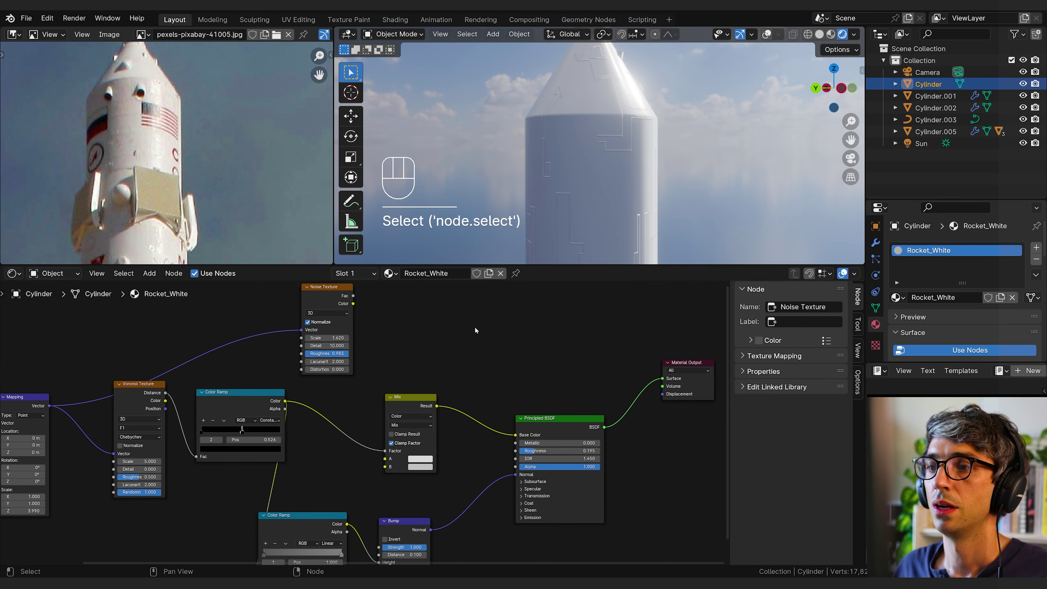
- Add a Mix Color node beside the Noise Texture and drive its Factor with the noise's Fac output
key(shift+a)
click(442, 324)
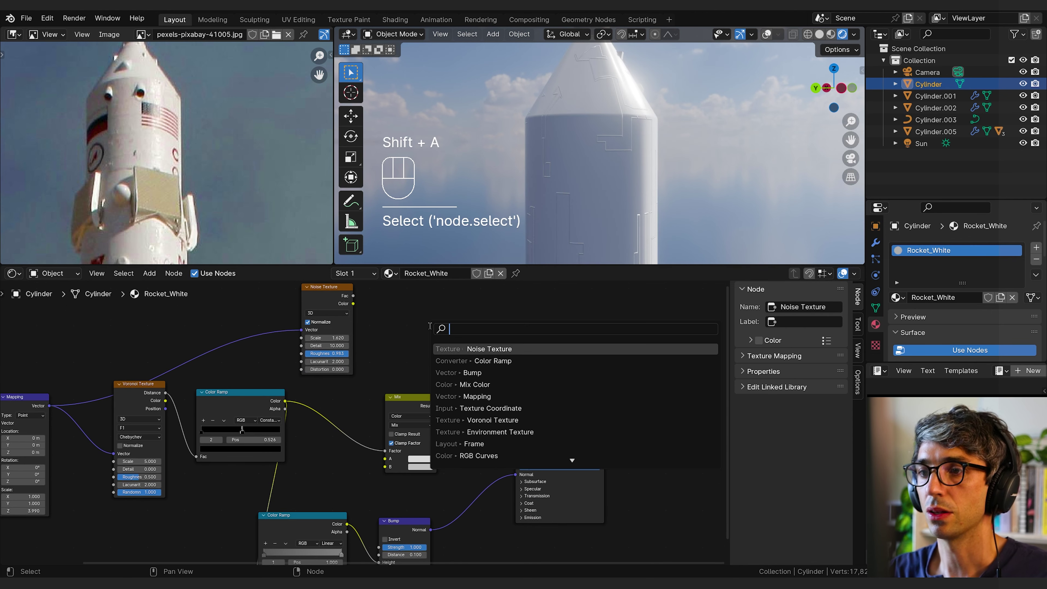
key(Down)
key(Down)
key(Down)
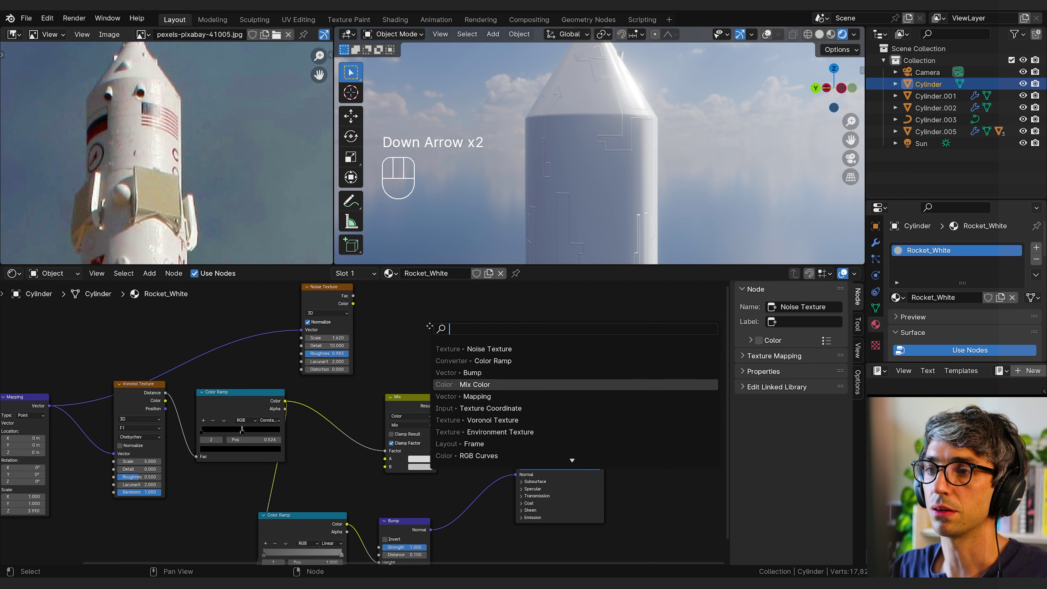
key(Return)
click(425, 303)
drag(353, 303, 424, 359)
middle_drag(494, 329, 507, 323)
click(470, 320)
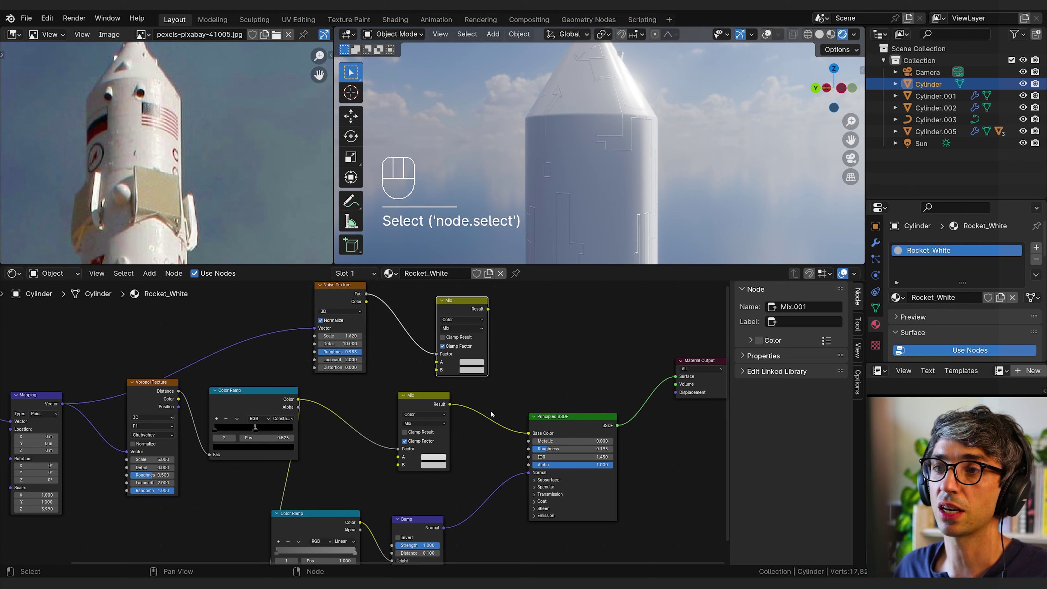
- Position the new Mix node directly above the existing Mix node
middle_drag(491, 414, 518, 378)
click(327, 493)
middle_drag(429, 363, 398, 392)
drag(455, 300, 428, 303)
drag(460, 307, 480, 312)
click(457, 307)
click(486, 333)
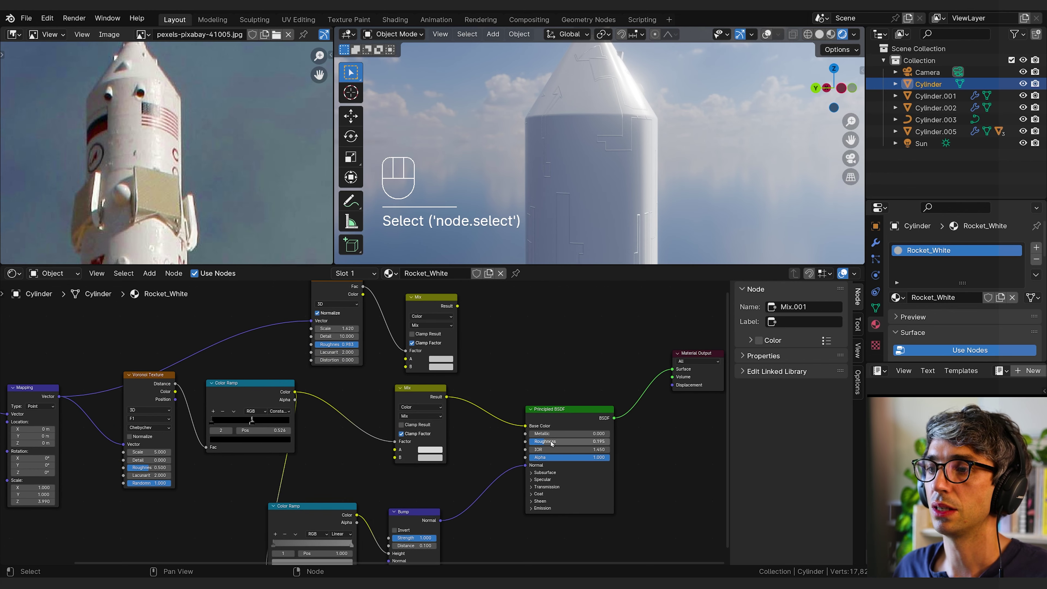
- Set the Principled BSDF's Roughness to about 0.080 and copy that value
drag(550, 442, 536, 442)
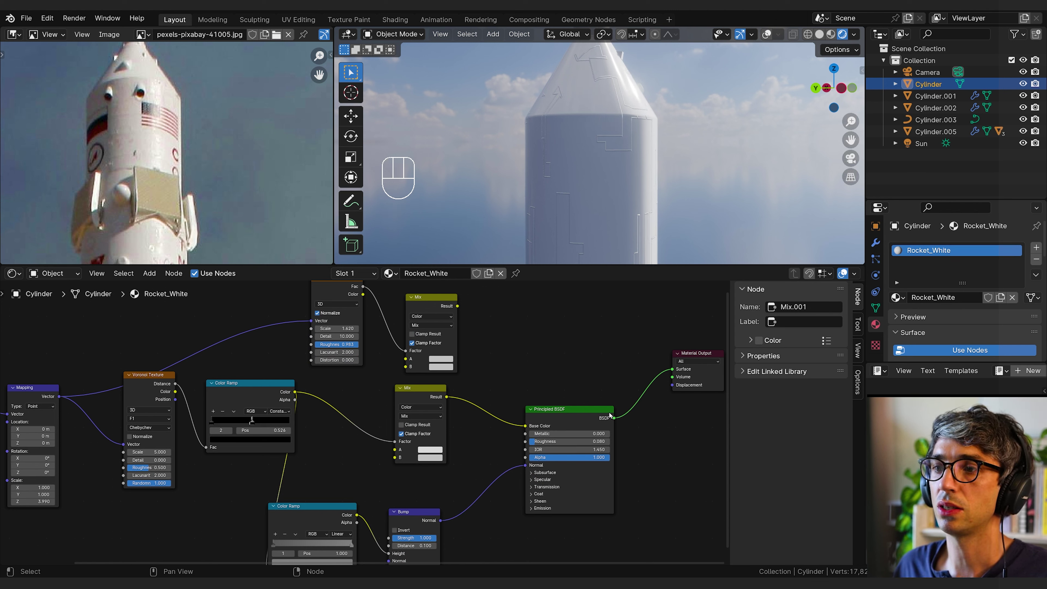
click(562, 442)
key(ctrl+c)
- Set the Value of both the A and B colors of the upper Mix node to the copied 0.080
click(567, 309)
click(445, 360)
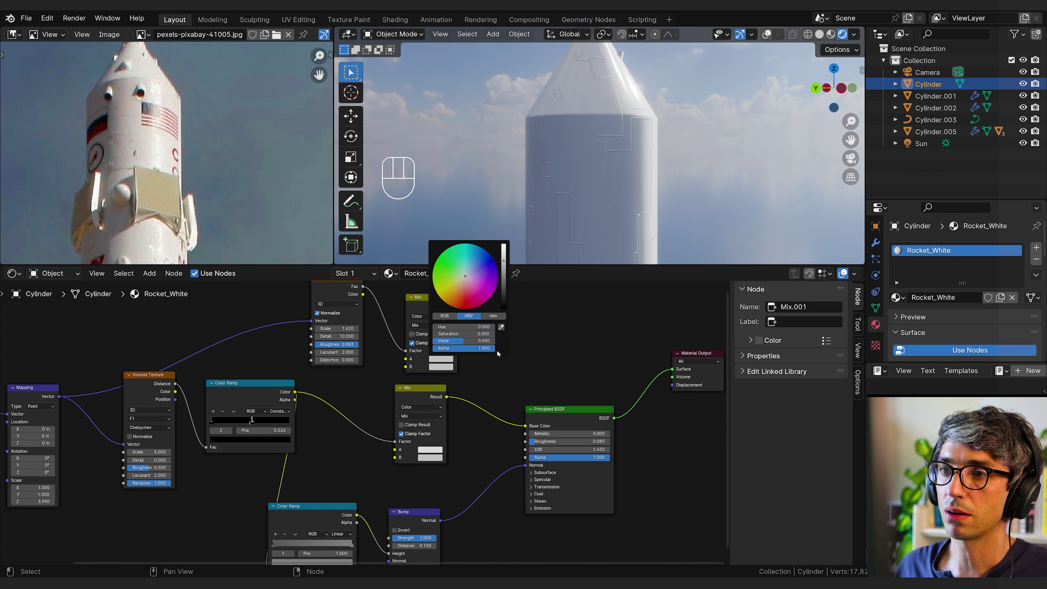
click(445, 341)
key(ctrl+v)
key(Return)
click(466, 375)
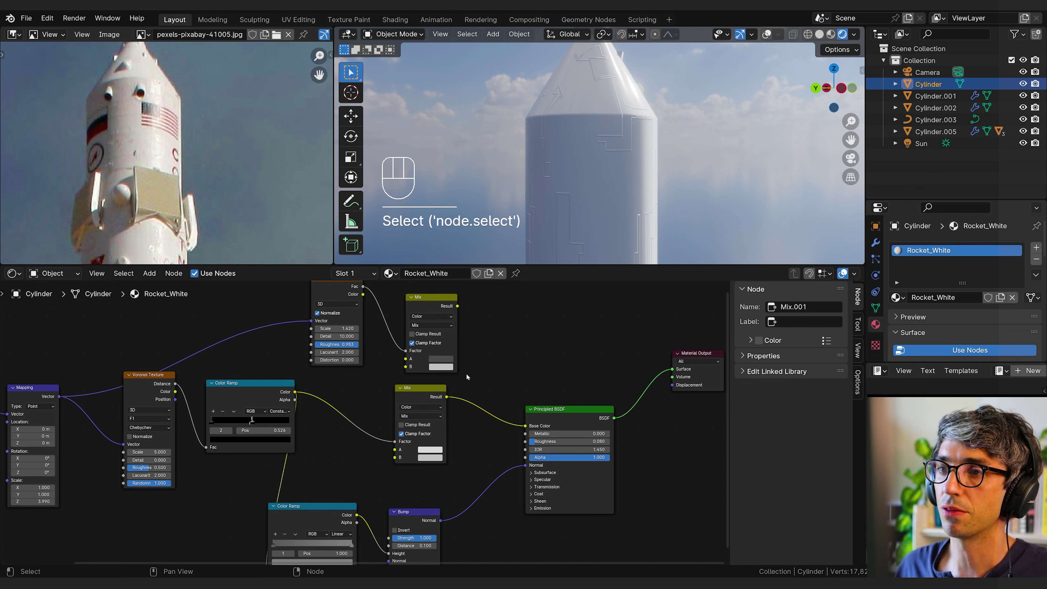
click(440, 368)
click(446, 349)
key(ctrl+v)
key(Return)
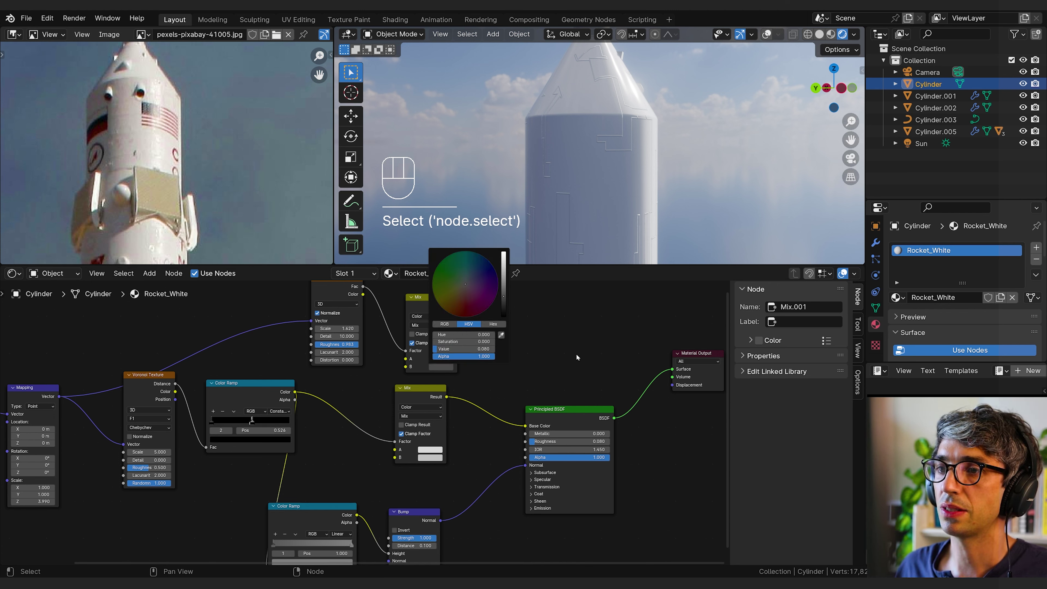
- Connect the upper Mix node's Result to the Principled BSDF's Roughness and brighten its B color slightly
drag(457, 306, 525, 441)
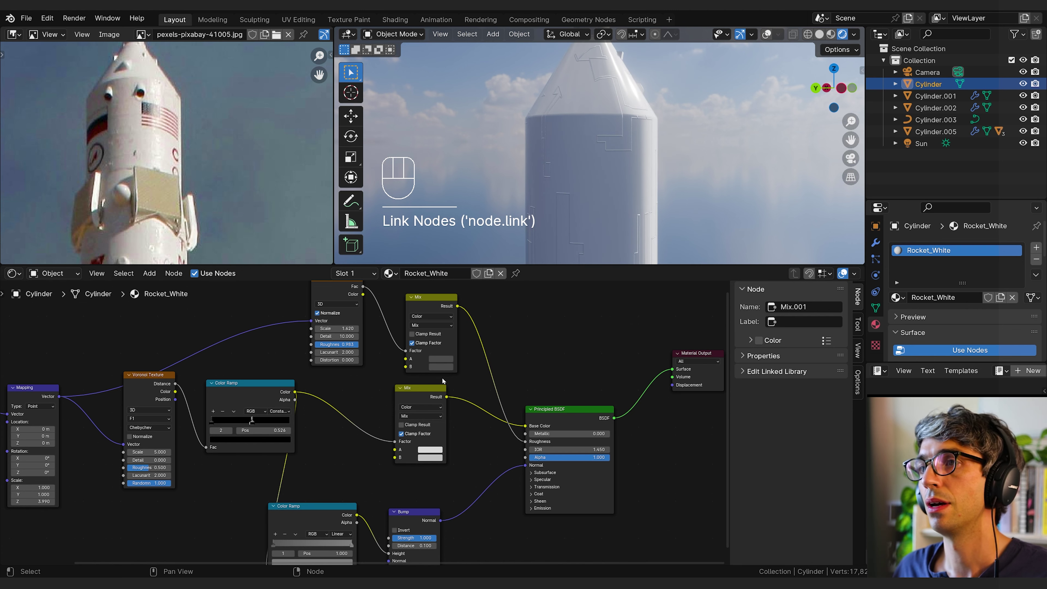
click(441, 366)
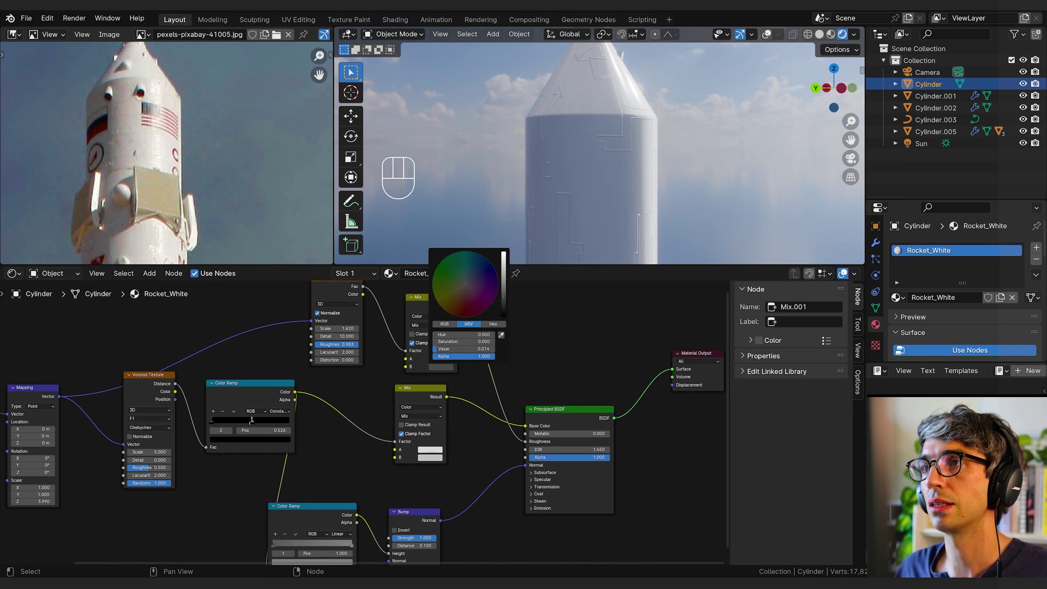
mouse_move(504, 300)
mouse_down()
mouse_move(503, 309)
mouse_move(504, 287)
mouse_up()
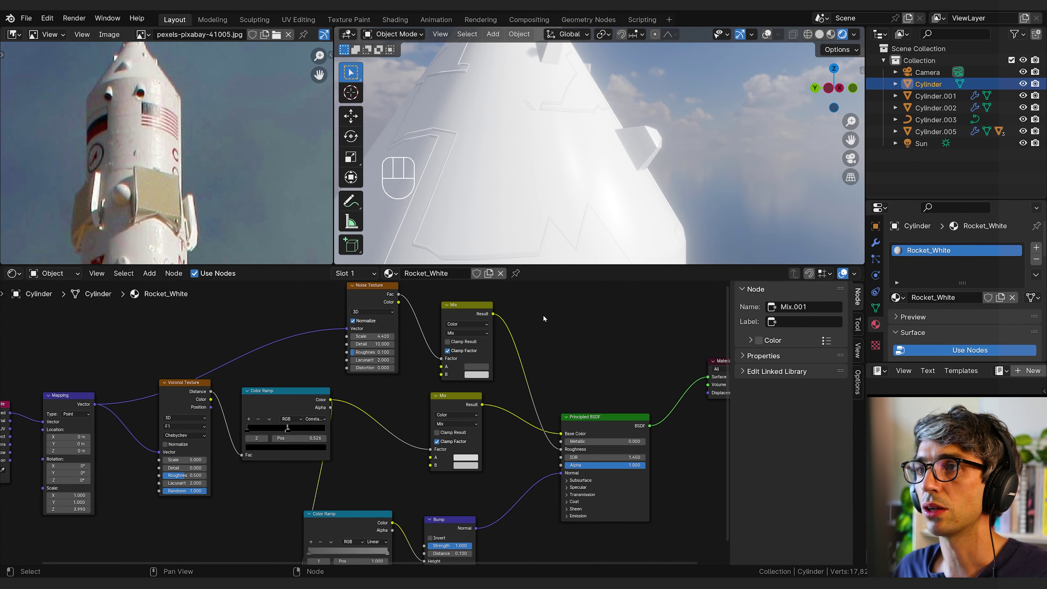
- Replace the upper Mix node with a Color Ramp that links the Noise Texture's Fac to the Principled BSDF's Roughness
scroll(412, 330, down, 2)
click(370, 330)
click(453, 329)
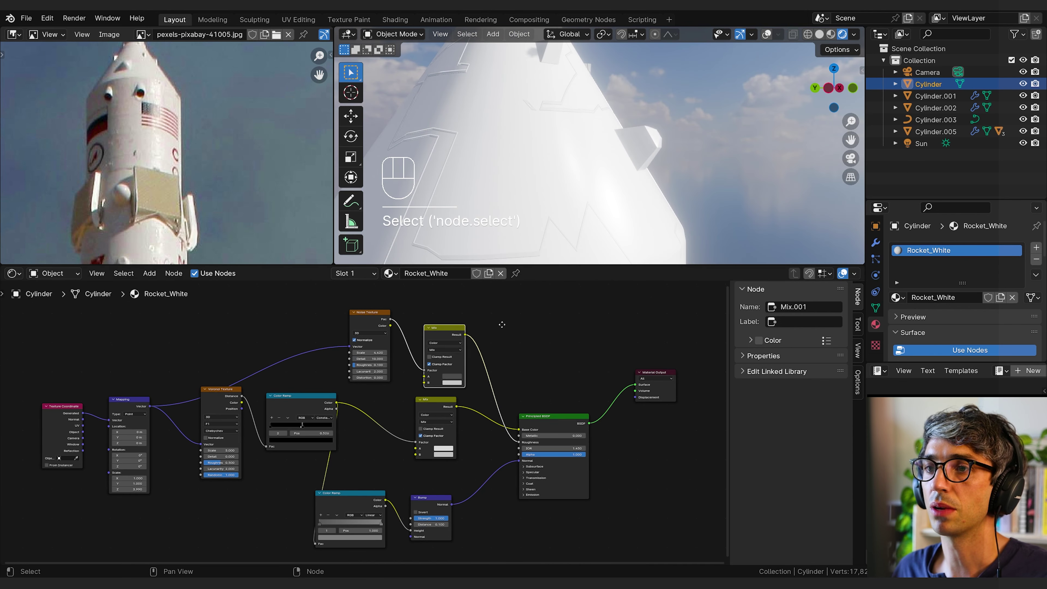
key(x)
key(shift+a)
text(color)
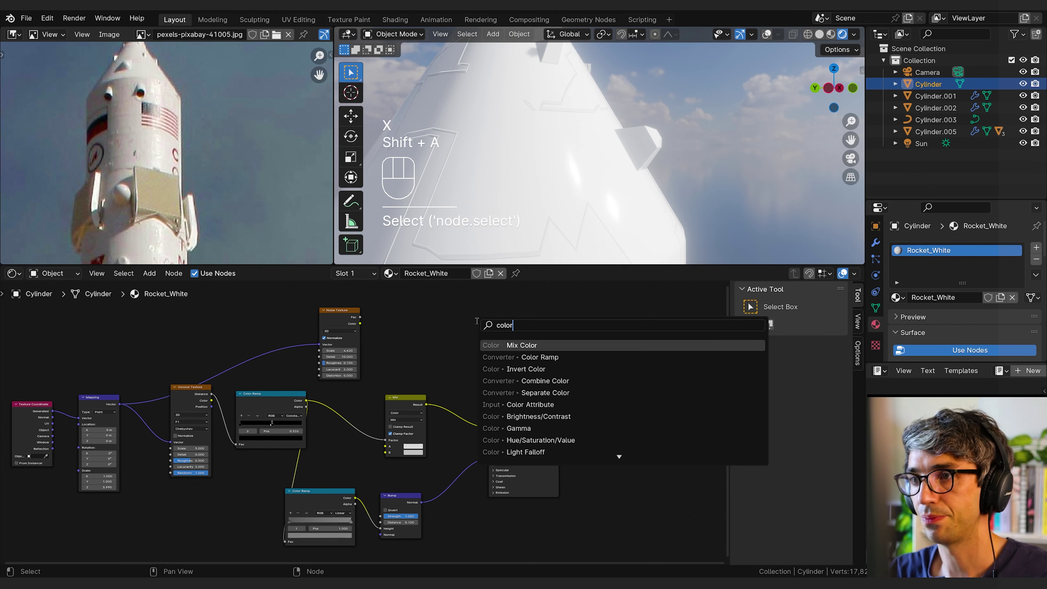
key(Down)
key(Return)
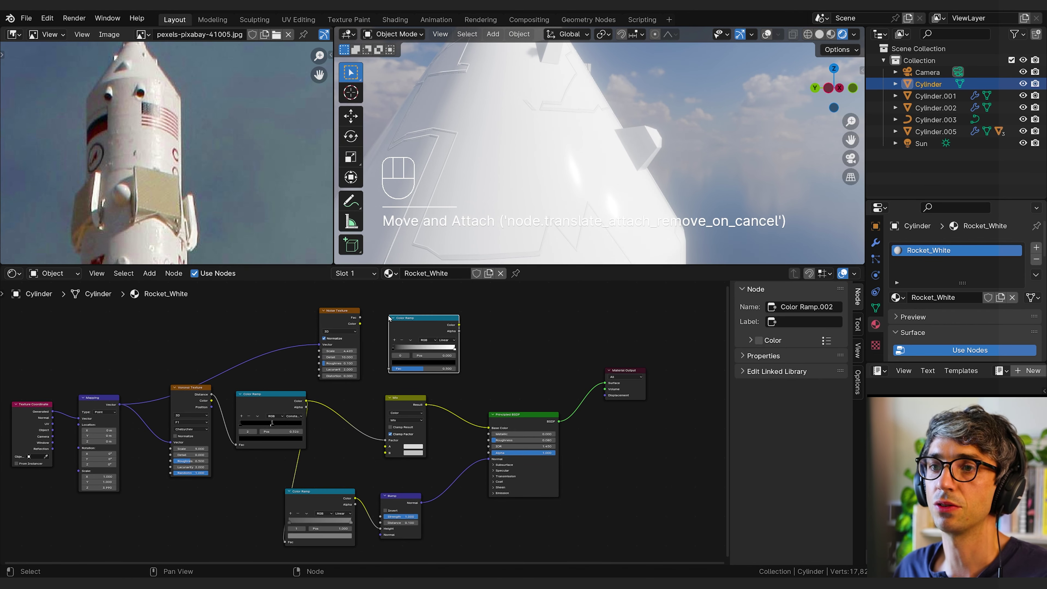
click(362, 318)
drag(361, 318, 391, 370)
drag(461, 327, 489, 440)
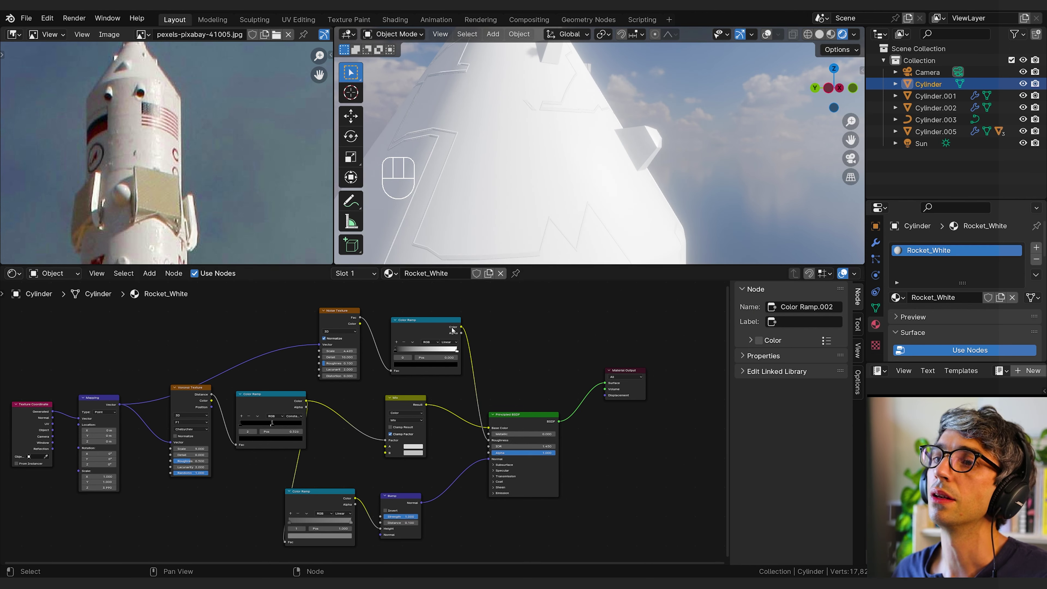
- Bring the new Color Ramp's stops close together near the middle and raise the Noise Texture's Scale and Roughness
drag(457, 350, 427, 353)
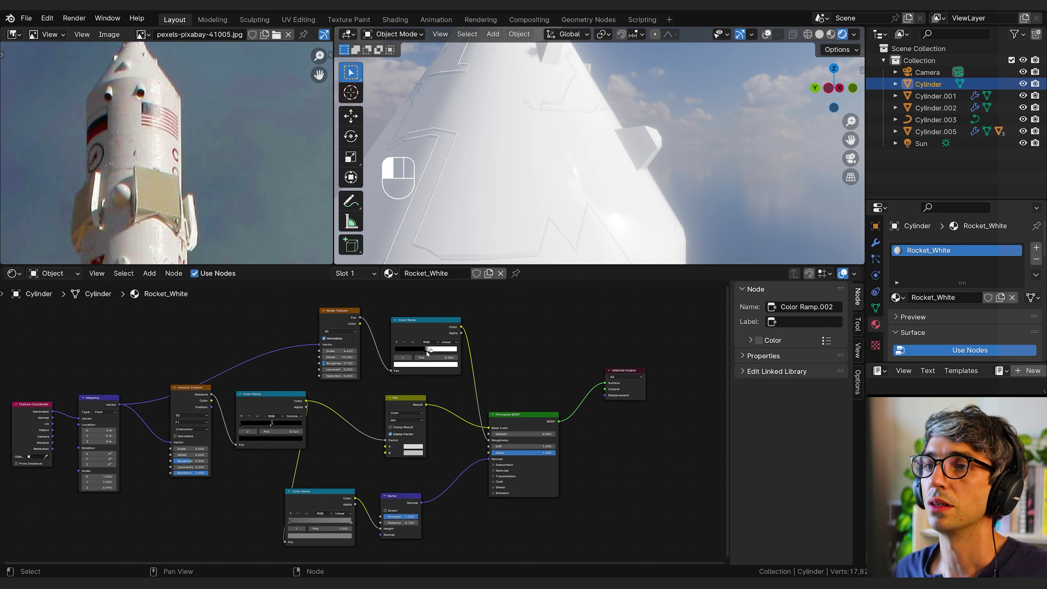
drag(347, 364, 358, 365)
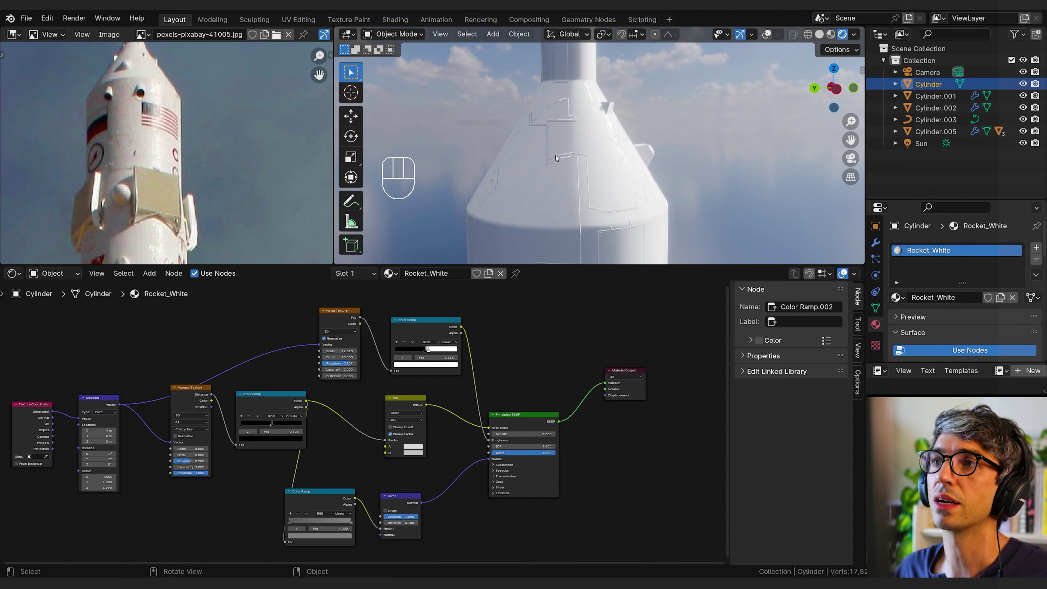
scroll(556, 158, down, 4)
shift+middle_drag(592, 139, 623, 186)
middle_drag(623, 147, 624, 160)
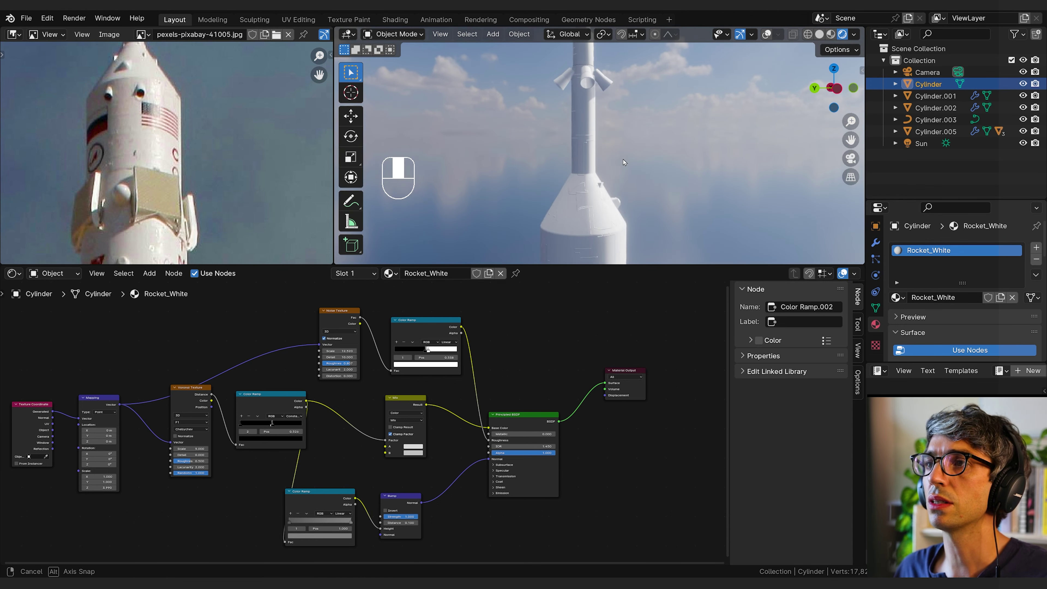
shift+middle_drag(627, 223, 629, 108)
middle_drag(633, 165, 637, 161)
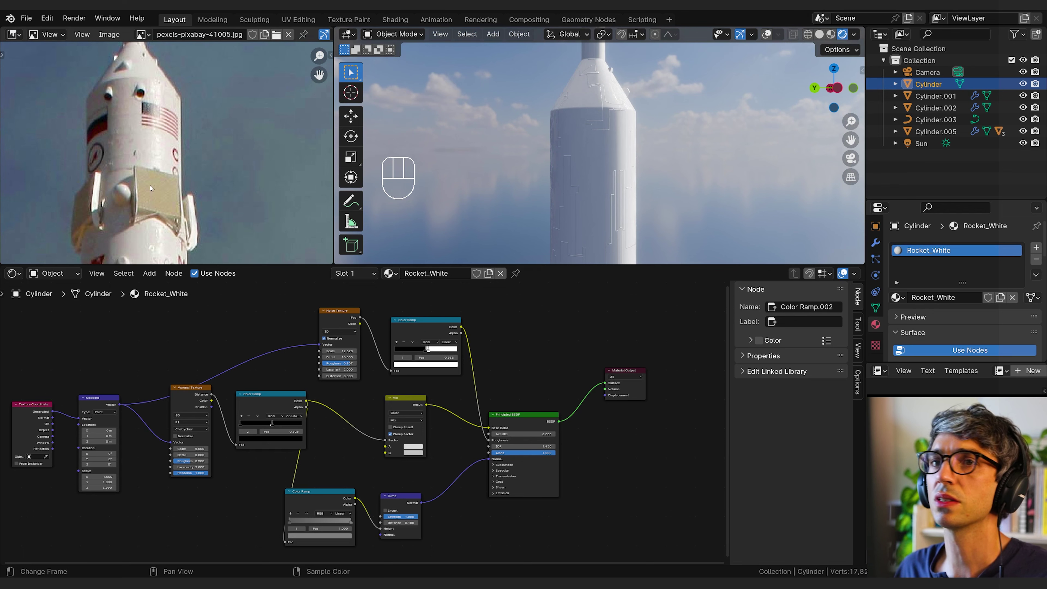
middle_drag(164, 233, 190, 203)
shift+middle_drag(602, 141, 587, 203)
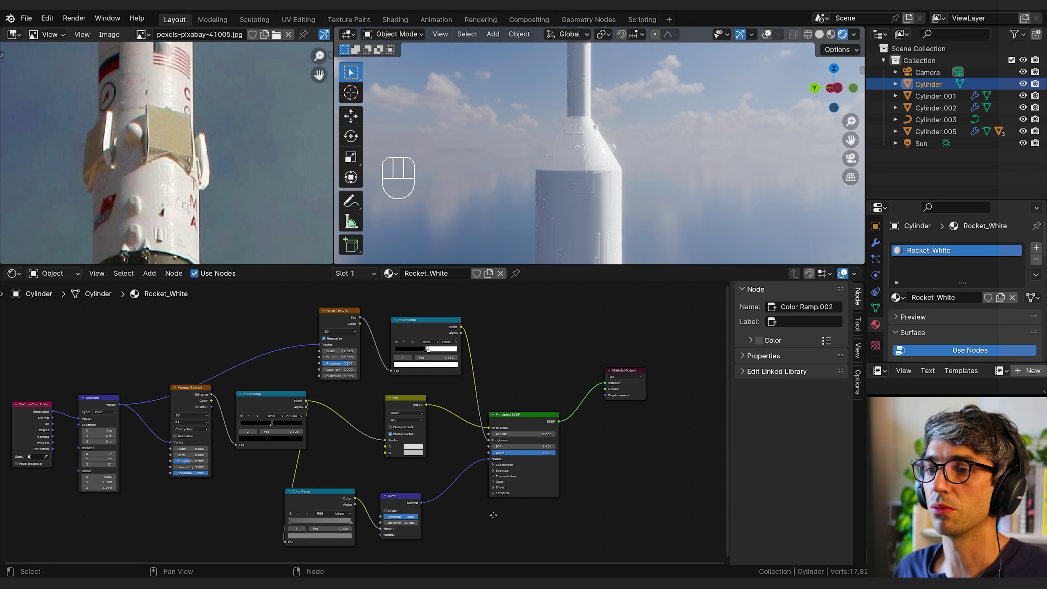
- Shift the Texture Coordinate, Mapping, Voronoi Texture and its Color Ramp nodes together farther away from the base-color Mix node
middle_drag(493, 516, 545, 478)
click(379, 468)
click(348, 363)
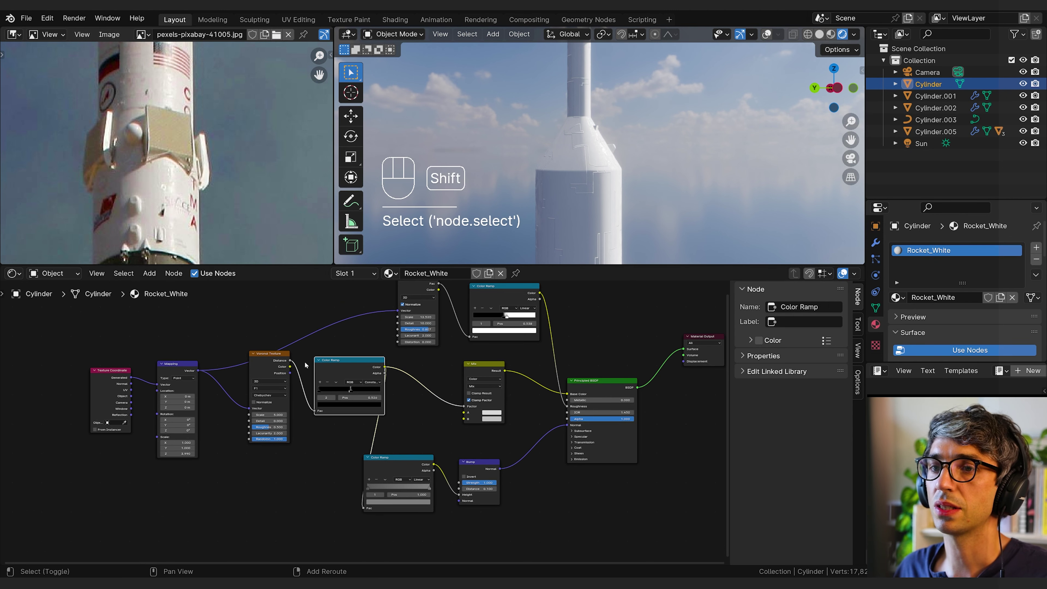
shift+click(275, 363)
shift+click(168, 374)
shift+click(121, 376)
key(g)
click(172, 393)
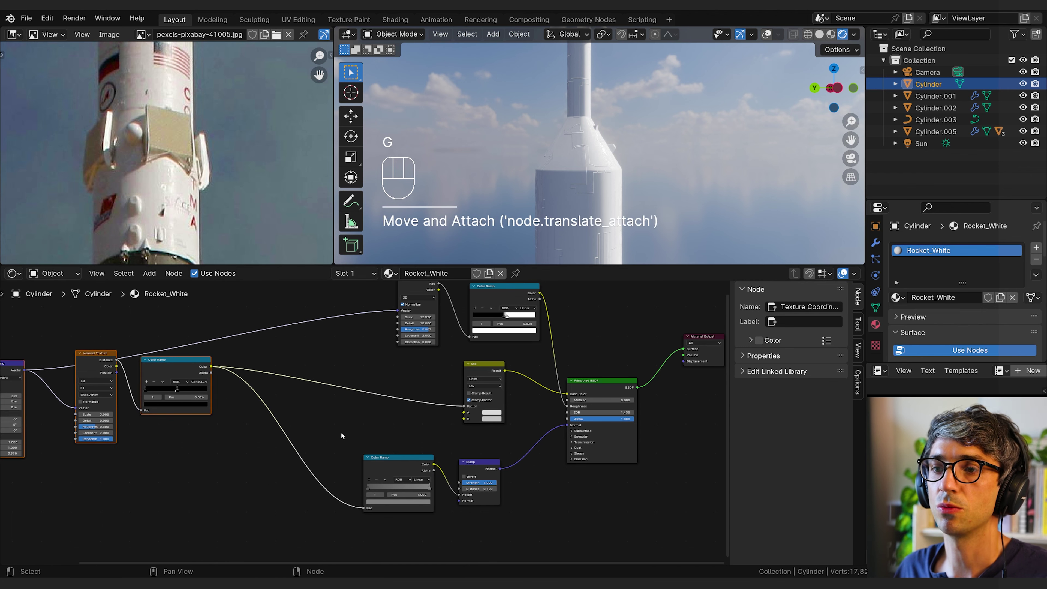
- Move the base-color Mix node slightly lower, closer to the Bump node
click(342, 435)
click(483, 368)
key(g)
click(479, 382)
- Move the Noise Texture with its Color Ramp, and the bump Color Ramp, back toward the Voronoi nodes to free up space
click(508, 291)
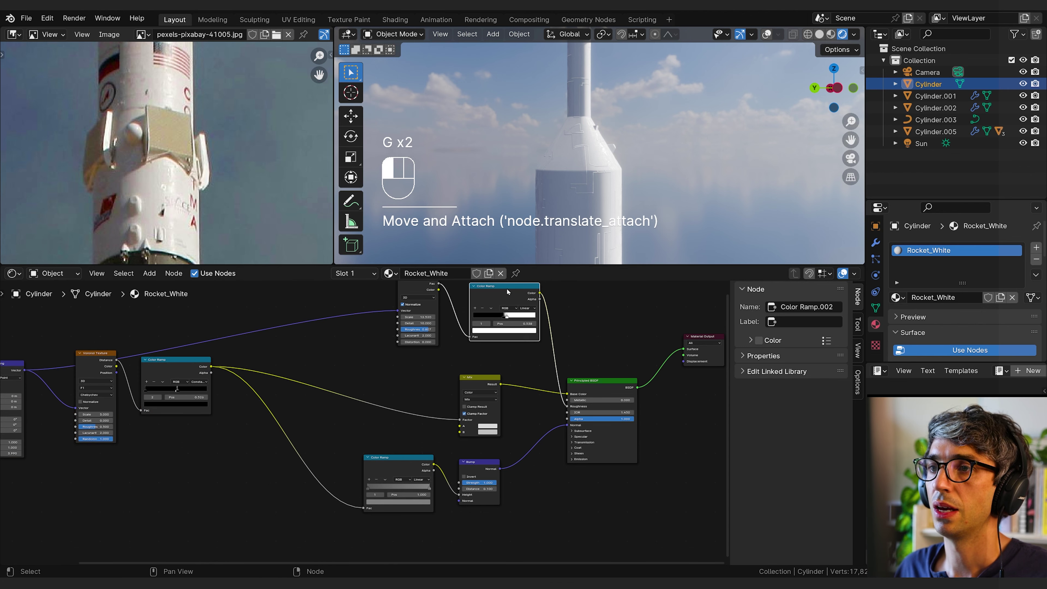
shift+click(403, 292)
key(g)
click(230, 300)
click(294, 316)
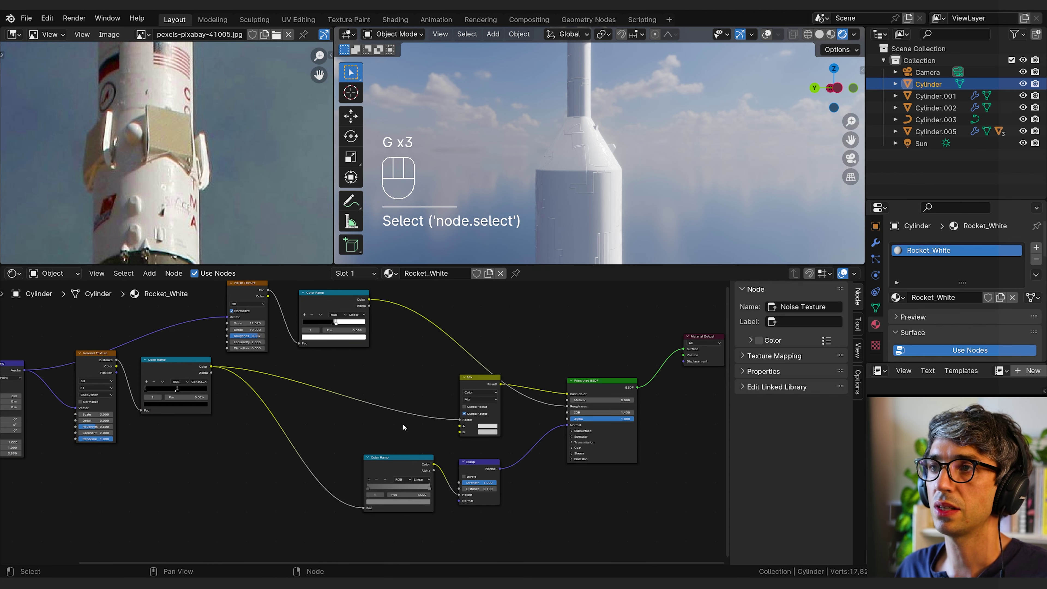
middle_drag(435, 409, 461, 401)
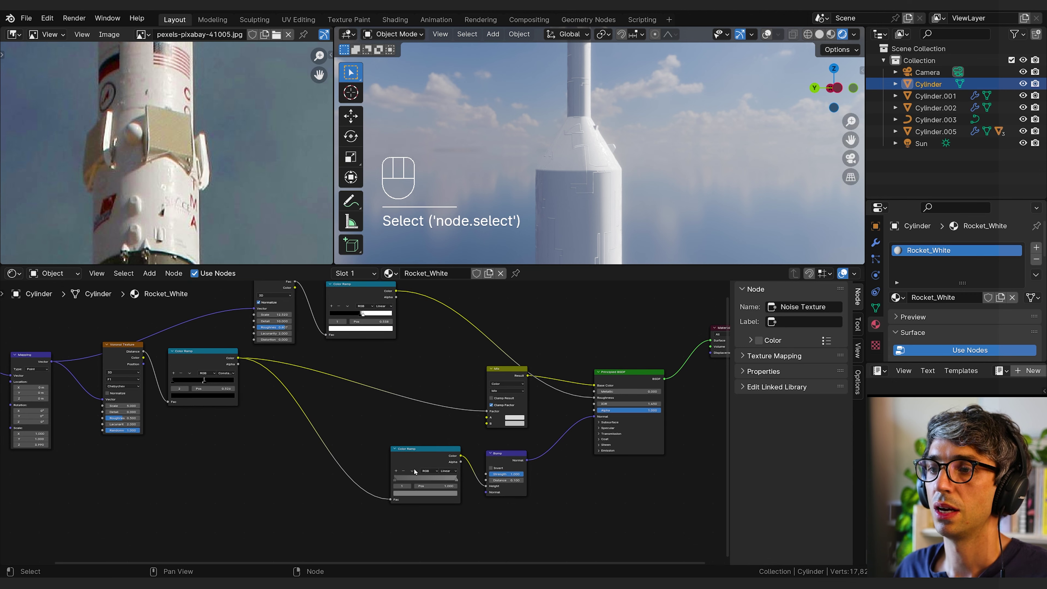
drag(415, 472, 326, 465)
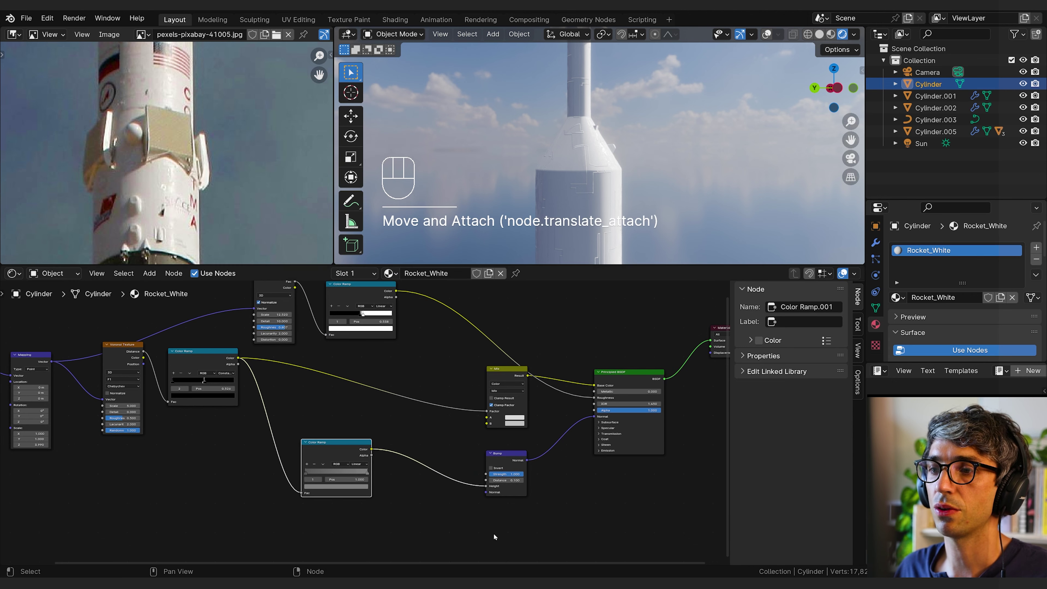
- Insert a Mix Color node between the bump Color Ramp and the Bump's Height, feeding the noise Color Ramp into its B input
middle_drag(495, 538, 359, 438)
key(shift+a)
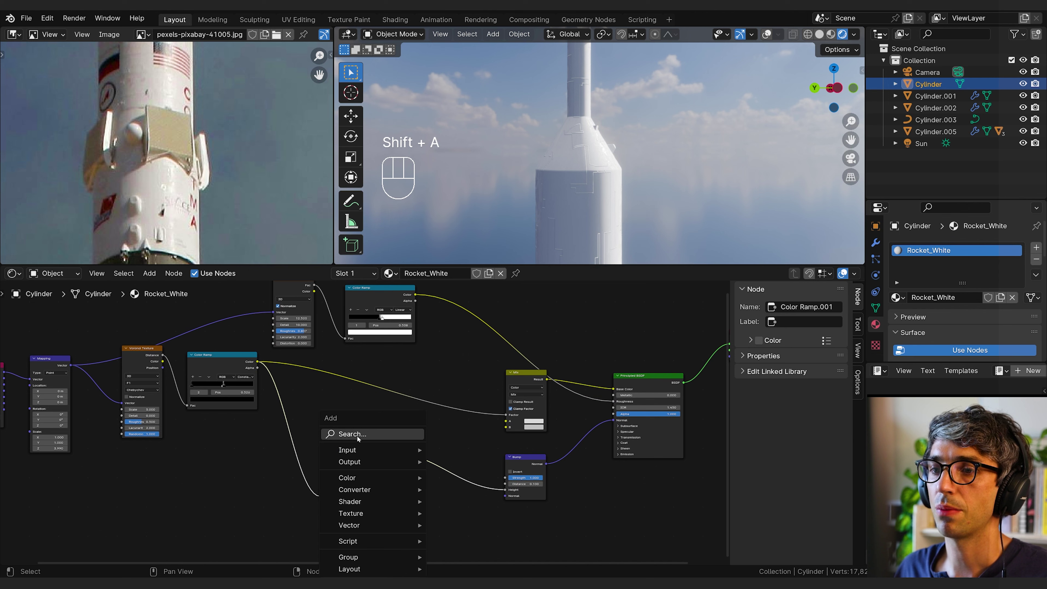
text(mix)
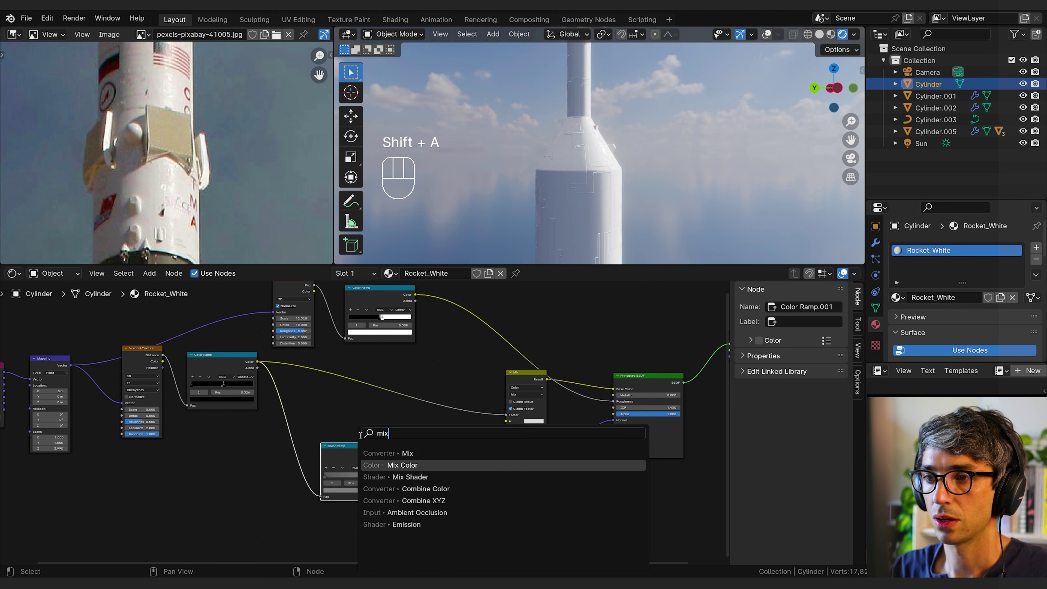
click(402, 465)
click(458, 438)
middle_drag(460, 370, 458, 378)
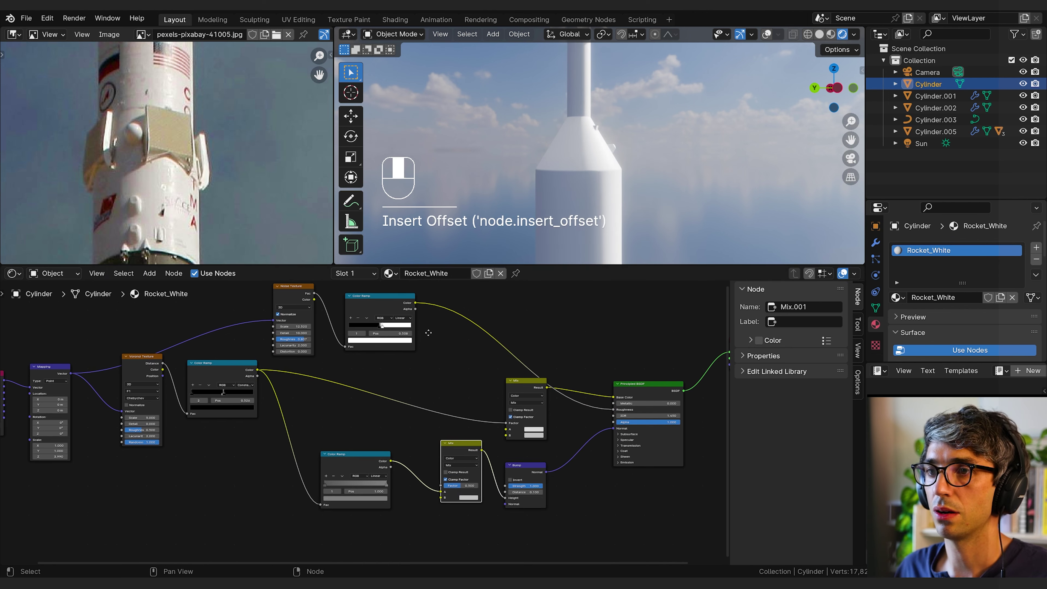
drag(413, 302, 439, 496)
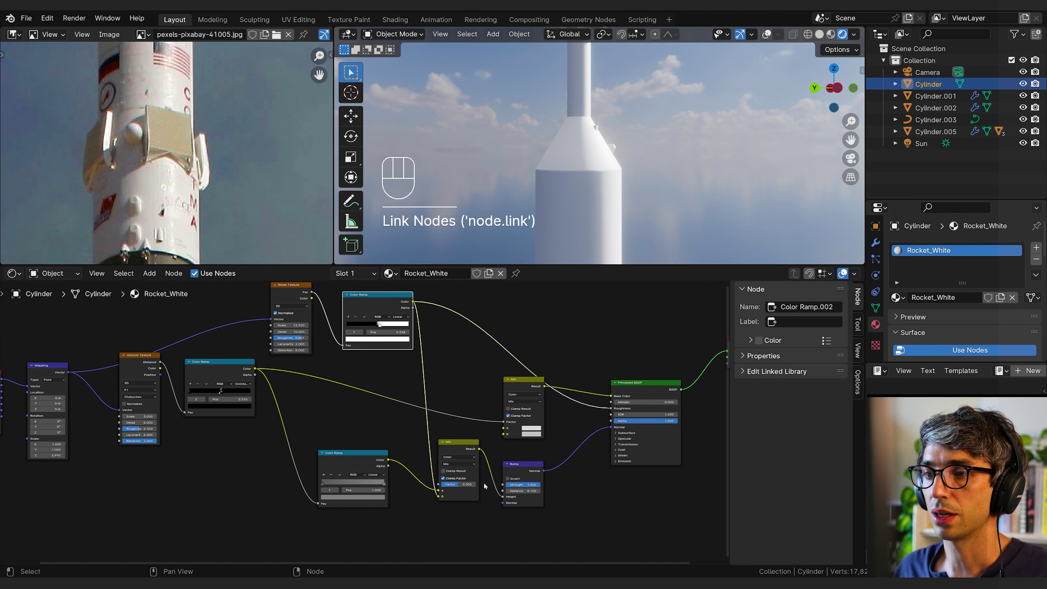
- Set the new bump Mix node to Multiply blending with a Factor of 0.026
click(458, 465)
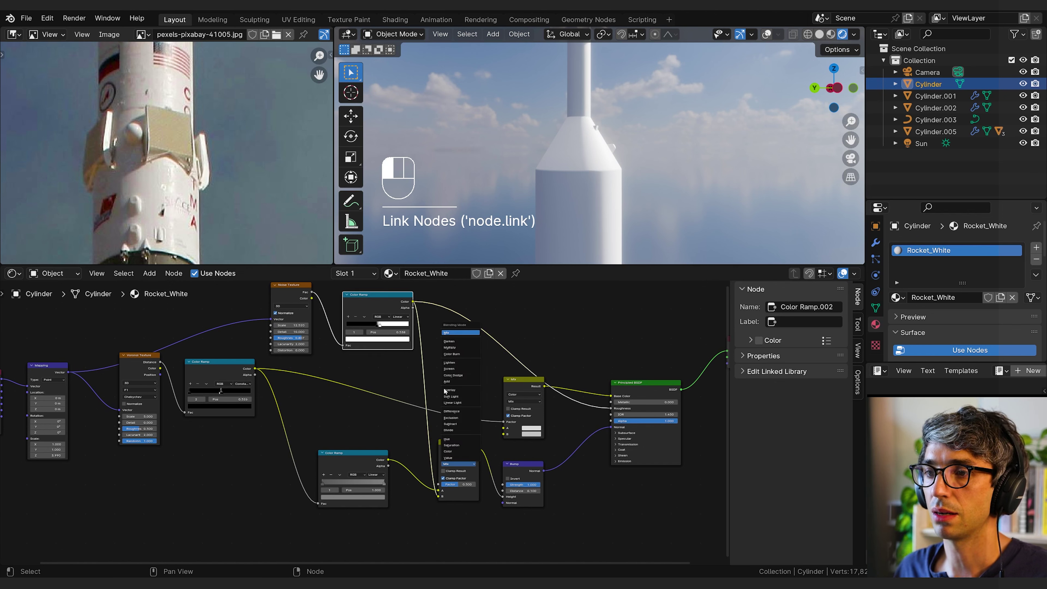
click(451, 347)
drag(462, 490, 457, 490)
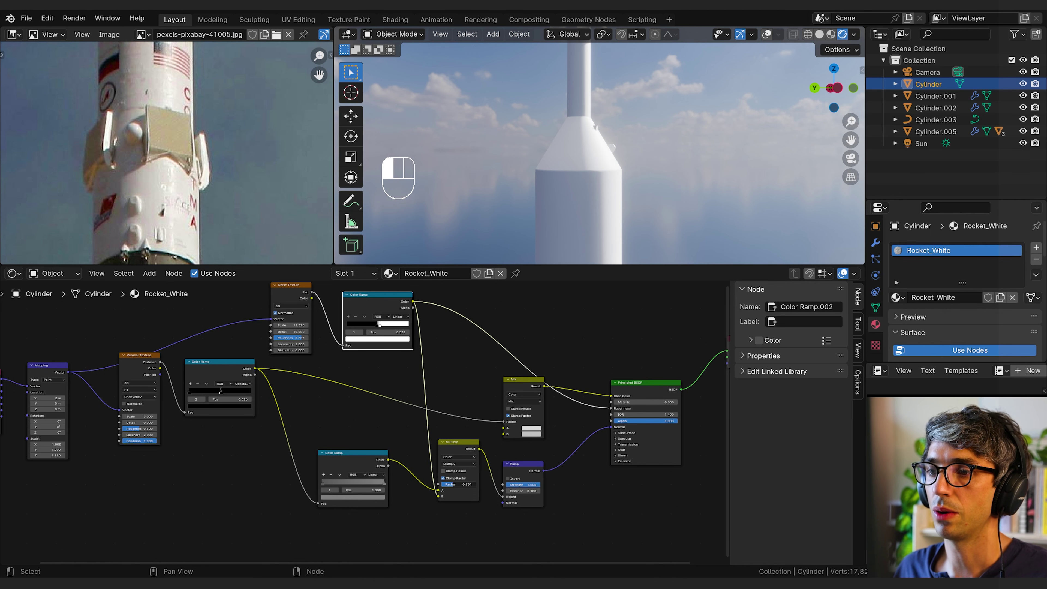
drag(447, 484, 445, 485)
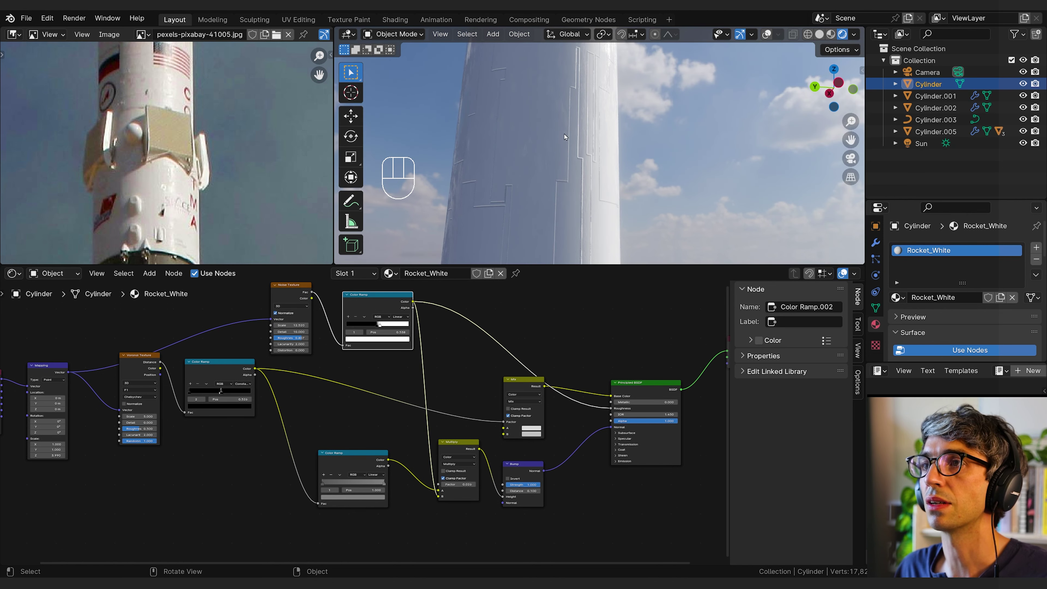
shift+middle_drag(565, 136, 606, 210)
scroll(614, 140, down, 3)
scroll(606, 196, up, 3)
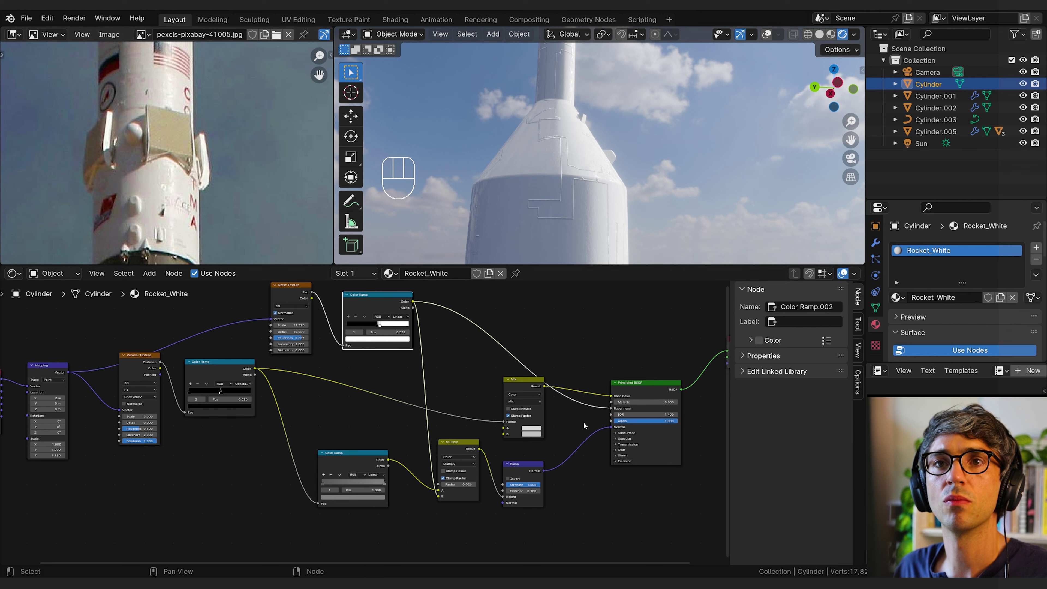
middle_drag(176, 51, 174, 139)
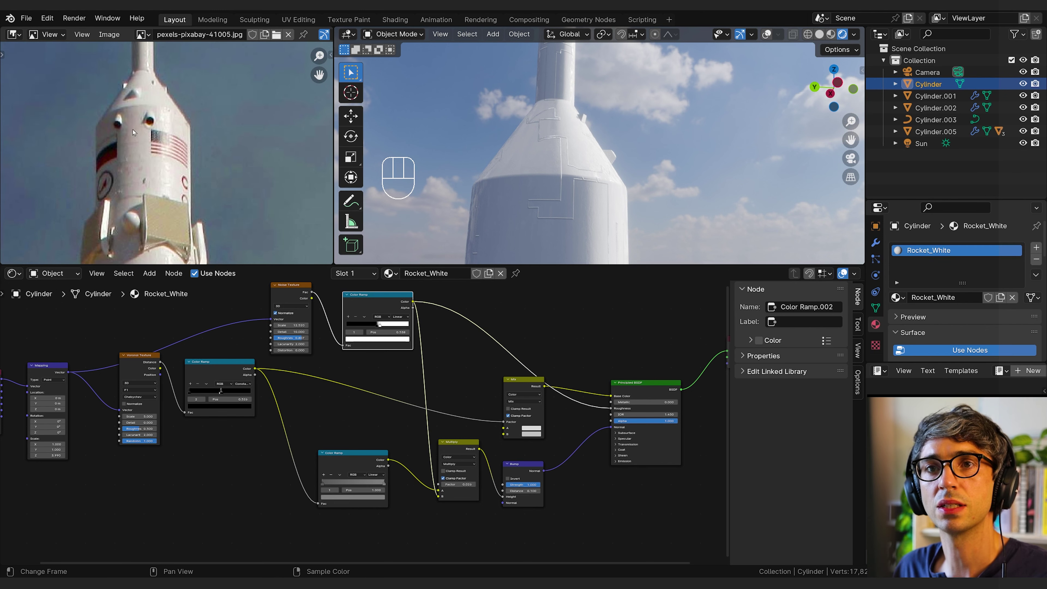
- Set the Principled BSDF's Coat Weight to 0.795 and Coat Roughness to 0.115
middle_drag(638, 480, 510, 439)
scroll(511, 434, up, 2)
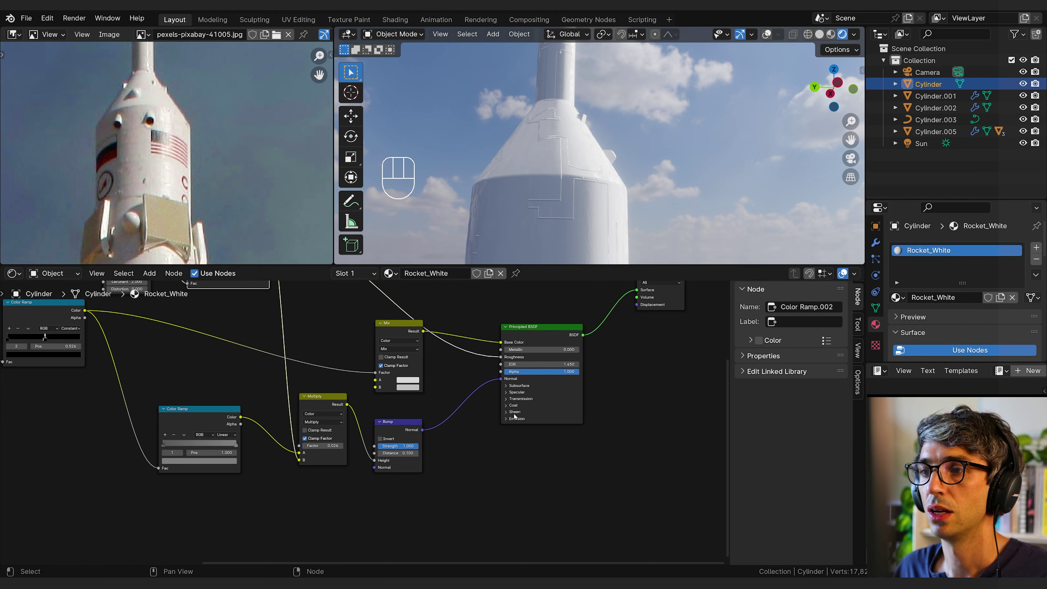
click(514, 405)
scroll(527, 429, up, 3)
scroll(618, 458, right, 4)
click(464, 455)
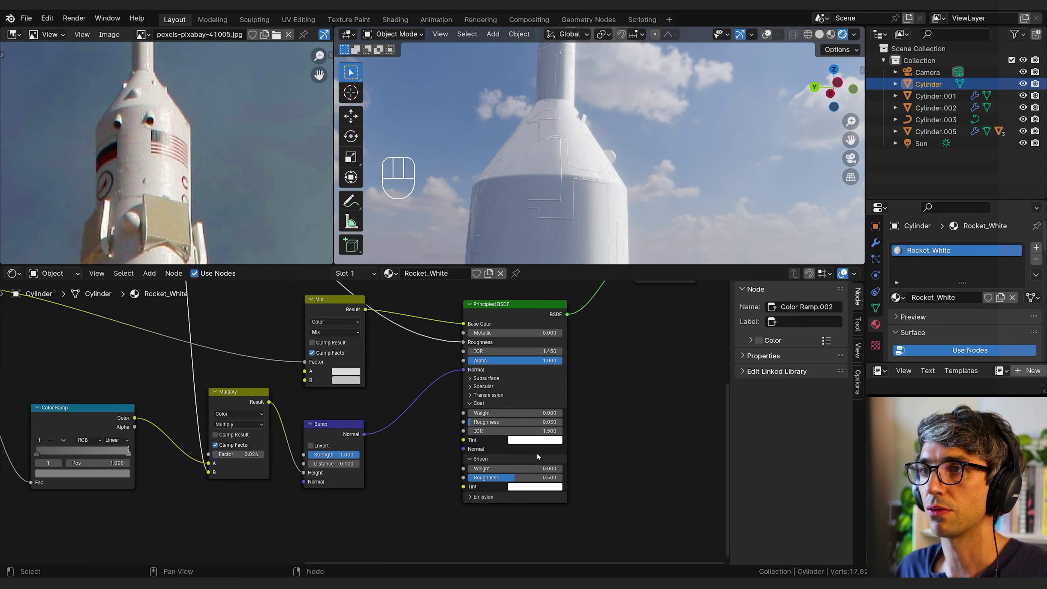
scroll(516, 450, up, 2)
drag(476, 445, 483, 445)
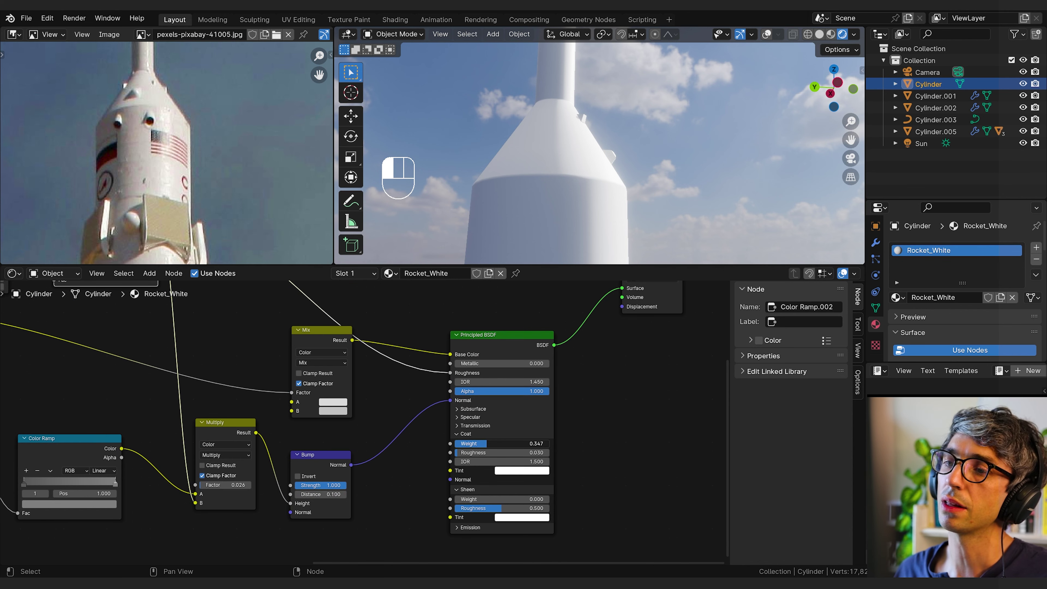
drag(487, 443, 495, 443)
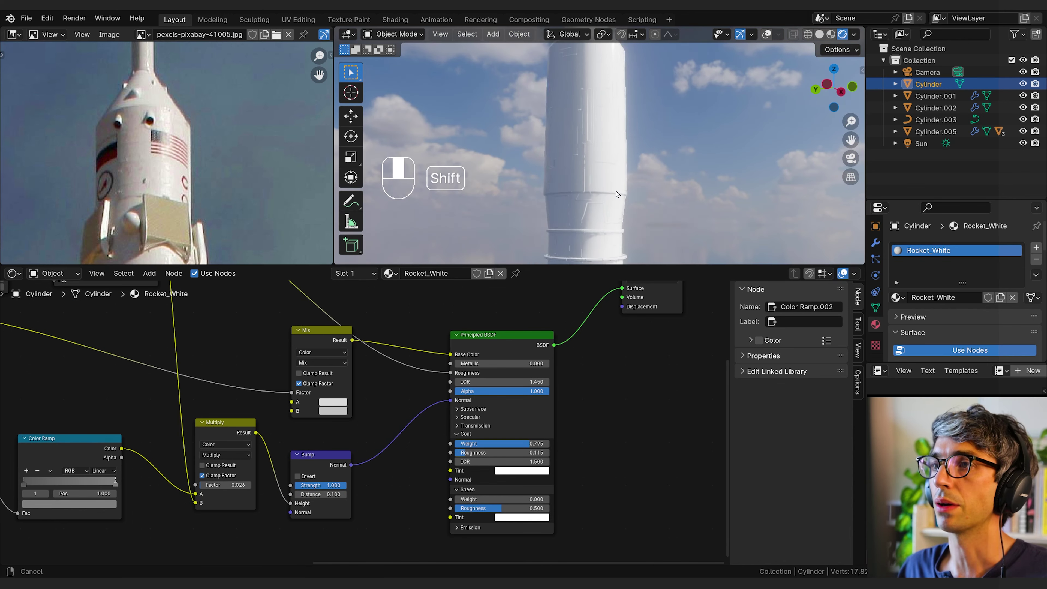
shift+middle_drag(607, 168, 586, 199)
scroll(587, 197, down, 3)
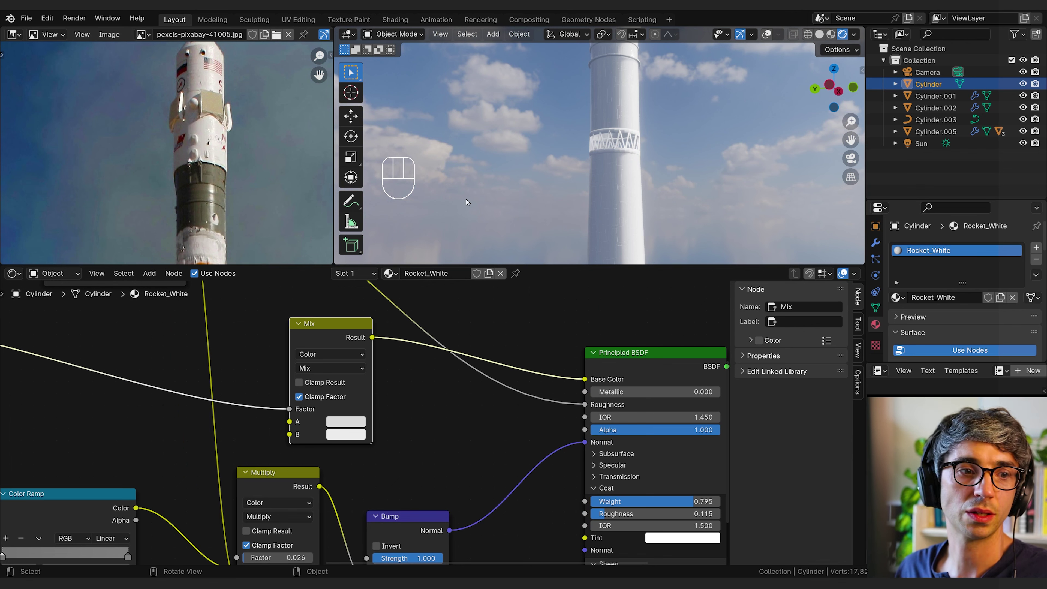
- Assign the existing Rocket_White material to the lattice ring object, Cylinder.003
scroll(614, 142, down, 3)
shift+middle_drag(614, 143, 597, 210)
shift+middle_drag(215, 231, 218, 60)
shift+middle_drag(595, 197, 621, 212)
click(621, 212)
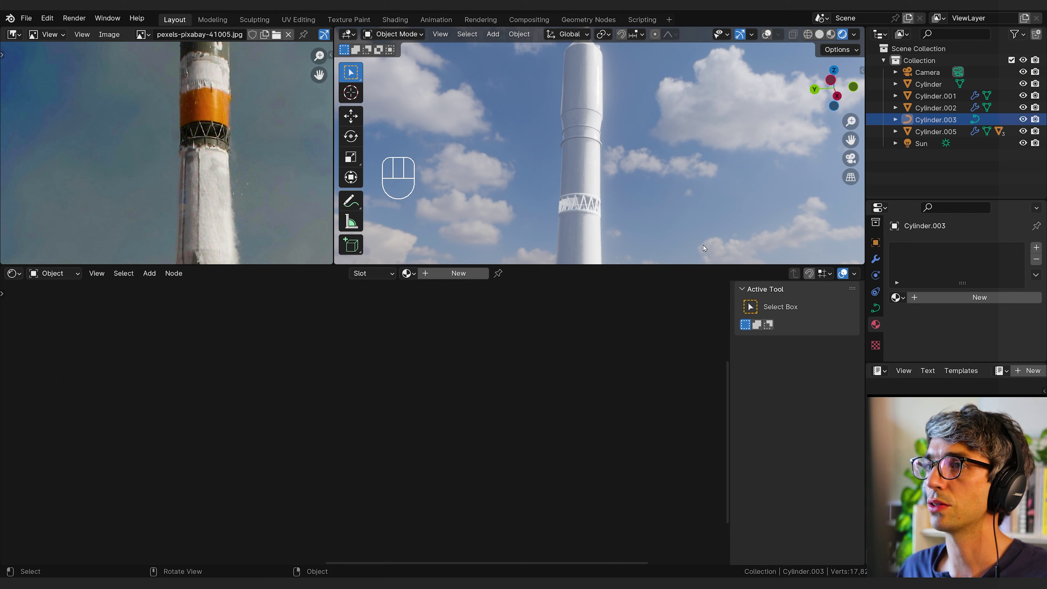
click(897, 298)
click(782, 327)
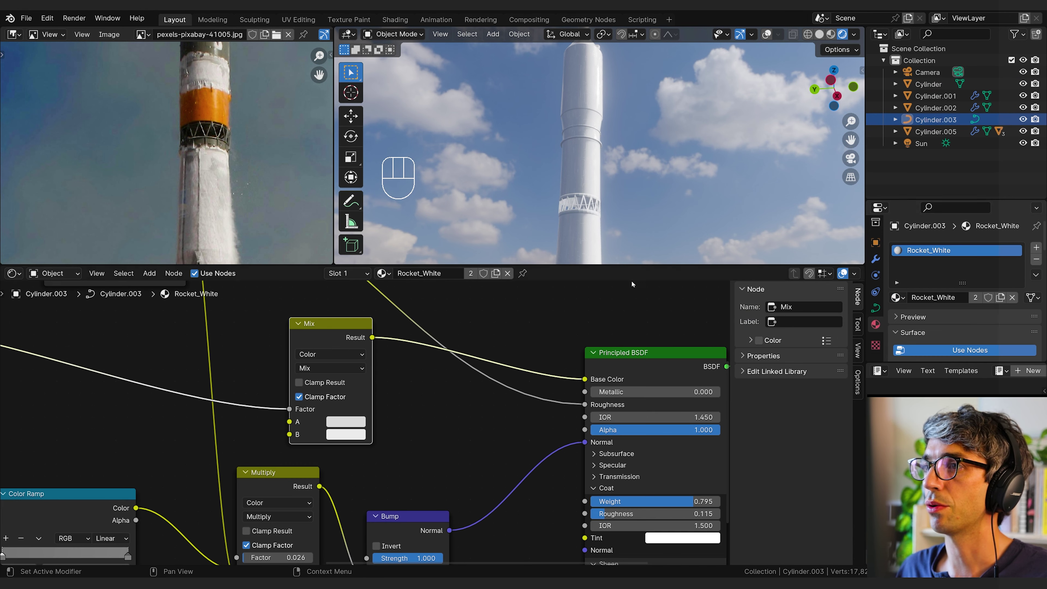
- Make an independent copy of the lattice ring's material and rename it Rocket_Grey
click(1001, 297)
double_click(952, 297)
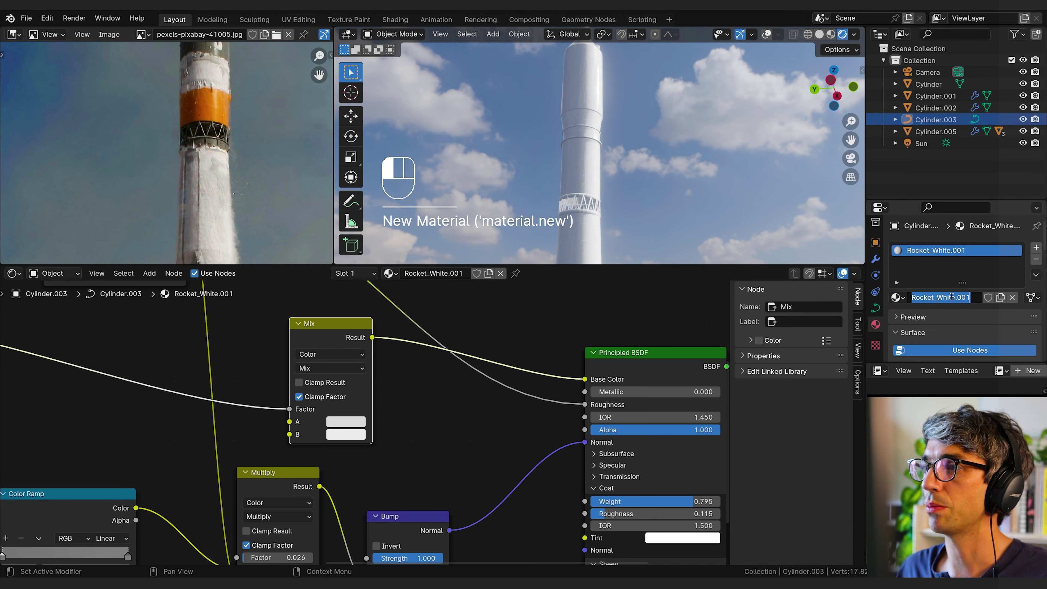
text(Rocket_gre)
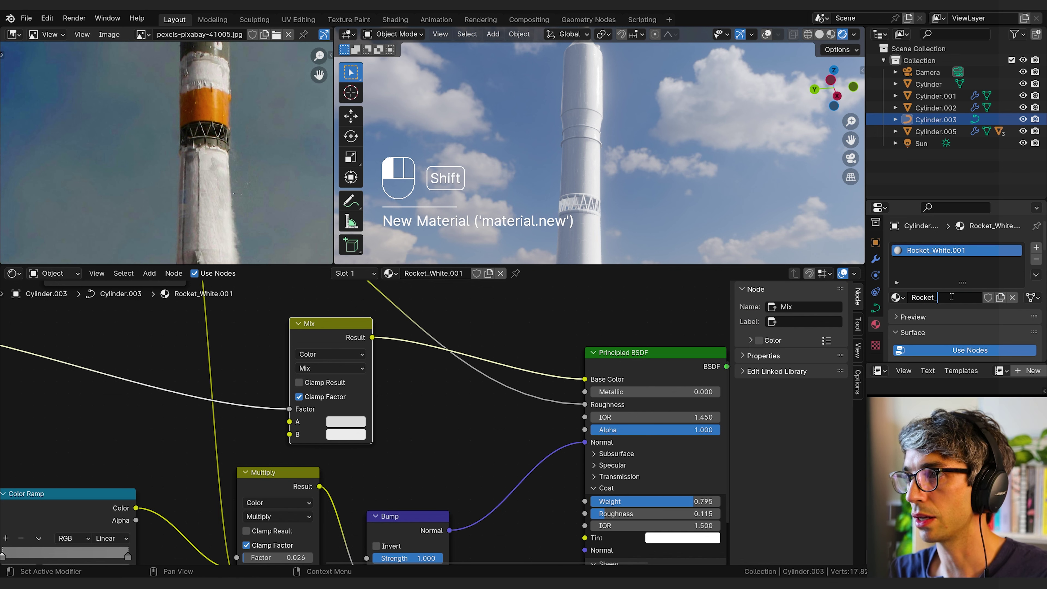
key(BackSpace)
key(BackSpace)
text(Grey)
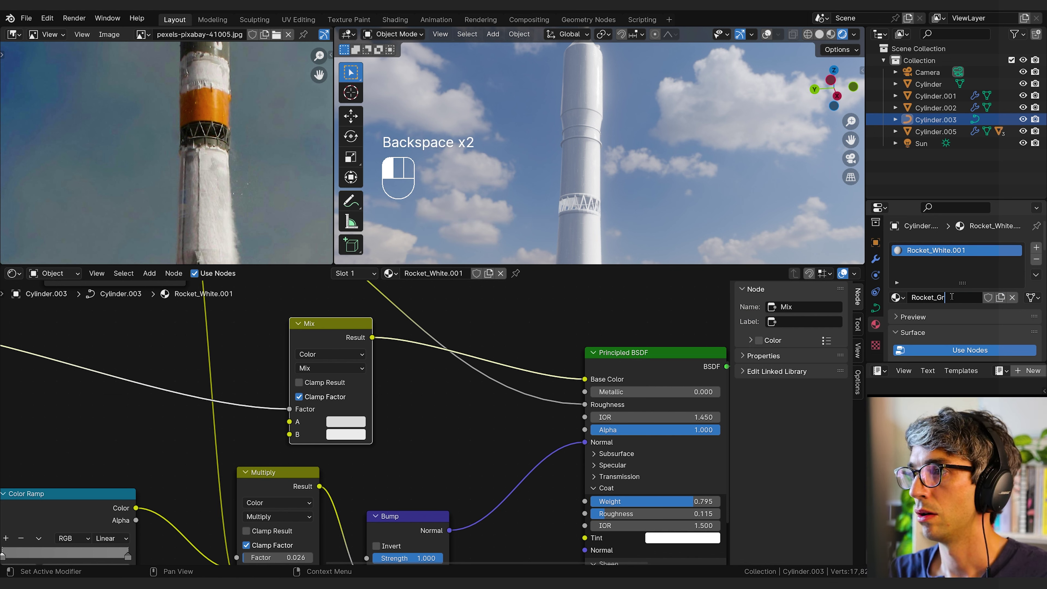
key(Return)
- In Rocket_Grey's color Mix node, darken A to a Value of about 0.09 and B to a similar dark grey
middle_drag(468, 436, 642, 498)
middle_drag(408, 395, 364, 418)
click(485, 511)
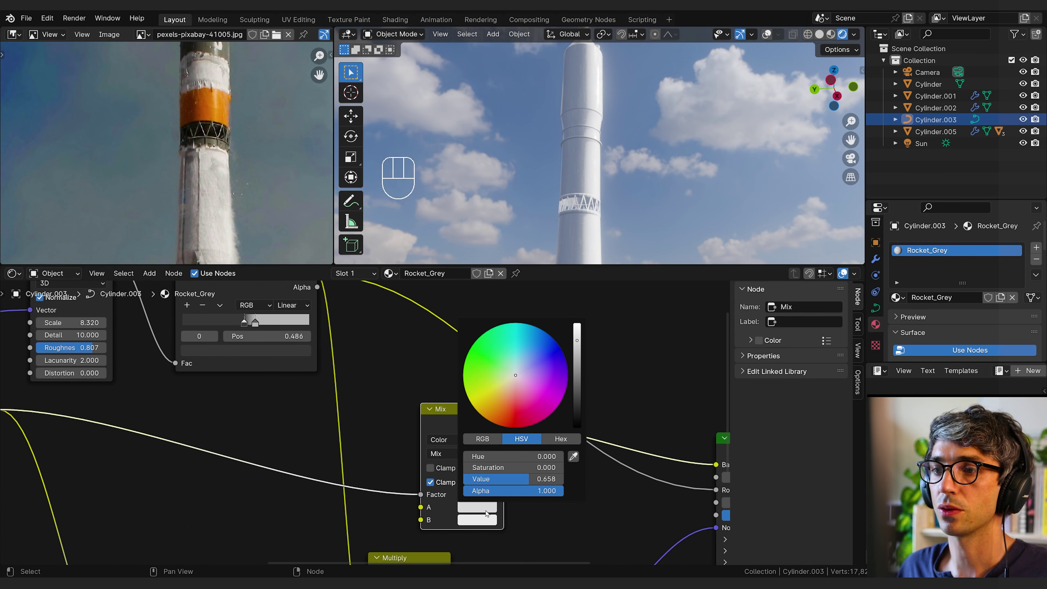
drag(577, 388, 576, 417)
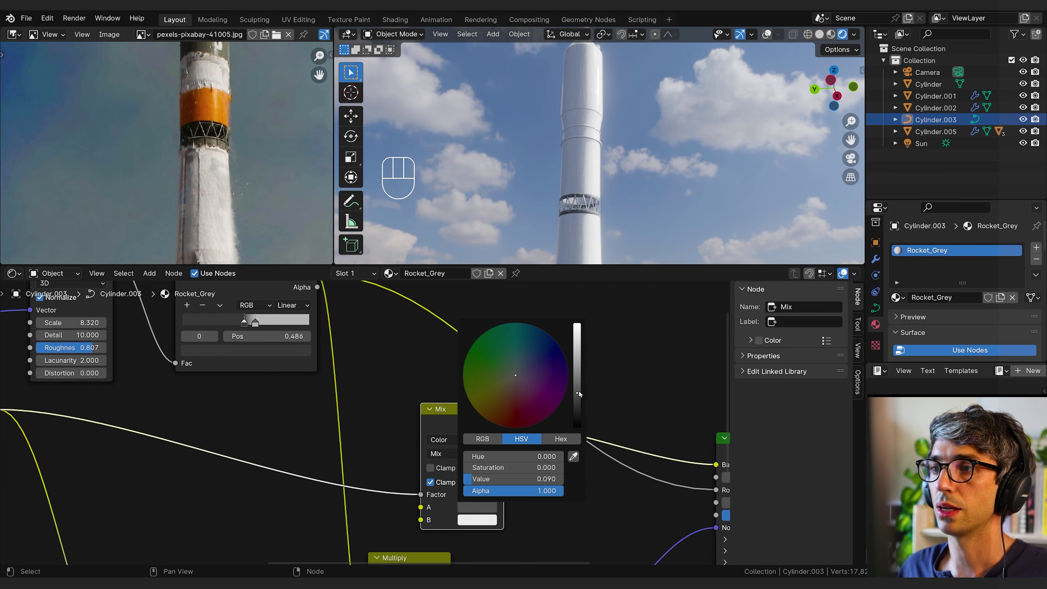
click(515, 484)
click(481, 520)
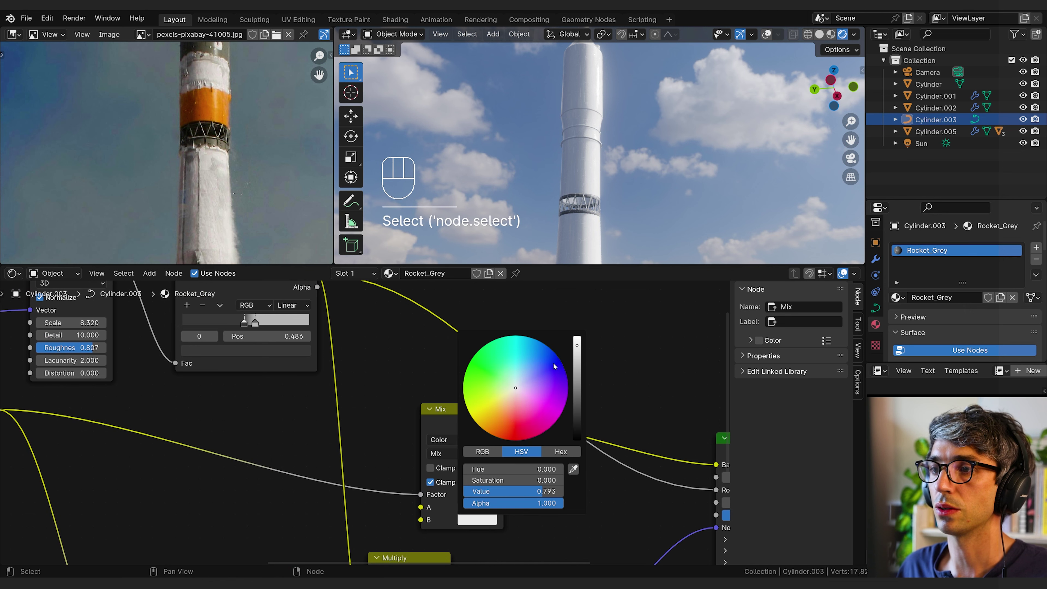
drag(579, 387, 577, 410)
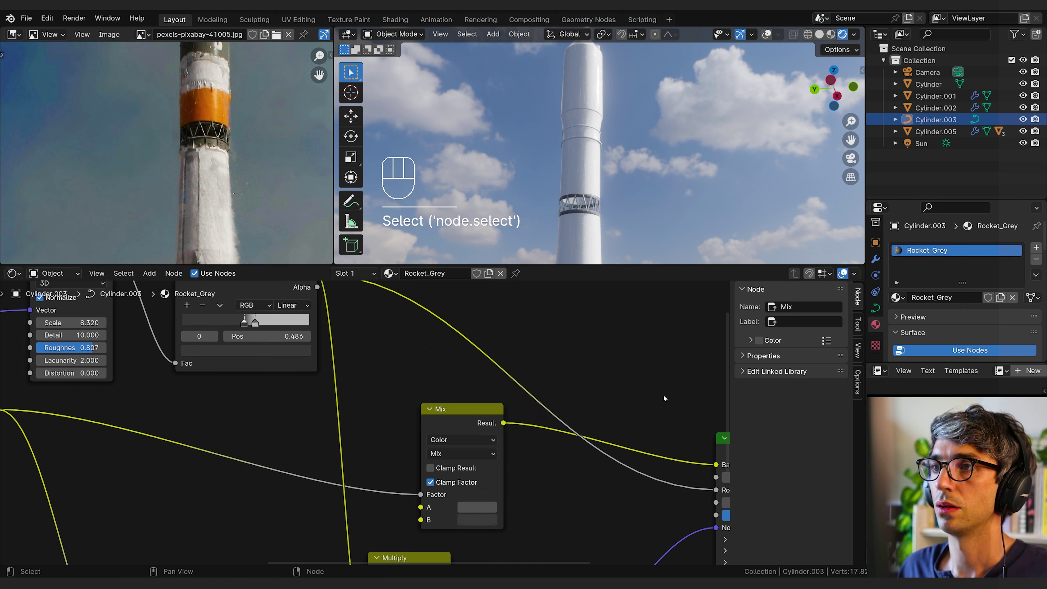
- Enter Edit Mode on the main rocket body with viewport overlays shown and triangulate its already selected faces
shift+middle_drag(593, 183, 596, 187)
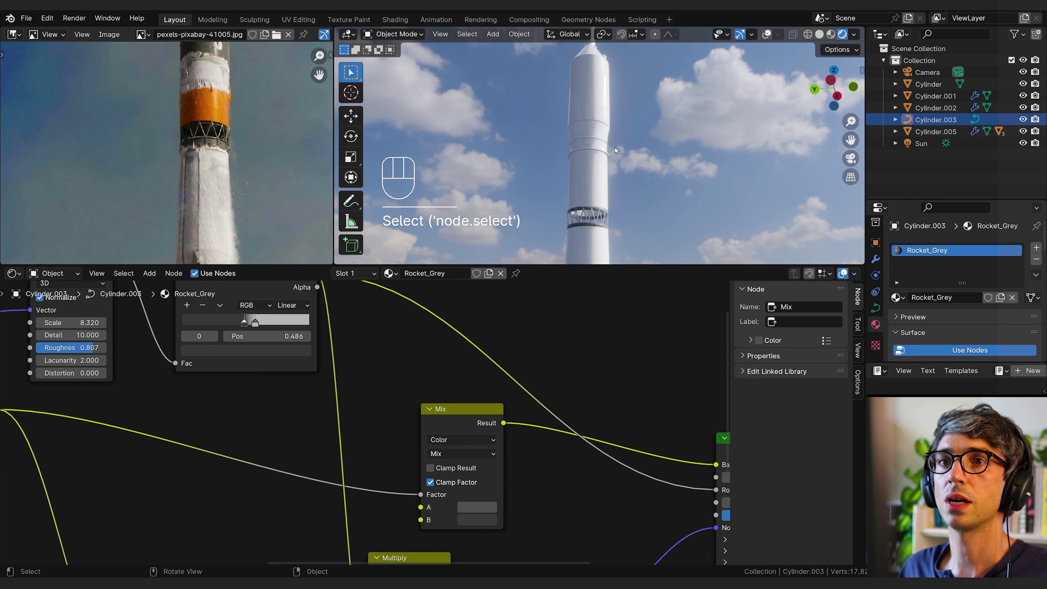
shift+middle_drag(612, 124, 618, 140)
shift+middle_drag(601, 259, 594, 196)
click(593, 196)
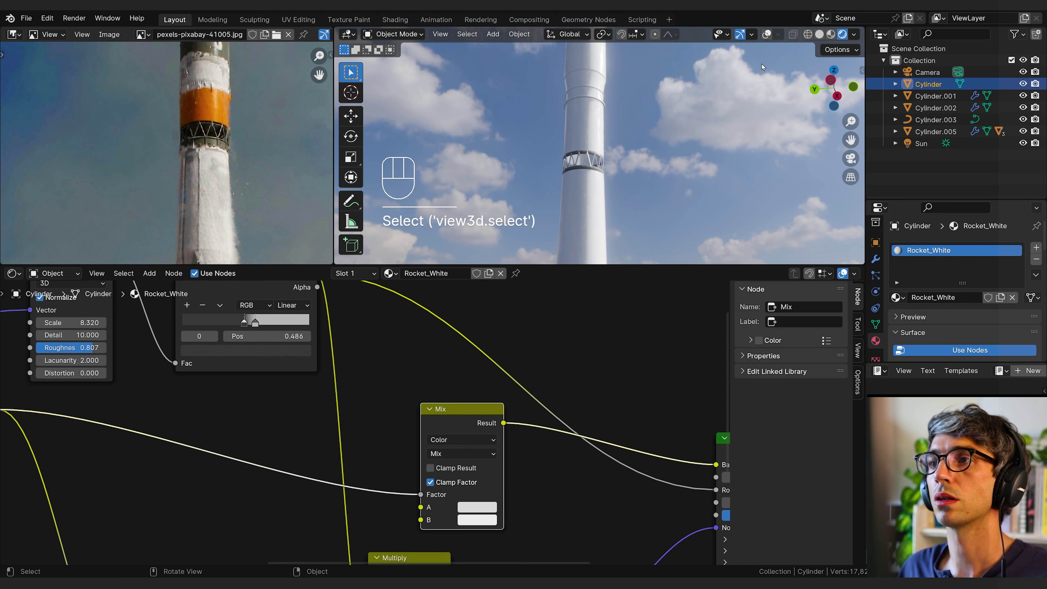
click(767, 35)
key(Tab)
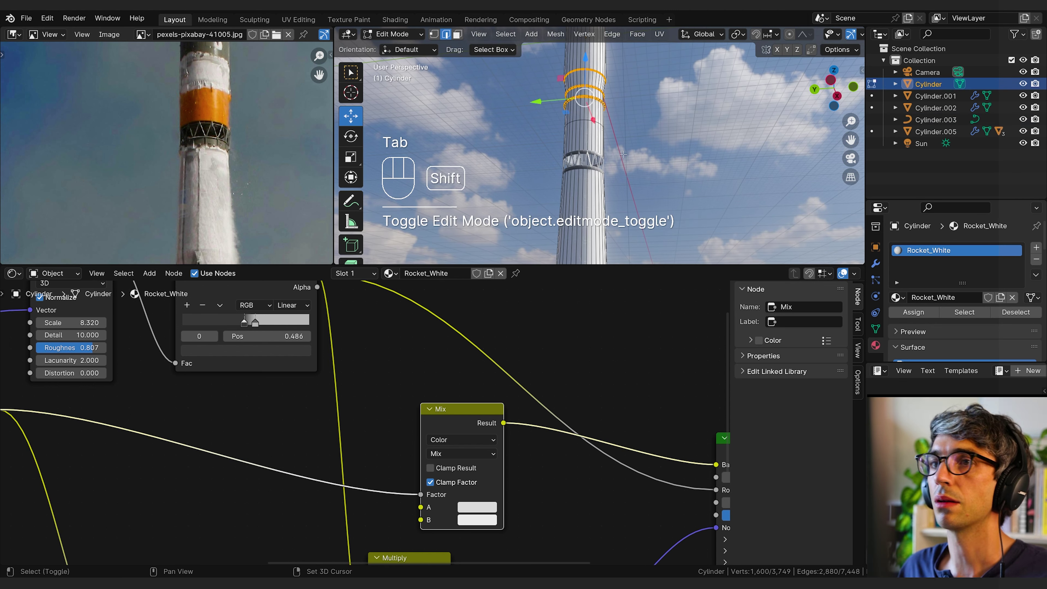
key(ctrl+t)
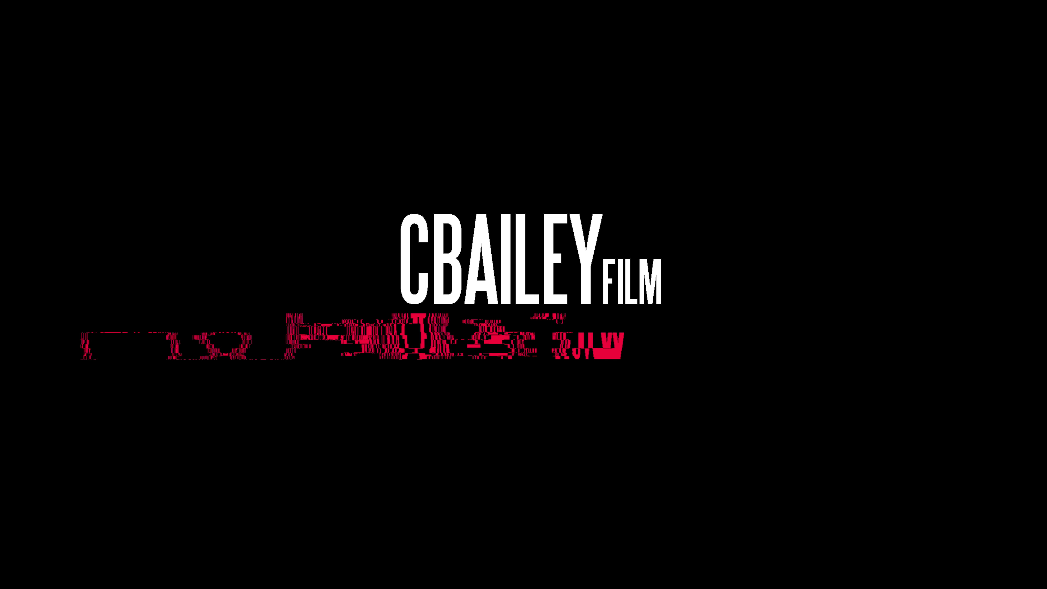
- Add one loop cut around the rocket body just below the lattice ring, slid to a factor of 0.789
key(ctrl+r)
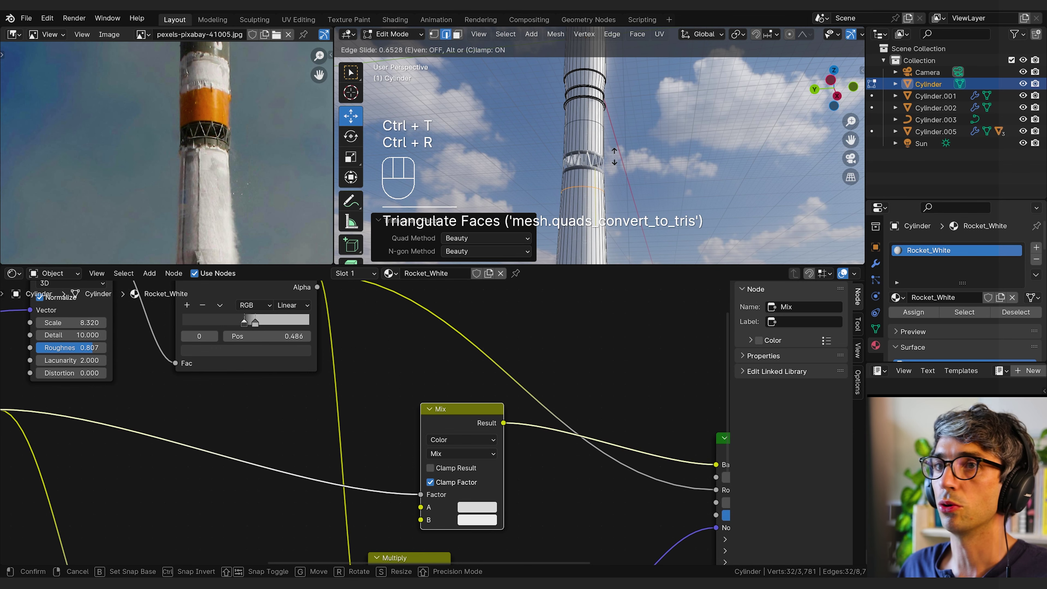
click(614, 160)
click(617, 147)
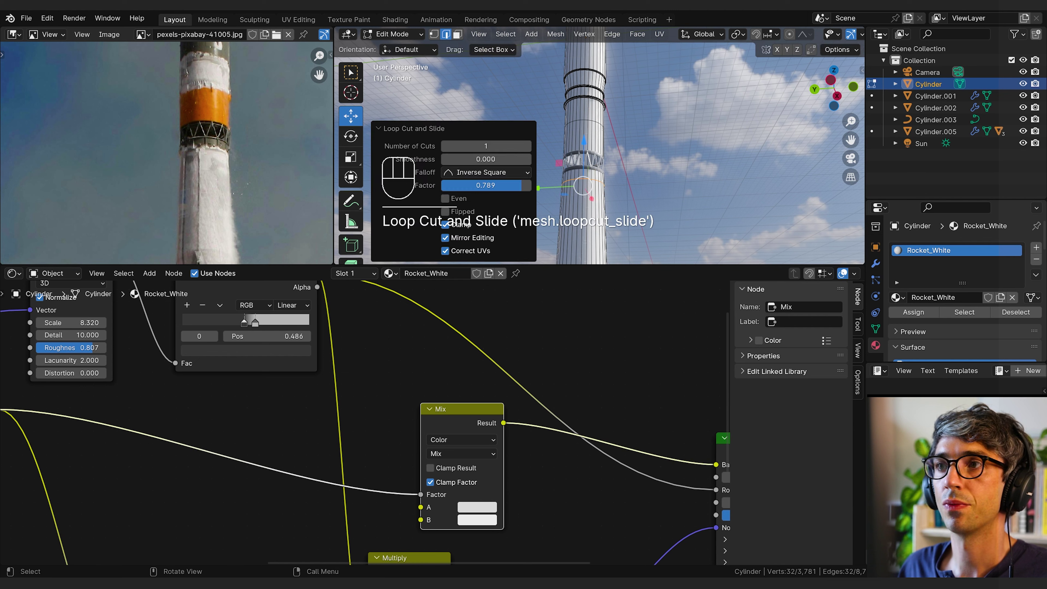
- Select the face ring directly below the lattice and apply Checker Deselect with 1 deselected and 2 selected
scroll(607, 178, up, 5)
shift+middle_drag(550, 167, 631, 169)
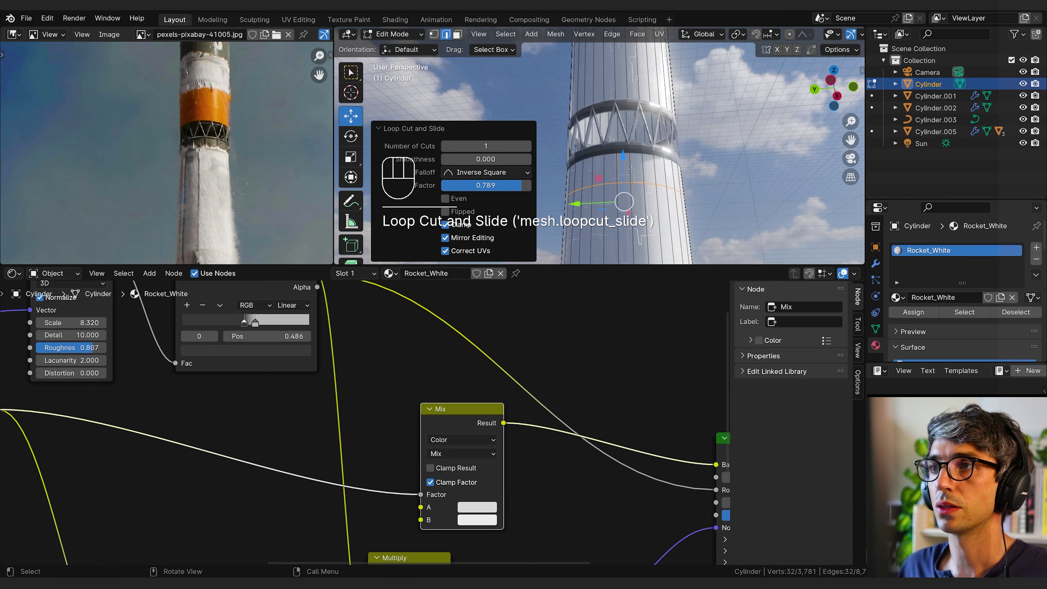
key(3)
alt+click(635, 164)
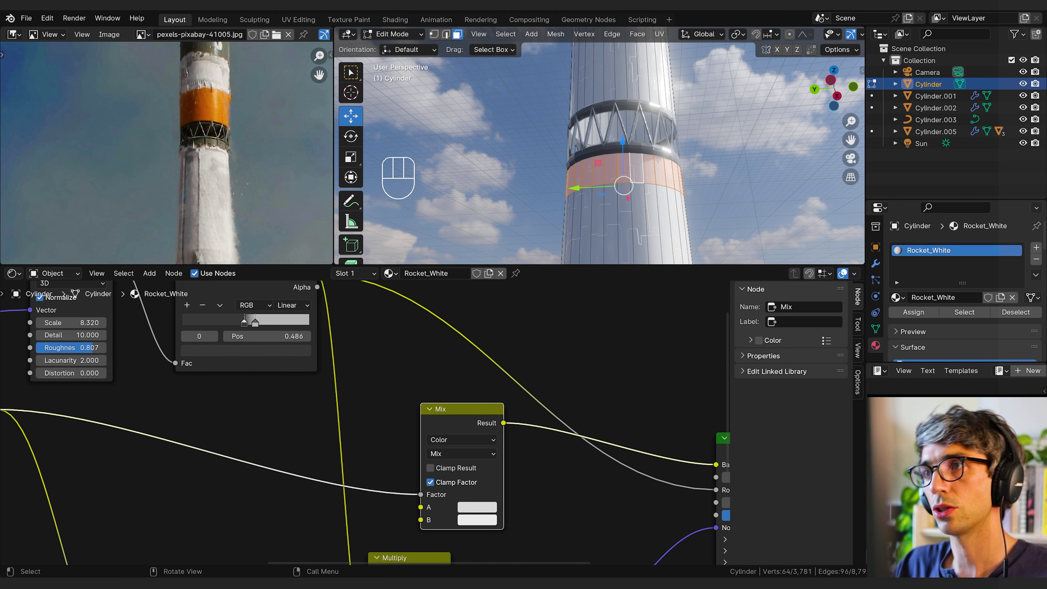
click(506, 34)
click(531, 139)
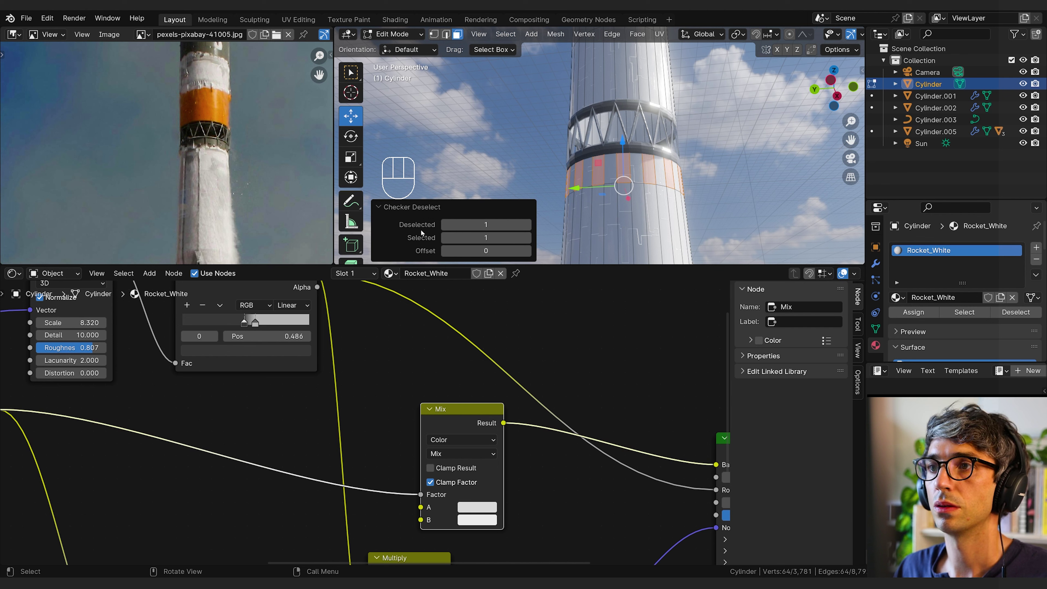
click(527, 238)
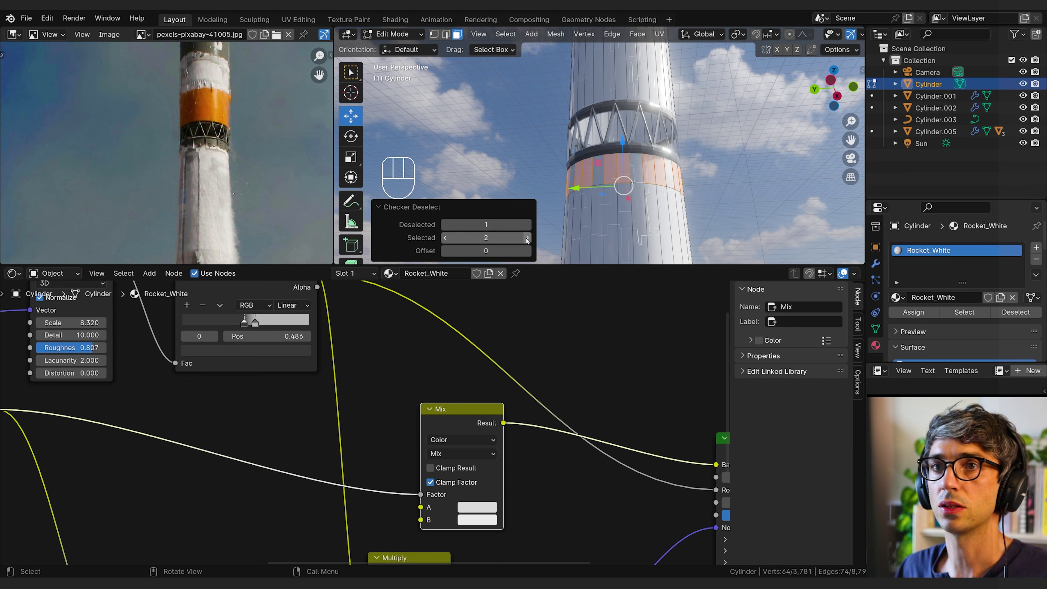
click(527, 238)
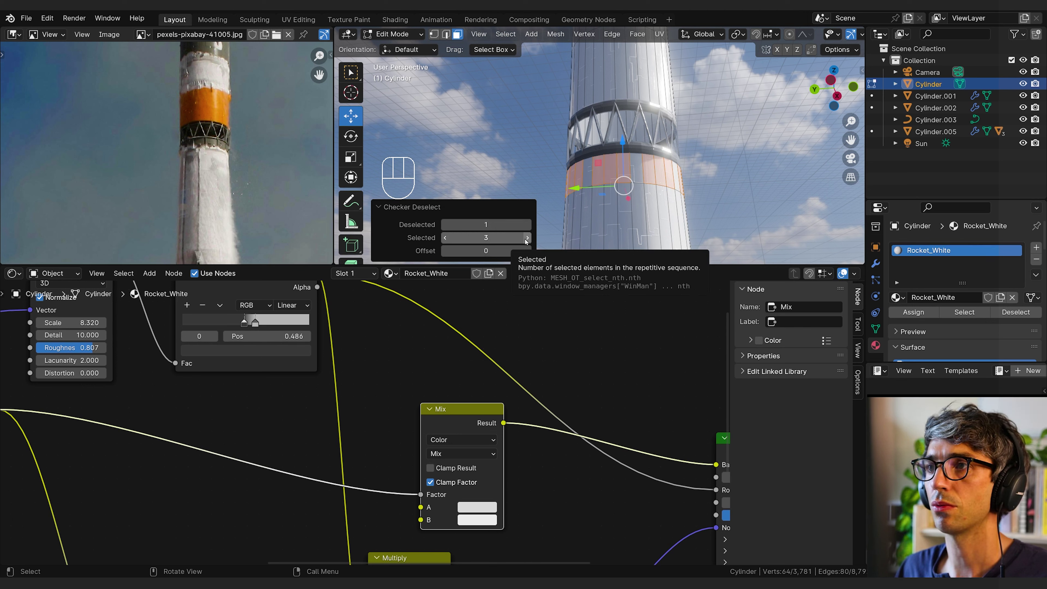
click(445, 238)
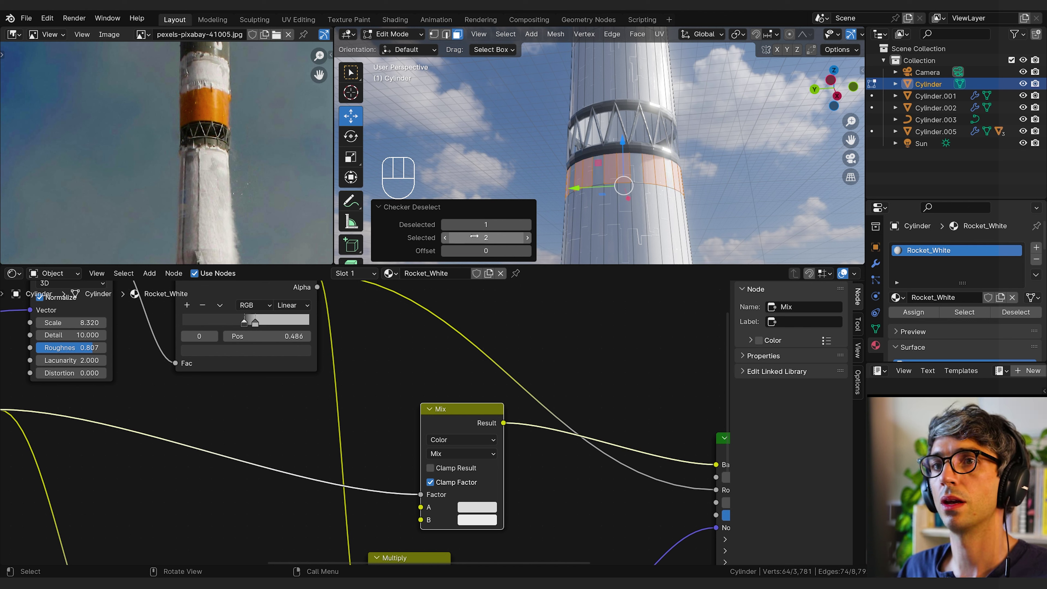
- Inset the alternating face pairs by about 0.019 m and extrude them inward with a scale of 0.929
key(i)
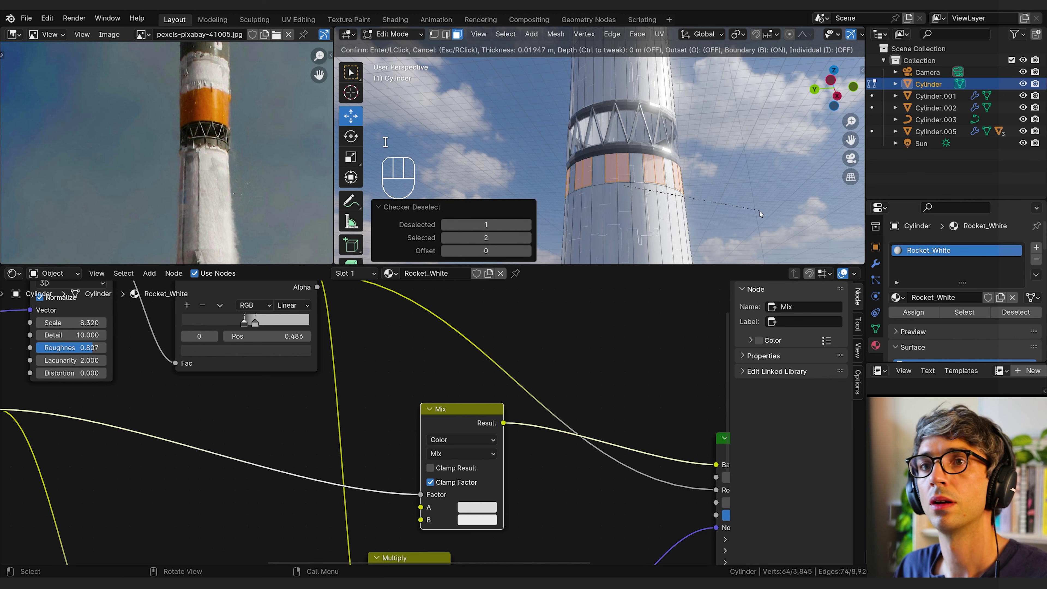
click(761, 214)
key(e)
key(s)
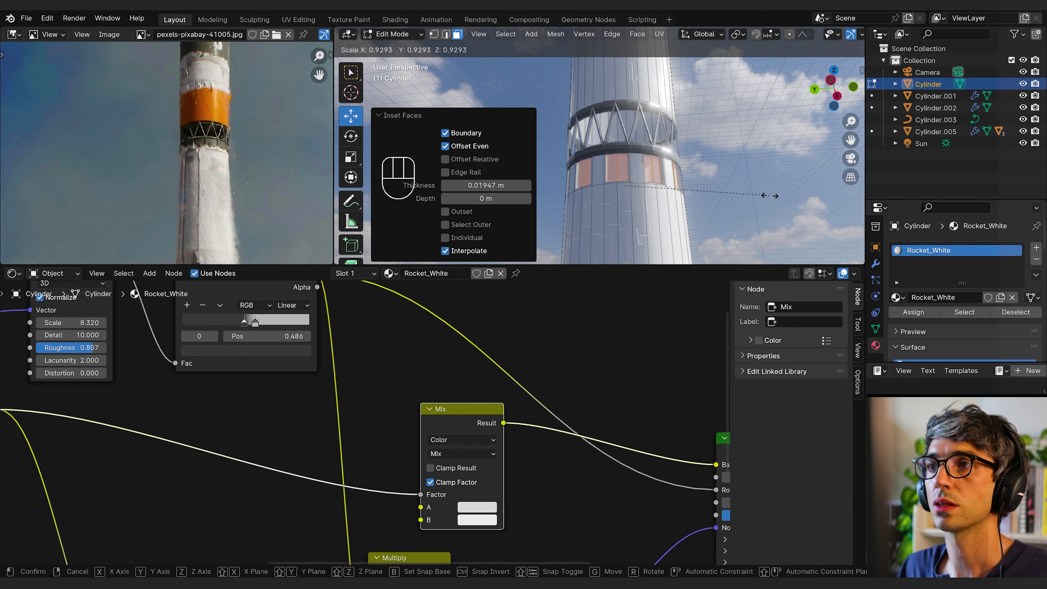
click(770, 195)
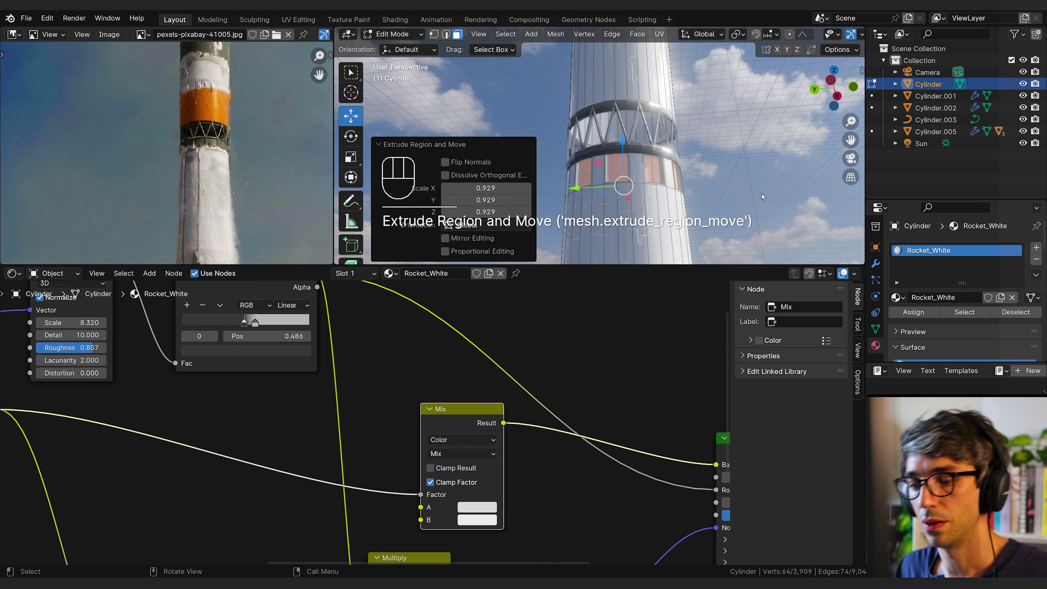
- Inset the recessed faces again by about 0.013 m and return to Object Mode
key(i)
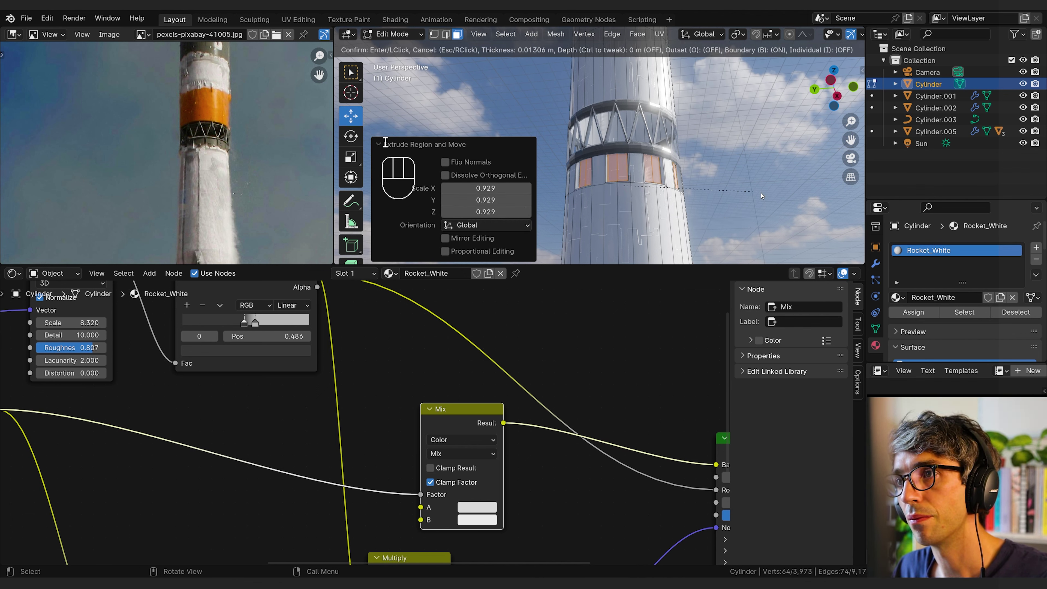
click(760, 192)
key(Tab)
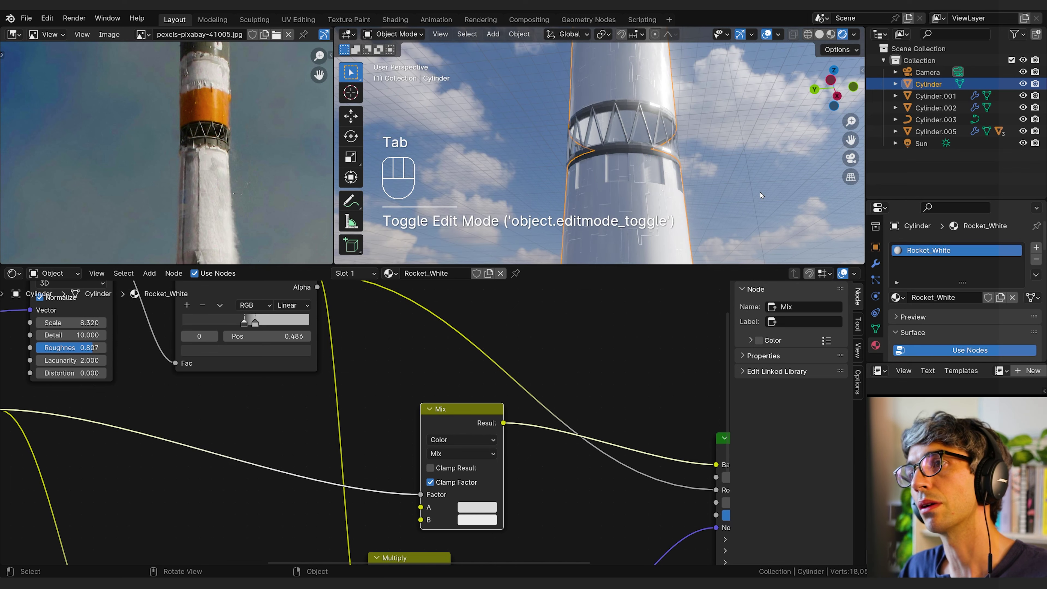
- Add a second material slot with Rocket_Grey and assign it to all faces of the recessed band, box-selected through X-ray in front view
key(Tab)
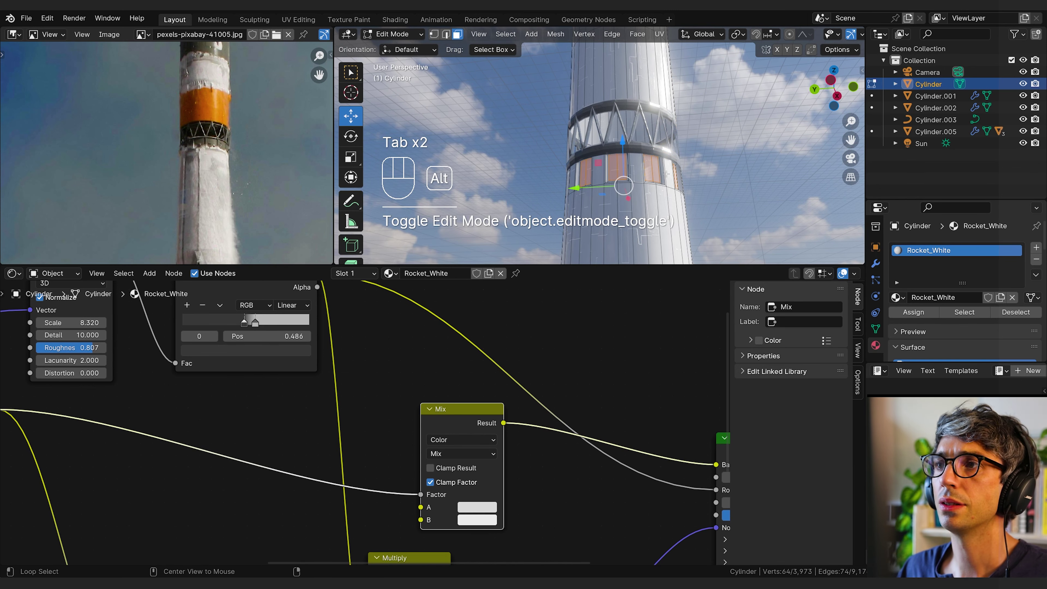
key(KP_1)
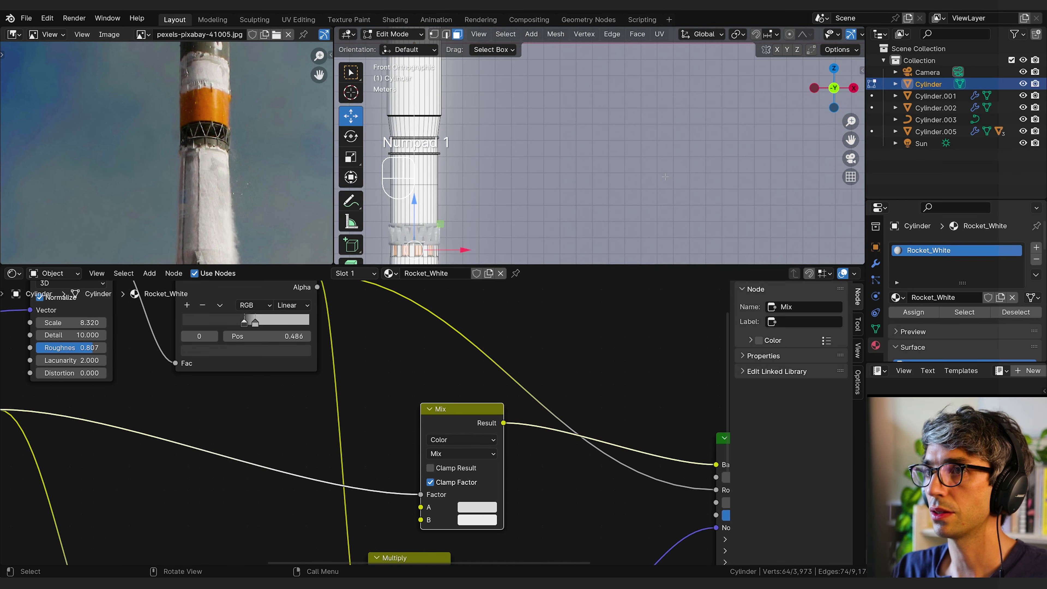
scroll(774, 35, down, 5)
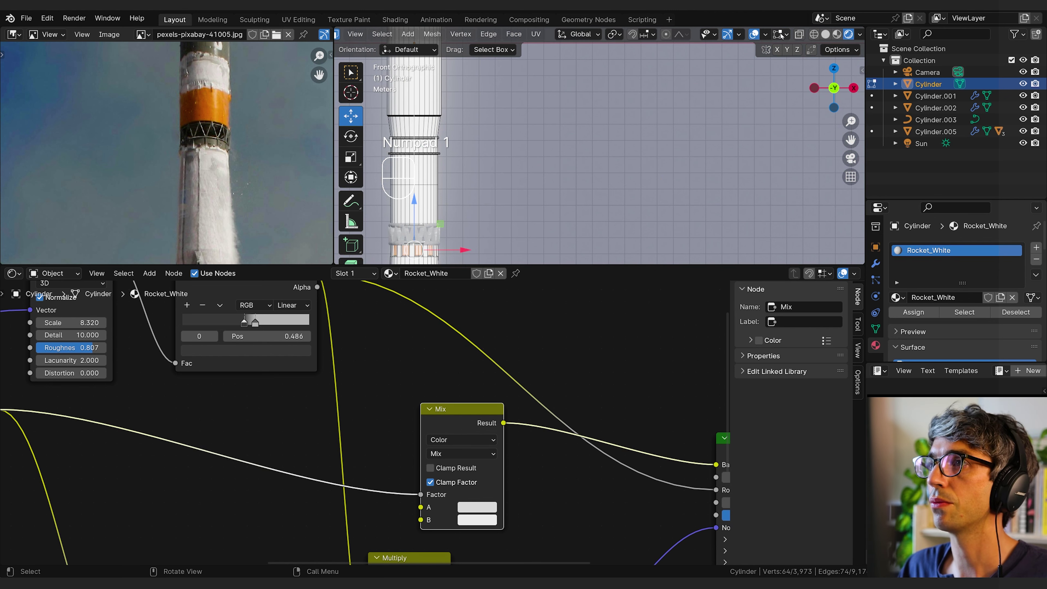
shift+middle_drag(580, 226, 712, 126)
scroll(712, 125, up, 8)
shift+middle_drag(507, 145, 682, 139)
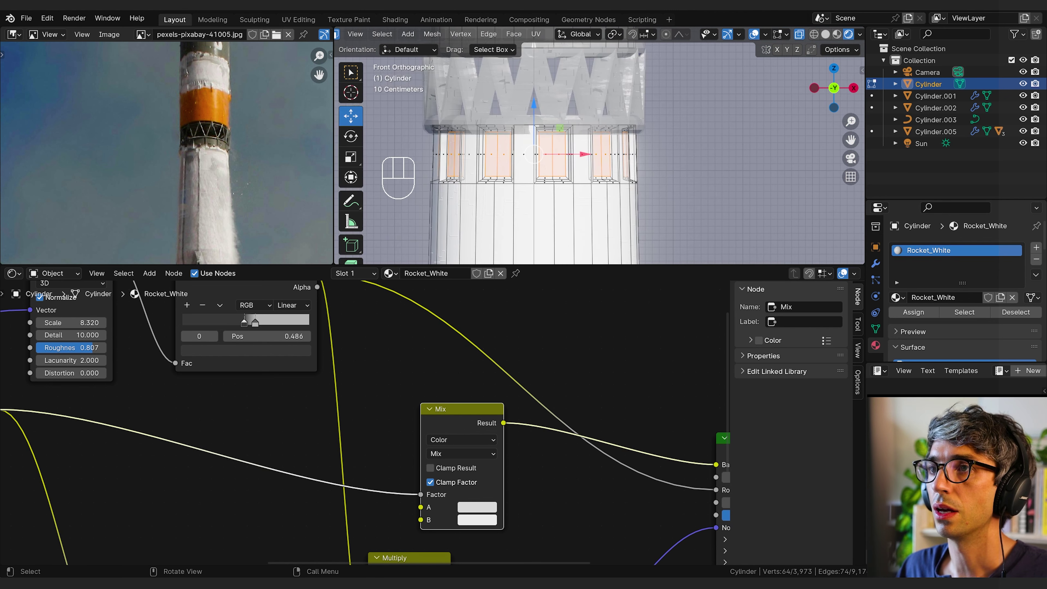
key(b)
drag(371, 99, 656, 185)
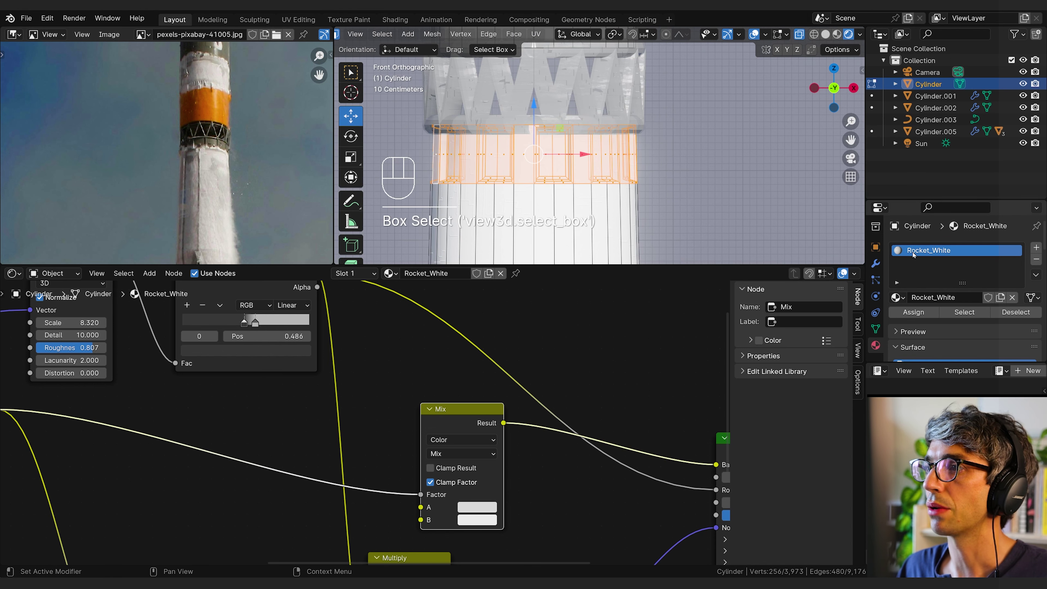
click(1037, 248)
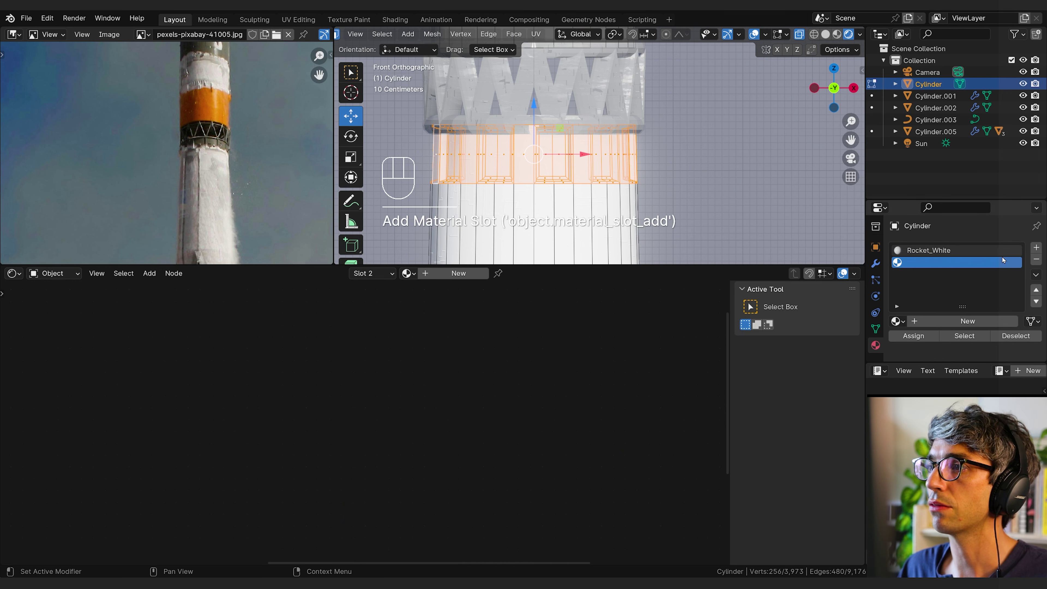
click(899, 323)
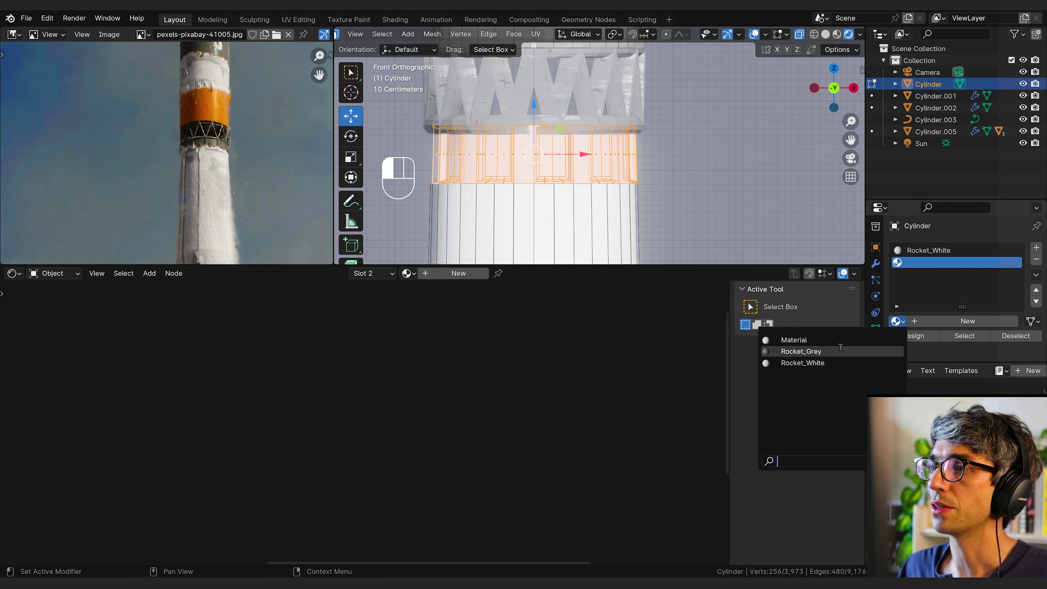
click(887, 350)
click(923, 337)
key(Tab)
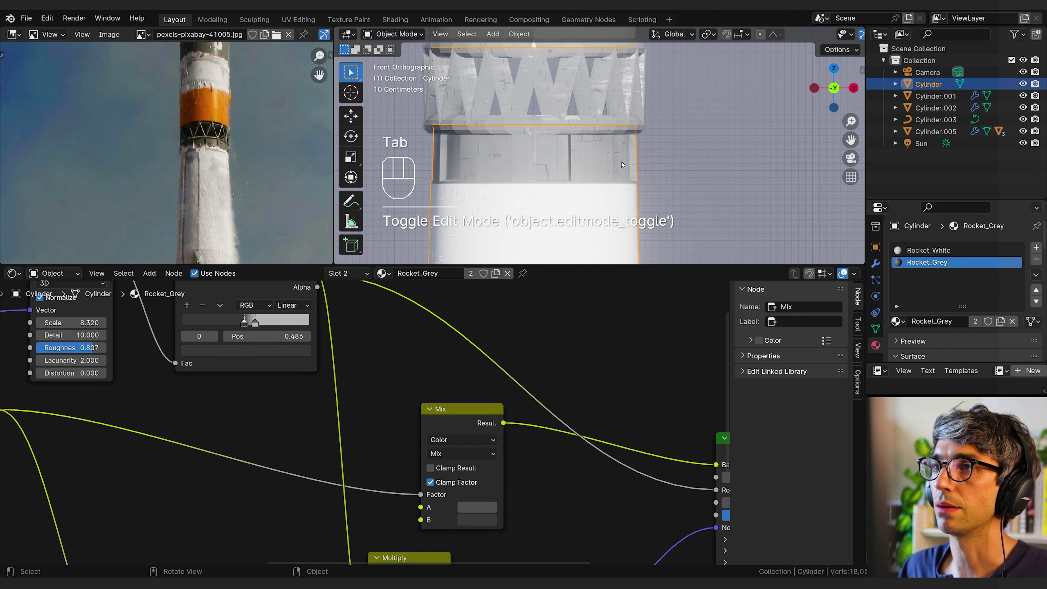
scroll(629, 178, down, 5)
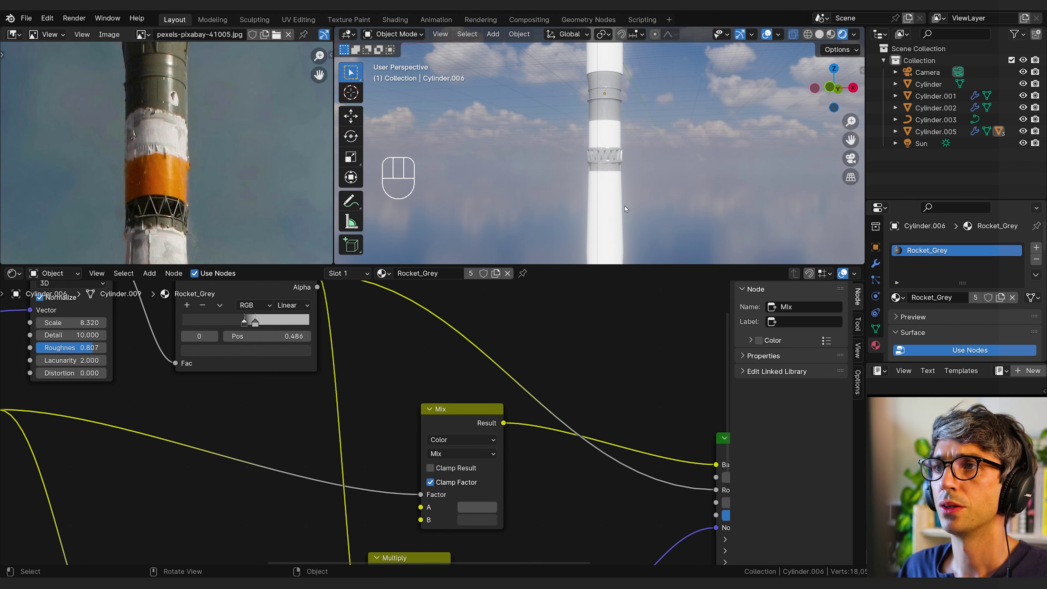
- Box-select the main body's band directly above the lattice and add a third material slot with an independent copy of Rocket_Grey
scroll(623, 194, up, 2)
mouse_move(625, 208)
middle_down()
mouse_move(623, 194)
mouse_move(617, 216)
middle_up()
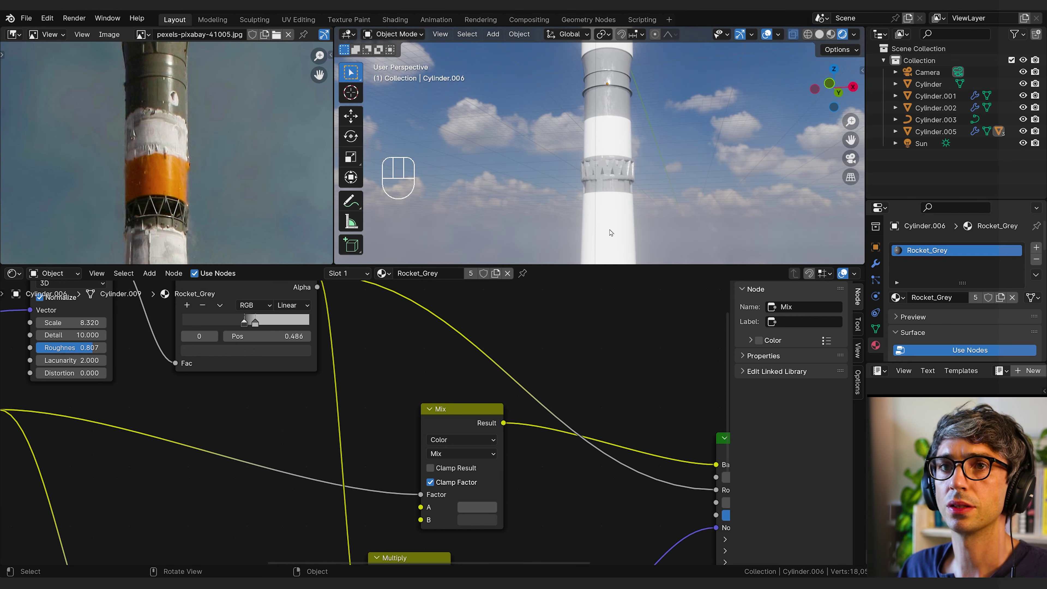
click(617, 219)
key(Tab)
middle_drag(648, 162, 649, 174)
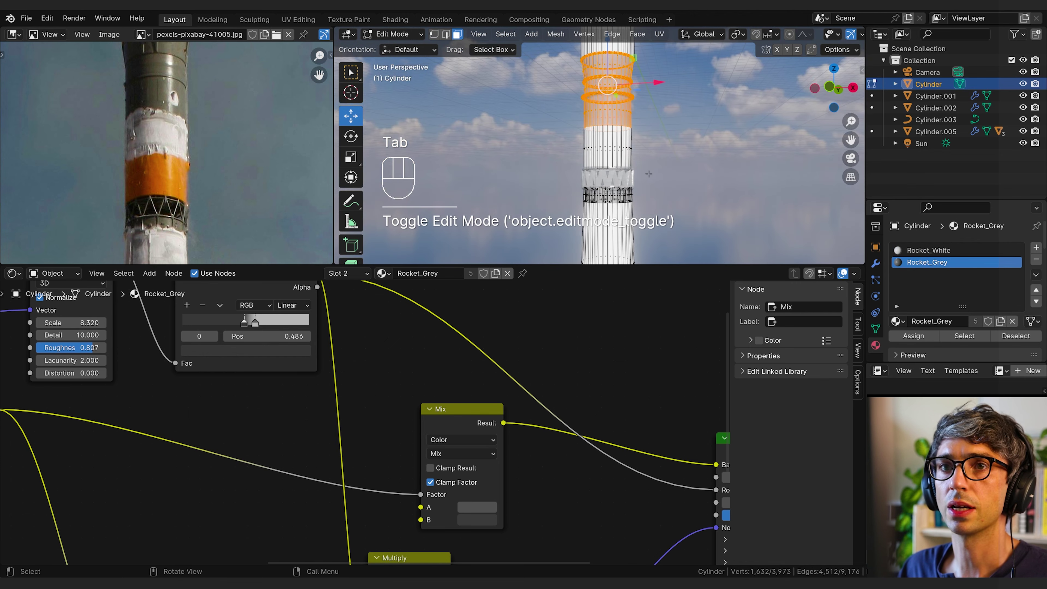
click(660, 165)
key(b)
drag(561, 120, 681, 171)
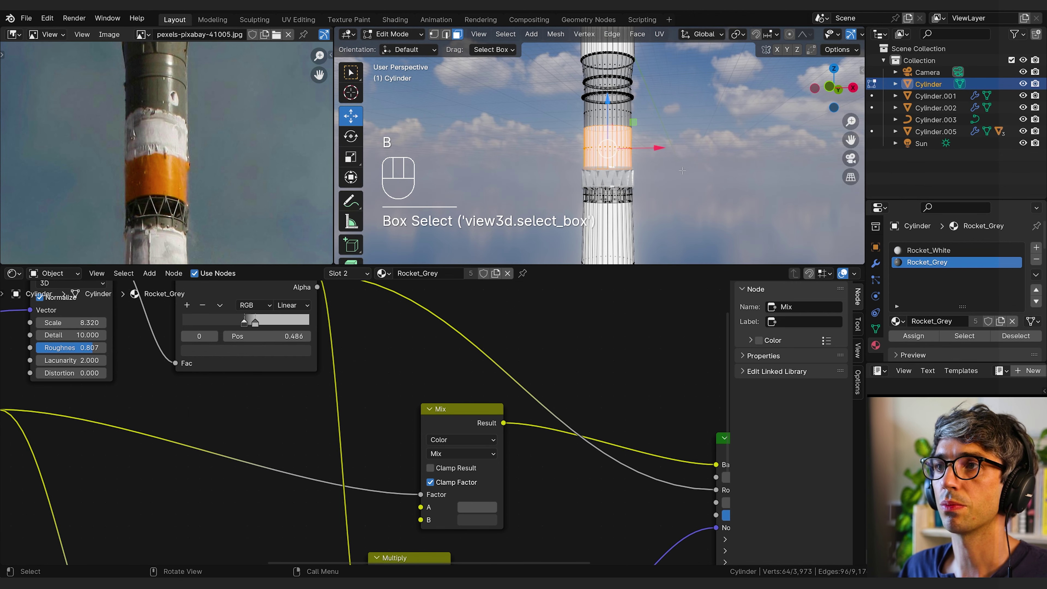
click(1036, 247)
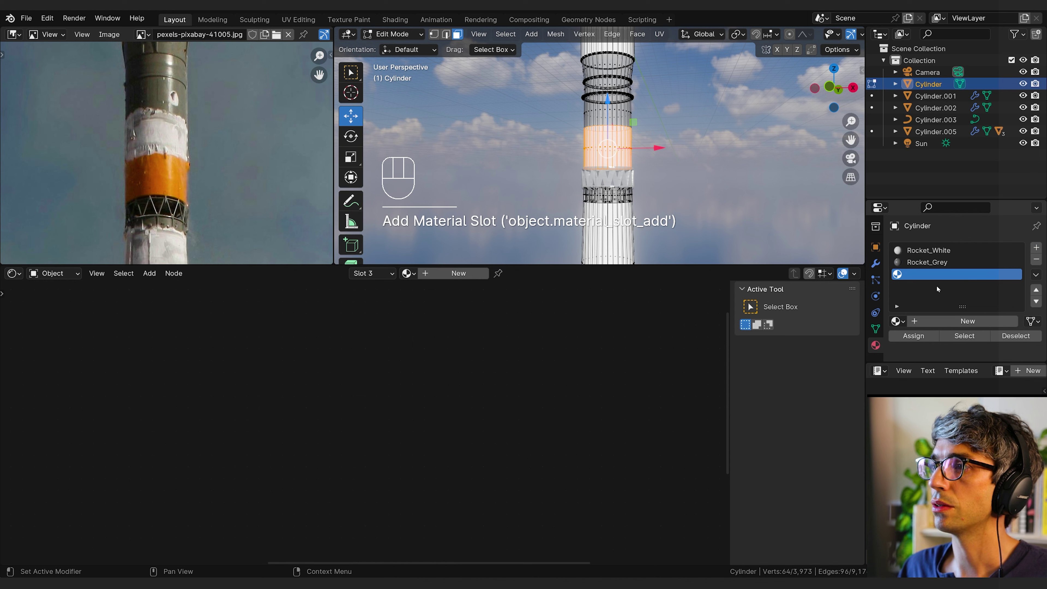
click(897, 321)
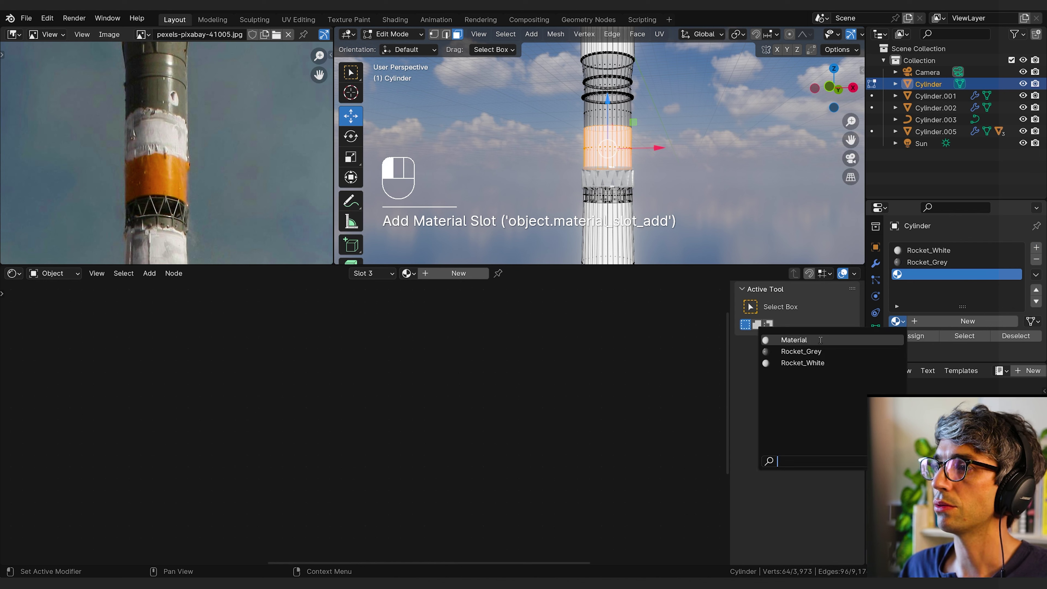
click(808, 351)
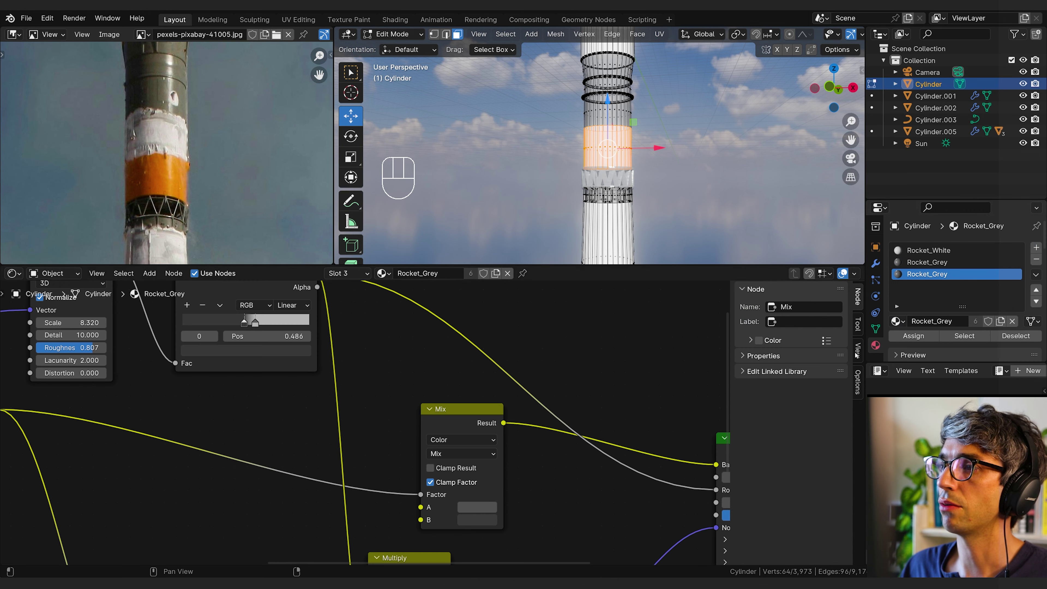
click(1002, 321)
- Rename the copied material as Rocket_Orange and assign it to the selected band above the lattice
click(956, 321)
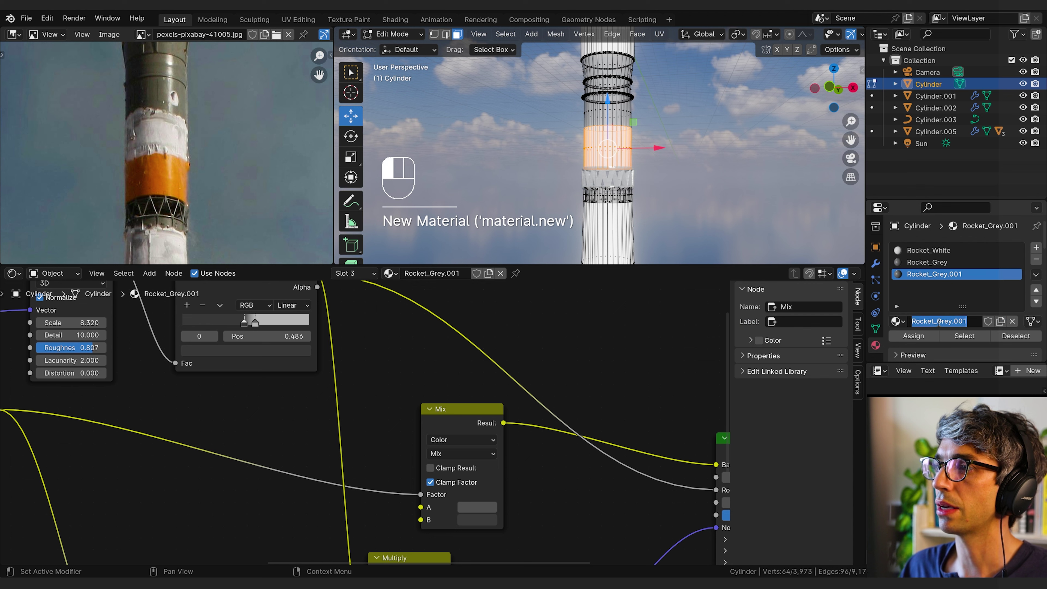
drag(938, 321, 1025, 320)
key(BackSpace)
text(Oramge)
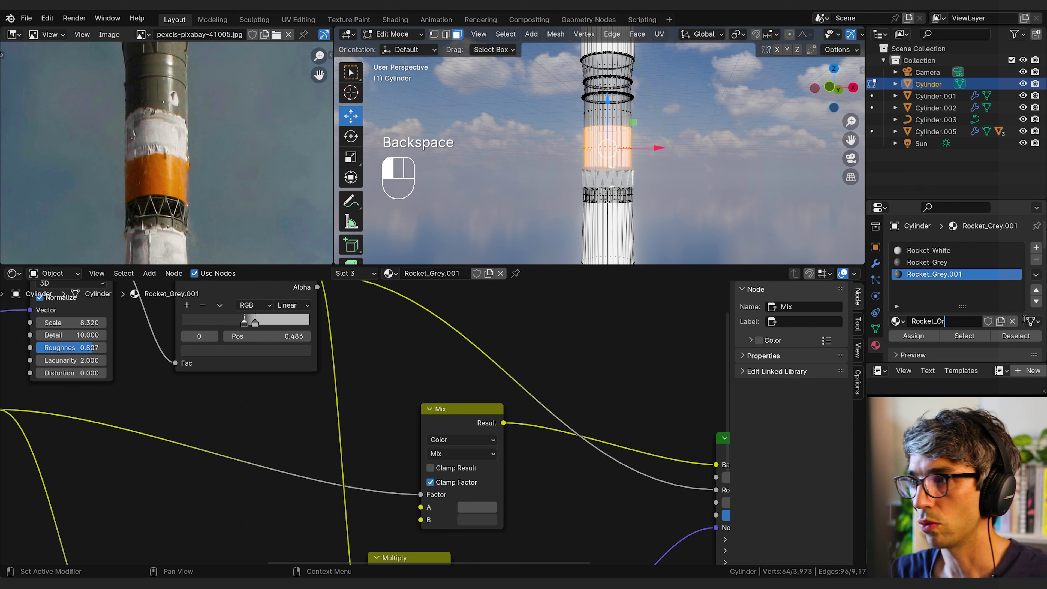
key(BackSpace)
key(BackSpace)
key(BackSpace)
text(nge)
key(Return)
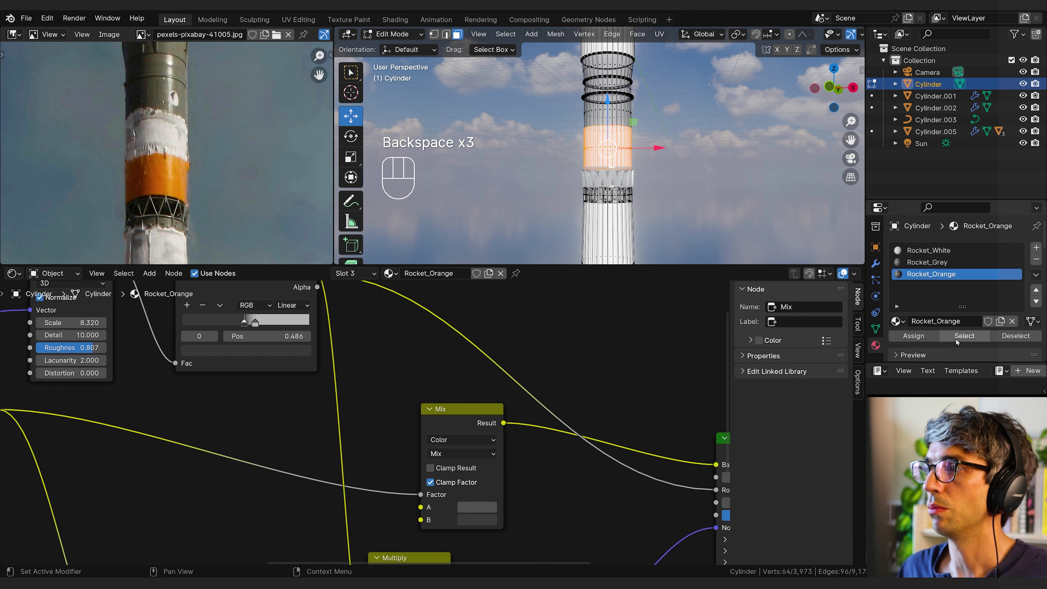
click(914, 336)
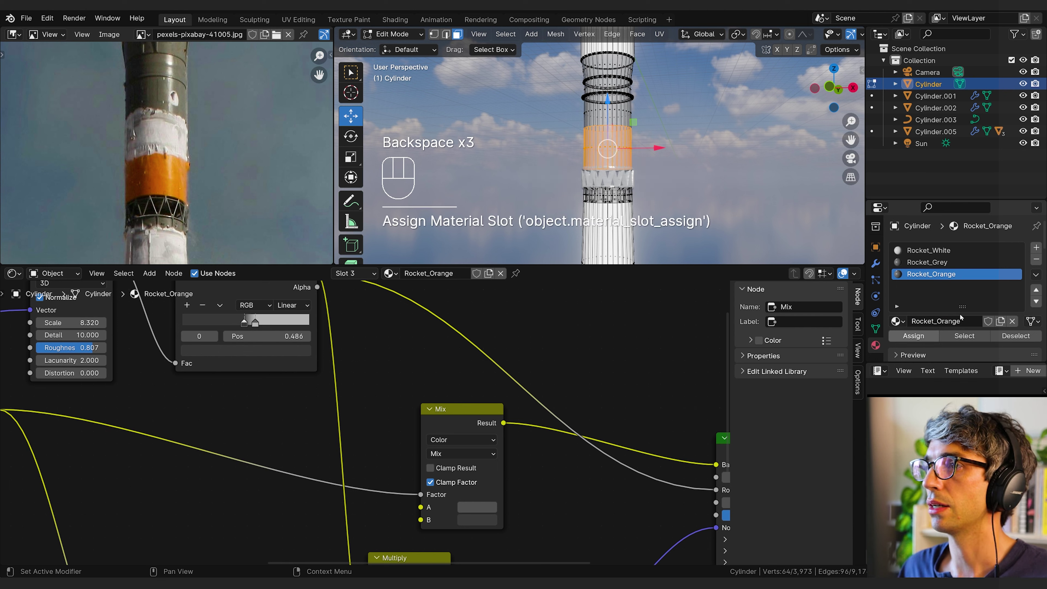
- Sample orange tones from the reference photo's orange band for the Mix node's A and B colors, and return to Object Mode
click(477, 506)
click(574, 456)
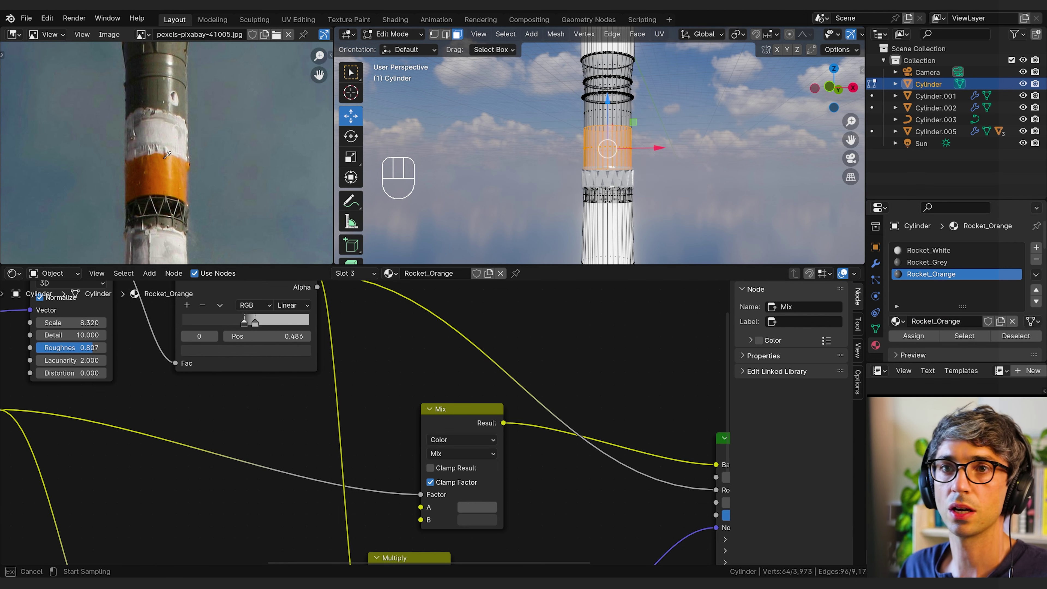
click(159, 177)
click(479, 511)
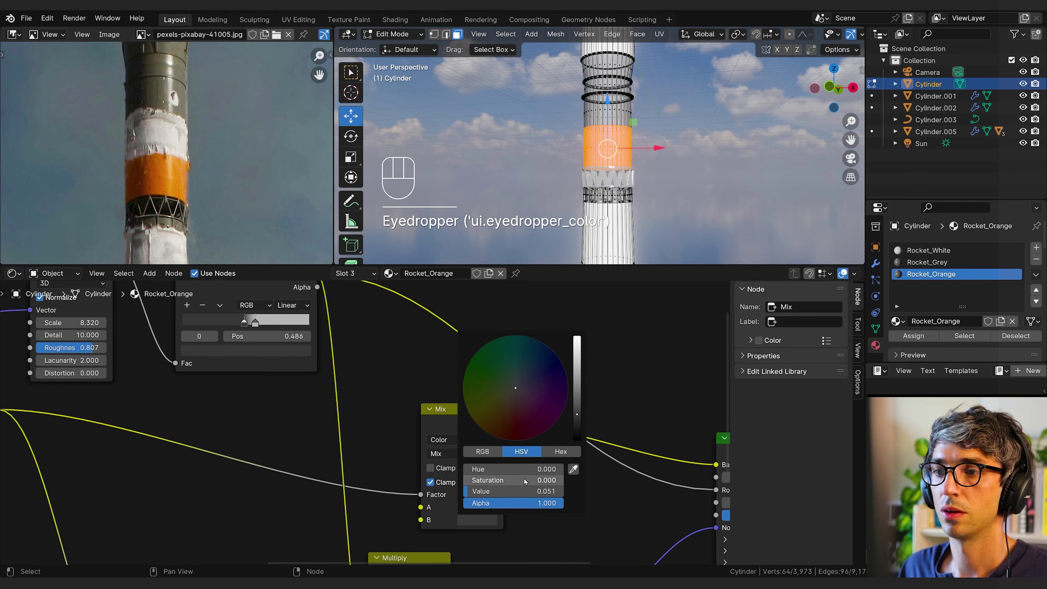
click(574, 470)
click(163, 184)
click(577, 392)
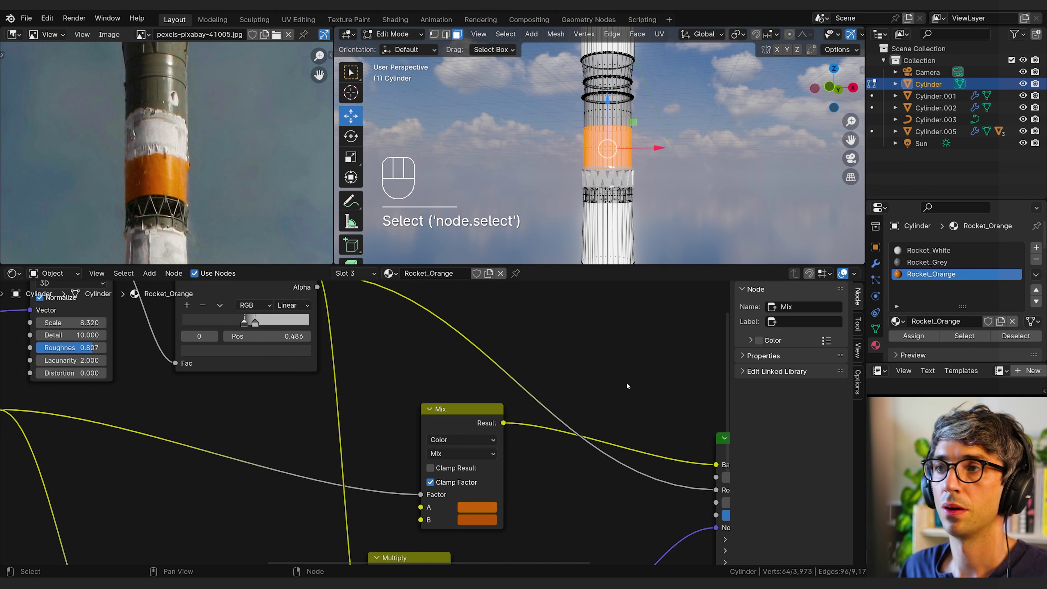
key(Tab)
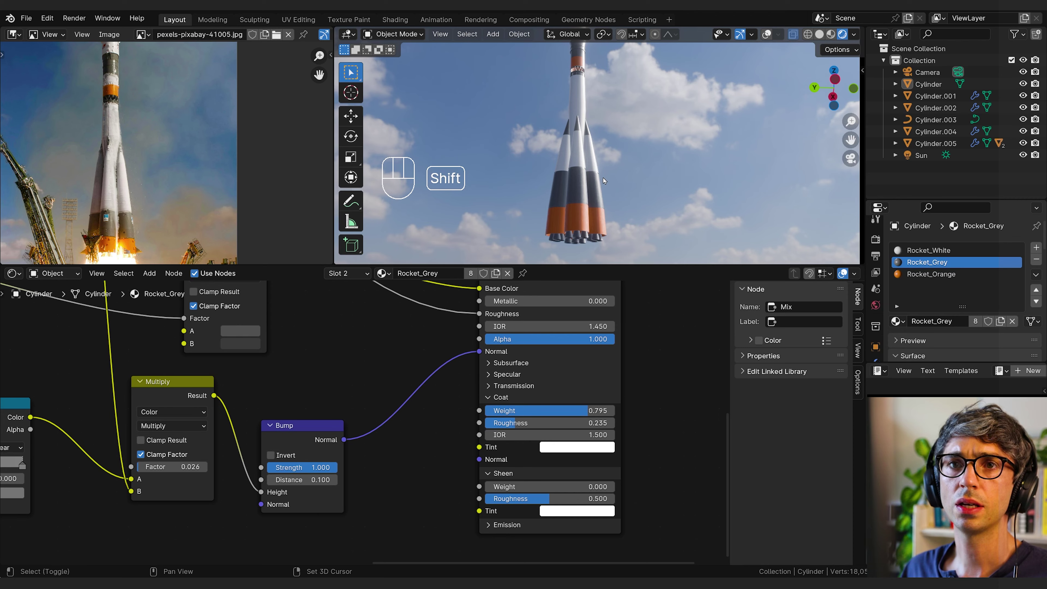
- Compare the white surfaces of the side boosters on the model with those in the reference photo
scroll(603, 178, up, 5)
shift+middle_drag(603, 178, 648, 257)
scroll(648, 258, up, 2)
scroll(88, 155, up, 4)
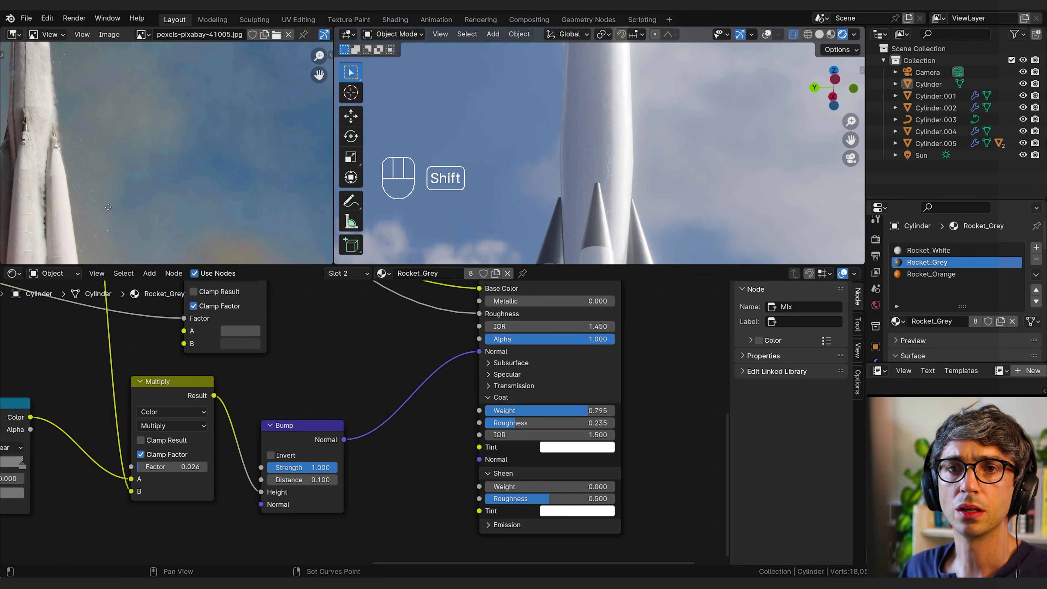
shift+middle_drag(87, 210, 188, 234)
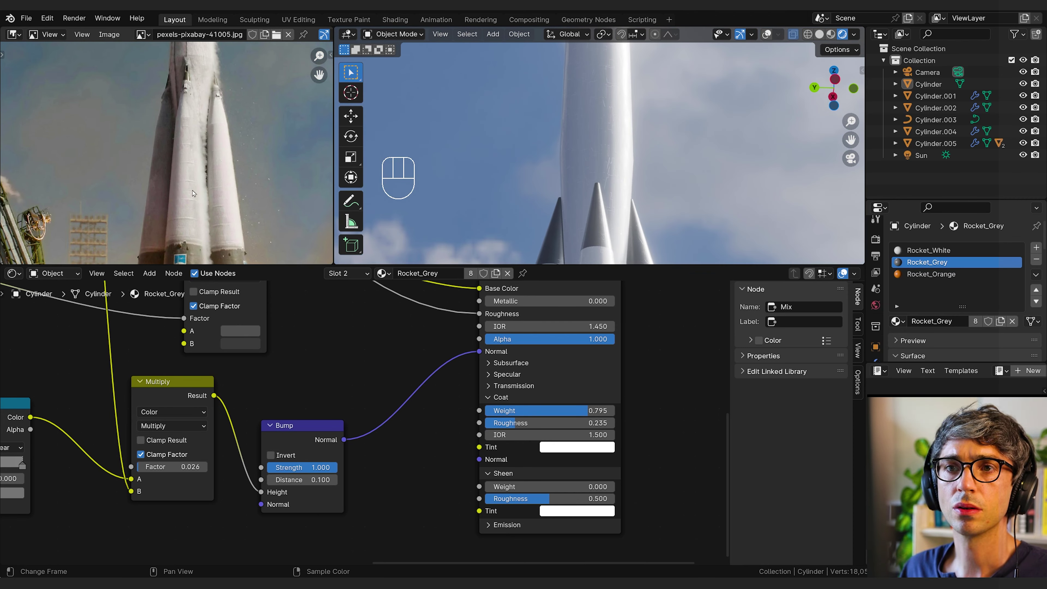
shift+middle_drag(611, 227, 608, 86)
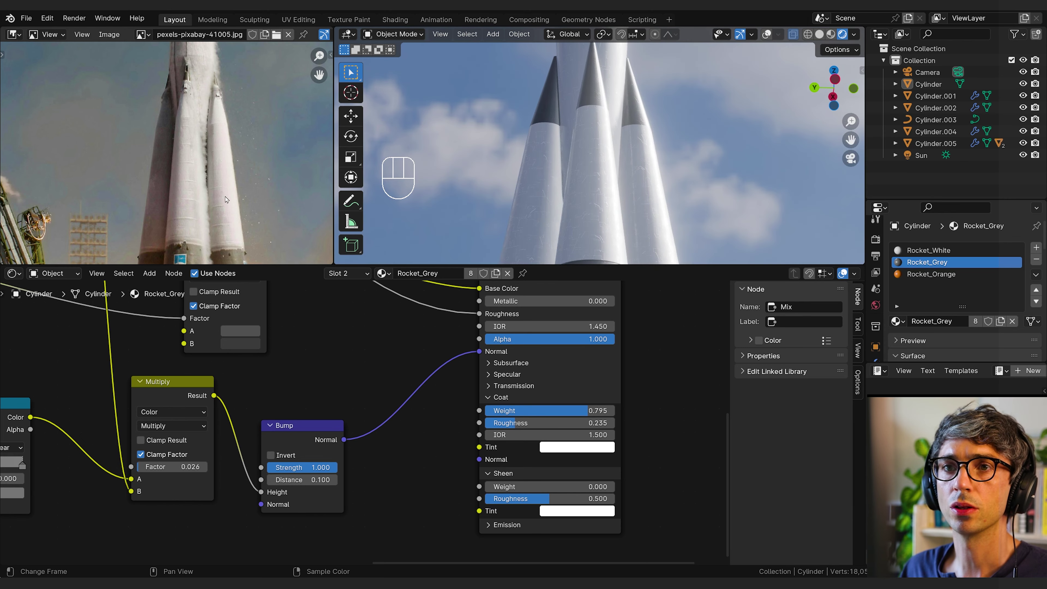
shift+middle_drag(205, 111, 181, 107)
- Select the front booster and add a Wave Texture node to its Rocket_White material
click(608, 238)
scroll(609, 238, down, 5)
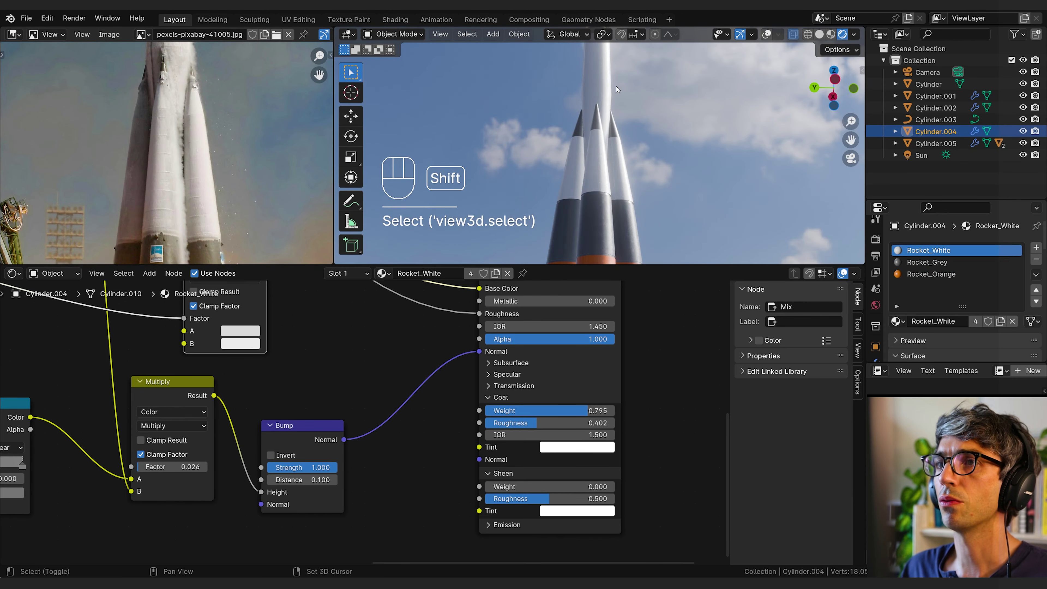
scroll(279, 151, down, 3)
shift+middle_drag(280, 151, 296, 177)
shift+middle_drag(617, 169, 618, 106)
scroll(616, 103, up, 5)
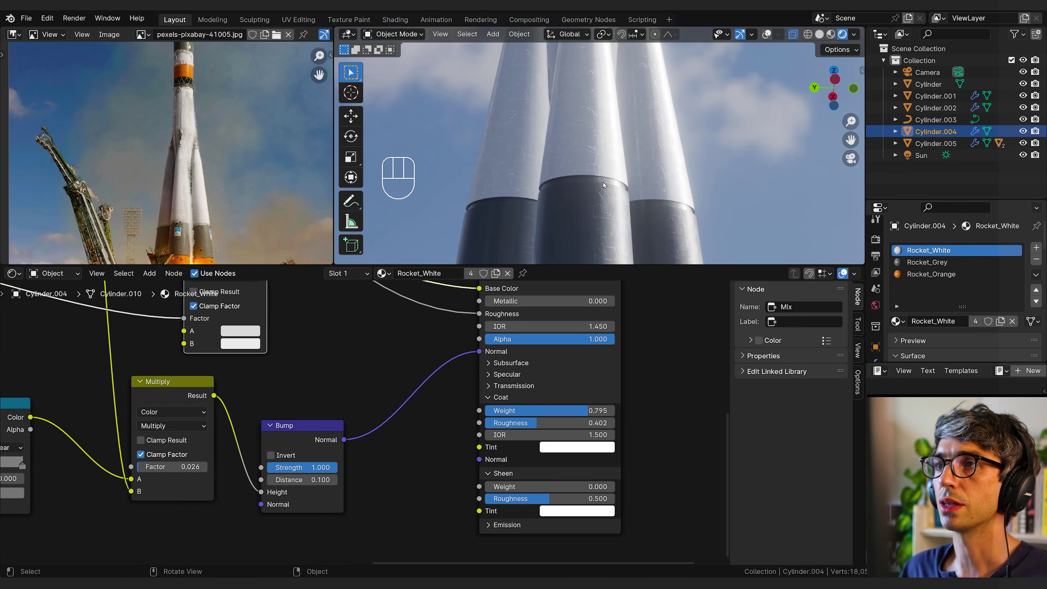
middle_drag(347, 353, 358, 370)
shift+middle_drag(598, 161, 591, 223)
scroll(365, 326, down, 1)
scroll(365, 326, down, 6)
middle_drag(274, 524, 326, 432)
click(326, 432)
key(shift+a)
text(wave)
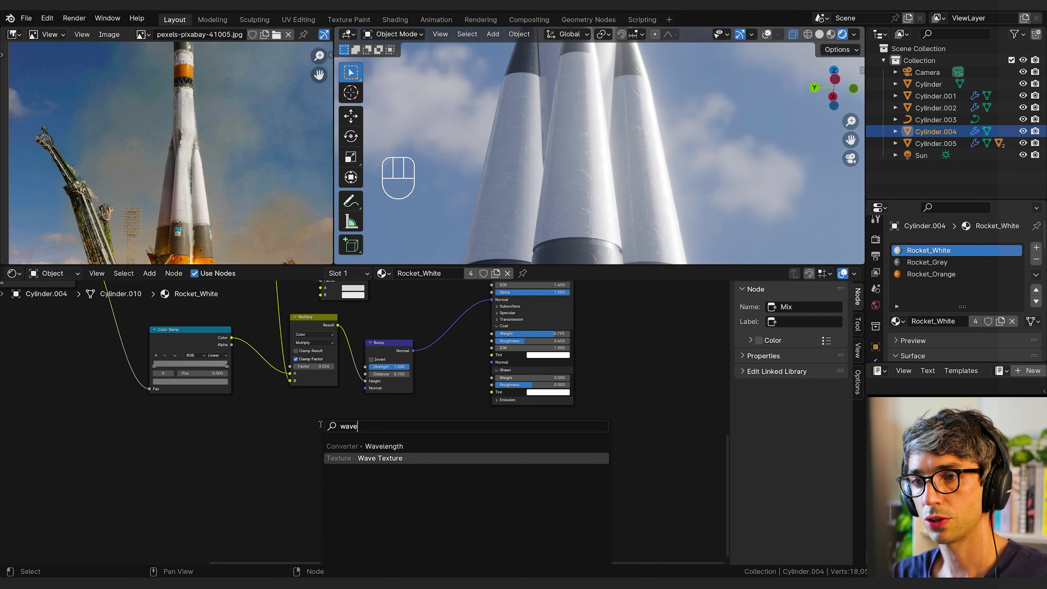
click(380, 458)
- Place the Wave Texture near the Material Output and link its Fac output to the Surface input for a preview
middle_drag(421, 433, 311, 477)
drag(236, 477, 602, 363)
middle_drag(646, 345, 420, 488)
drag(358, 506, 521, 345)
drag(365, 399, 507, 358)
middle_drag(449, 441, 565, 421)
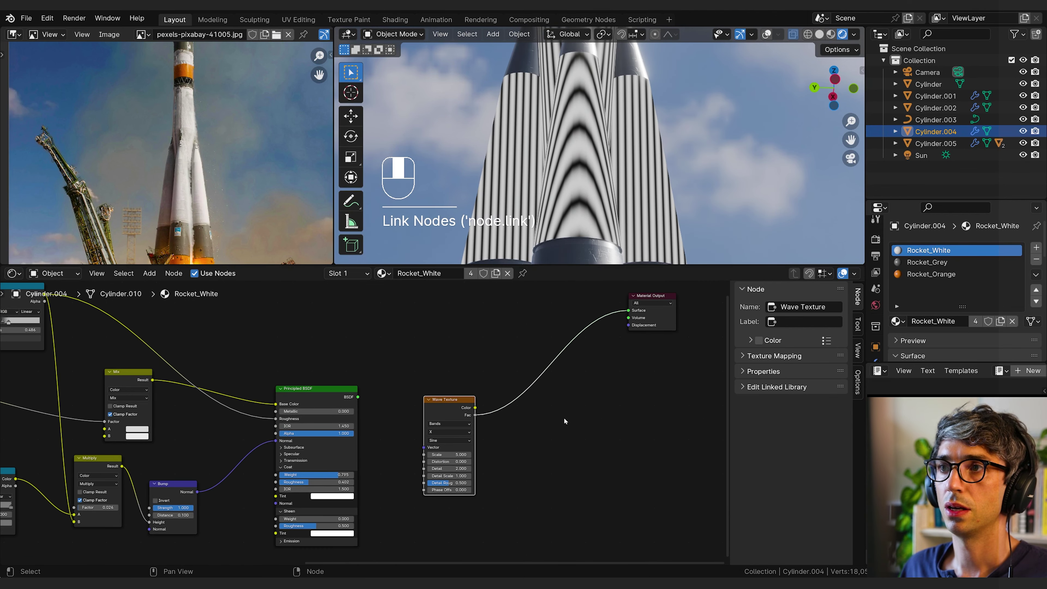
- Add a Texture Coordinate node and link its UV output to the Wave Texture's Vector input, trying the Object output first
drag(469, 406, 564, 384)
key(shift+a)
text(tex)
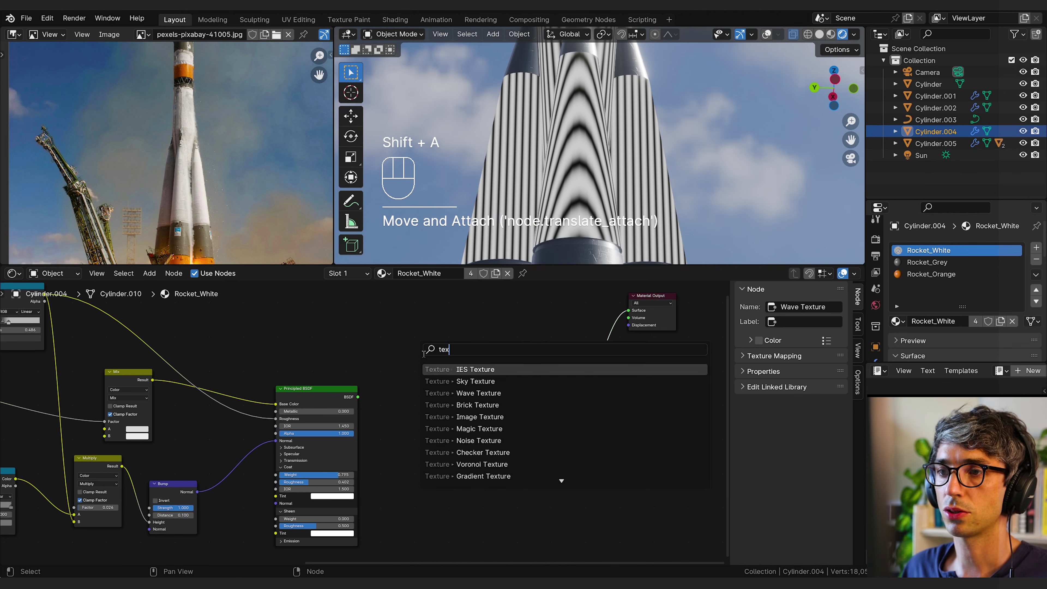
text(ture co)
key(Return)
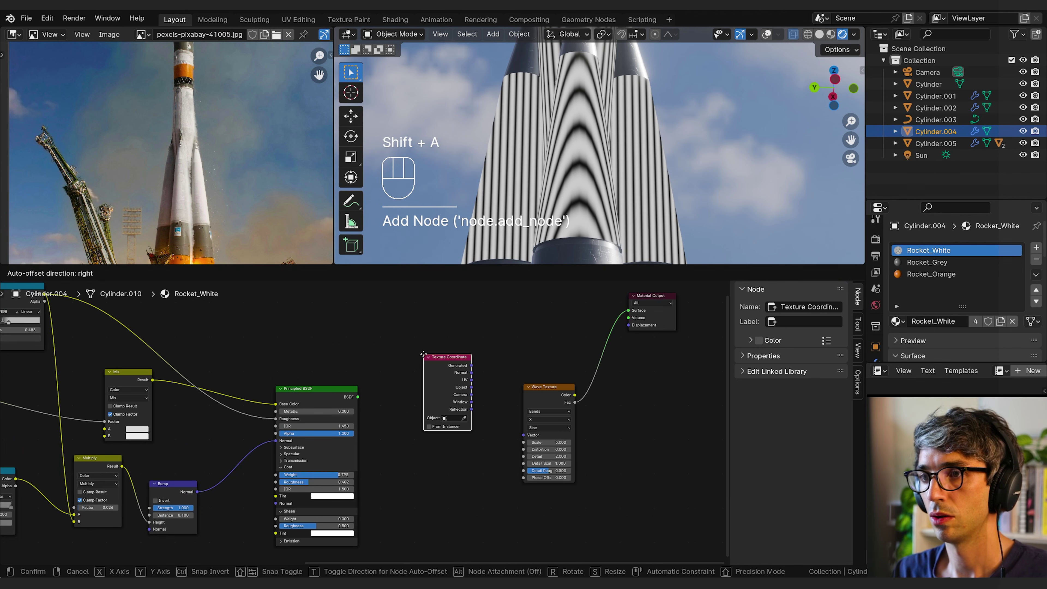
drag(476, 407, 524, 435)
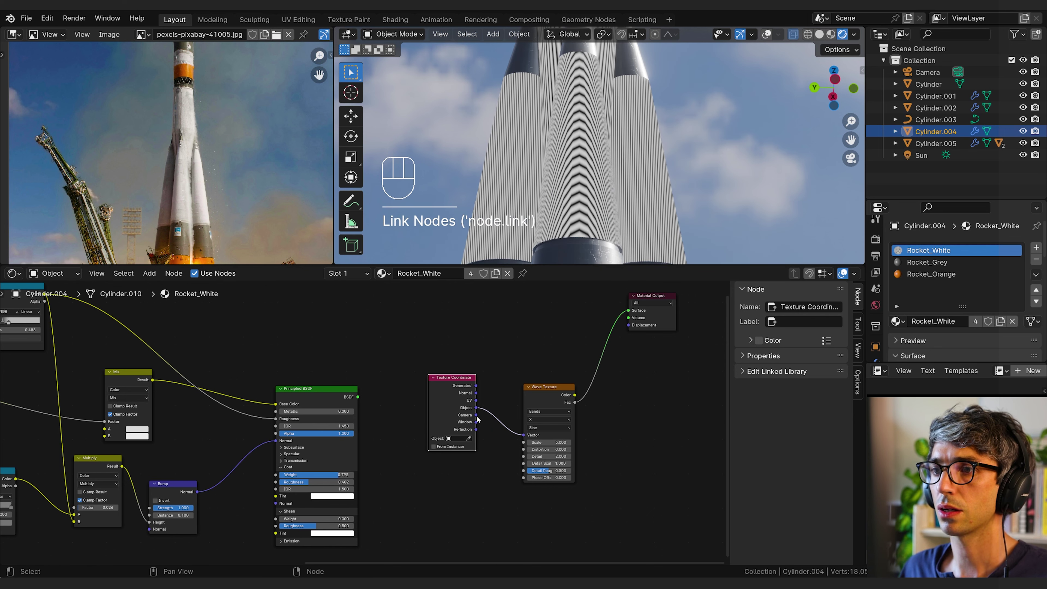
drag(477, 408, 484, 408)
drag(530, 437, 529, 437)
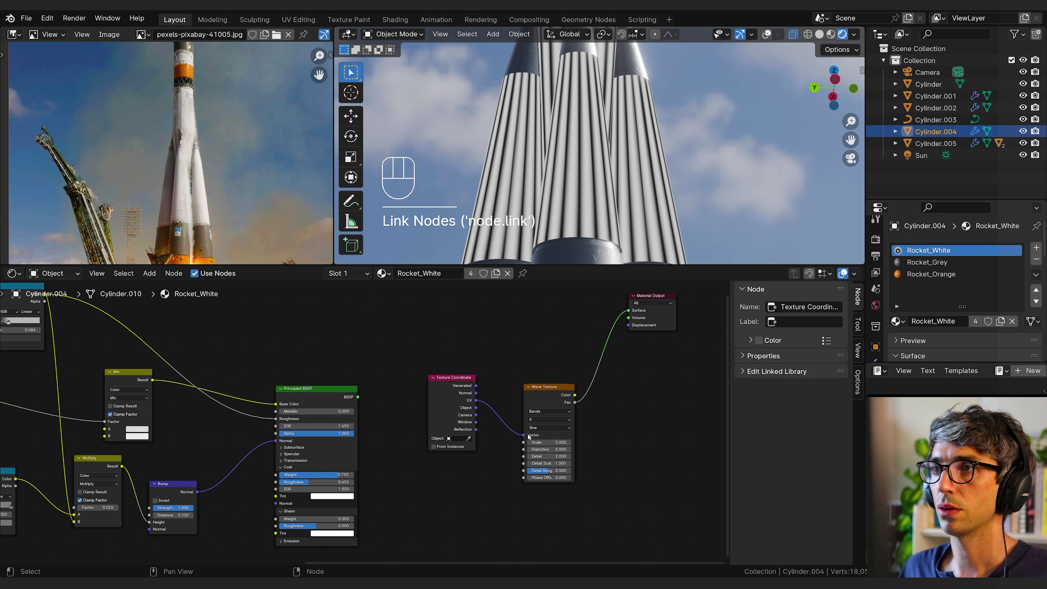
- Insert a Mapping node before the Wave Texture, feed it Generated coordinates, and set the bands direction to Z
key(shift+a)
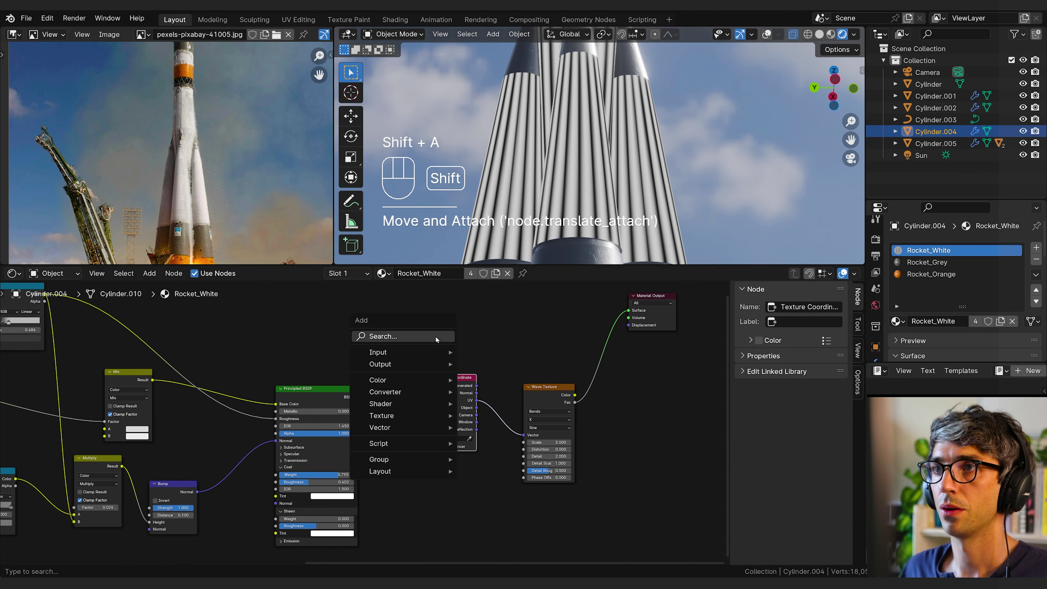
click(436, 337)
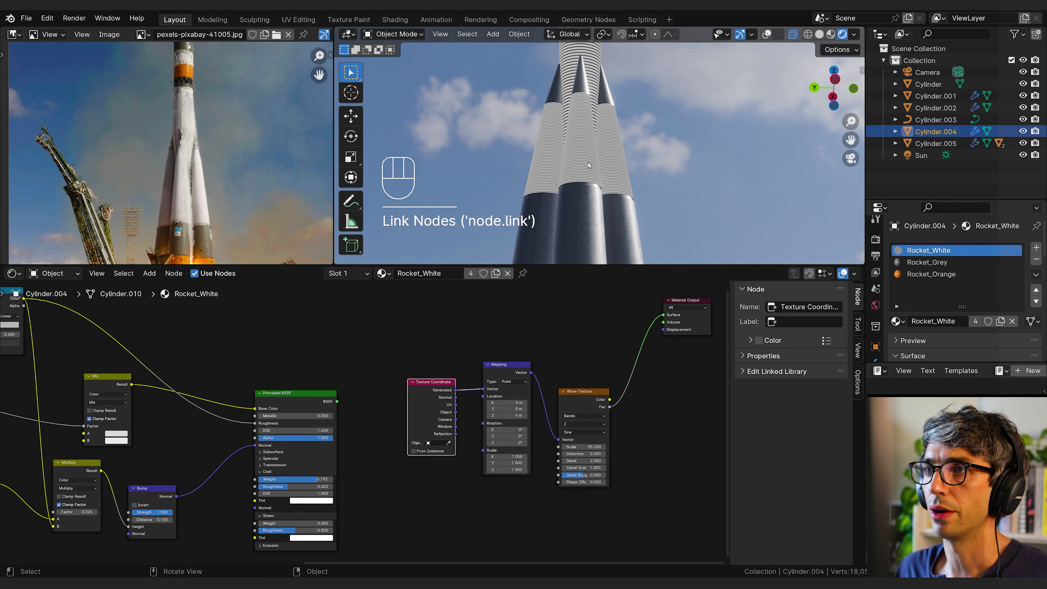
shift+middle_drag(606, 122, 588, 139)
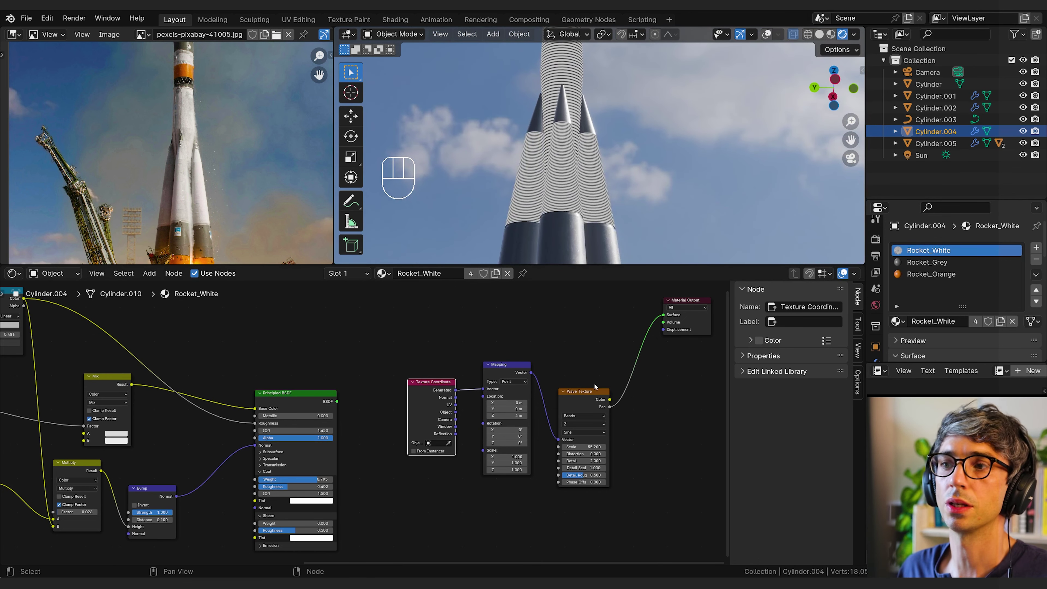
- Delete the Mapping node while keeping the Generated link to the Wave Texture, and set the wave's Scale to 10.2
drag(586, 447, 560, 439)
click(508, 364)
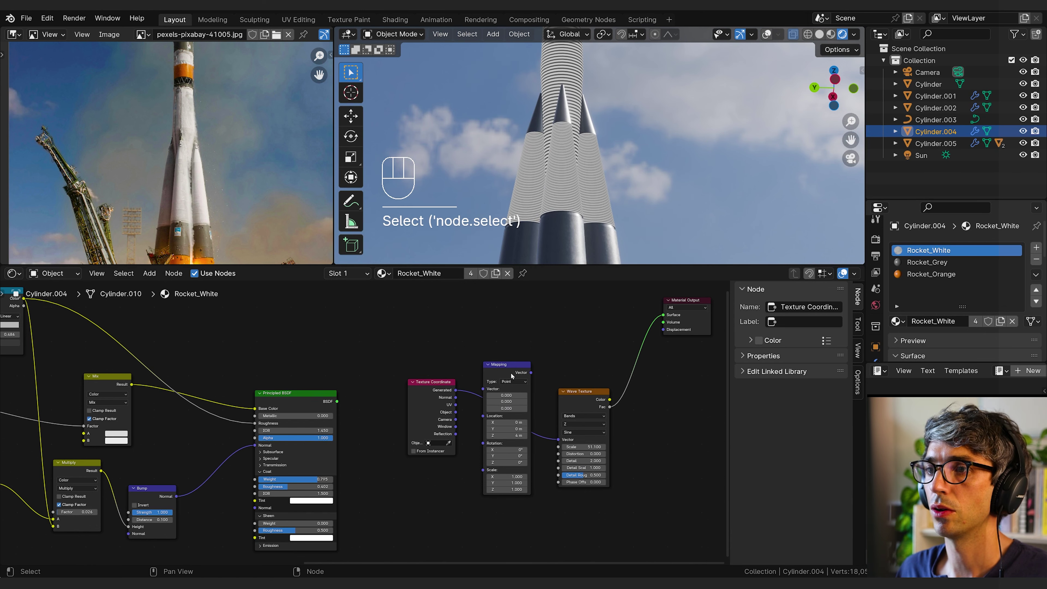
key(x)
shift+middle_drag(561, 356, 558, 340)
scroll(559, 340, up, 1)
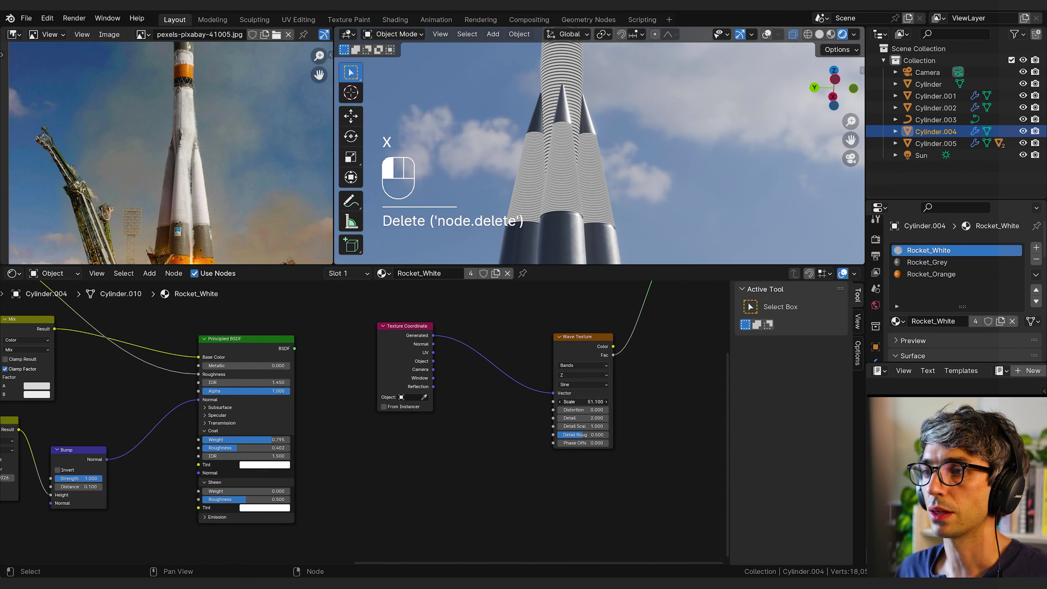
click(576, 376)
click(571, 411)
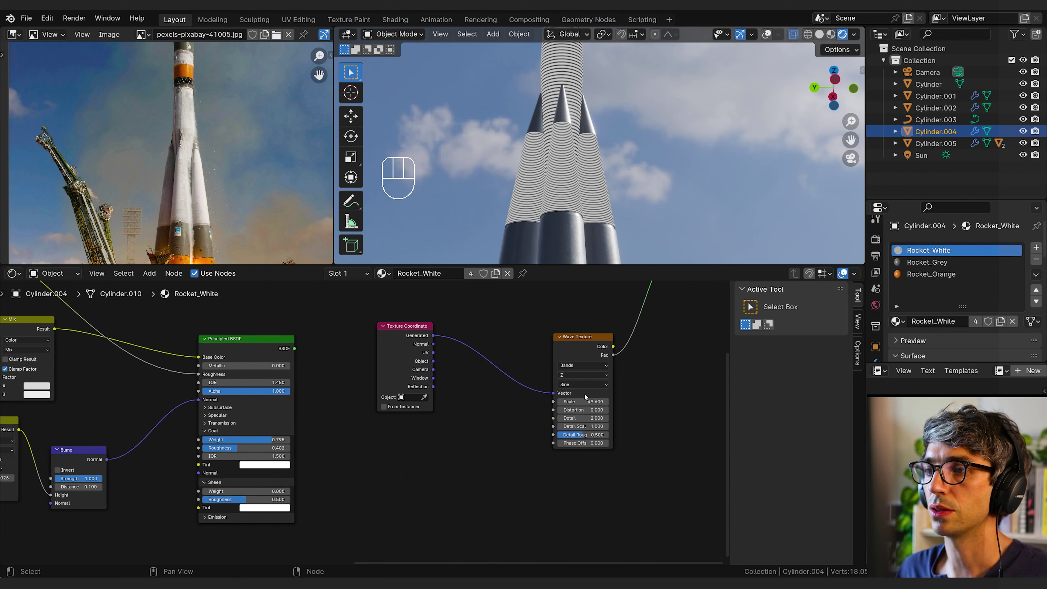
mouse_move(584, 402)
mouse_down()
mouse_move(515, 401)
mouse_move(601, 401)
mouse_up()
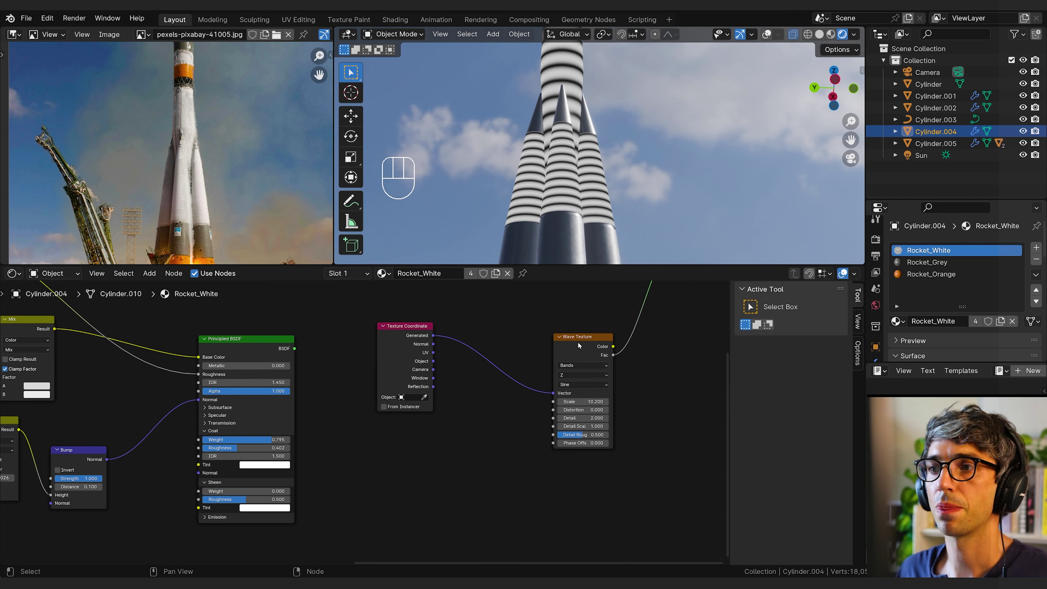
- Move the Wave Texture closer to the Texture Coordinate node and insert a Color Ramp between its Fac output and the Material Output
drag(578, 346, 517, 336)
key(shift+a)
text(color)
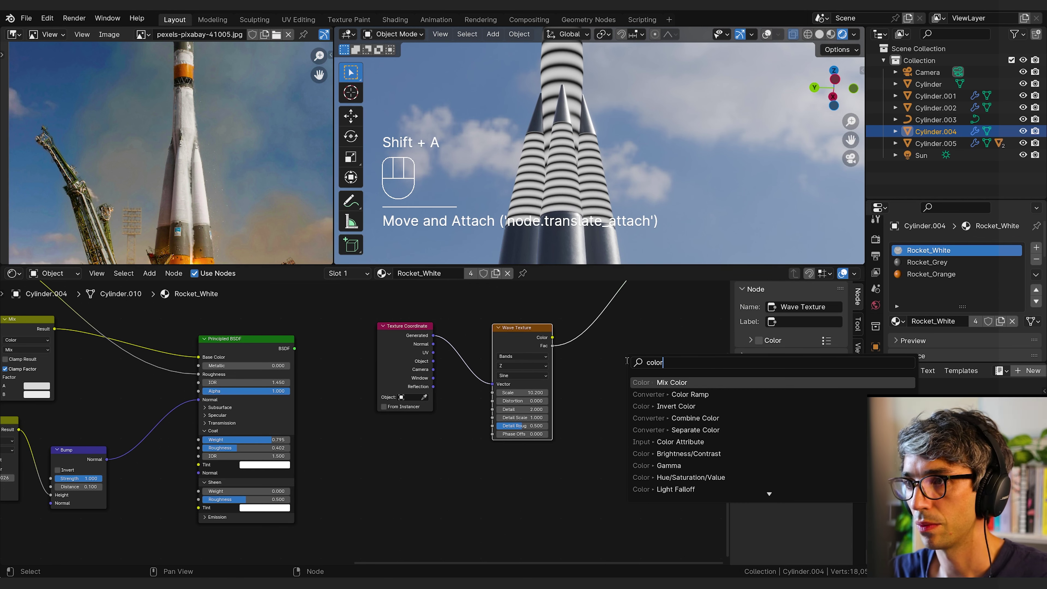
key(Down)
key(Return)
click(592, 374)
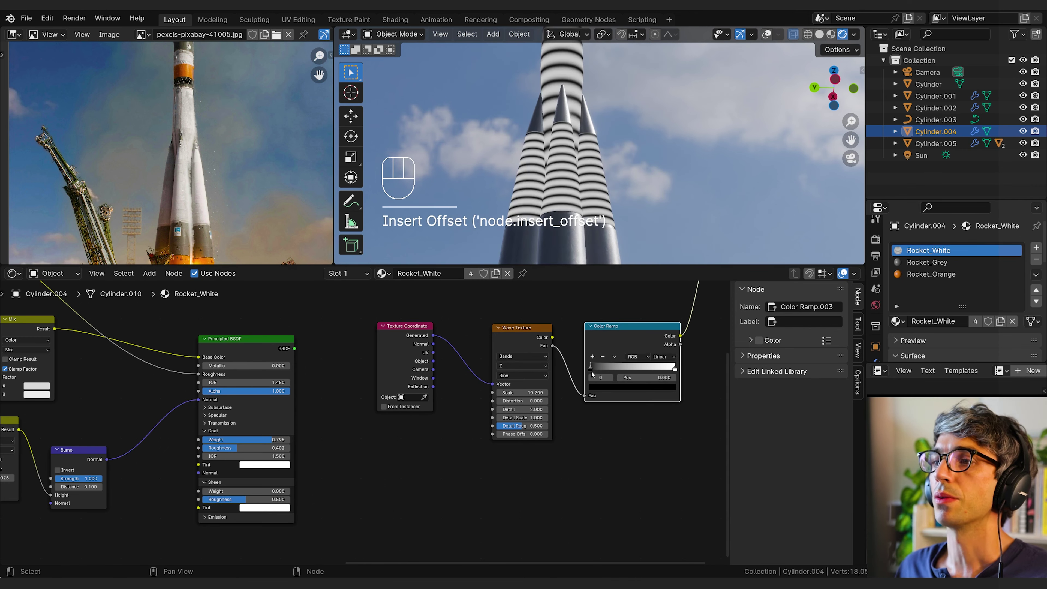
- Move the new Color Ramp's white stop to about 0.057 and set its interpolation to Ease to get thin lines
mouse_move(591, 367)
mouse_down()
mouse_move(610, 363)
mouse_move(591, 366)
mouse_up()
click(673, 368)
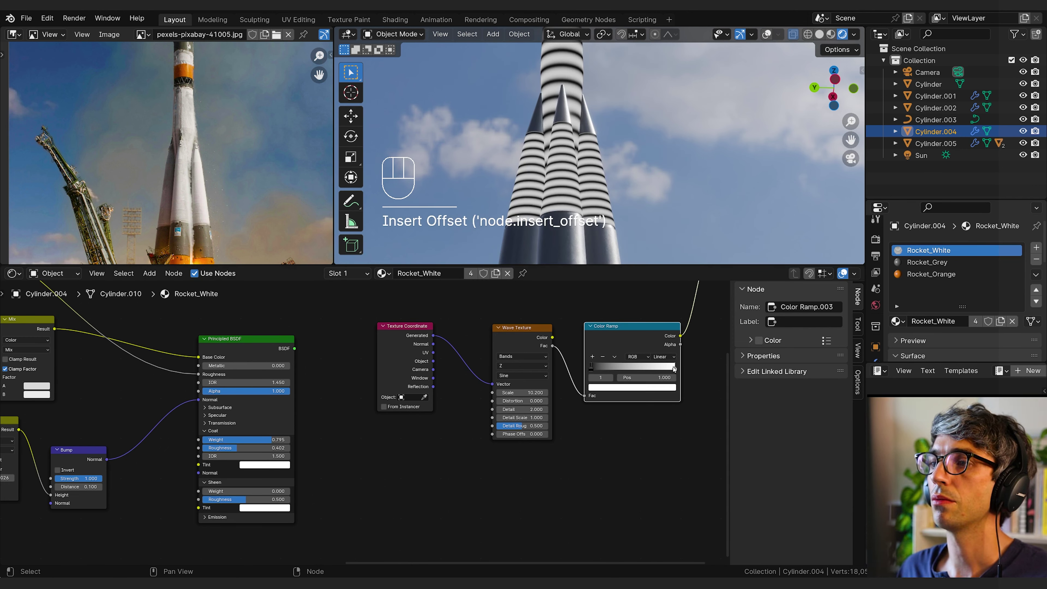
drag(674, 367, 595, 369)
click(585, 370)
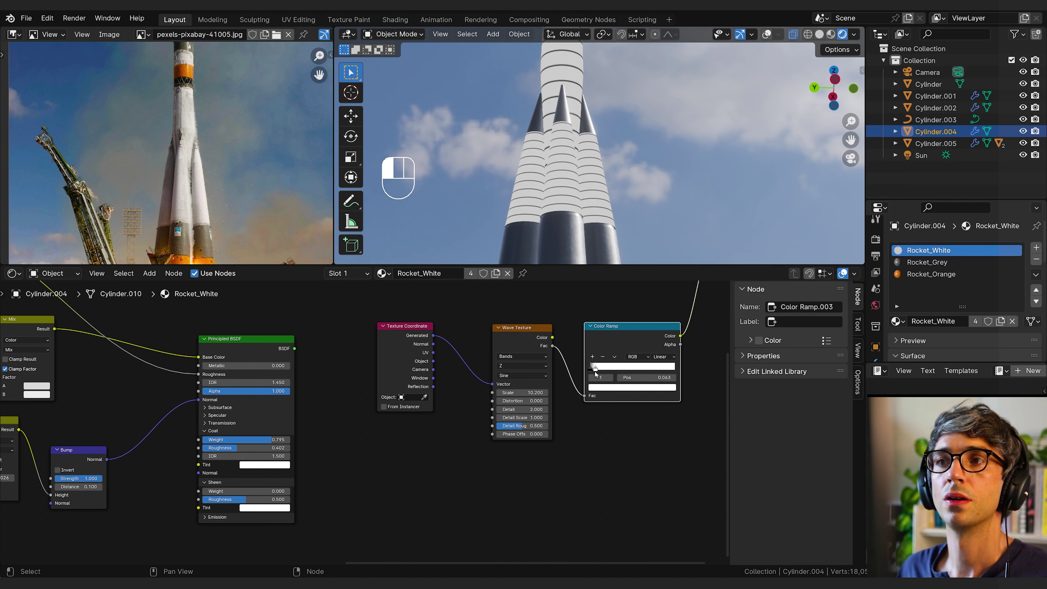
click(671, 360)
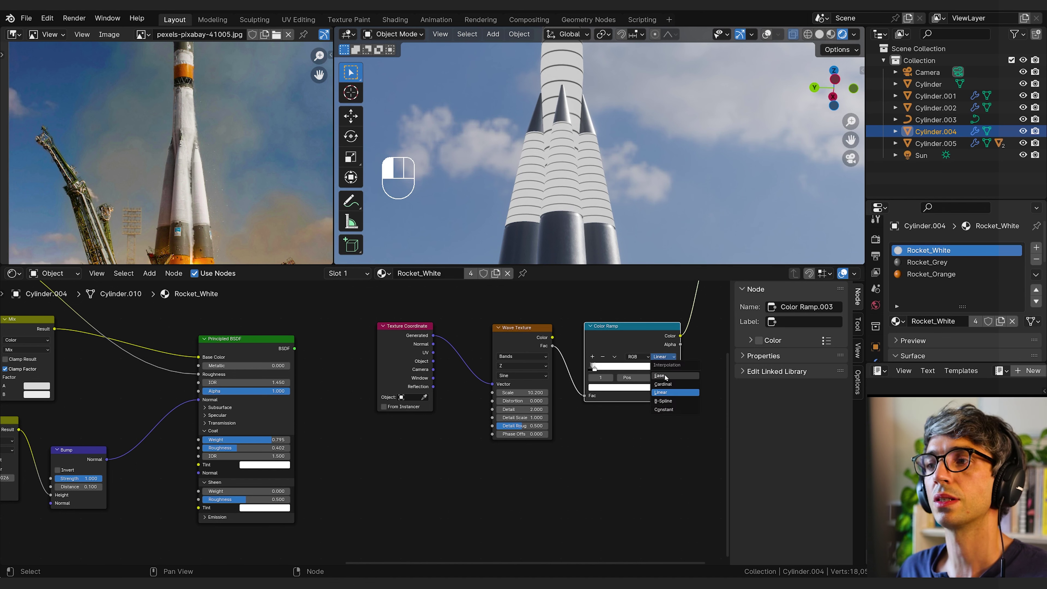
click(664, 374)
shift+middle_drag(568, 130, 577, 231)
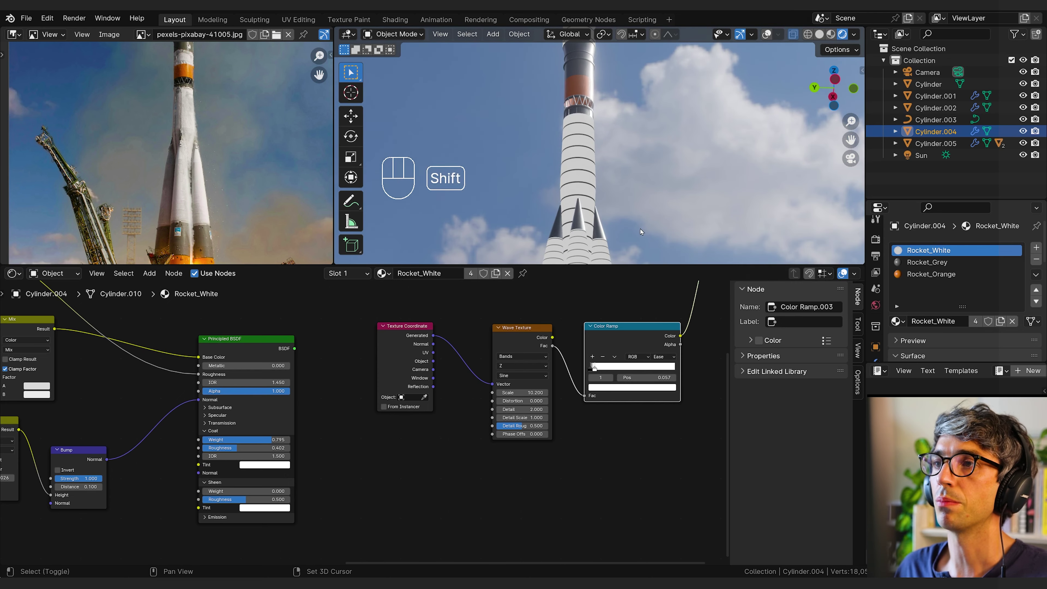
shift+middle_drag(641, 229, 641, 103)
scroll(601, 433, down, 2)
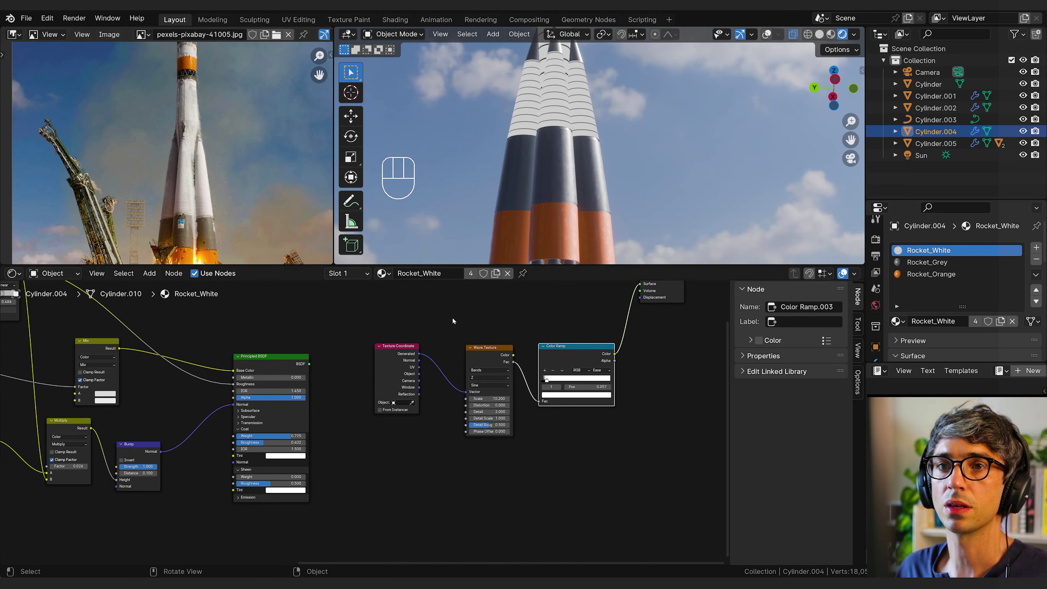
- Disconnect the wave preview from the Material Output and move the Texture Coordinate, Wave Texture and Color Ramp nodes below the main shader nodes
click(664, 408)
drag(655, 299, 363, 431)
scroll(369, 435, down, 4)
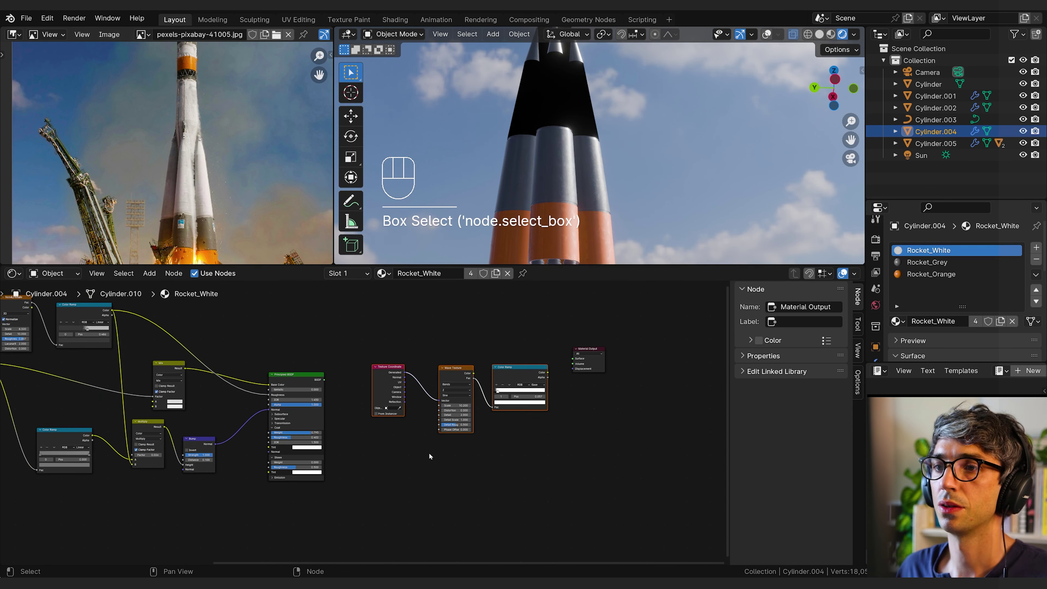
middle_drag(430, 466, 402, 482)
key(g)
click(147, 478)
drag(402, 482, 389, 465)
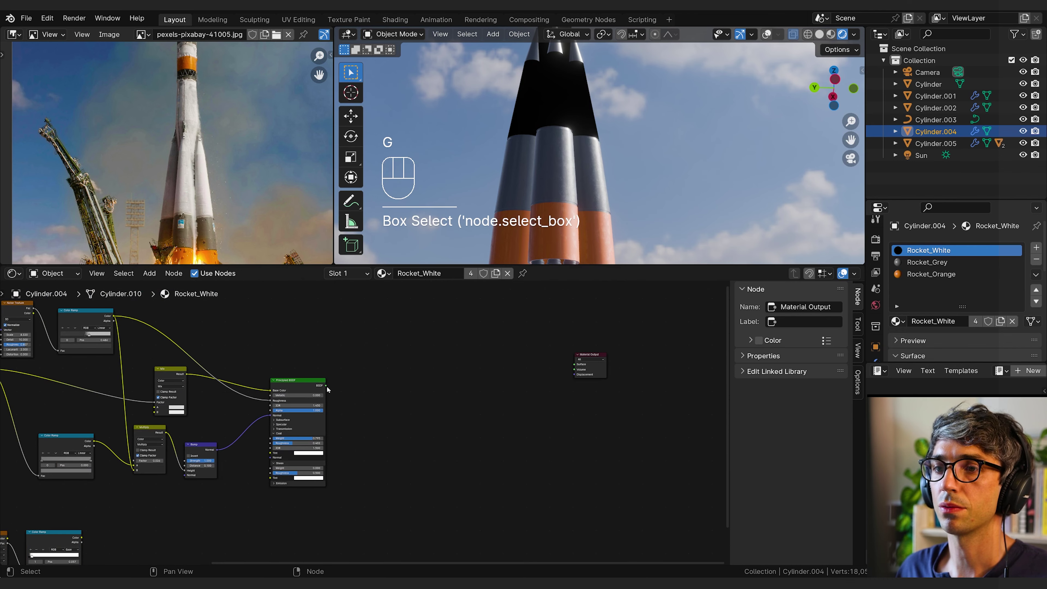
- Link the Principled BSDF's BSDF output back to the Material Output's Surface input
drag(326, 386, 582, 358)
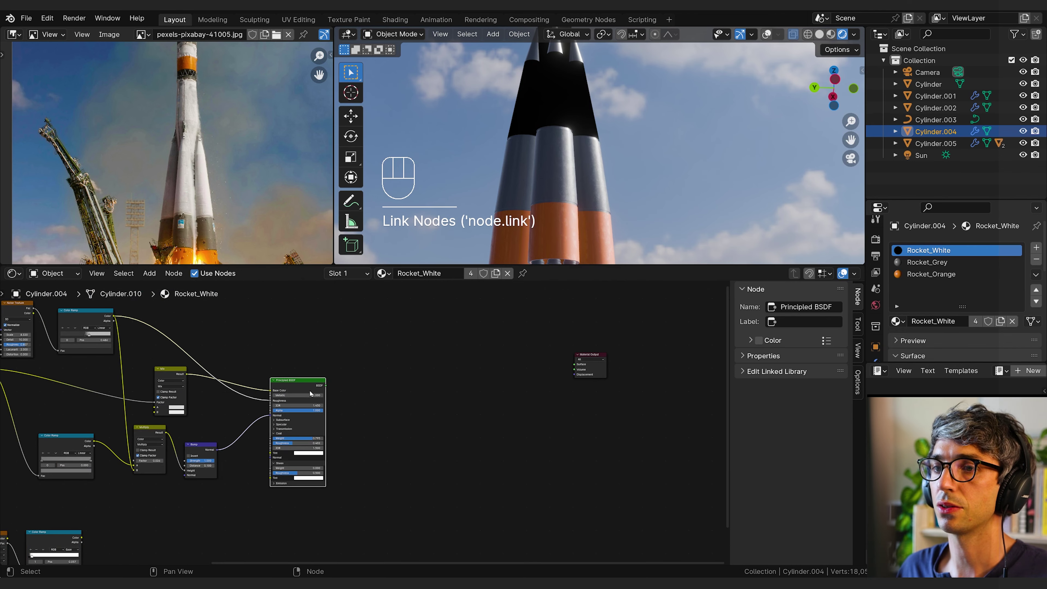
drag(326, 387, 575, 364)
mouse_move(571, 365)
middle_down()
mouse_move(350, 466)
mouse_move(372, 464)
middle_up()
- Reposition the three wave banding nodes below and before the Color Ramp that feeds the Multiply node
drag(373, 465, 103, 537)
key(g)
scroll(578, 455, up, 2)
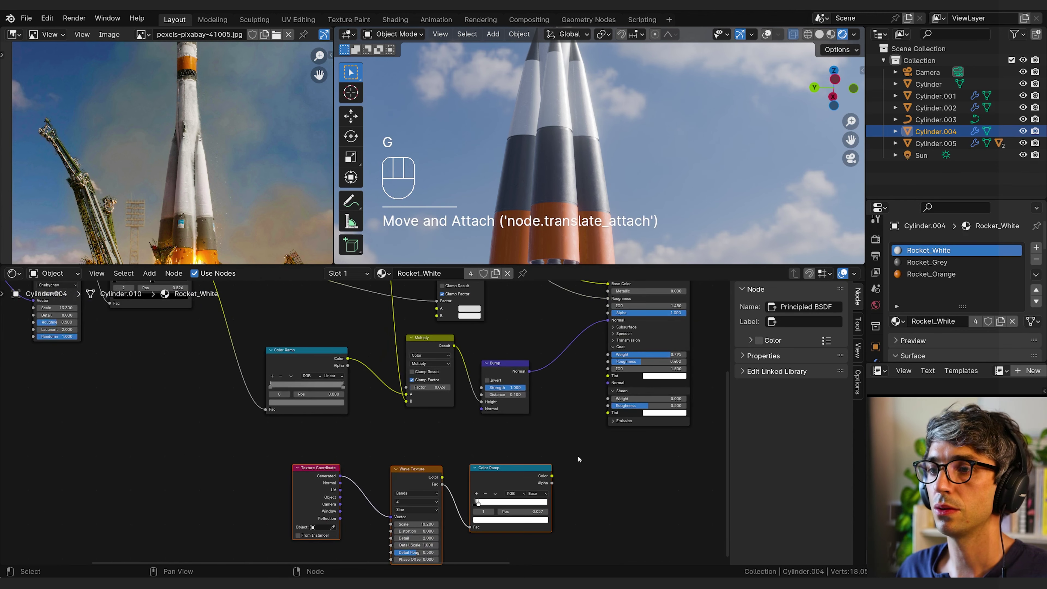
middle_drag(543, 430, 573, 450)
click(408, 461)
middle_drag(408, 461, 506, 448)
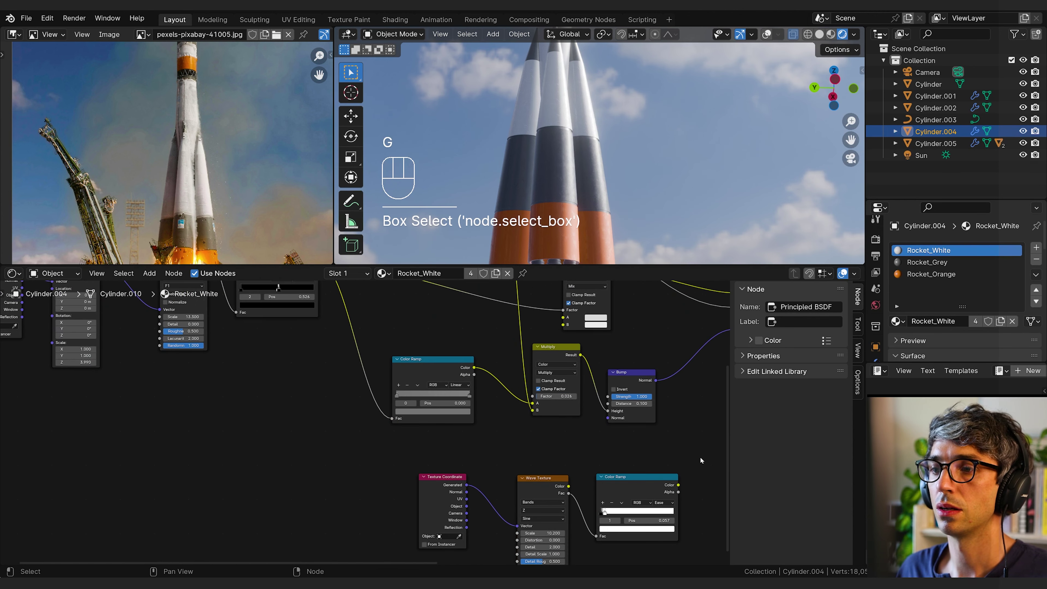
drag(701, 457, 423, 531)
key(g)
click(149, 489)
middle_drag(587, 386, 504, 399)
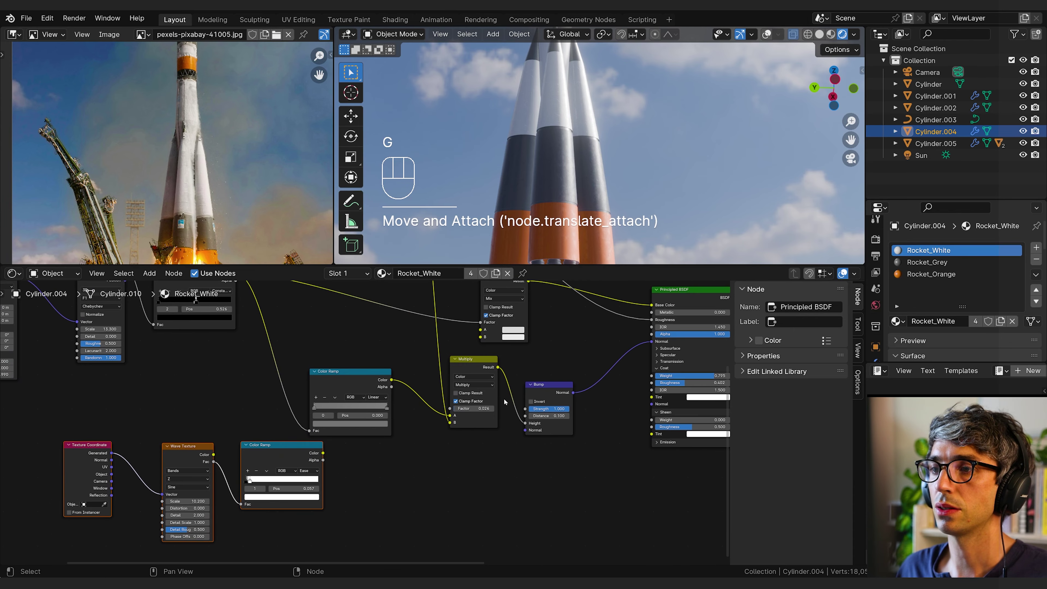
- Shift the Bump node to make room and insert a duplicate of the Multiply node between the existing Multiply and Bump
click(559, 394)
key(g)
click(592, 390)
click(472, 362)
key(shift+d)
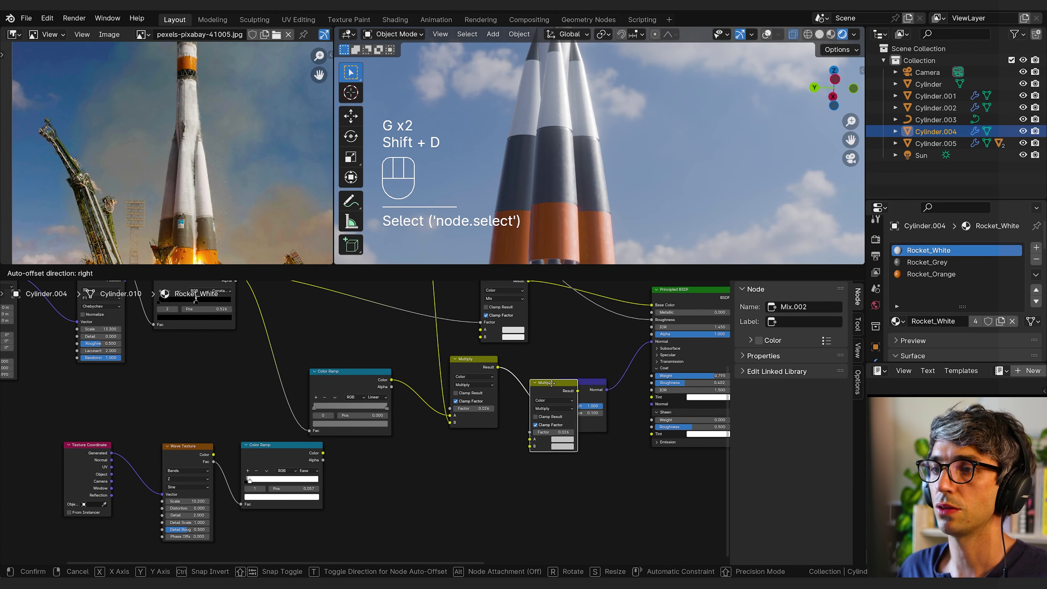
click(548, 379)
click(442, 503)
- Link the wave Color Ramp's Color output to the second Multiply's B input and set its Factor to 0.700
drag(323, 453, 526, 441)
middle_drag(627, 461, 521, 482)
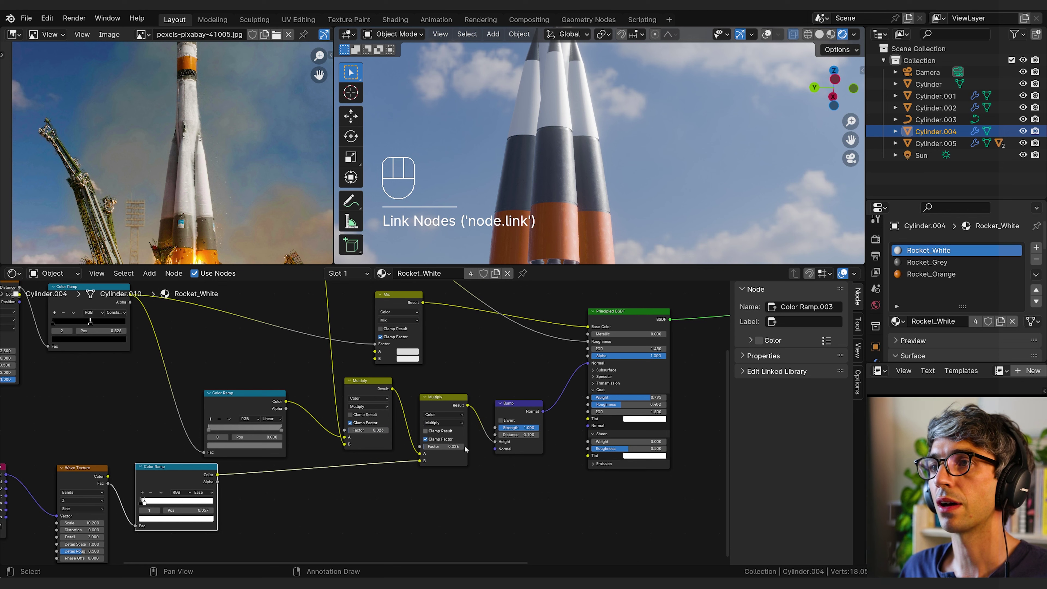
drag(456, 449, 470, 449)
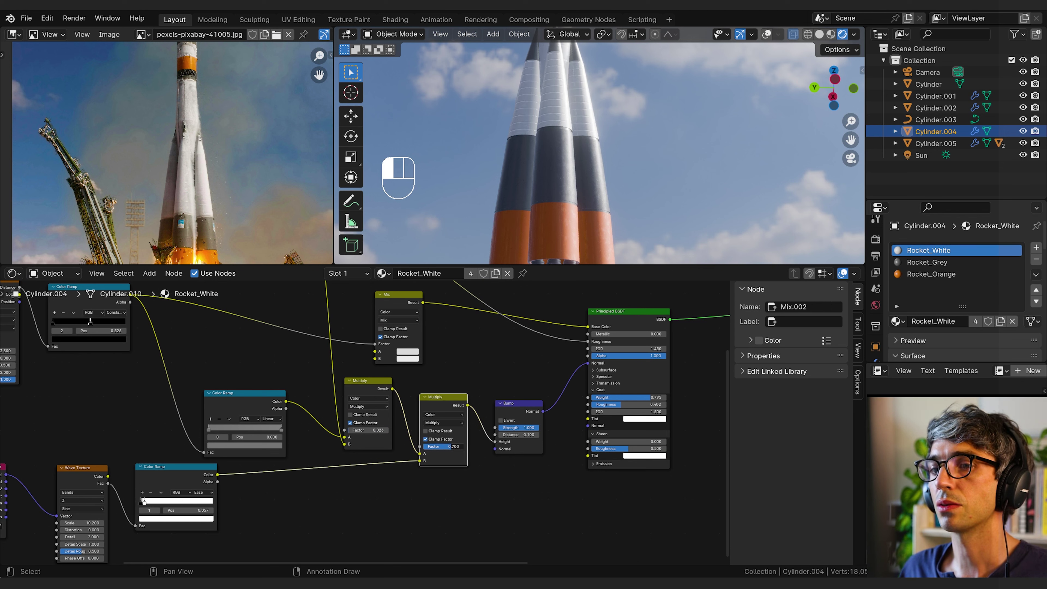
shift+middle_drag(570, 149, 534, 221)
scroll(561, 198, up, 5)
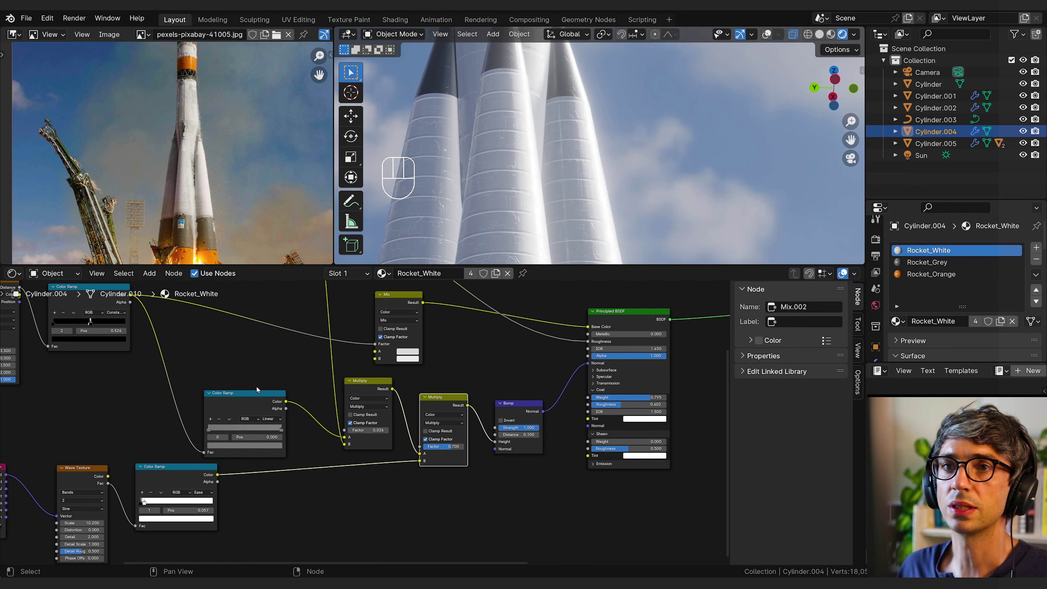
- Raise the color value of the wave Color Ramp's stop at position 0 from black to white
middle_drag(403, 523, 561, 466)
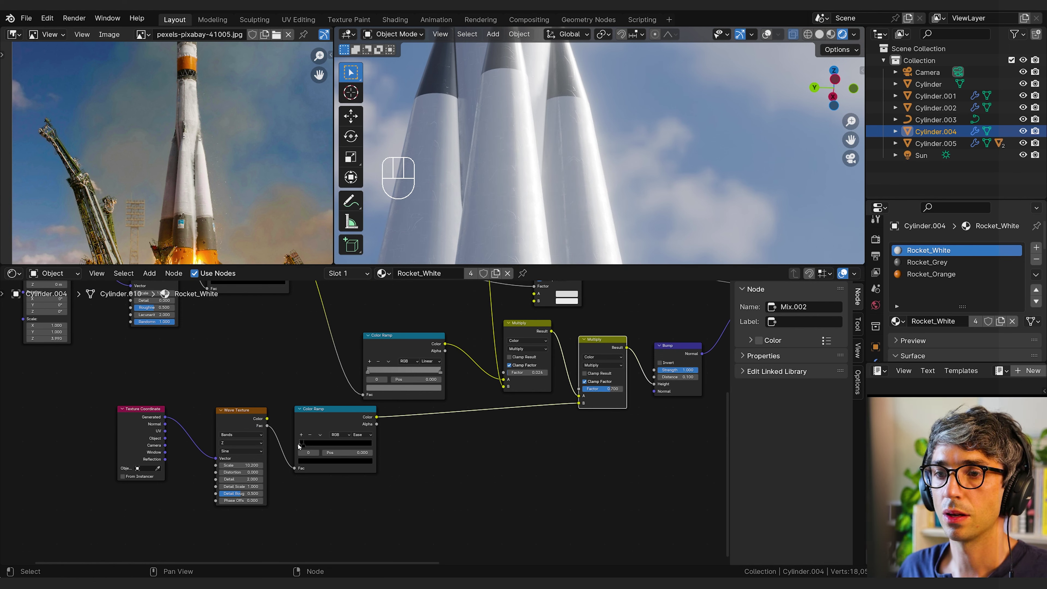
click(312, 462)
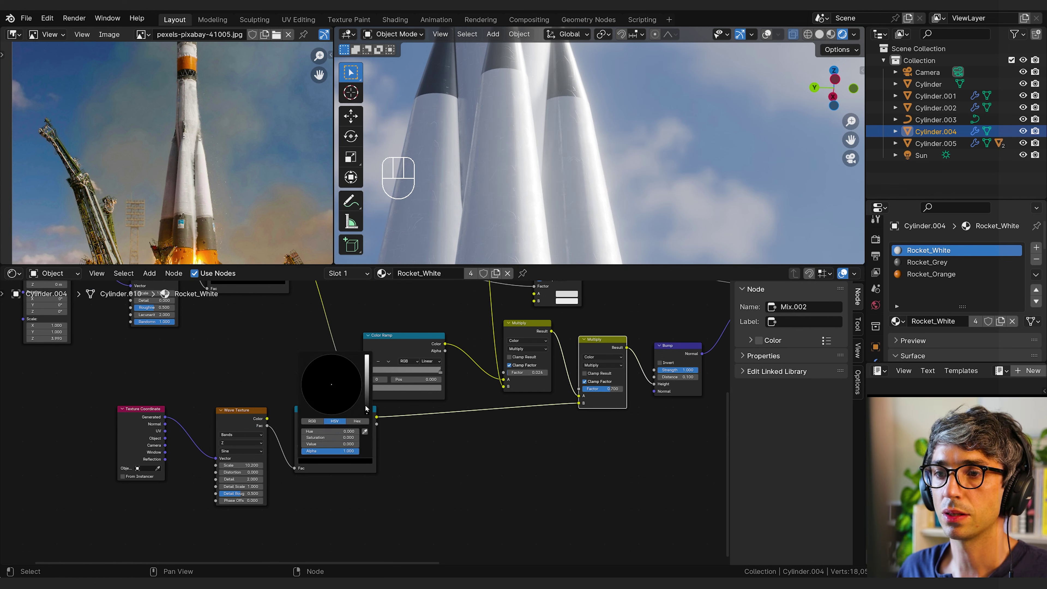
drag(366, 409, 366, 357)
- Compare the rendered rocket's body and boosters with the reference photo, from the orange band down to the engine flames
scroll(168, 204, up, 6)
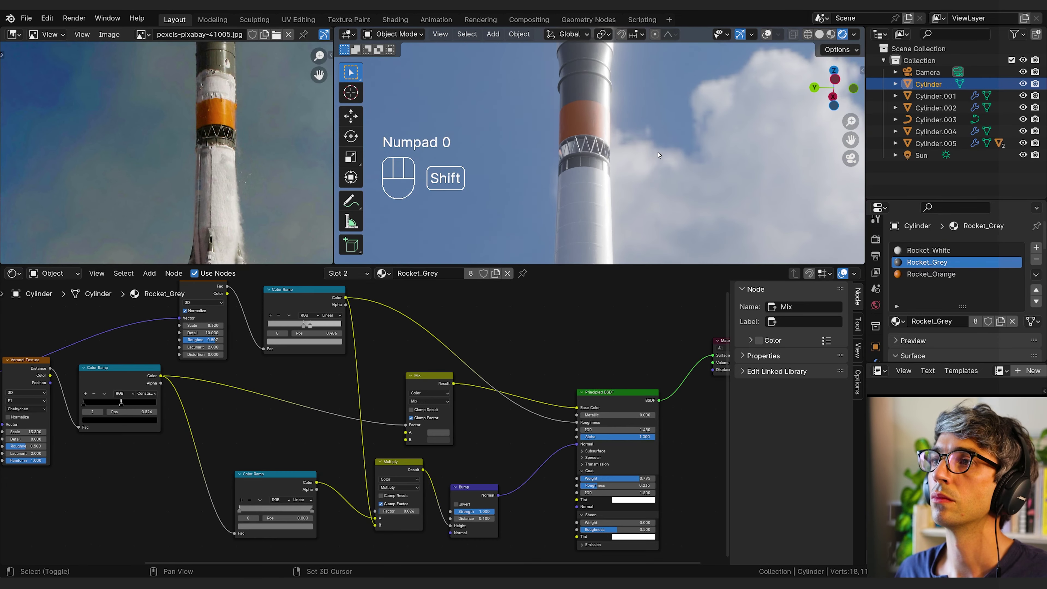
shift+middle_drag(659, 155, 630, 172)
scroll(631, 171, down, 3)
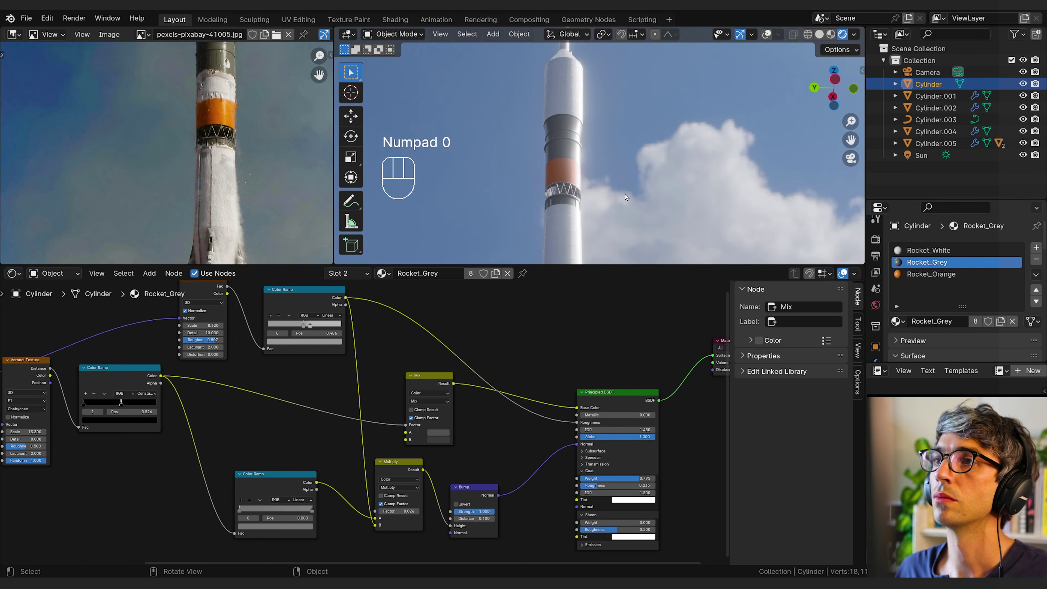
shift+middle_drag(227, 245, 221, 207)
shift+scroll(218, 223, down, 3)
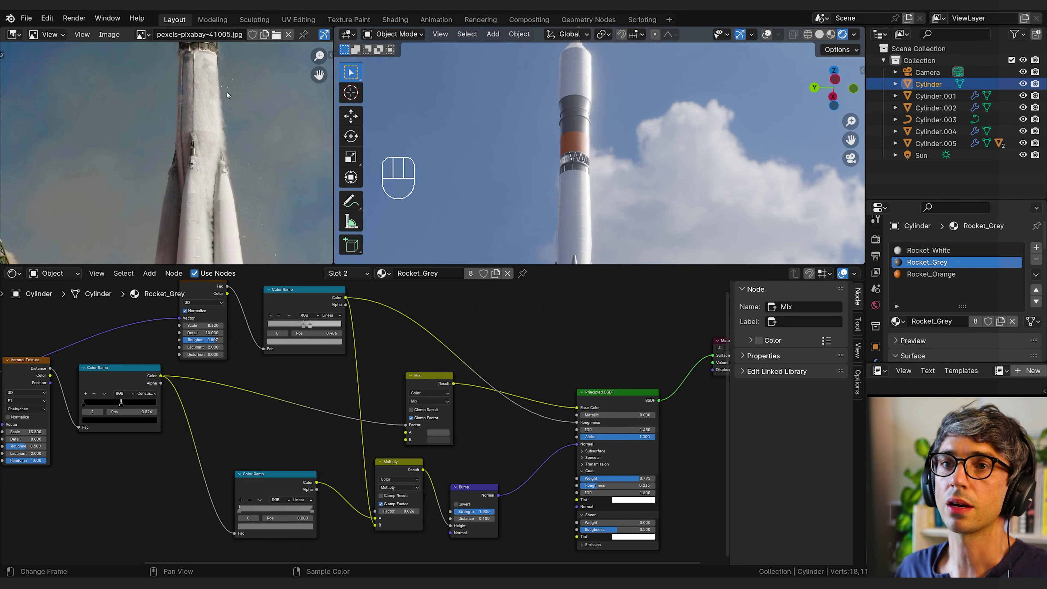
shift+middle_drag(708, 182, 686, 43)
shift+scroll(248, 182, up, 3)
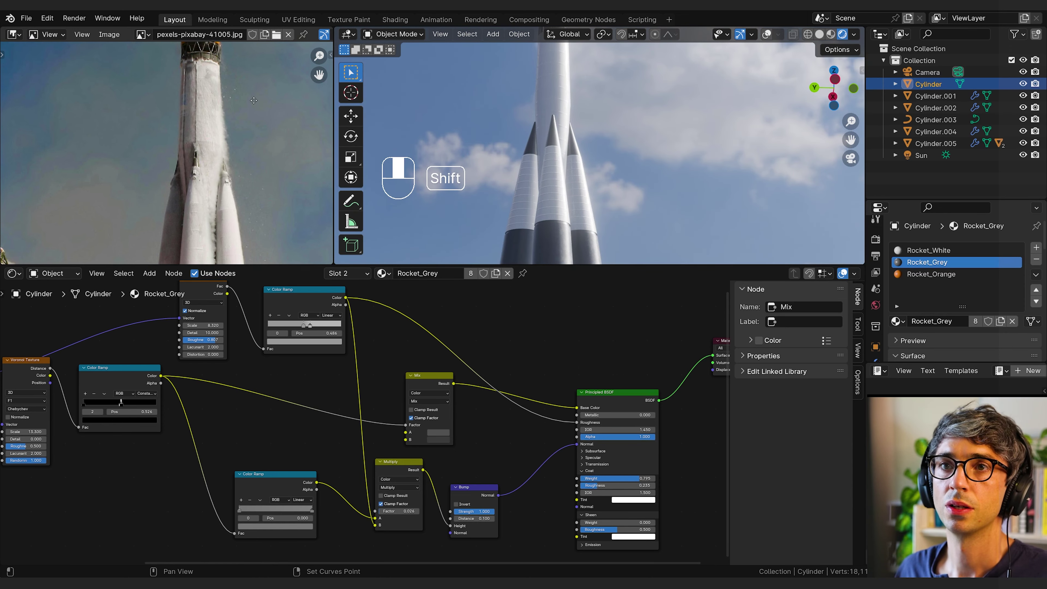
shift+scroll(229, 145, down, 4)
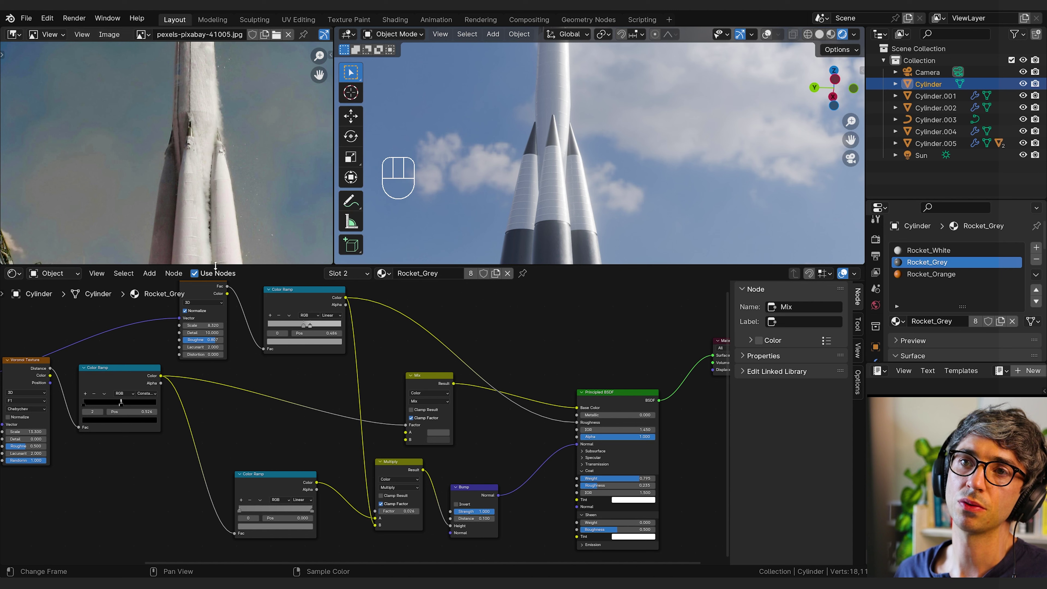
shift+scroll(218, 226, down, 4)
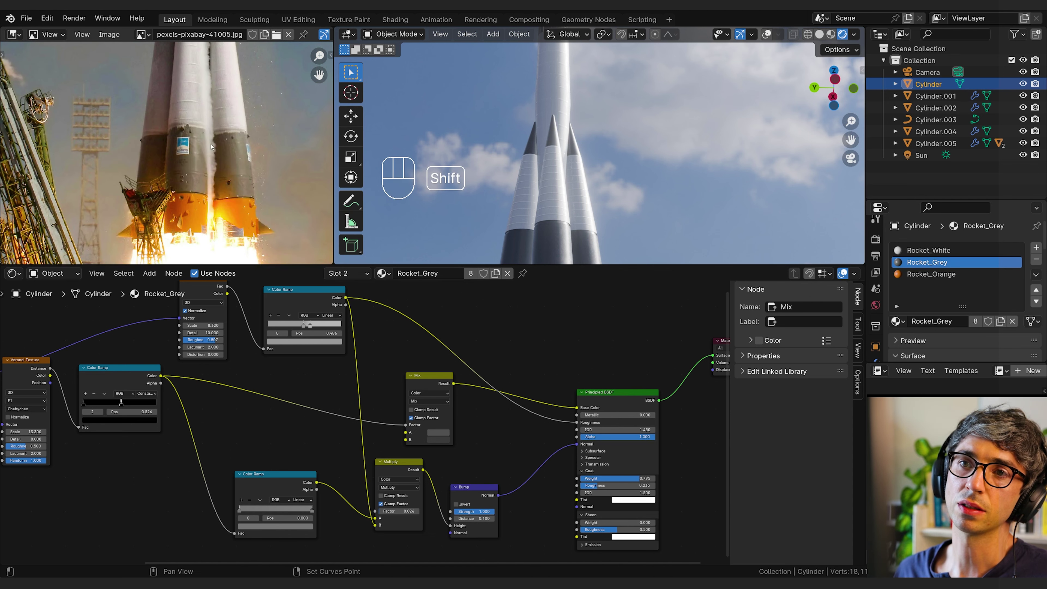
shift+scroll(211, 146, up, 3)
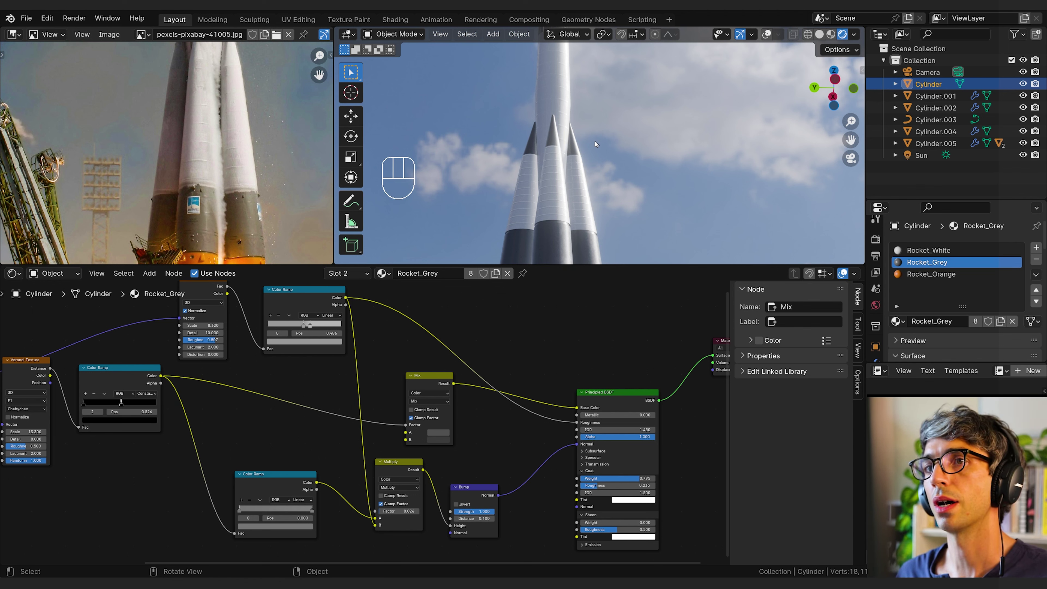
- Add a 2 m plane mesh and move it beside the rocket in the camera view
key(shift+a)
mouse_move(579, 154)
click(643, 139)
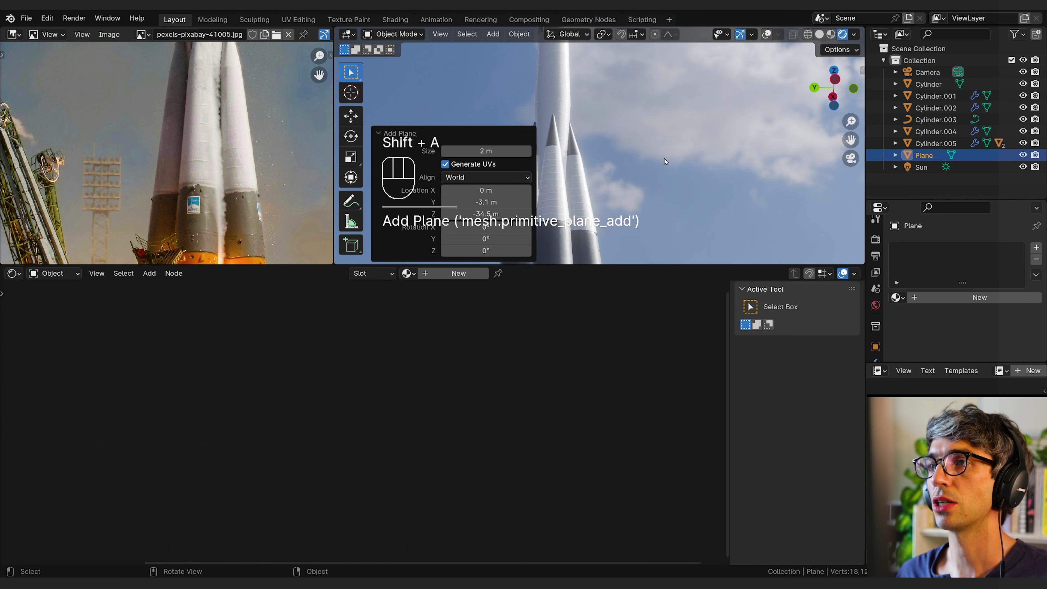
key(KP_0)
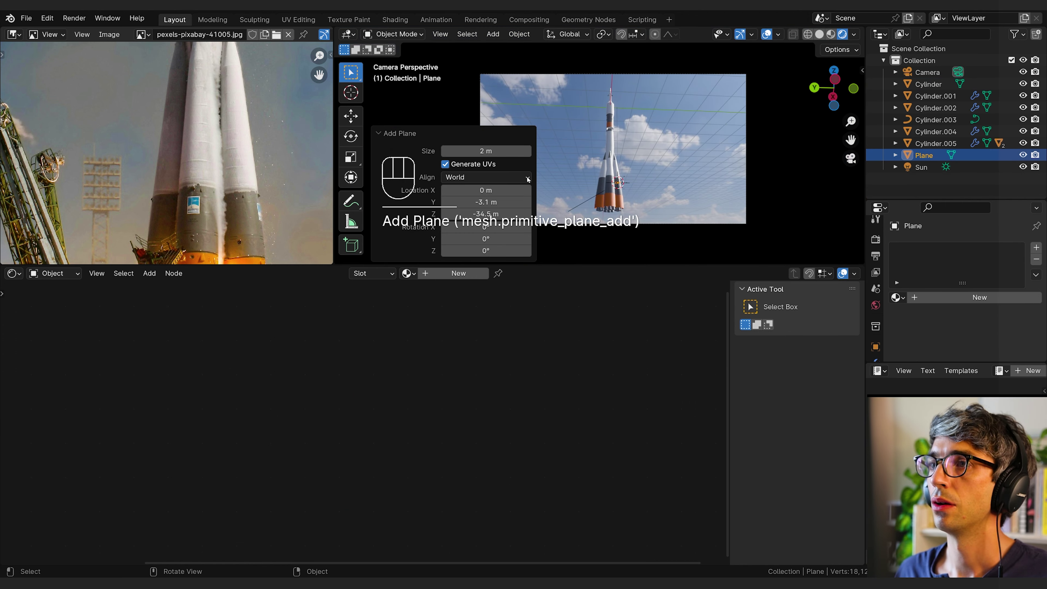
click(387, 134)
scroll(550, 195, up, 3)
key(g)
click(687, 154)
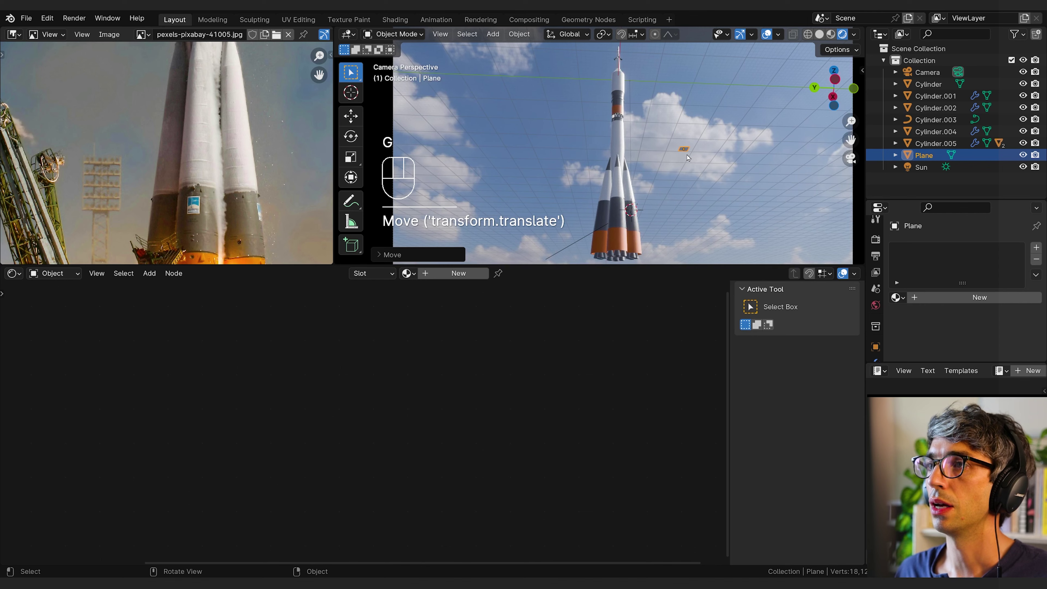
- Enlarge the plane, narrow it into a long strip, and rotate it 90 degrees around the X axis
key(s)
click(700, 153)
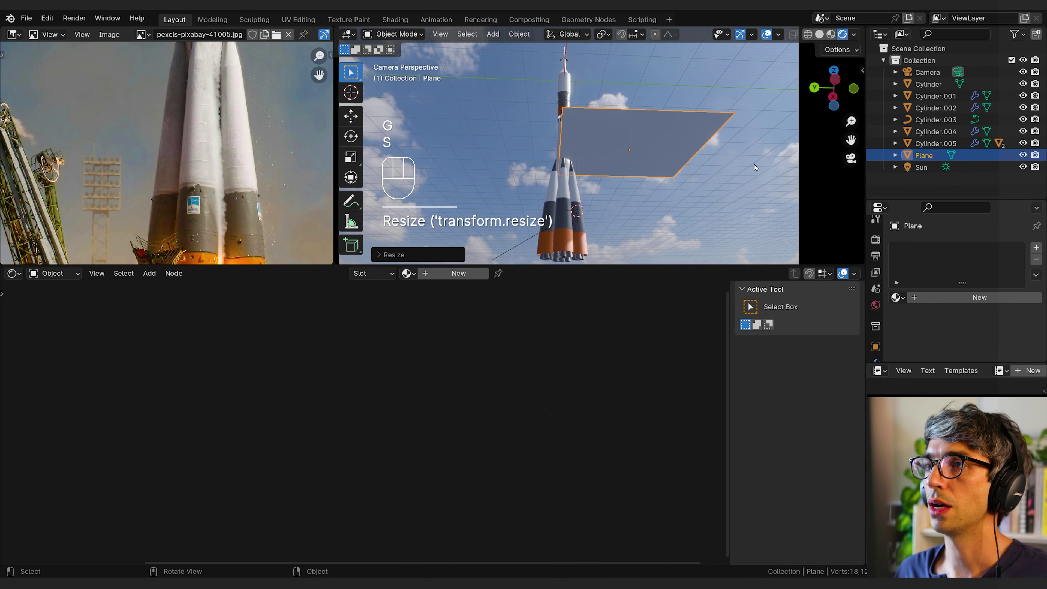
key(s)
click(734, 164)
text(r)
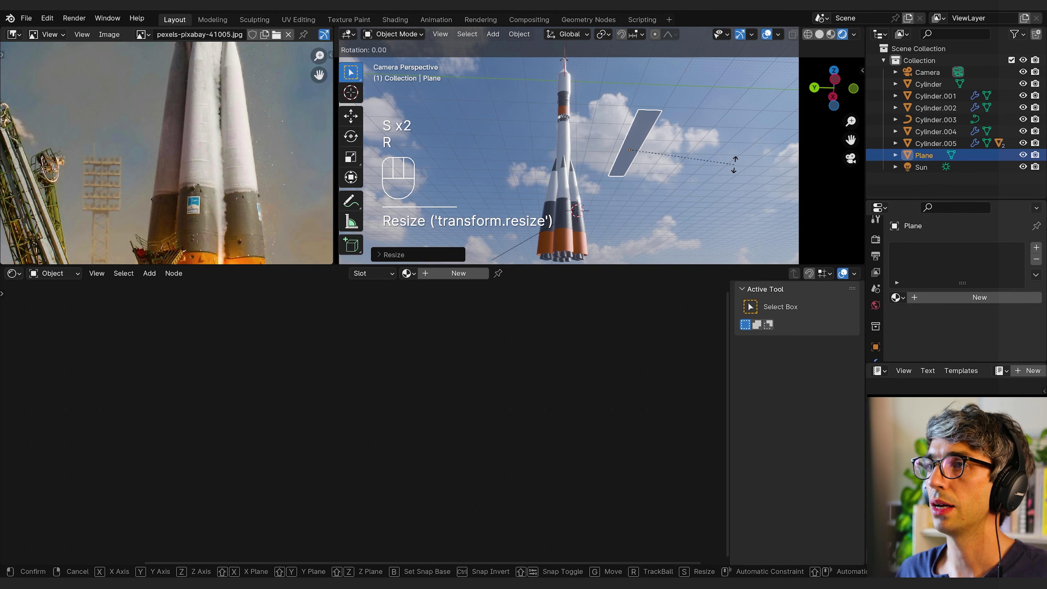
text(x90)
key(Return)
- Apply the plane's rotation and scale with All Transforms, leaving Location disabled
key(KP_3)
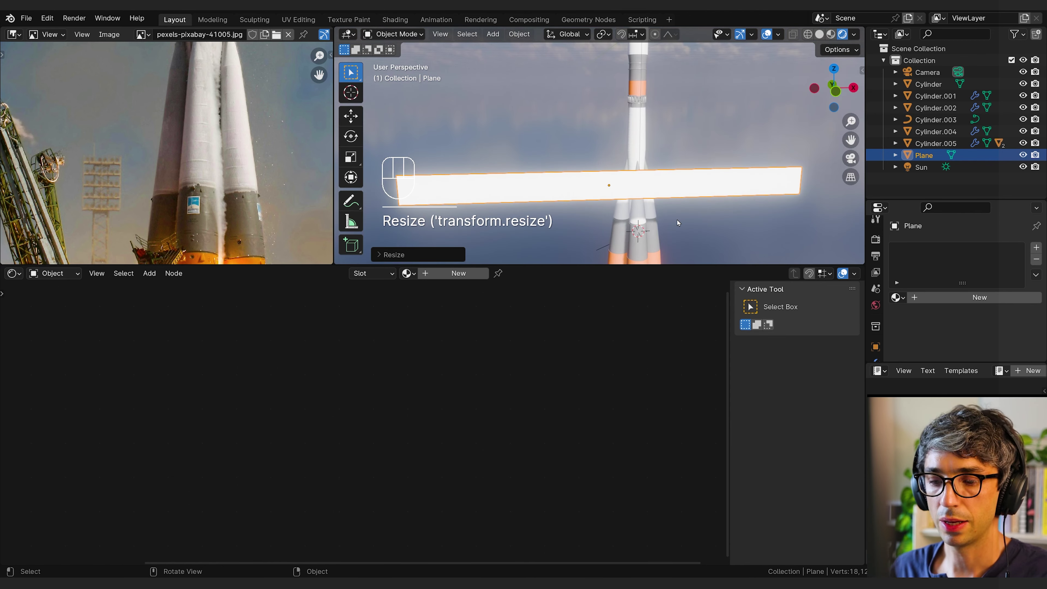
key(F3)
text(apply tra)
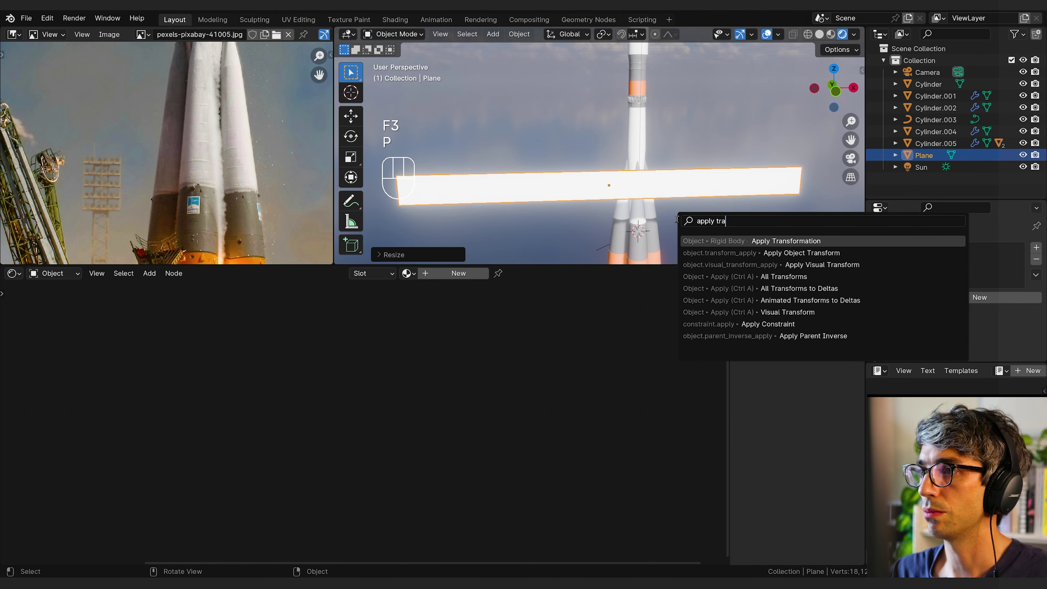
key(Down)
key(Down)
key(Down)
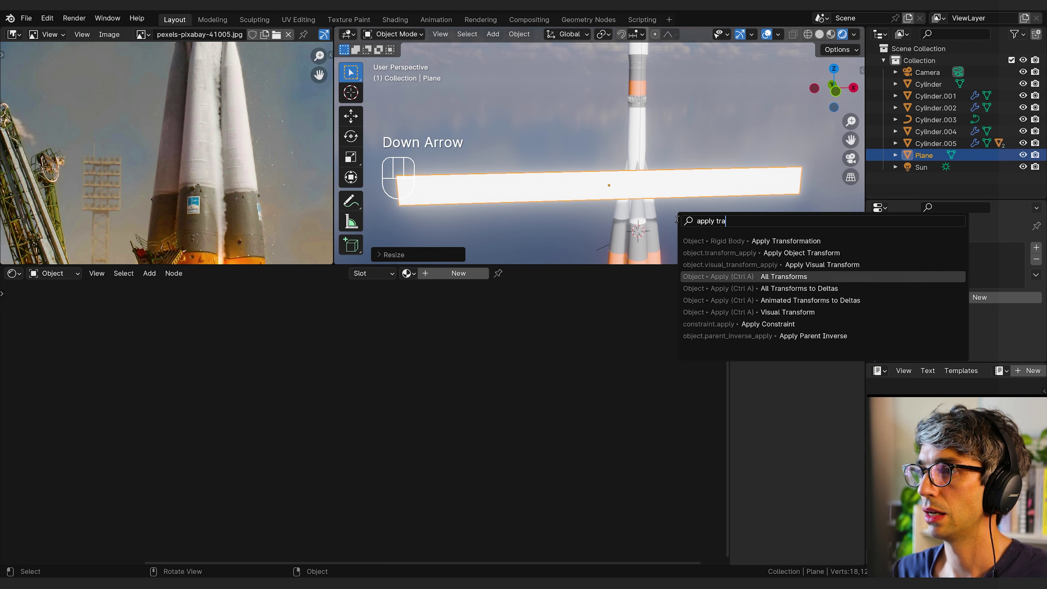
key(Return)
click(385, 255)
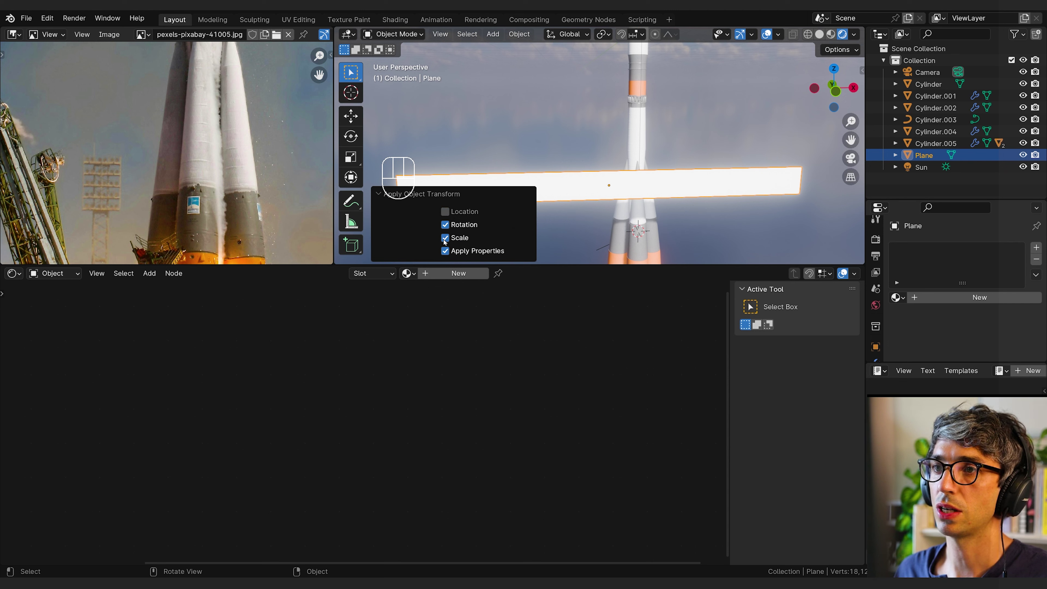
- Create a new material named Smokle on the plane
click(568, 223)
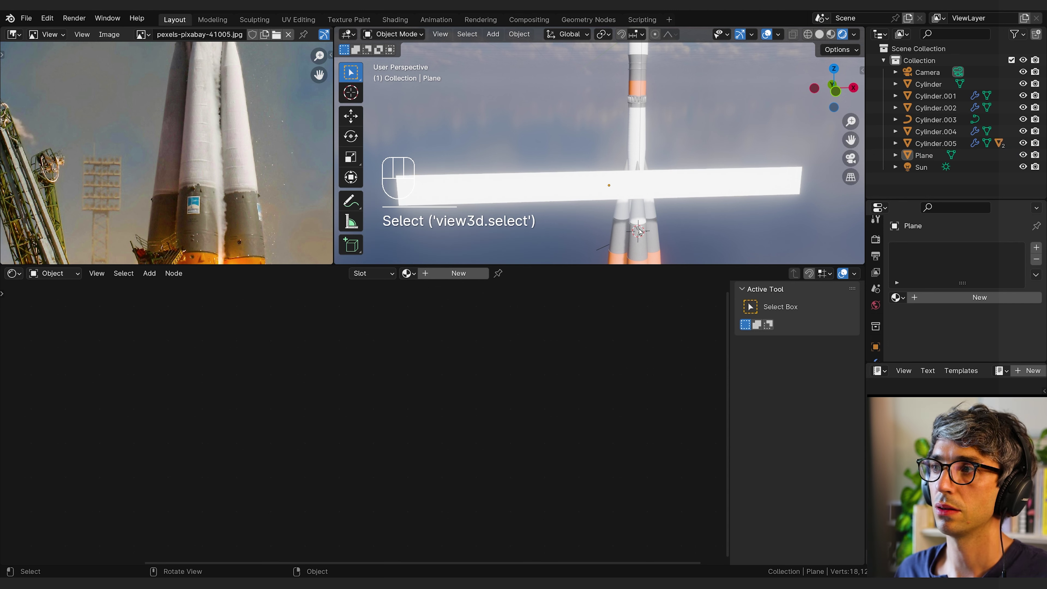
click(875, 347)
scroll(948, 289, down, 5)
middle_drag(578, 182, 727, 185)
click(727, 185)
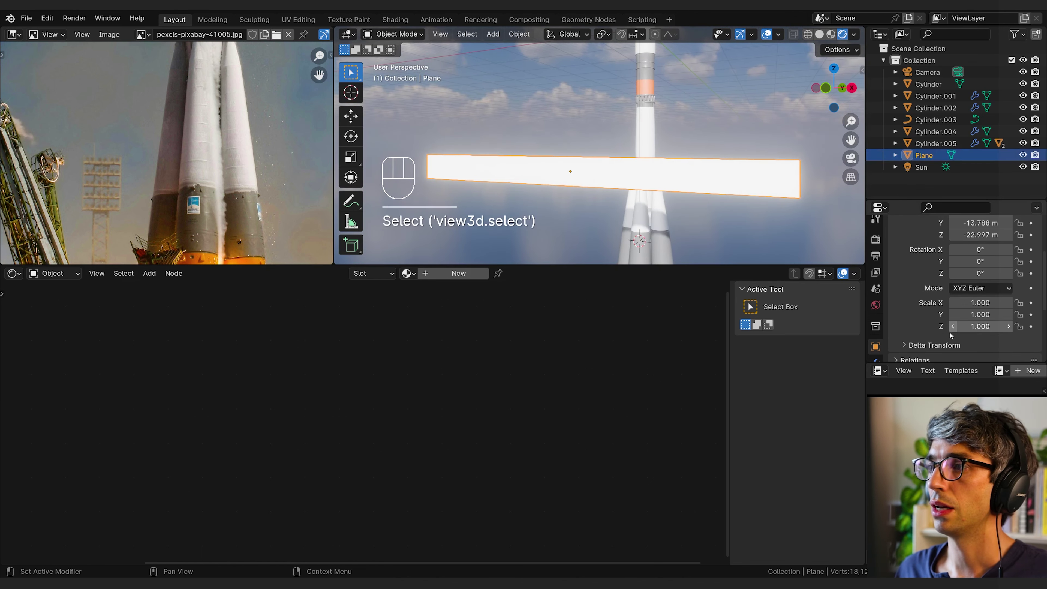
scroll(876, 289, down, 5)
click(875, 325)
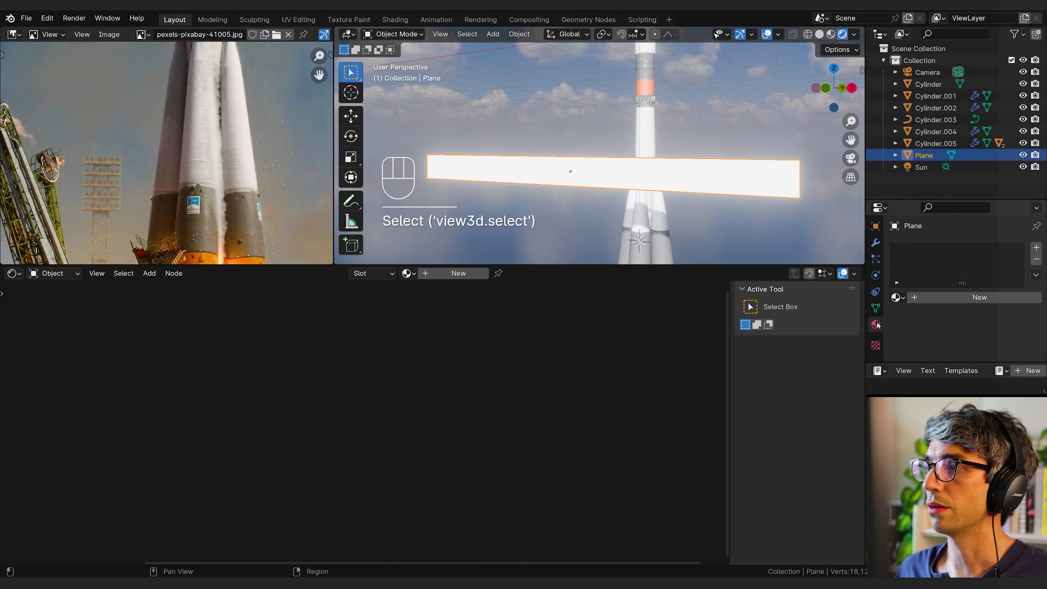
click(936, 297)
click(948, 297)
text(Smoke)
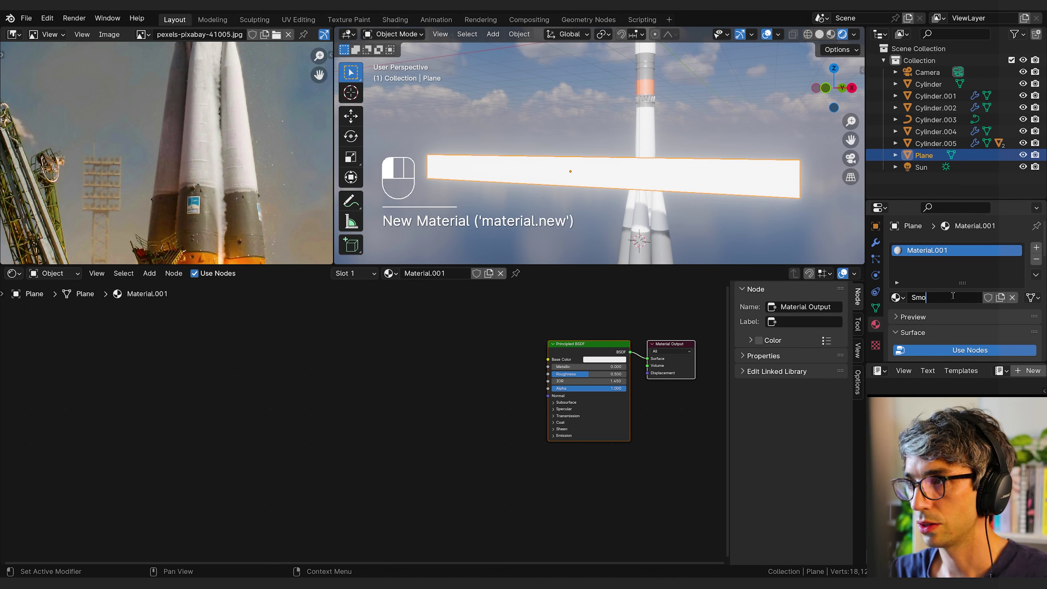
key(Return)
- Set both the blend mode and the shadow mode of the Smokle material to Alpha Hashed
scroll(726, 454, up, 2)
click(680, 408)
click(749, 357)
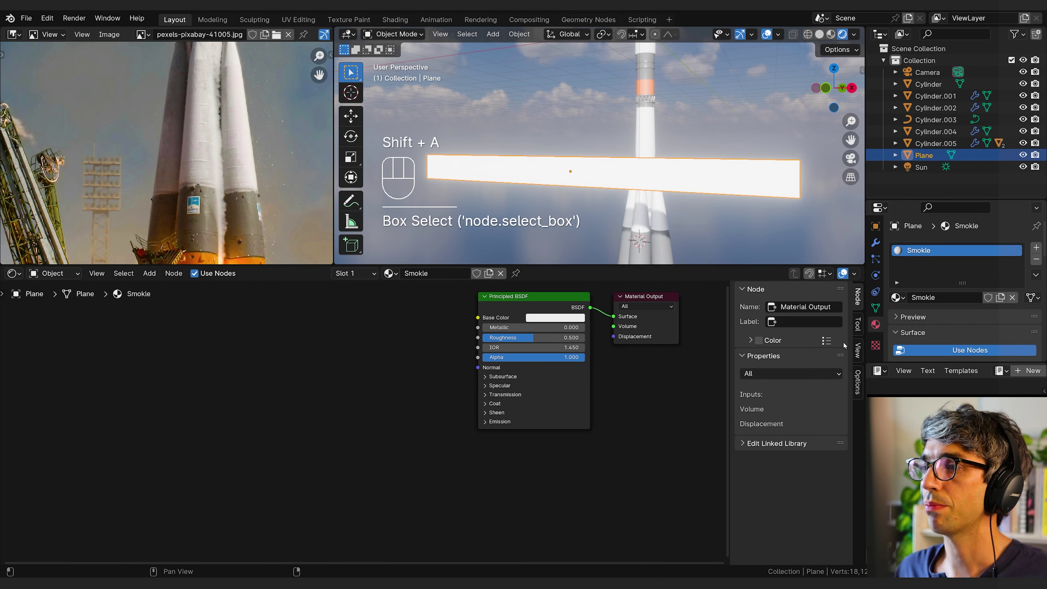
click(857, 325)
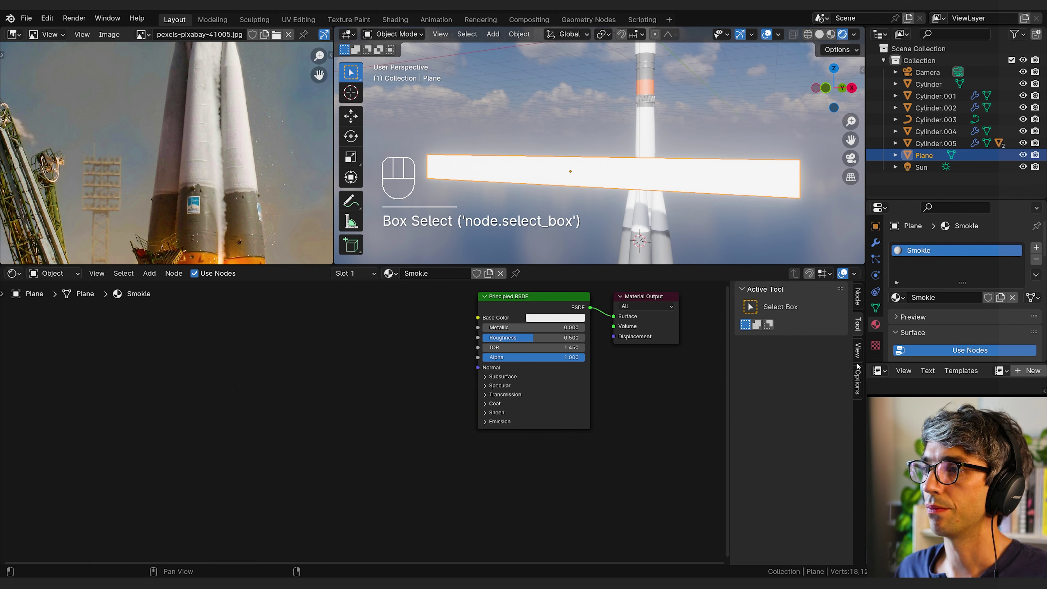
click(859, 296)
click(858, 383)
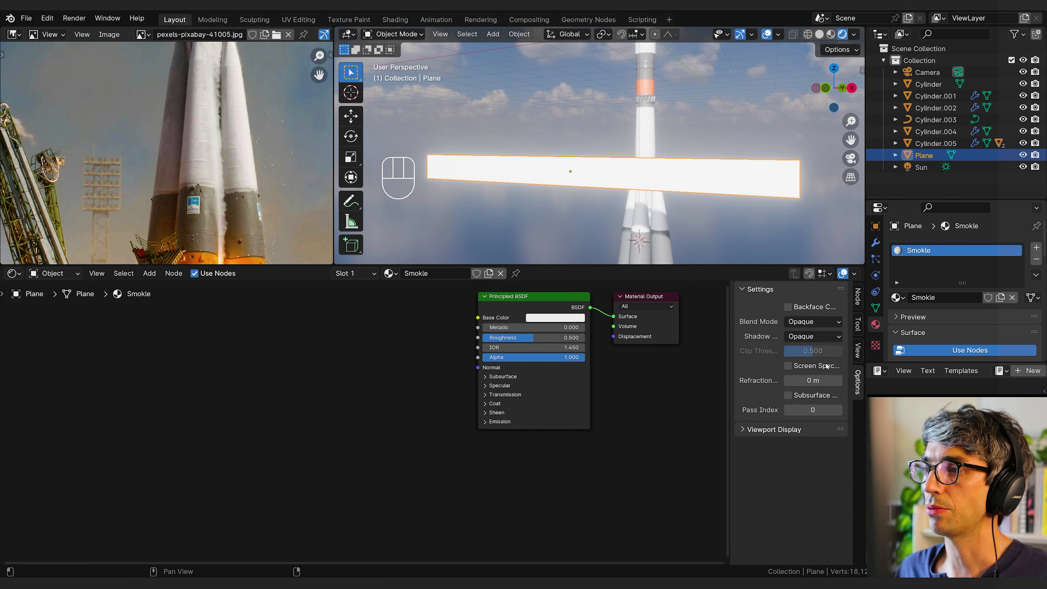
click(805, 325)
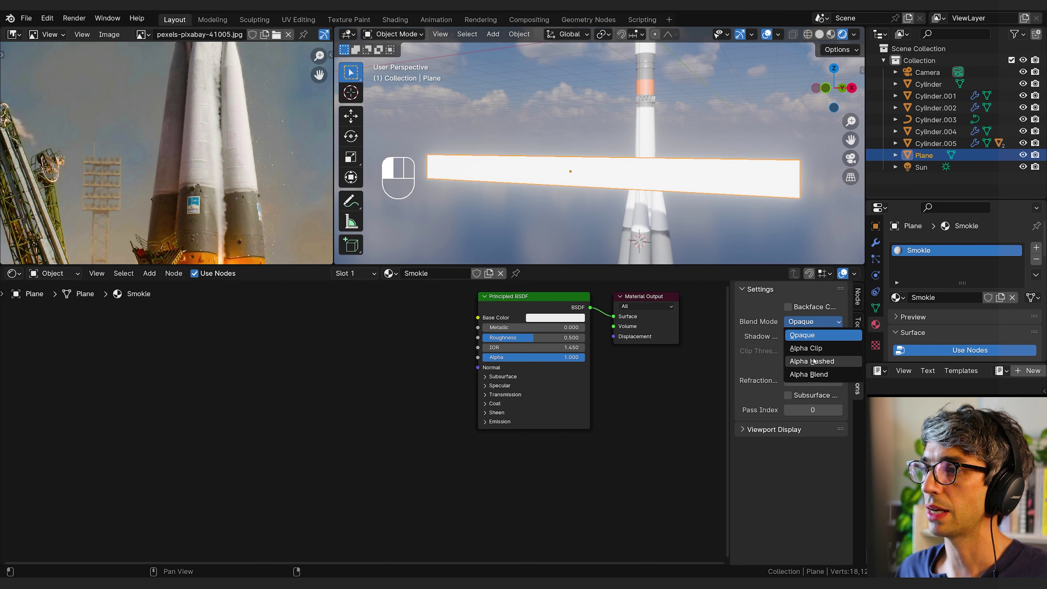
click(812, 361)
click(811, 336)
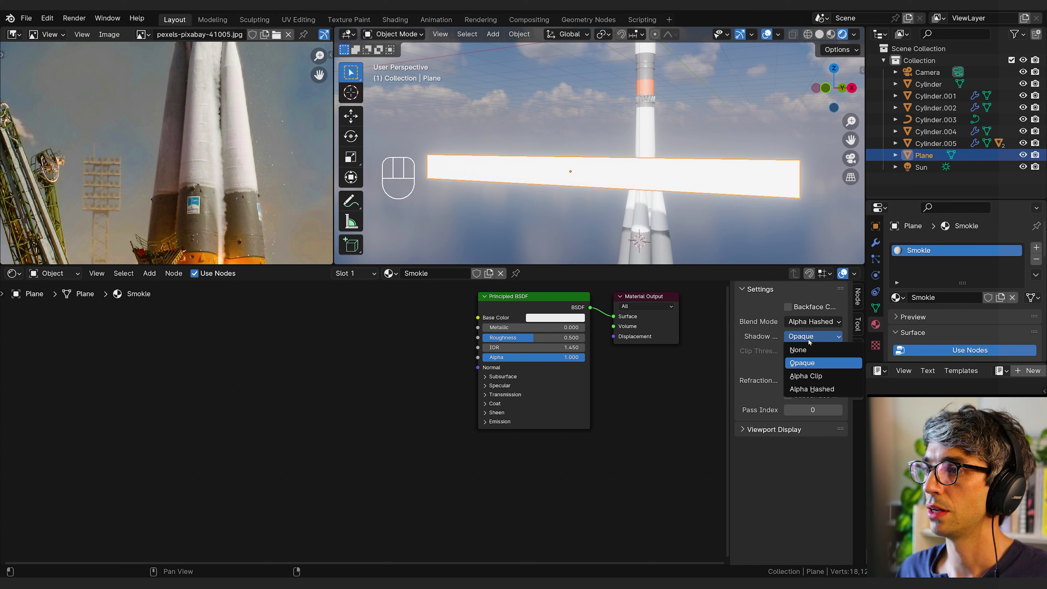
click(817, 389)
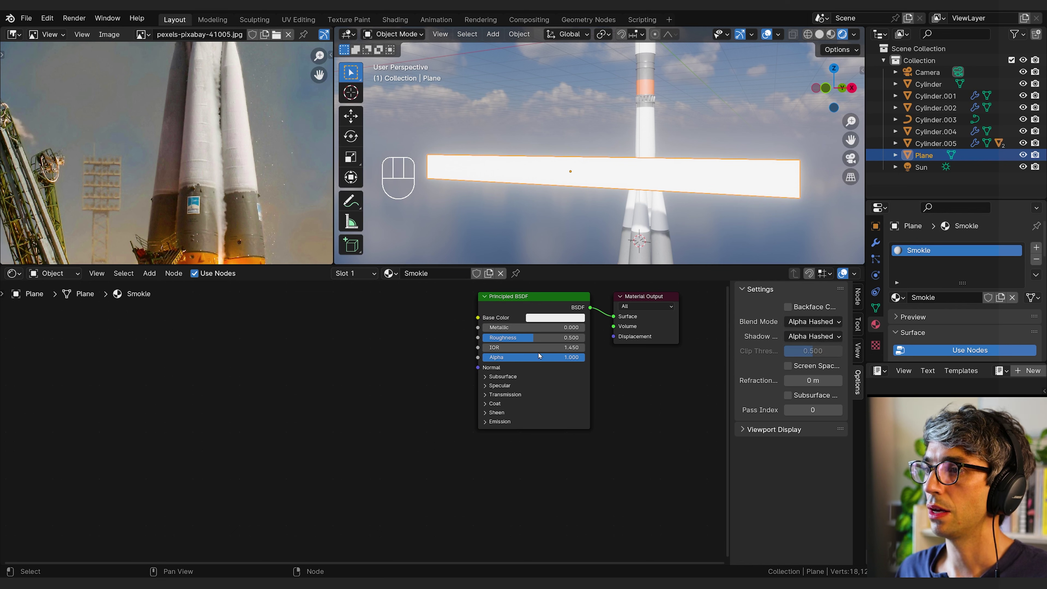
- Add a Gradient Texture node and link its Fac output to the Principled BSDF's Alpha
middle_drag(303, 337, 397, 374)
key(shift+a)
click(386, 368)
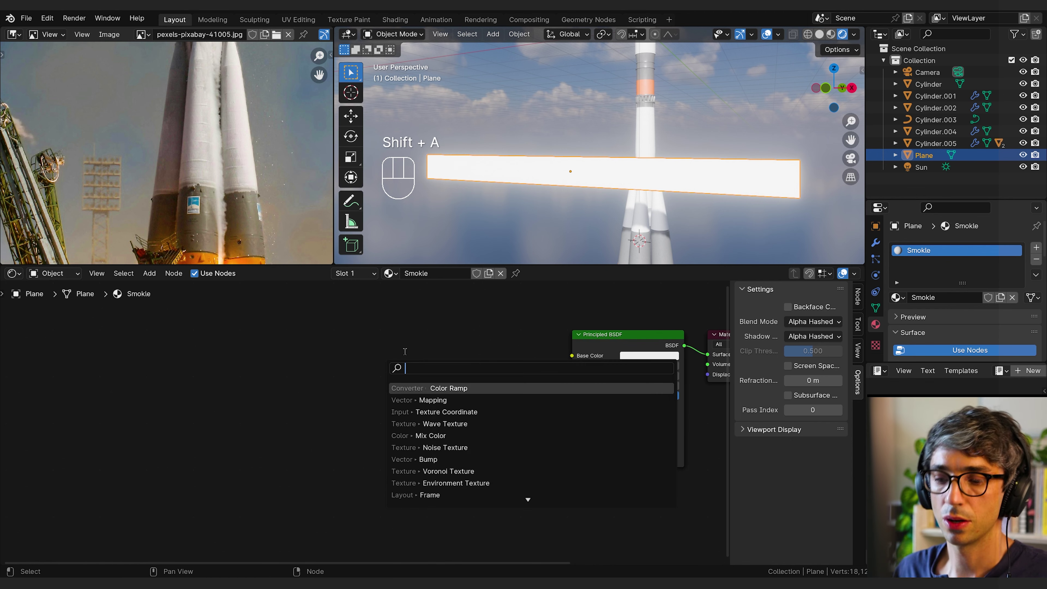
text(grad)
key(Return)
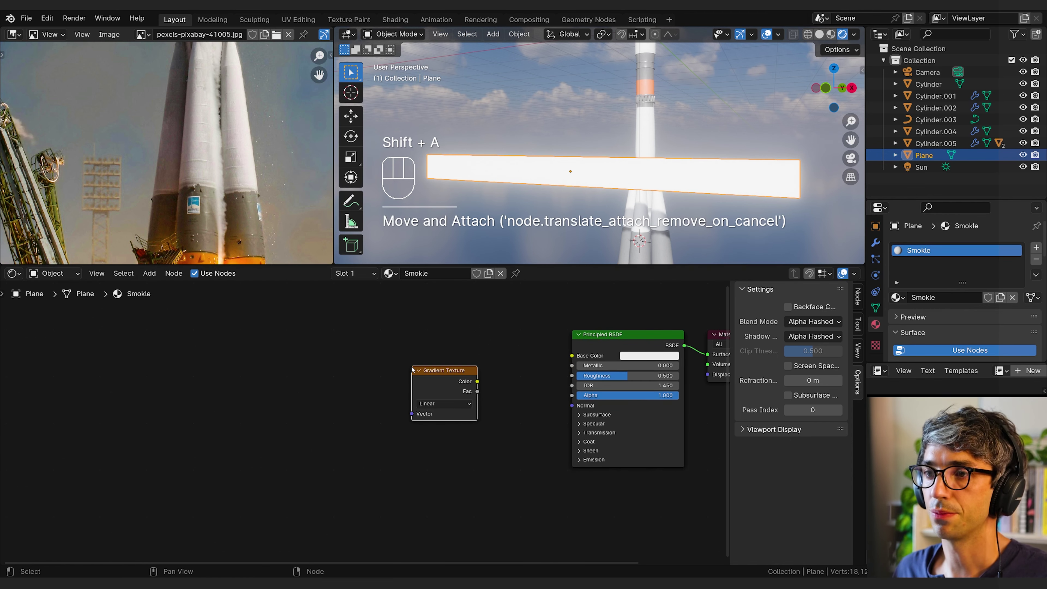
click(373, 412)
drag(368, 401, 572, 396)
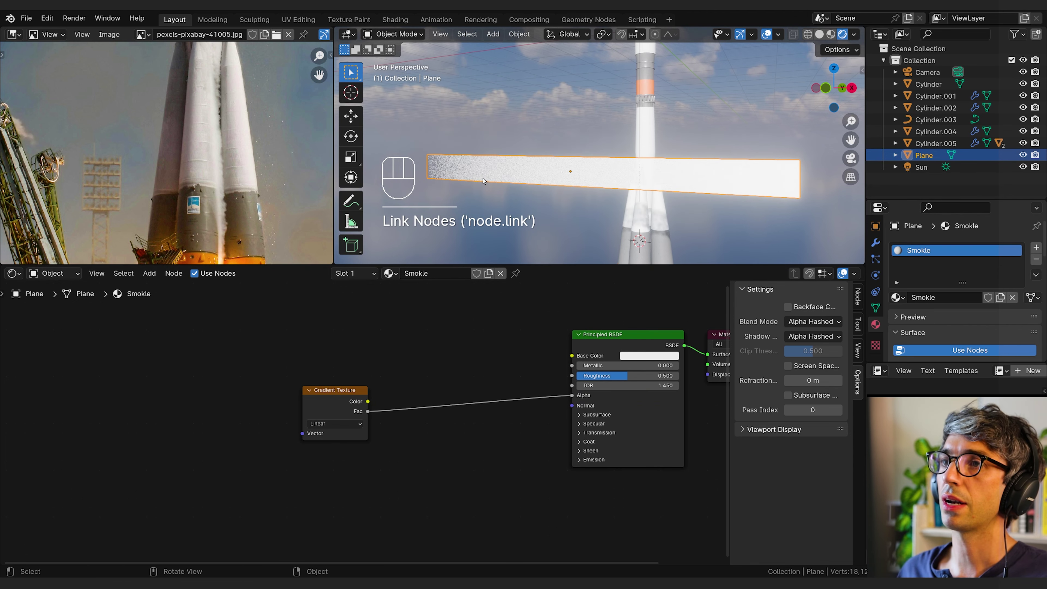
middle_drag(484, 181, 593, 173)
- Insert a Color Ramp node between the Gradient Texture and the Principled BSDF's Alpha input
middle_drag(314, 409, 442, 412)
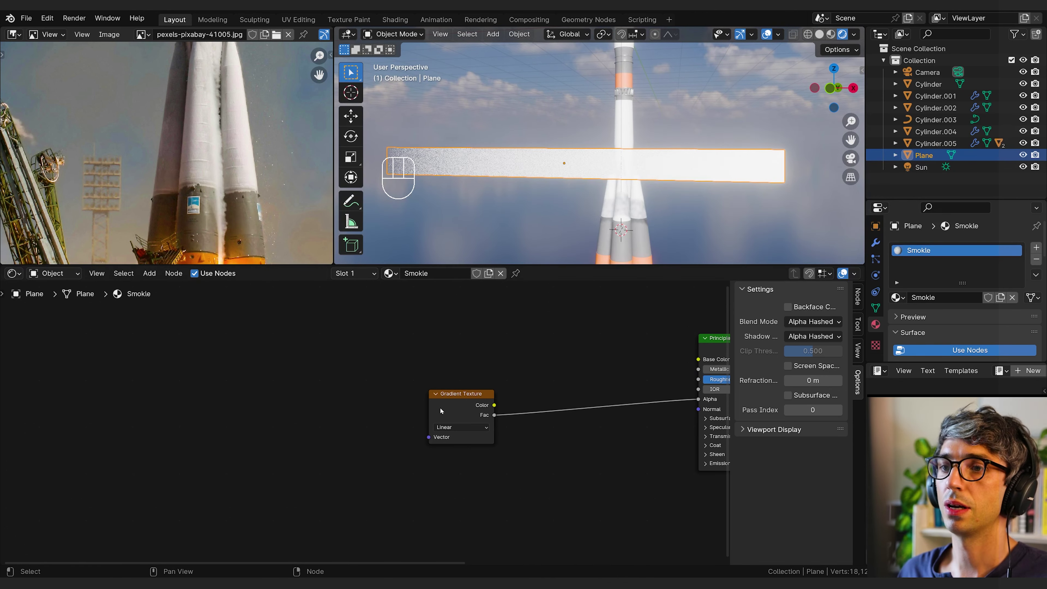
drag(442, 411, 527, 399)
middle_drag(410, 380, 417, 380)
key(shift+a)
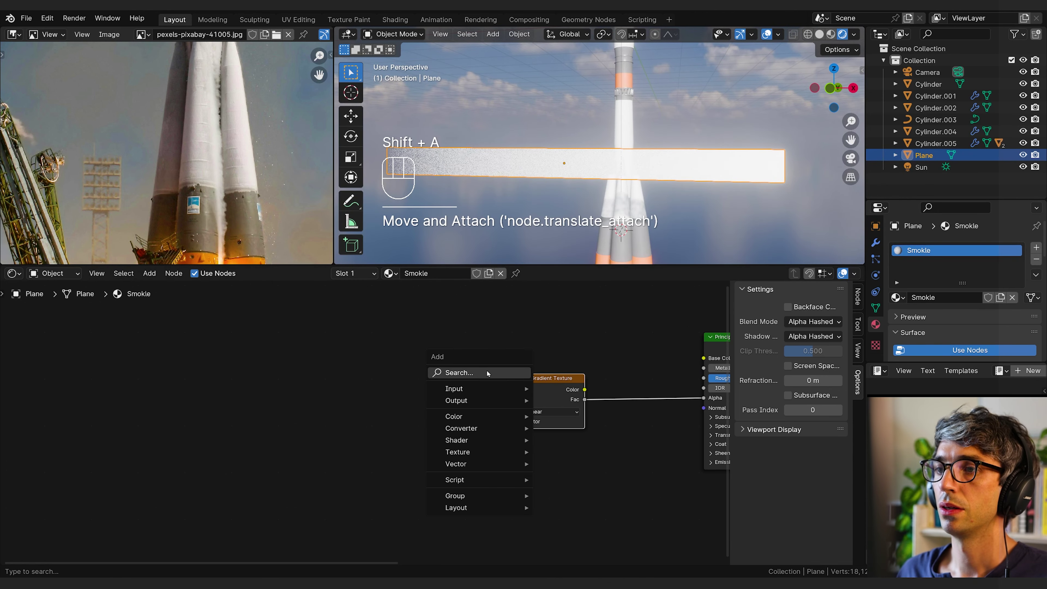
text(color)
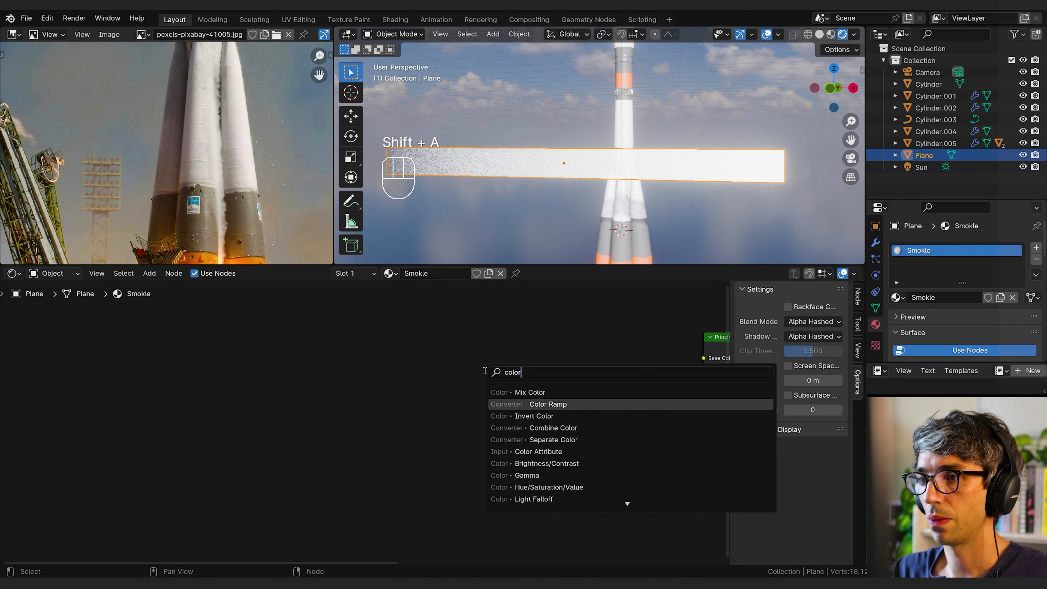
click(548, 405)
click(428, 395)
drag(648, 367, 625, 365)
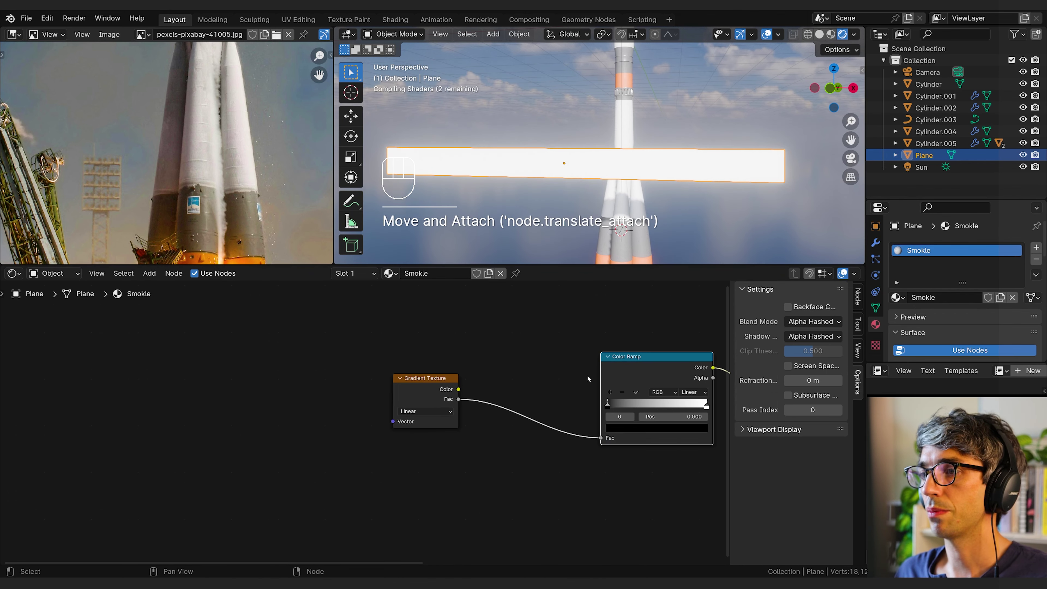
middle_drag(628, 366, 503, 365)
- Move the ramp's black stop to 0.296 and its white stop to 0.500, using Constant interpolation
drag(482, 405, 512, 403)
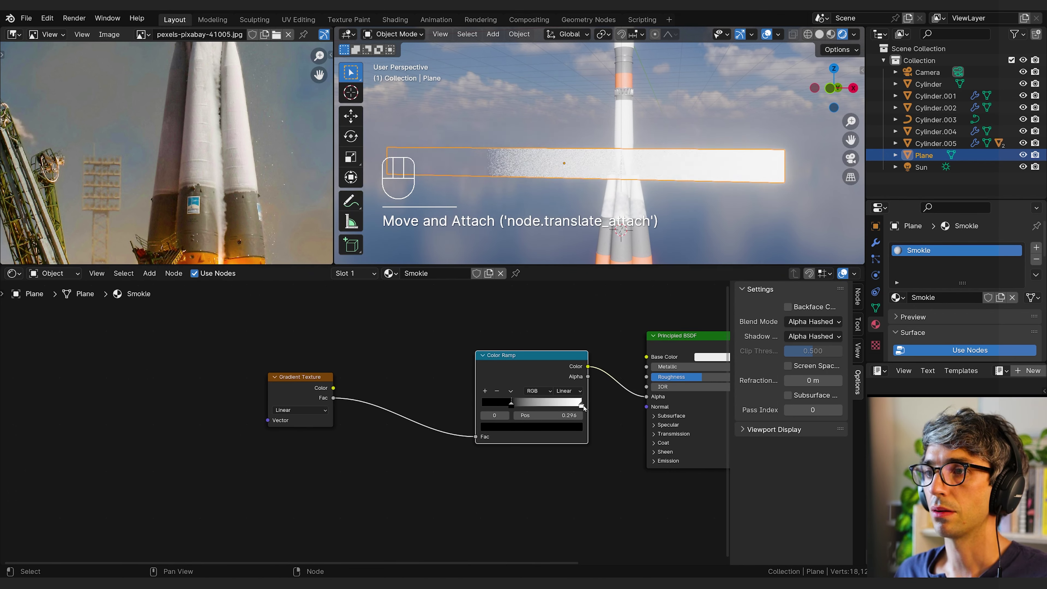
drag(581, 403, 514, 404)
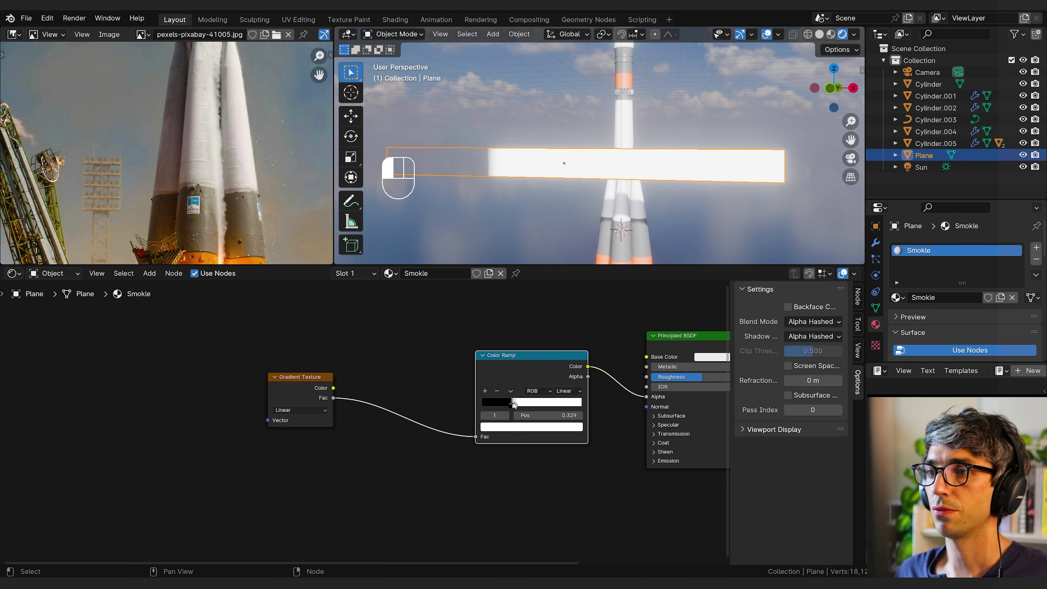
click(361, 340)
- Feed Generated texture coordinates through a new Mapping node into the Gradient Texture, with the mapping's Y rotation at 90°
key(shift+a)
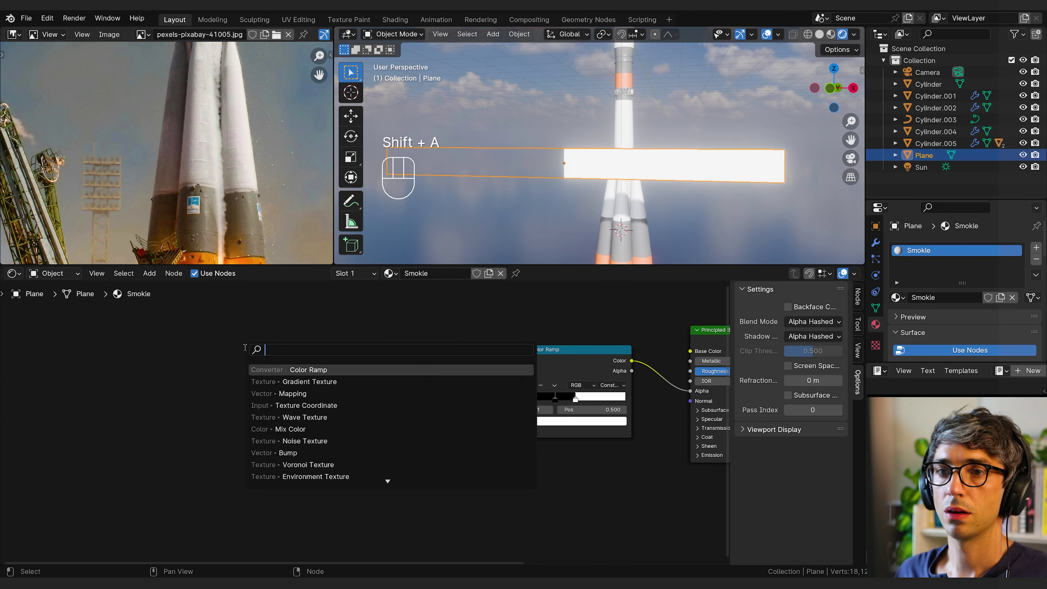
text(tex)
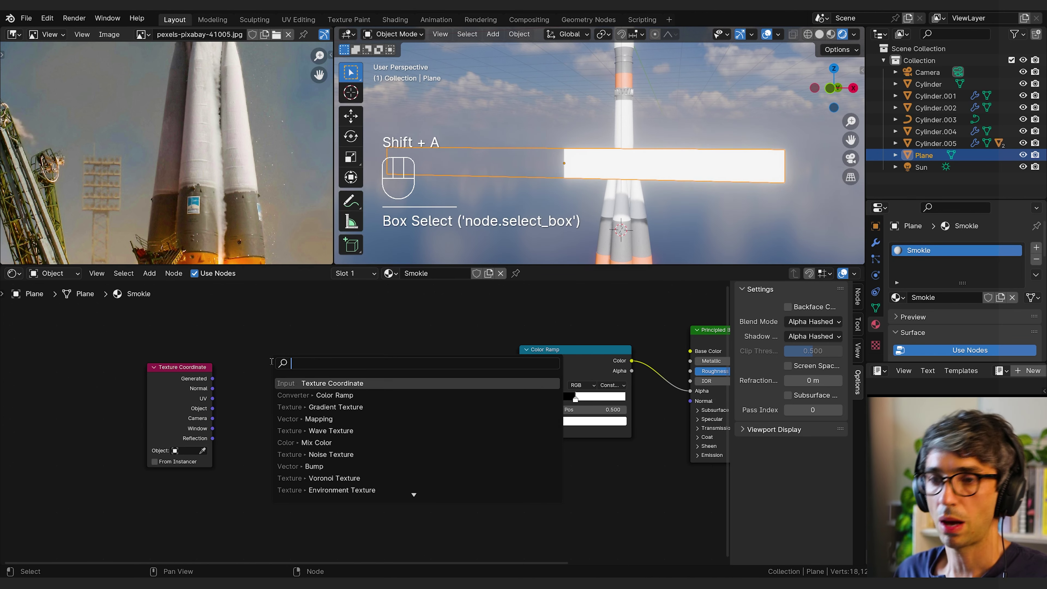
text(map)
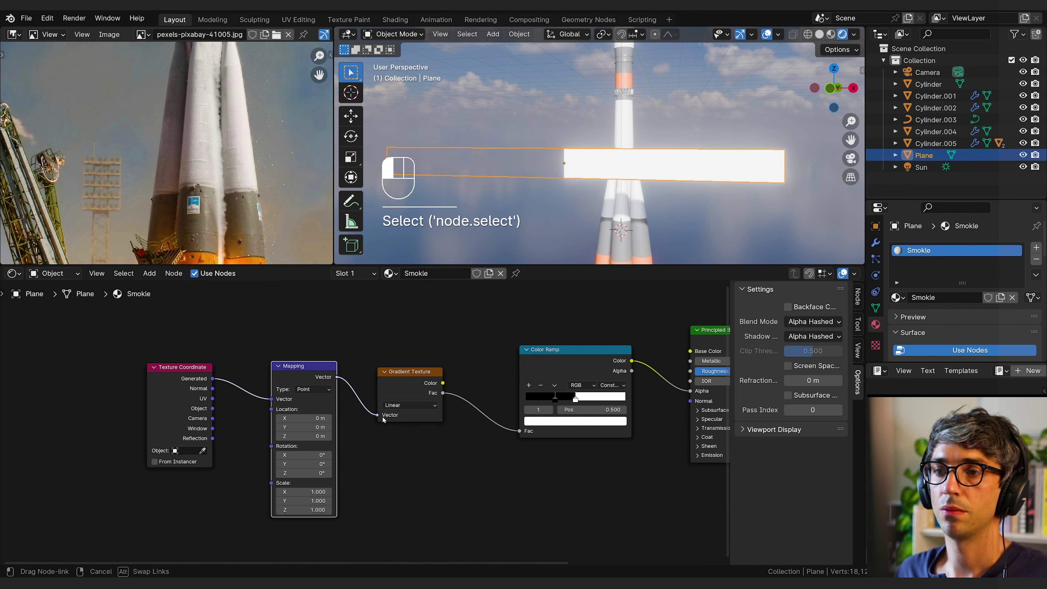
drag(337, 377, 377, 414)
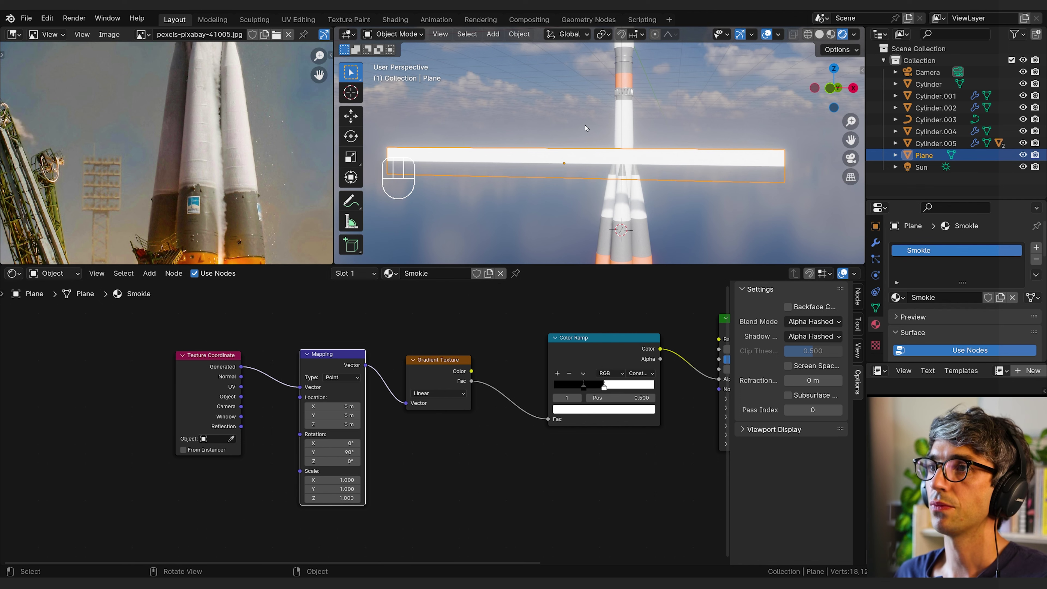
middle_drag(586, 128, 601, 155)
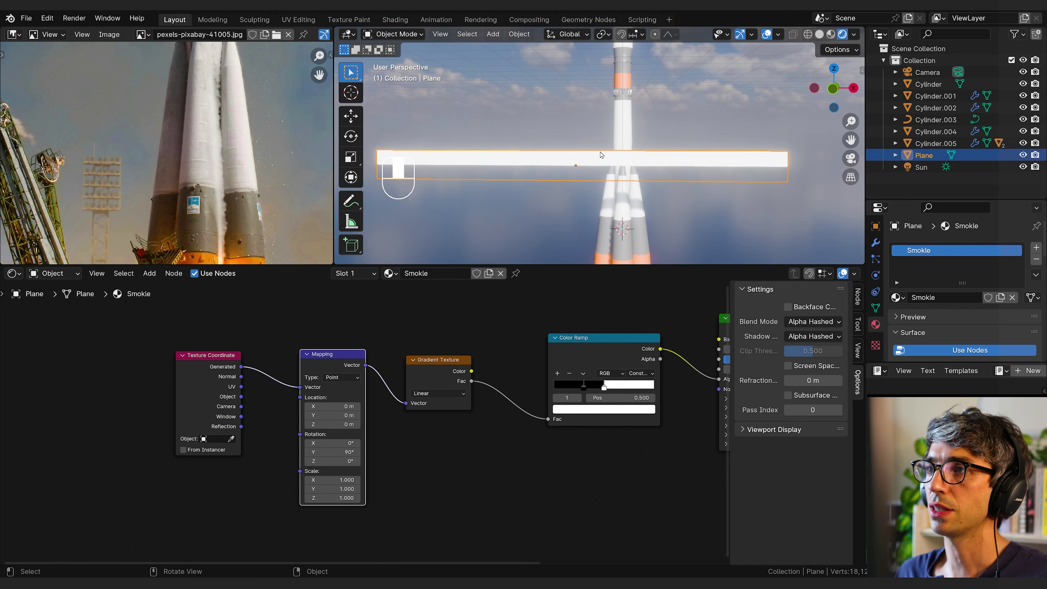
- Switch the Color Ramp's interpolation to Ease and move its black stop to 0.205 and white stop to 0.693
click(640, 373)
click(637, 395)
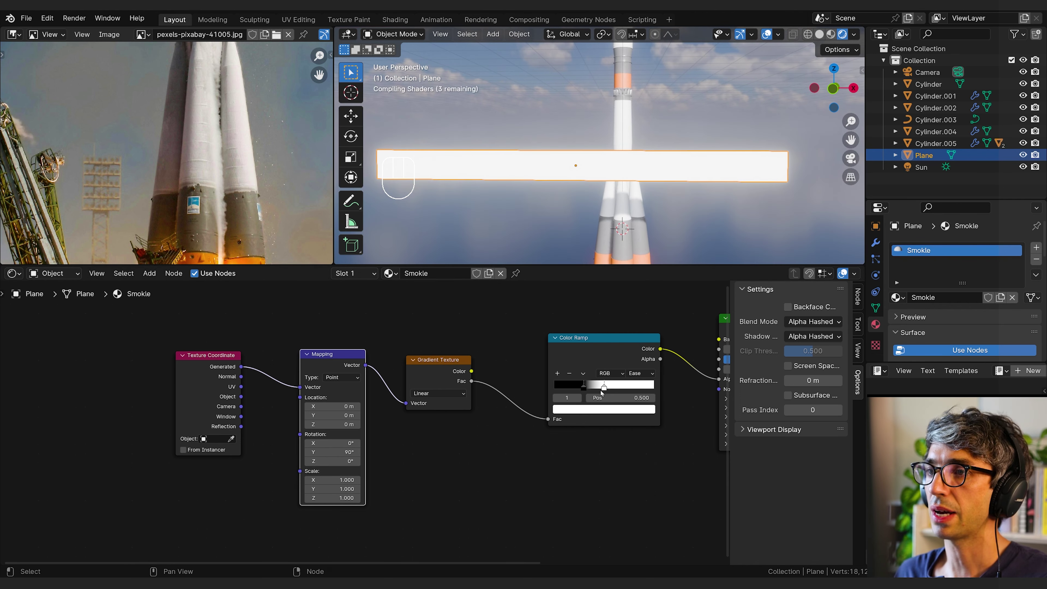
drag(604, 387, 561, 386)
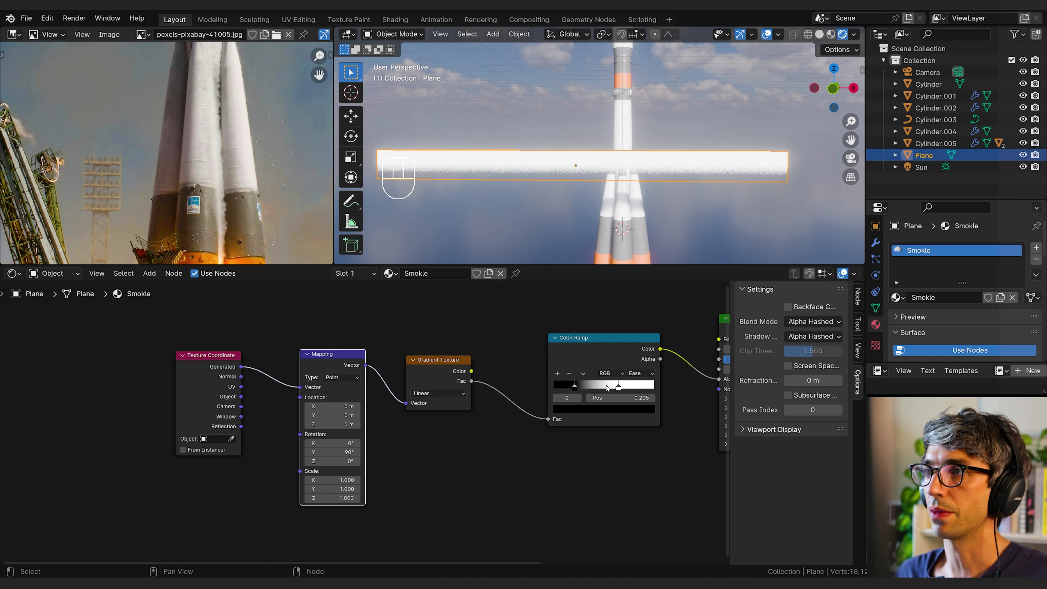
mouse_move(622, 387)
mouse_down()
mouse_move(638, 388)
mouse_move(626, 387)
mouse_up()
click(510, 447)
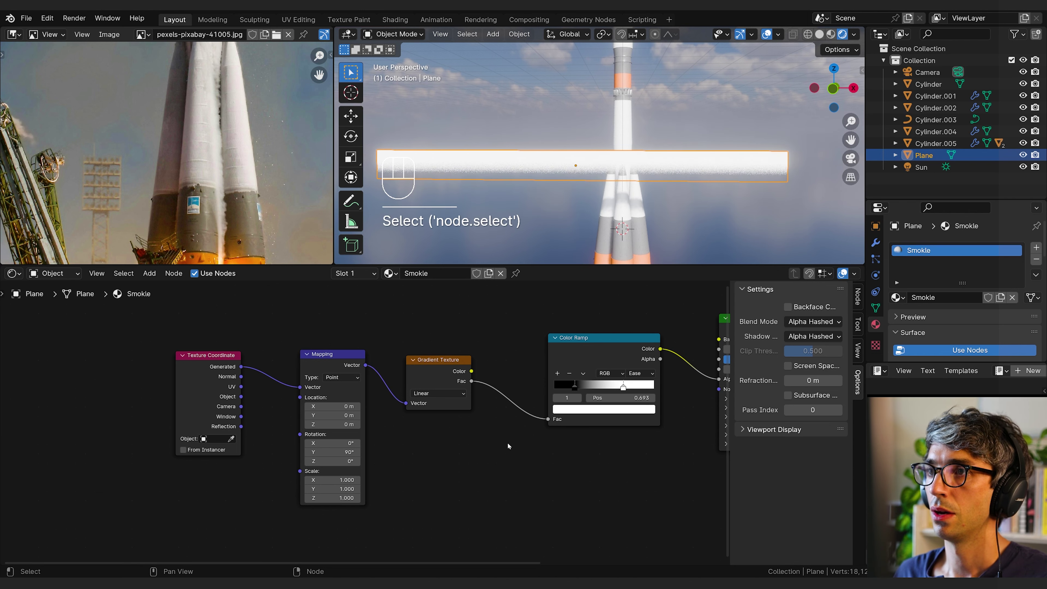
- Insert a Mix Color node on the link between the Texture Coordinate and Mapping nodes
middle_drag(486, 452, 688, 442)
drag(382, 363, 314, 326)
middle_drag(414, 415, 457, 408)
key(shift+a)
click(366, 428)
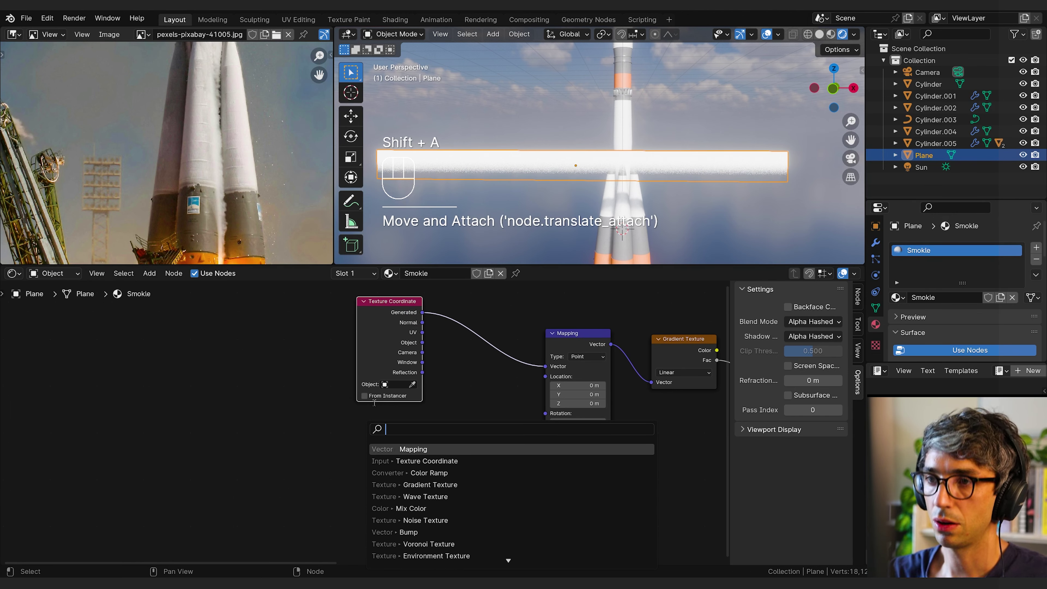
text(mix)
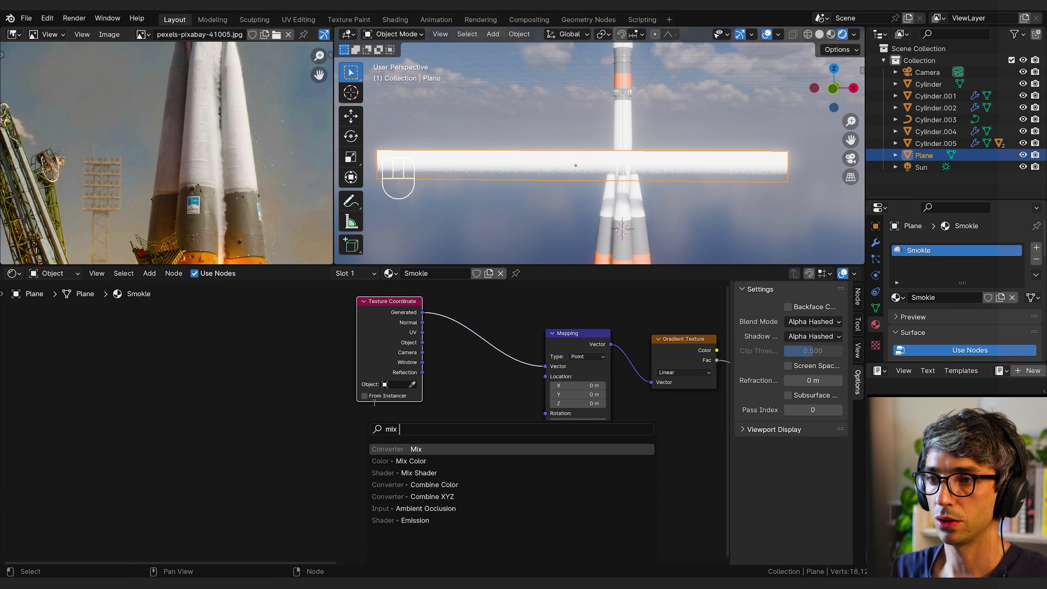
key(Down)
key(Return)
click(461, 329)
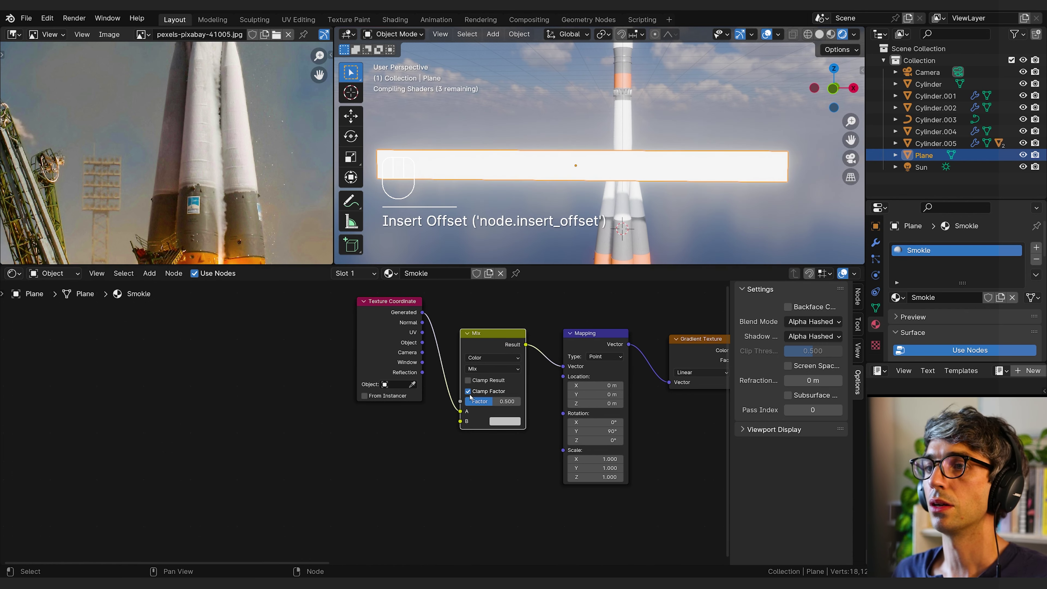
- Add a Noise Texture node below Texture Coordinate and link its Fac output to the Mix node's B input
drag(370, 342, 348, 345)
click(373, 448)
key(shift+a)
click(388, 425)
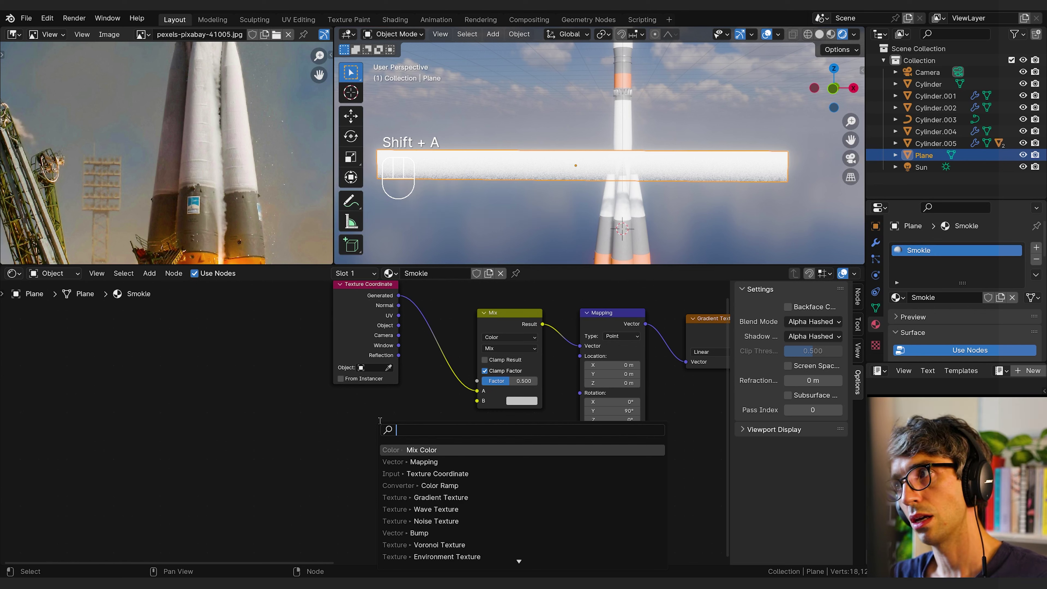
text(nop)
key(Down)
key(Down)
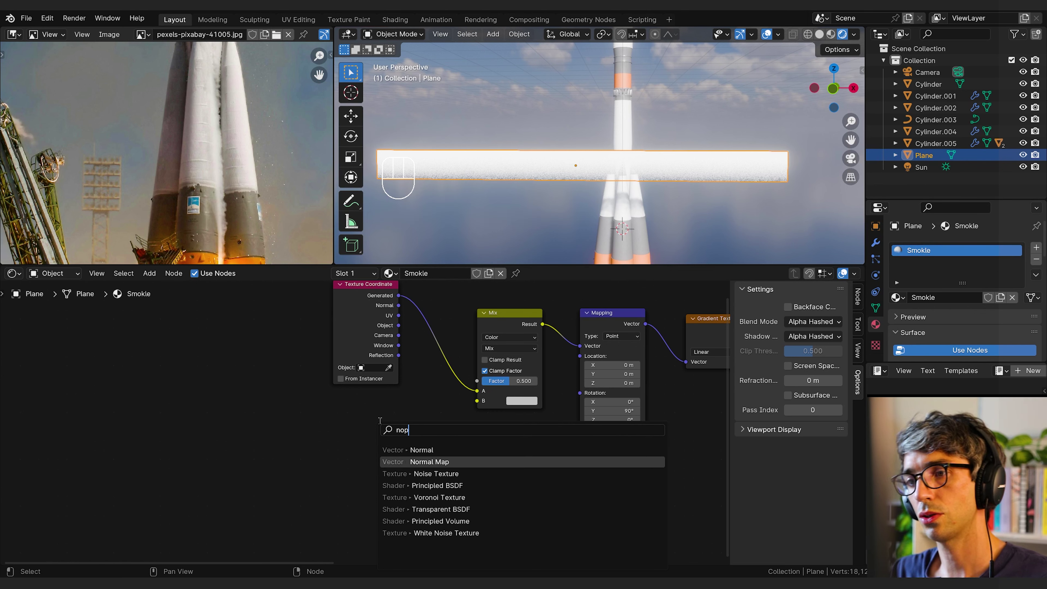
key(Return)
click(380, 424)
drag(446, 436, 476, 402)
drag(413, 425, 360, 428)
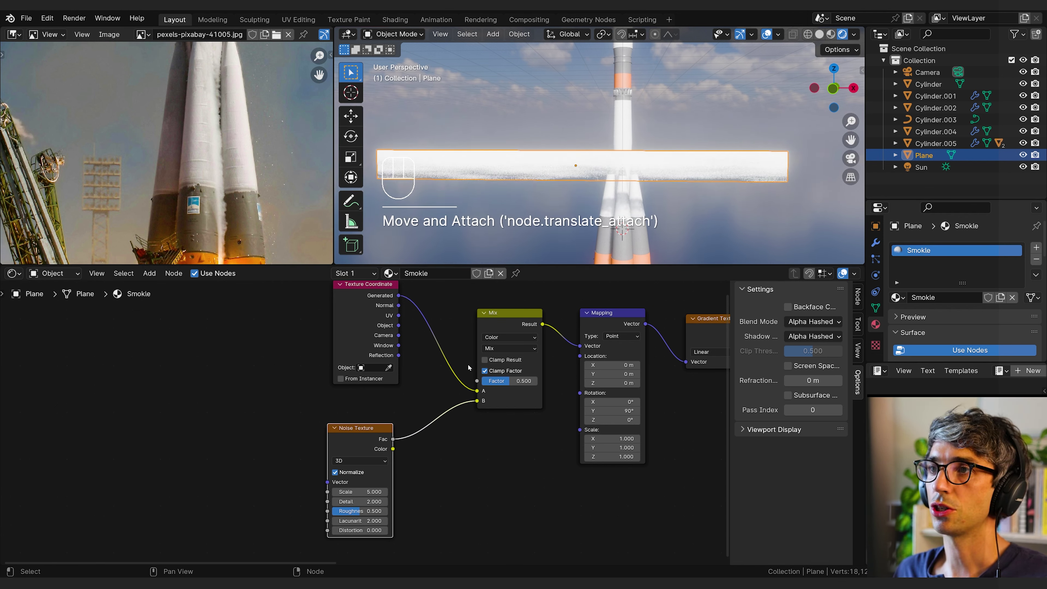
- Set the Mix factor to 0.461 and the noise's scale to -1.200, detail to 5.000, roughness to 0.627 and distortion to 1.800
drag(519, 381, 511, 381)
middle_drag(468, 486, 489, 467)
mouse_move(373, 473)
mouse_down()
mouse_move(357, 474)
mouse_move(384, 473)
mouse_up()
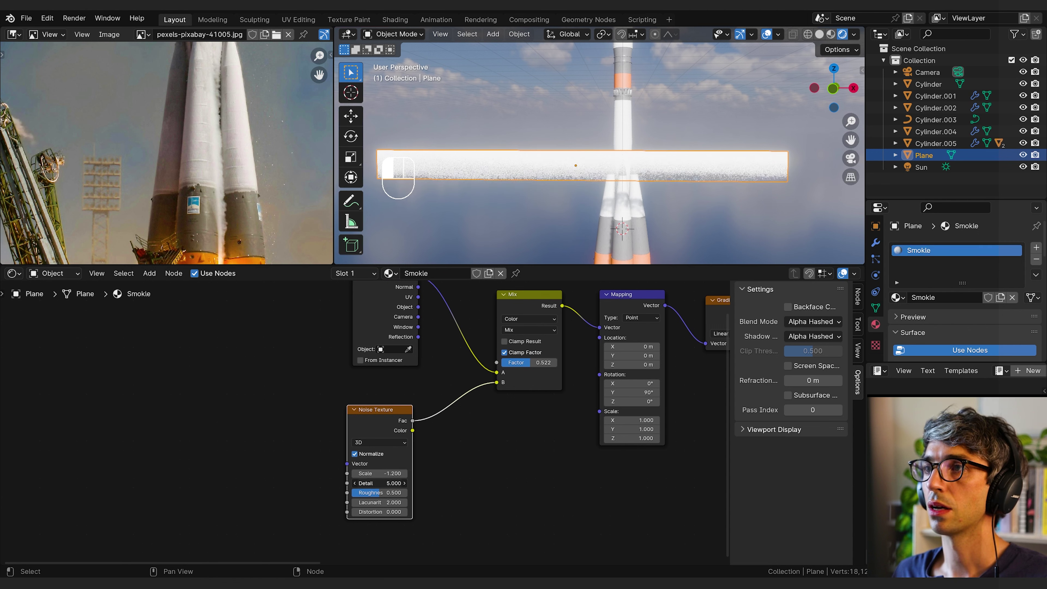
key(Return)
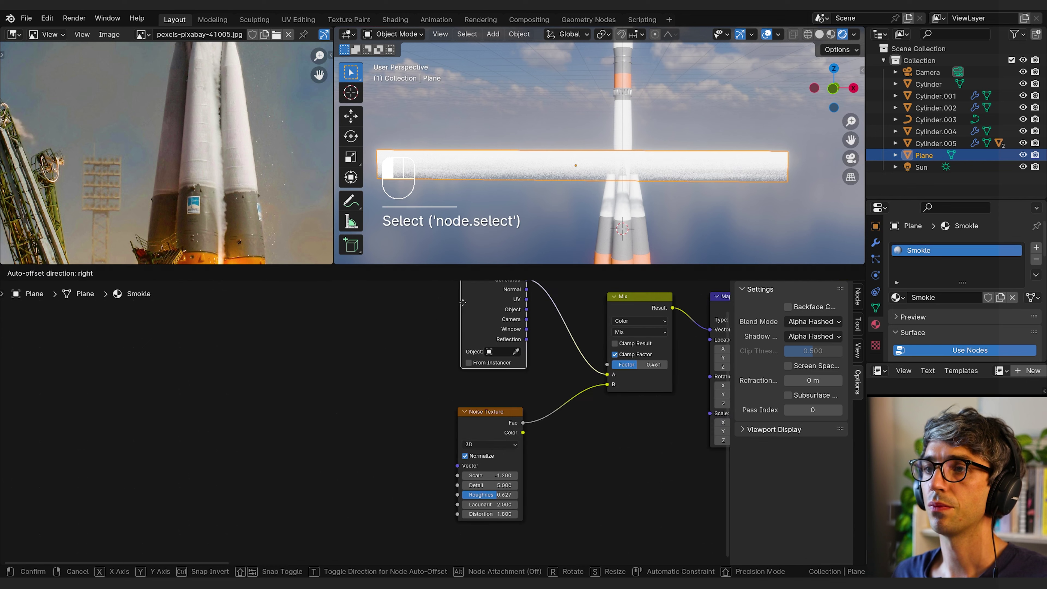
- Link Texture Coordinate's Generated output to the lower Noise Texture's Vector input and insert a Mapping node between them
drag(462, 303, 276, 311)
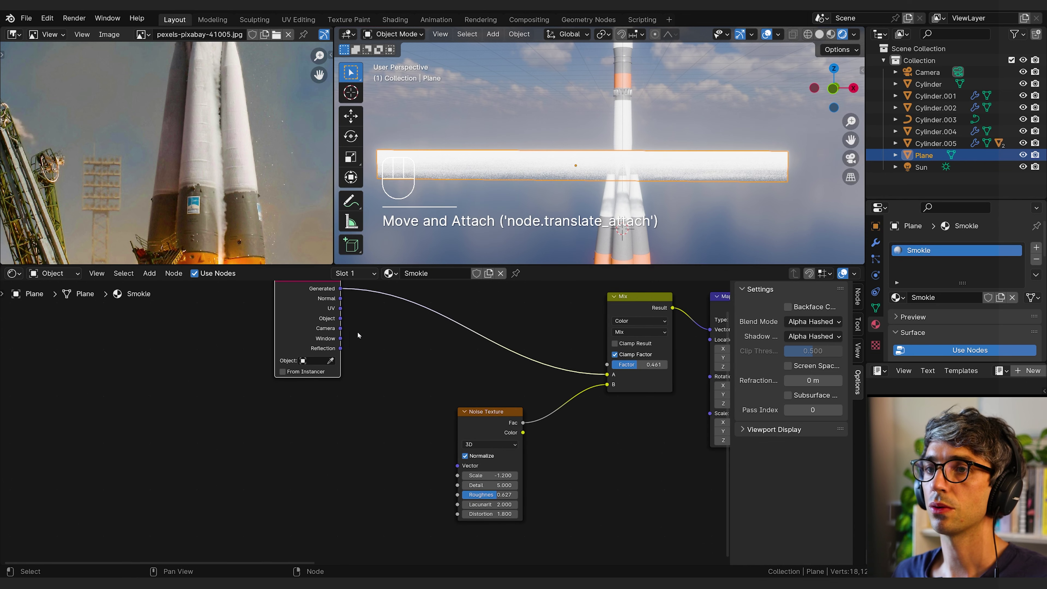
drag(340, 289, 458, 466)
click(357, 446)
key(shift+a)
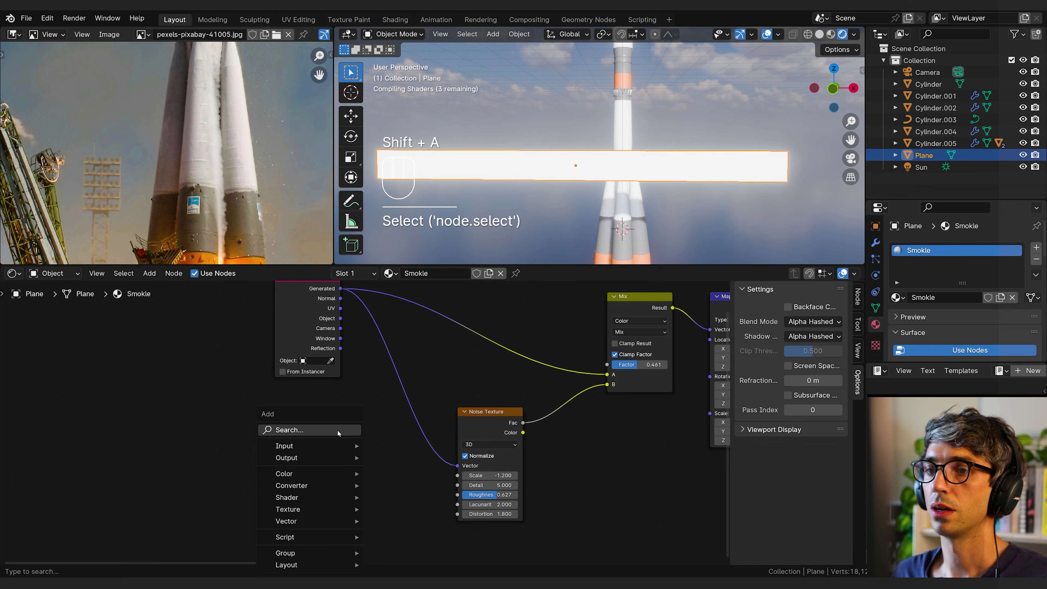
click(339, 431)
text(mapp)
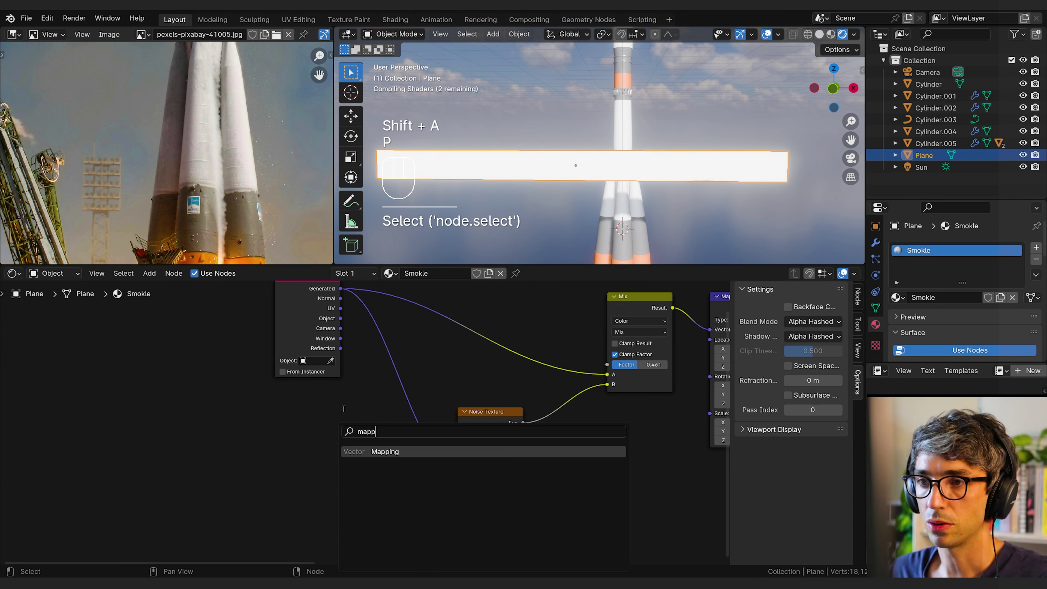
click(385, 452)
click(426, 500)
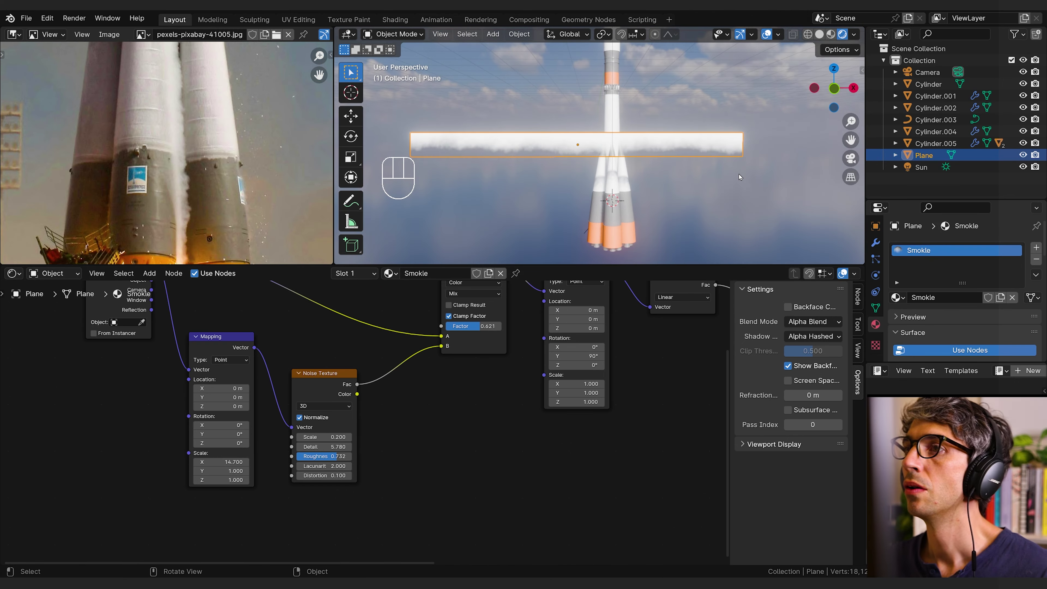
- Move the smoke plane against the rocket and rotate it so it runs alongside the rocket's body
key(KP_0)
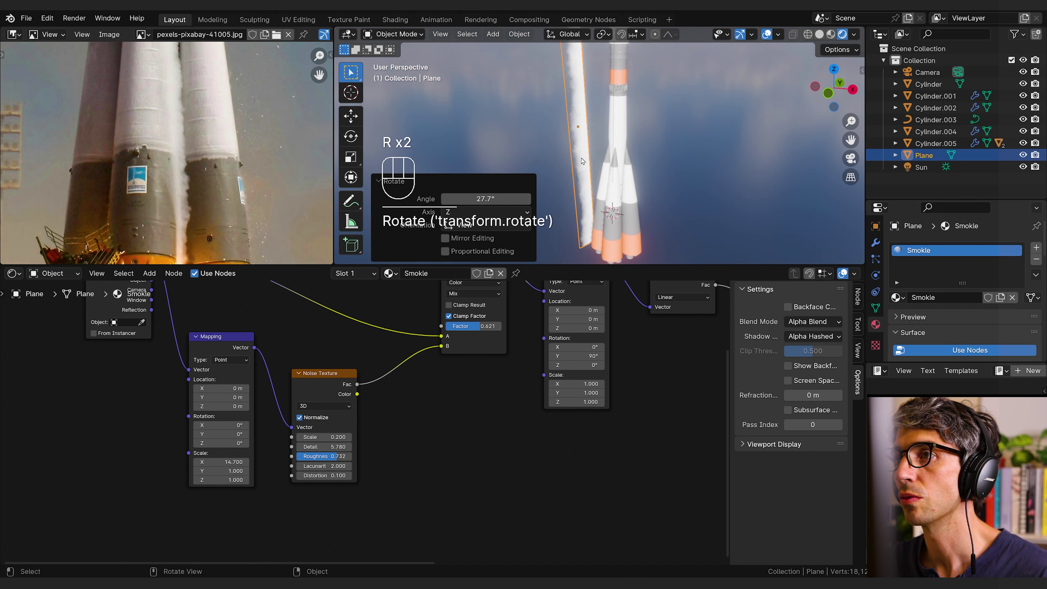
key(g)
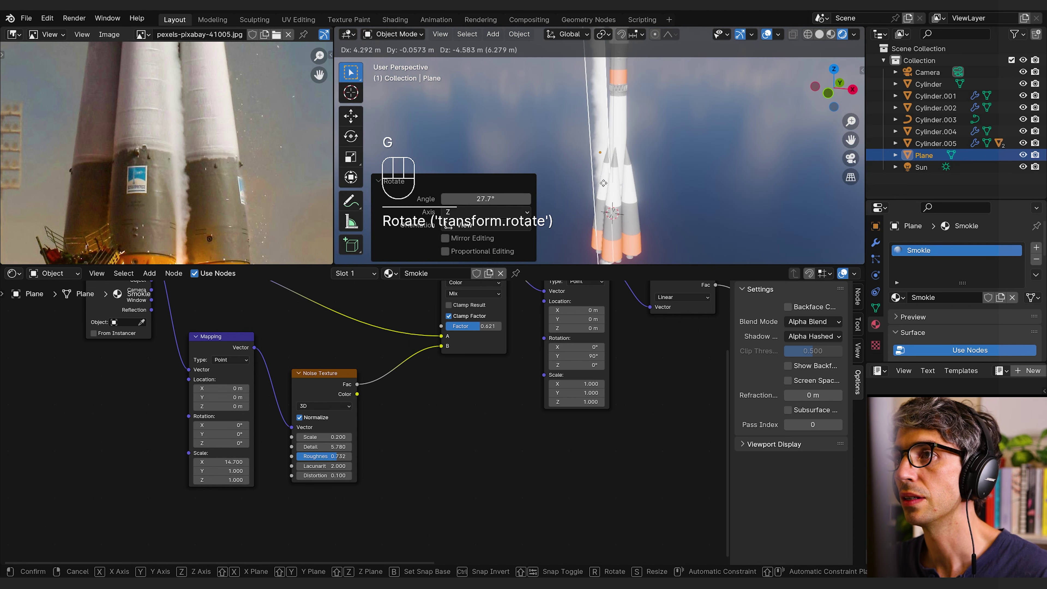
click(637, 186)
mouse_move(637, 186)
middle_down()
mouse_move(690, 187)
mouse_move(639, 173)
middle_up()
key(r)
click(647, 188)
key(r)
click(654, 177)
key(r)
click(639, 171)
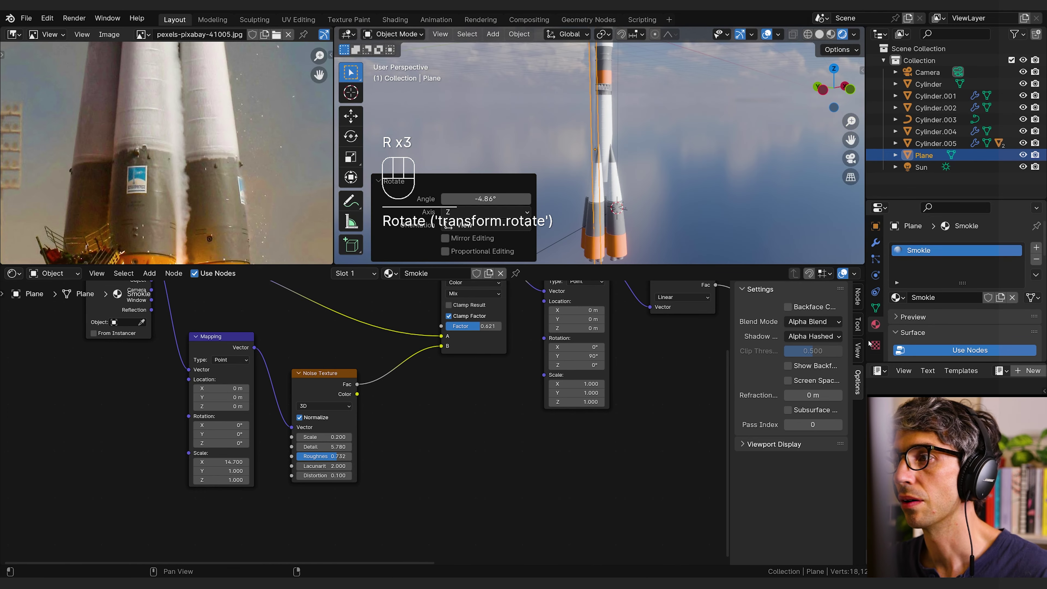
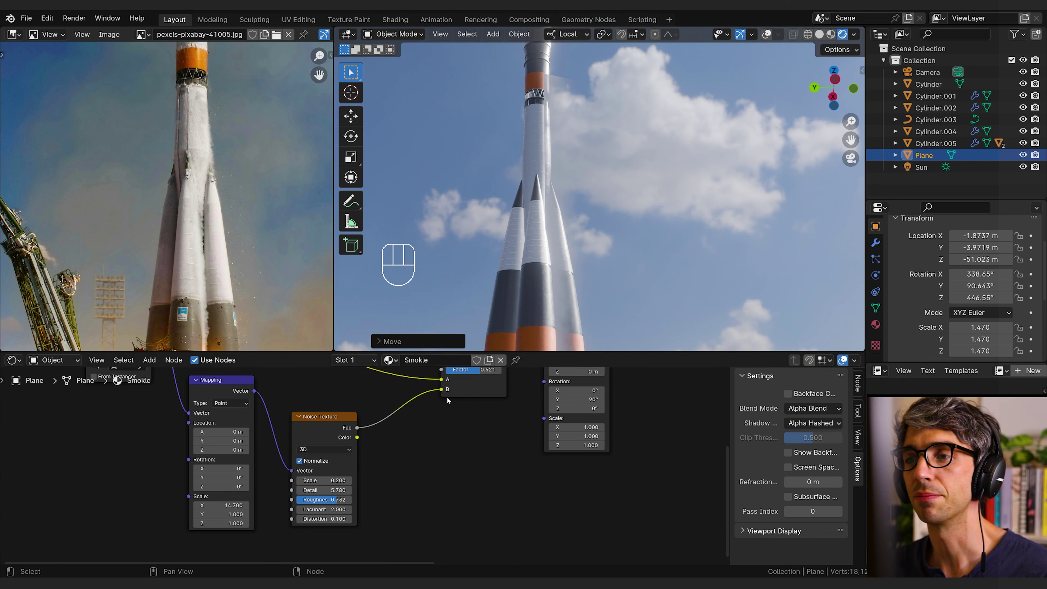
- Add a third stop to the gradient's Color Ramp and make the end stop at 1.000 black
middle_drag(444, 422, 289, 460)
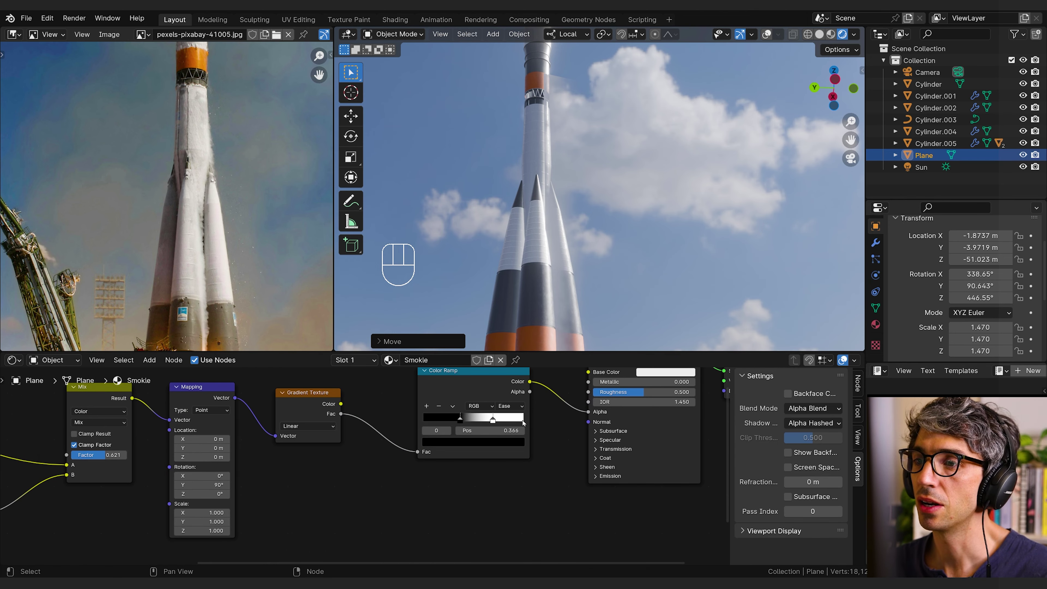
click(426, 407)
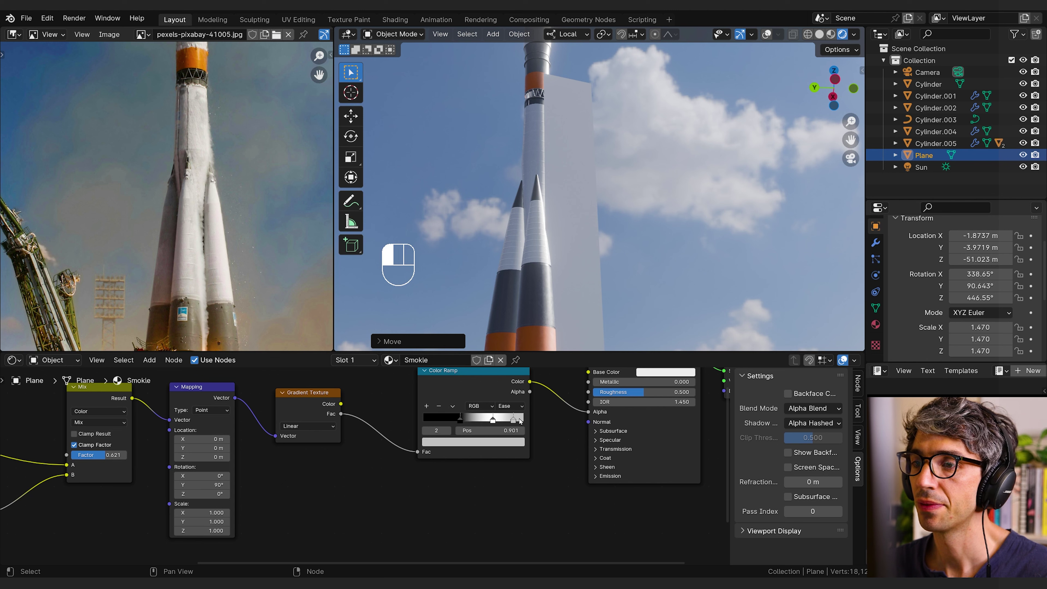
click(515, 441)
drag(516, 318, 516, 379)
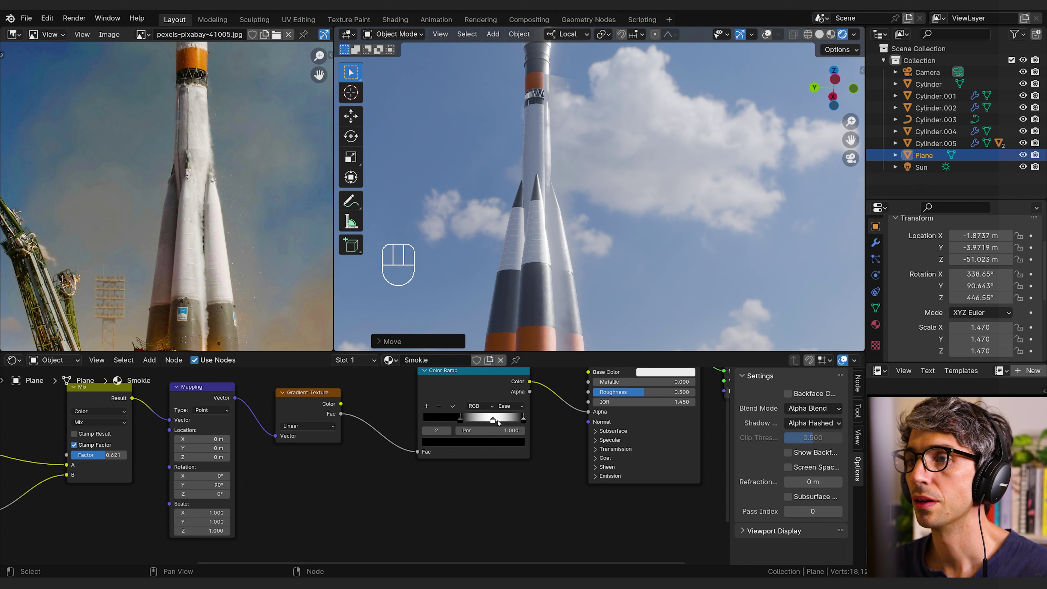
- Adjust the white stop's position between the ramp's two black stops and hide the viewport overlays
drag(495, 420, 519, 421)
drag(517, 421, 493, 422)
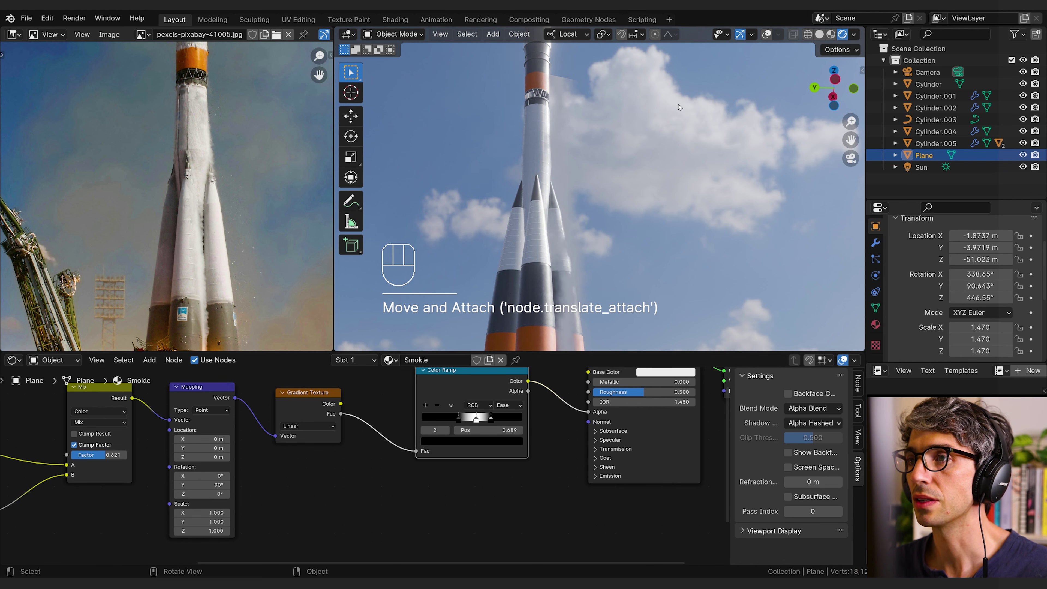
click(767, 34)
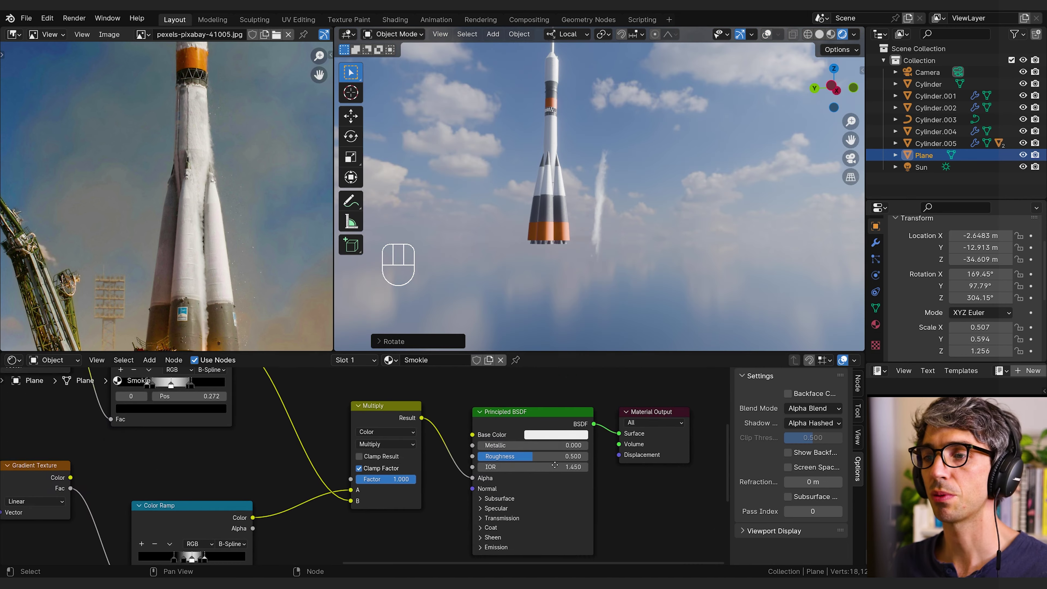
- Expand the Principled BSDF's Emission settings and set the emission strength to 2.900
middle_drag(553, 526, 555, 443)
click(479, 477)
middle_drag(515, 494, 501, 512)
drag(509, 516, 538, 519)
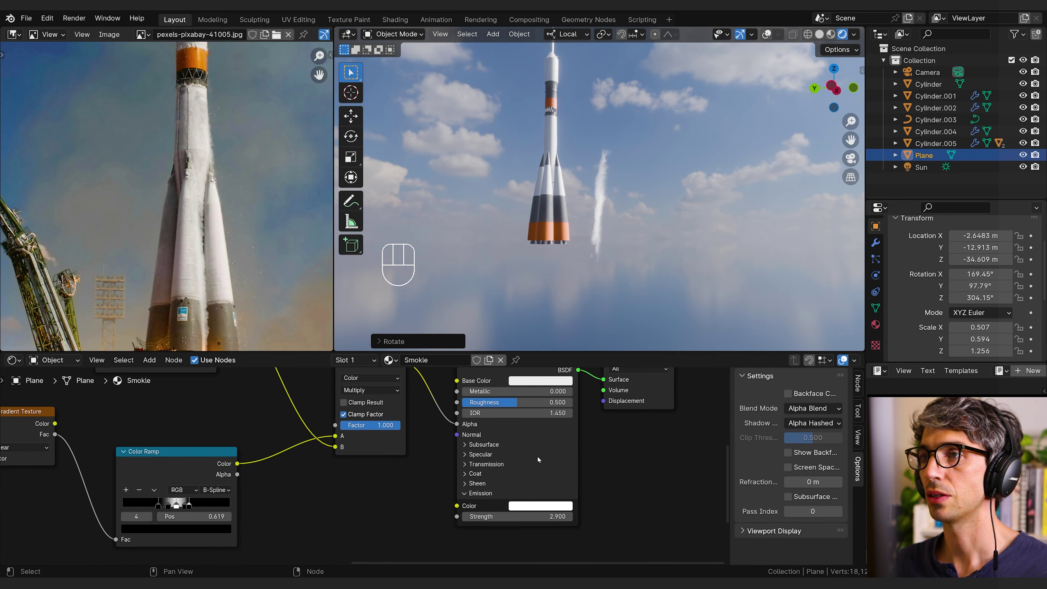
- Rotate the smoke plane about its local X axis and reduce its material's emission strength
key(r)
key(x)
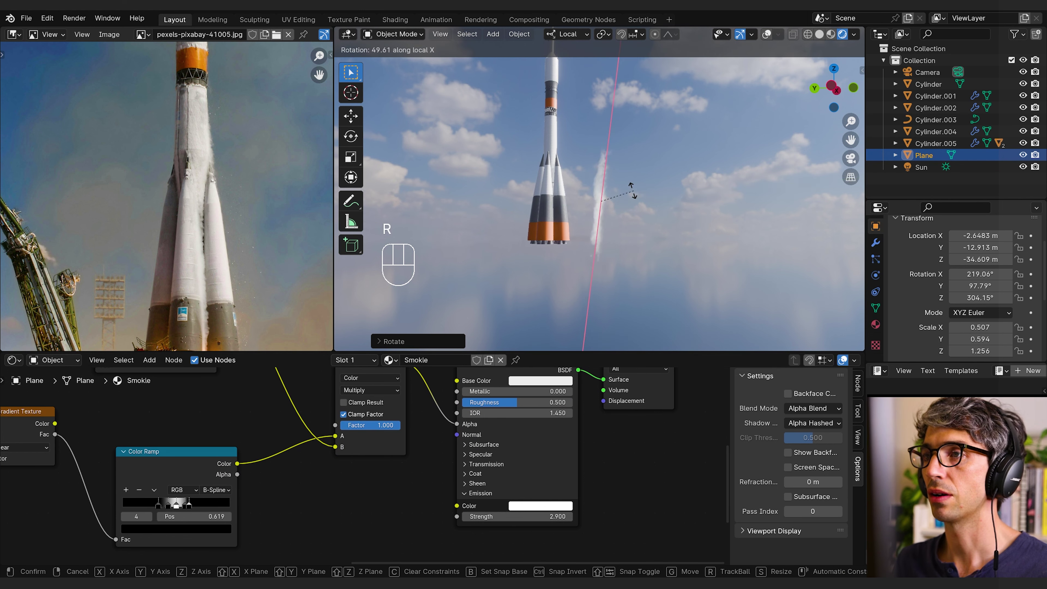
click(618, 196)
drag(533, 516, 485, 516)
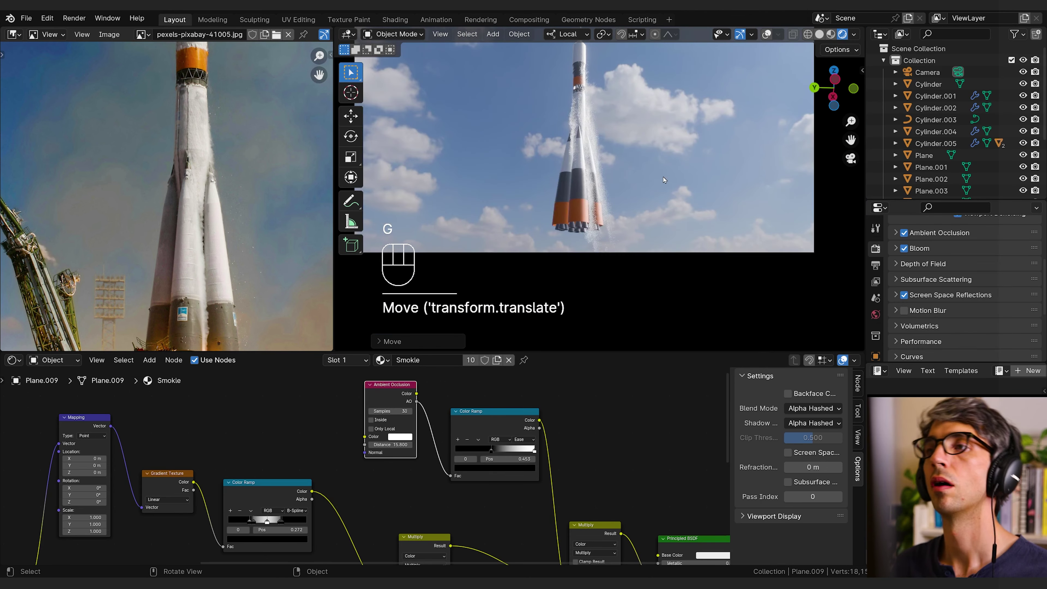
- Add a new plane mesh, move it beside the rocket and scale it up
shift+middle_drag(660, 158, 663, 188)
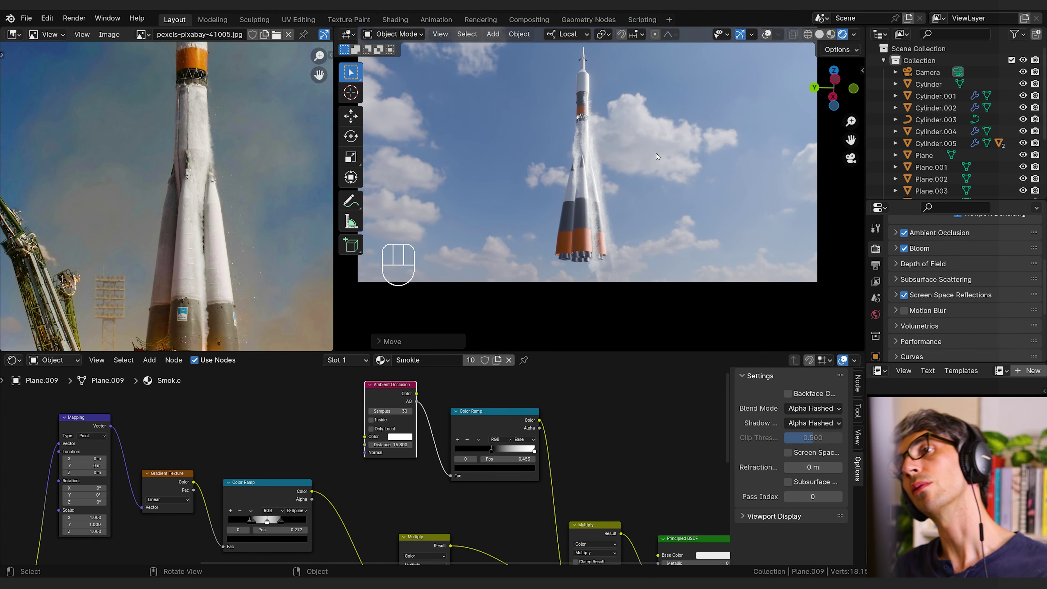
scroll(140, 233, down, 4)
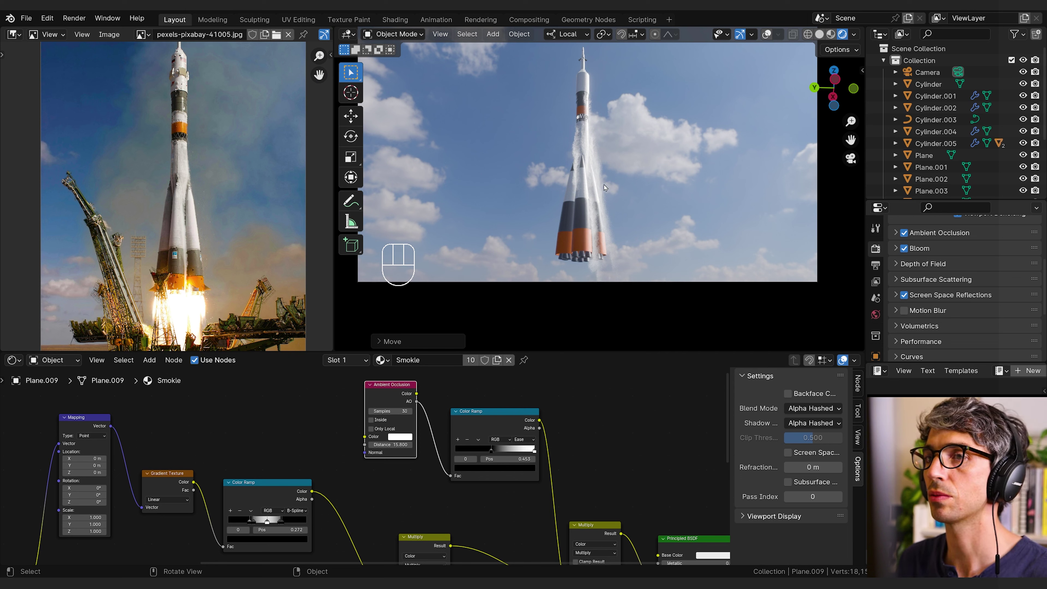
key(shift+a)
mouse_move(597, 173)
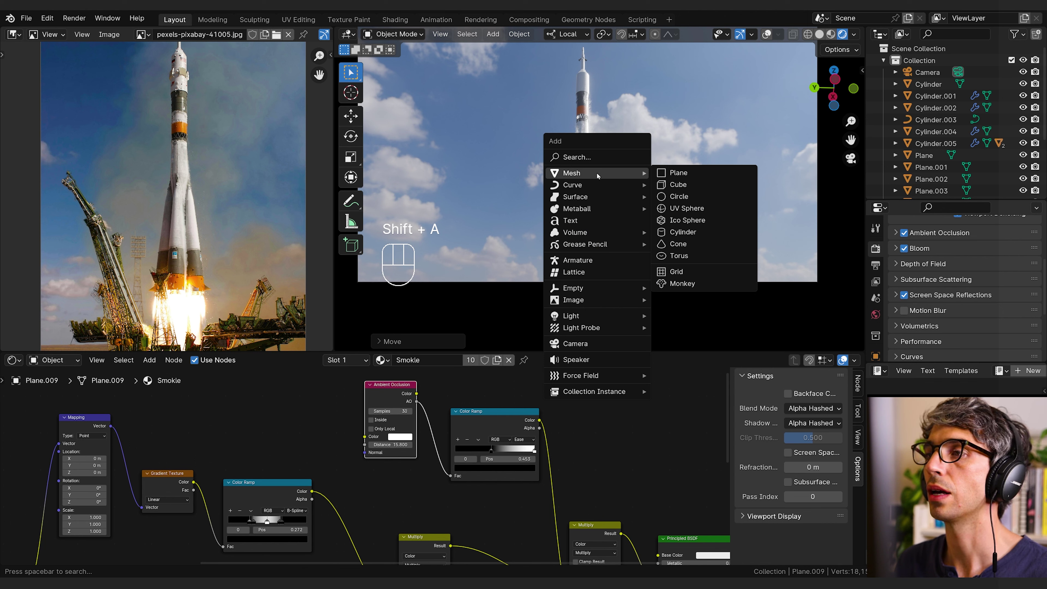
click(710, 175)
key(g)
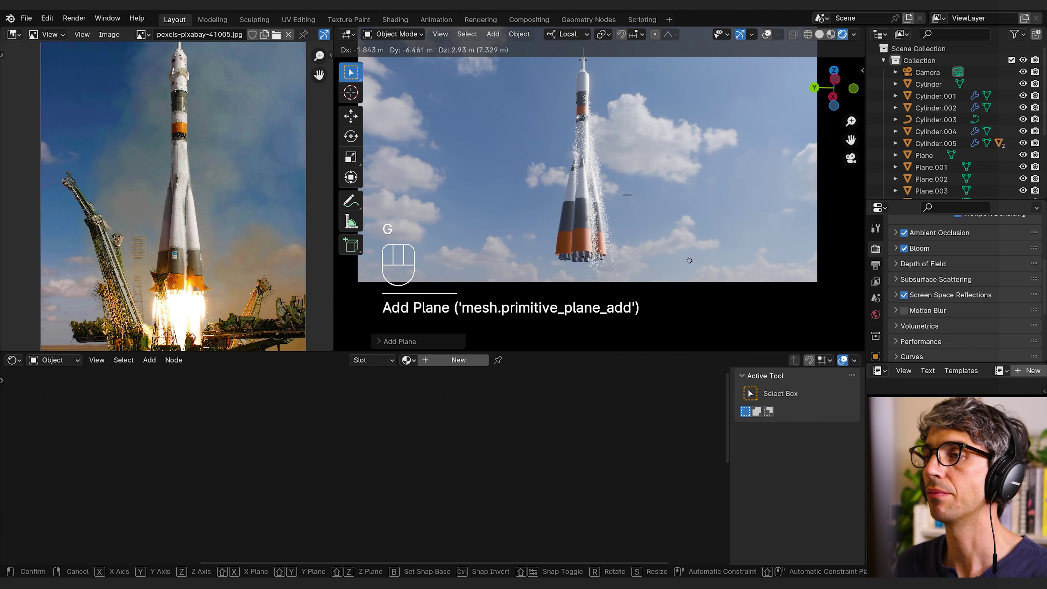
key(s)
click(762, 217)
- Rotate the new plane 90° about its local X axis and turn it to face the camera
text(rx)
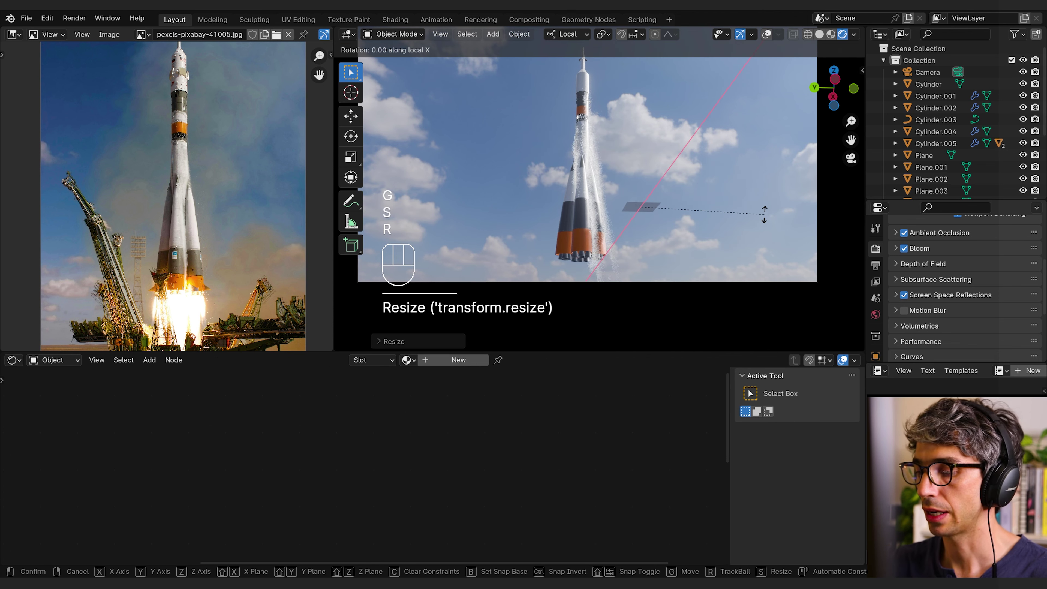
text(90)
click(762, 219)
key(r)
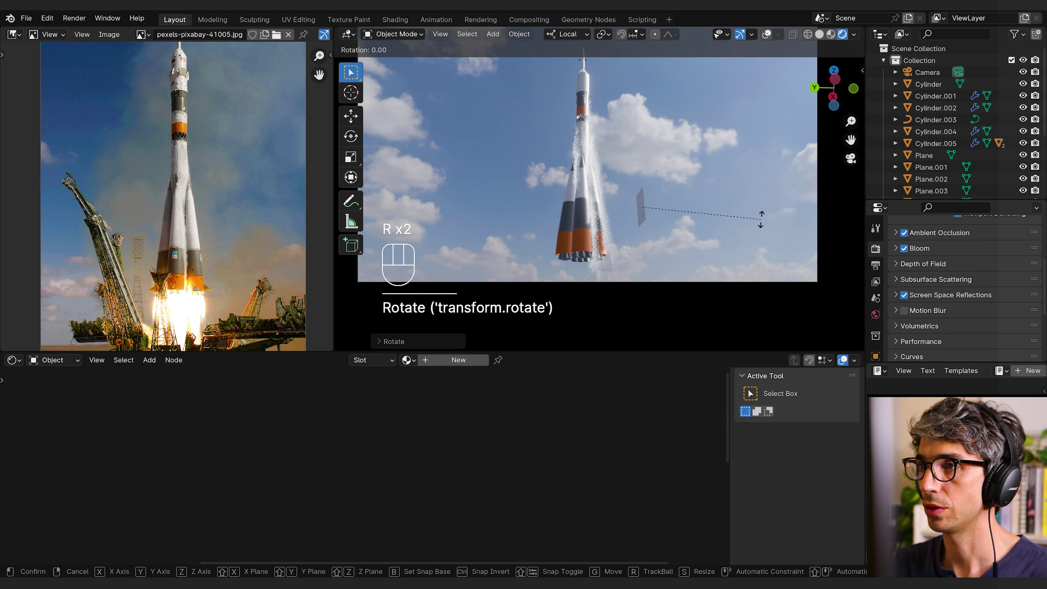
click(762, 223)
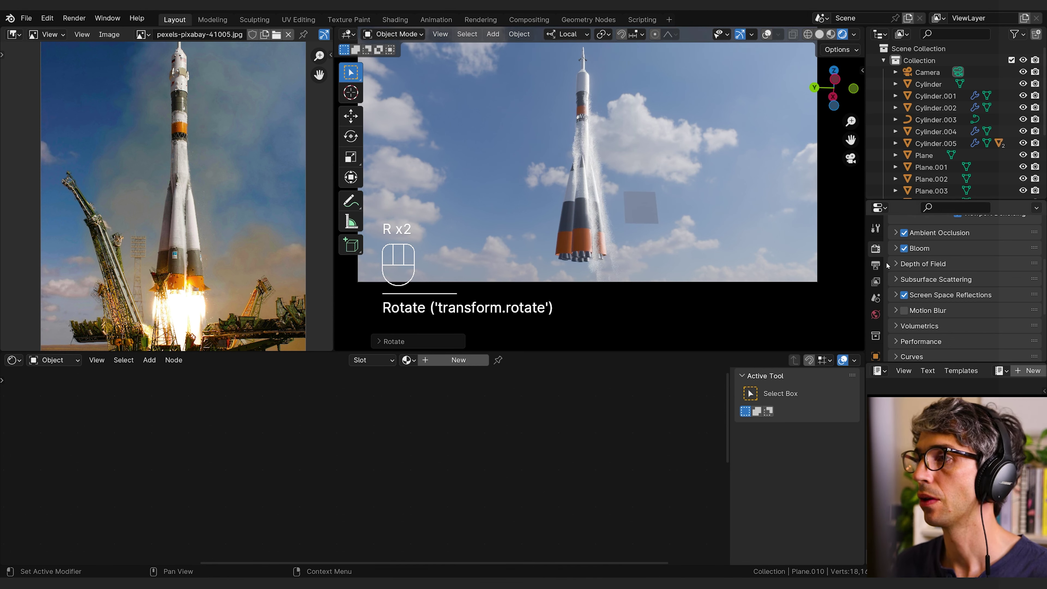
- Assign the existing Smokie material to the new plane
scroll(887, 264, down, 2)
scroll(877, 287, down, 4)
click(875, 325)
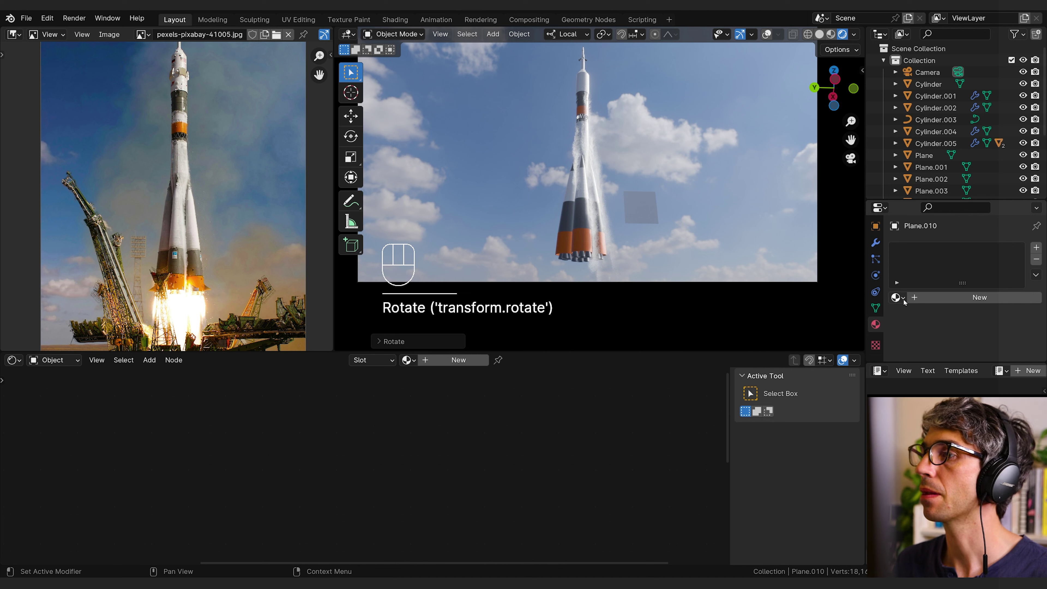
click(896, 298)
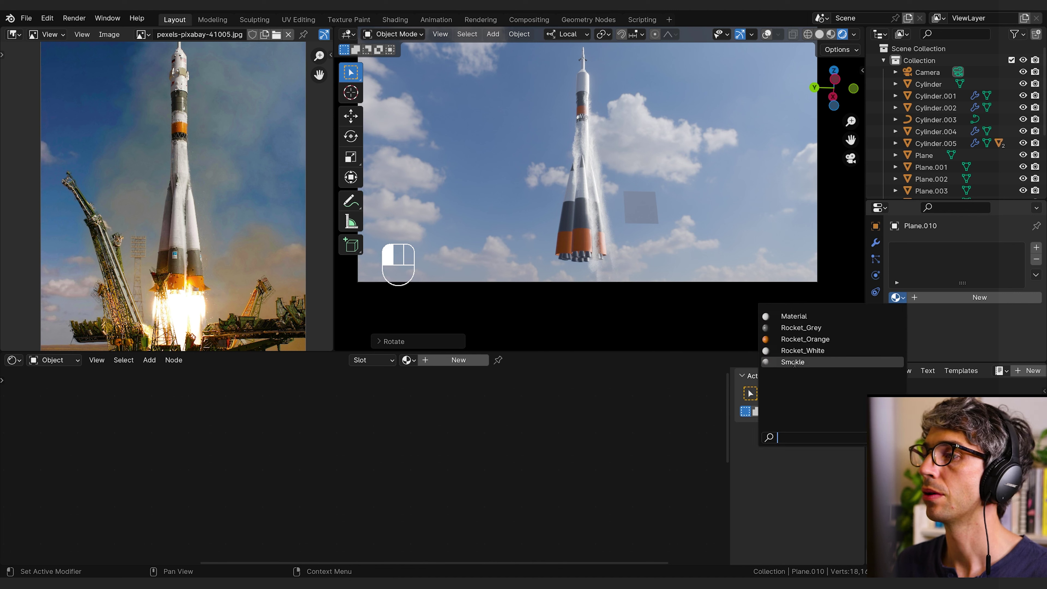
click(803, 363)
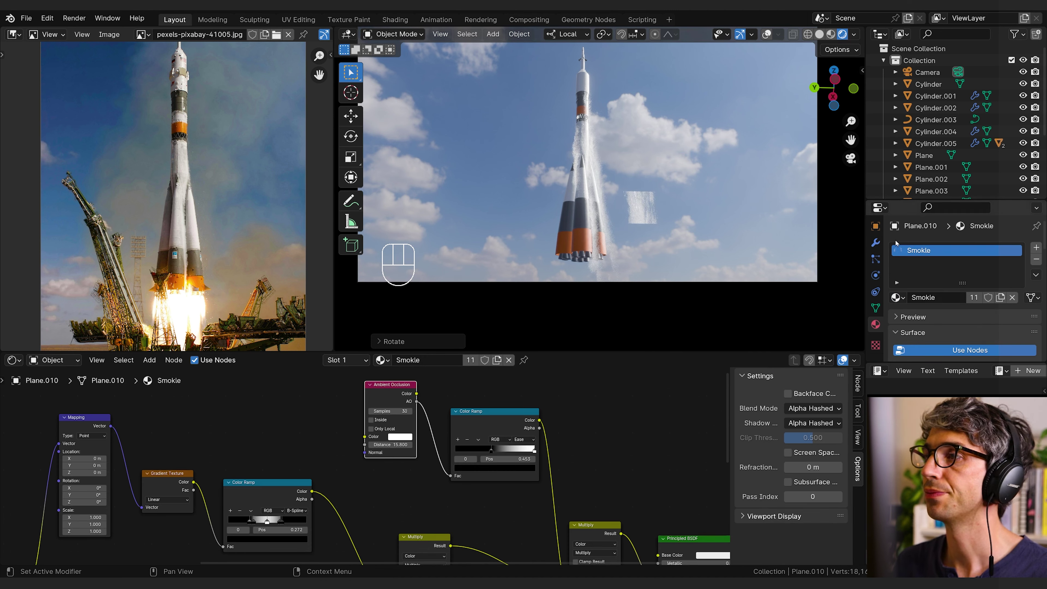
- Duplicate the plane's material as an independent copy and rename it Fire
click(1000, 299)
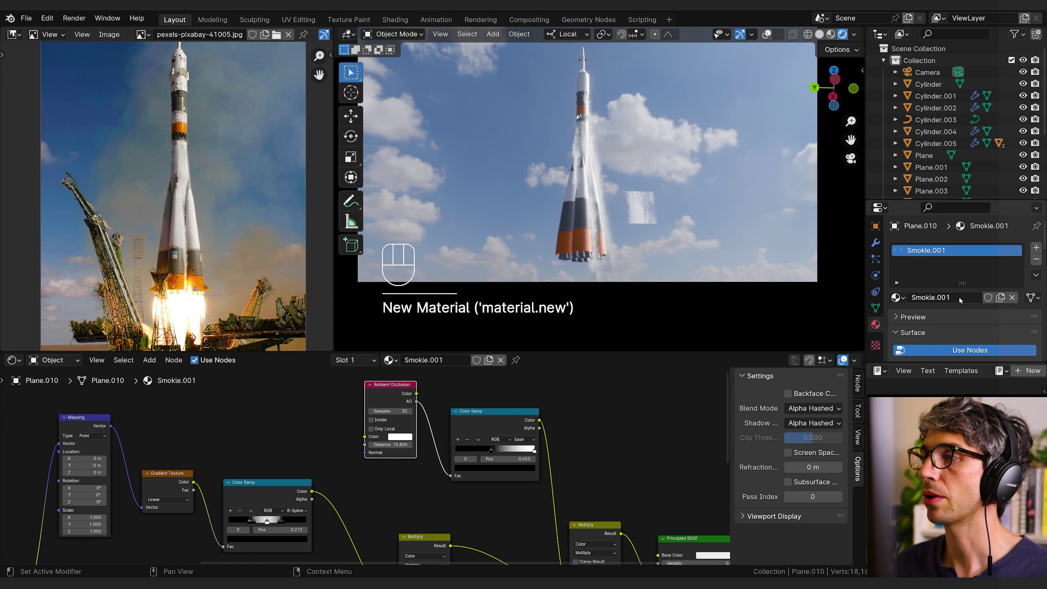
key(shift)
text(Fire)
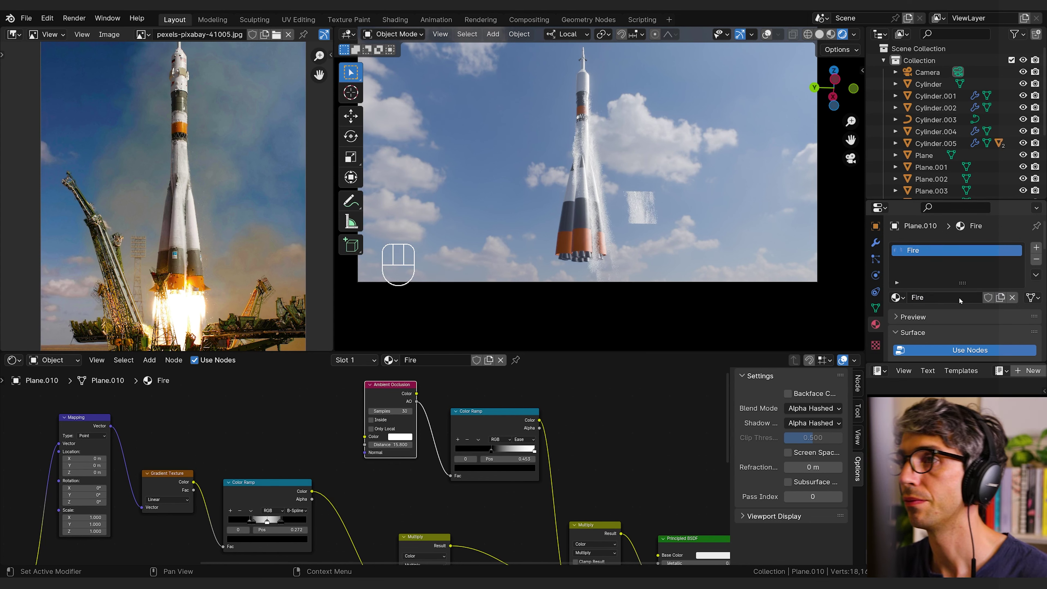
key(Return)
- Enlarge the Fire plane and move it down toward the base of the rocket's boosters
key(s)
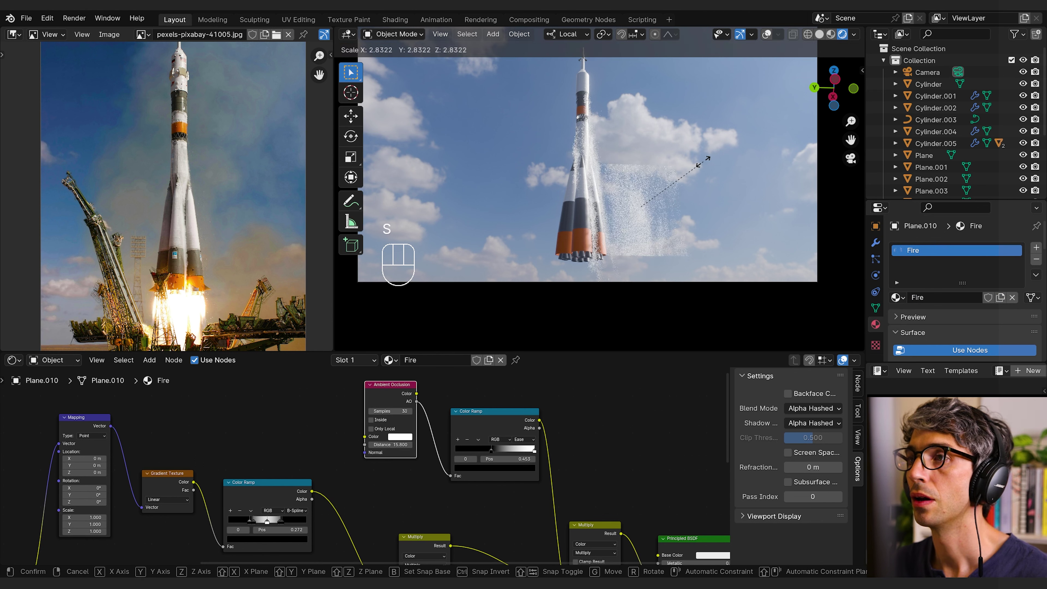
click(703, 178)
key(g)
click(707, 217)
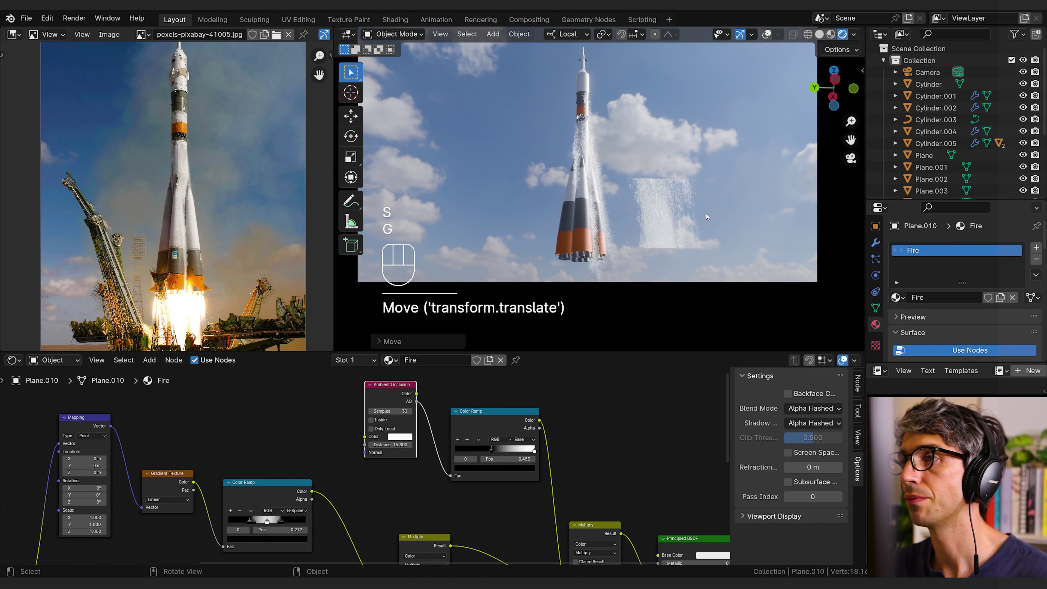
key(g)
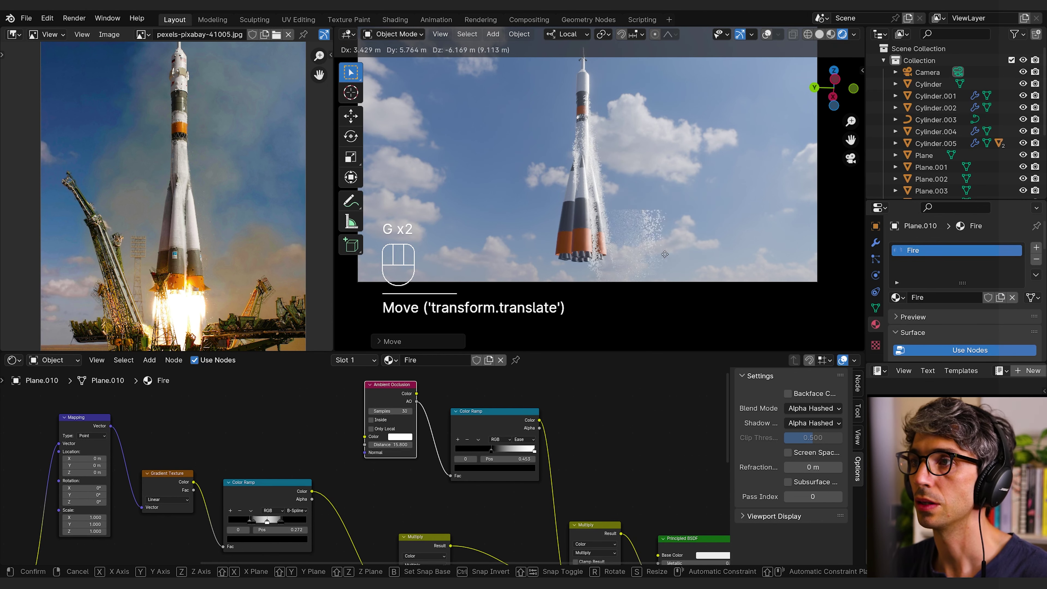
click(623, 274)
- Shift the Fire plane along its local Z axis and rescale it to sit beneath the rocket's engines
key(g)
key(x)
key(g)
key(g)
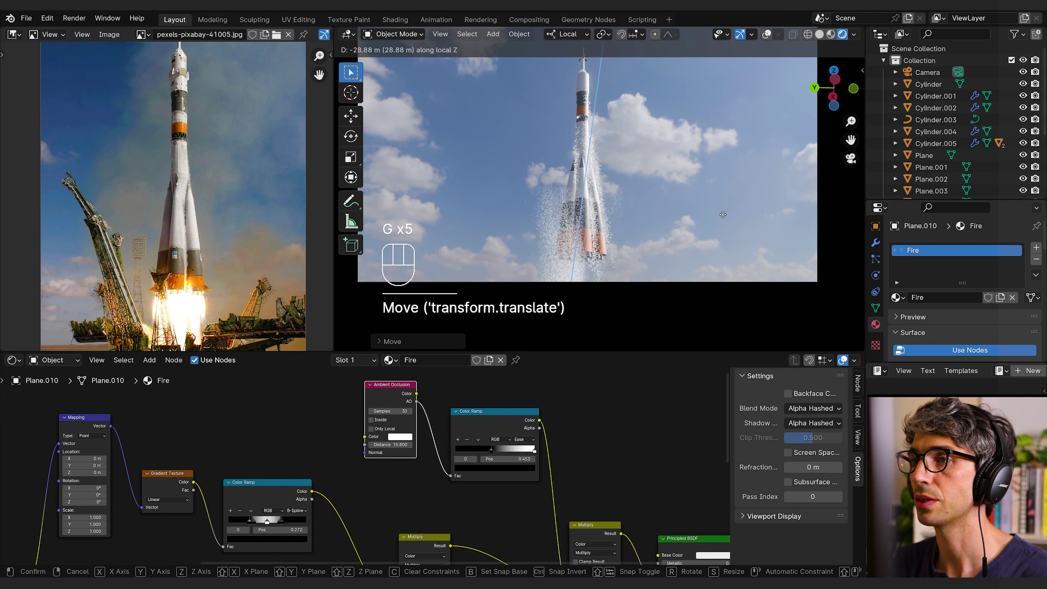
key(s)
click(615, 280)
key(g)
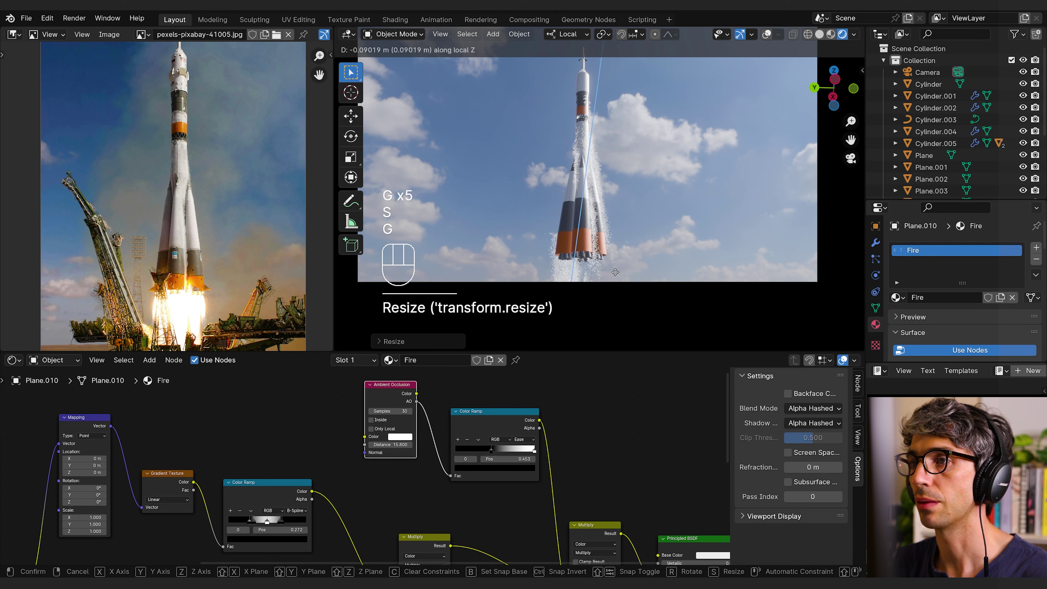
click(618, 264)
key(s)
click(622, 249)
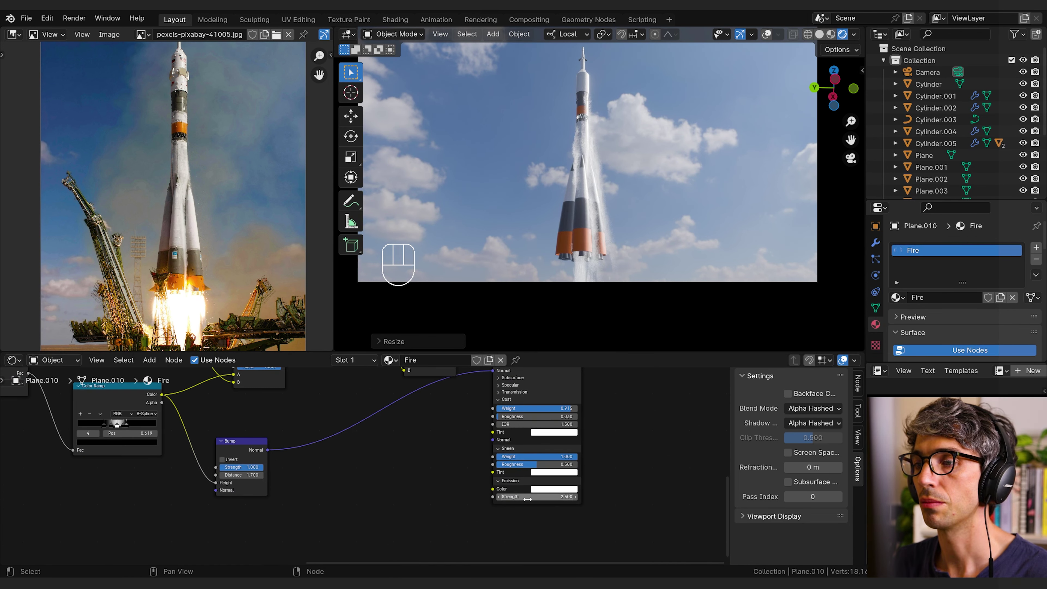
- Raise the Fire material's emission strength to about 64
drag(538, 497, 539, 504)
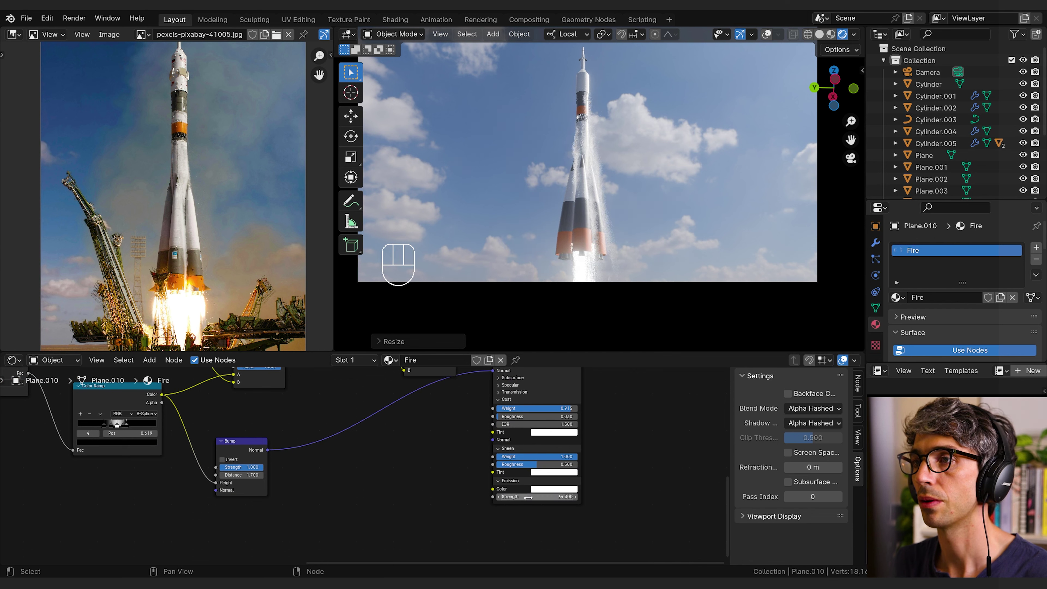
- Sample the Fire material's emission color from the exhaust flame in the reference photo
click(557, 489)
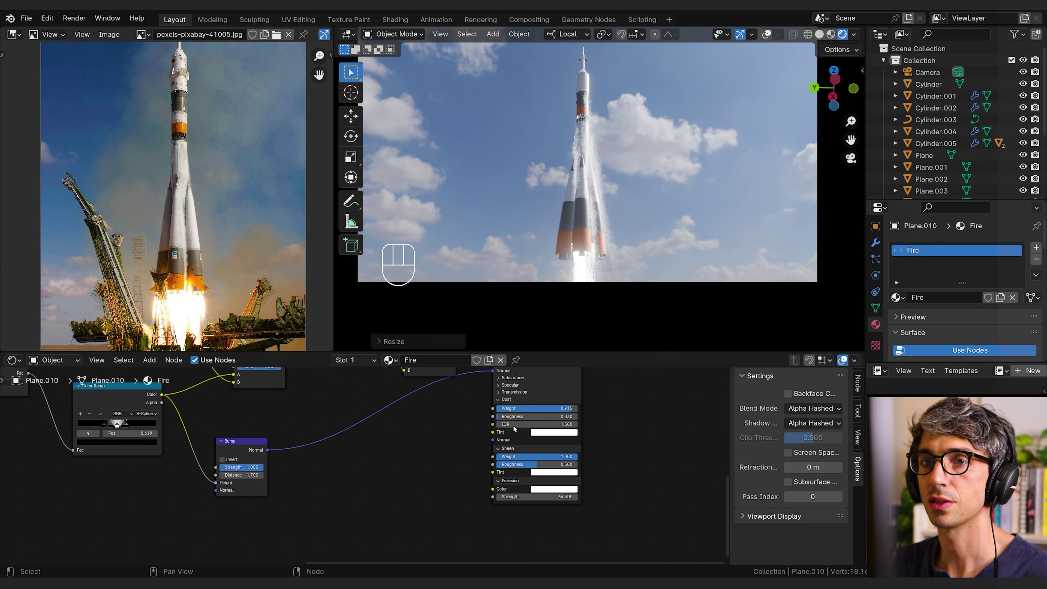
click(563, 491)
click(603, 458)
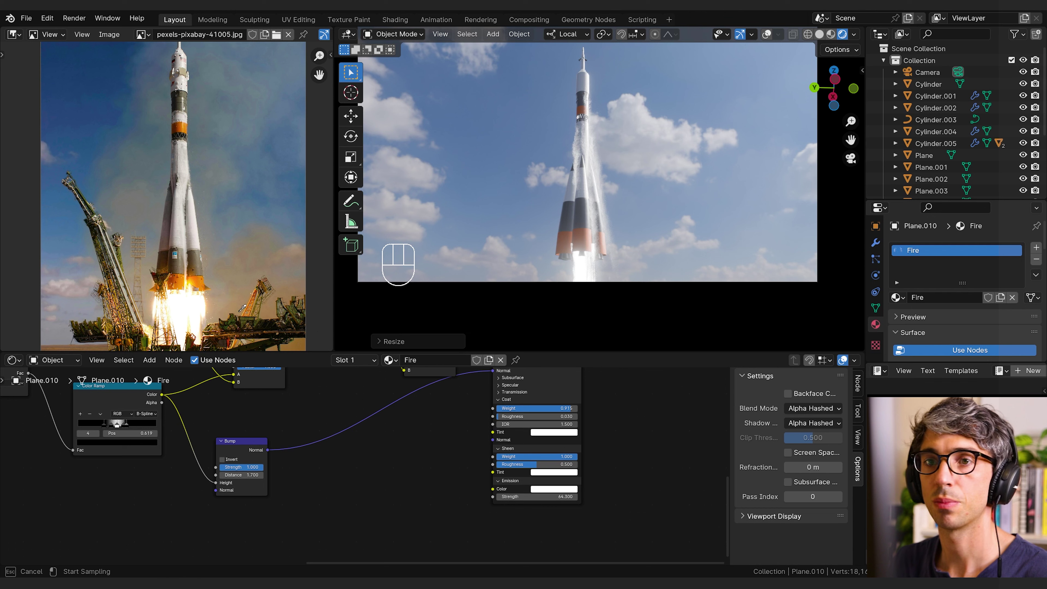
click(191, 283)
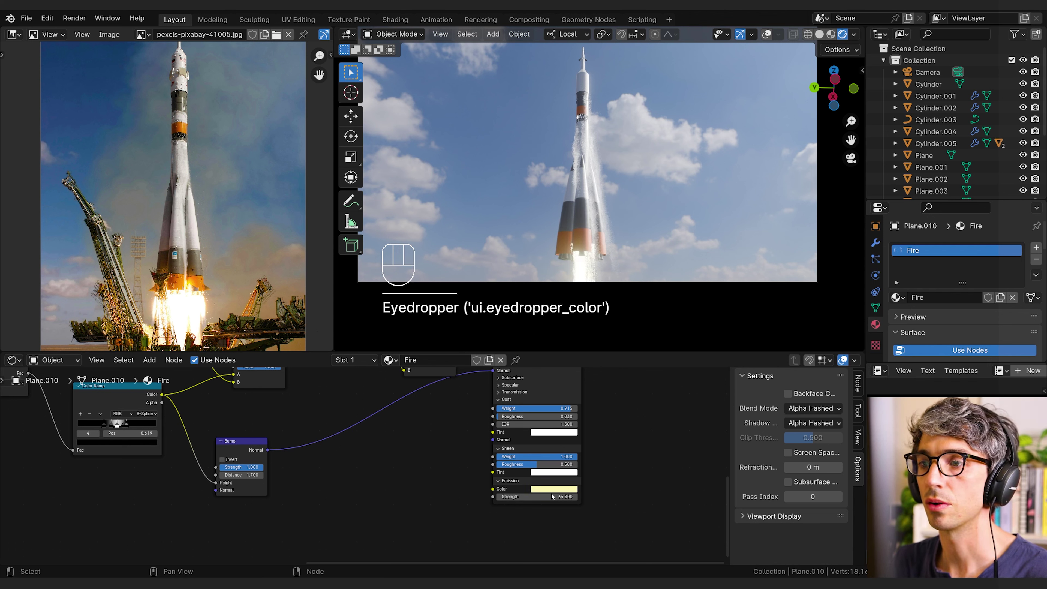
- Raise the Fire material's emission strength to about 163 and shift its emission color toward warm orange
drag(536, 497, 540, 495)
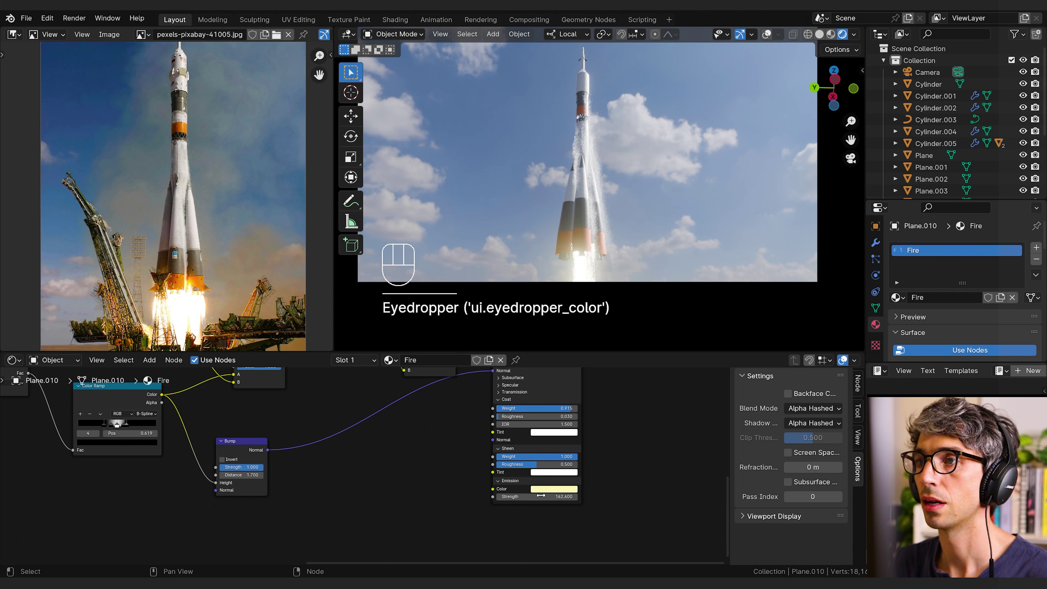
click(560, 491)
drag(556, 420, 557, 421)
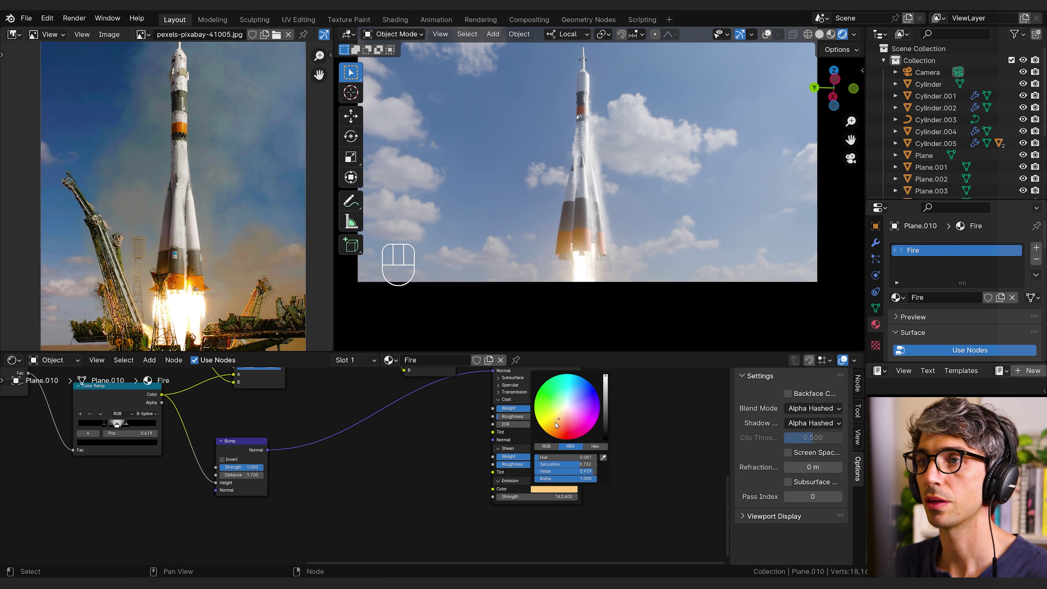
- Duplicate the Fire plane twice and spread the copies beneath the rocket's boosters
key(shift+d)
key(t)
key(y)
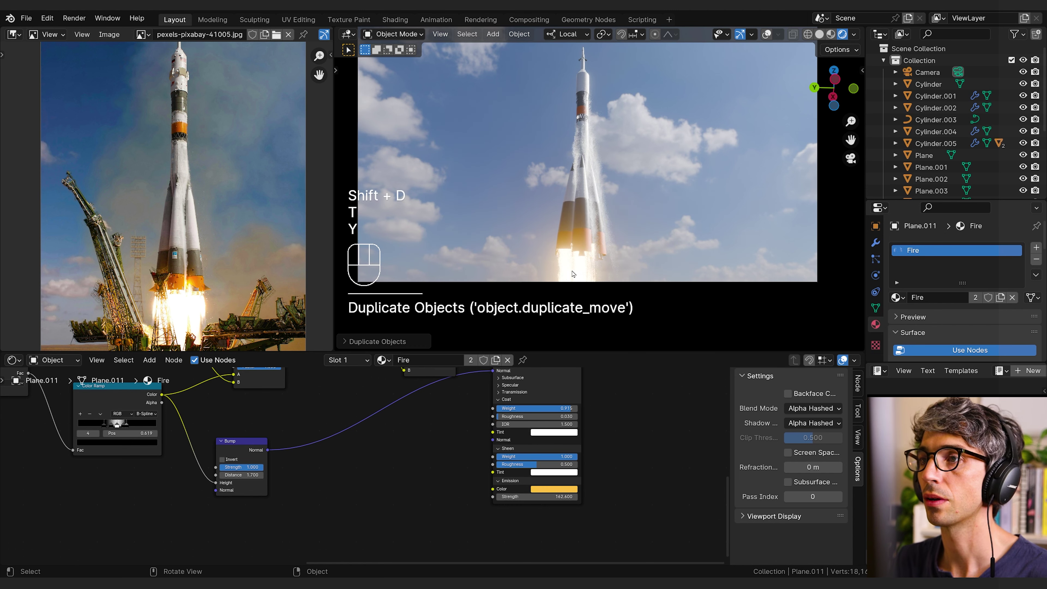
key(g)
key(g)
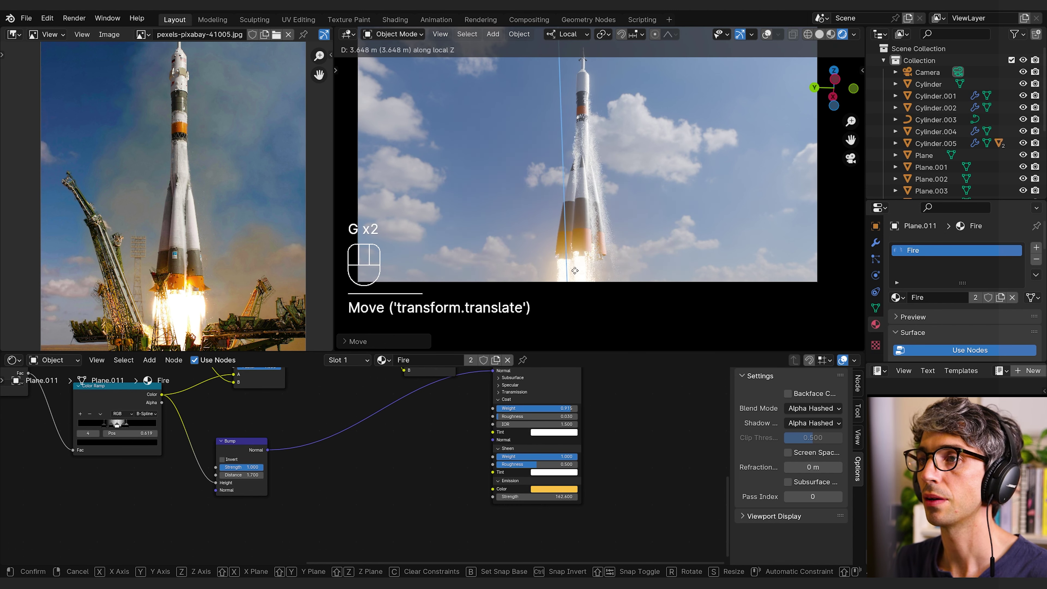
key(shift+d)
click(605, 268)
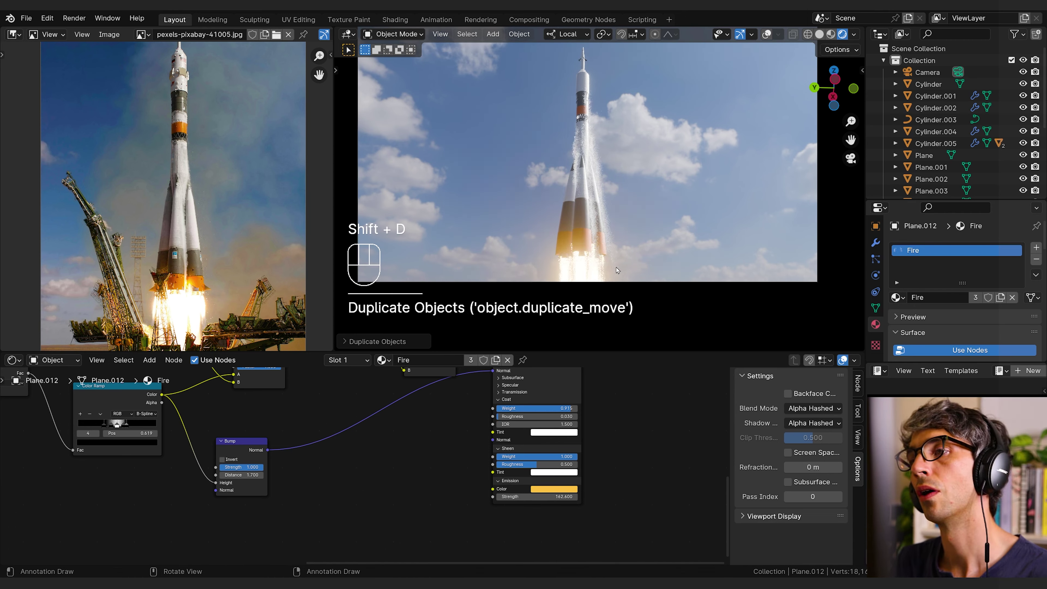
- Scale, move and rotate the Fire planes so the flames overlap beneath the rocket's engines
key(s)
click(610, 267)
key(g)
key(g)
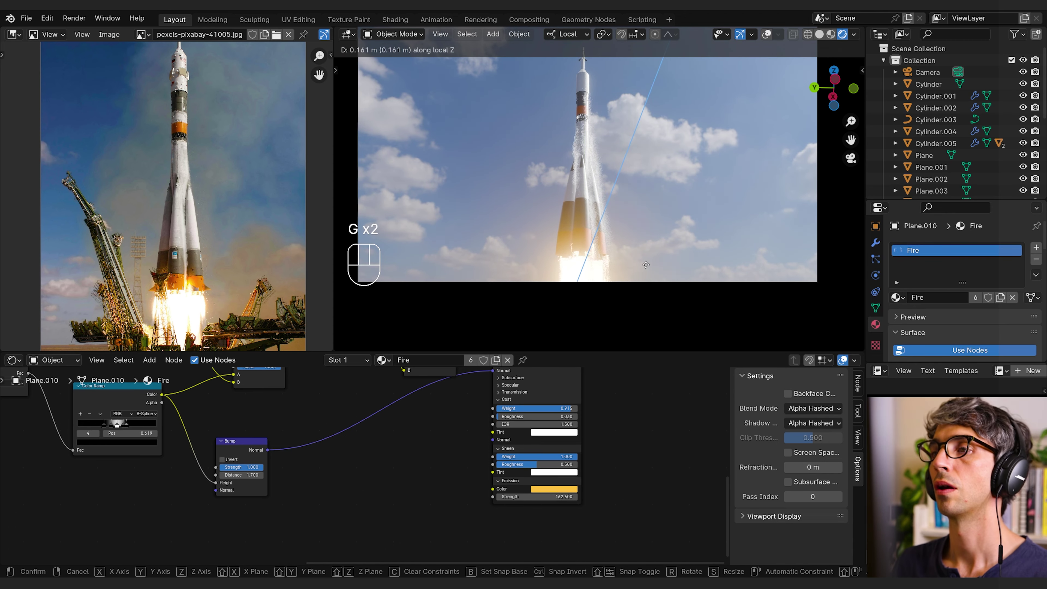
key(s)
click(639, 272)
key(g)
click(622, 274)
key(r)
key(r)
click(585, 253)
- Add a point light and move it along its local X axis near the rocket's base
key(shift+a)
key(g)
key(g)
key(g)
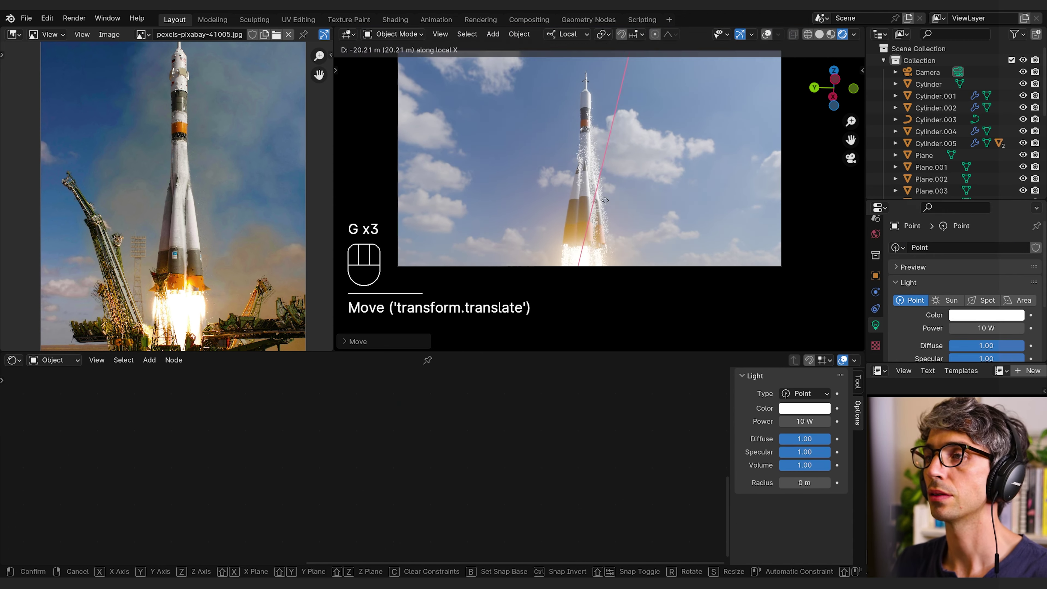
- Reposition individual Fire planes beneath the boosters and rescale them to fit the engine nozzles
key(g)
key(g)
key(g)
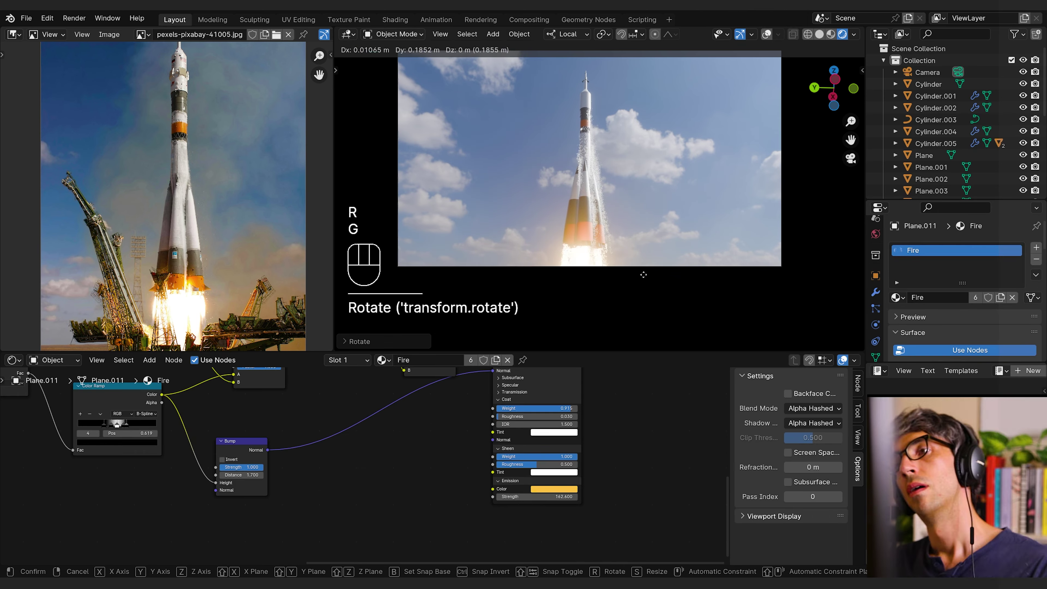
key(g)
click(595, 261)
key(g)
key(g)
key(g)
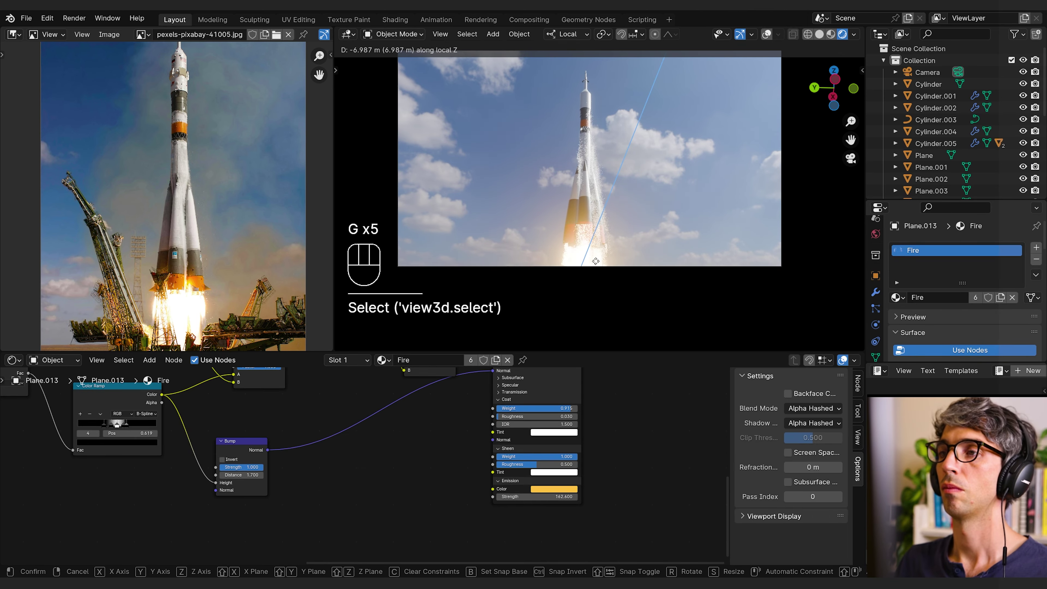
key(s)
key(s)
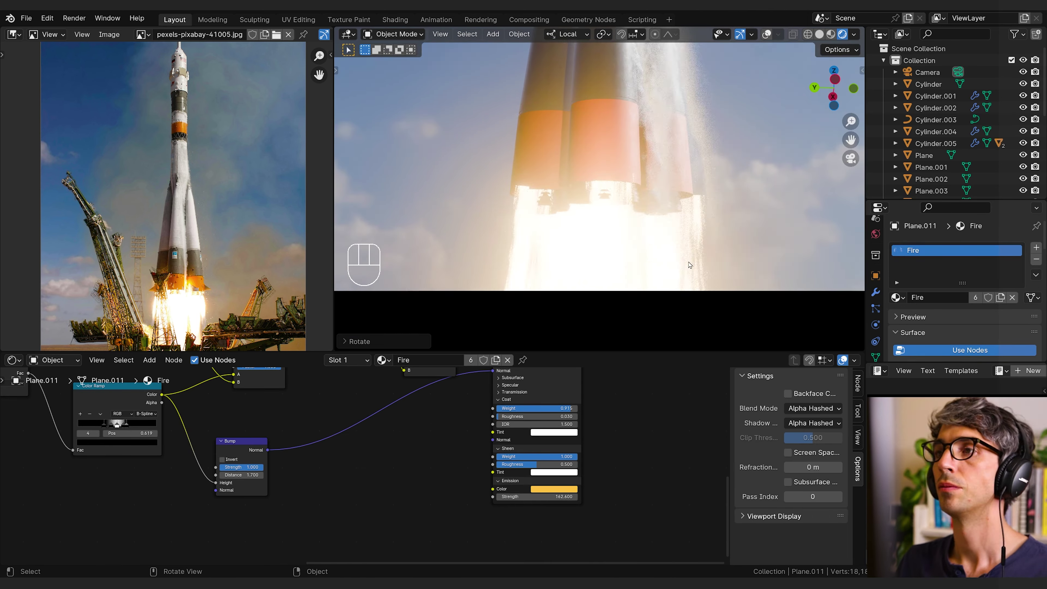
- Duplicate more Fire planes and place them under the remaining engines to fill out the exhaust
key(g)
key(shift+d)
key(g)
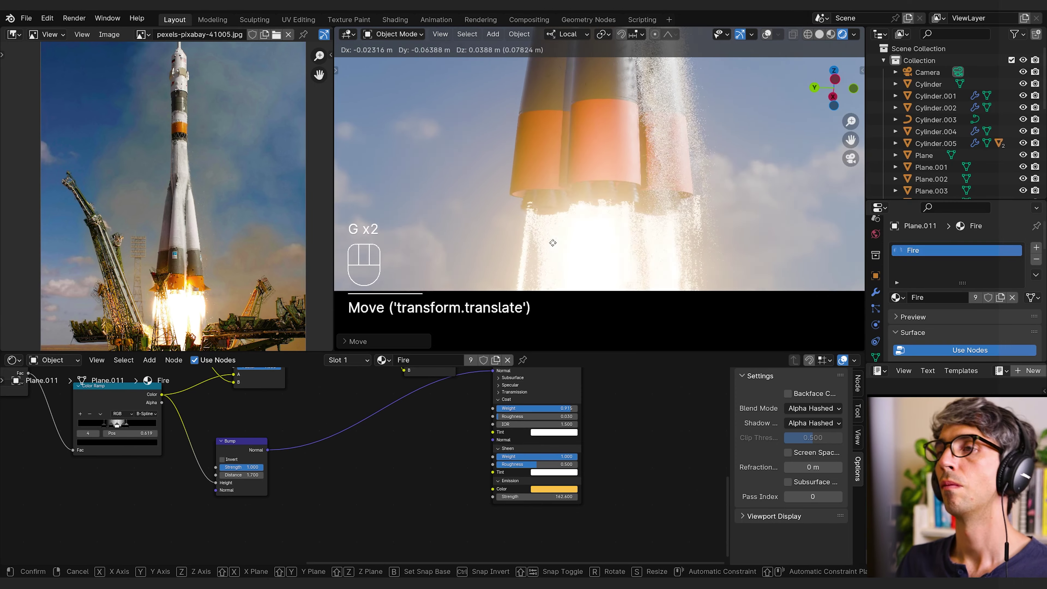
key(g)
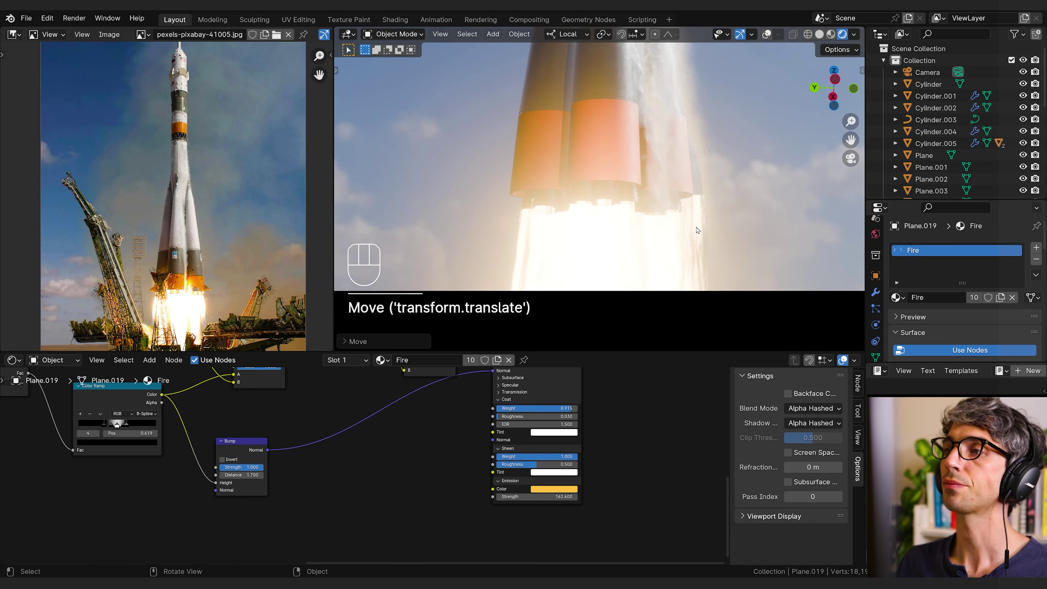
click(603, 217)
key(s)
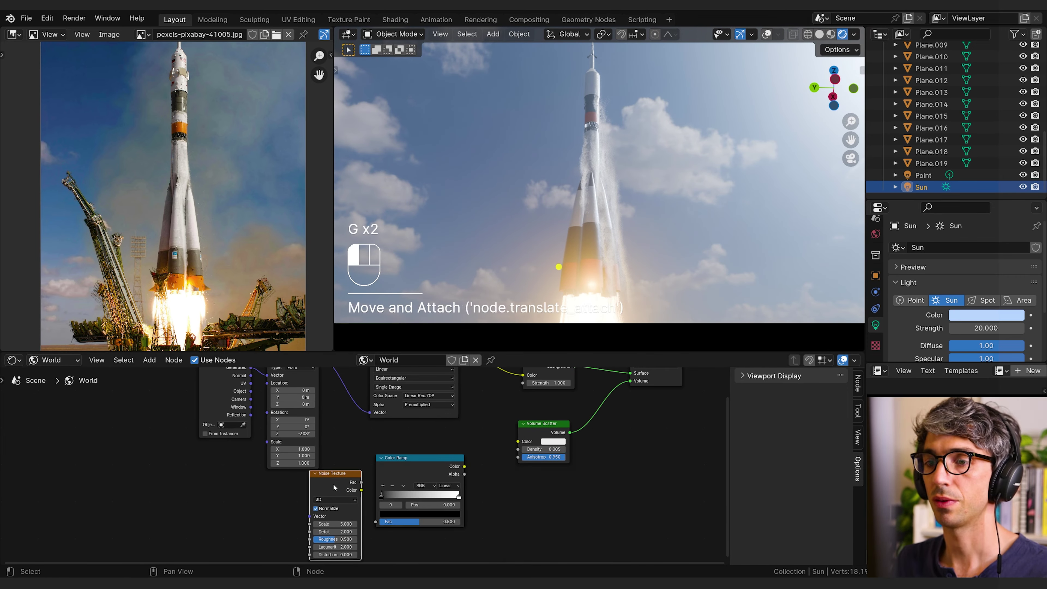
- Drive the world Volume Scatter density with a noise texture of scale 0.030 through a tightened color ramp, and tint the scatter pale blue
click(334, 474)
click(420, 514)
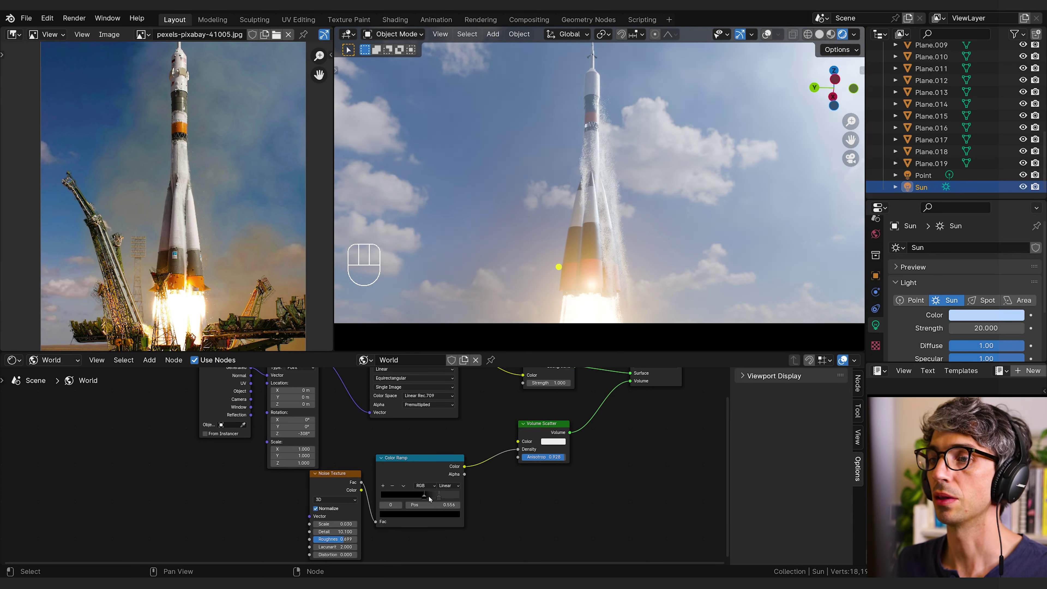
drag(428, 496, 433, 497)
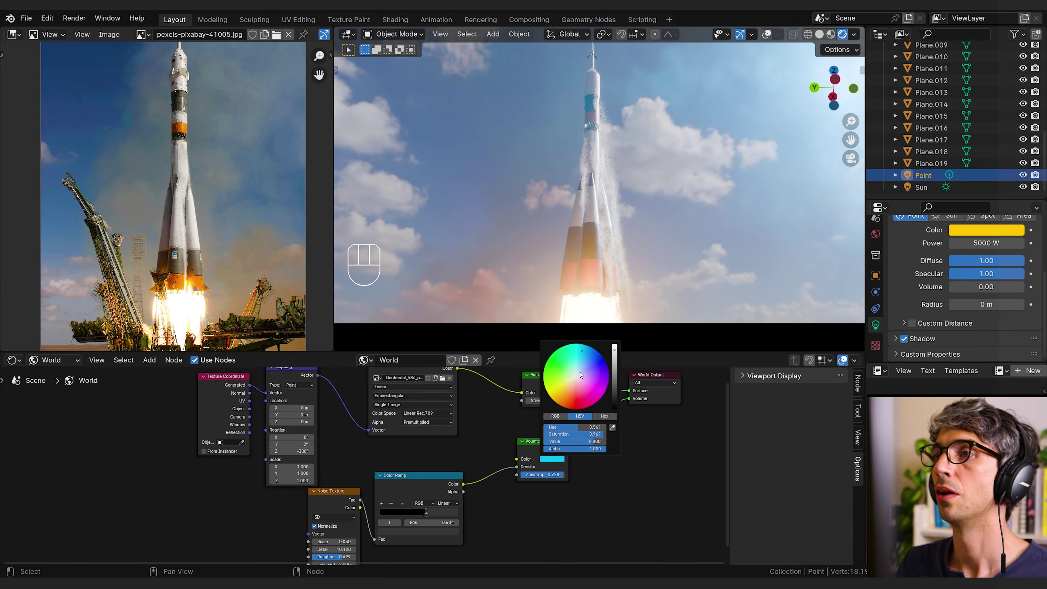
click(574, 372)
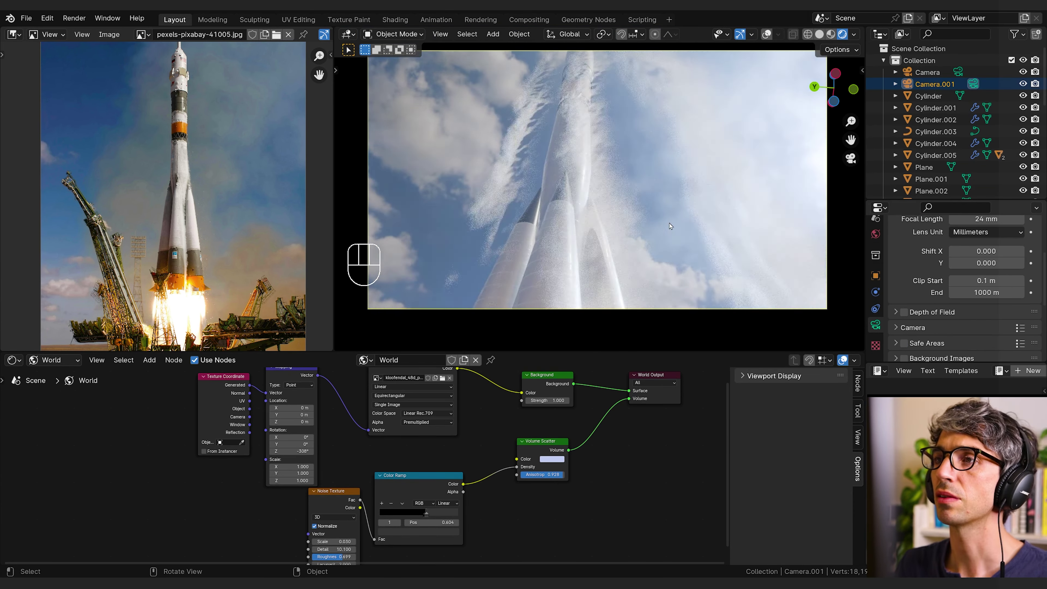
- Rotate the second camera to frame the rocket diagonally, and make the original camera active again
key(r)
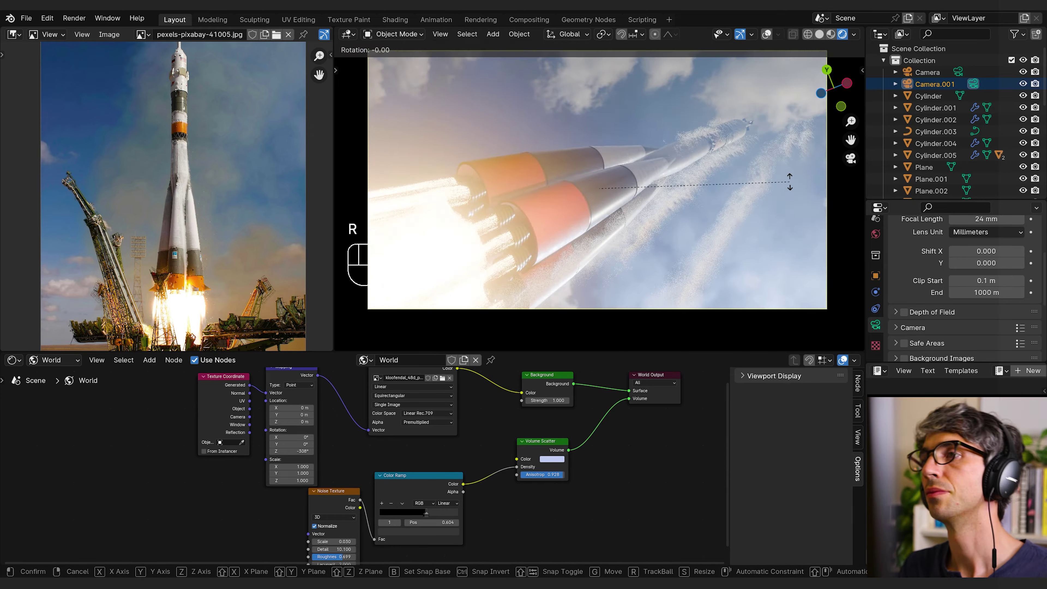
click(723, 119)
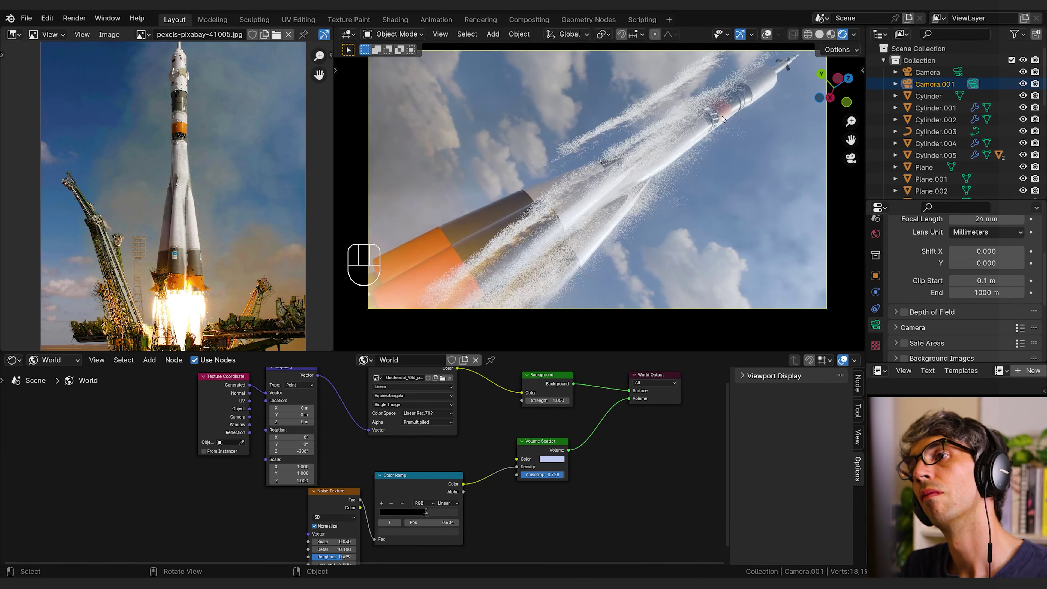
click(958, 73)
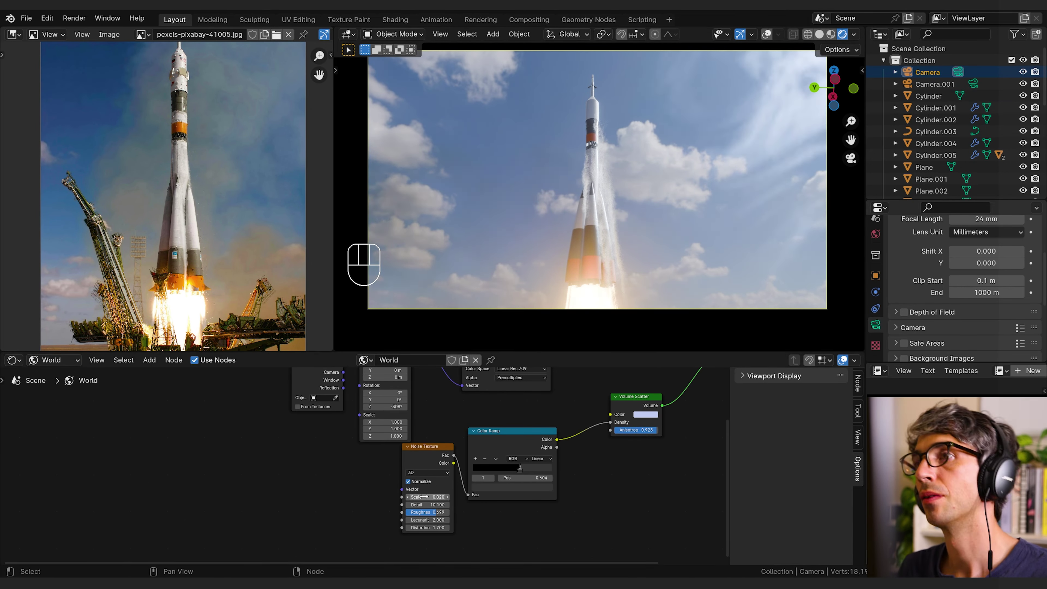
- Select smoke planes around the rocket's body in the enlarged viewport, reposition them and adjust their scale
middle_drag(687, 185, 686, 184)
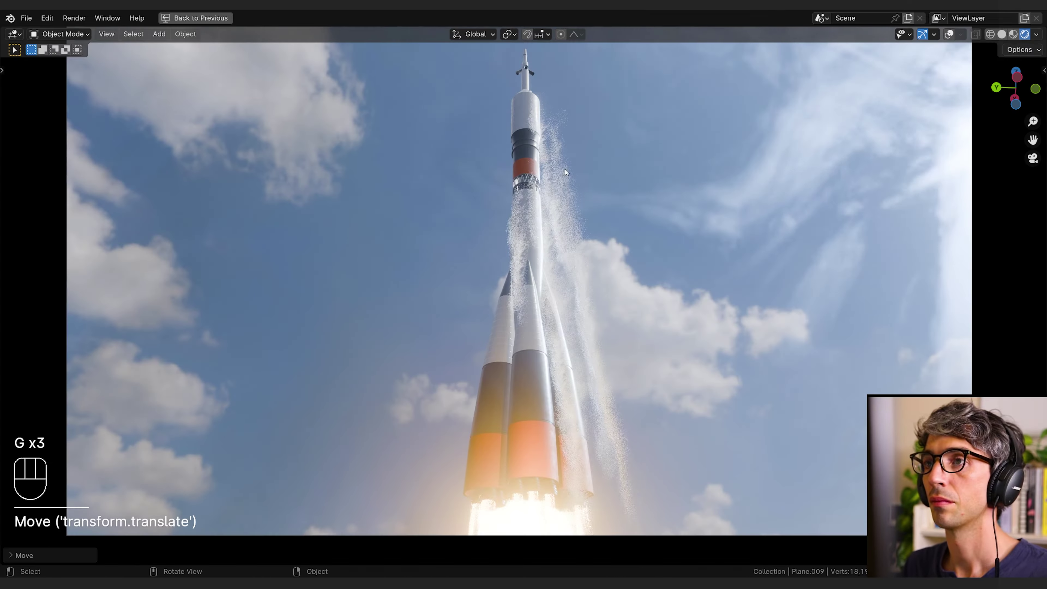
click(562, 525)
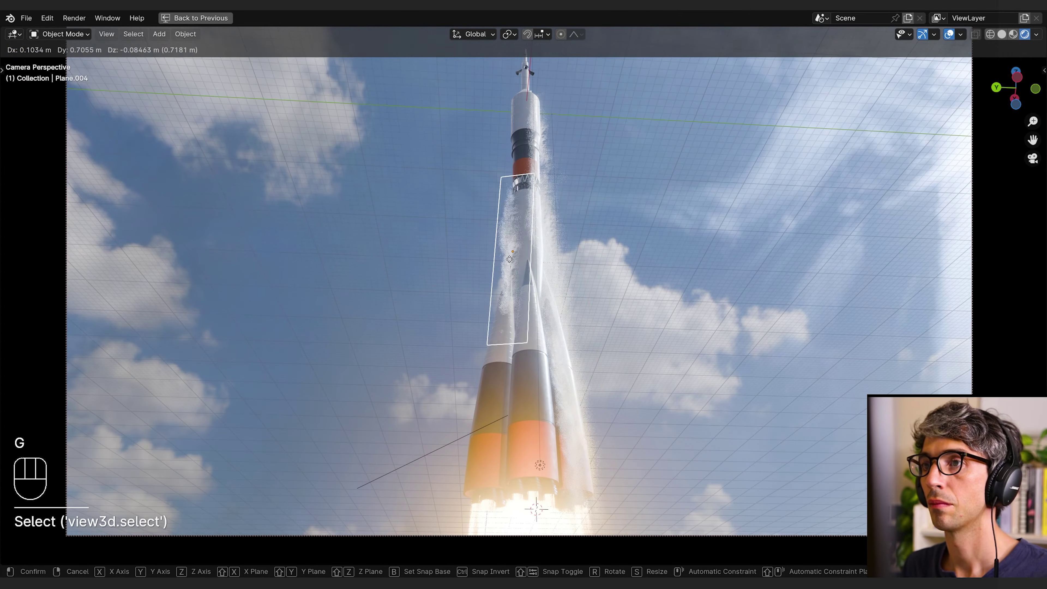
click(561, 525)
key(s)
click(650, 501)
- Duplicate a smoke plane, and rotate and move the copy around the rocket's body
key(shift+d)
key(r)
key(g)
key(r)
key(r)
key(g)
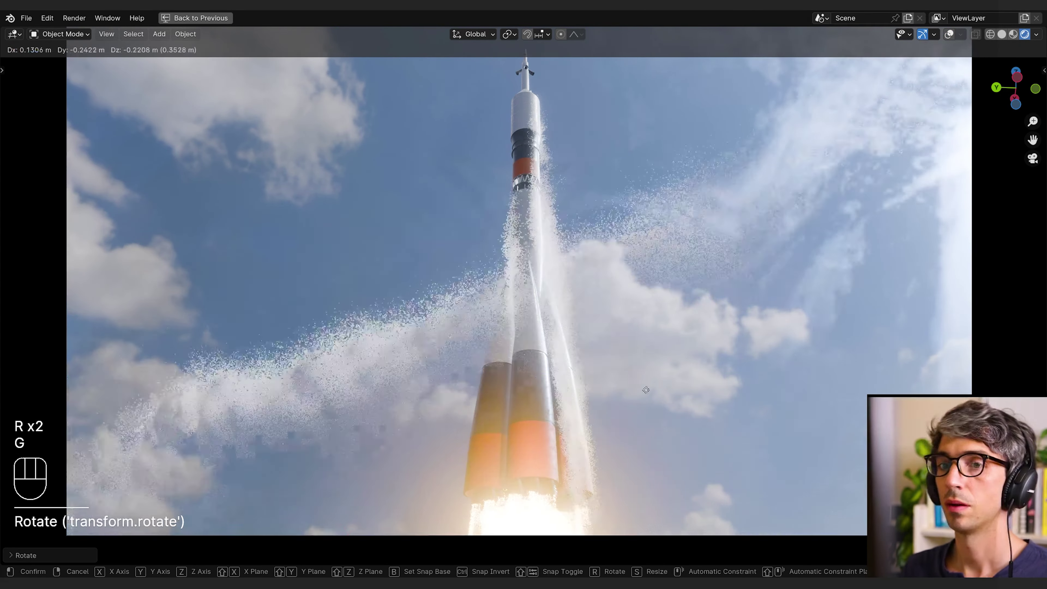
- Move and rotate the smoke planes to sit close along the rocket's boosters
click(646, 454)
click(569, 466)
key(g)
key(g)
key(r)
click(673, 468)
key(g)
click(672, 468)
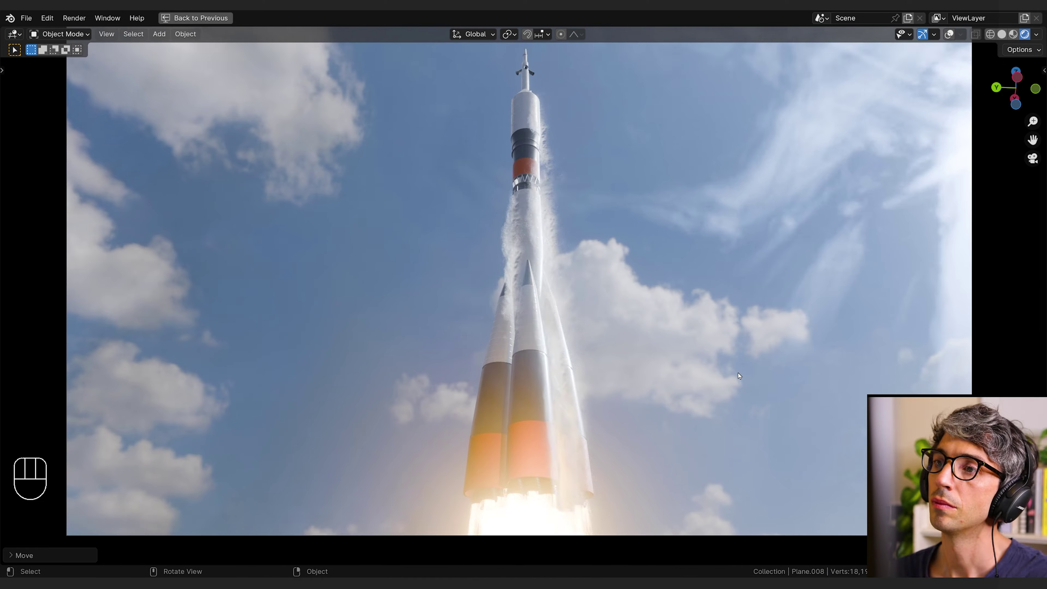
key(ctrl+space)
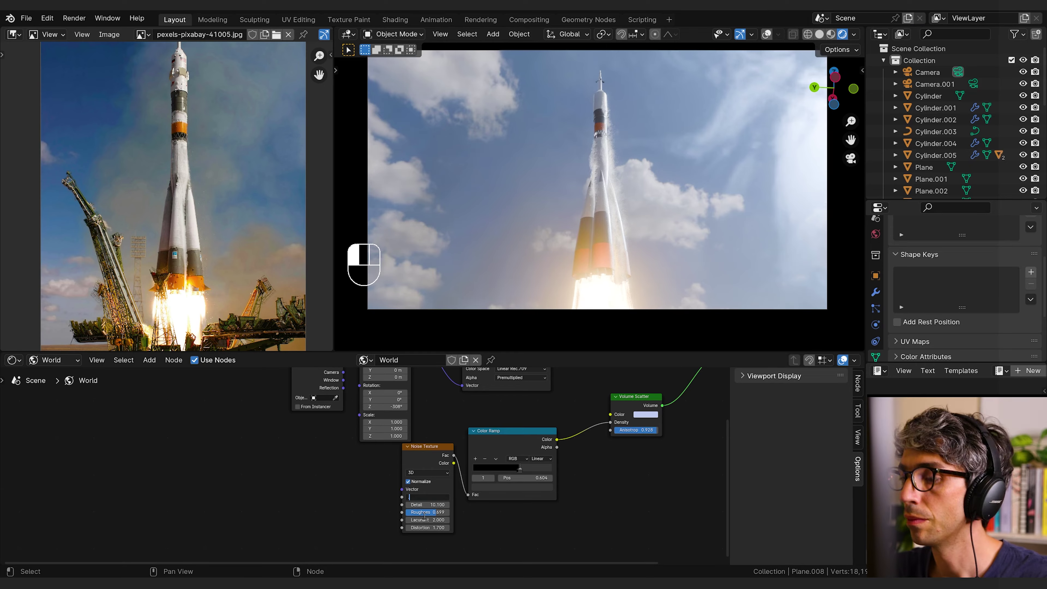
- Rotate the Sun light around the global Z axis and move a smoke plane along the X axis
key(ctrl+space)
key(ctrl+space)
scroll(926, 124, down, 5)
click(920, 187)
key(ctrl+space)
key(r)
key(z)
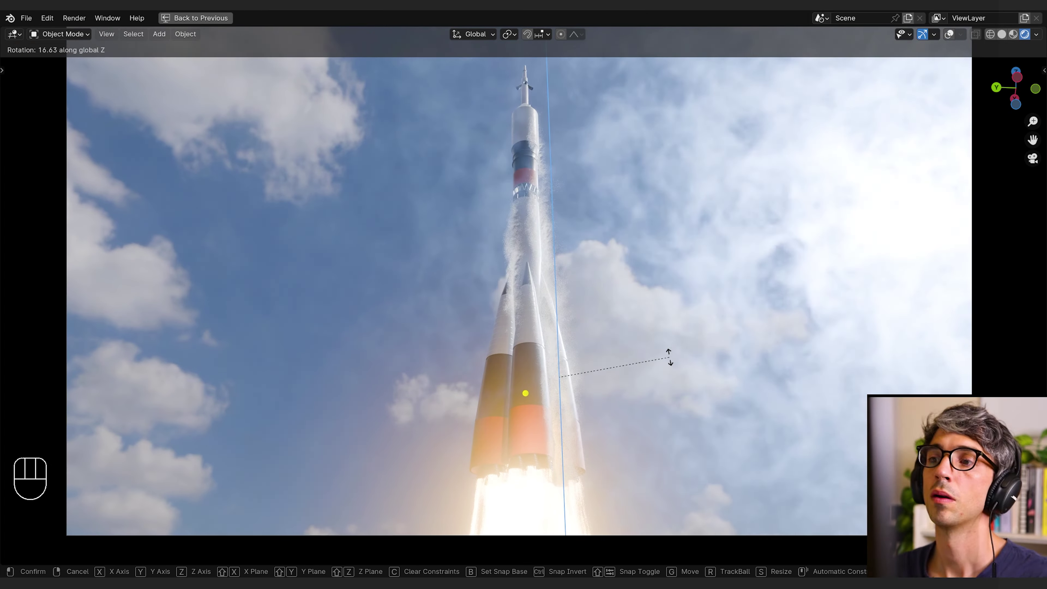
key(g)
key(x)
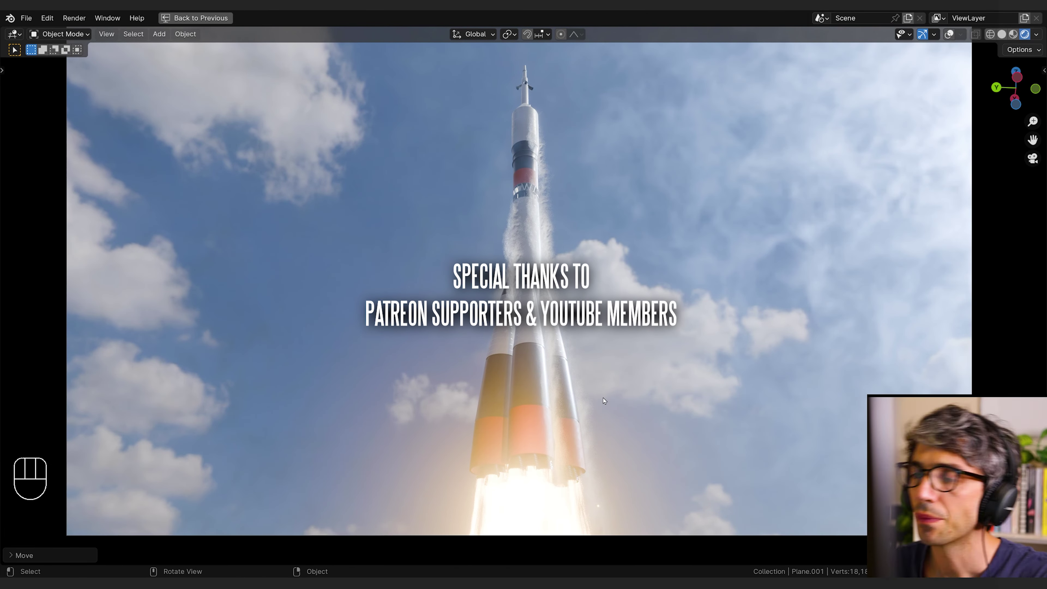